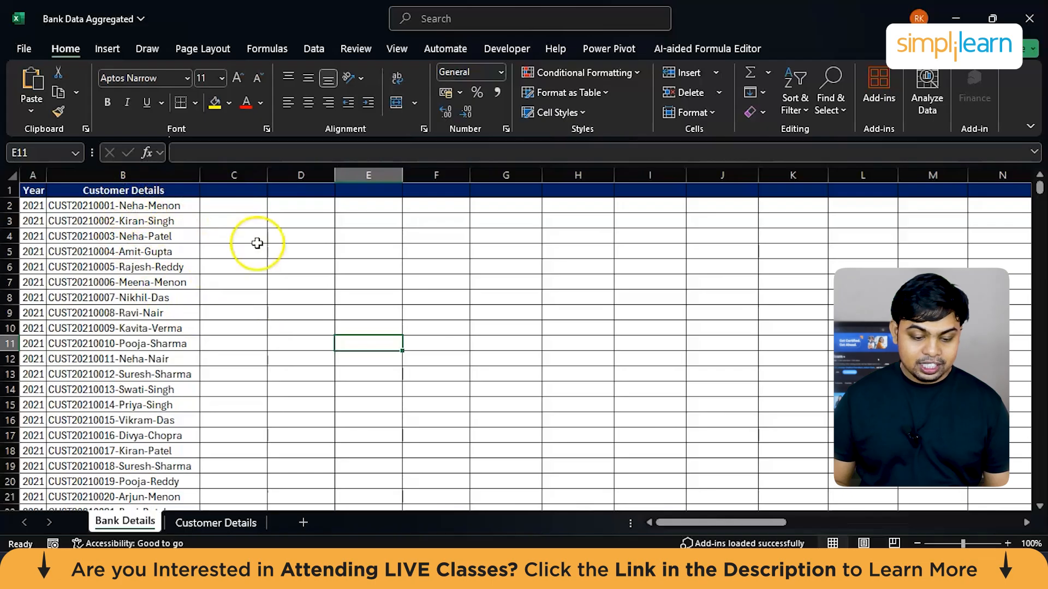
Step: Compare the columns of the Bank Details sheet with the customer fields on the Customer Details sheet
scroll(180, 257, left, 1)
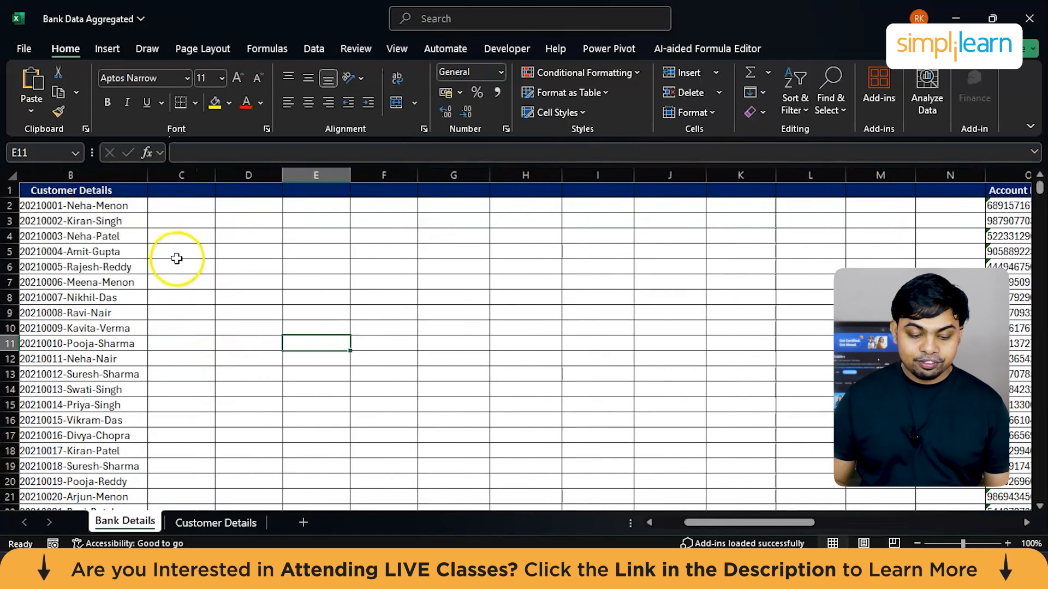
click(213, 521)
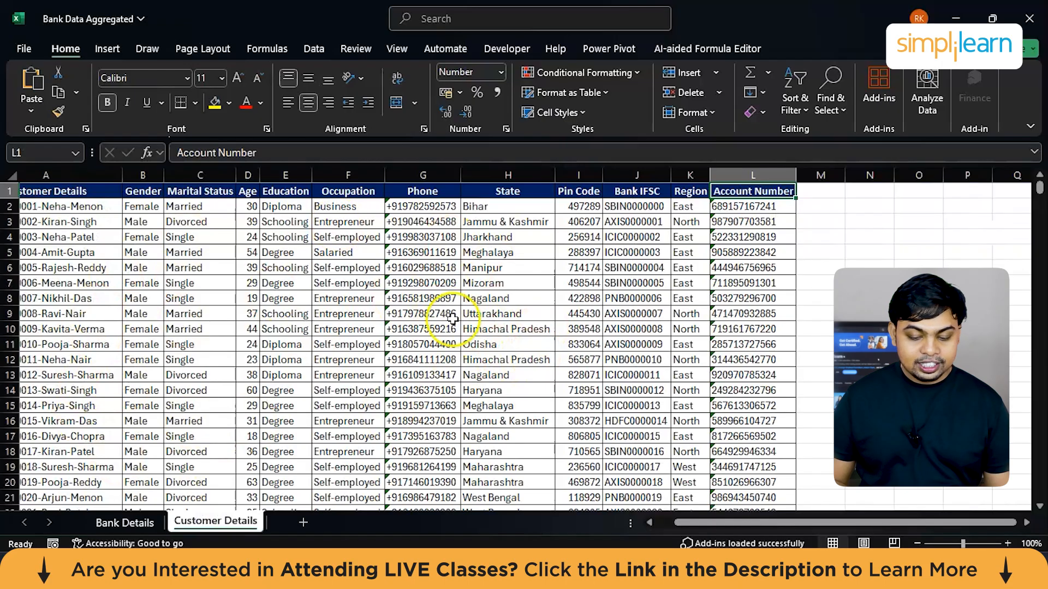
click(122, 523)
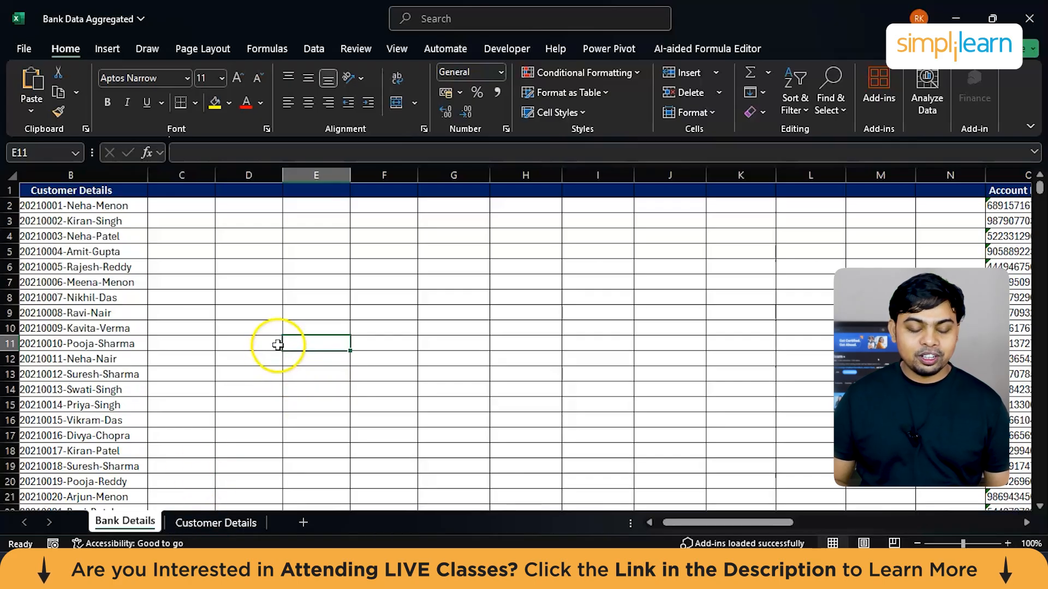
click(212, 522)
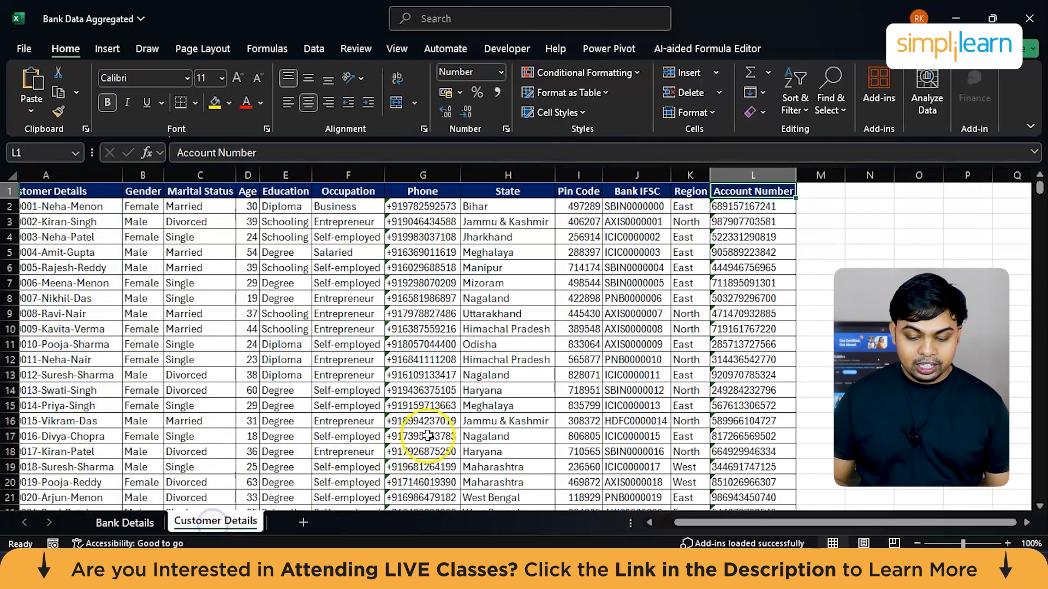
scroll(313, 408, left, 2)
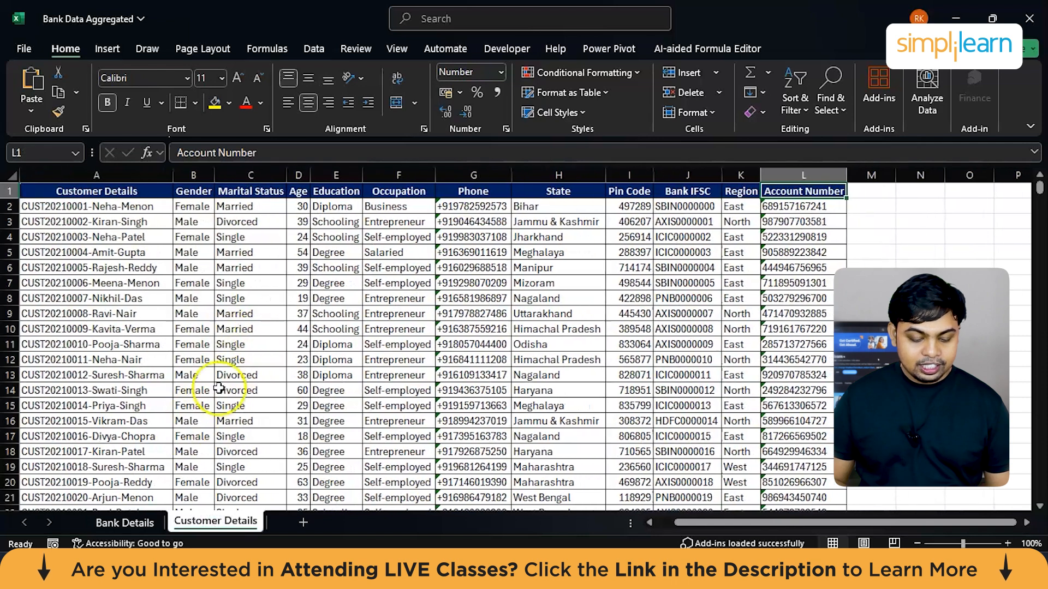
Step: Review the Account Type and Account Balance (INR) columns on the Bank Details sheet
click(117, 522)
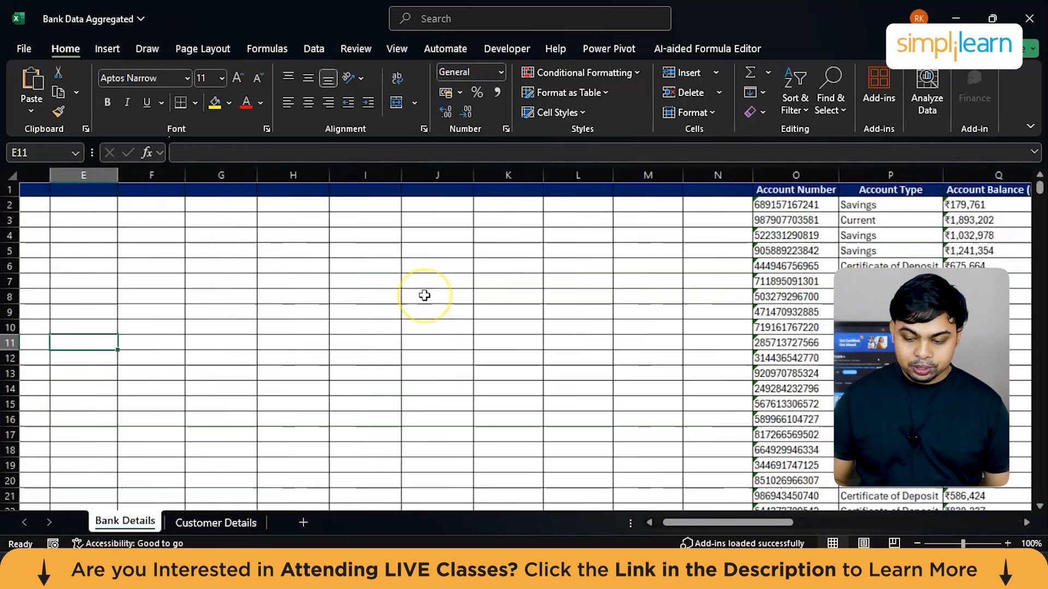
scroll(423, 294, right, 6)
scroll(425, 296, right, 2)
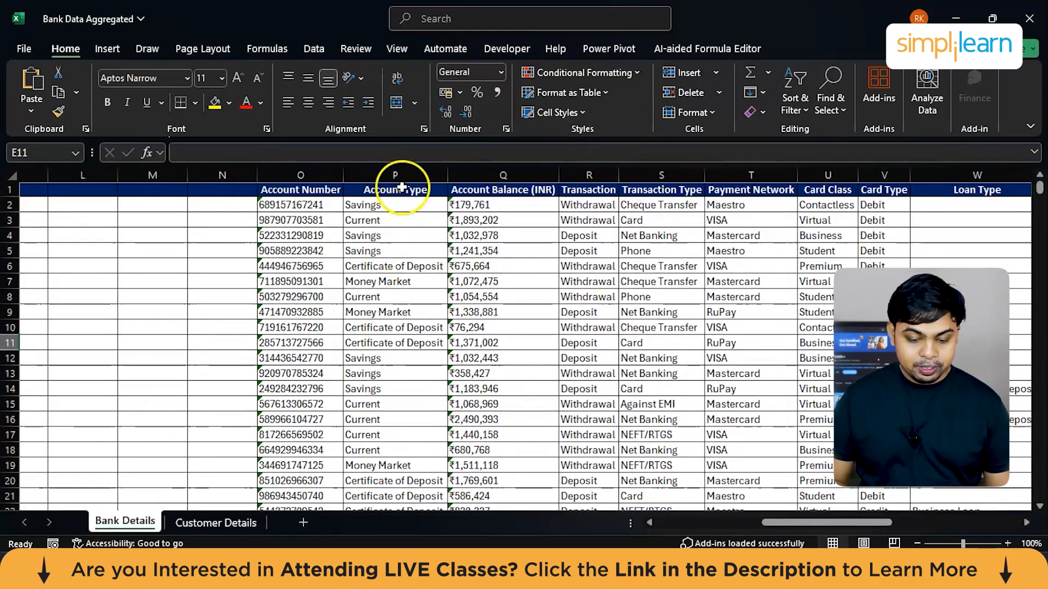
click(401, 171)
key(Right)
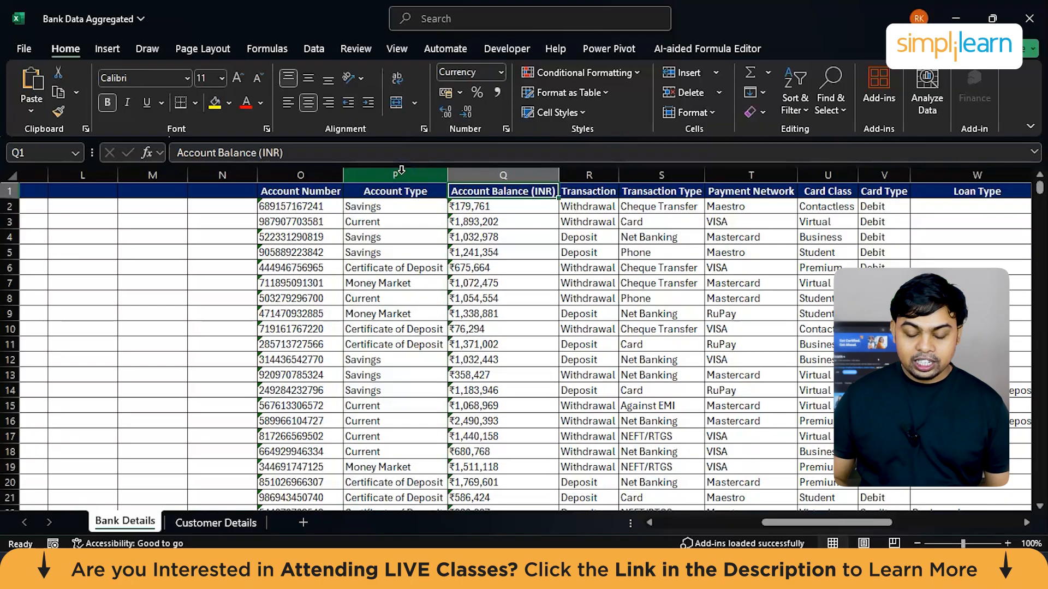
scroll(401, 172, right, 3)
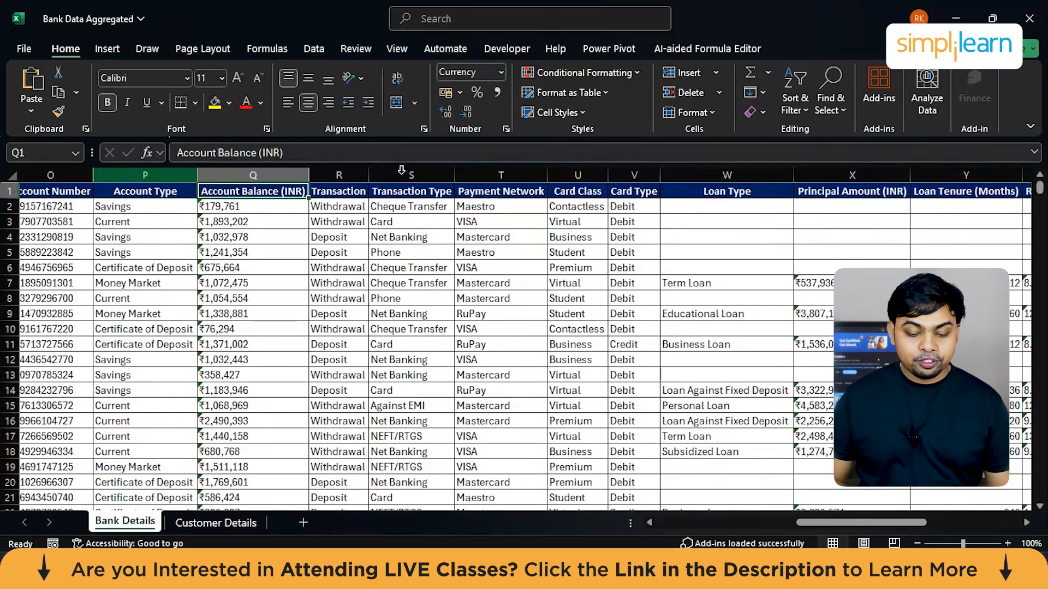
Step: Examine the Transaction and Transaction Type columns, including the kinds of transactions listed further down the rows
click(344, 174)
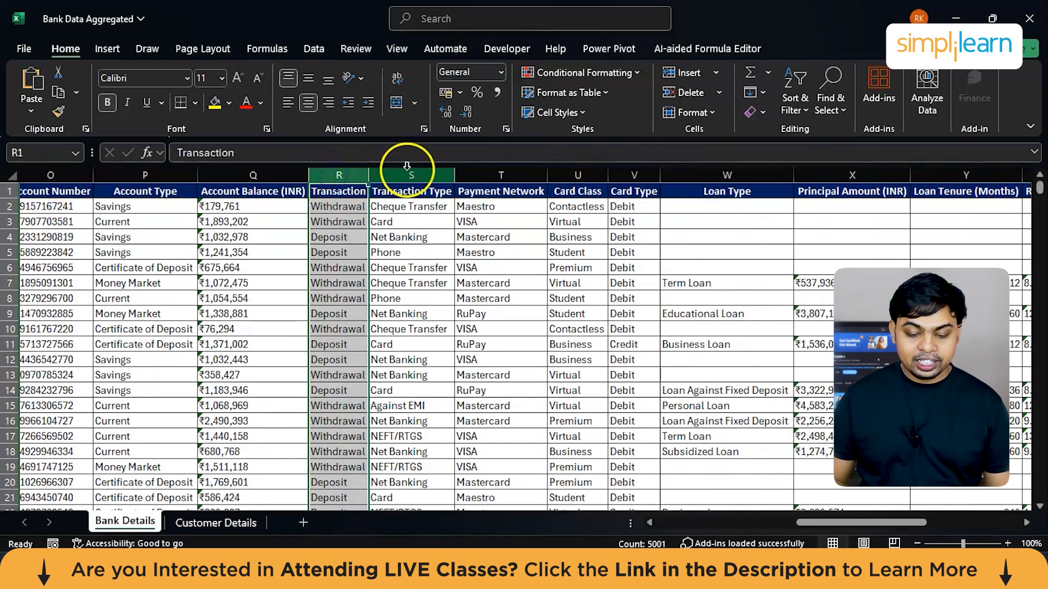
click(407, 166)
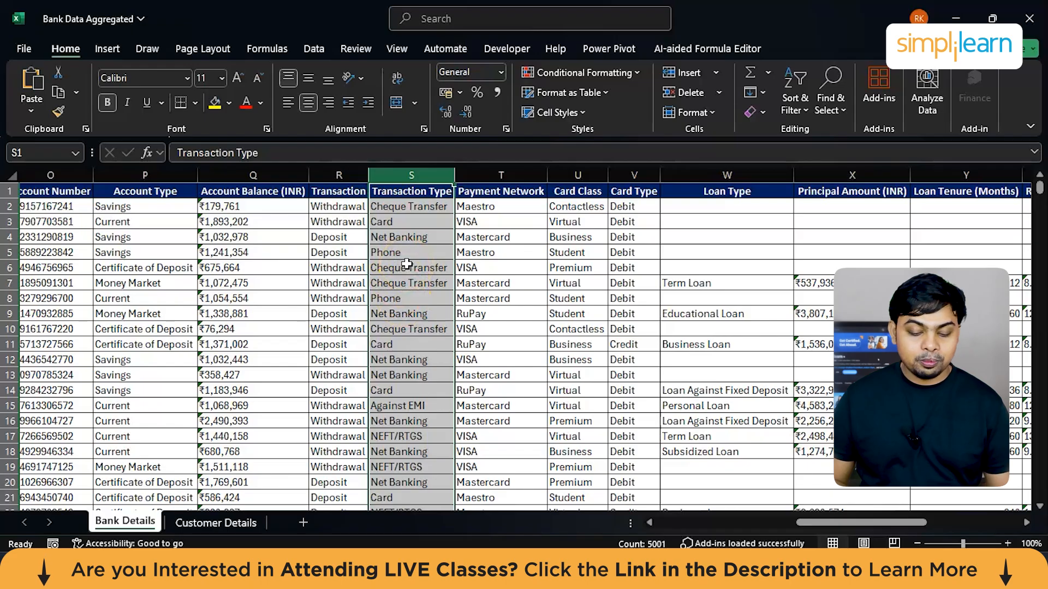
scroll(410, 355, down, 2)
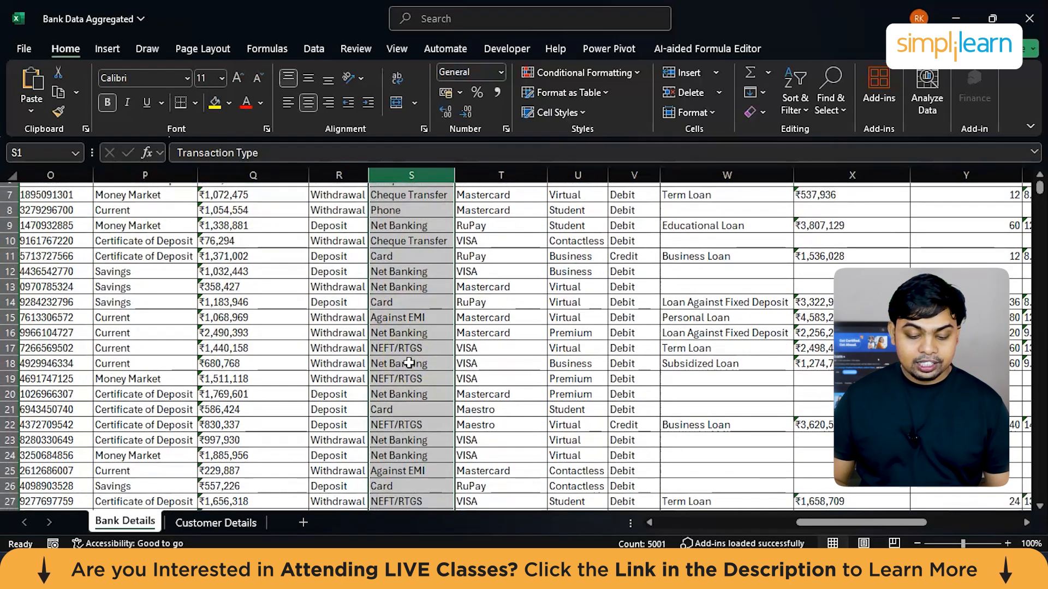
scroll(410, 363, down, 1)
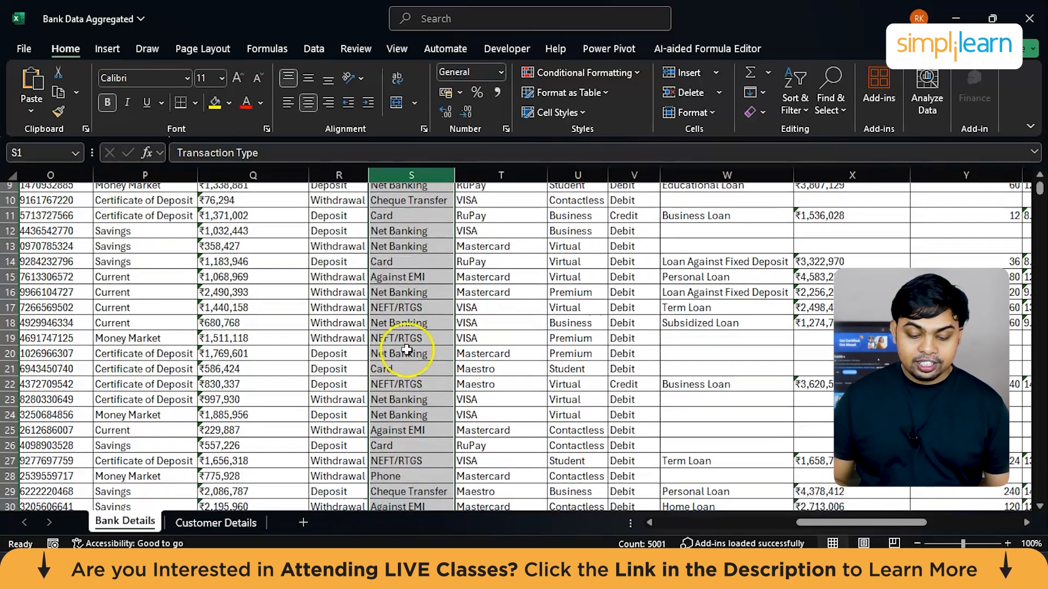
click(418, 289)
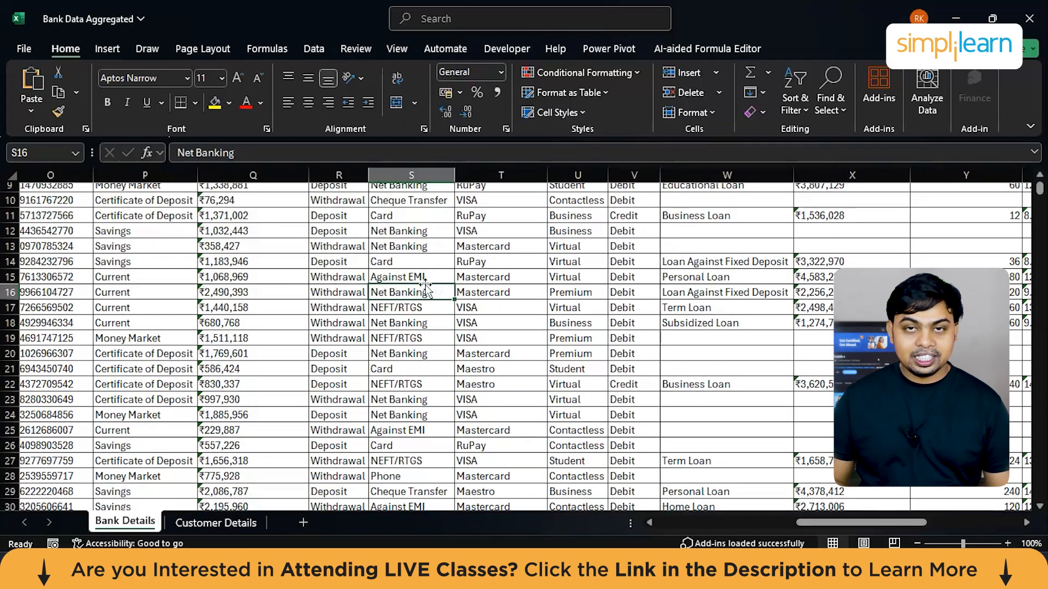
scroll(425, 288, down, 5)
scroll(425, 287, up, 3)
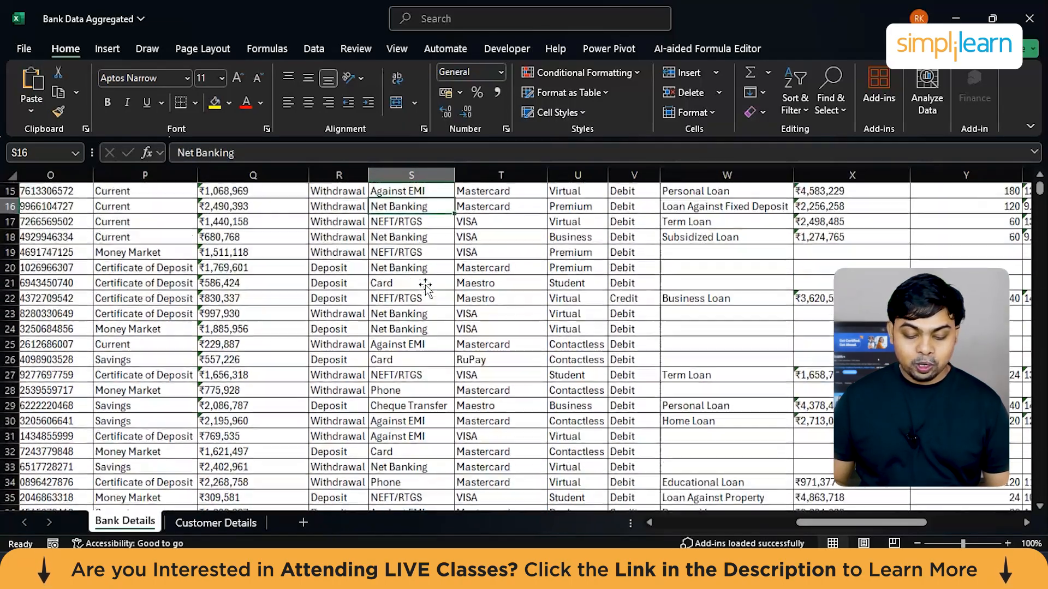
scroll(425, 288, up, 5)
Step: Check the Customer Details column on the Bank Details sheet against the records on the Customer Details sheet
scroll(425, 287, left, 5)
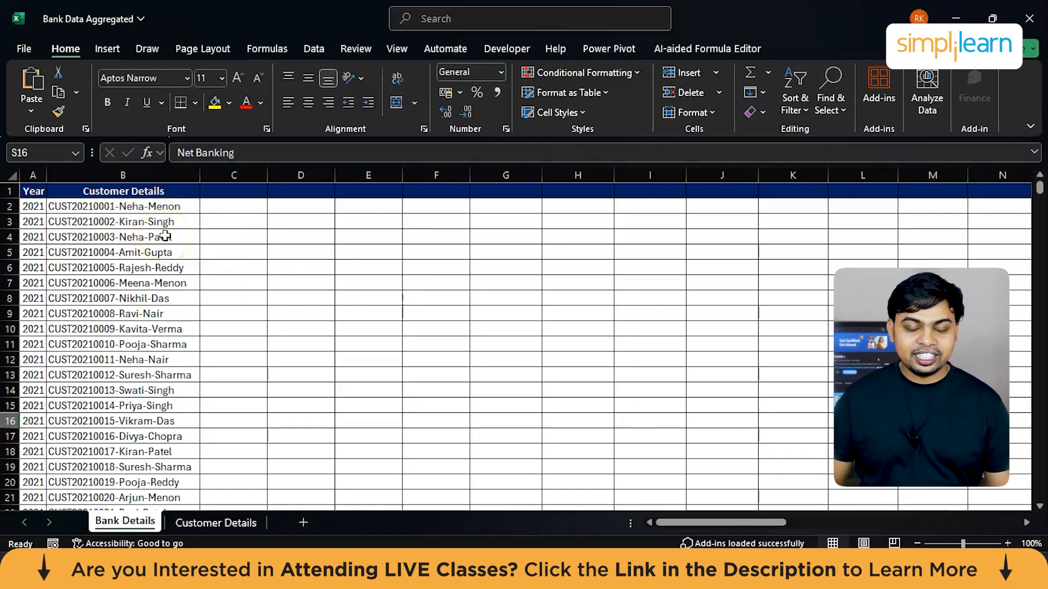
scroll(165, 237, down, 3)
click(214, 522)
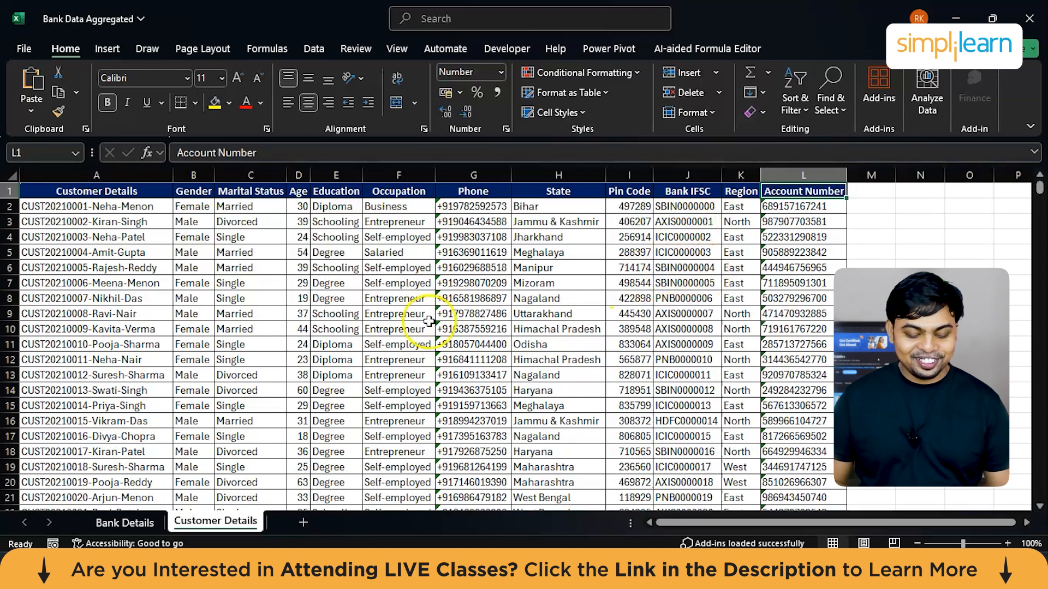
Step: Return to the Bank Details sheet and examine the Payment Network column
click(114, 523)
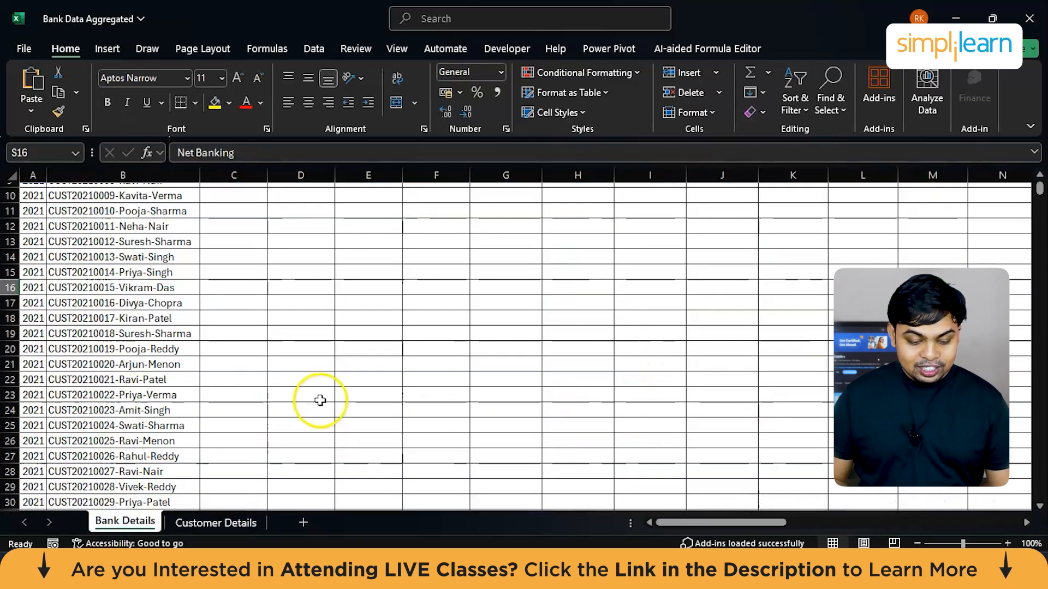
scroll(320, 401, right, 5)
scroll(319, 401, up, 3)
scroll(552, 374, right, 3)
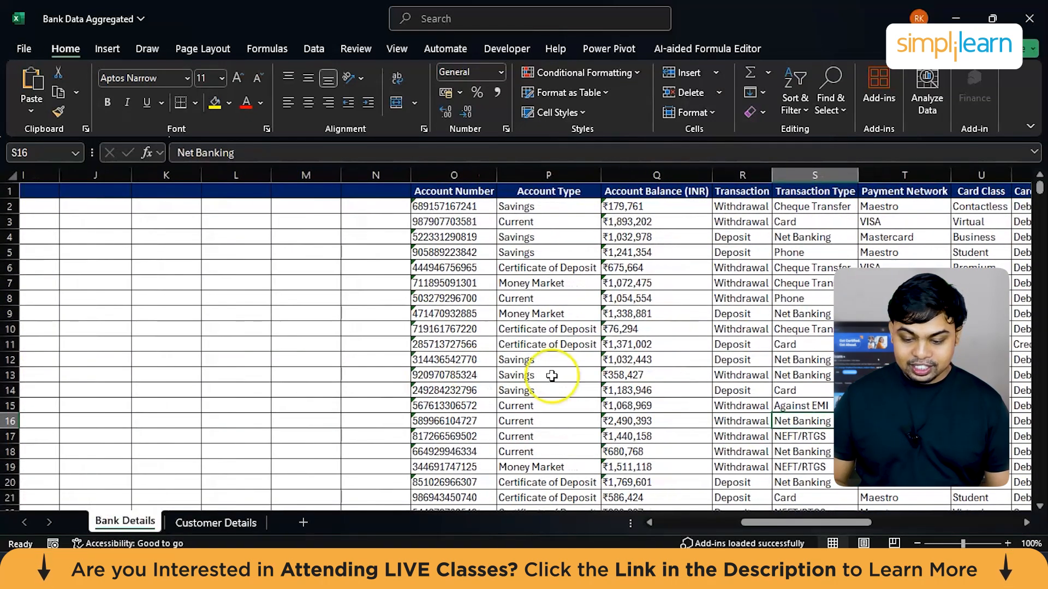
scroll(625, 303, right, 3)
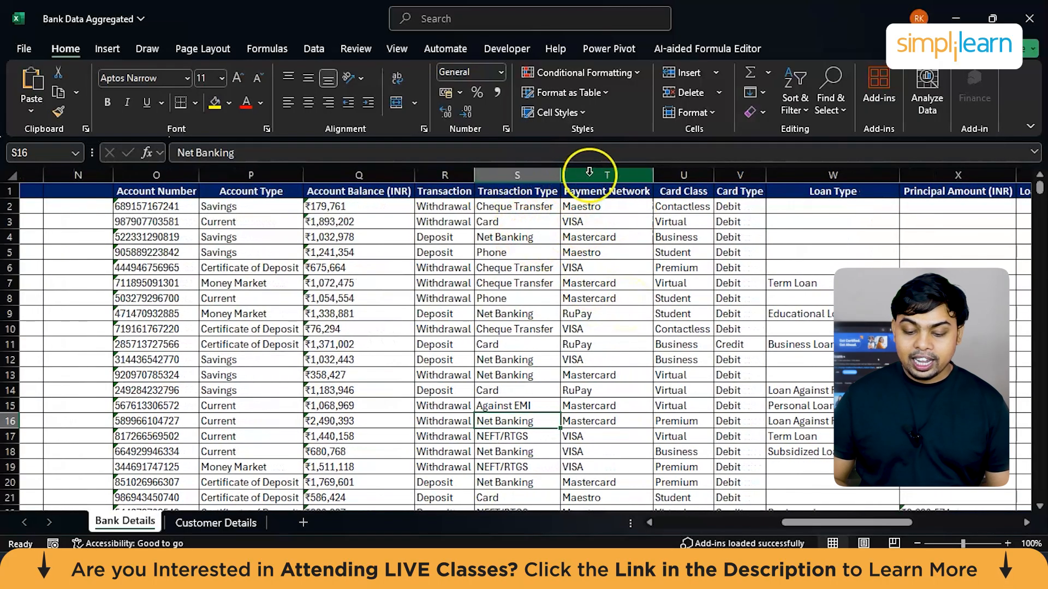
click(602, 176)
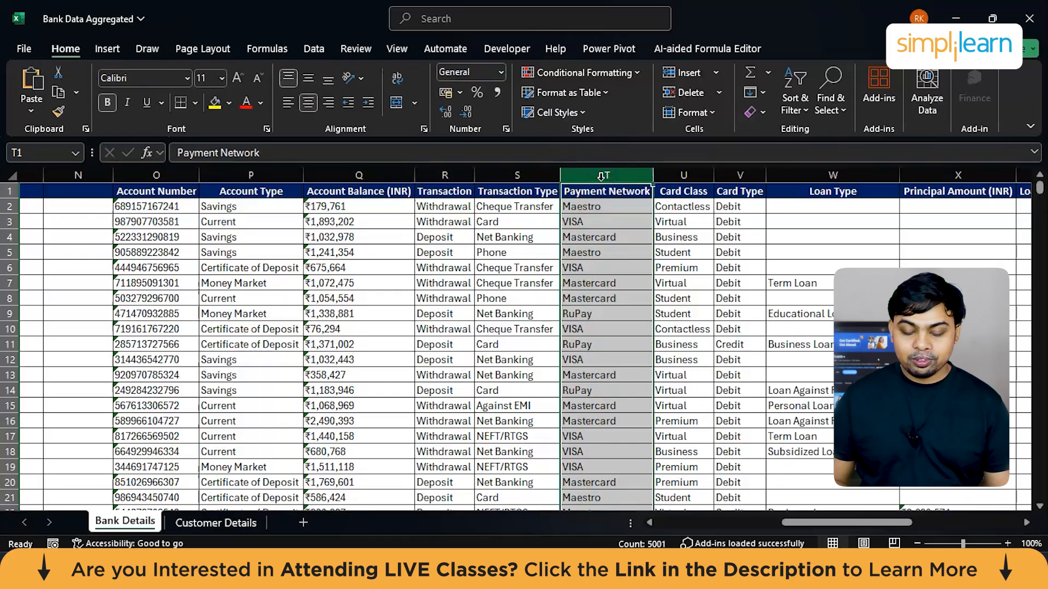
click(589, 221)
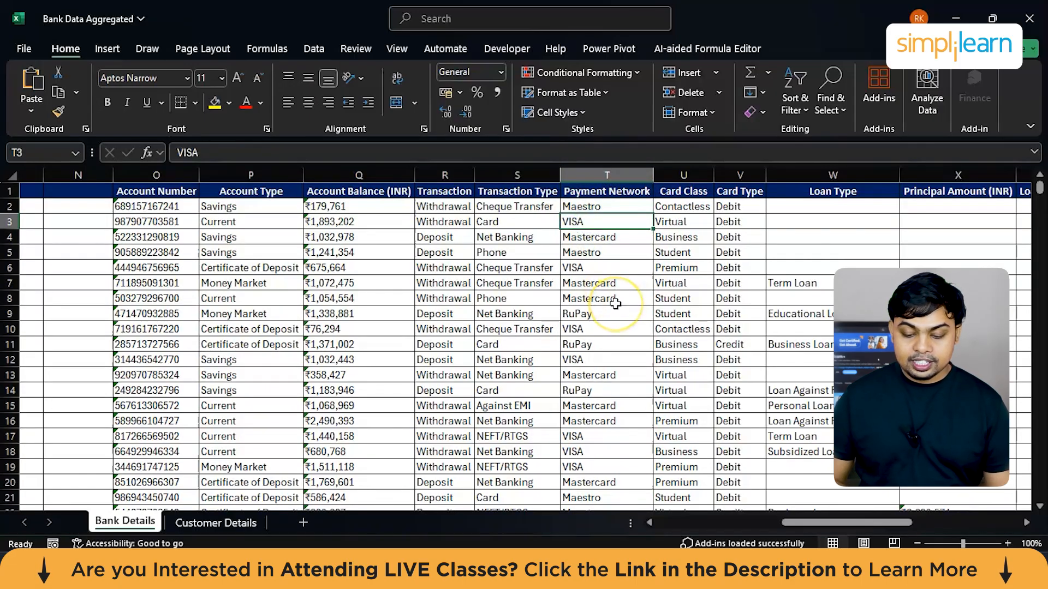
Step: Examine the Card Class and Card Type columns on the Bank Details sheet
scroll(624, 298, right, 1)
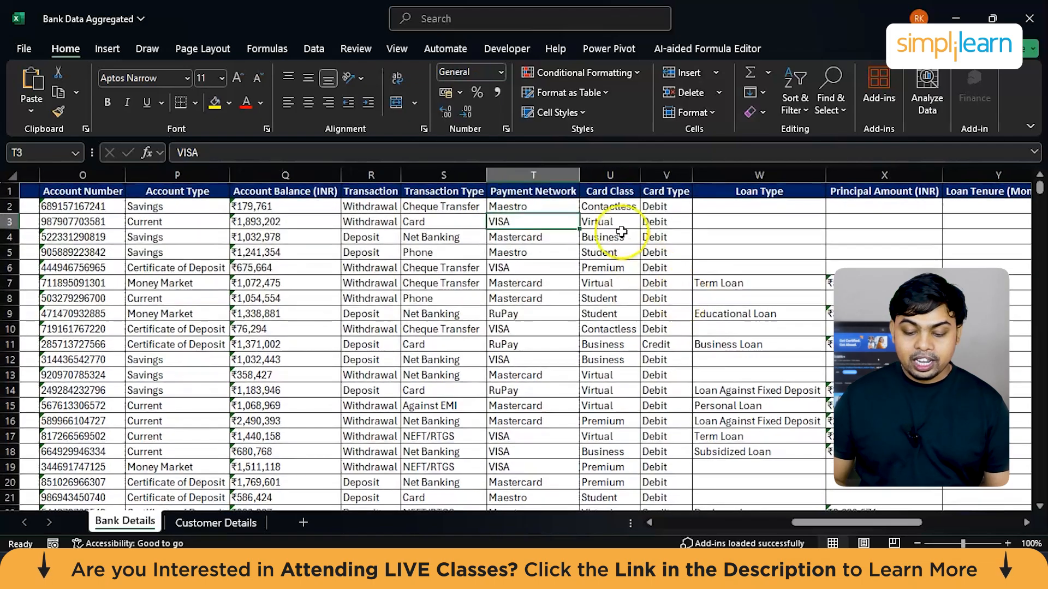
click(609, 174)
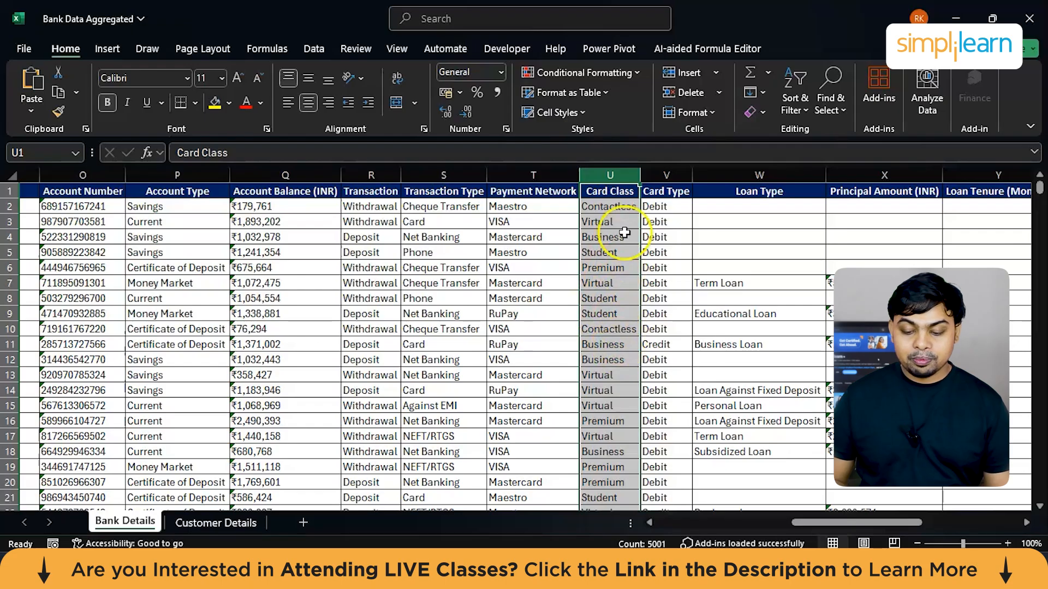
click(666, 174)
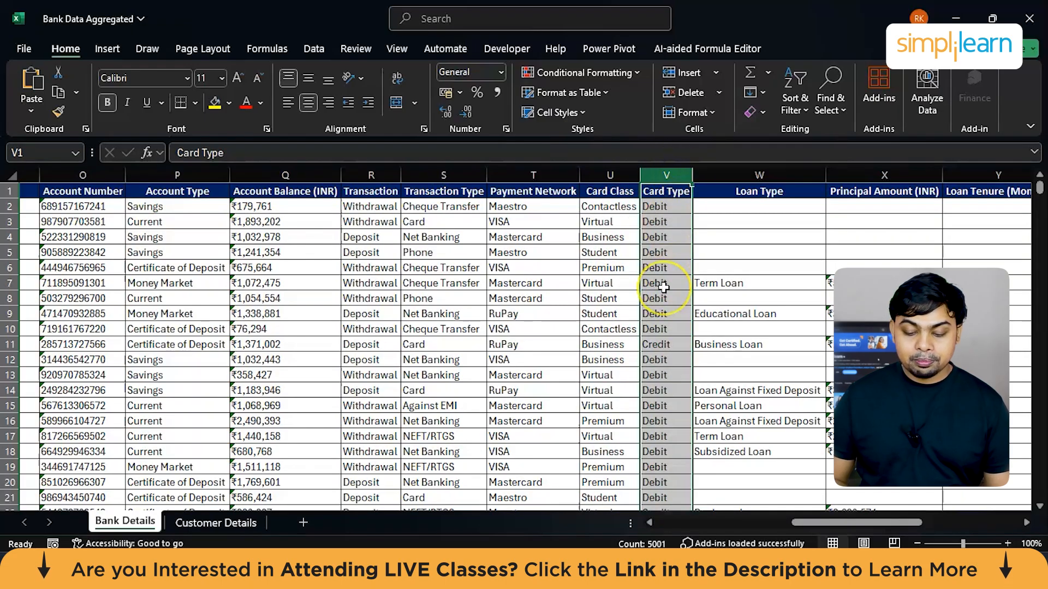
scroll(663, 287, down, 5)
scroll(682, 273, up, 3)
Step: Look through the Loan Type column for the kinds of loans and the rows without a loan
scroll(743, 240, right, 2)
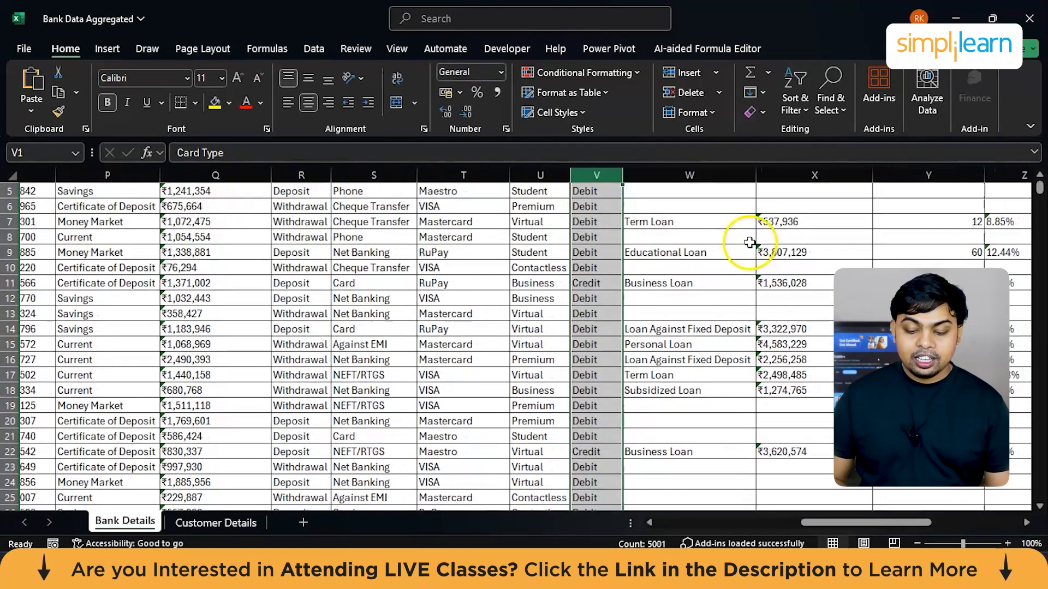
scroll(537, 279, up, 2)
scroll(518, 280, right, 2)
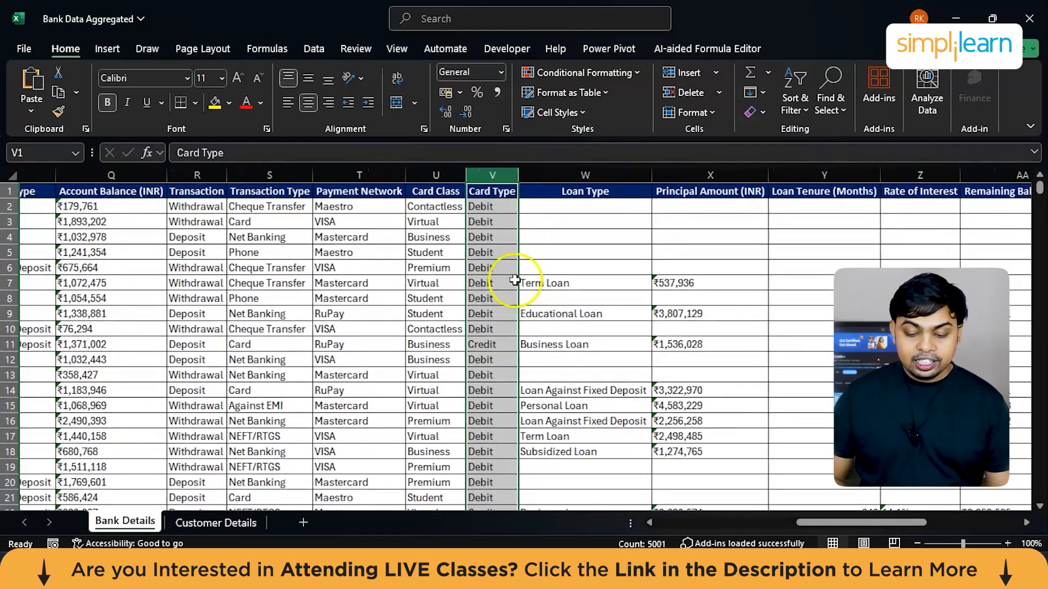
scroll(540, 264, right, 2)
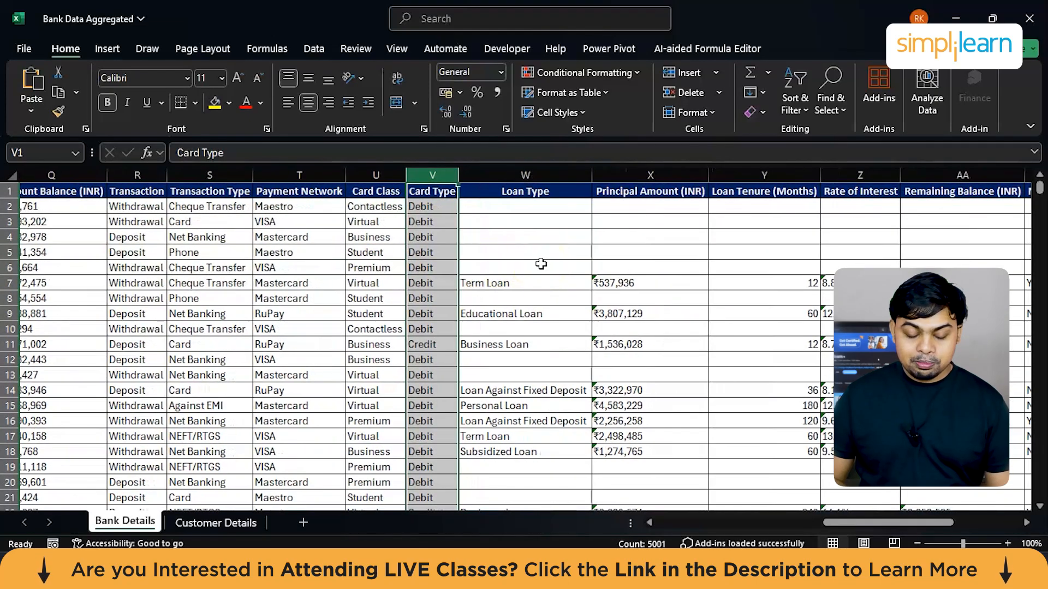
scroll(540, 264, left, 3)
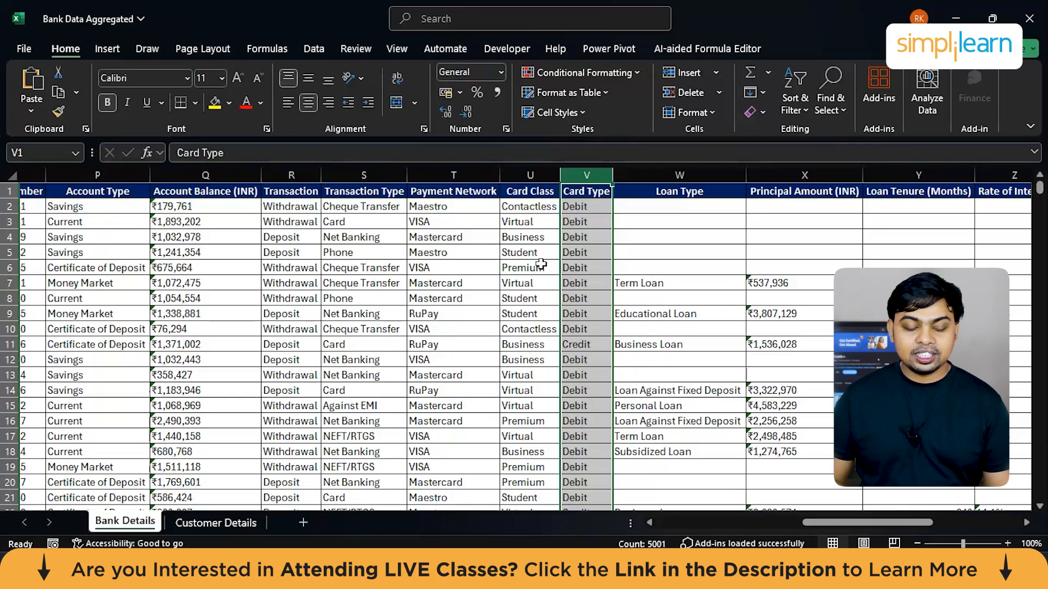
click(702, 241)
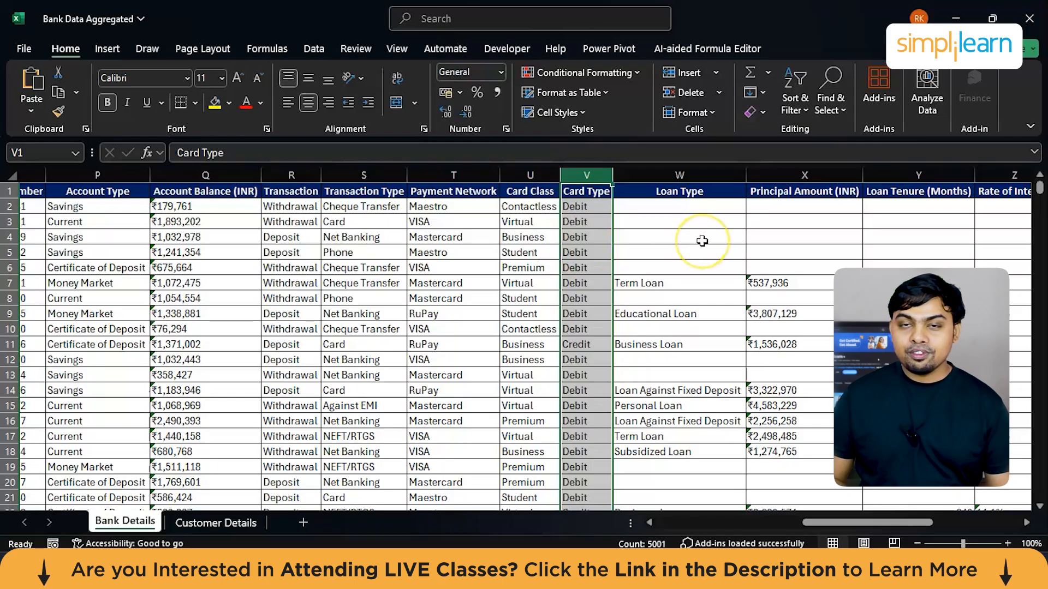
scroll(665, 300, down, 2)
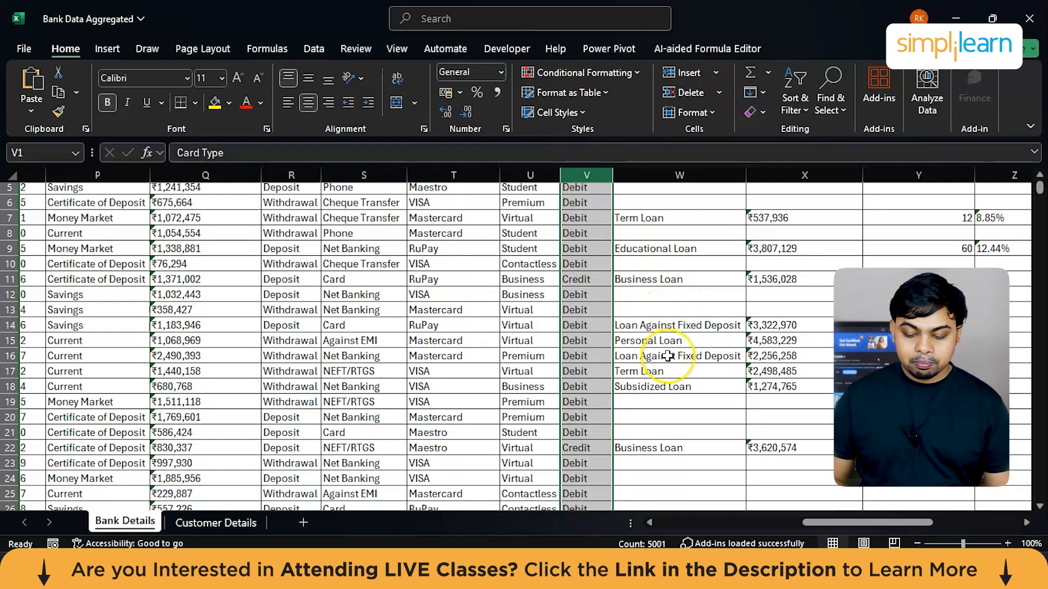
scroll(667, 356, up, 2)
Step: Examine the Principal Amount (INR) and Loan Tenure (Months) columns and the neighbouring loan columns
scroll(667, 356, right, 2)
click(746, 170)
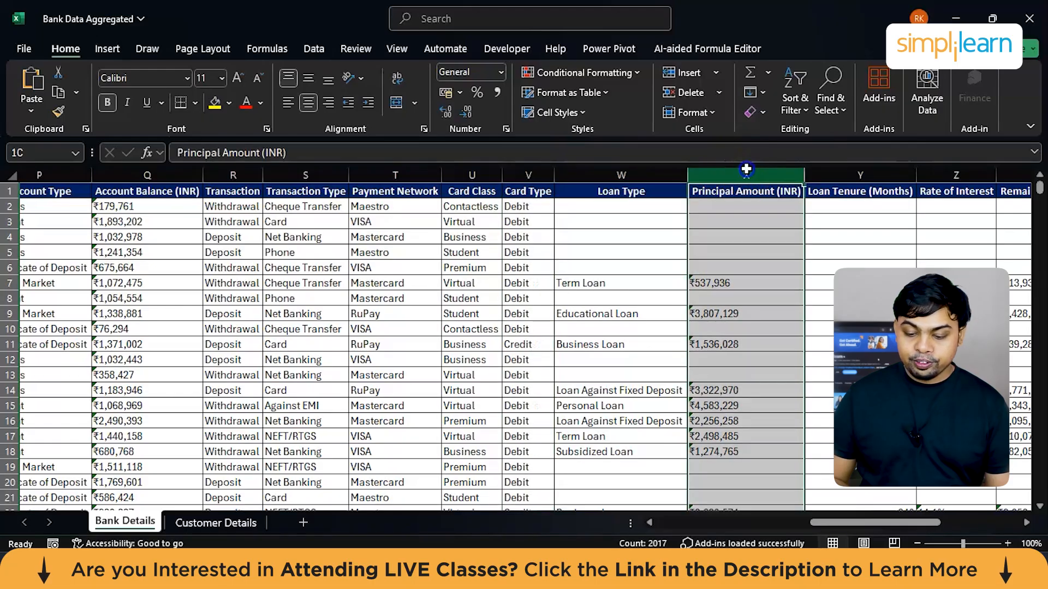
scroll(829, 224, right, 1)
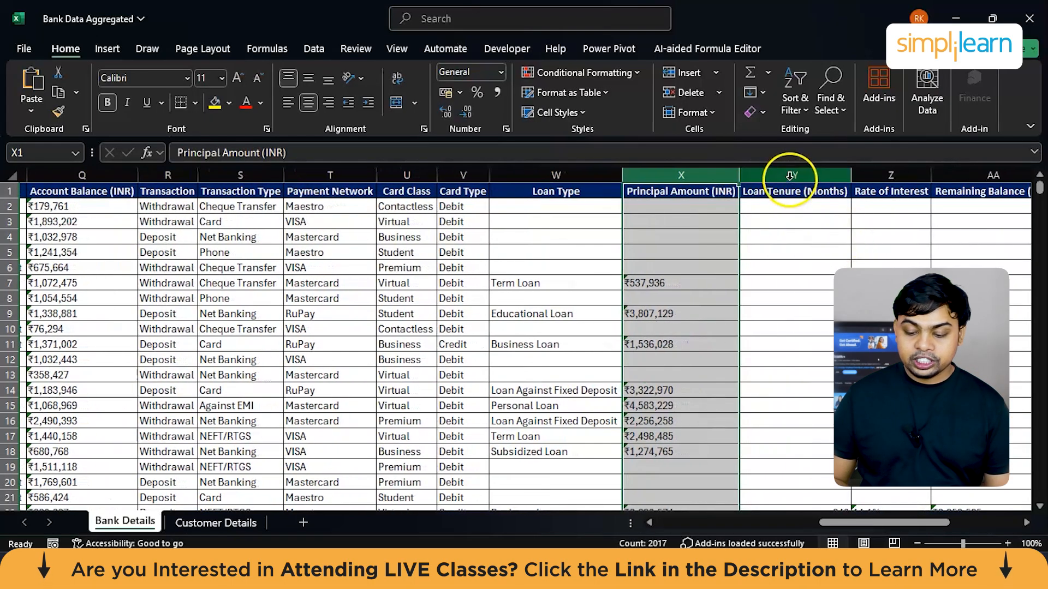
click(789, 175)
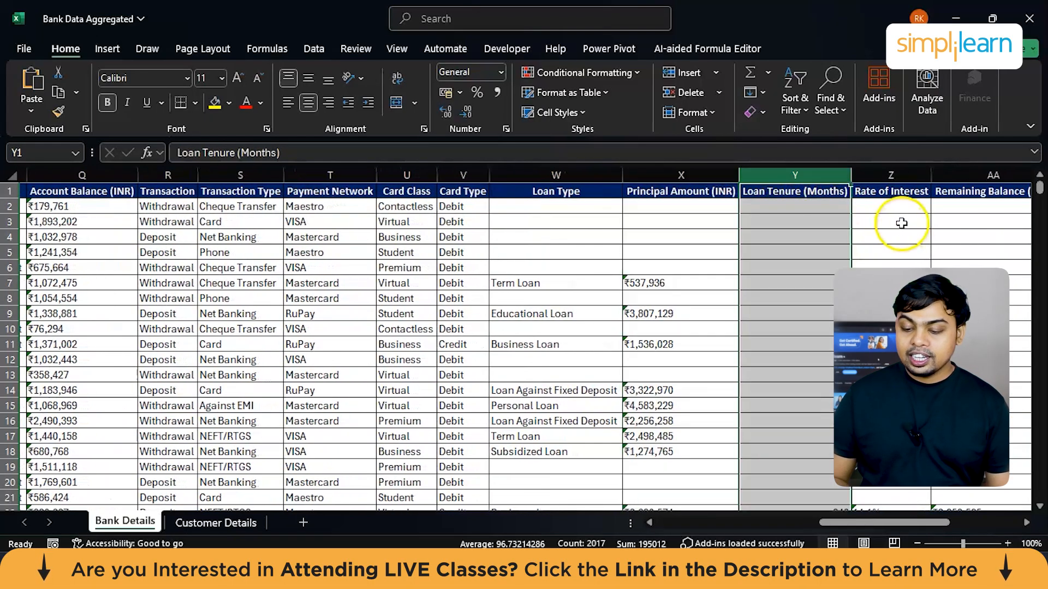
scroll(900, 222, right, 1)
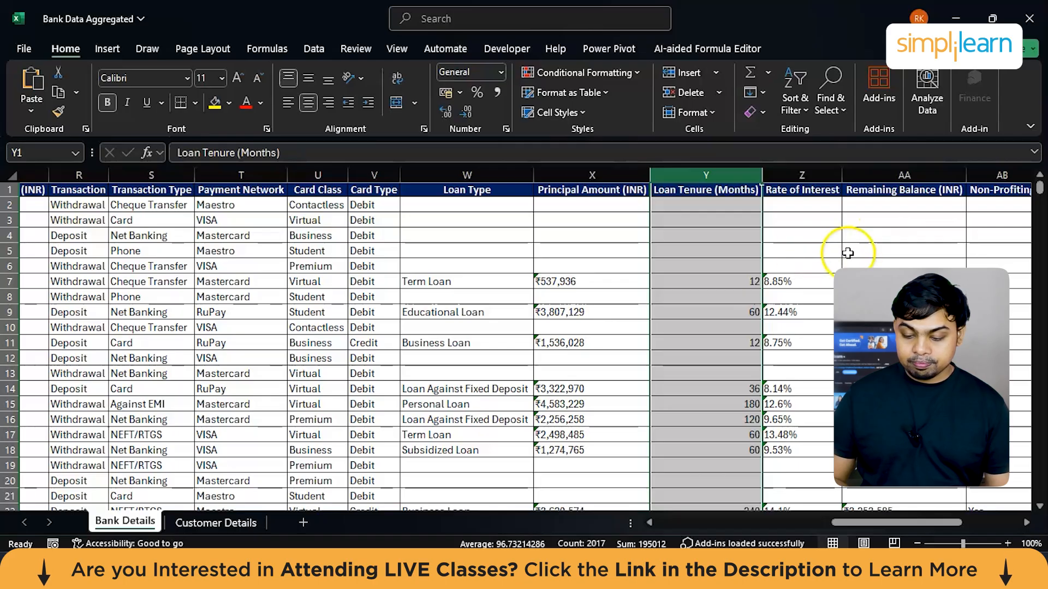
Step: Examine the Remaining Balance (INR) and Non-Profiting columns on the Bank Details sheet
scroll(846, 250, right, 1)
click(820, 174)
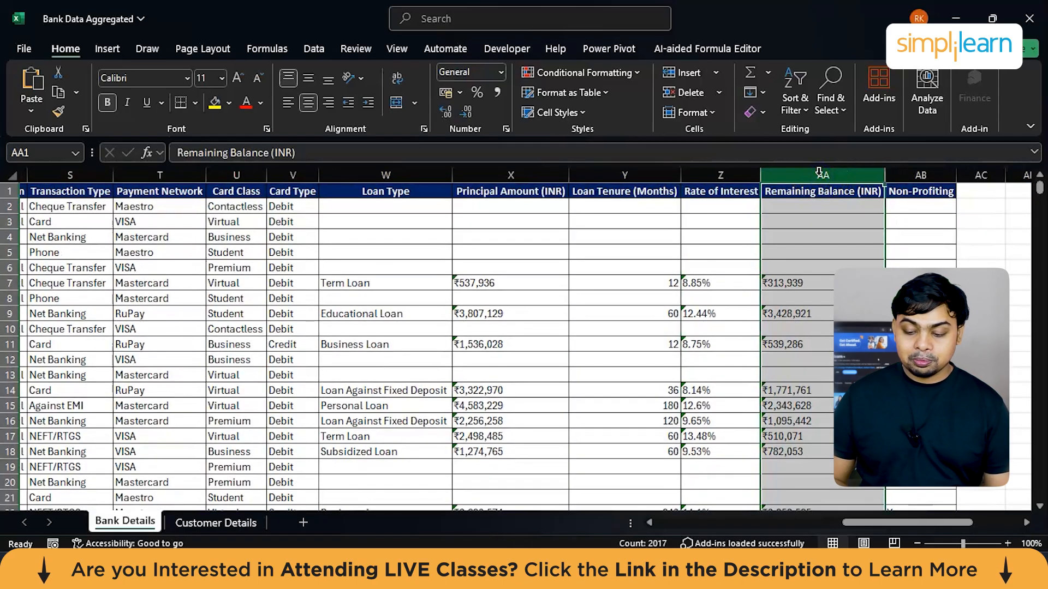
click(911, 172)
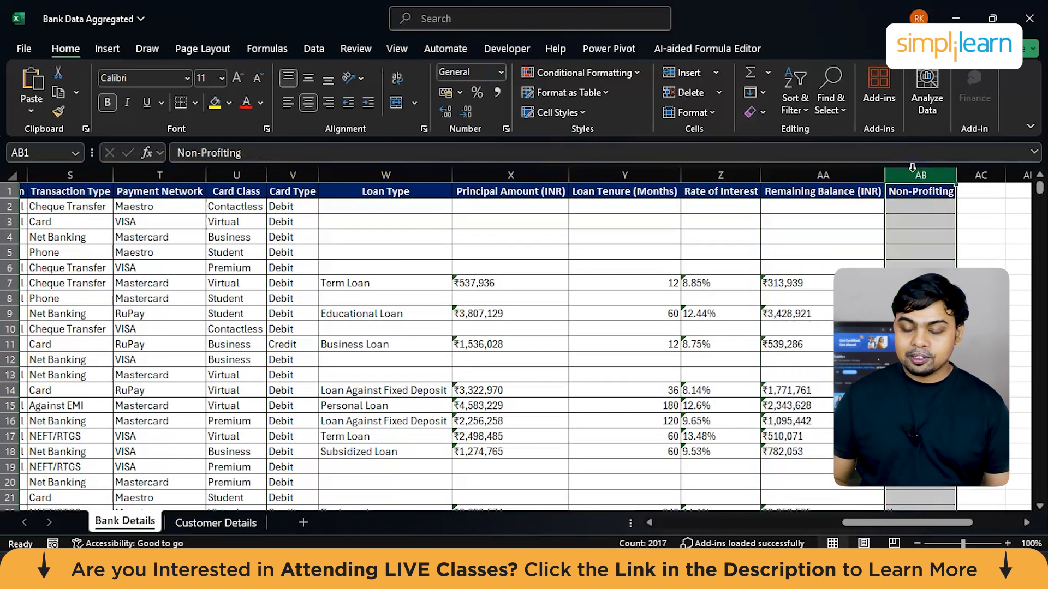
scroll(911, 167, down, 1)
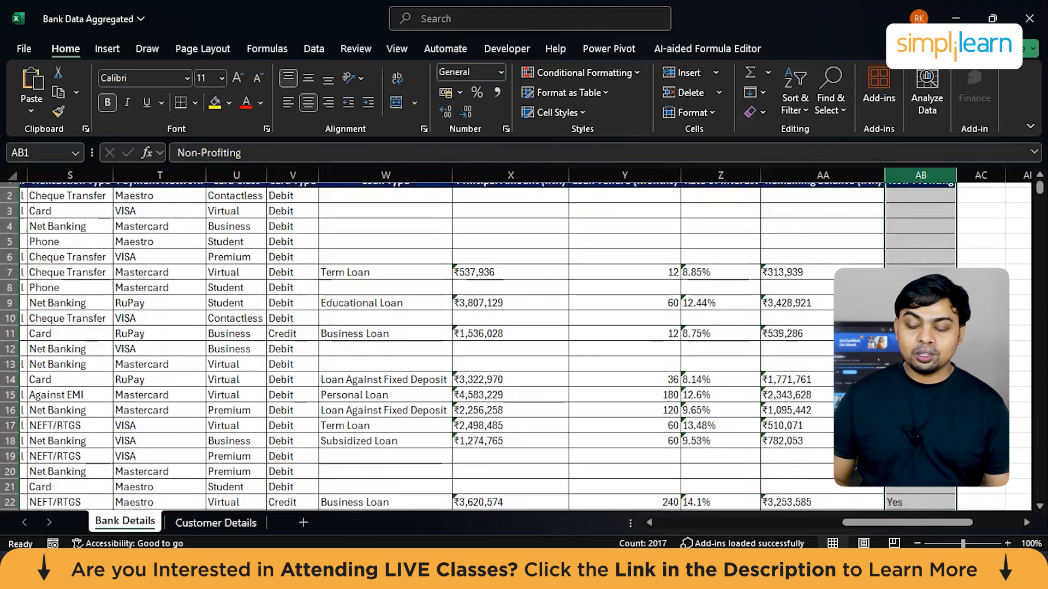
scroll(917, 327, up, 1)
scroll(916, 327, down, 2)
scroll(916, 328, up, 2)
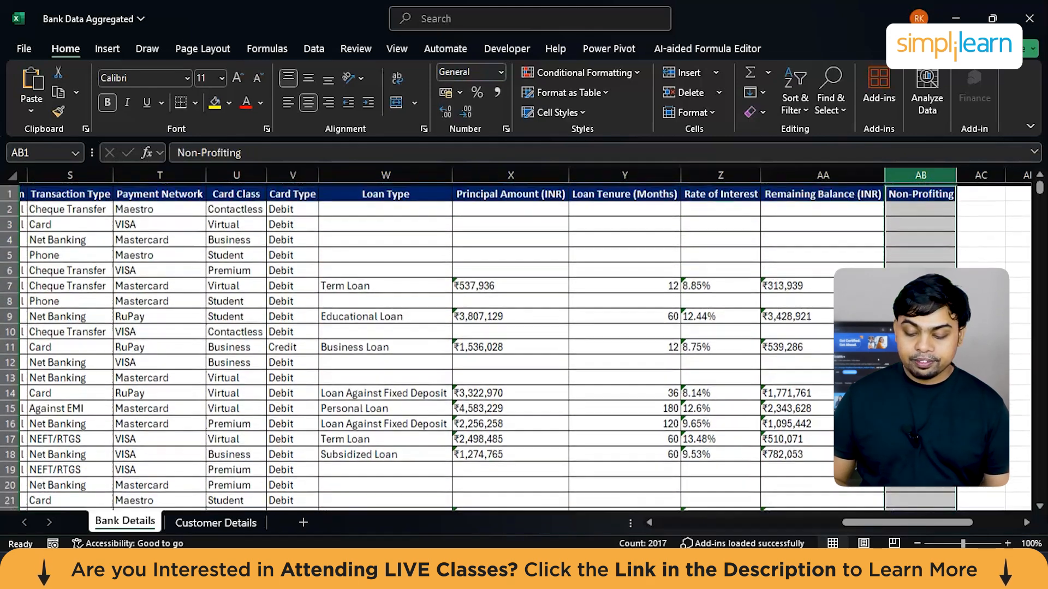
Step: Highlight the empty loan cells W37:AB45 to review the rows of customers without a loan
scroll(737, 400, down, 8)
scroll(737, 400, down, 3)
click(397, 278)
mouse_move(398, 277)
mouse_down()
mouse_move(851, 365)
mouse_move(919, 394)
mouse_up()
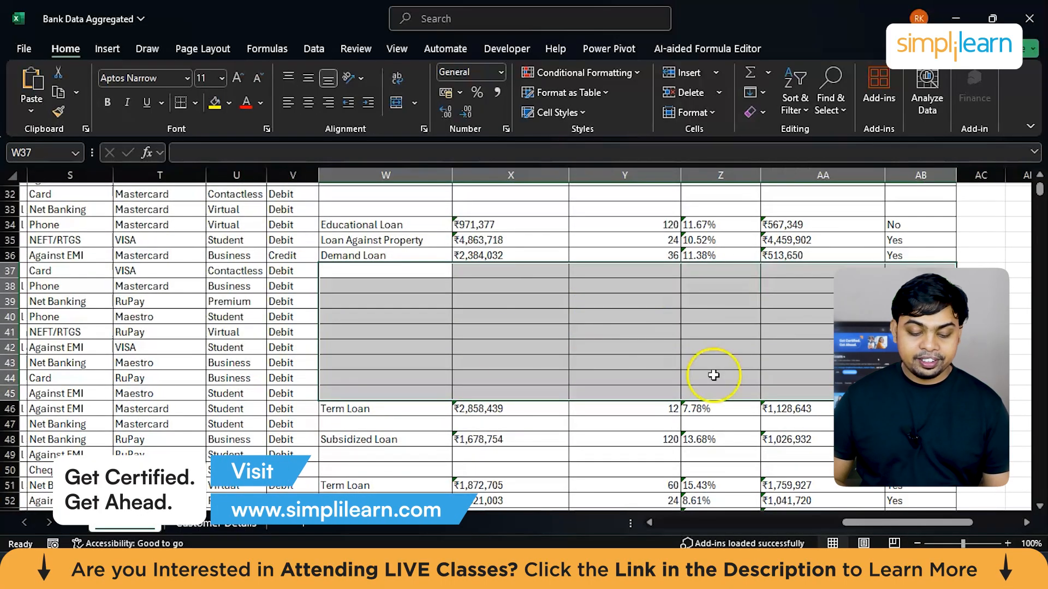
scroll(506, 341, left, 3)
scroll(507, 345, left, 8)
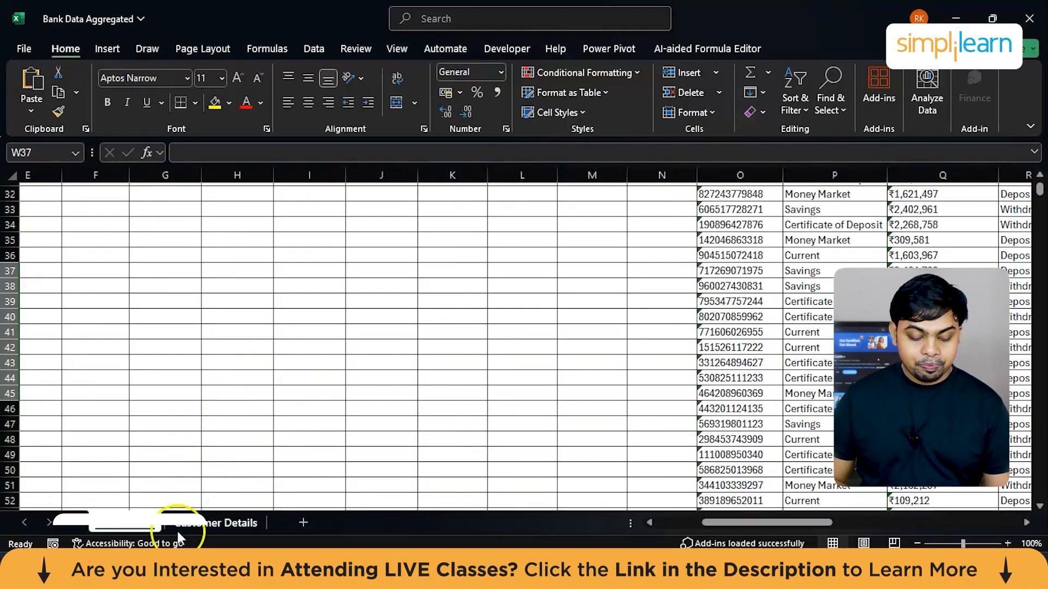
Step: Switch to the Customer Details sheet and examine how the Customer Details column combines customer IDs and names
click(193, 524)
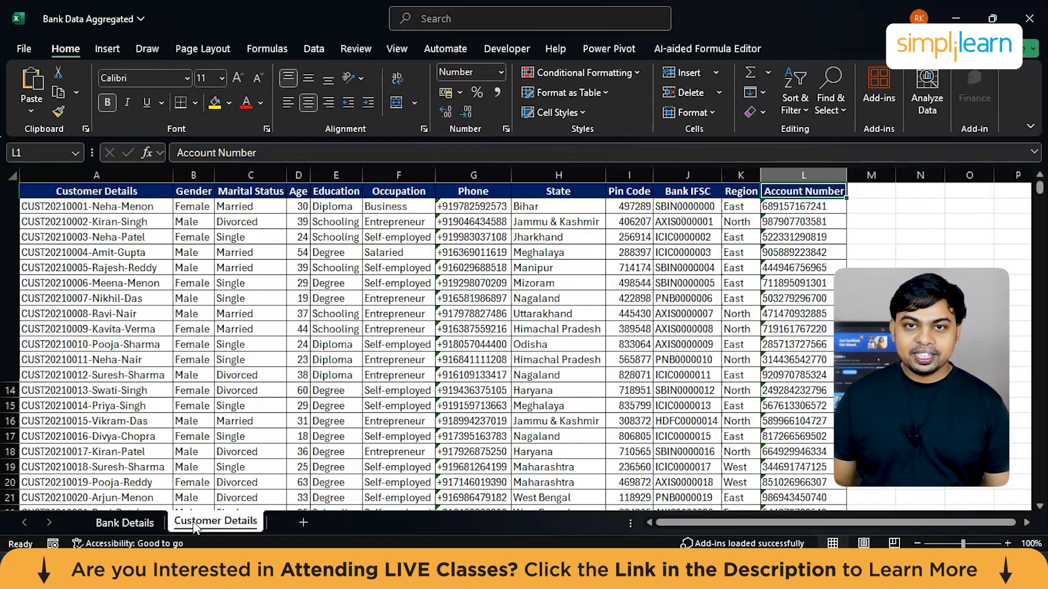
ctrl+scroll(118, 413, up, 5)
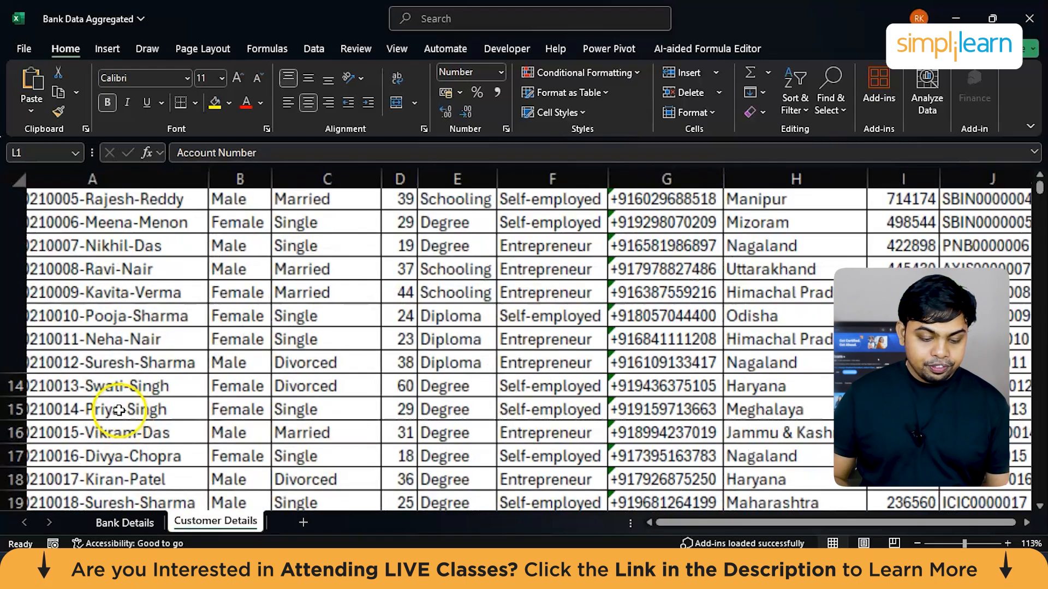
scroll(118, 413, up, 2)
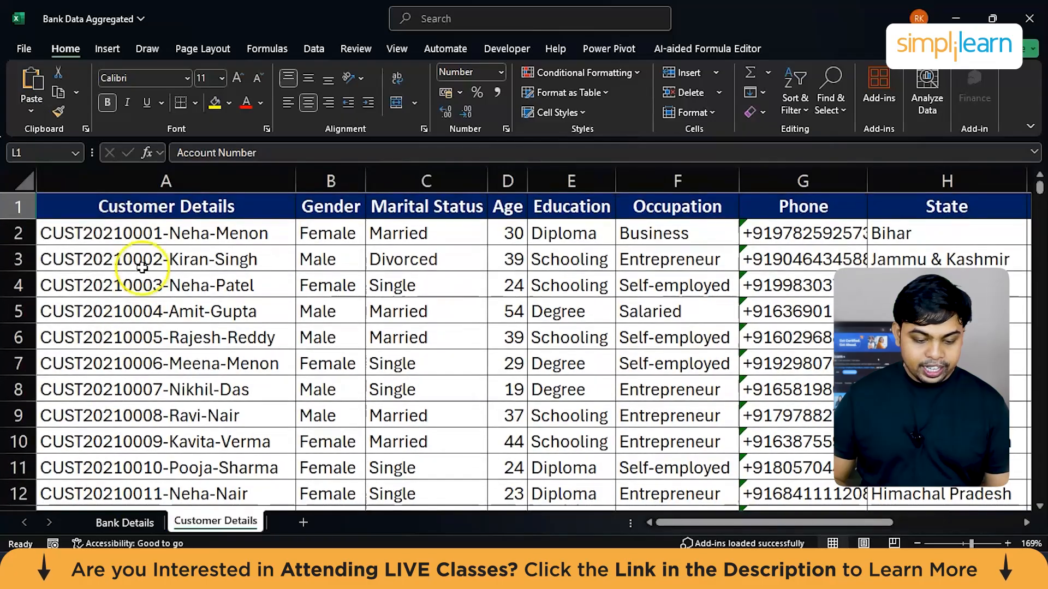
click(162, 179)
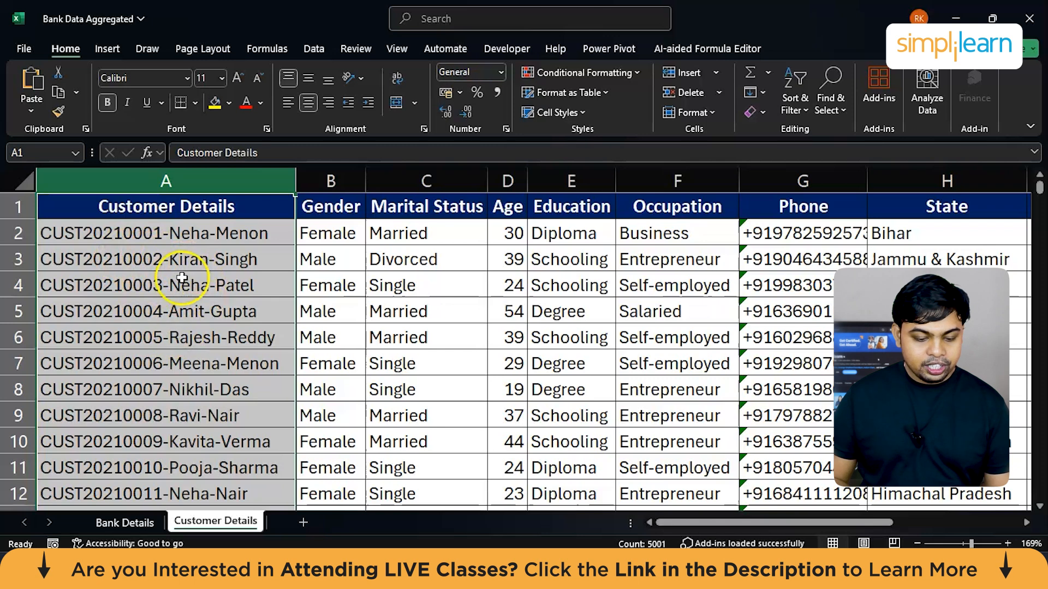
click(117, 234)
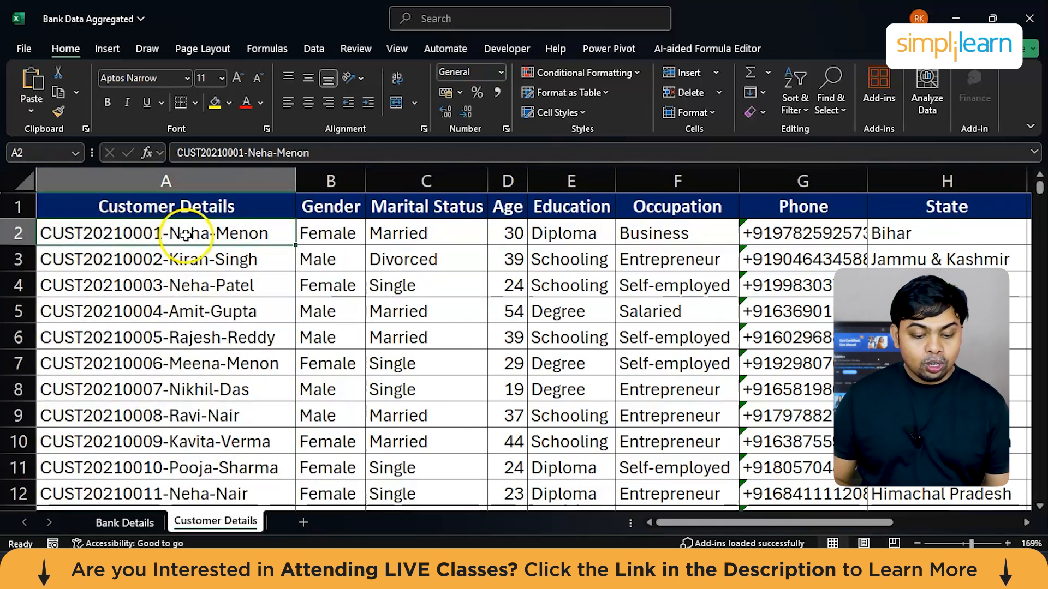
click(171, 179)
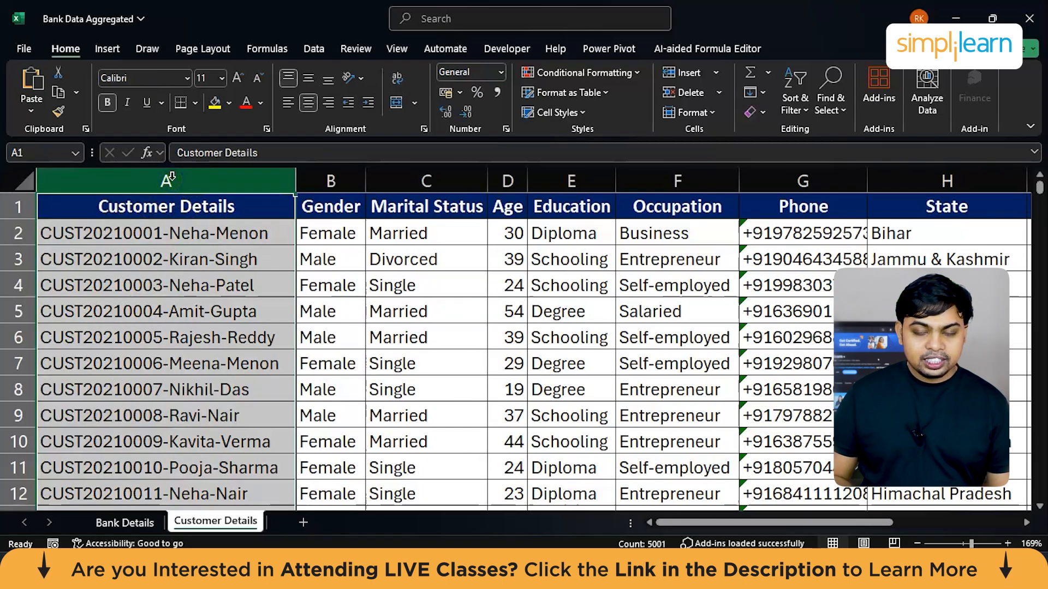
Step: Insert three blank columns between the Customer Details and Gender columns
ctrl+scroll(171, 179, down, 6)
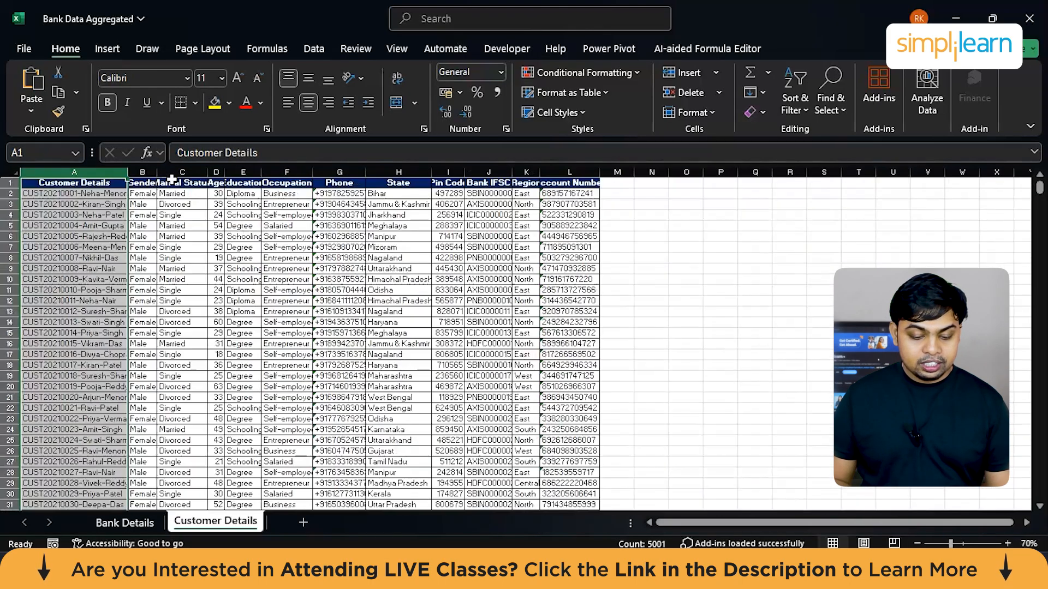
ctrl+scroll(170, 179, up, 1)
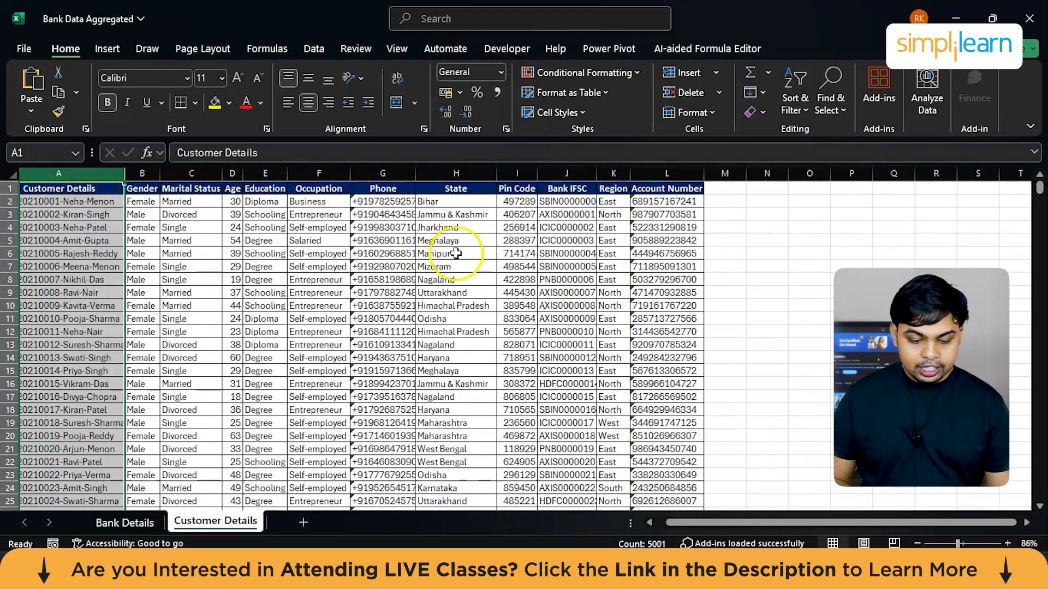
double_click(1007, 544)
click(199, 176)
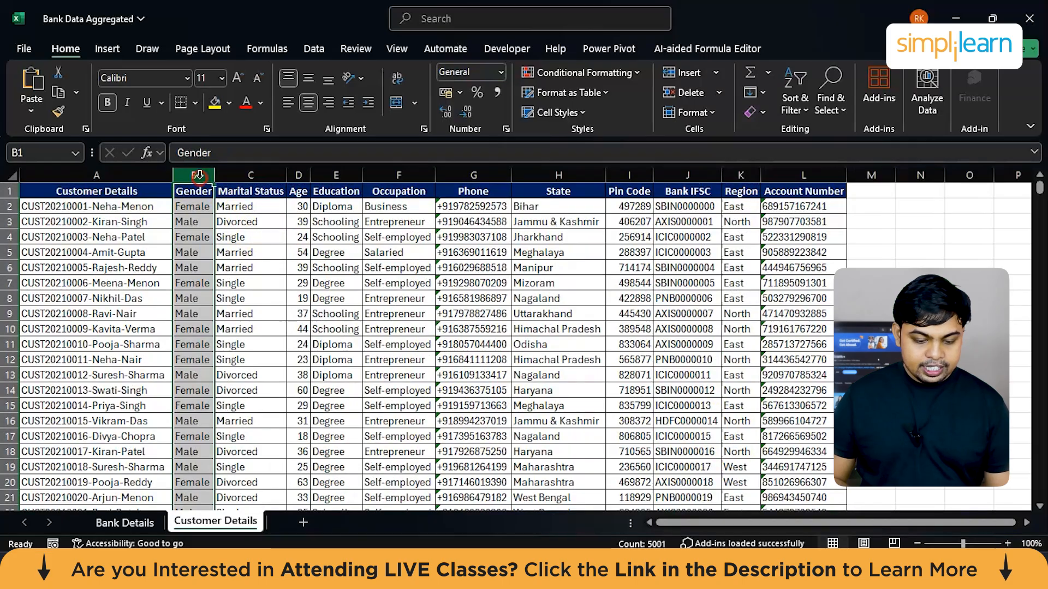
right_click(199, 177)
click(248, 329)
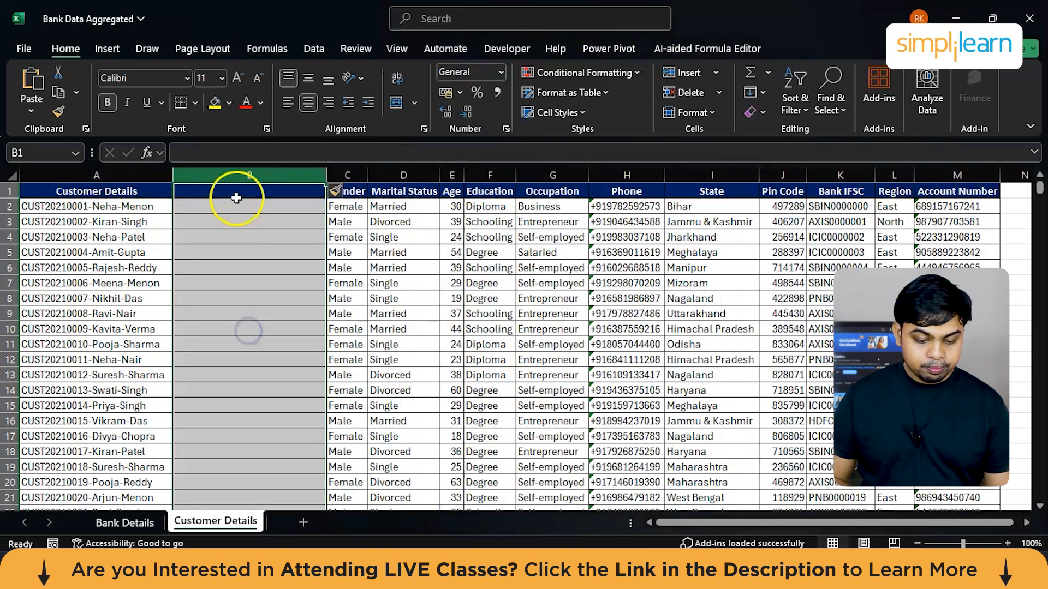
right_click(245, 173)
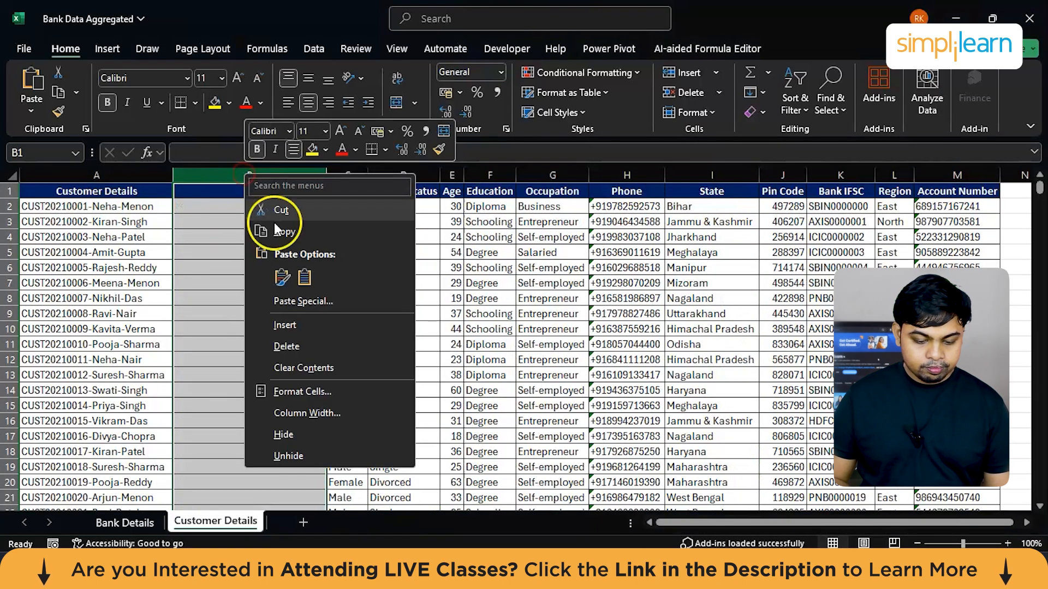
click(292, 323)
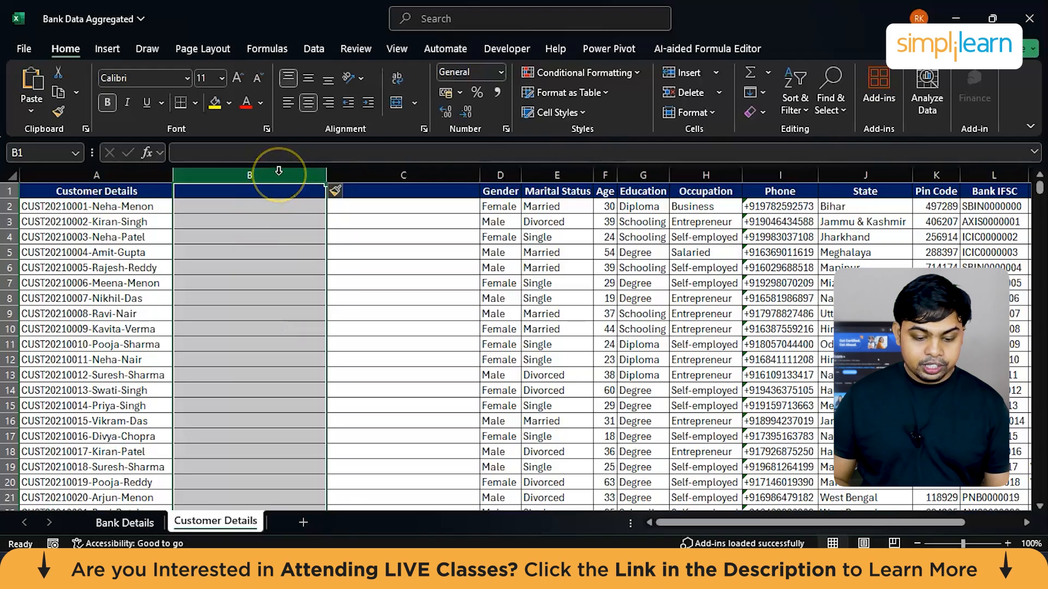
right_click(278, 172)
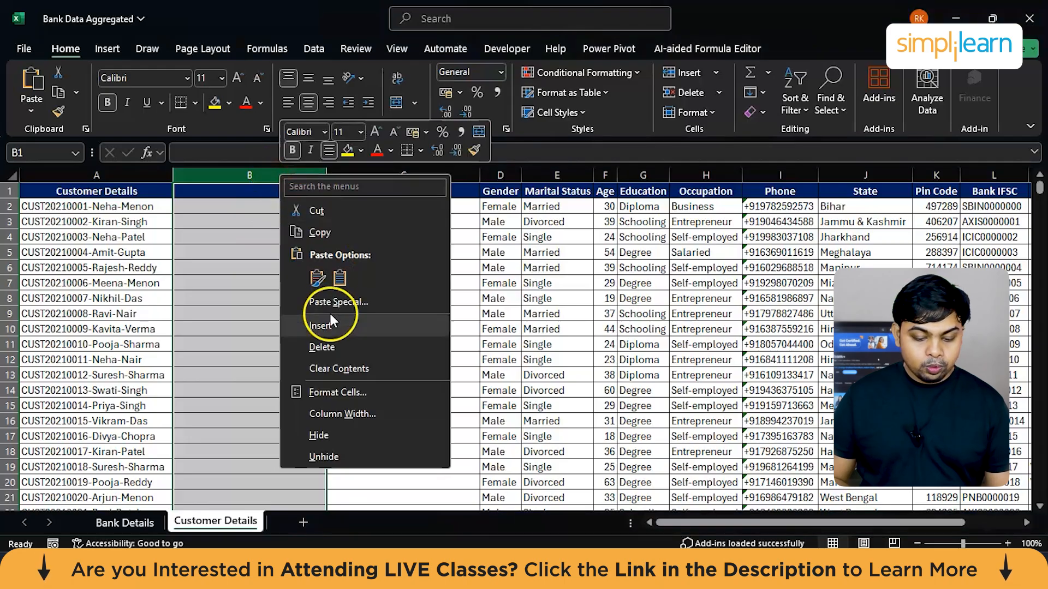
click(326, 332)
click(236, 263)
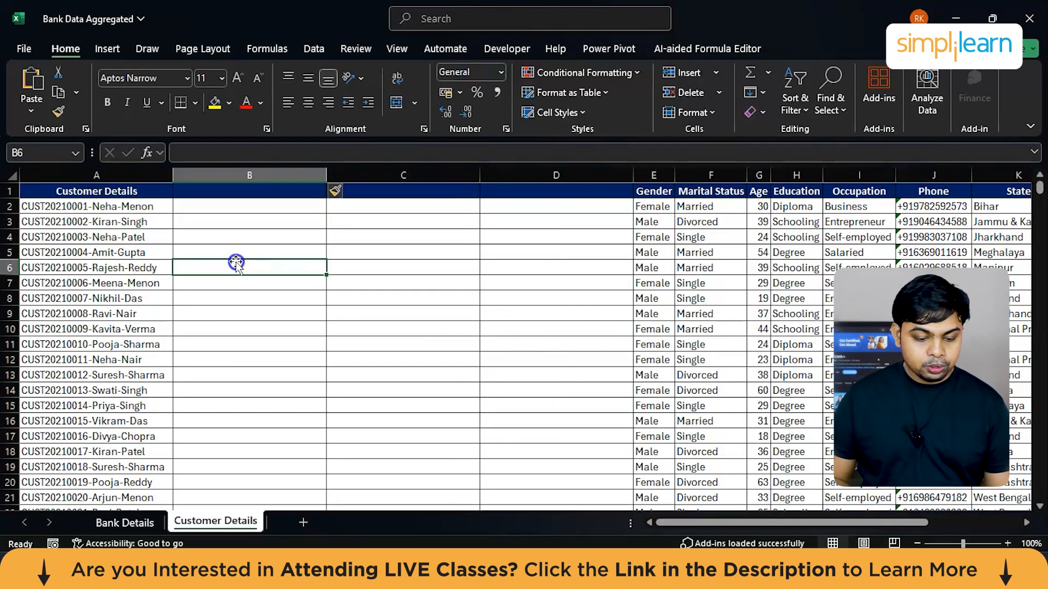
Step: Set up Text to Columns for the Customer Details column as delimited data with a hyphen as the other delimiter
click(121, 177)
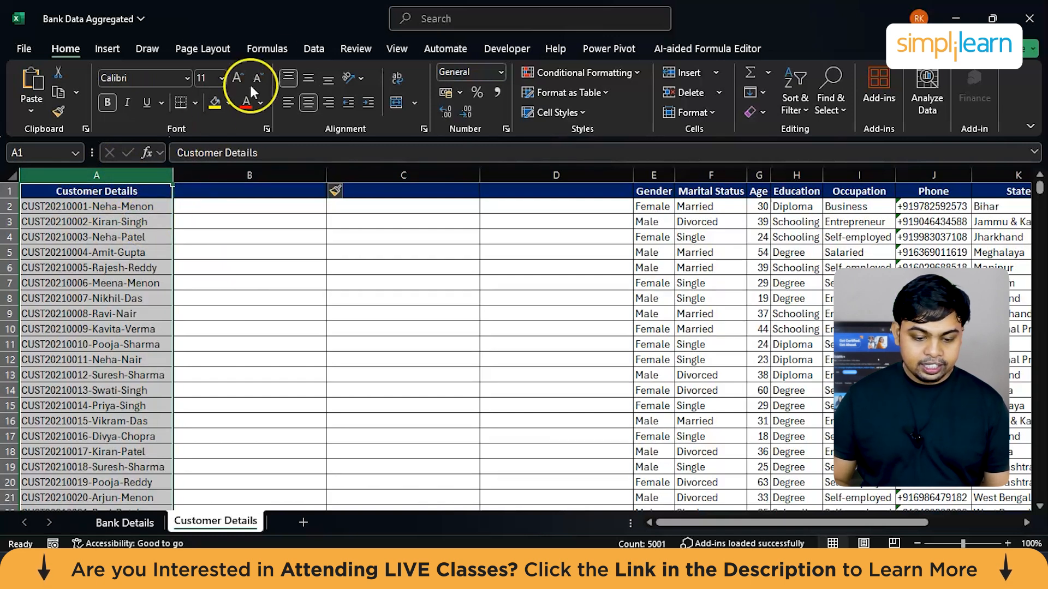
click(319, 48)
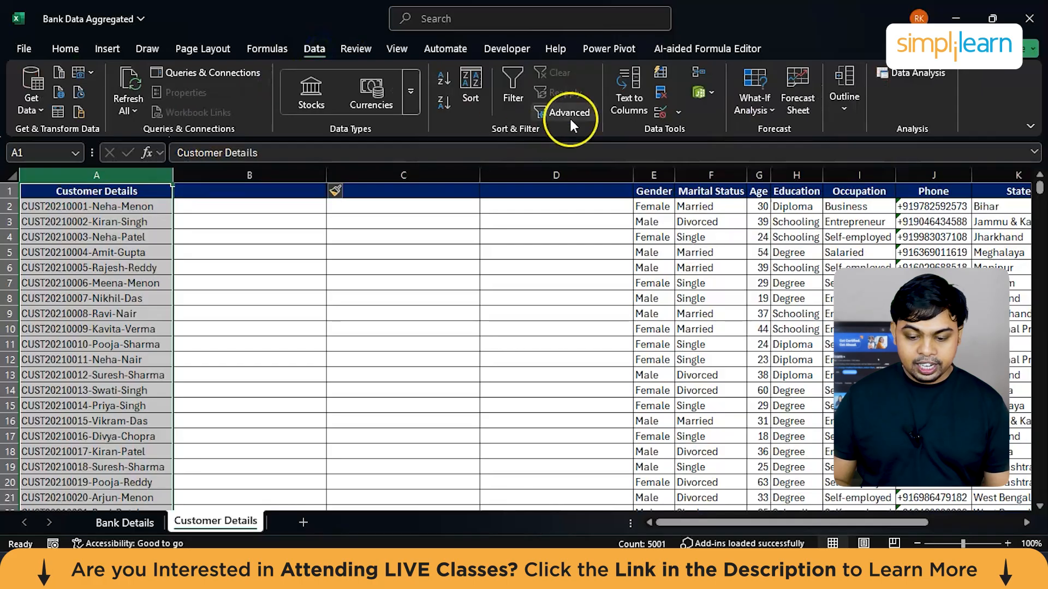
click(631, 95)
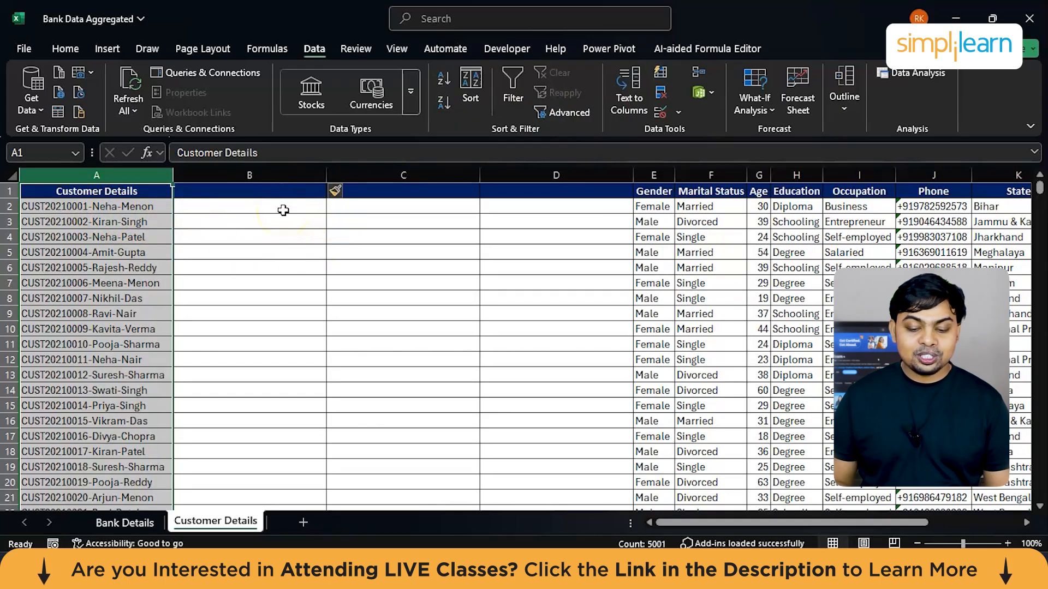
click(633, 87)
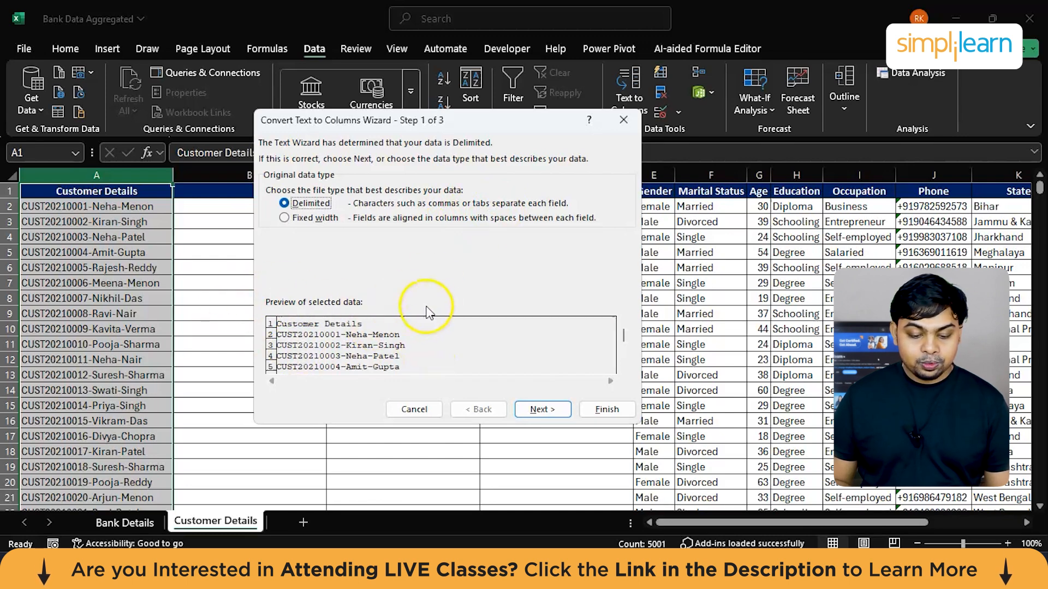
click(538, 409)
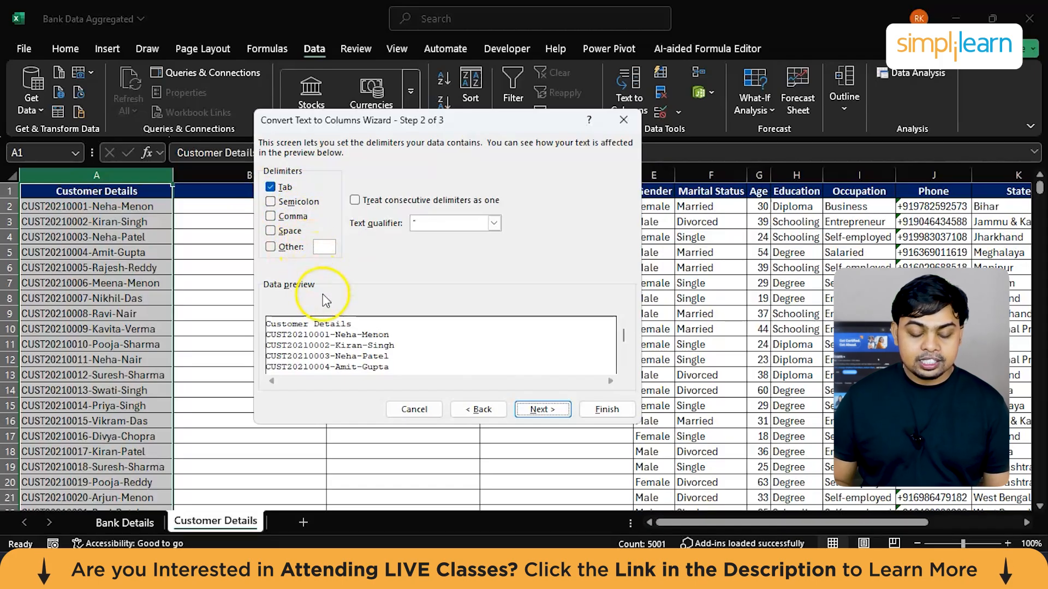
click(273, 251)
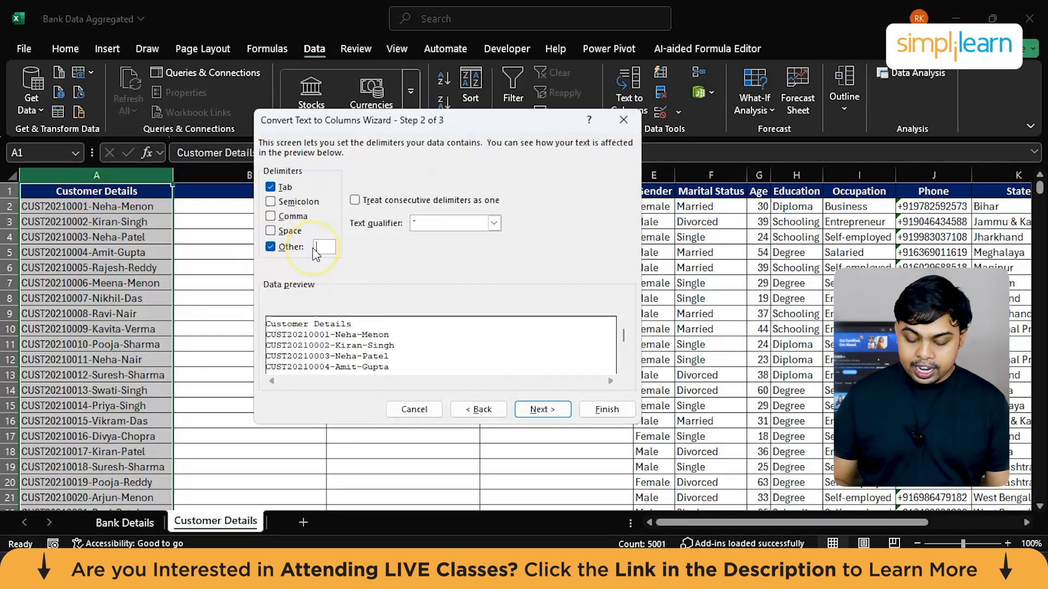
text(-)
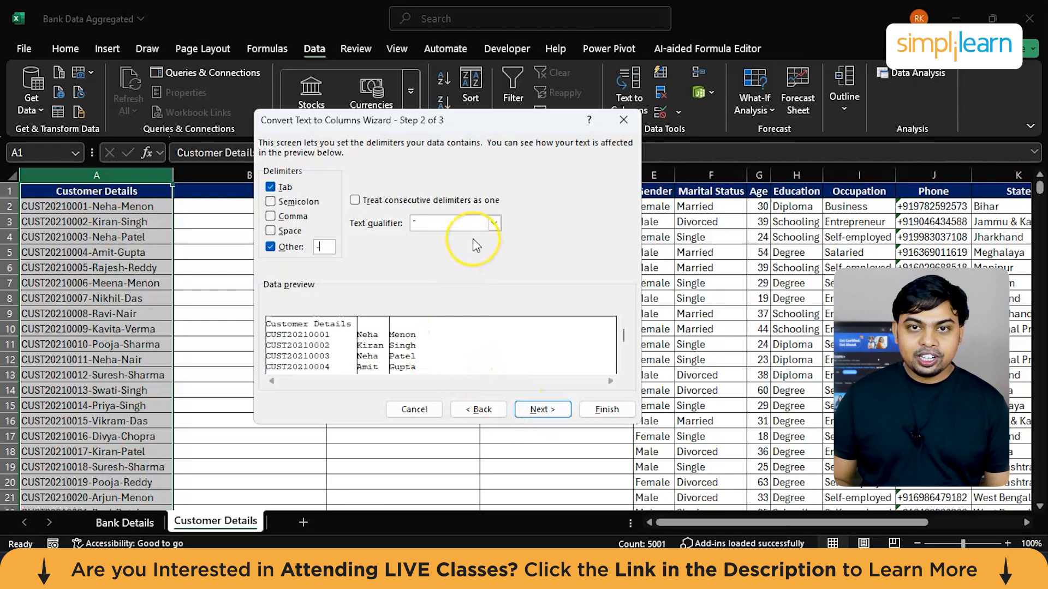
Step: Set the customer ID column's data format to Text and finish the split, replacing the existing data
click(540, 411)
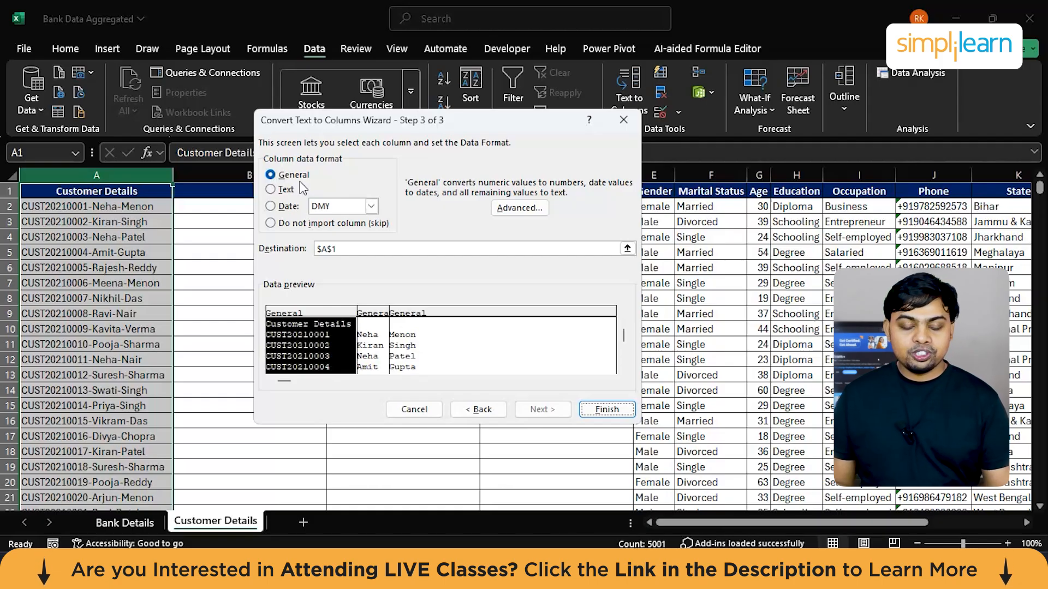
click(273, 189)
click(271, 190)
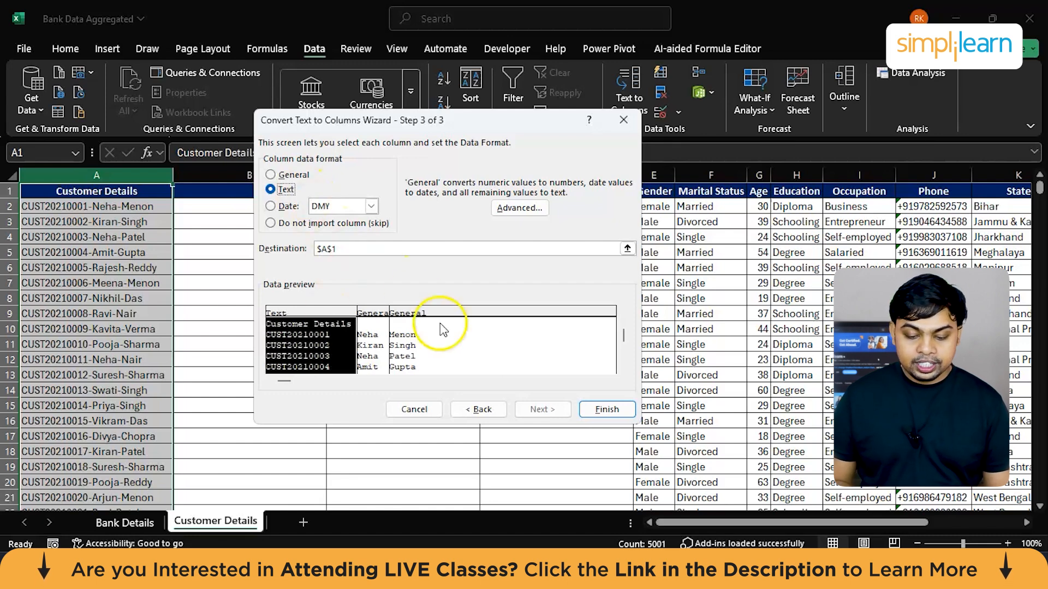
click(607, 410)
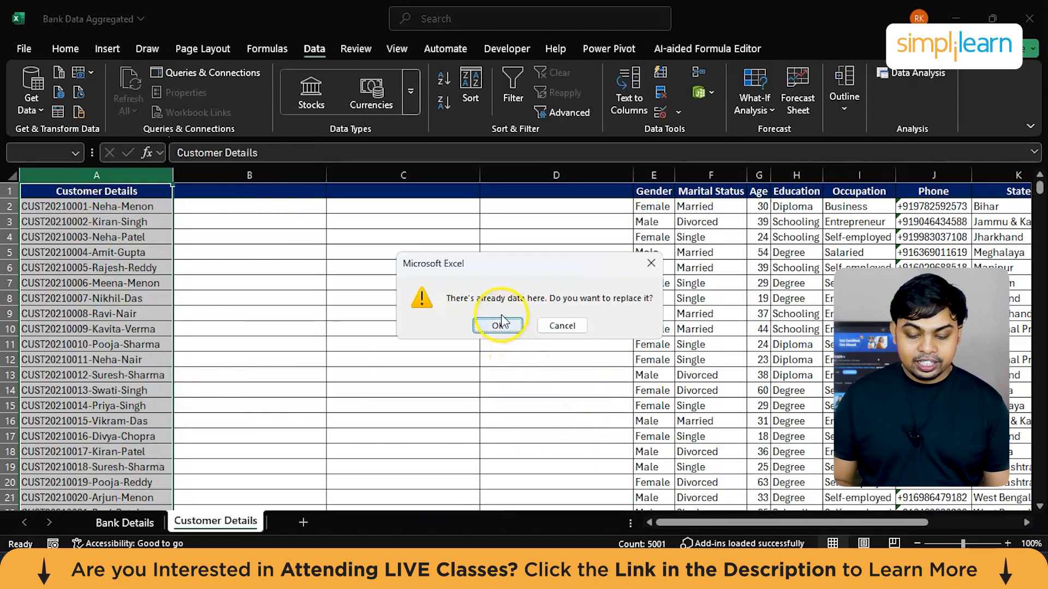
click(501, 325)
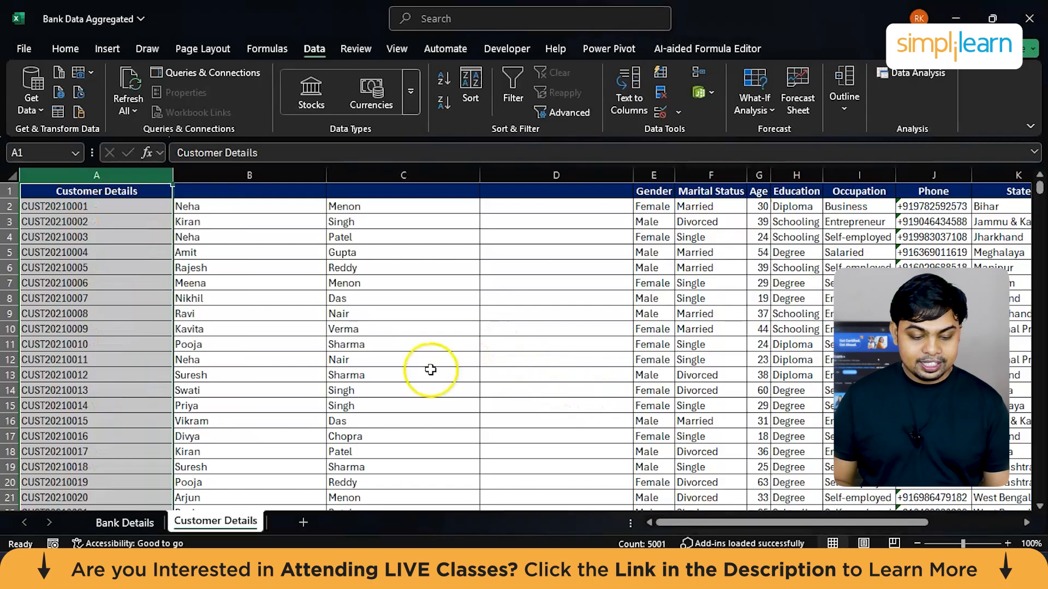
Step: Look over the separated customer IDs and names, and undo the Text to Columns split
scroll(423, 380, down, 14)
scroll(424, 380, down, 12)
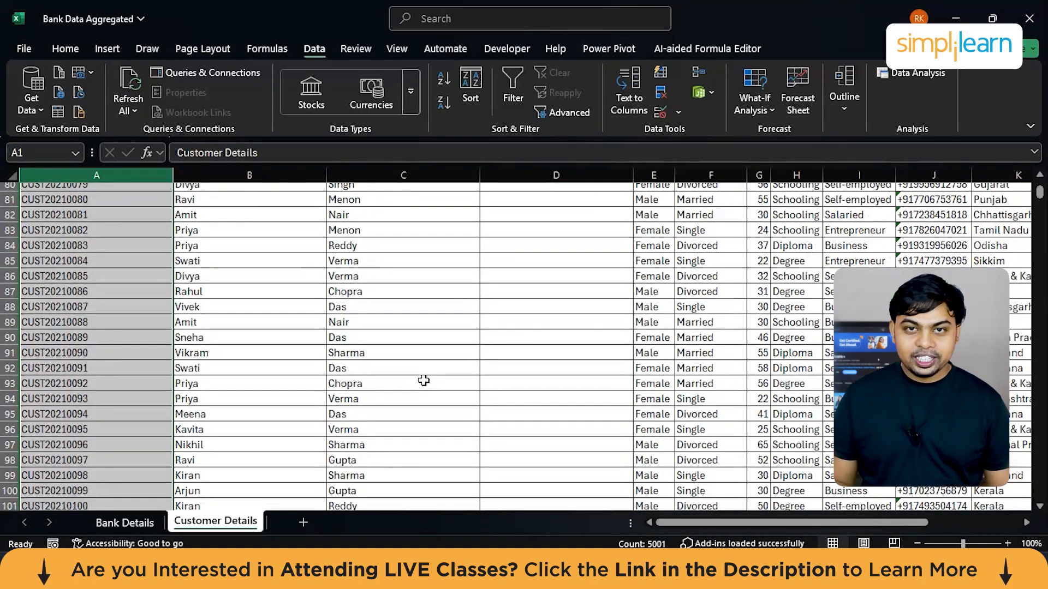
scroll(423, 380, up, 20)
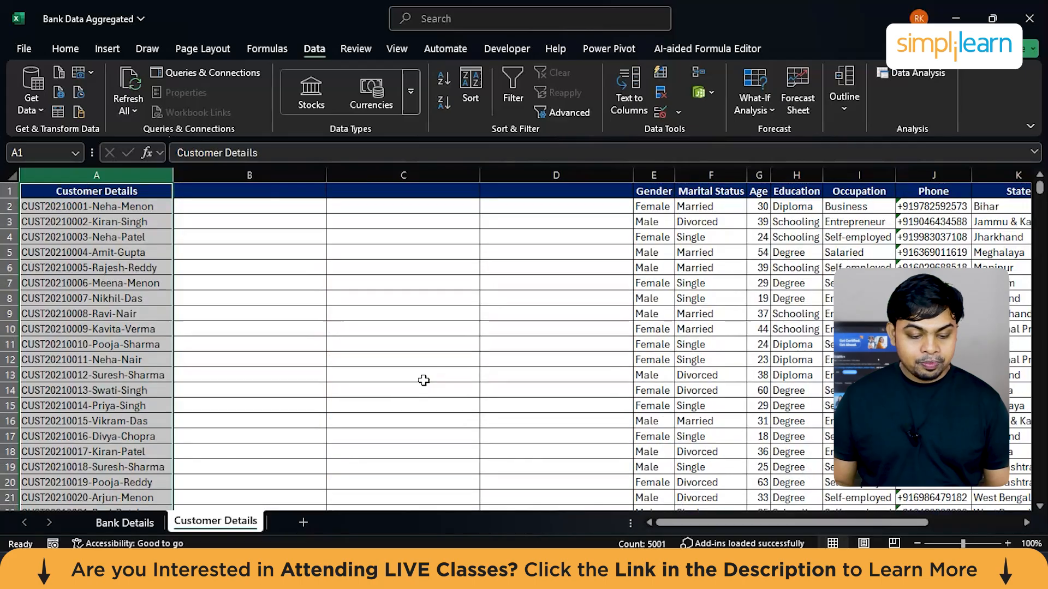
Step: Copy only the customer ID part of cell A2 into cell B2
click(261, 227)
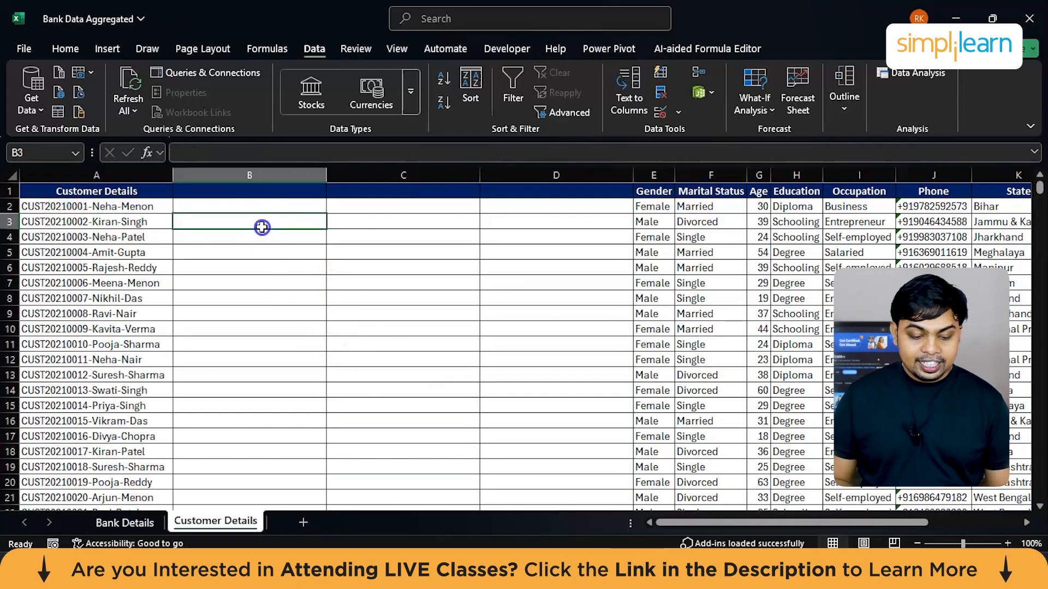
double_click(119, 208)
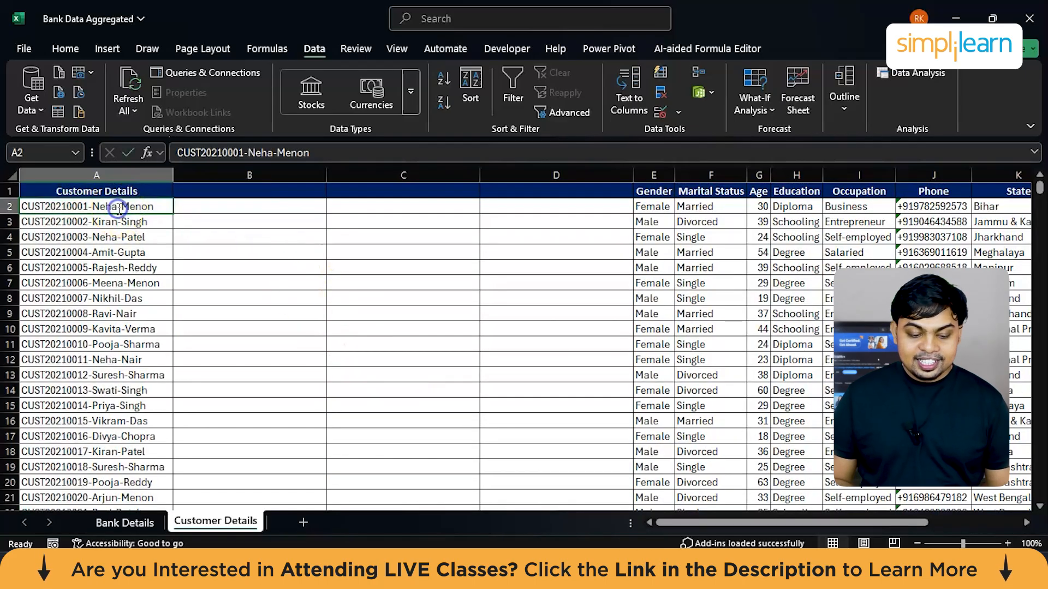
click(87, 208)
drag(87, 208, 22, 208)
key(ctrl+c)
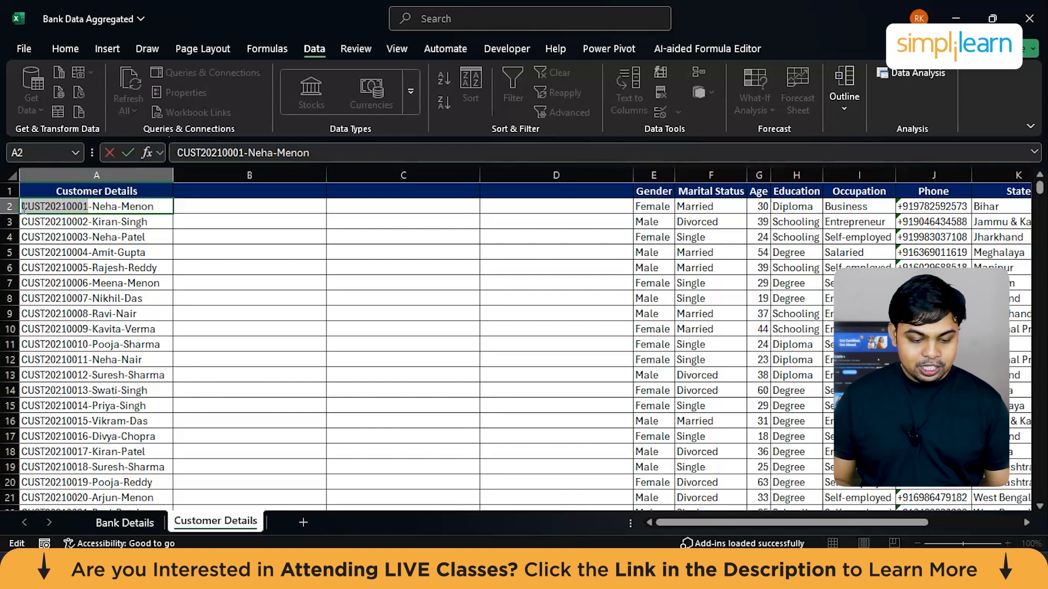
click(209, 206)
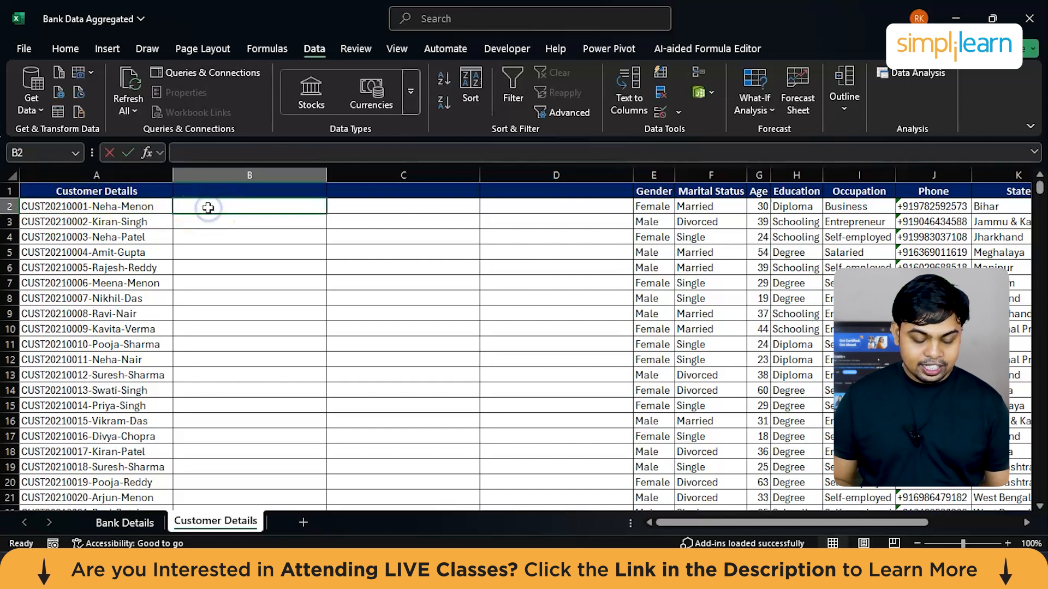
key(ctrl+v)
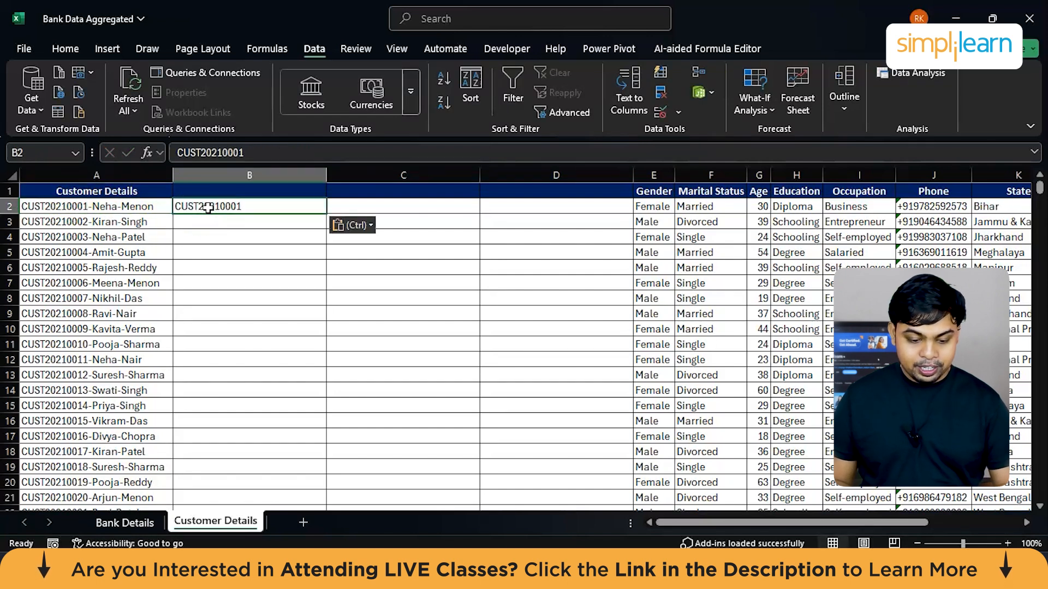
Step: Copy only the first name from cell A2 into cell C2
double_click(109, 207)
double_click(106, 206)
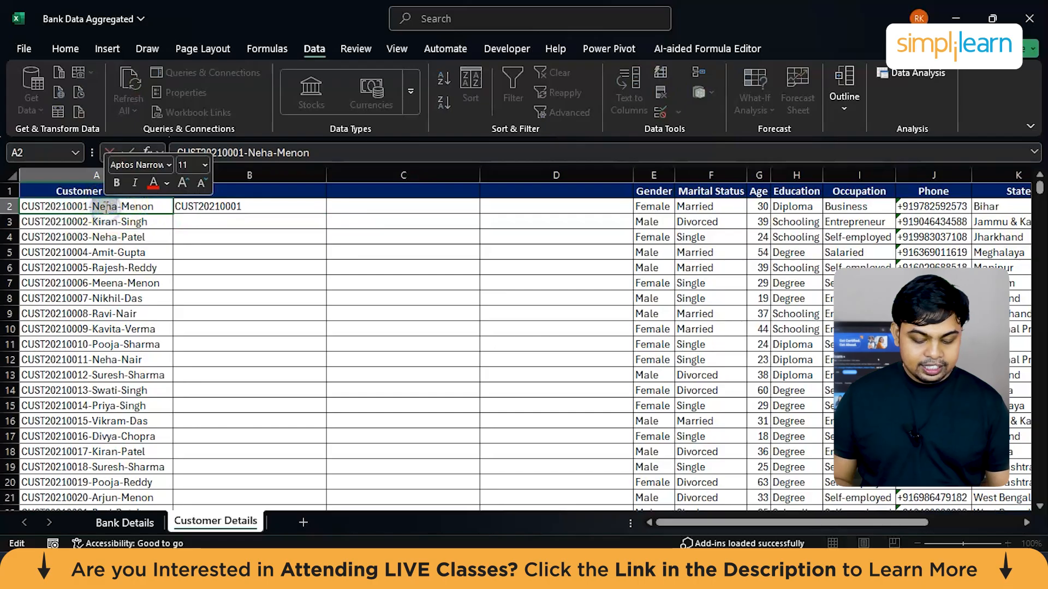
key(ctrl+c)
click(380, 209)
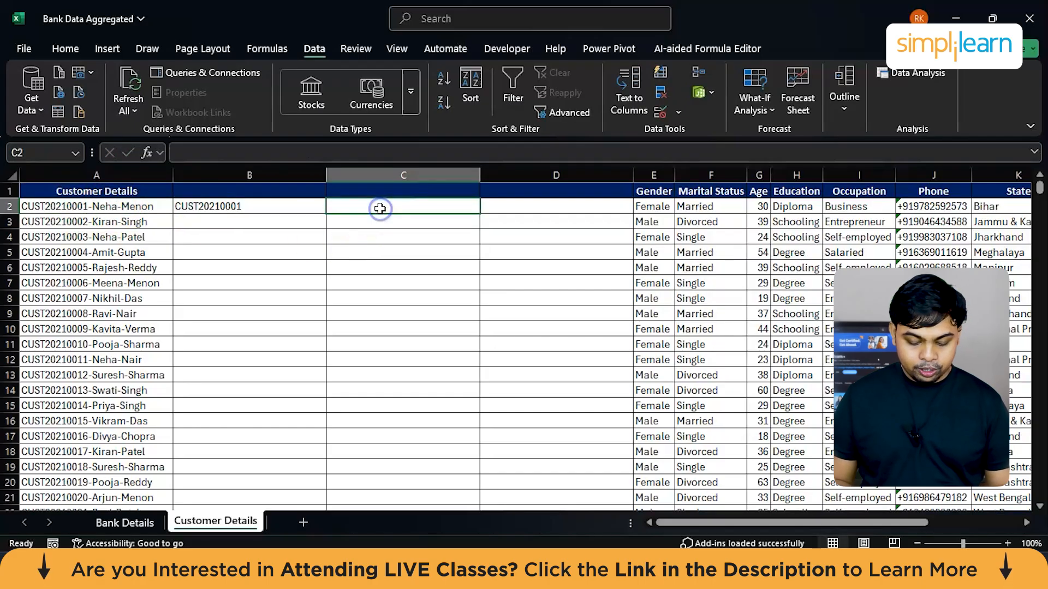
key(ctrl+v)
Step: Copy only the last name from cell A2 into cell D2
click(139, 207)
double_click(139, 207)
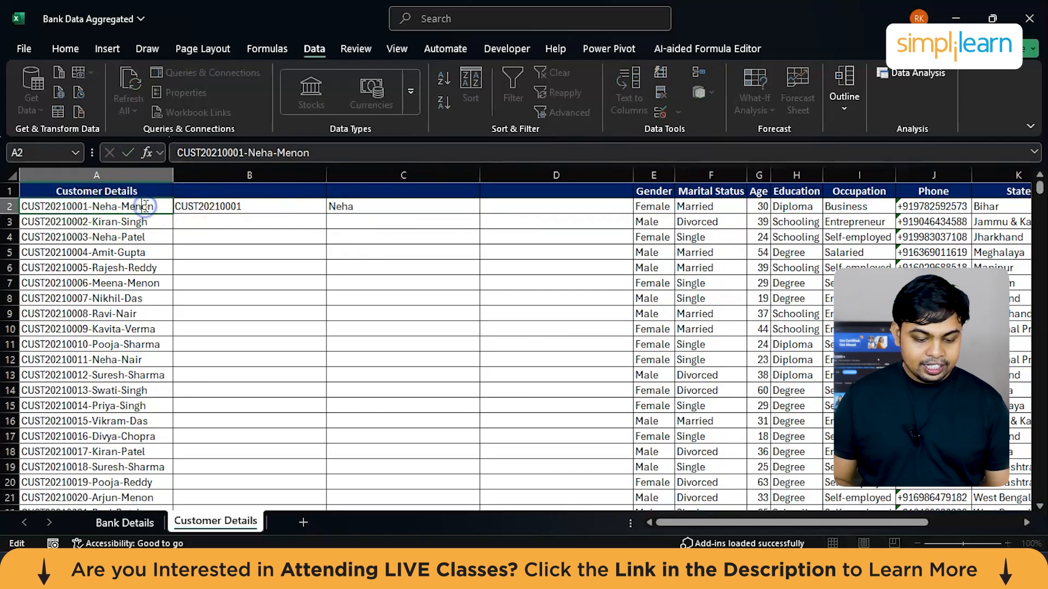
double_click(140, 207)
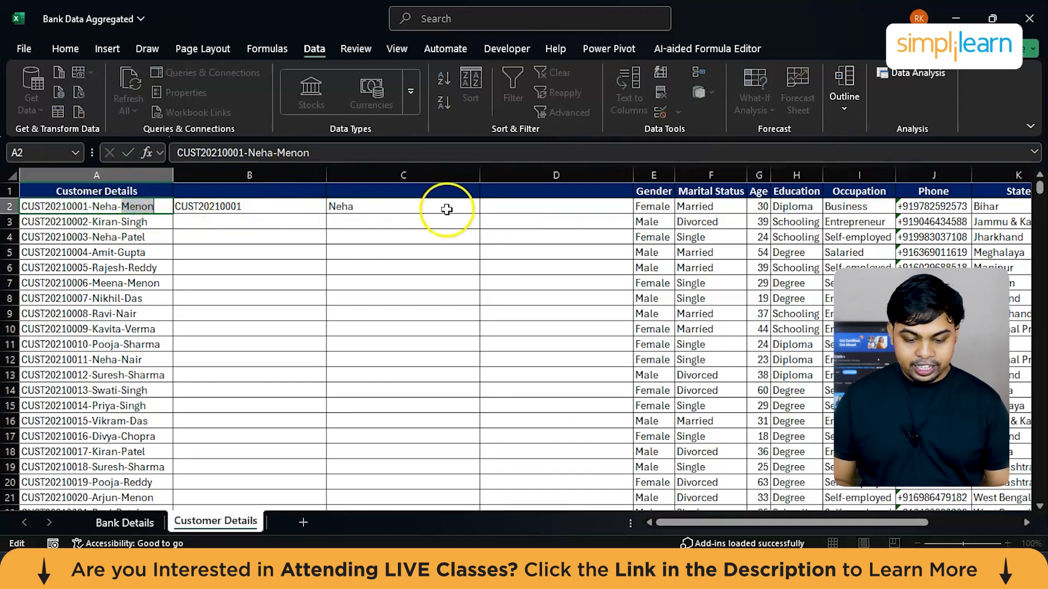
click(501, 213)
key(ctrl+v)
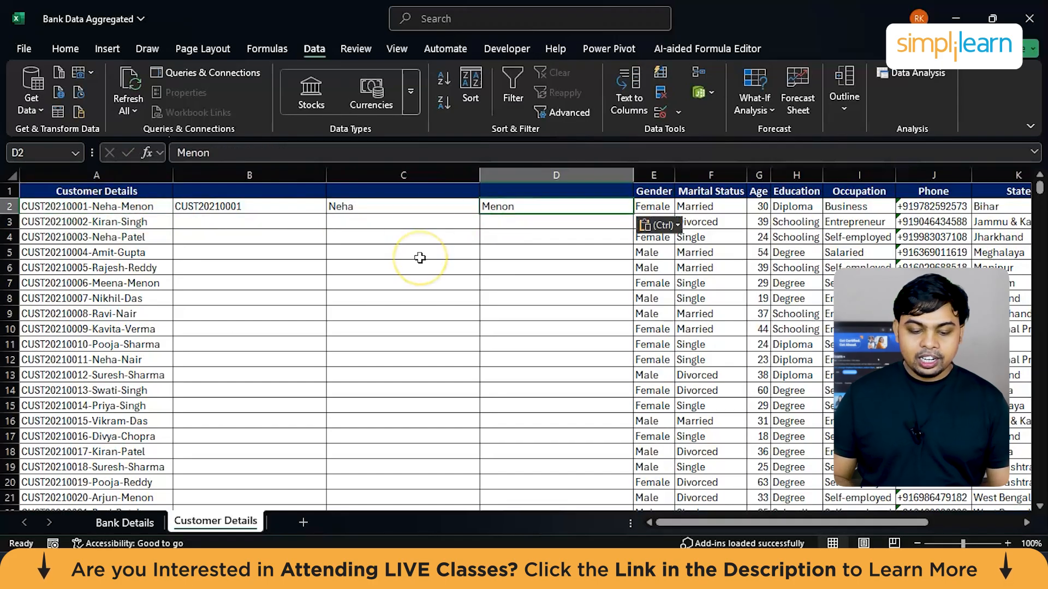
Step: Autofill the customer ID from B2 down the column, and undo the fill
click(302, 206)
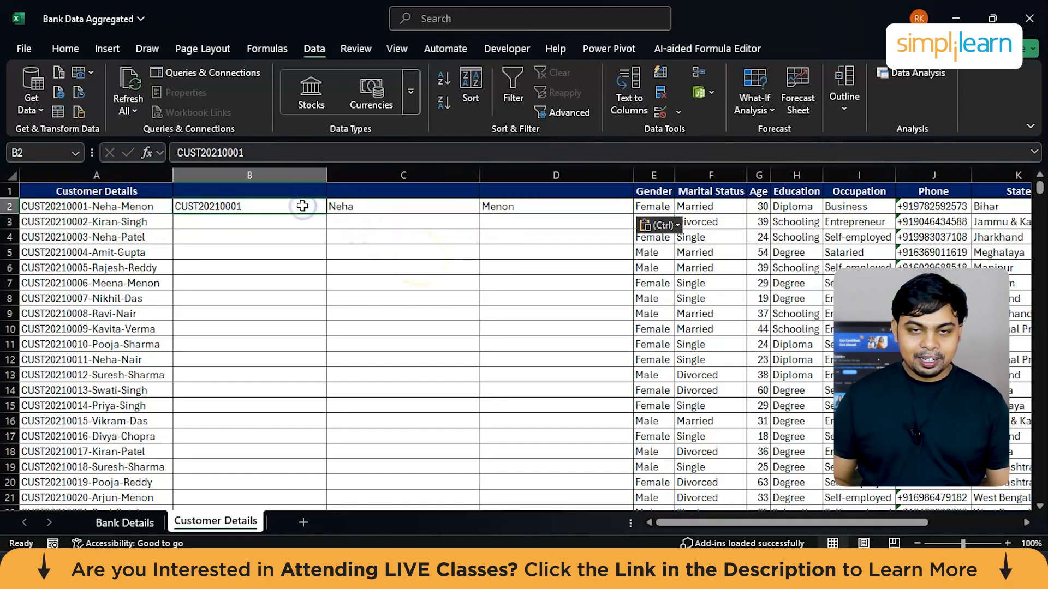
double_click(327, 214)
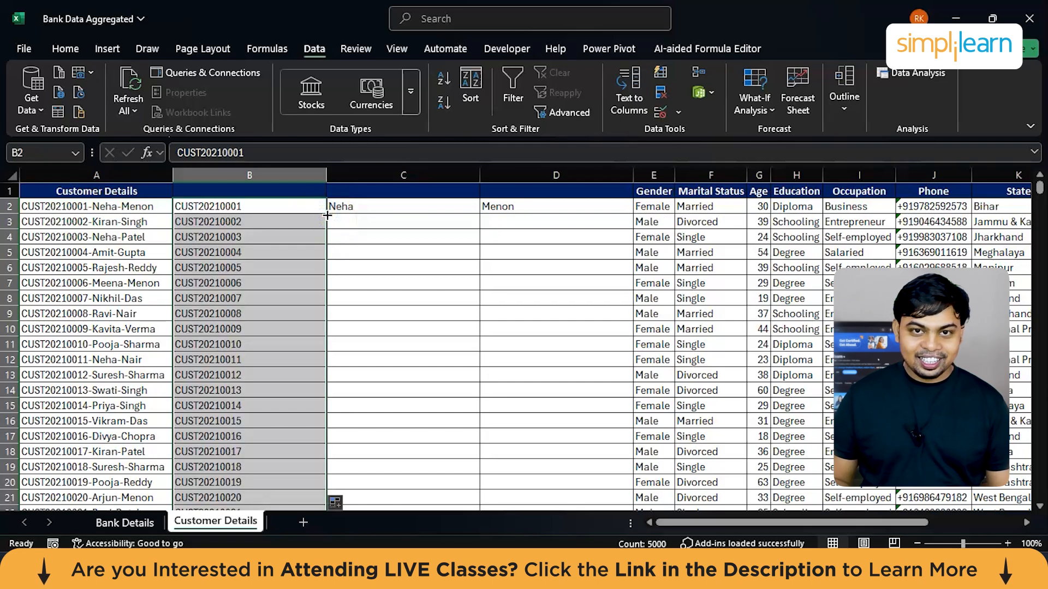
key(ctrl+z)
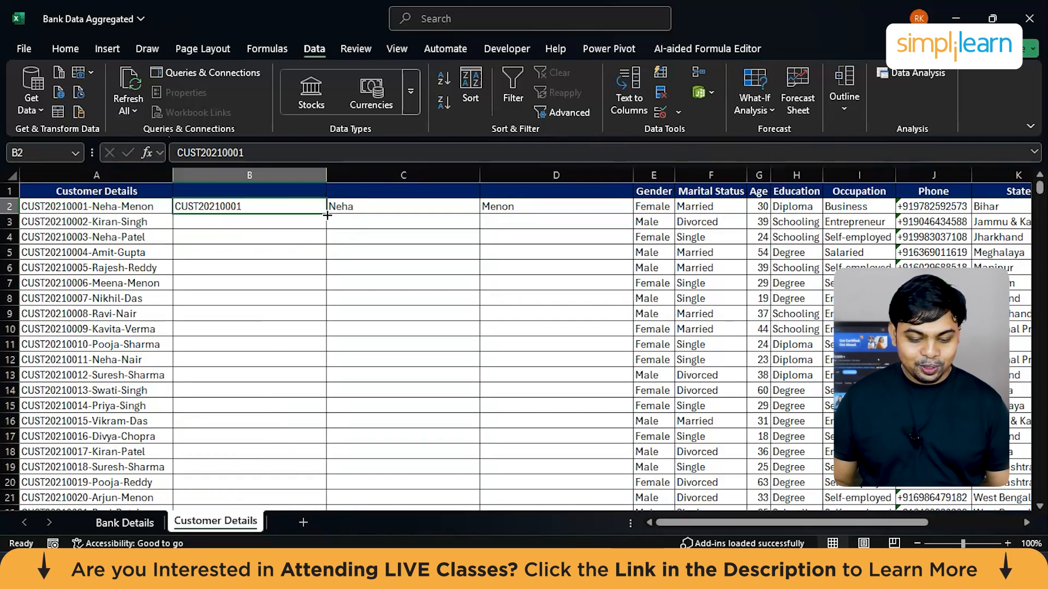
Step: Autofill the customer IDs from B2 down to the last data row of column B
scroll(327, 237, up, 7)
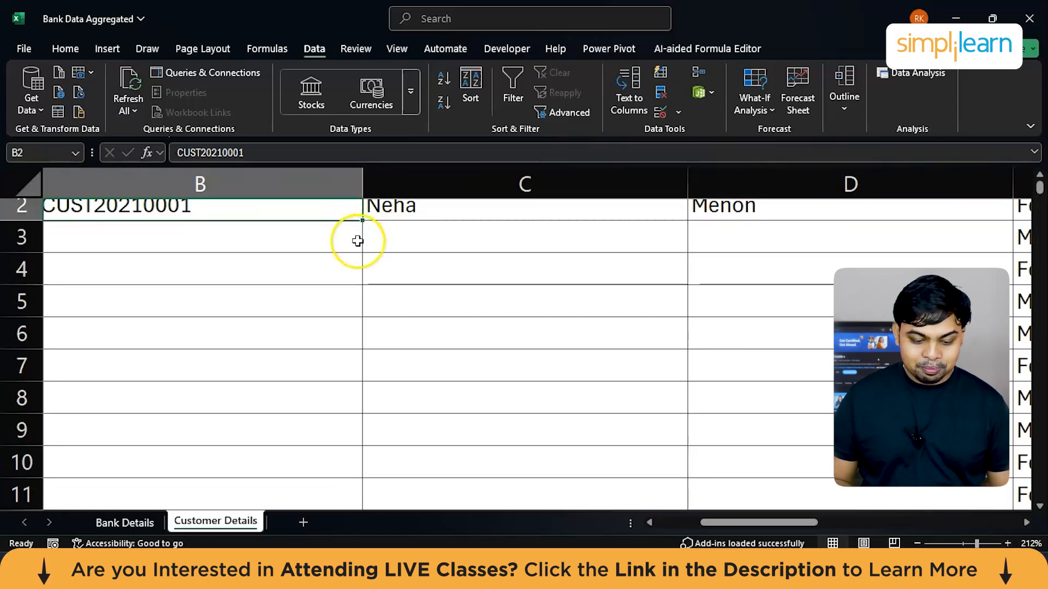
scroll(355, 239, down, 9)
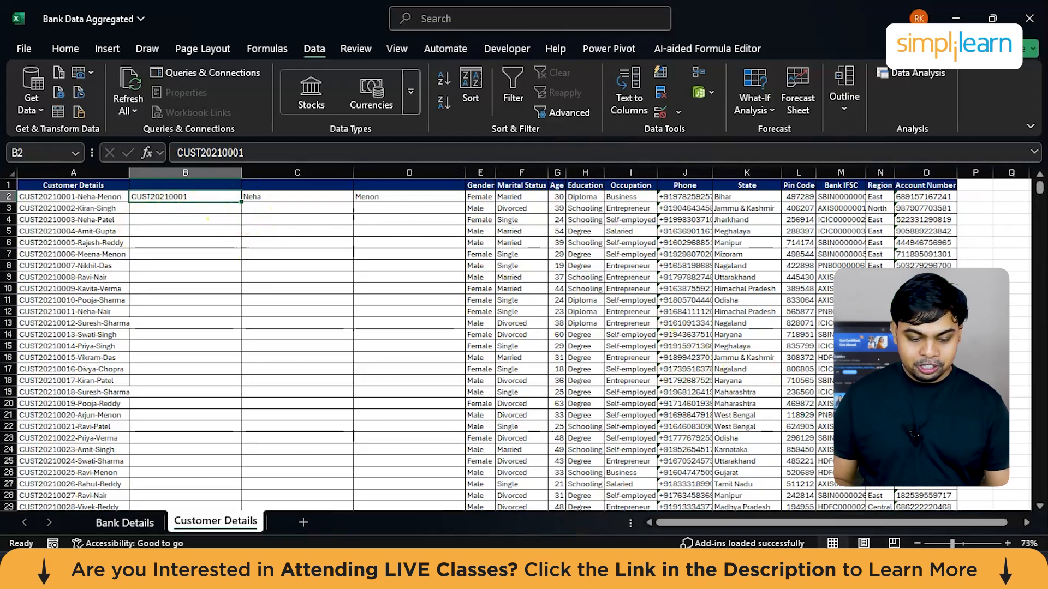
click(1006, 543)
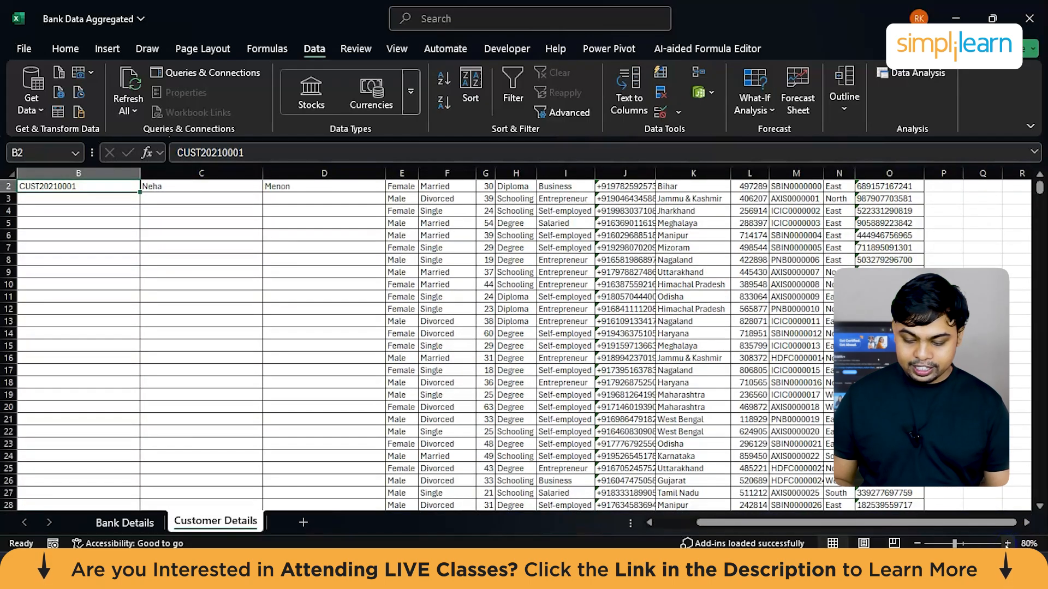
click(1007, 543)
click(1006, 543)
double_click(326, 198)
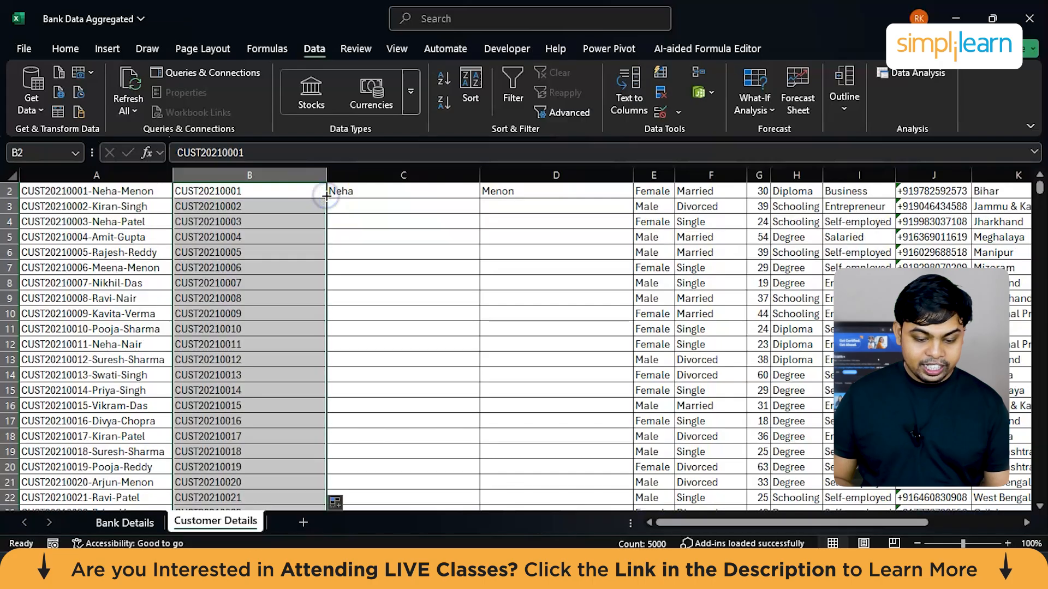
Step: Try to autofill the first names from C2 down column C, and undo the fill
click(463, 197)
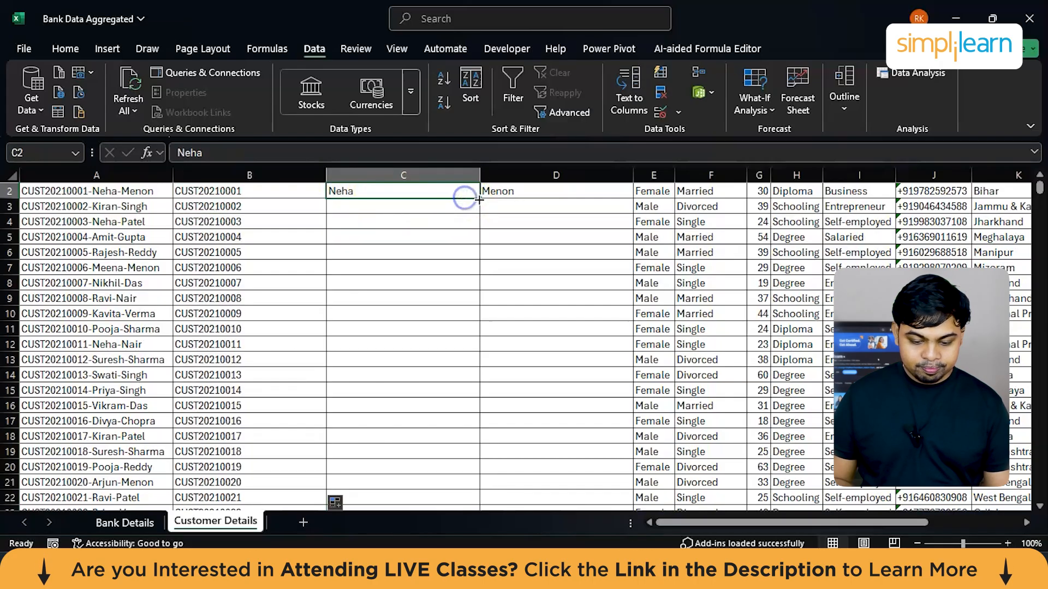
double_click(478, 199)
key(ctrl+z)
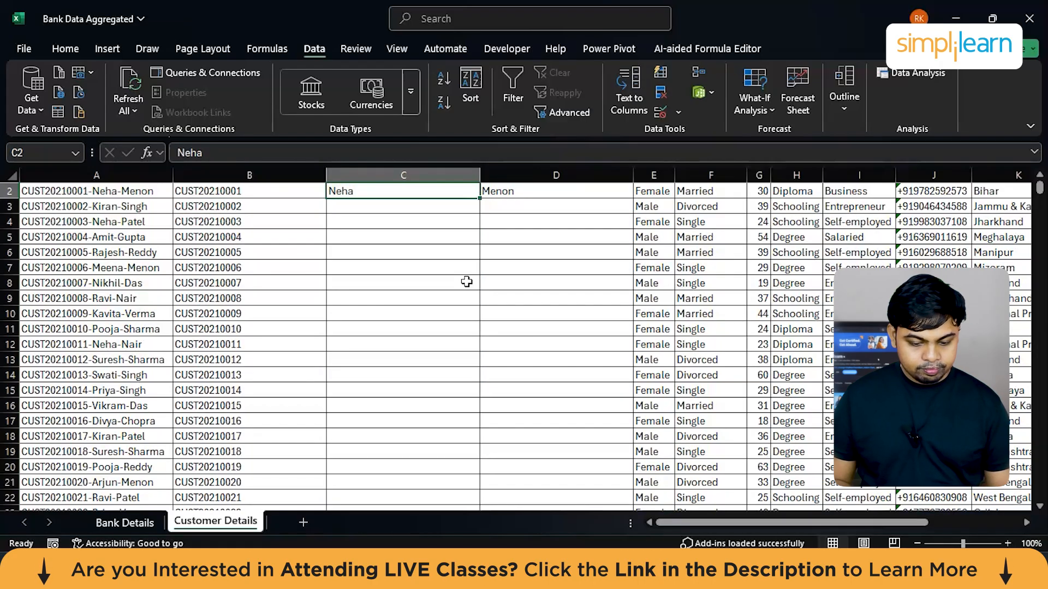
Step: Enter the second customer's first and last names in C3 and D3, and the third customer's first name in C4
scroll(451, 282, up, 1)
double_click(107, 222)
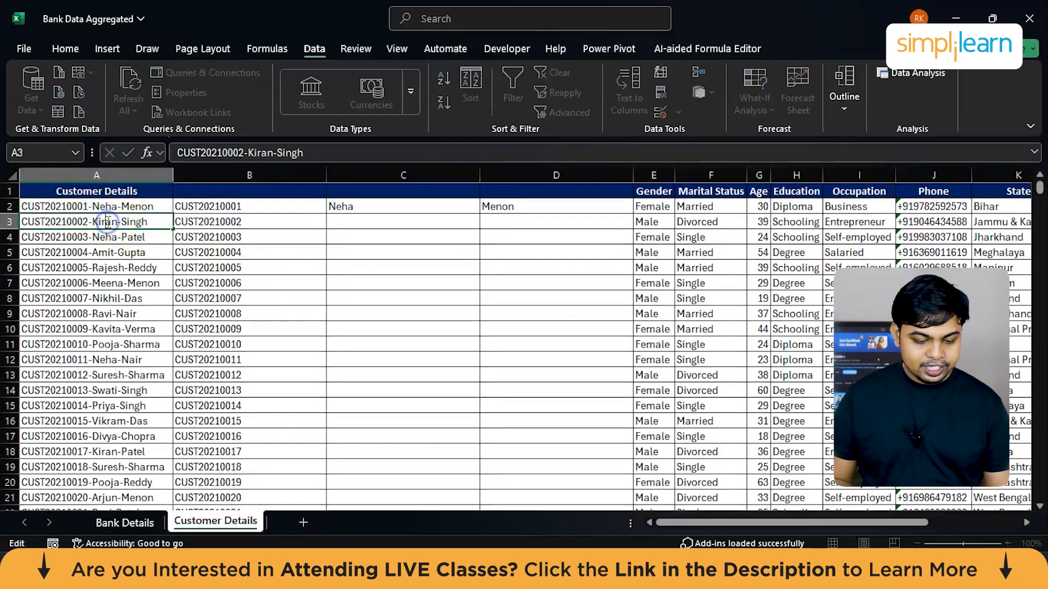
double_click(103, 222)
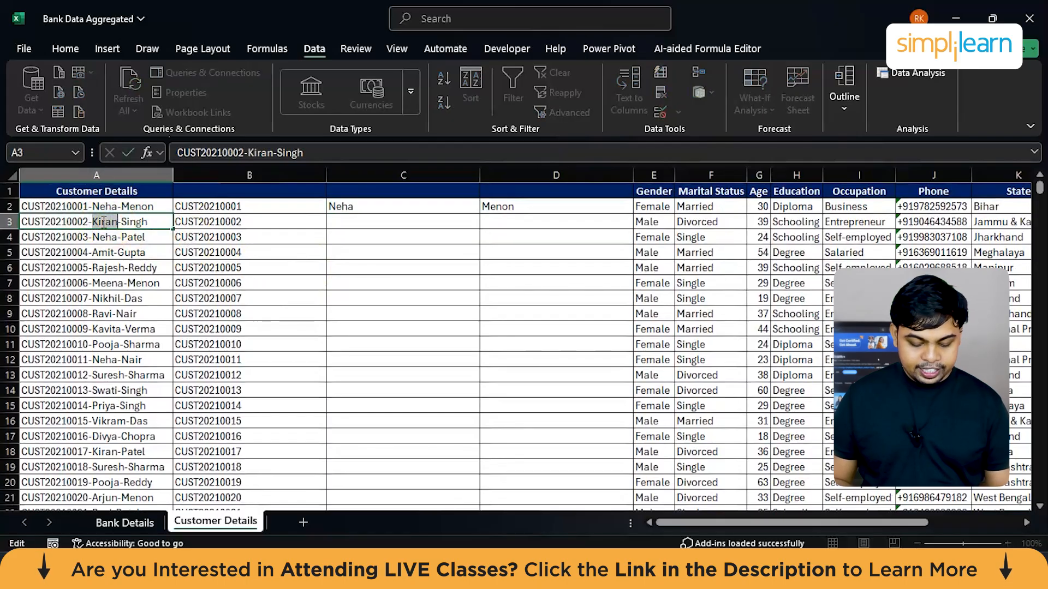
click(344, 239)
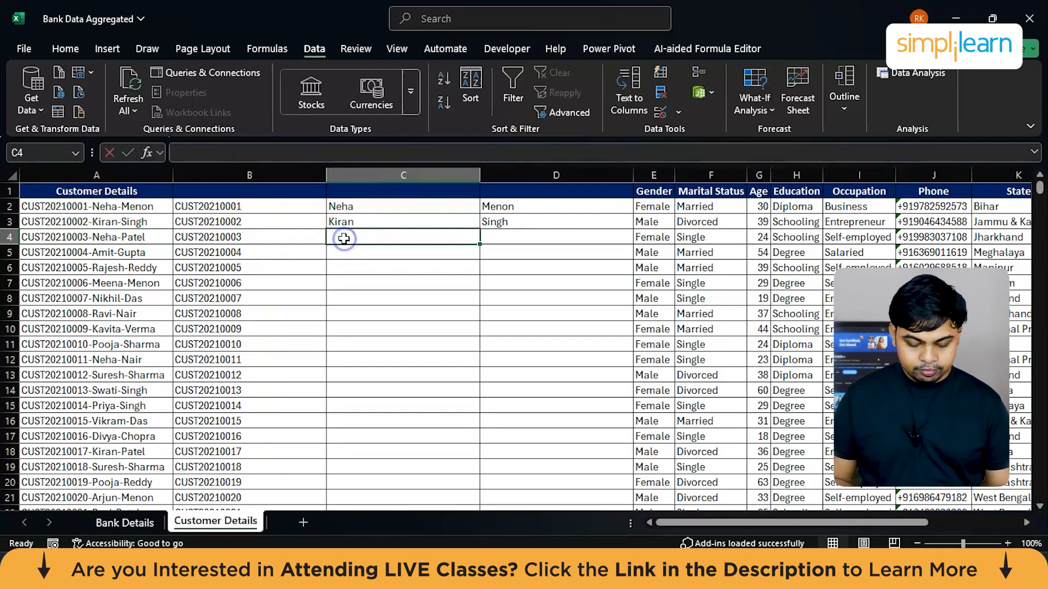
text(Neha)
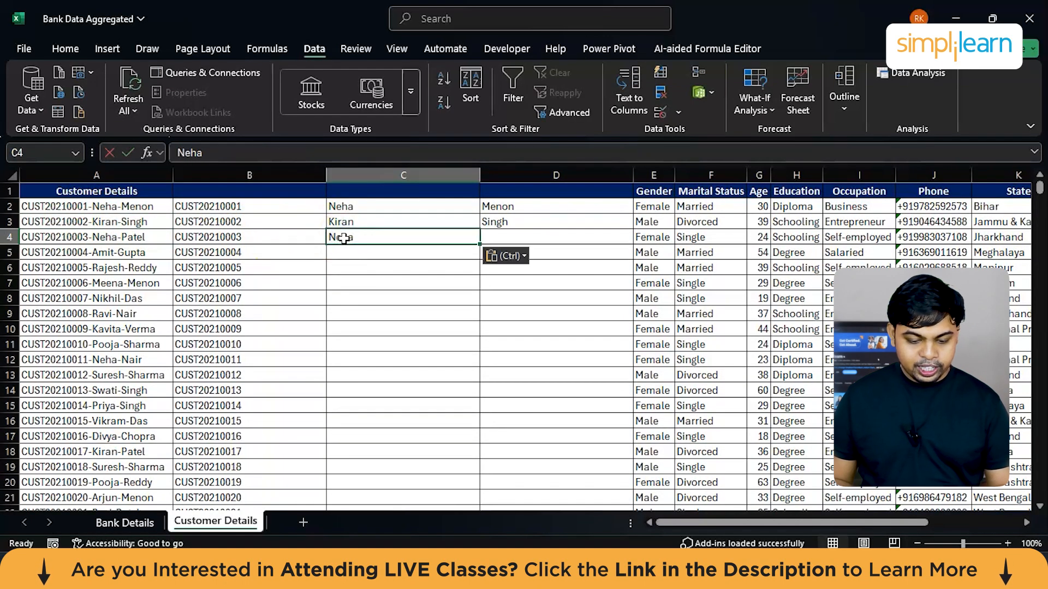
Step: Copy only the last name from cell A4 into cell D4
double_click(134, 239)
double_click(134, 237)
key(ctrl+c)
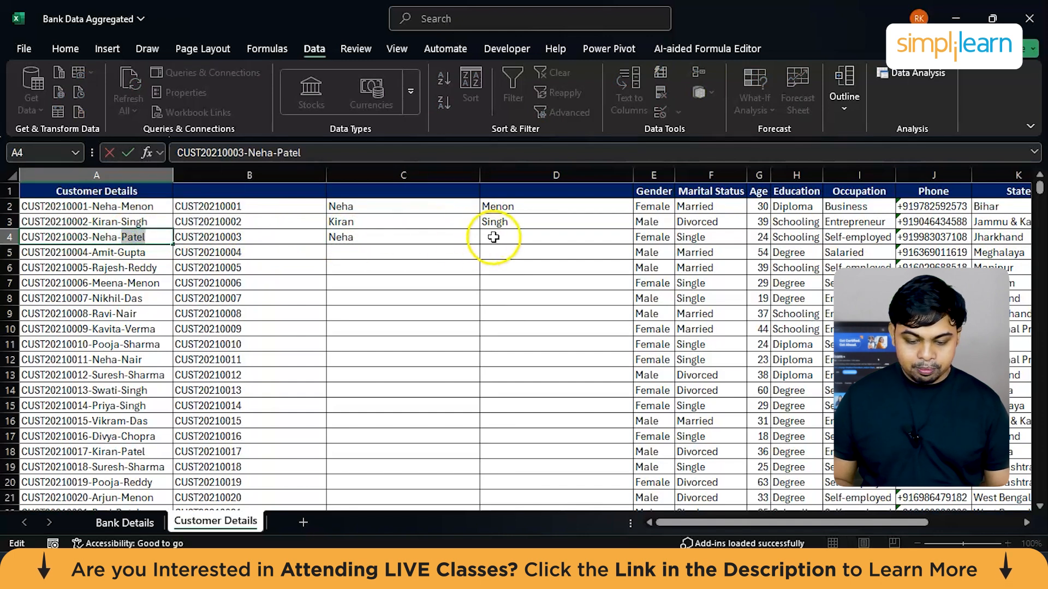
click(491, 237)
key(ctrl+v)
Step: Try to autofill the first names down column C from C4 and from C2:C4, and undo the fill
click(417, 237)
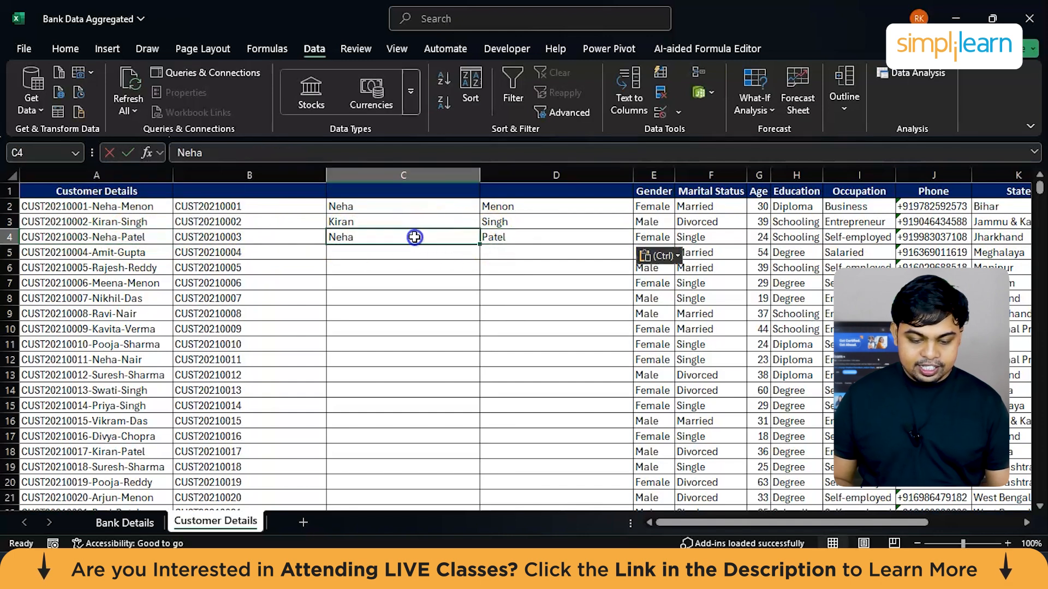
drag(479, 244, 480, 244)
double_click(480, 244)
drag(395, 207, 395, 241)
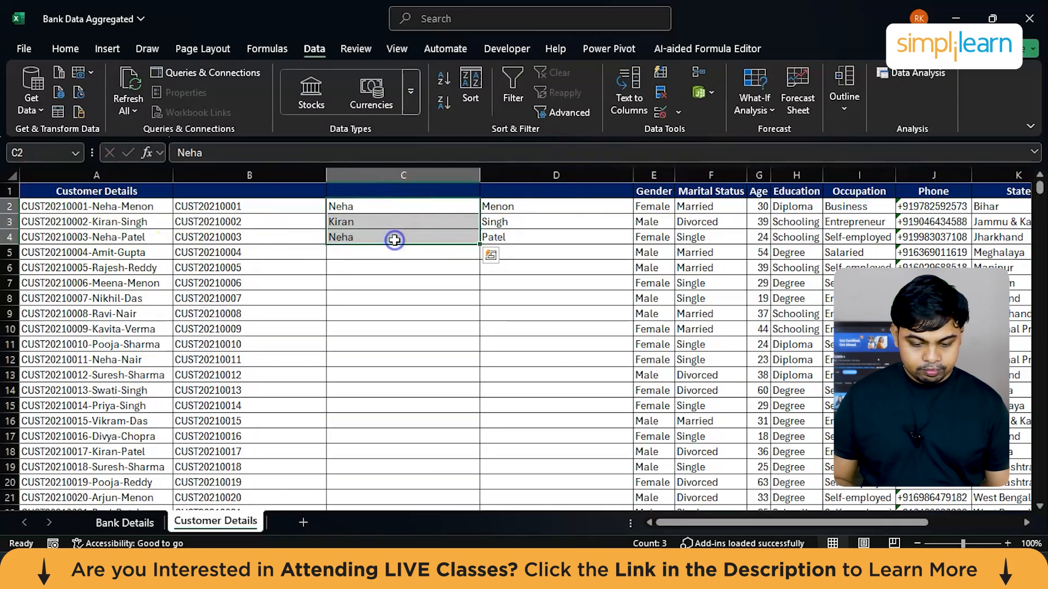
double_click(478, 245)
key(ctrl+z)
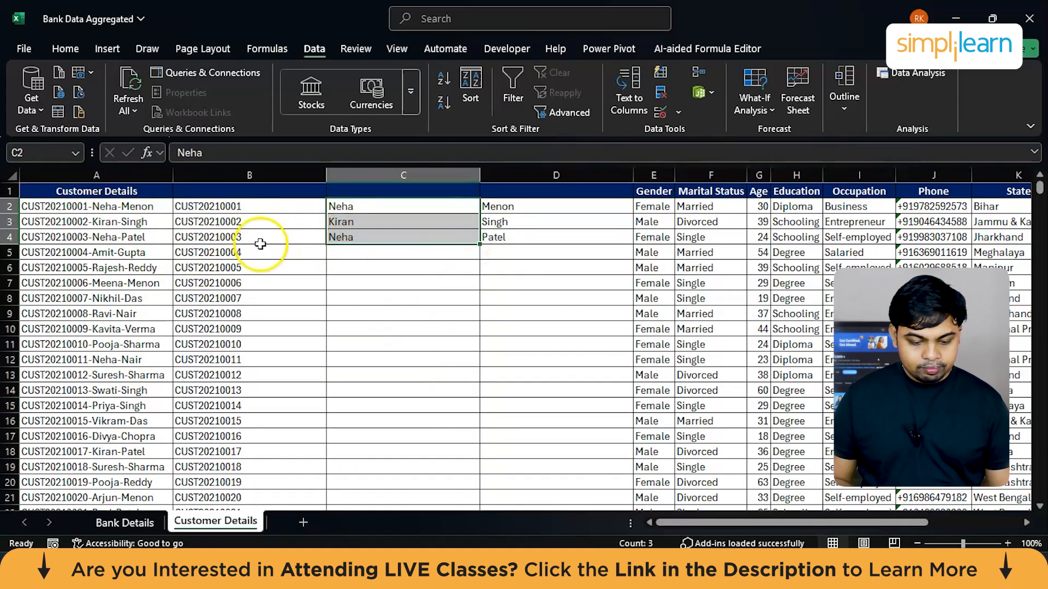
Step: Clear the contents of columns B to D
click(570, 238)
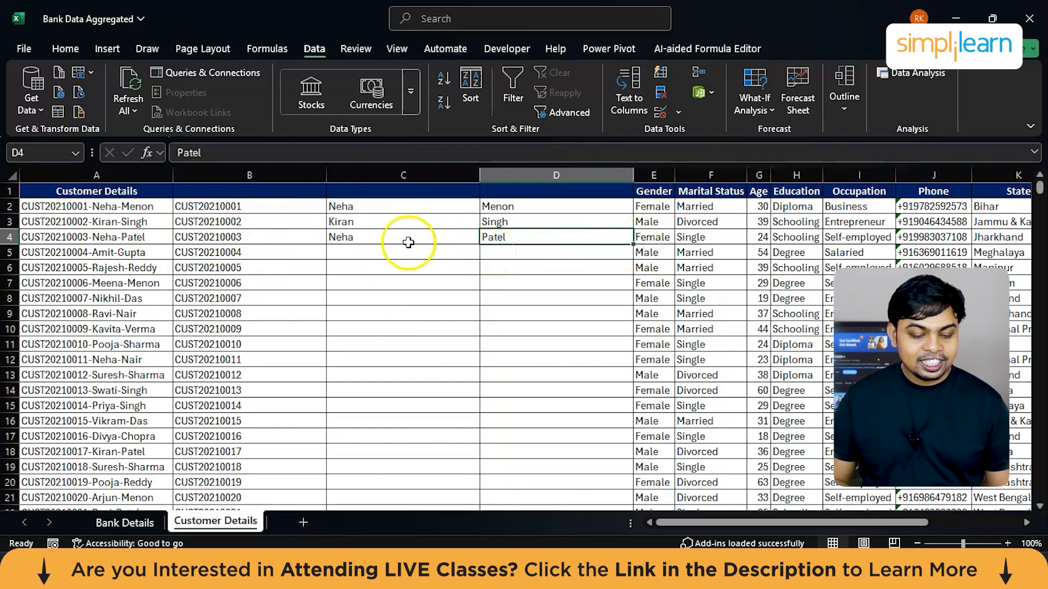
drag(276, 176, 508, 185)
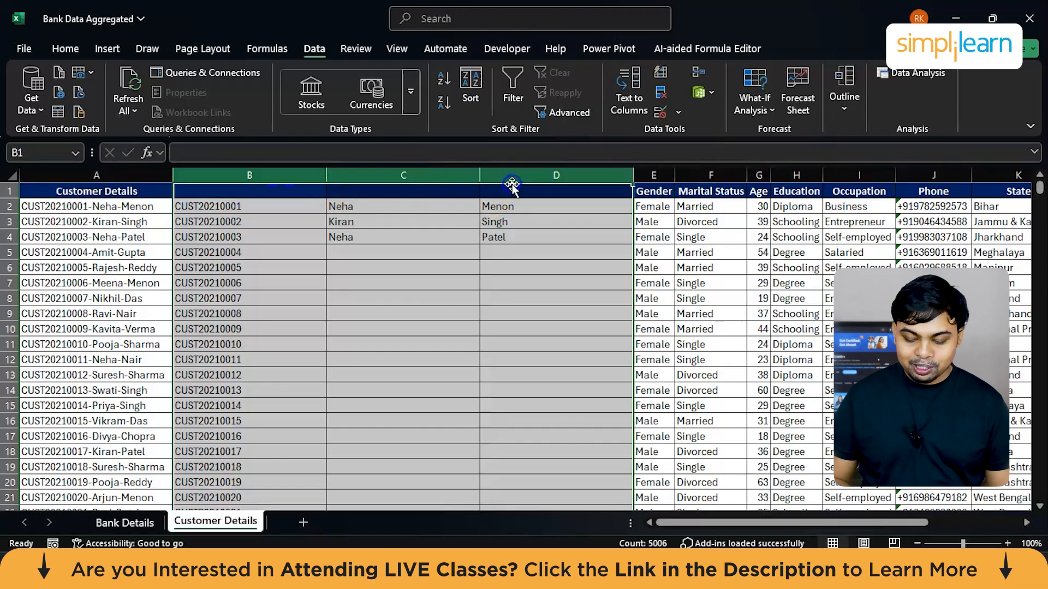
key(Delete)
Step: Set up Text to Columns for the Customer Details column as delimited data, with the hyphen as the only delimiter and Tab turned off
click(99, 183)
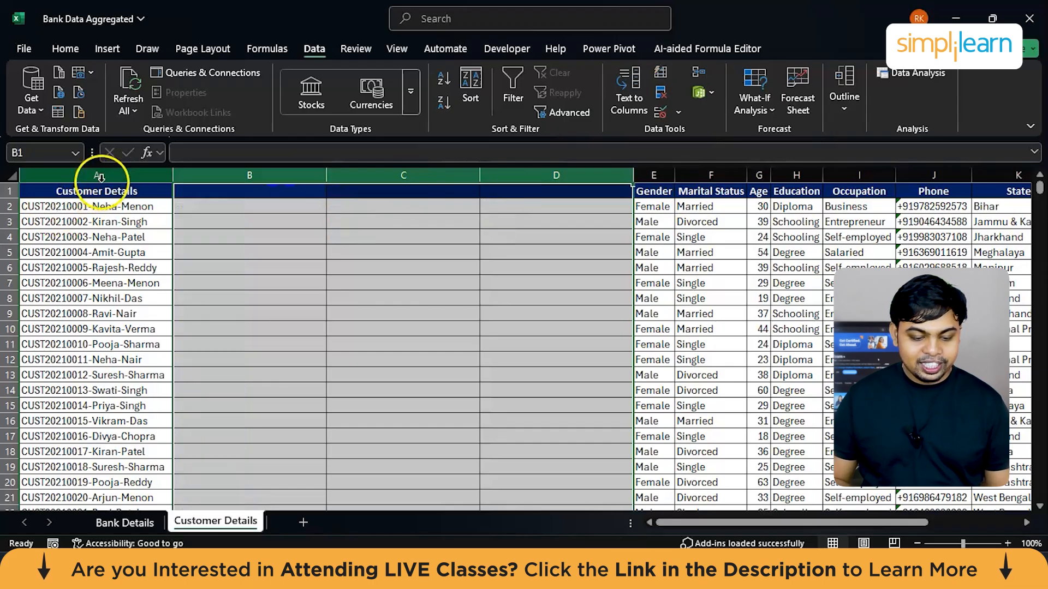
key(alt+a)
key(e)
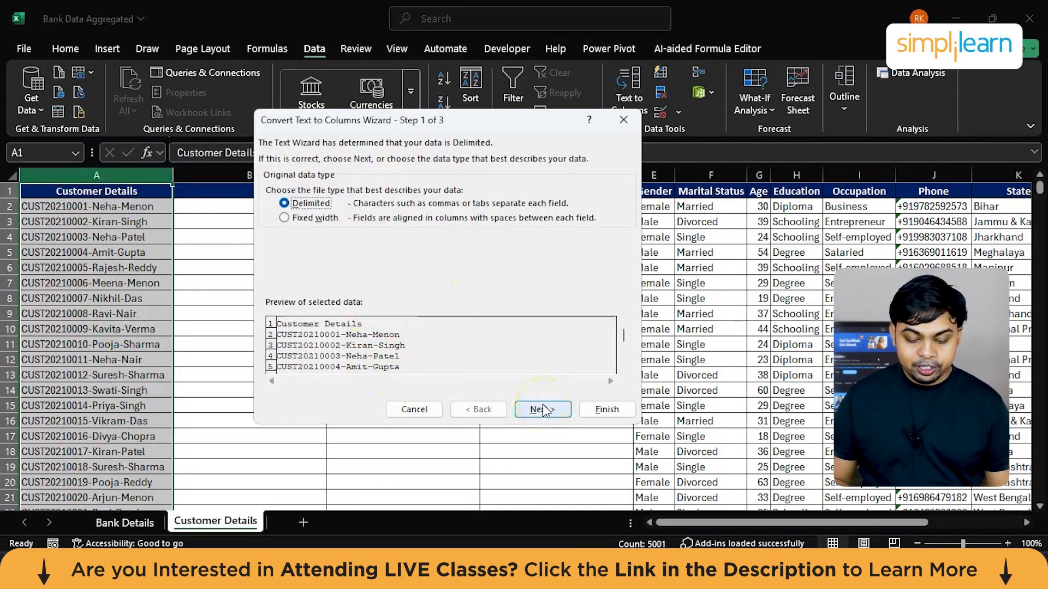
click(544, 411)
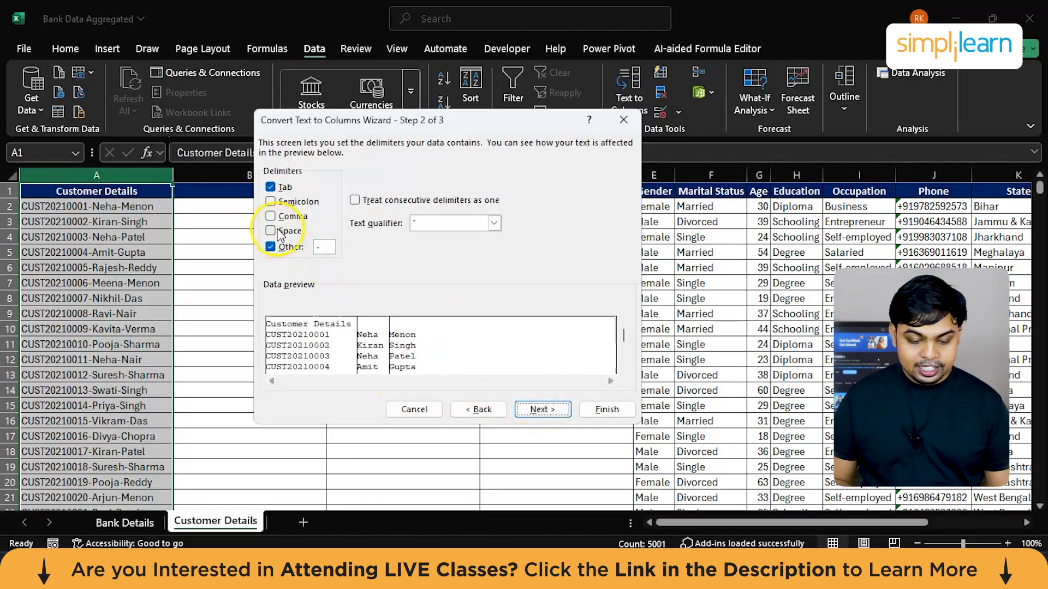
click(274, 188)
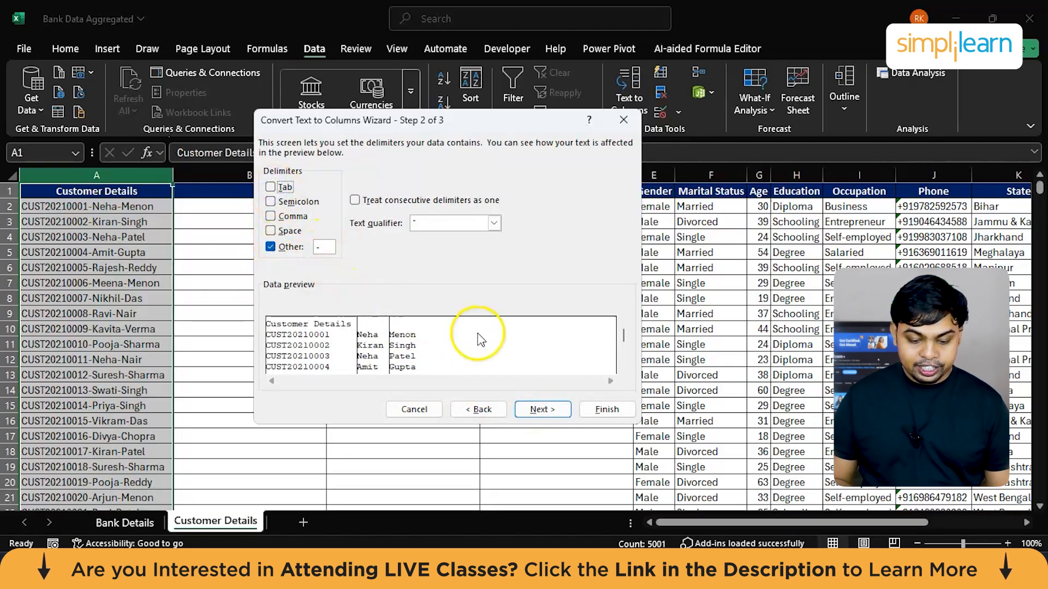
Step: Finish the Text to Columns split with the first column formatted as Text, replacing the existing data in the destination
click(545, 412)
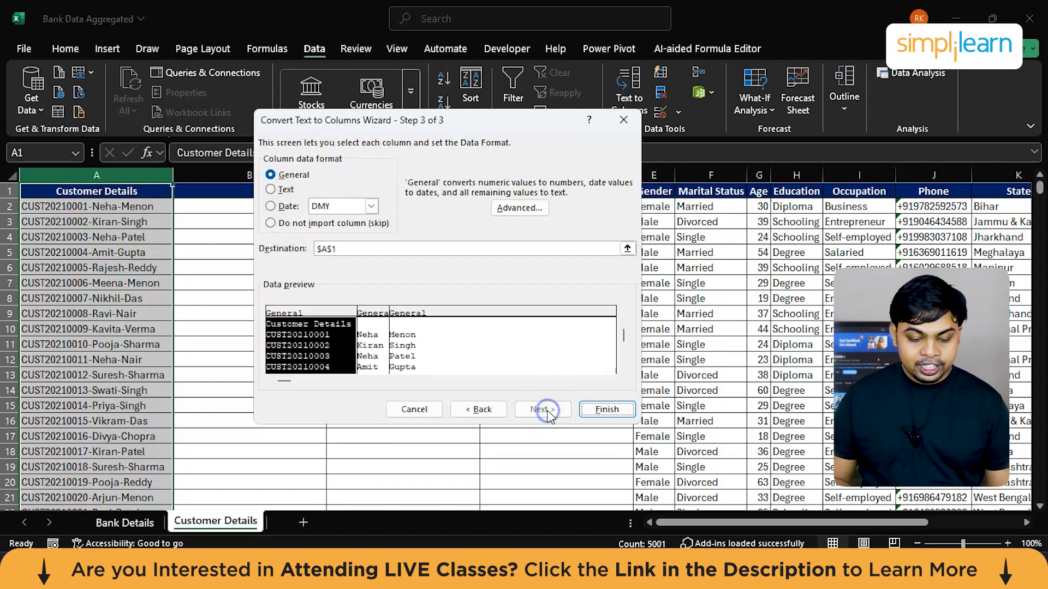
click(271, 190)
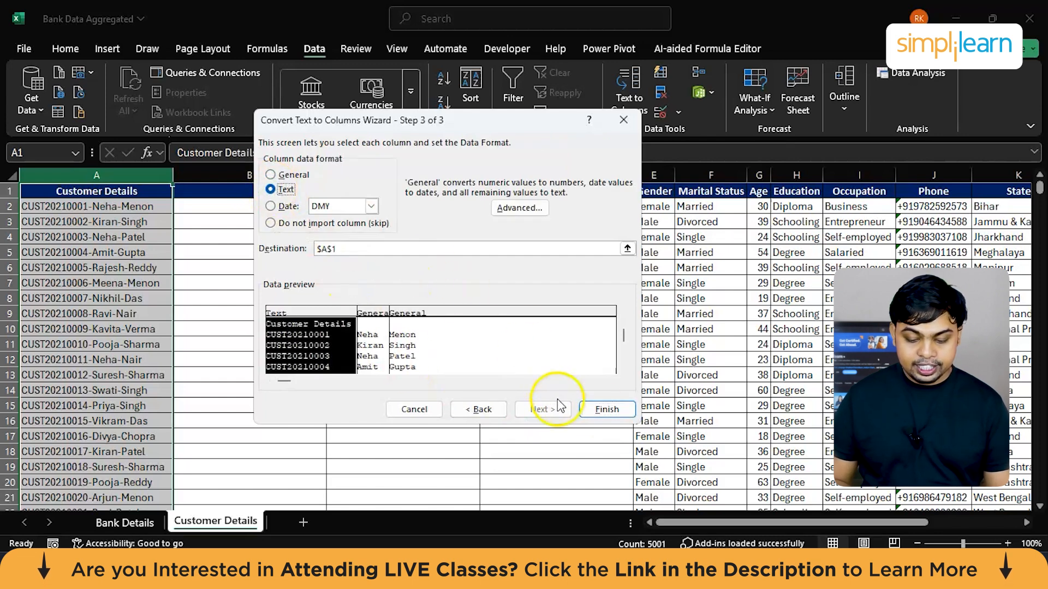
click(607, 409)
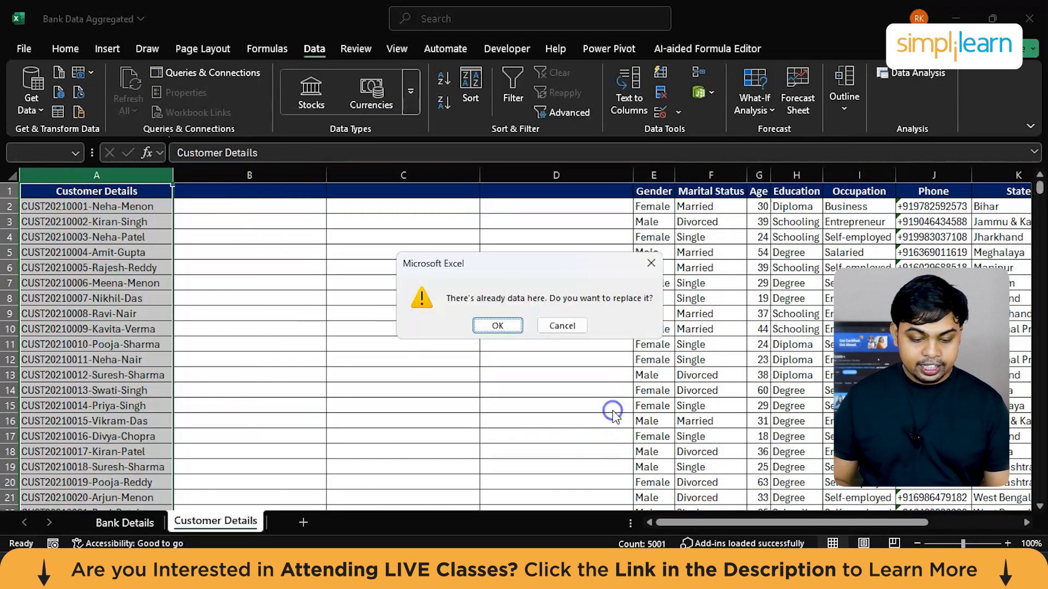
click(486, 327)
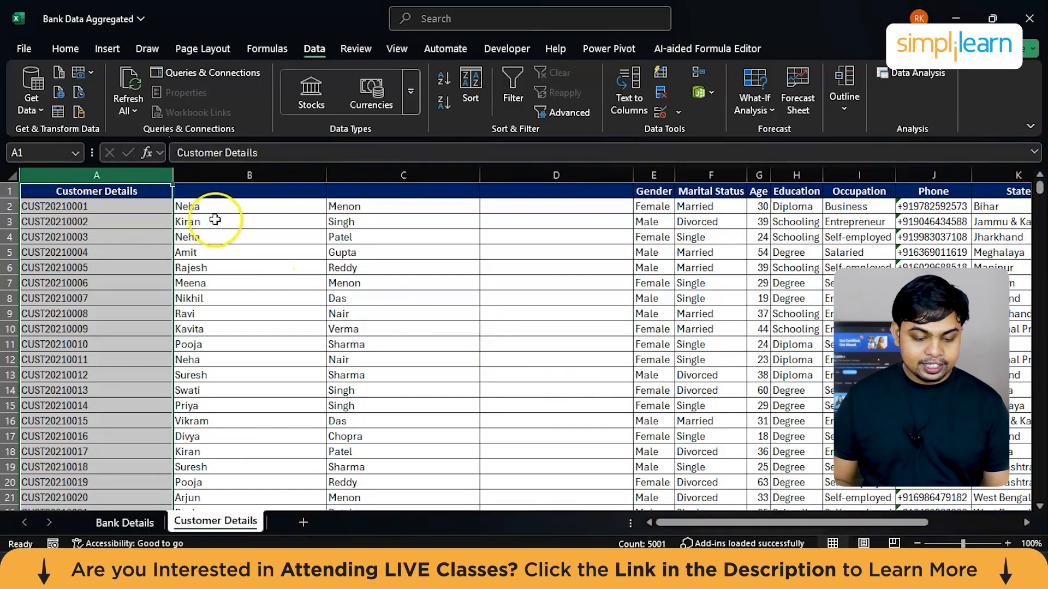
Step: Rename the Customer Details header in A1 to "Customer ID"
click(93, 191)
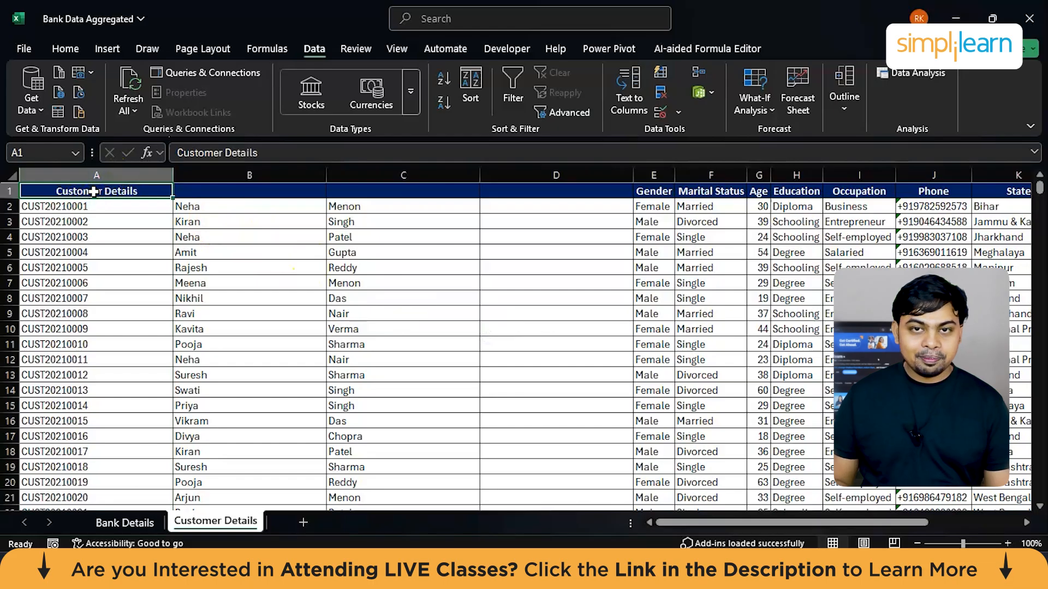
double_click(94, 191)
double_click(125, 192)
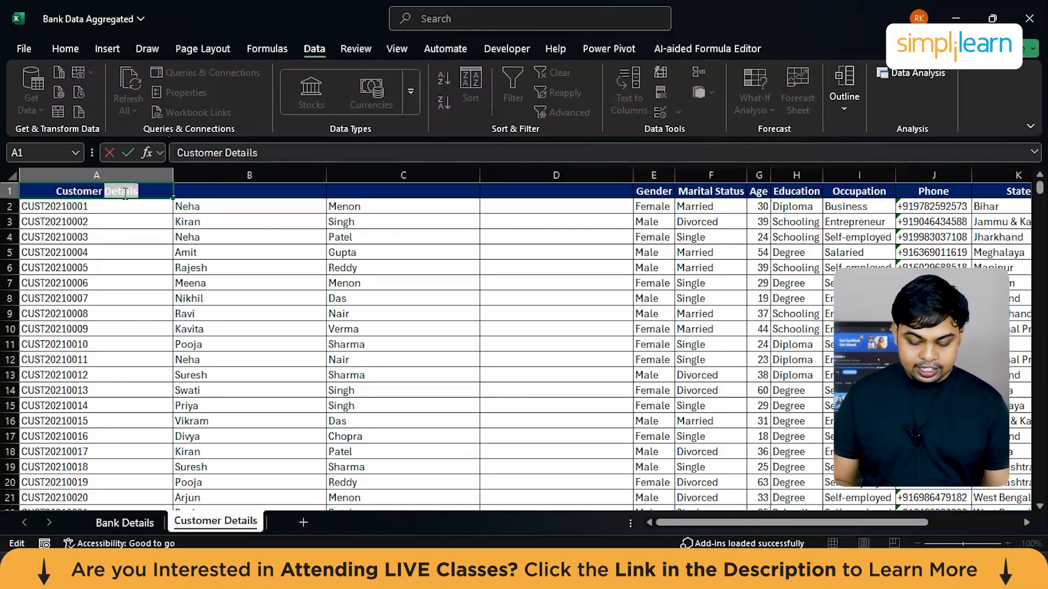
text(ID)
Step: Enter the headers "Customer First Name" in B1 and "Customer Last Name" in C1
click(215, 191)
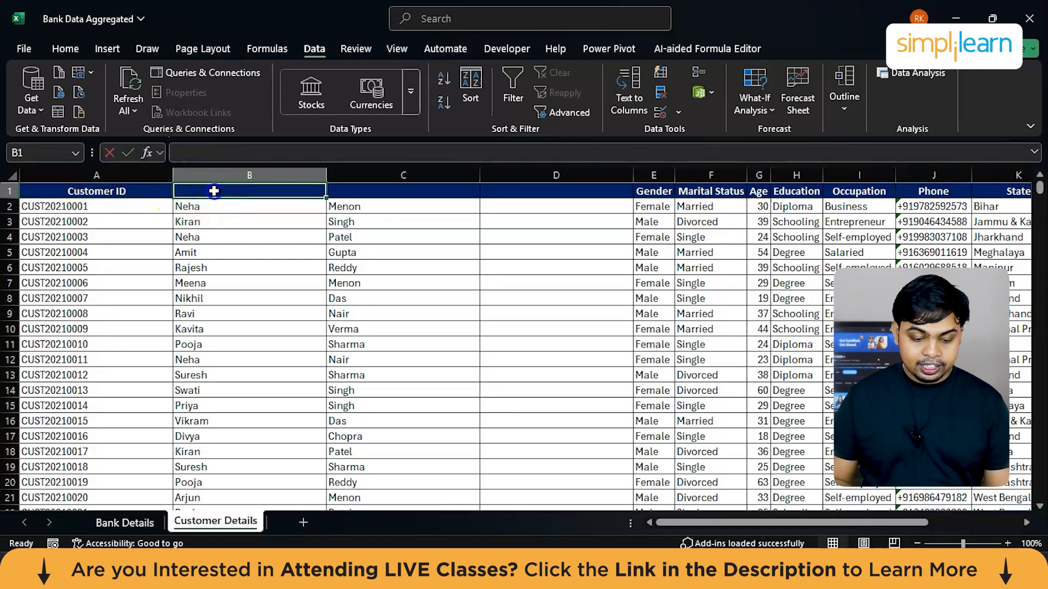
text(Customer)
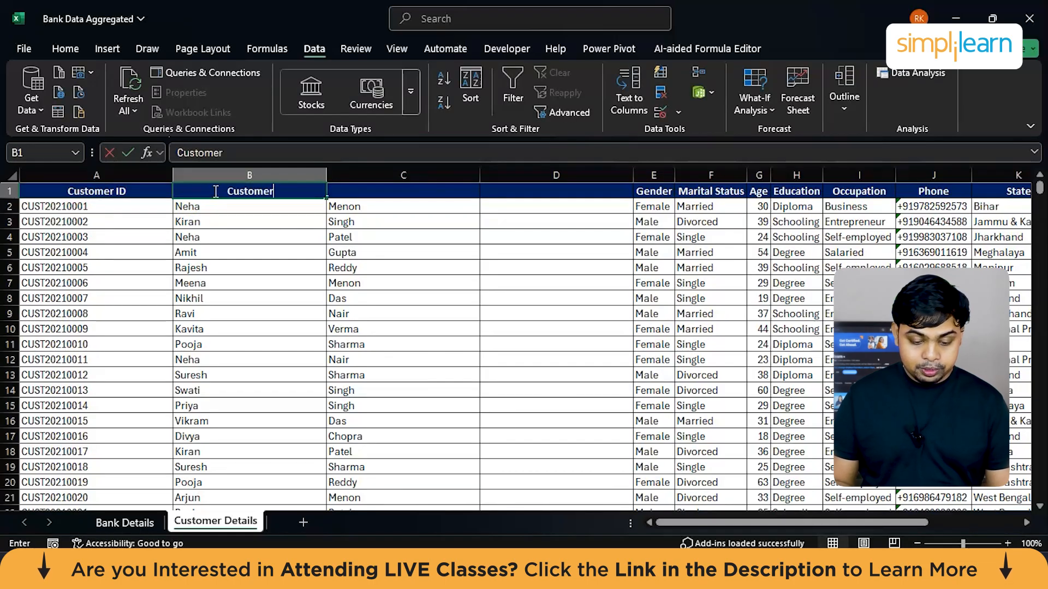
text( First Name)
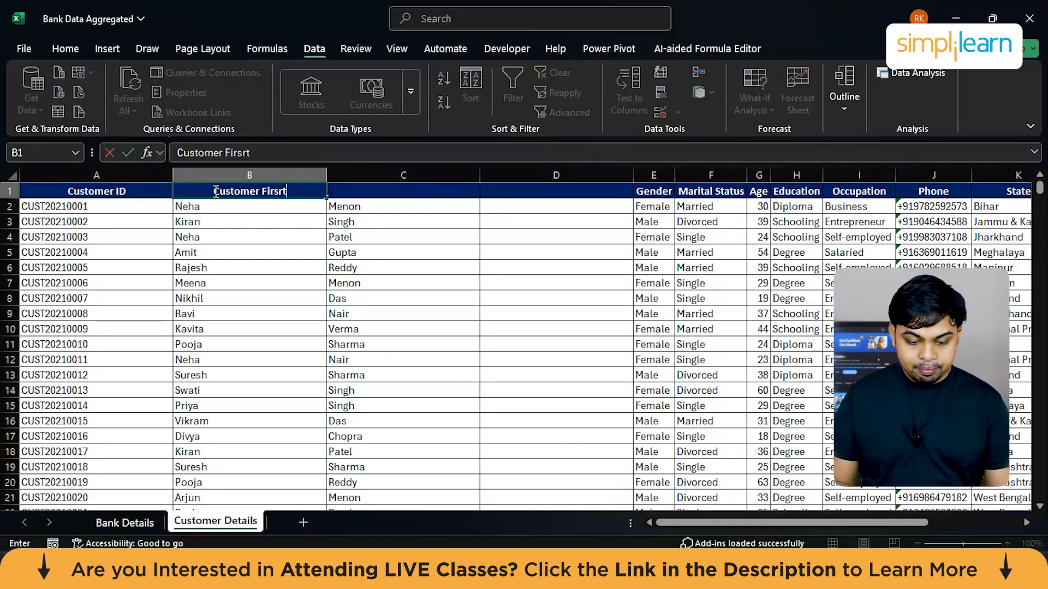
click(396, 187)
text(Cu)
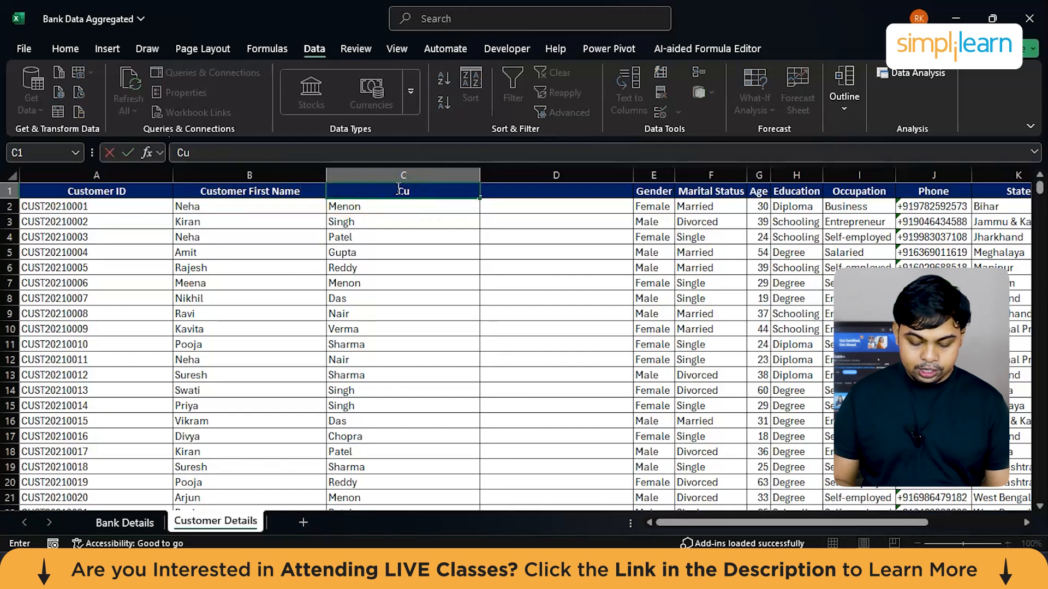
text(stomer L)
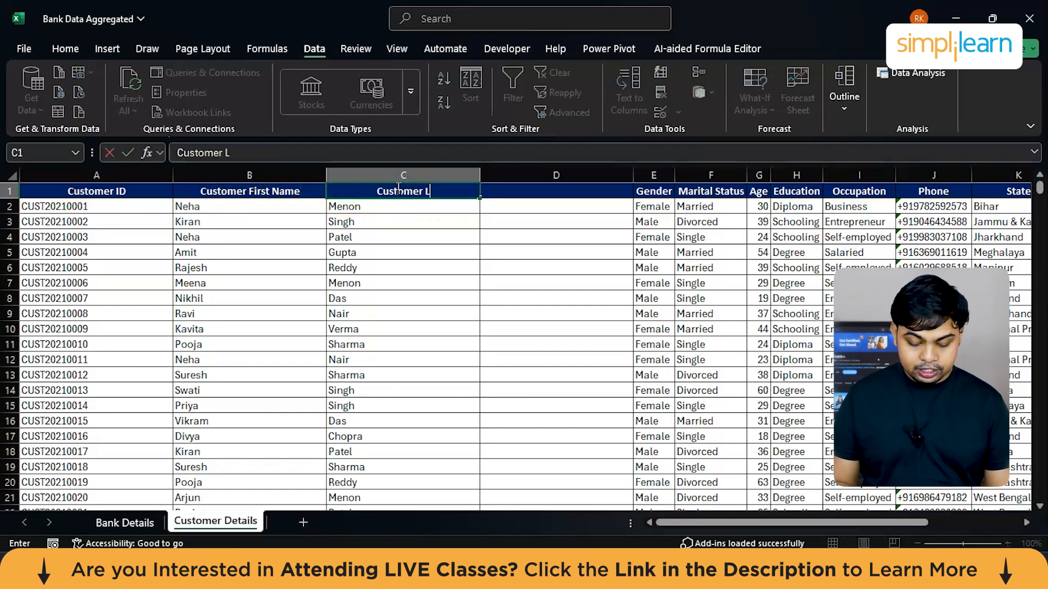
text(ast Name)
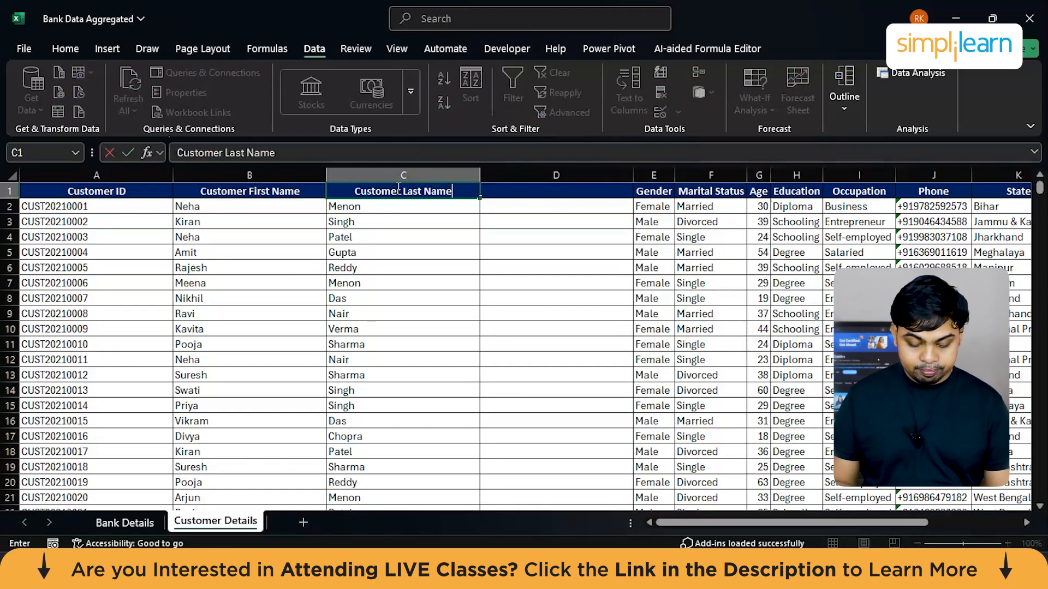
click(522, 294)
Step: Delete the empty column D between Customer Last Name and Gender
scroll(203, 315, right, 3)
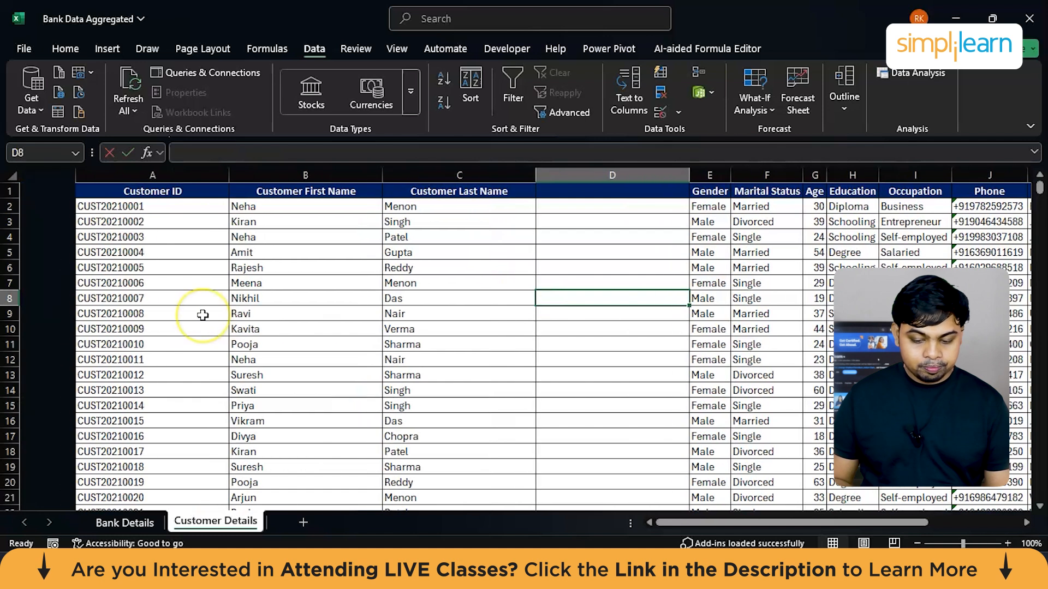
scroll(203, 315, right, 1)
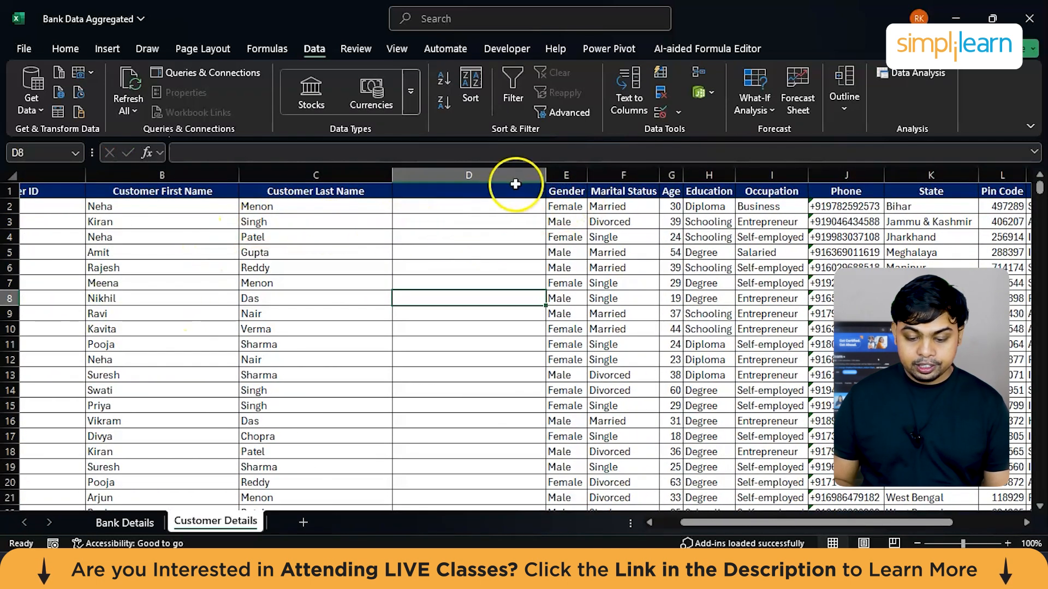
click(465, 173)
right_click(466, 172)
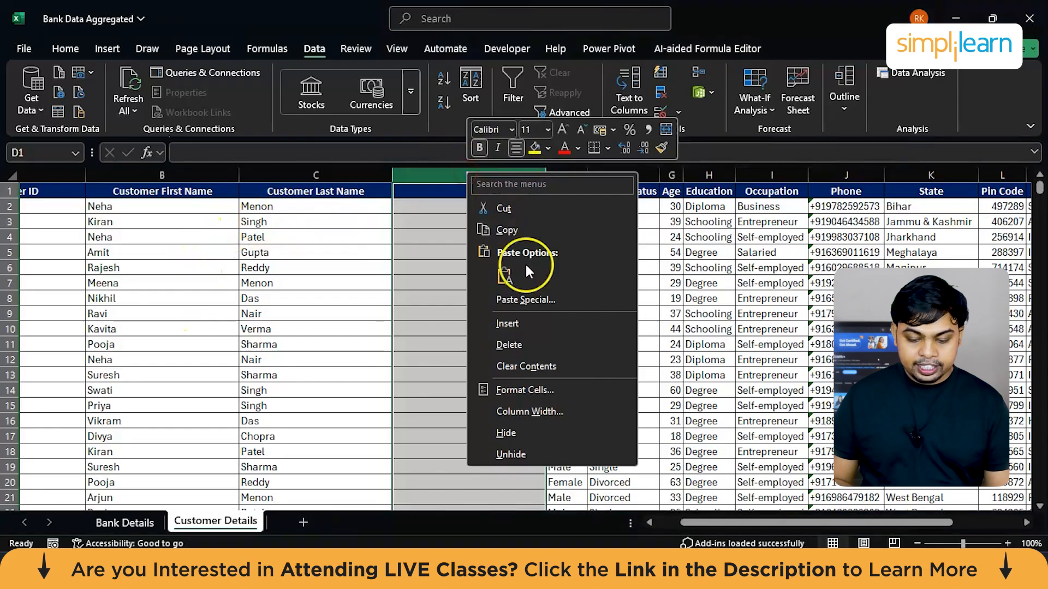
click(515, 345)
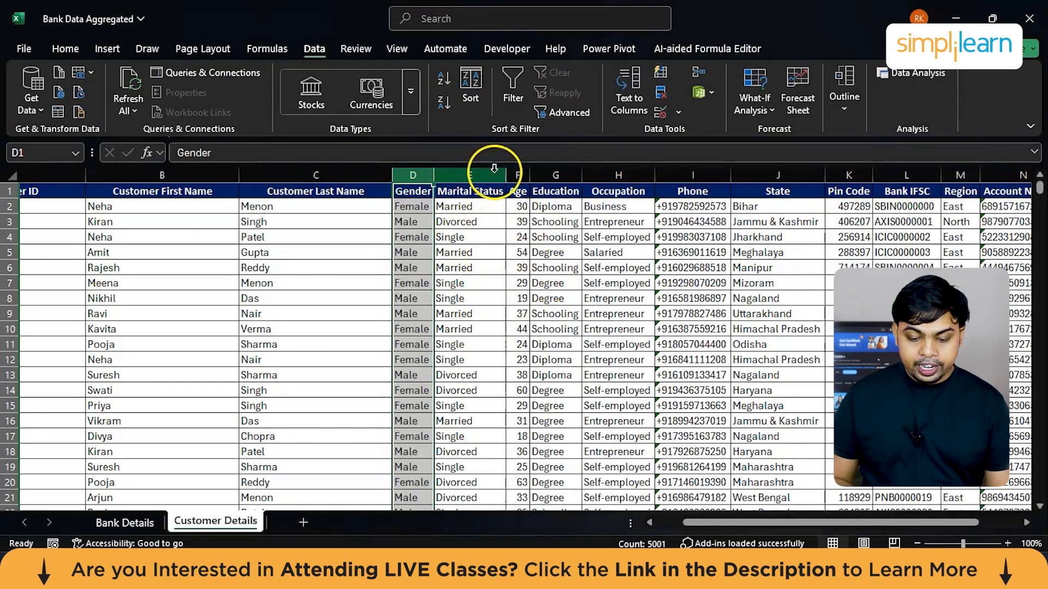
Step: Widen the Age column slightly in the customer table
scroll(583, 184, right, 3)
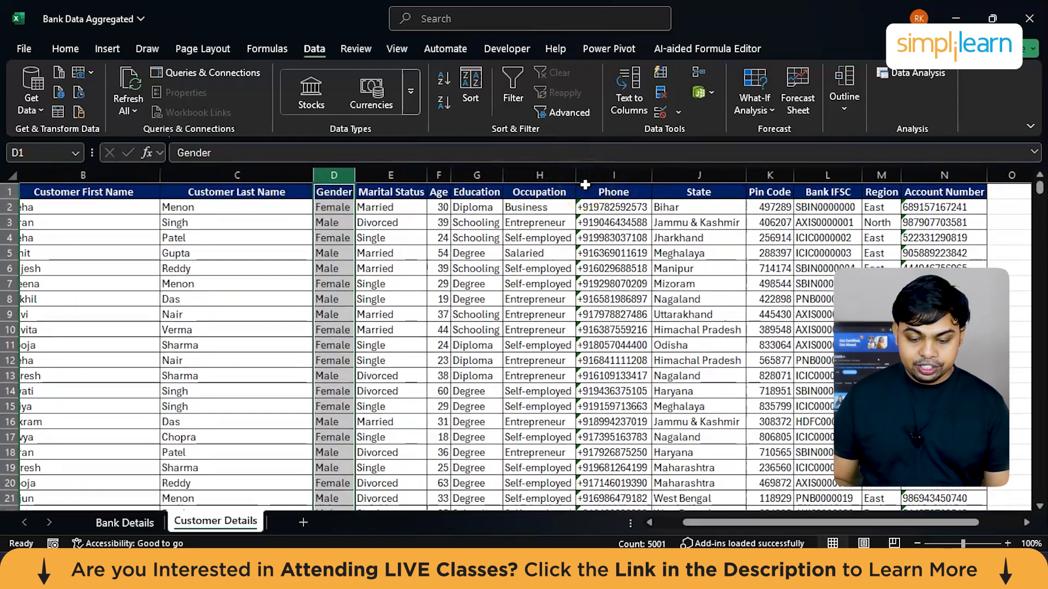
scroll(637, 212, right, 8)
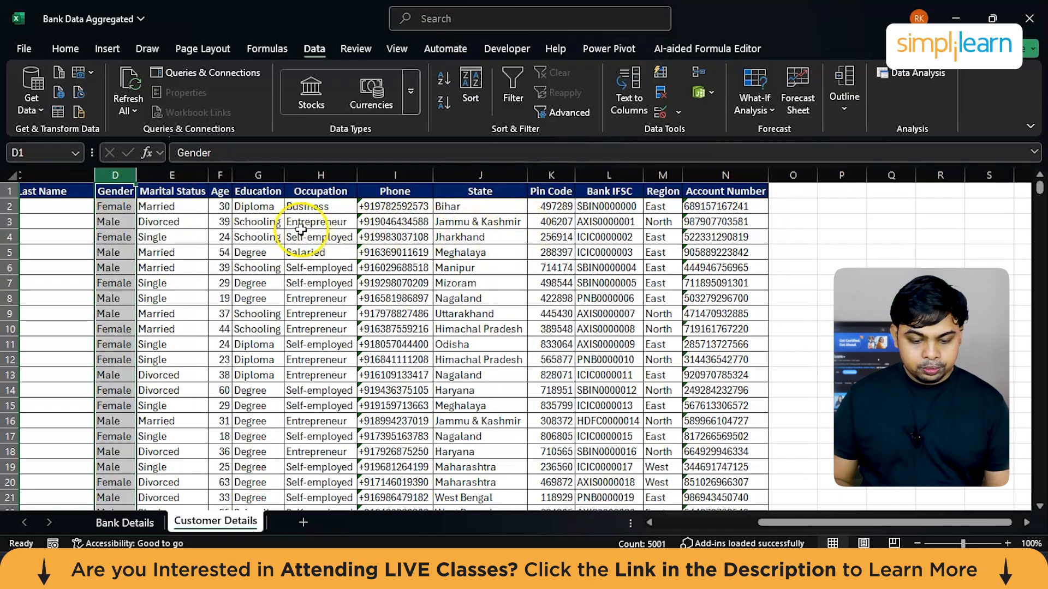
click(233, 176)
drag(233, 176, 258, 176)
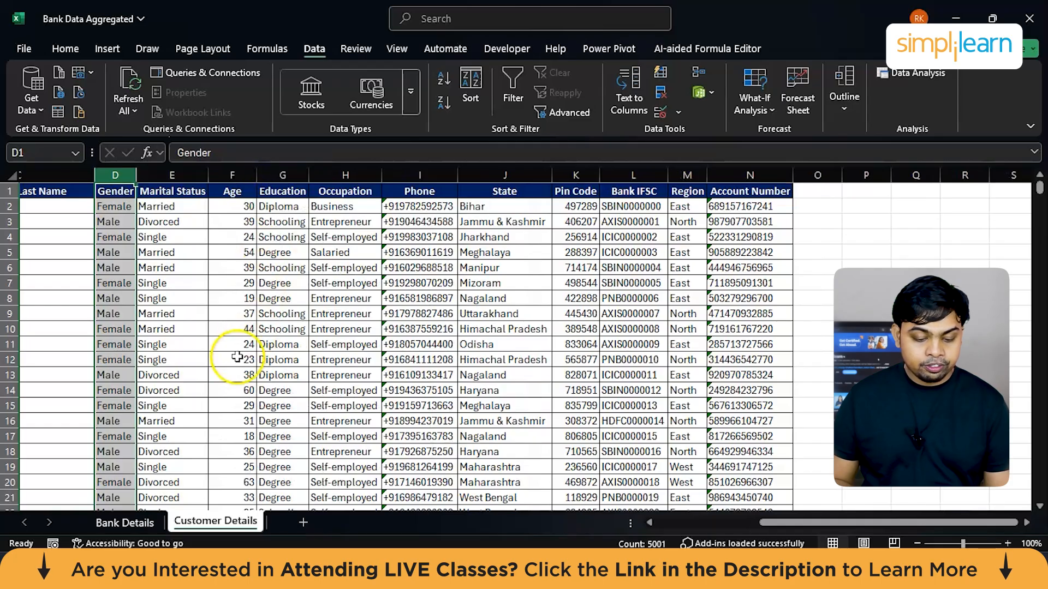
scroll(237, 357, down, 4)
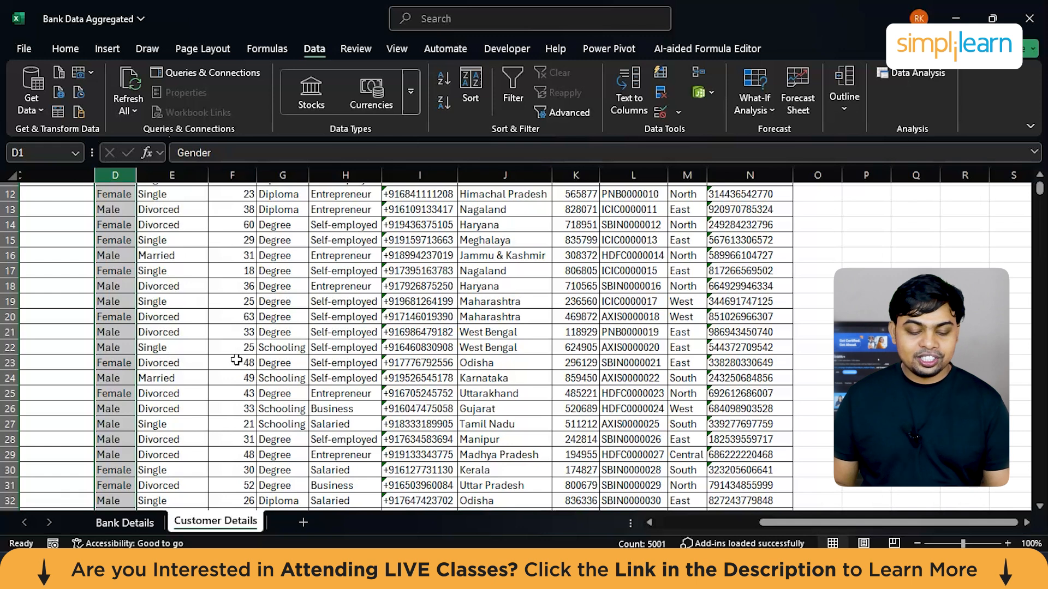
scroll(236, 360, up, 4)
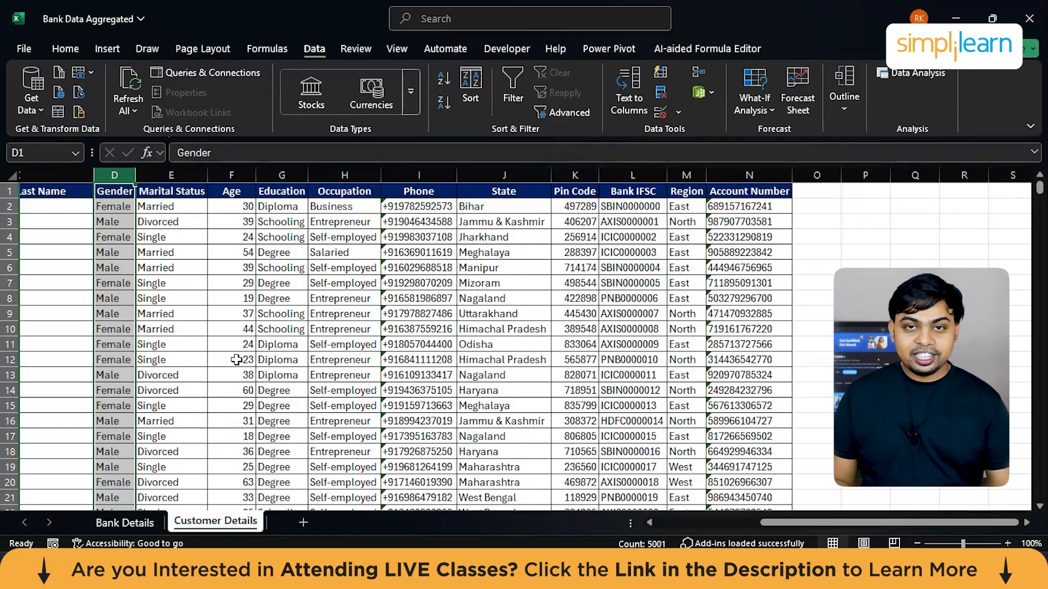
Step: Insert a blank column between Age and Education and widen it
click(271, 168)
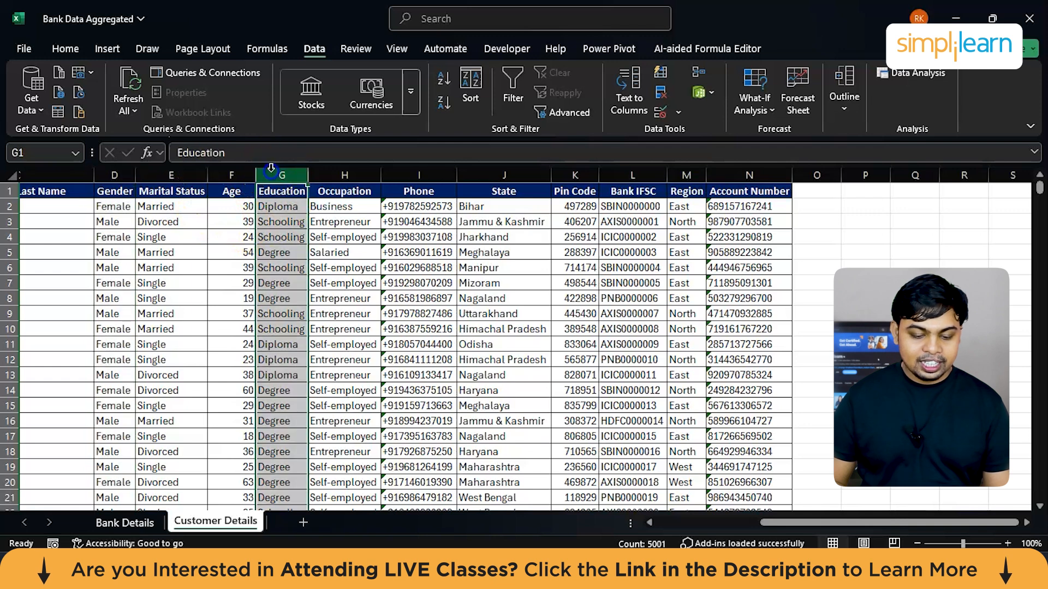
right_click(274, 169)
click(333, 326)
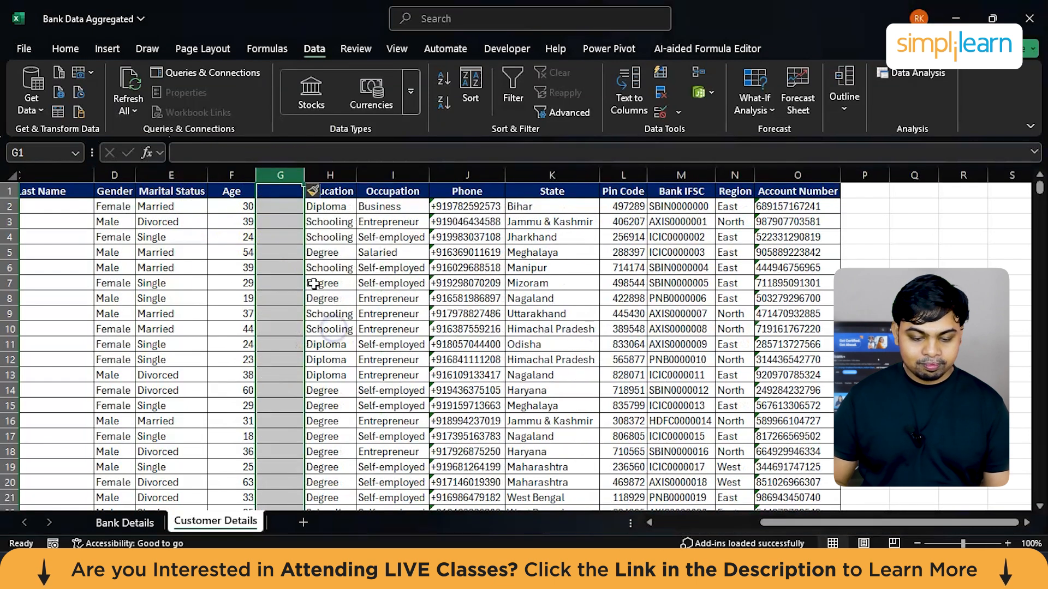
drag(303, 175, 363, 175)
Step: Enter the header "Age Groups" in cell G1 of the blank column
click(317, 191)
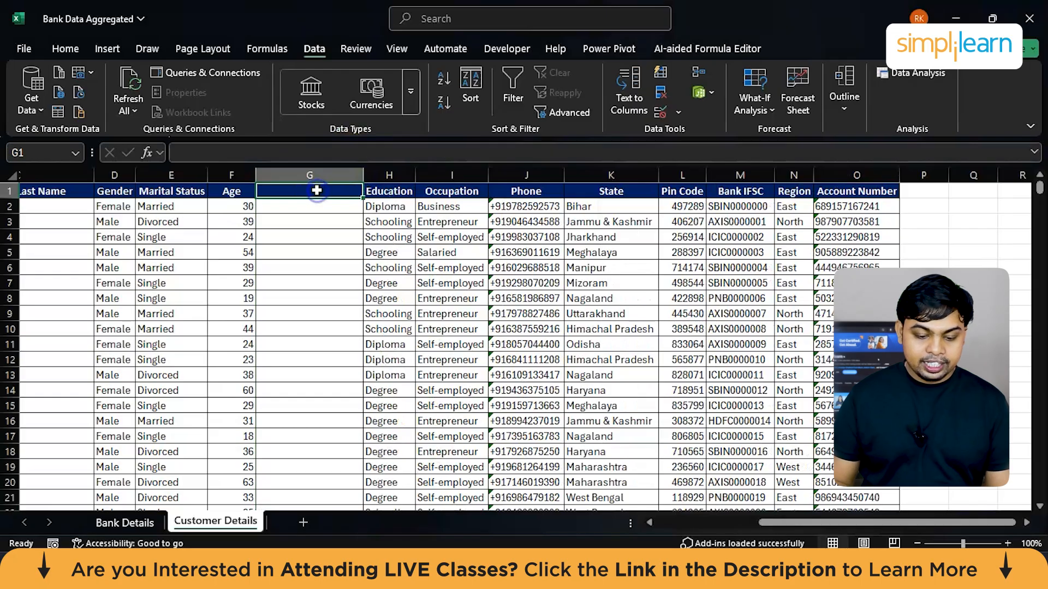
text(Age Groups)
key(Return)
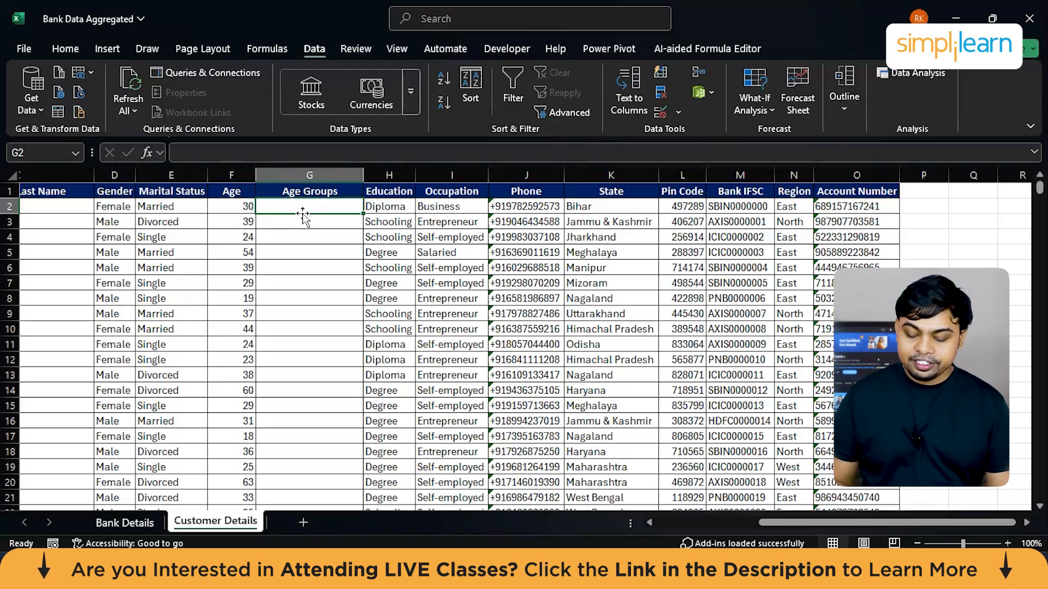
Step: Start an IF formula in G2 that tests whether the age in F2 is greater than 25
text(=IF)
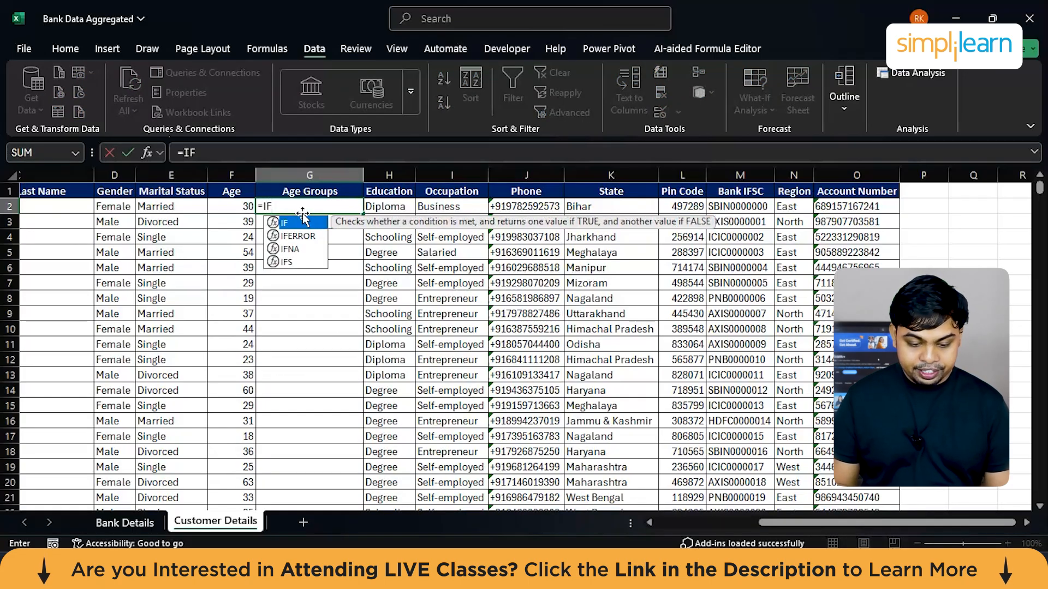
text(()
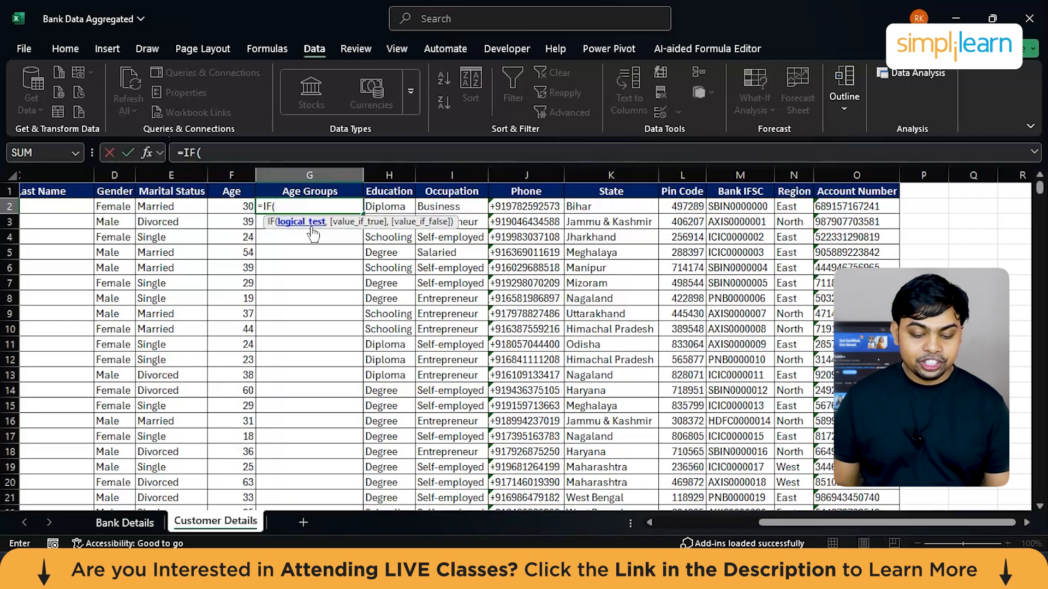
click(244, 209)
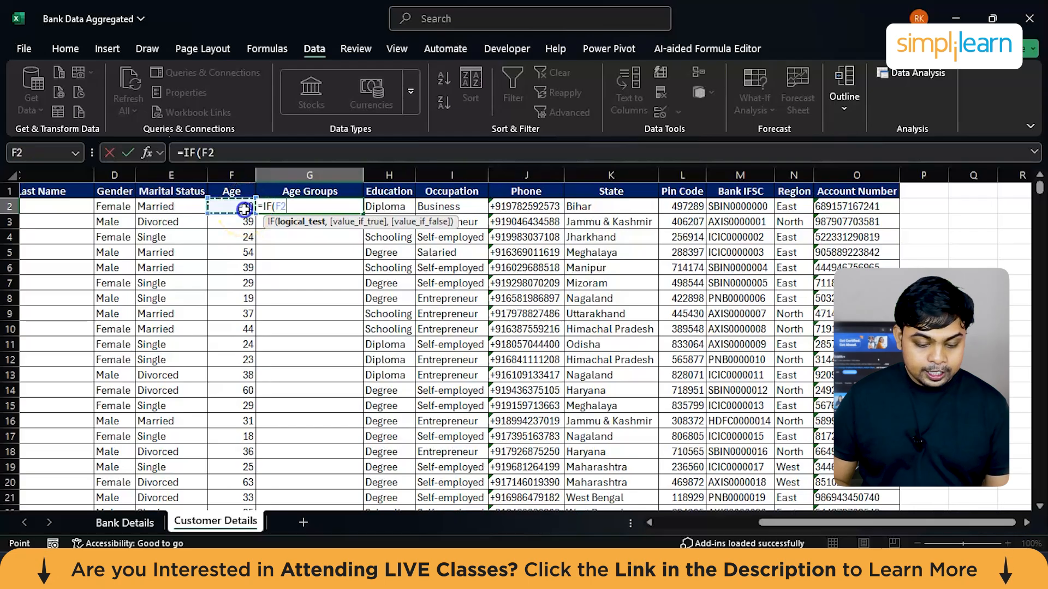
text(>)
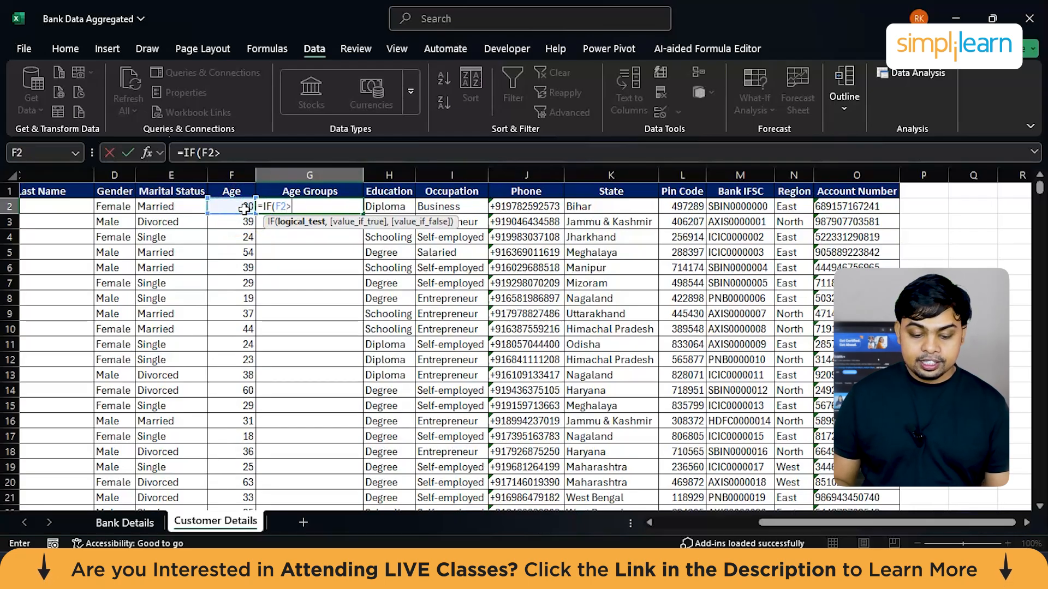
text(25,)
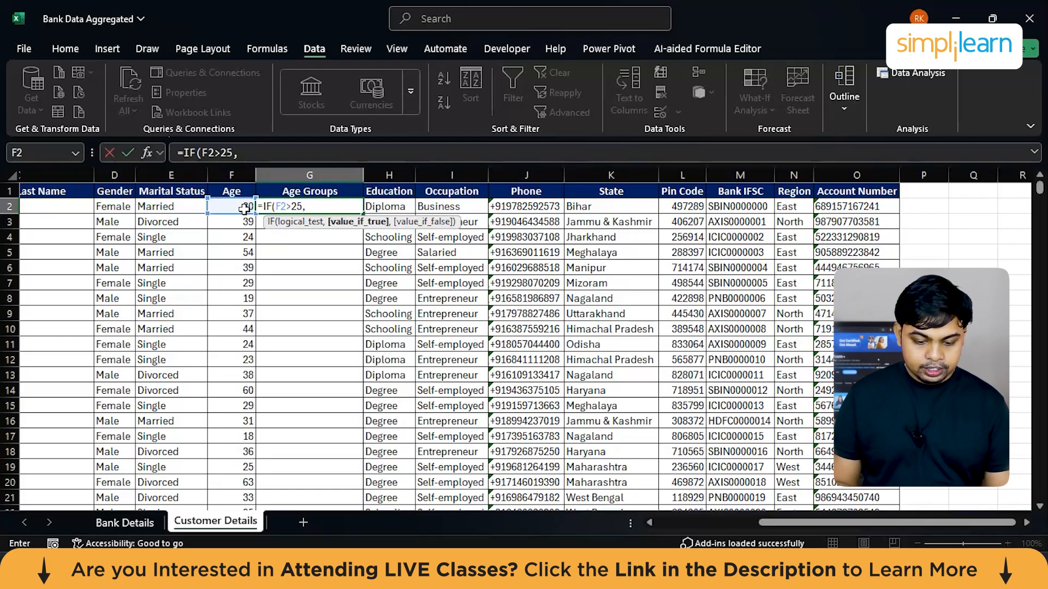
text(Middle)
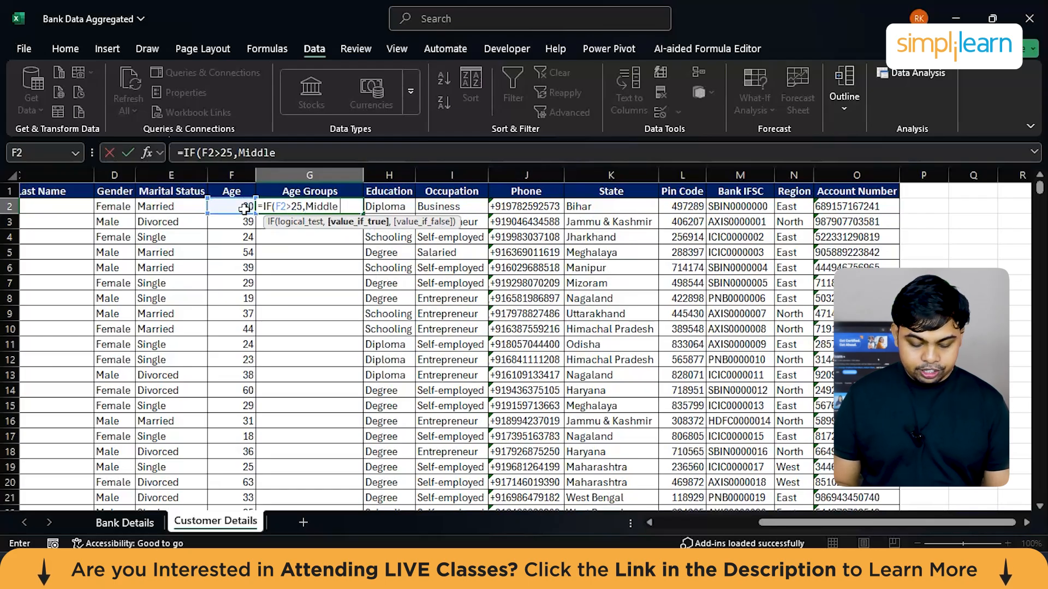
text( aged,)
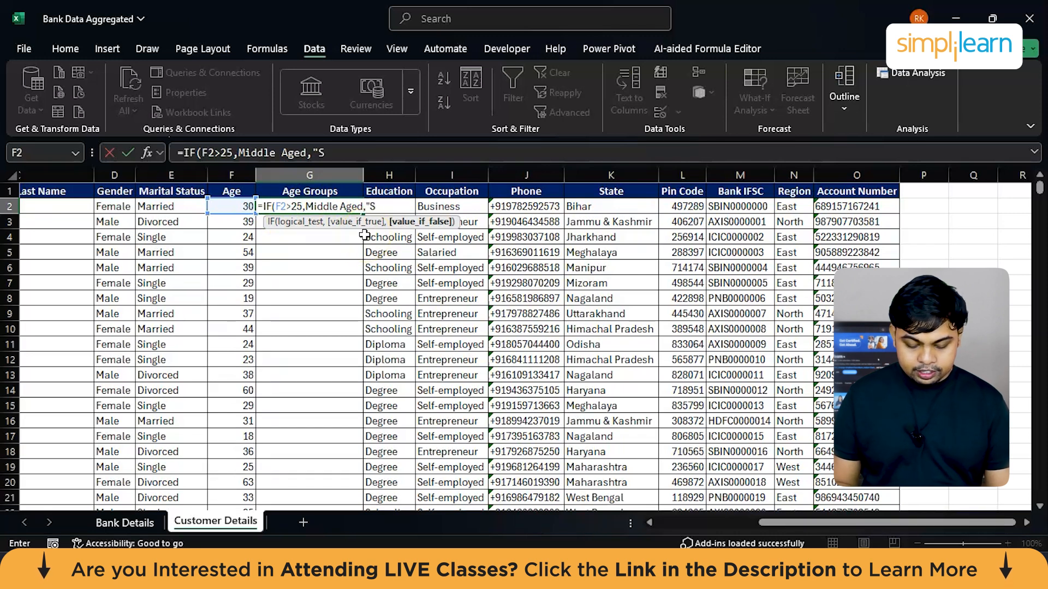
text(Students")
click(365, 206)
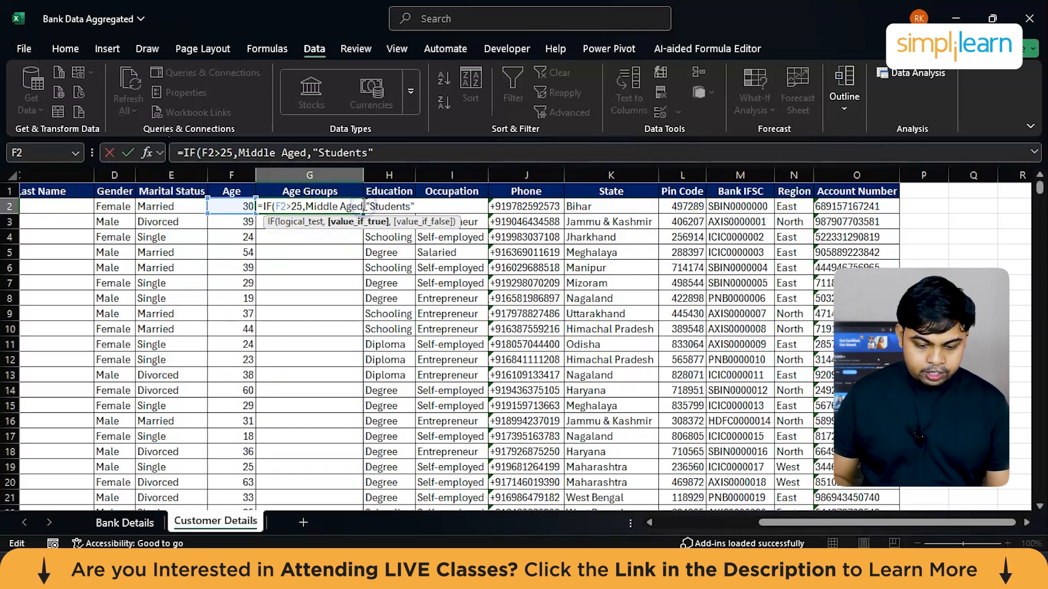
text(")
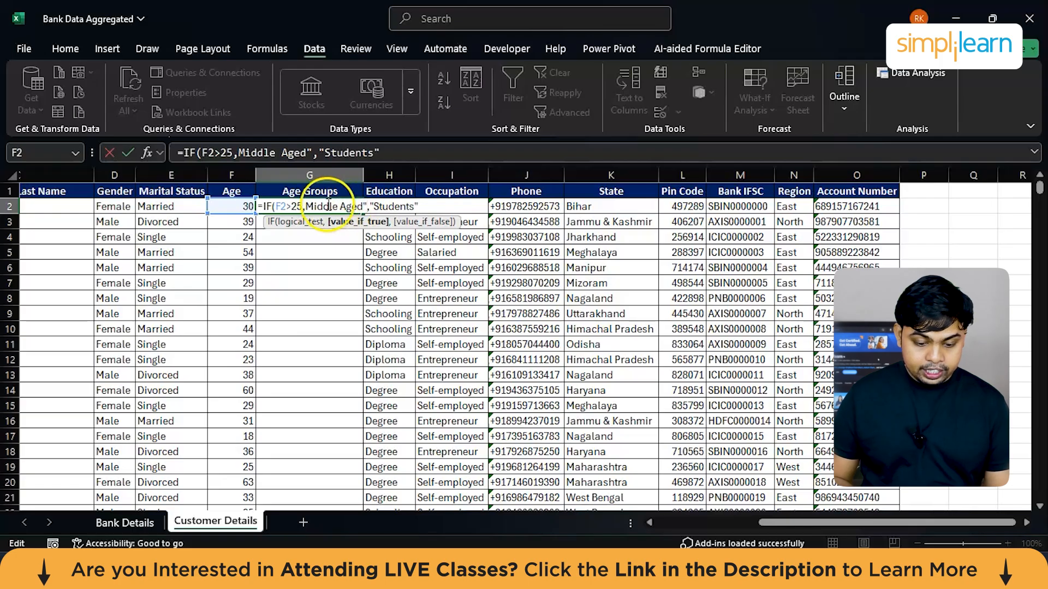
click(309, 205)
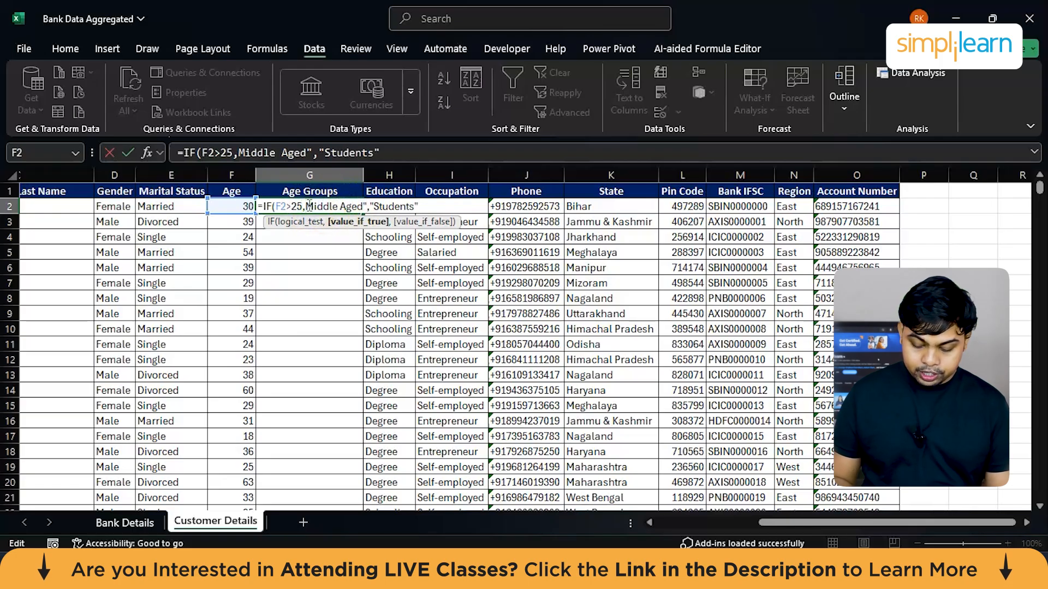
text(")
click(412, 207)
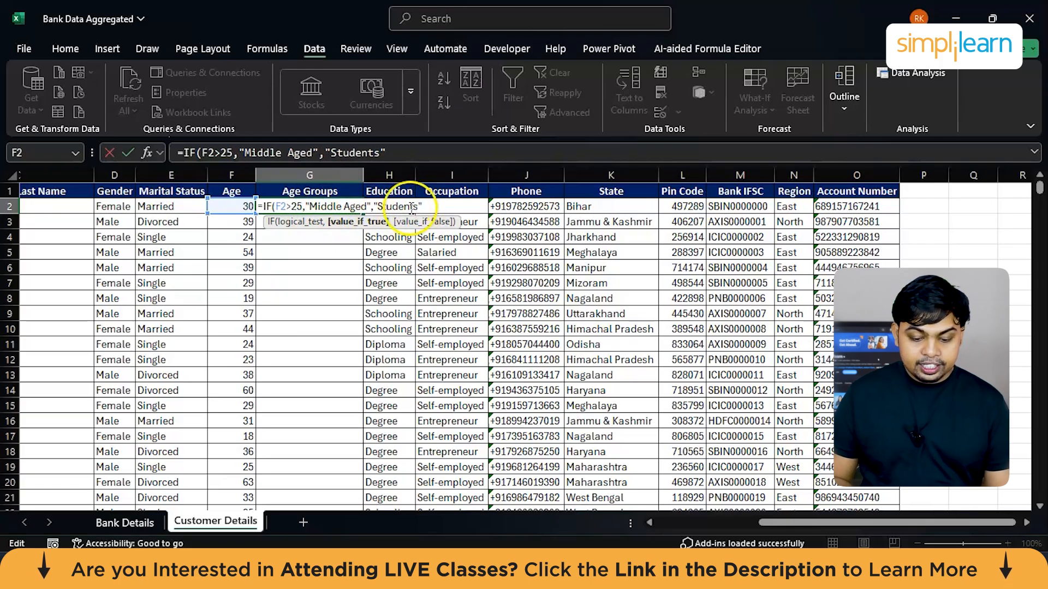
click(428, 206)
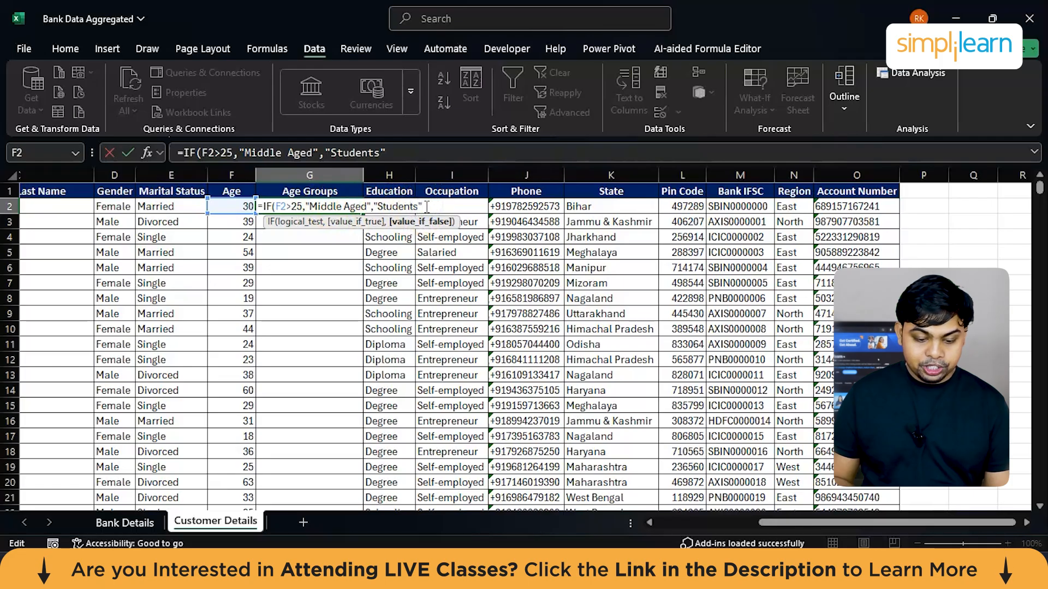
text(,)
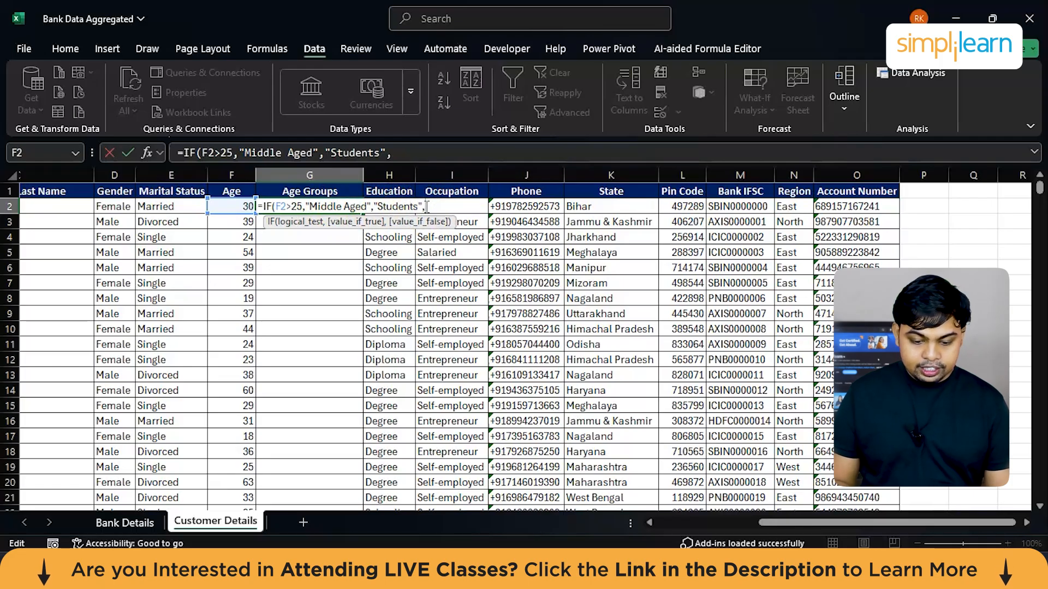
text(I)
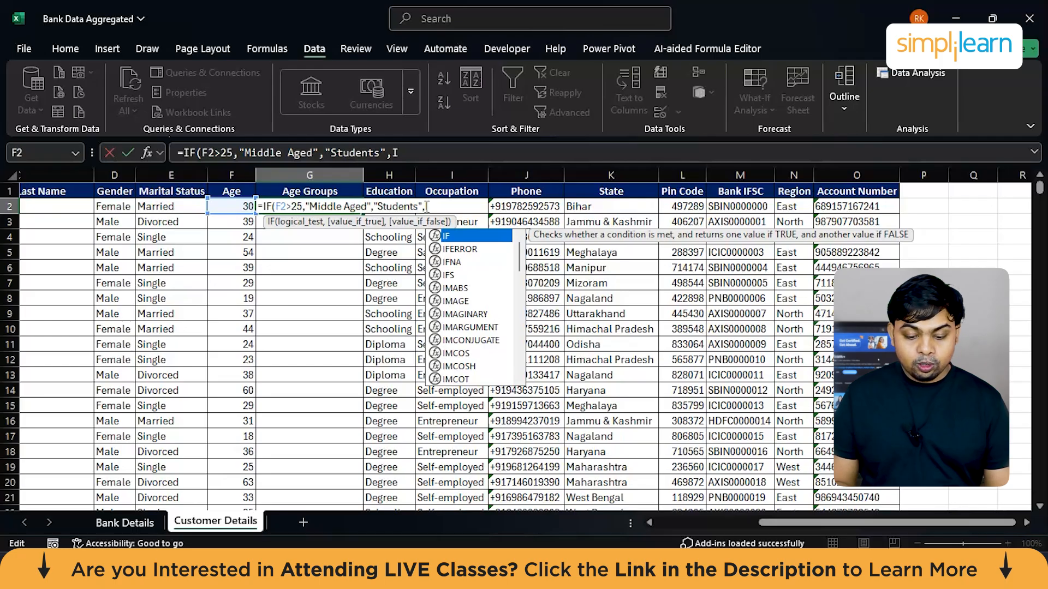
text(F()
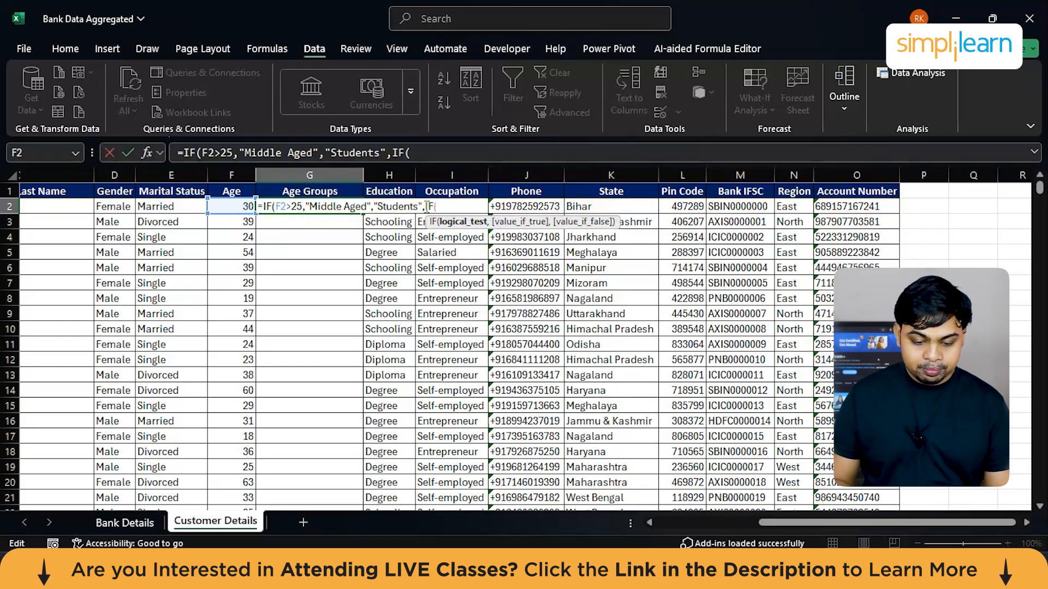
click(236, 208)
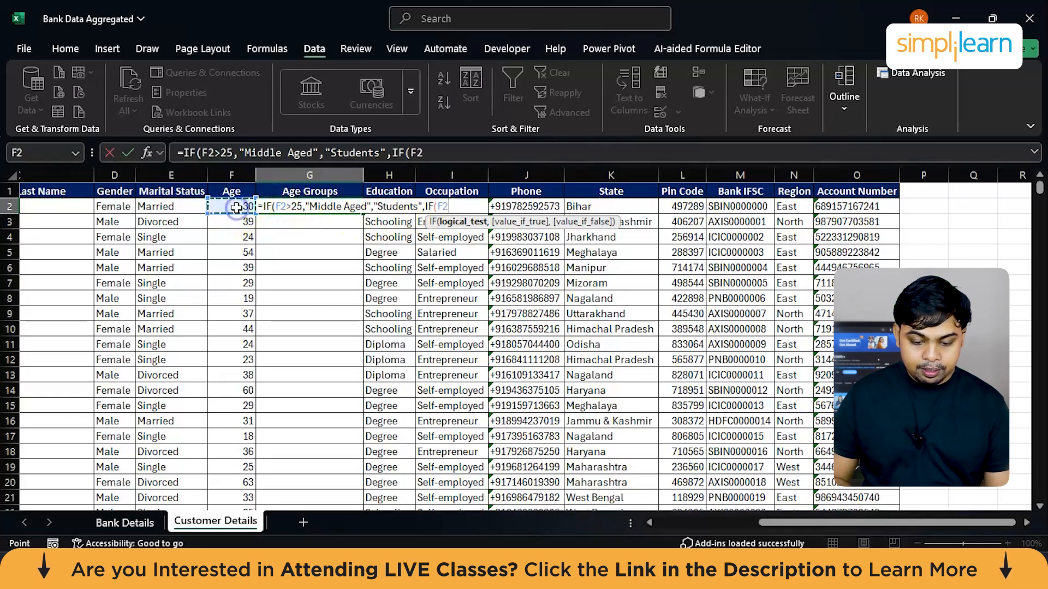
text(>60)
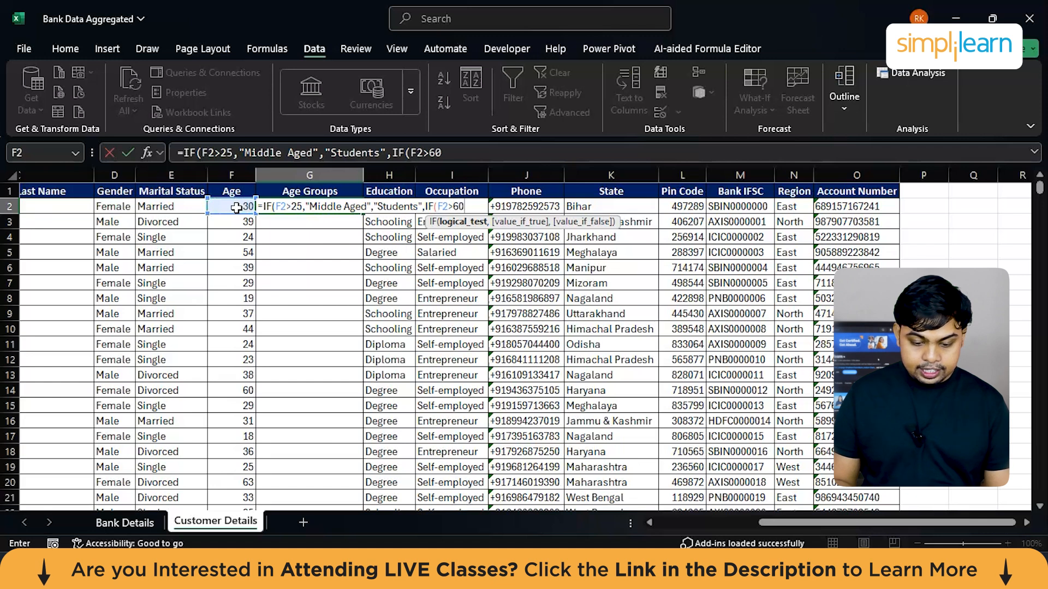
key(BackSpace)
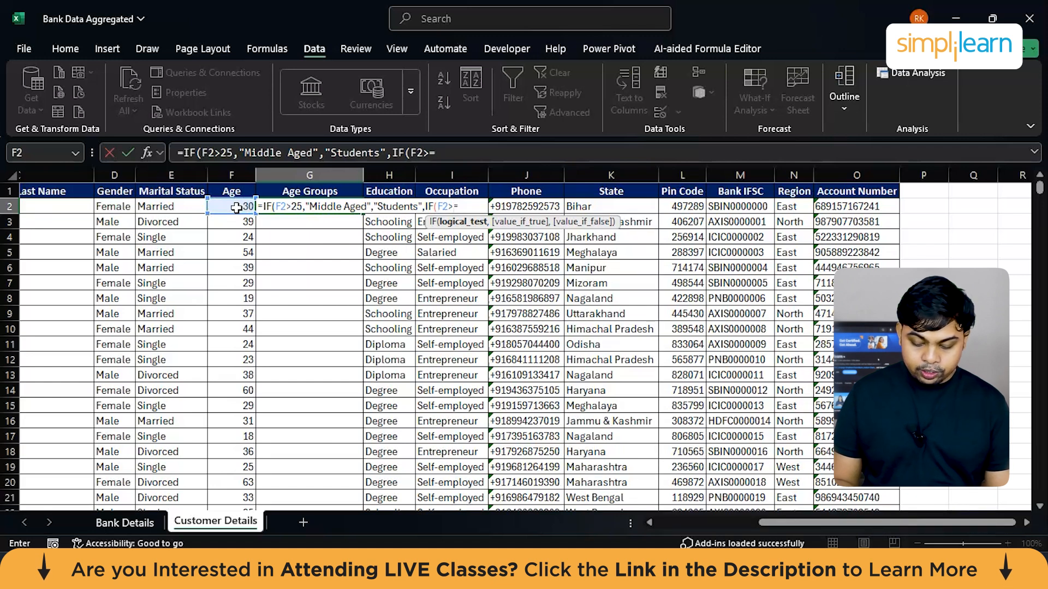
text(0,)
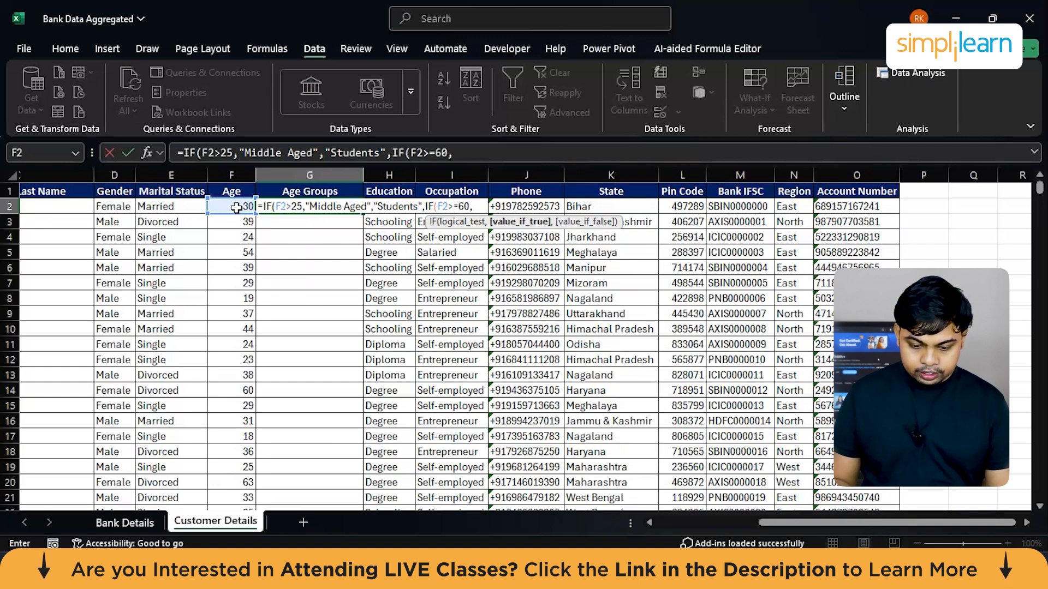
text("Senior Citizen")))
drag(309, 206, 365, 210)
text(St)
key(Escape)
Step: Start a new IF formula in G2 that returns "Students" when the age in F2 is less than 25
text(=)
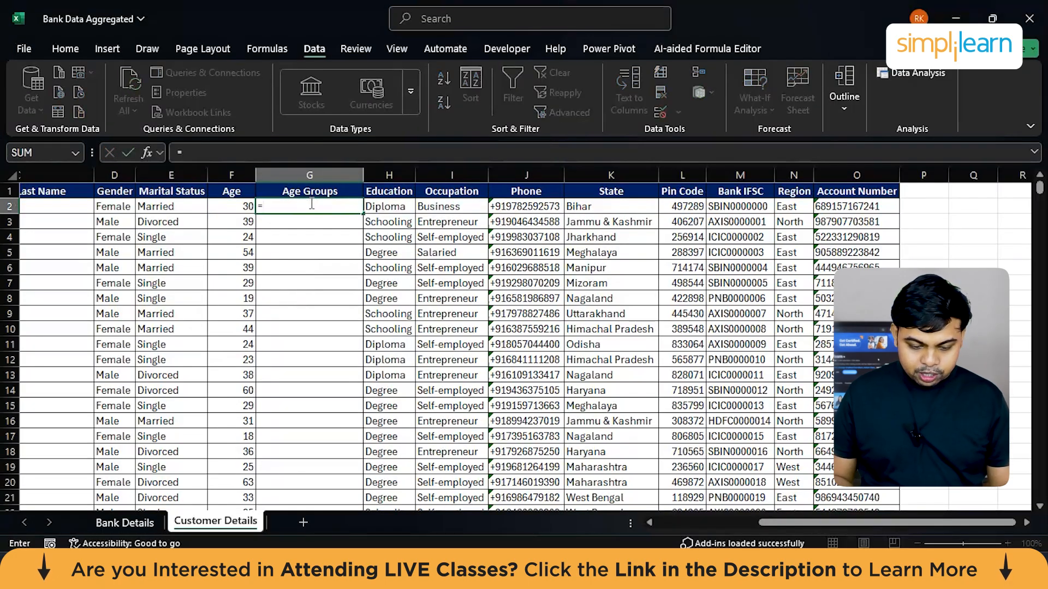
text(i)
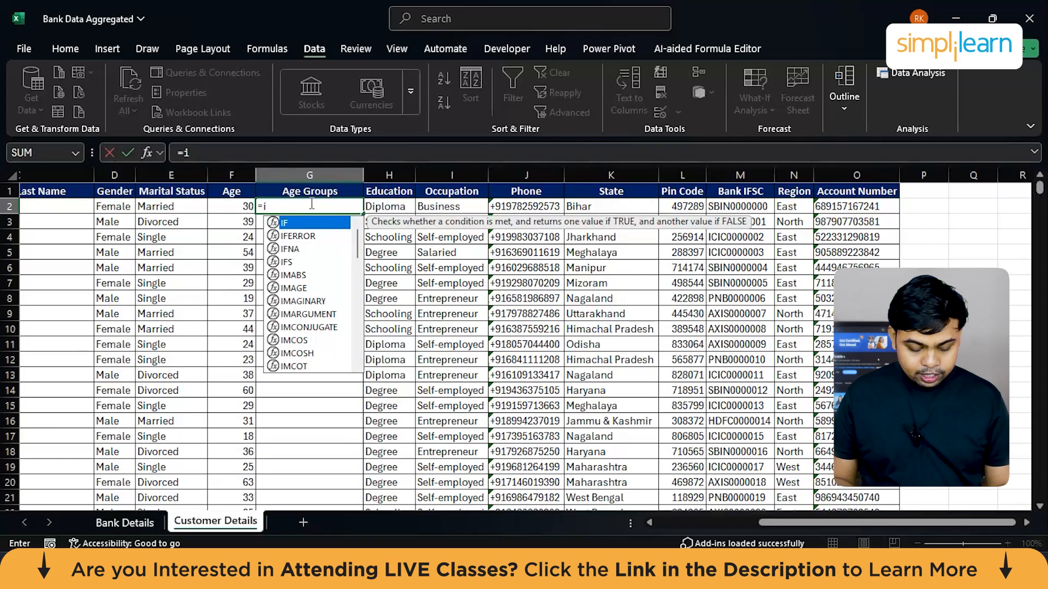
key(Tab)
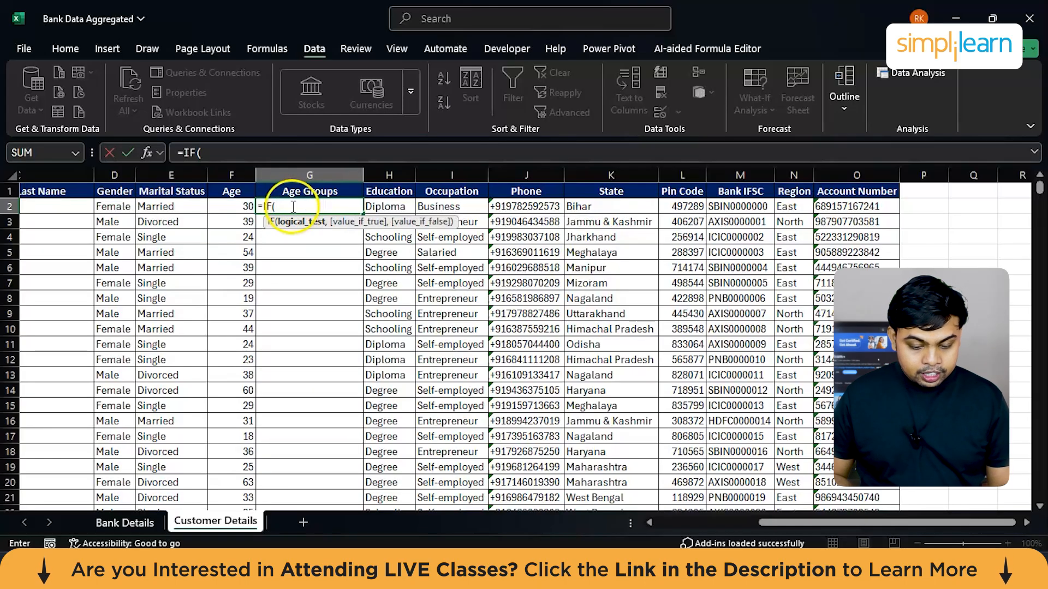
click(229, 207)
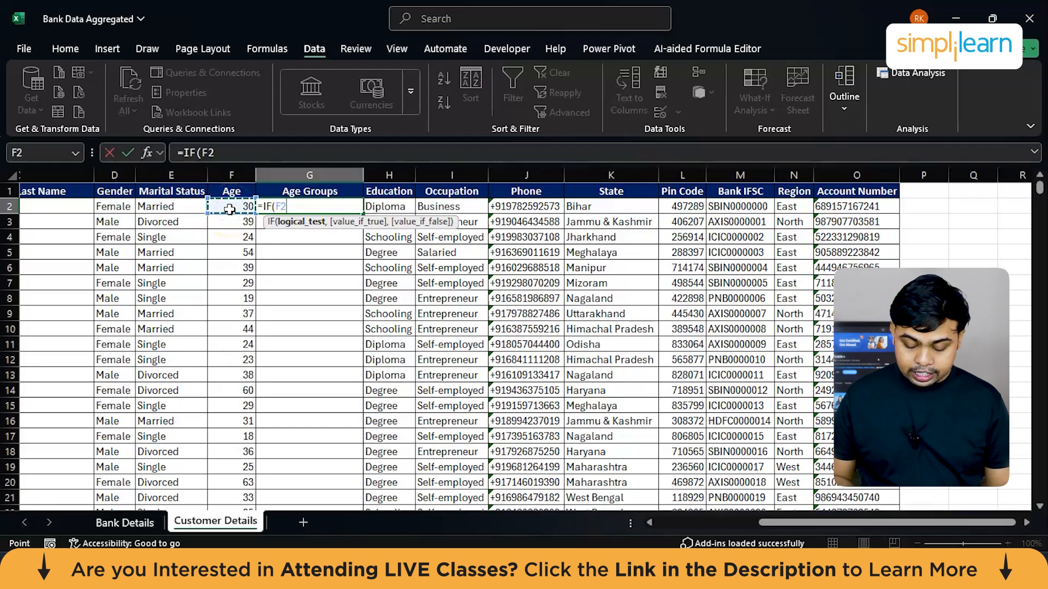
text(<)
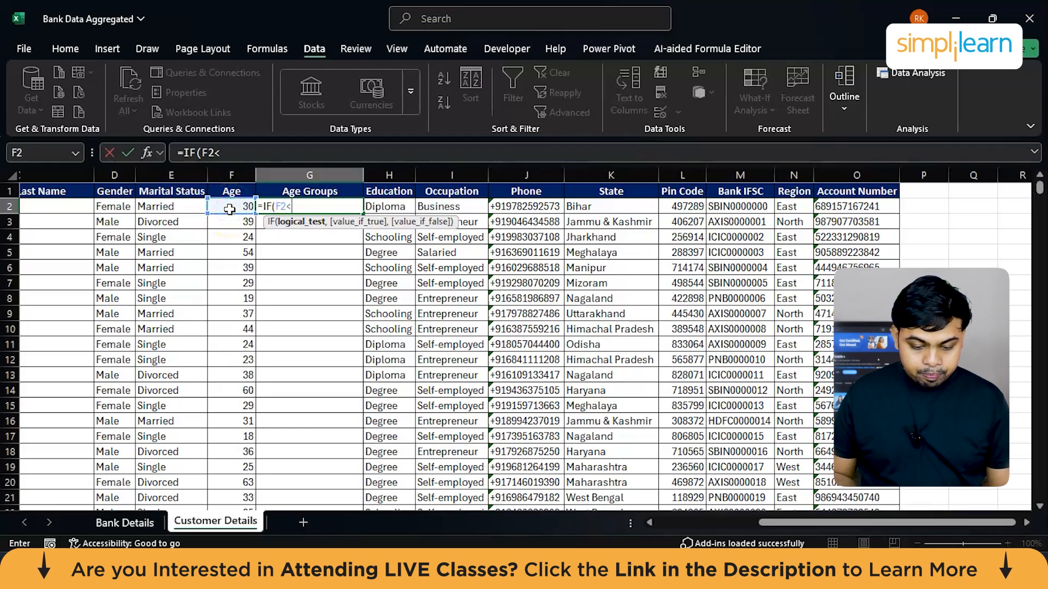
text(25)
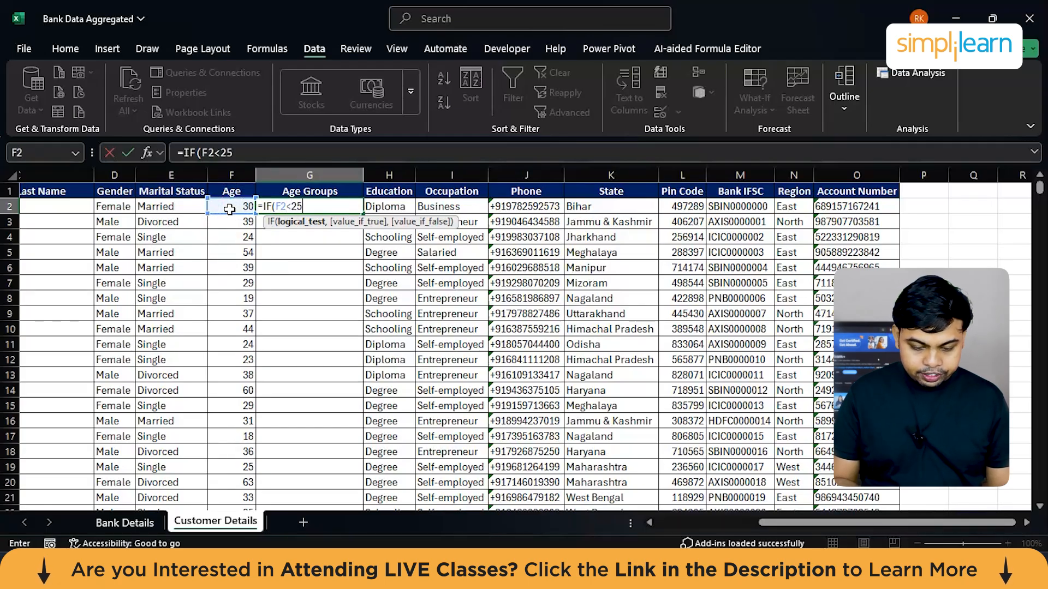
text(,"S)
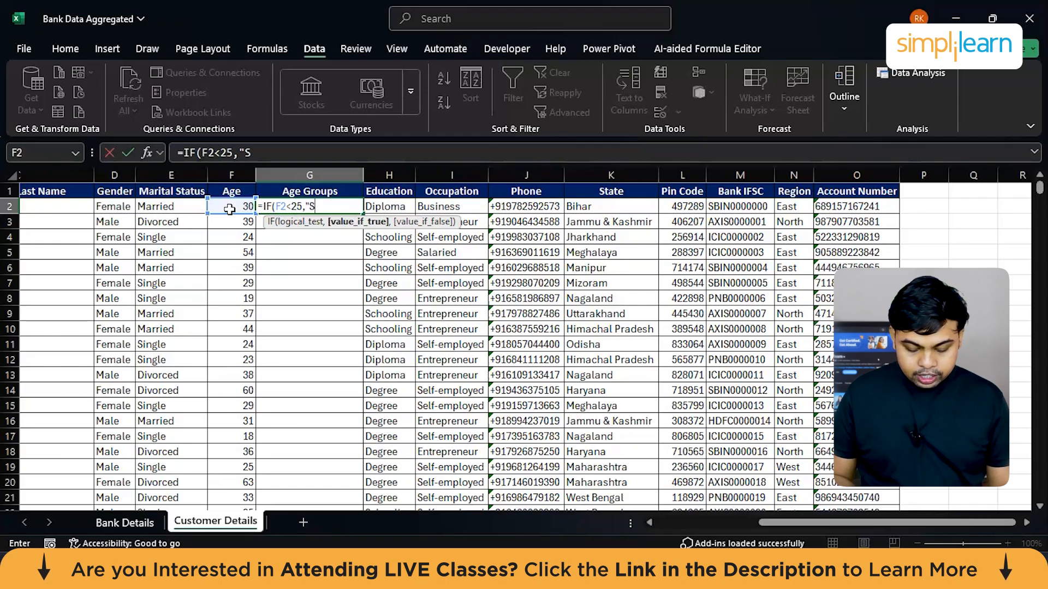
text(te)
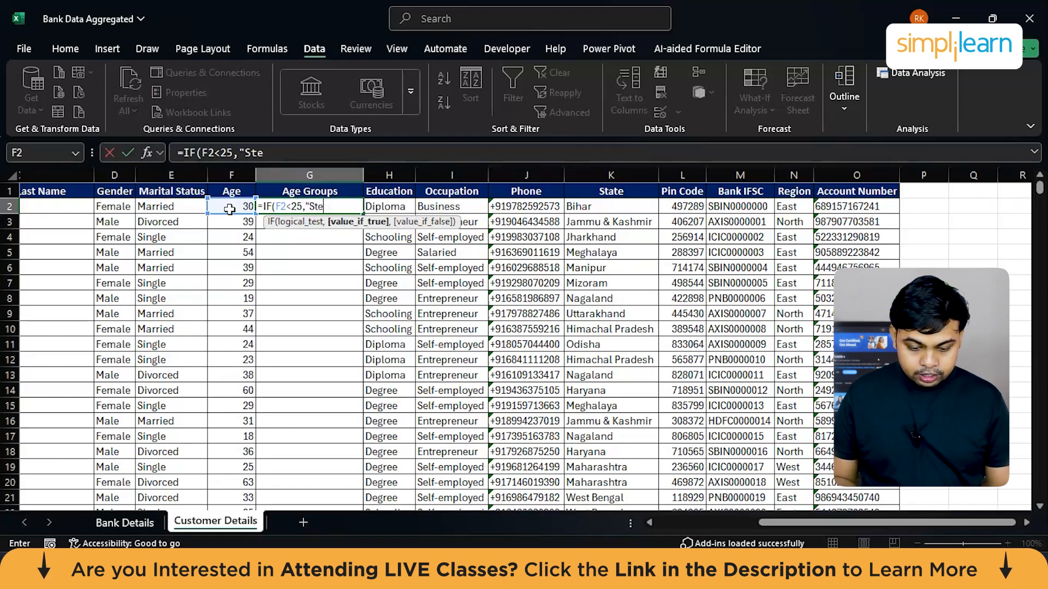
key(BackSpace)
text(udents",)
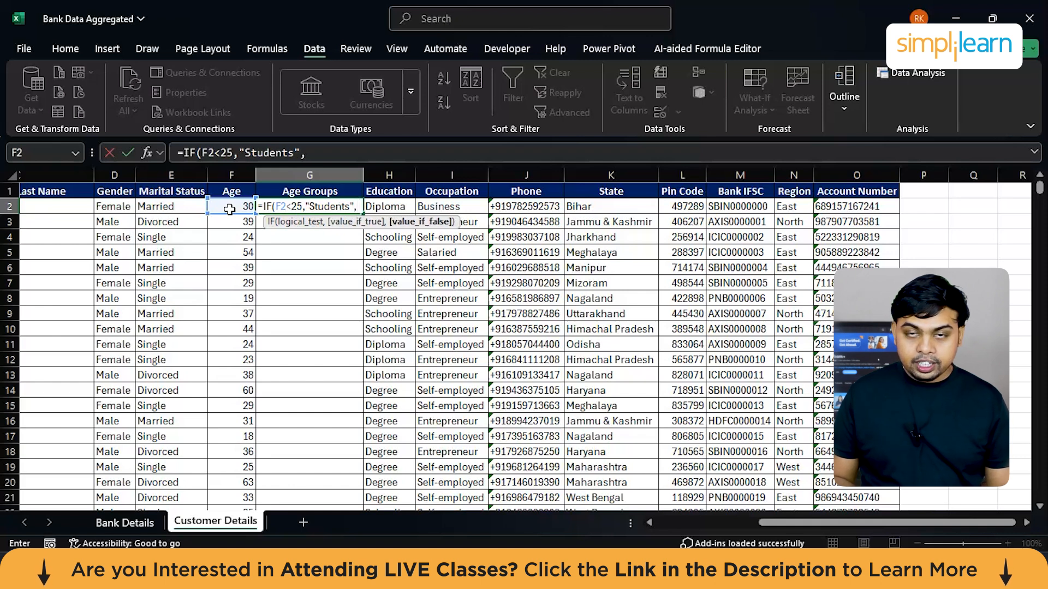
text(IF)
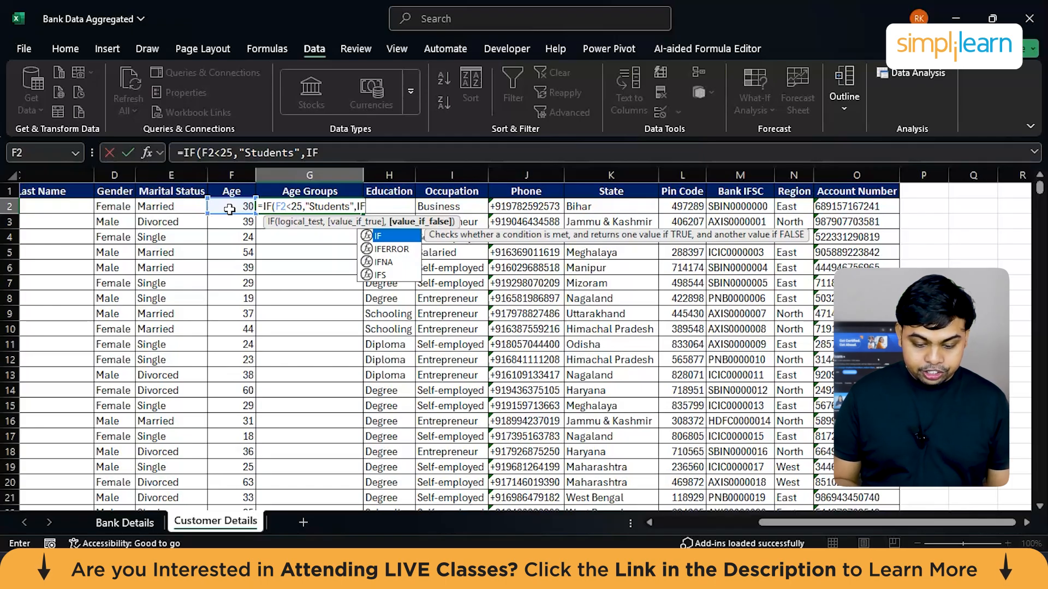
Step: Nest a second IF as the false value, returning "Middle Aged" when F2 is less than or equal to 55
text(()
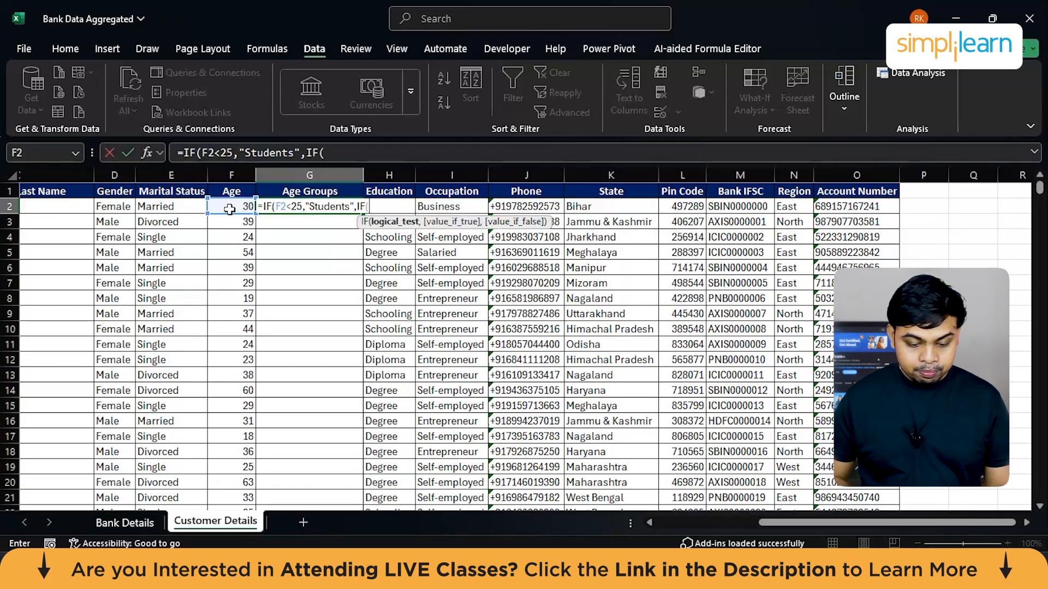
click(228, 209)
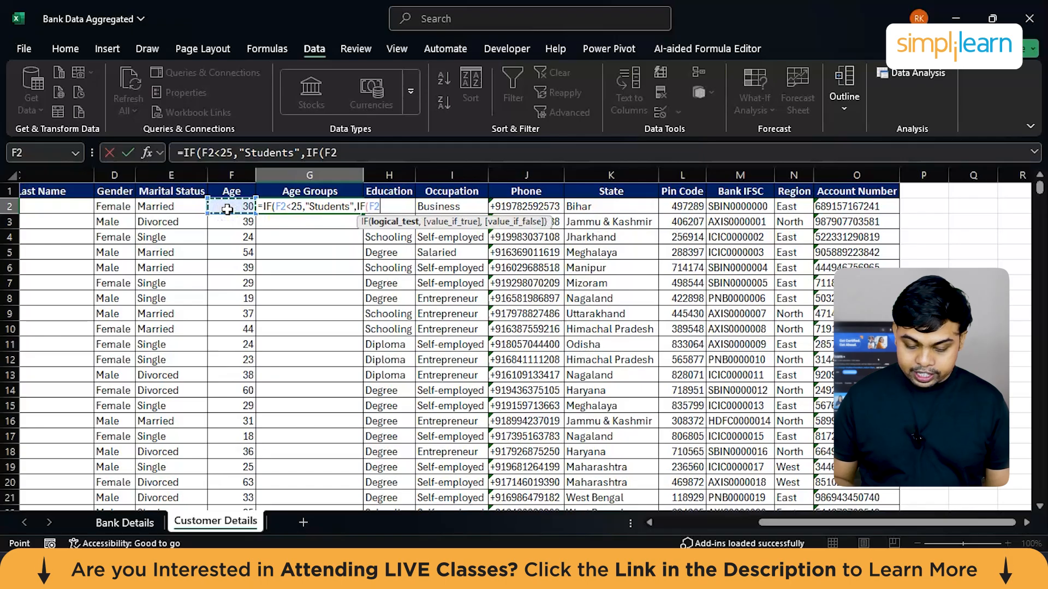
text(<=60)
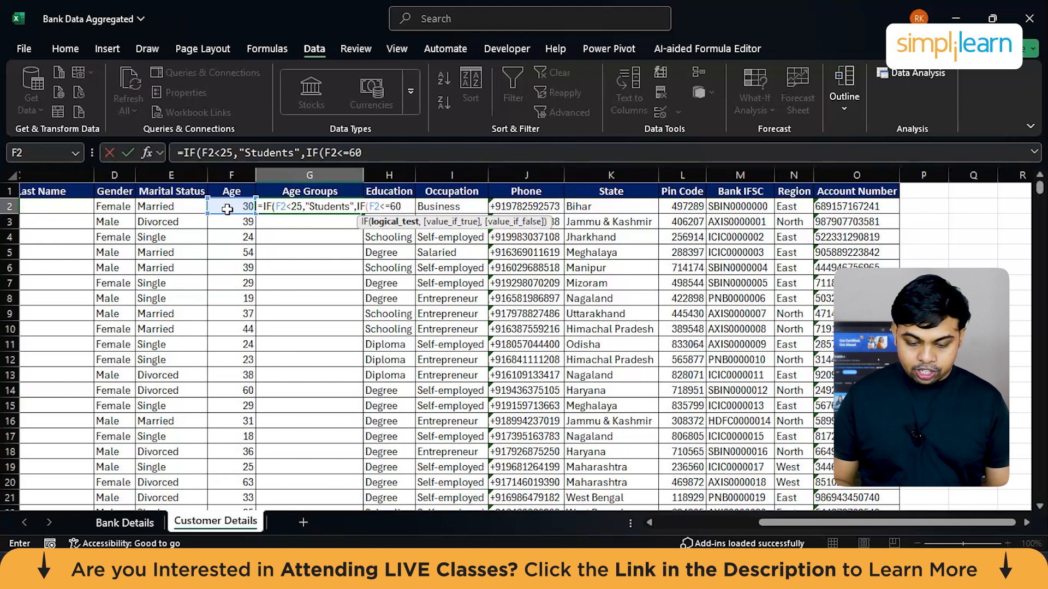
text(,)
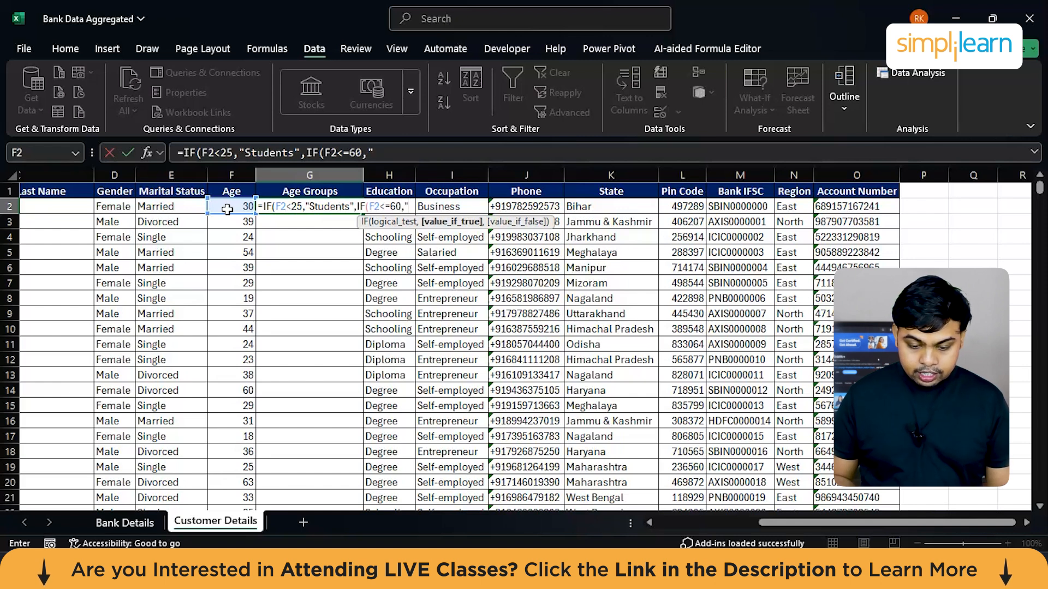
key(BackSpace)
key(BackSpace)
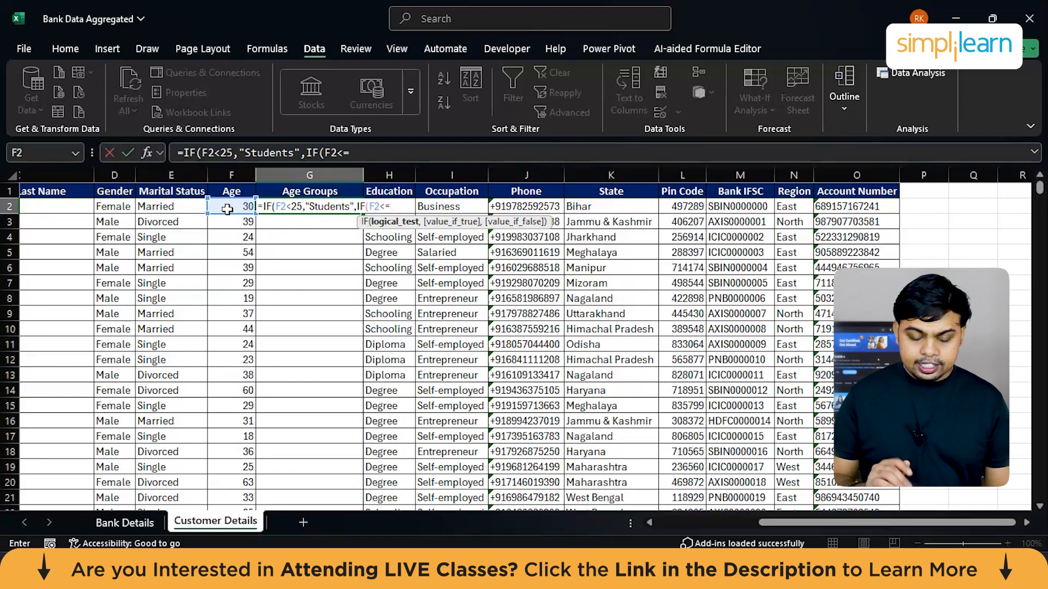
text(55,)
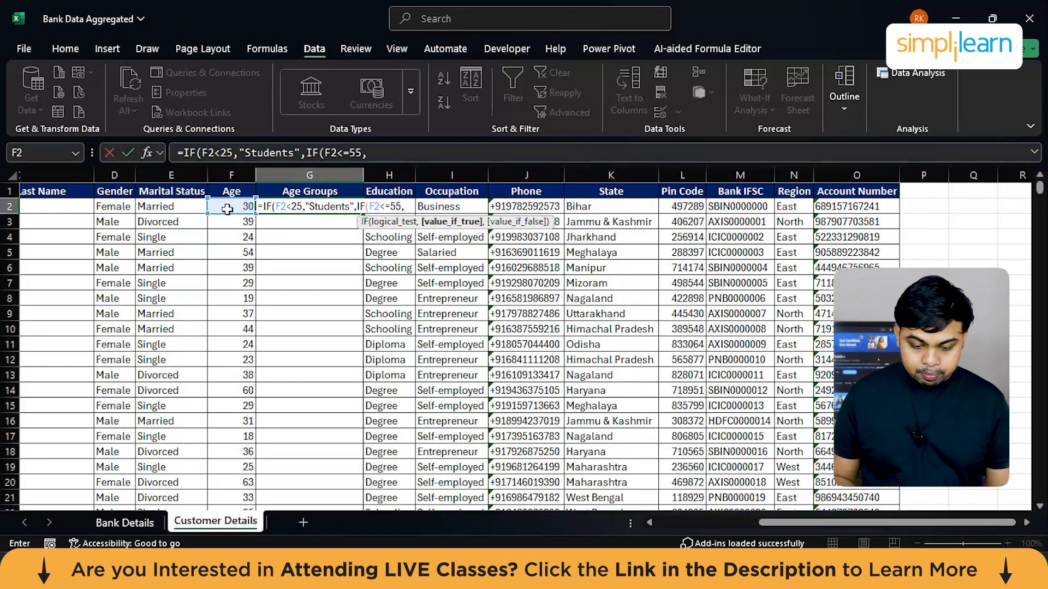
text("Middle Aged",)
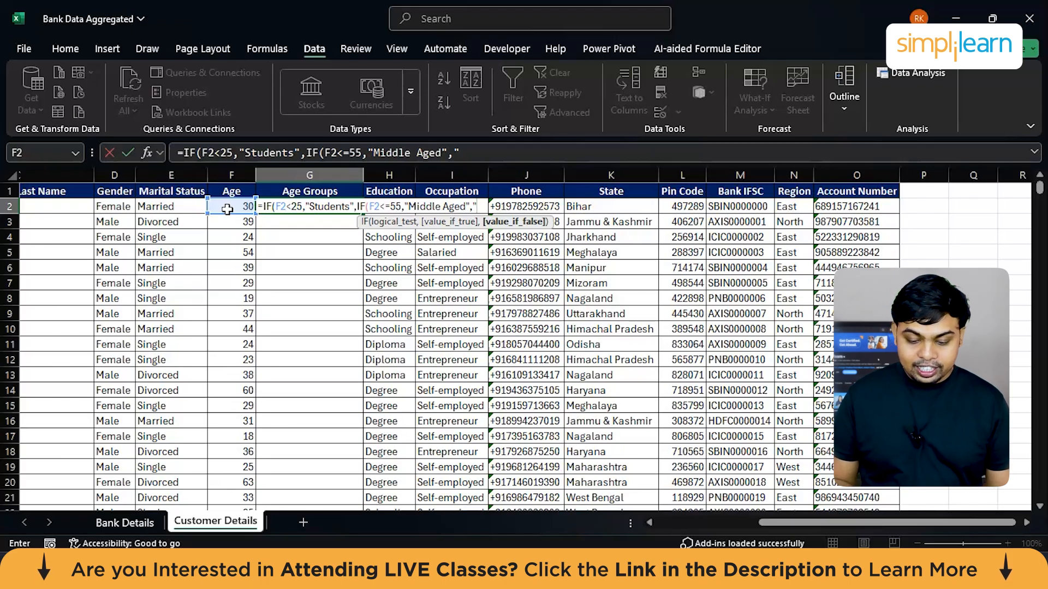
Step: Finish the nested IF with "Senior Citizens" as the final false value, enter the formula and reselect G2
text(Senior Citizens"))
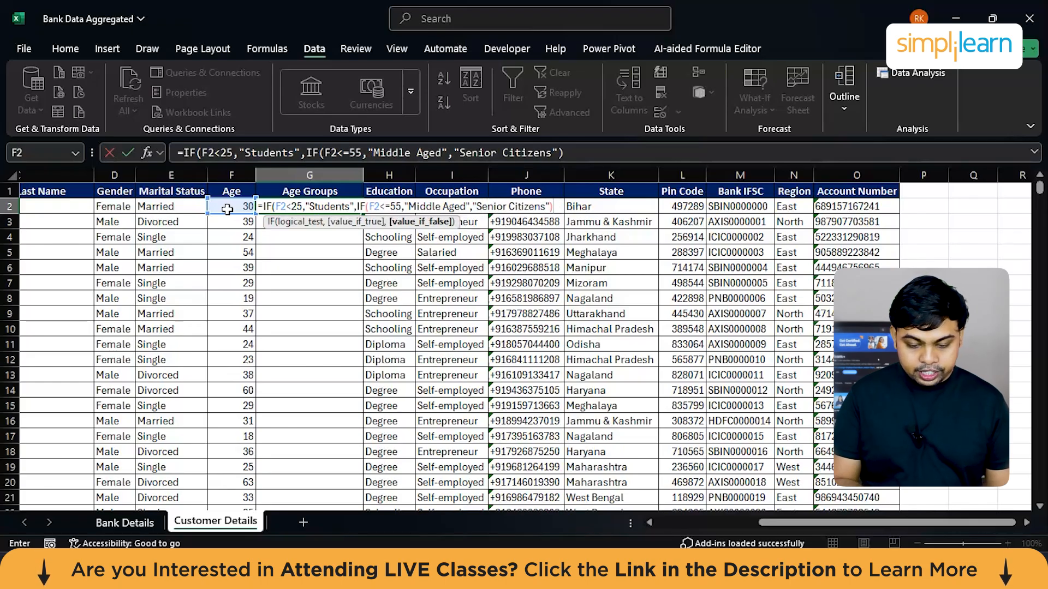
text())
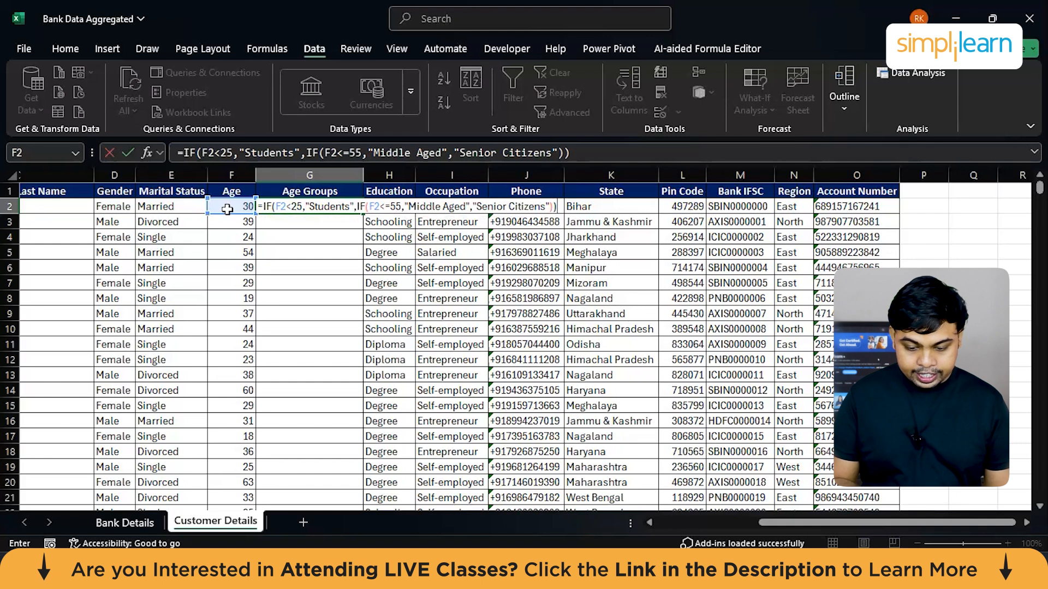
key(Return)
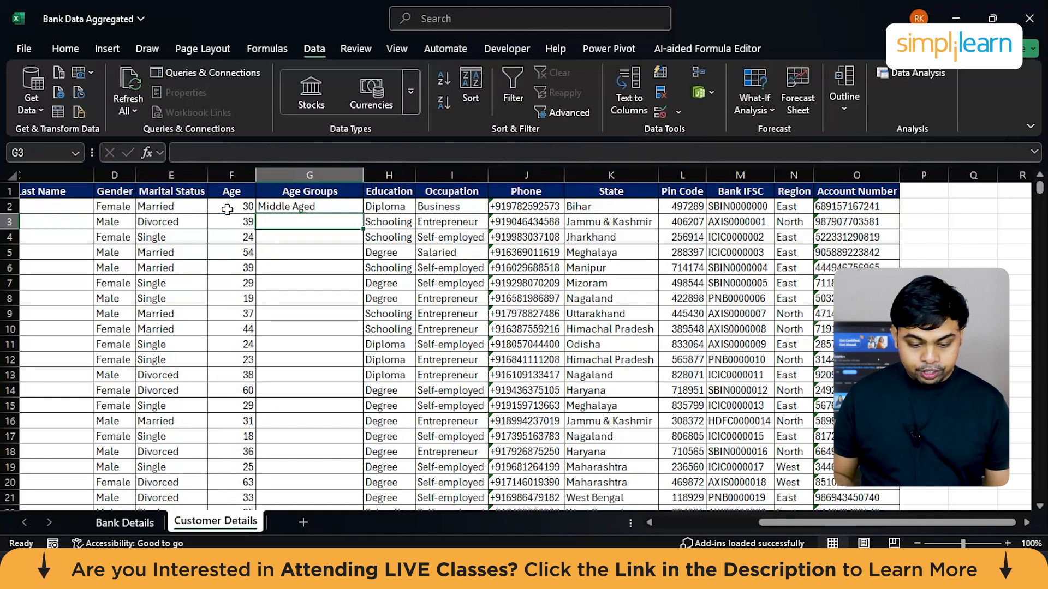
click(284, 206)
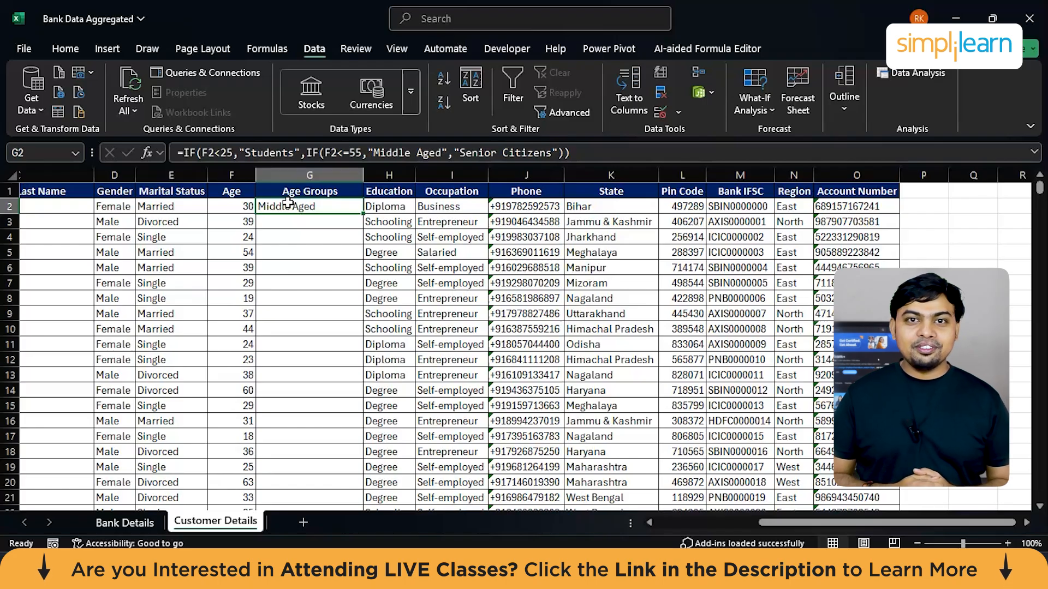
Step: Select the Customer IDs from A2 down to the last record to check how far the data extends
scroll(287, 203, left, 10)
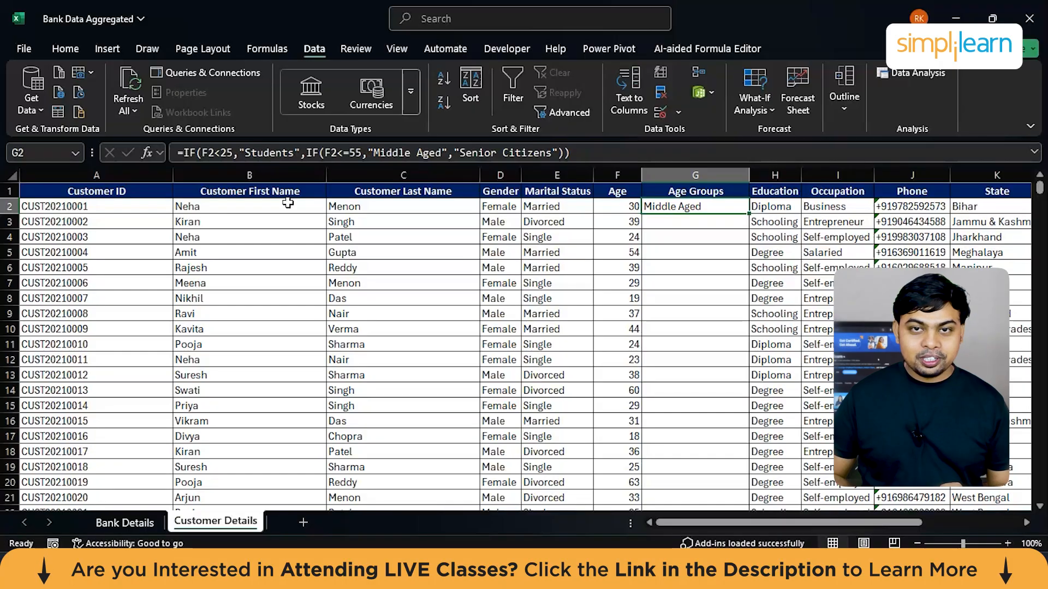
scroll(288, 202, right, 1)
scroll(288, 202, right, 3)
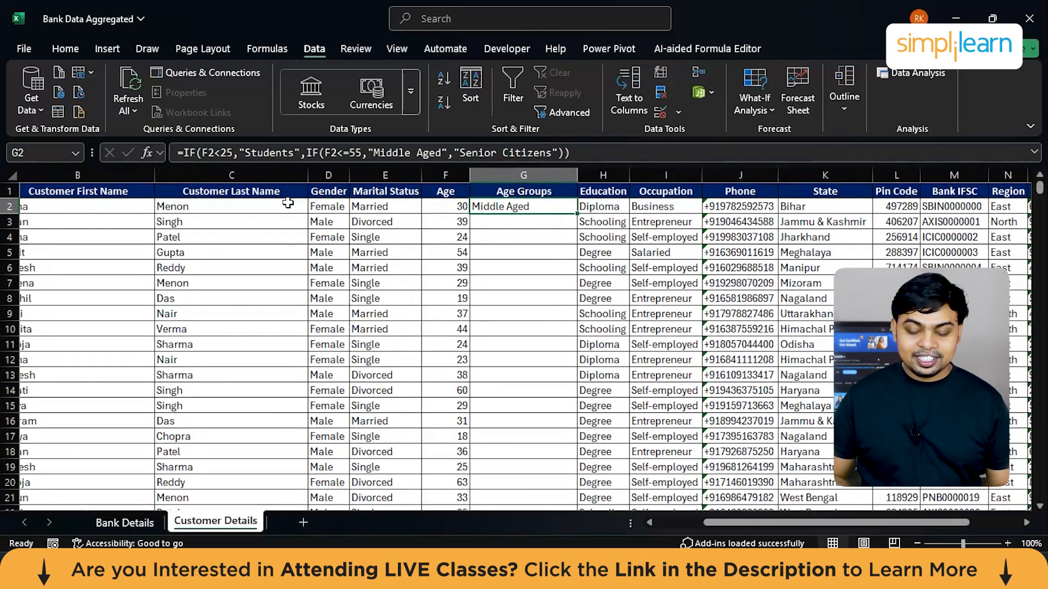
click(525, 223)
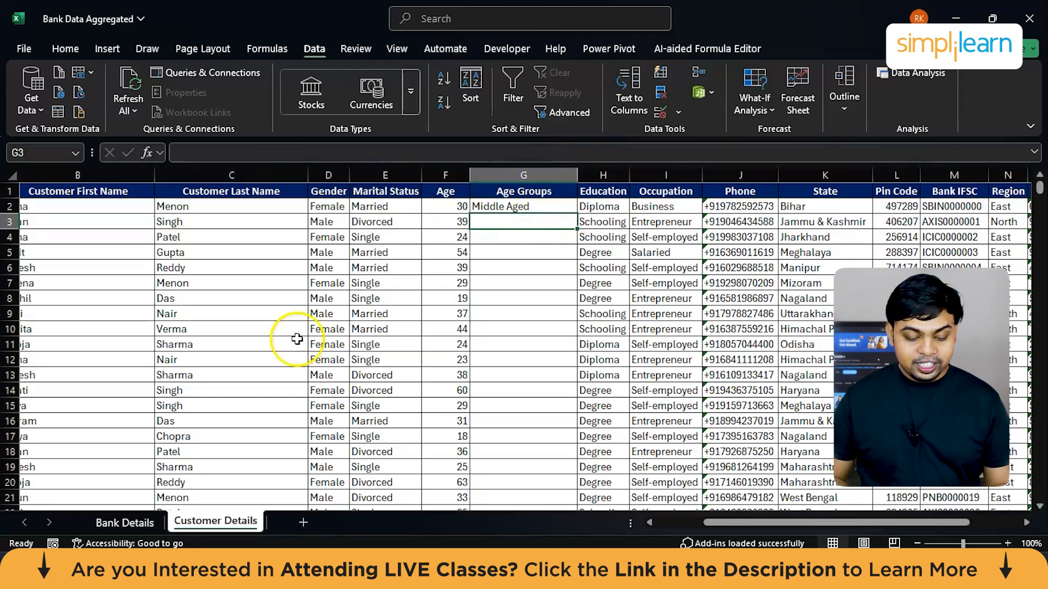
scroll(105, 304, left, 3)
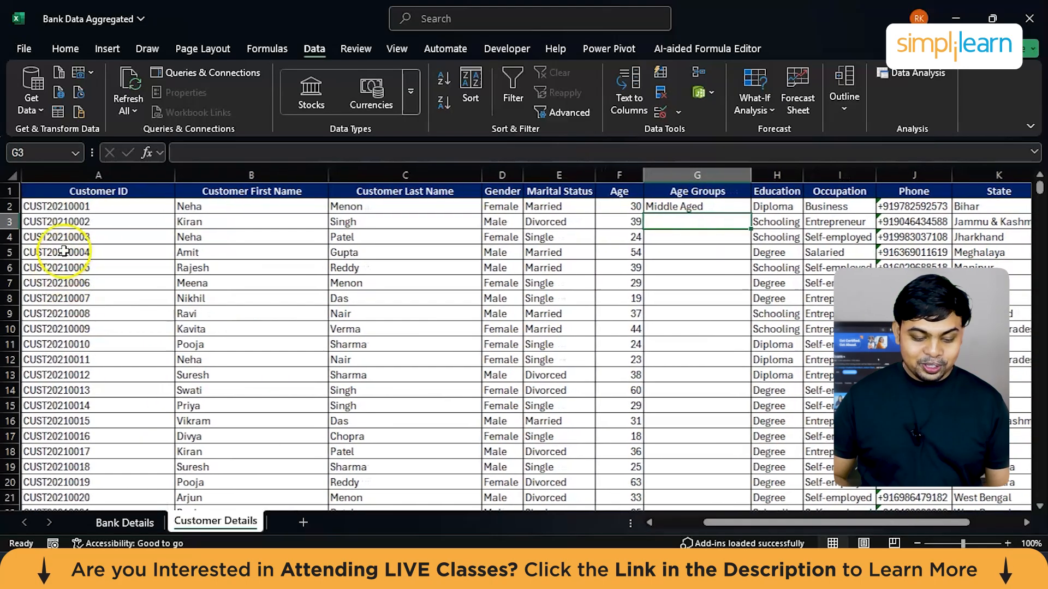
click(114, 209)
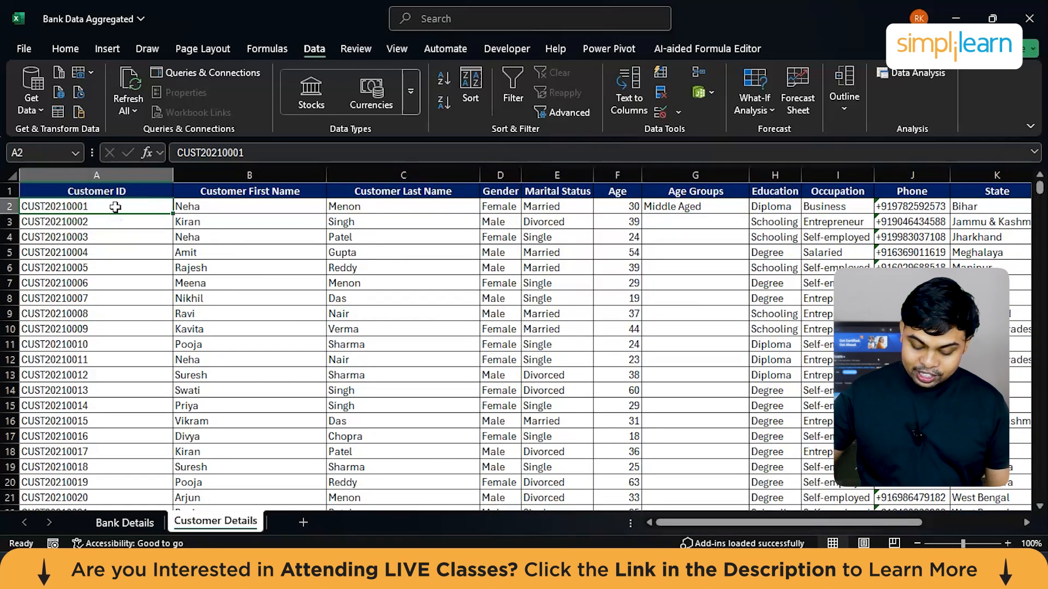
key(ctrl+shift+Down)
scroll(115, 207, down, 3)
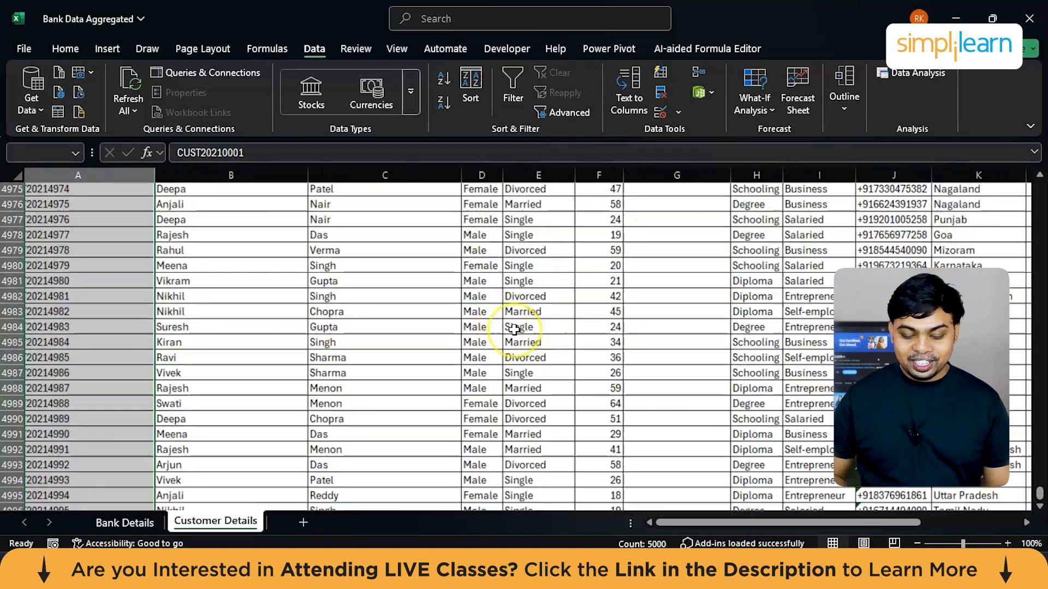
scroll(505, 330, up, 6)
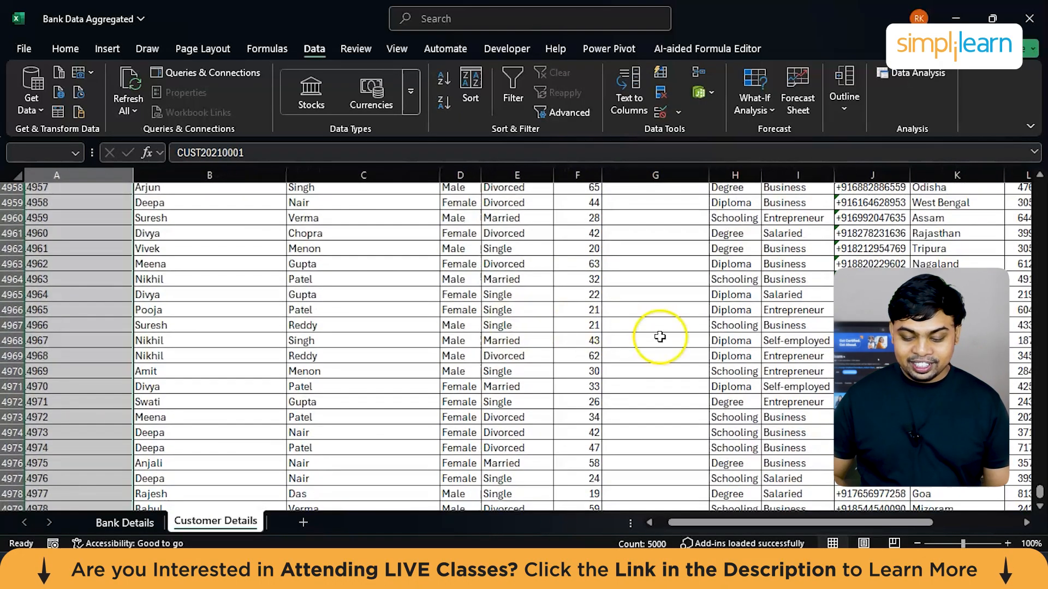
Step: Fill the nested IF formula from G2 down the Age Groups column to the last customer record
click(659, 337)
key(ctrl+Up)
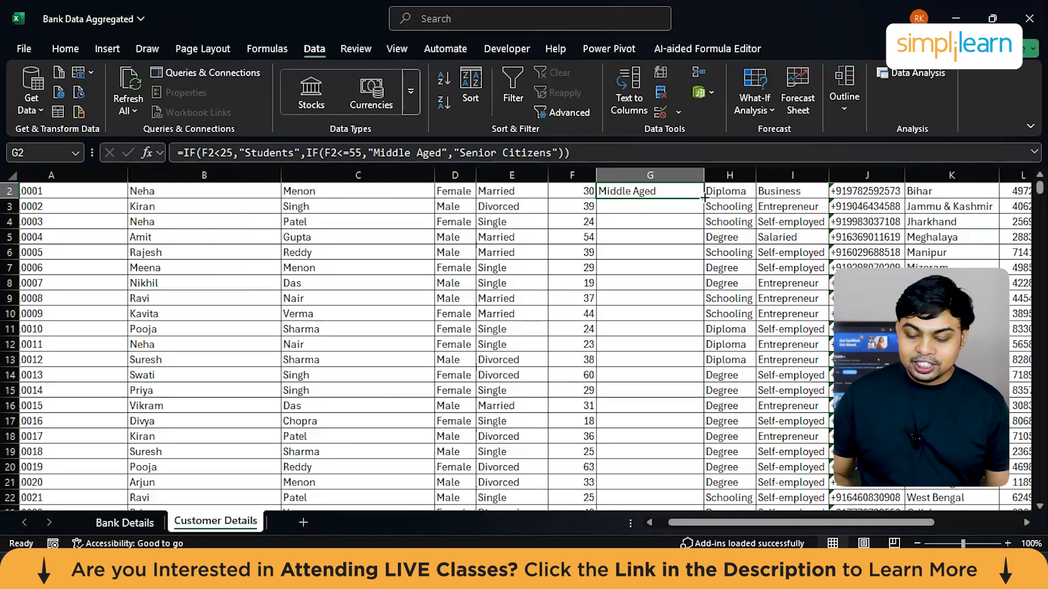
double_click(704, 198)
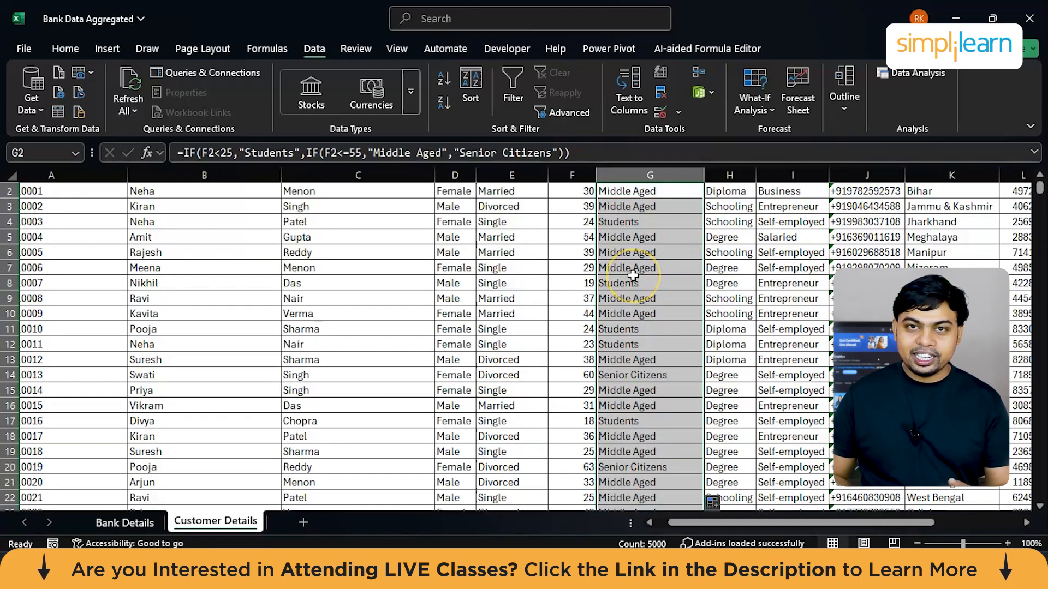
Step: Check the filled Age Groups results against the ages, inspecting the formulas in G20, G37 and G38
scroll(610, 393, down, 4)
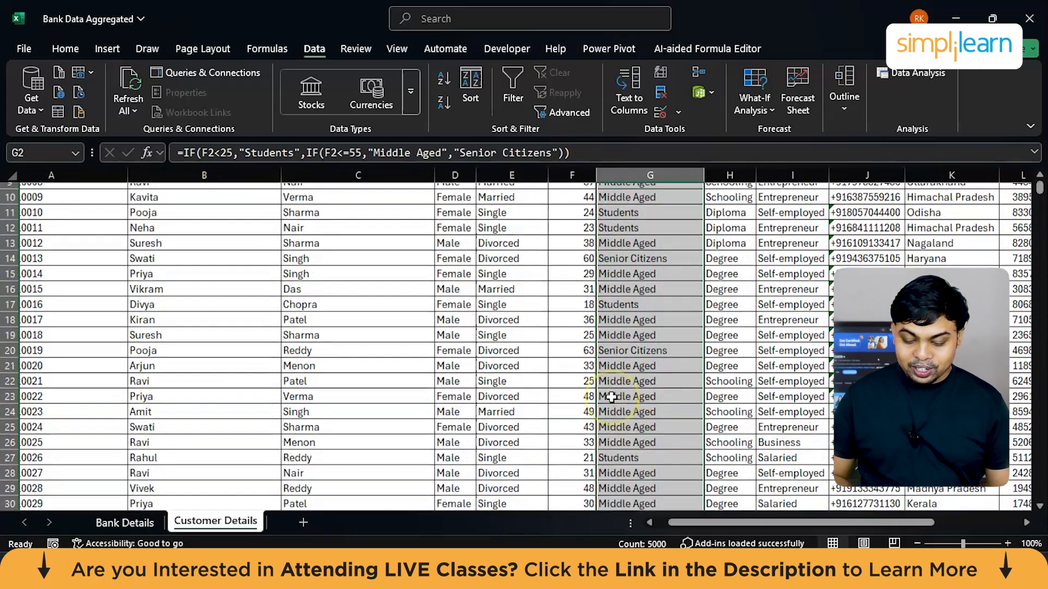
scroll(610, 397, down, 1)
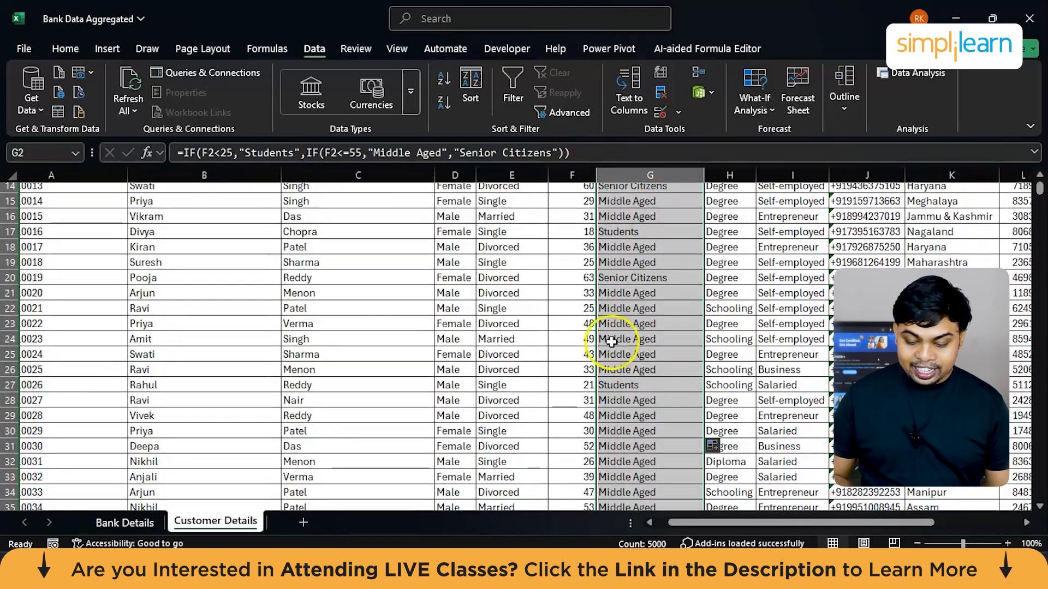
click(625, 277)
scroll(666, 339, down, 5)
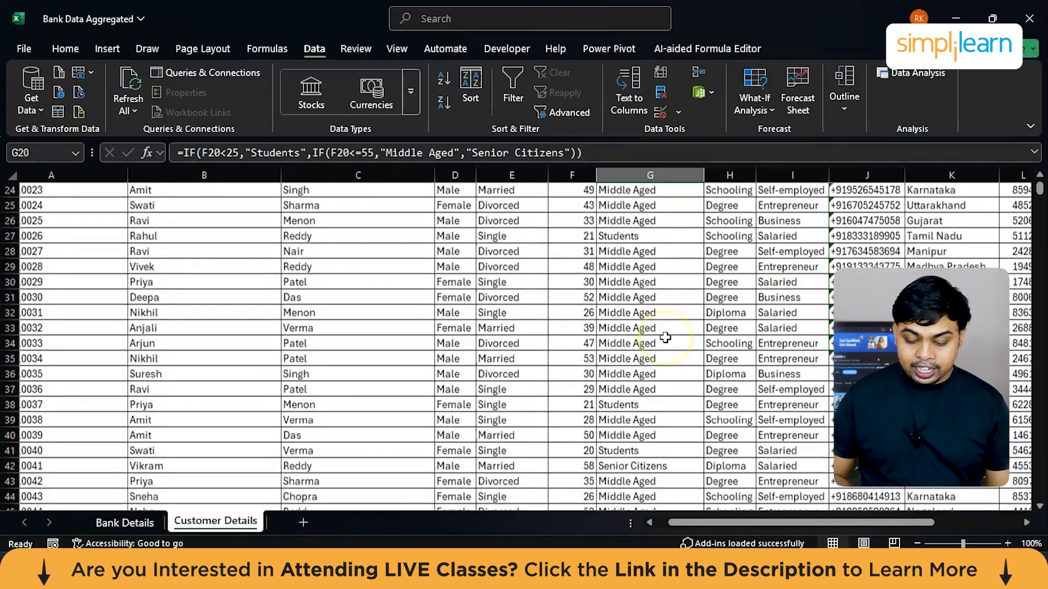
click(624, 294)
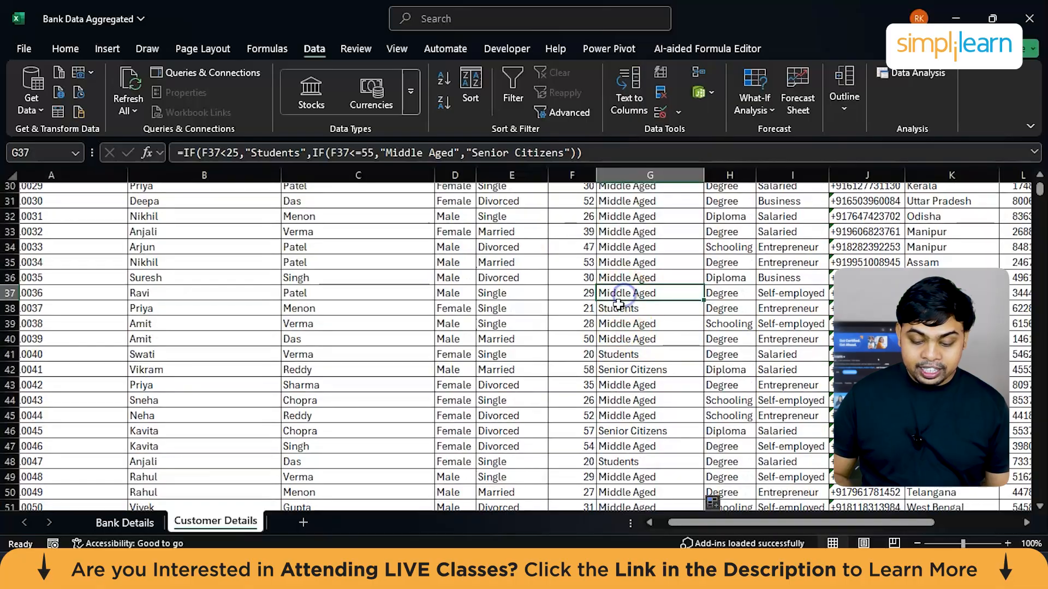
click(621, 310)
scroll(622, 317, down, 17)
scroll(622, 316, down, 20)
scroll(621, 317, up, 20)
scroll(622, 316, up, 20)
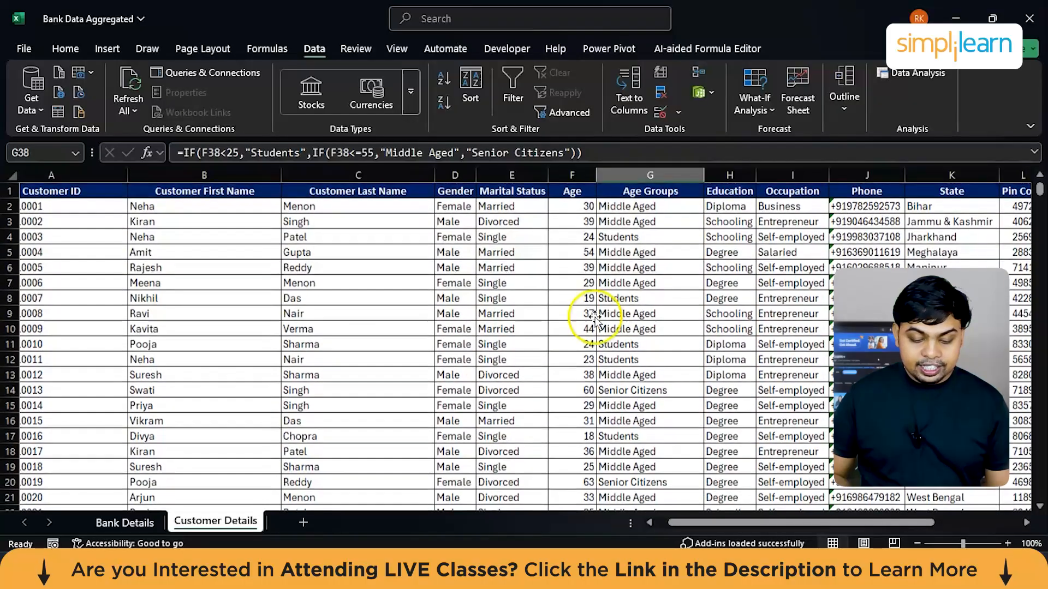
Step: Auto-fit the widths of the Customer First Name and Customer Last Name columns
double_click(282, 173)
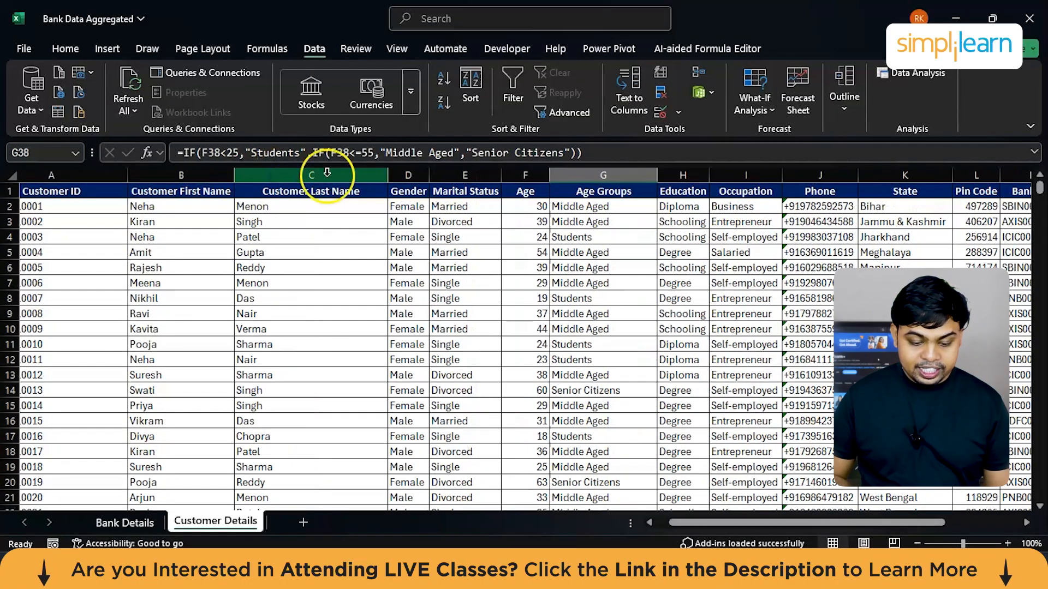
double_click(387, 173)
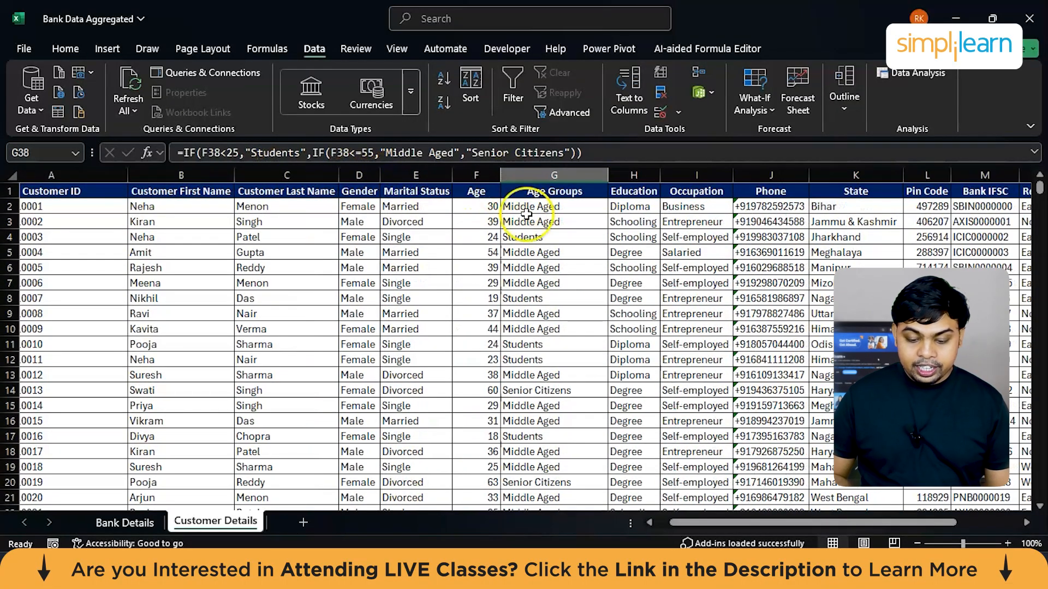
scroll(519, 241, right, 3)
scroll(532, 233, right, 2)
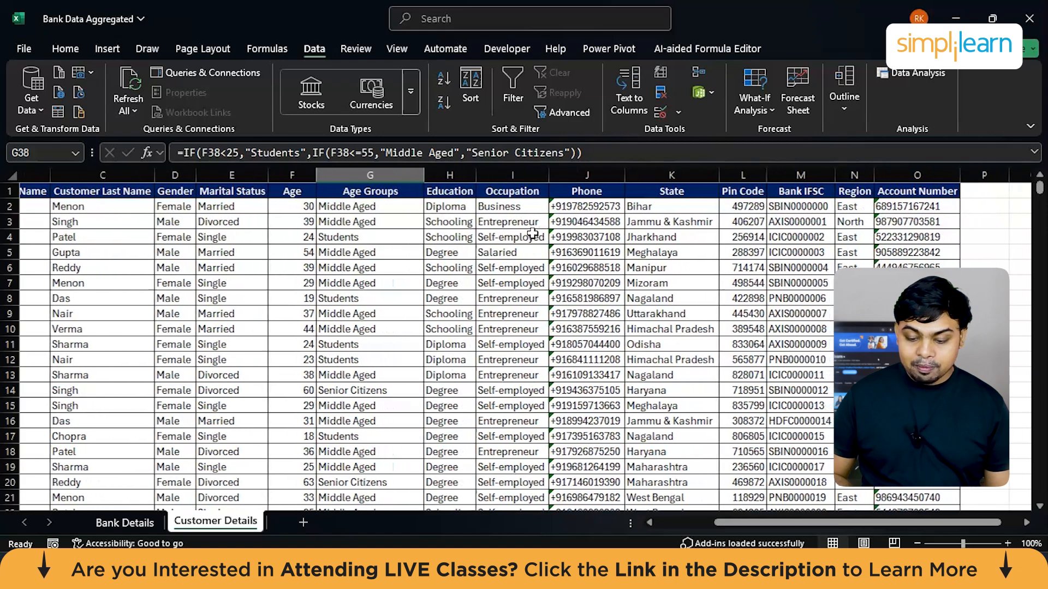
scroll(396, 224, right, 4)
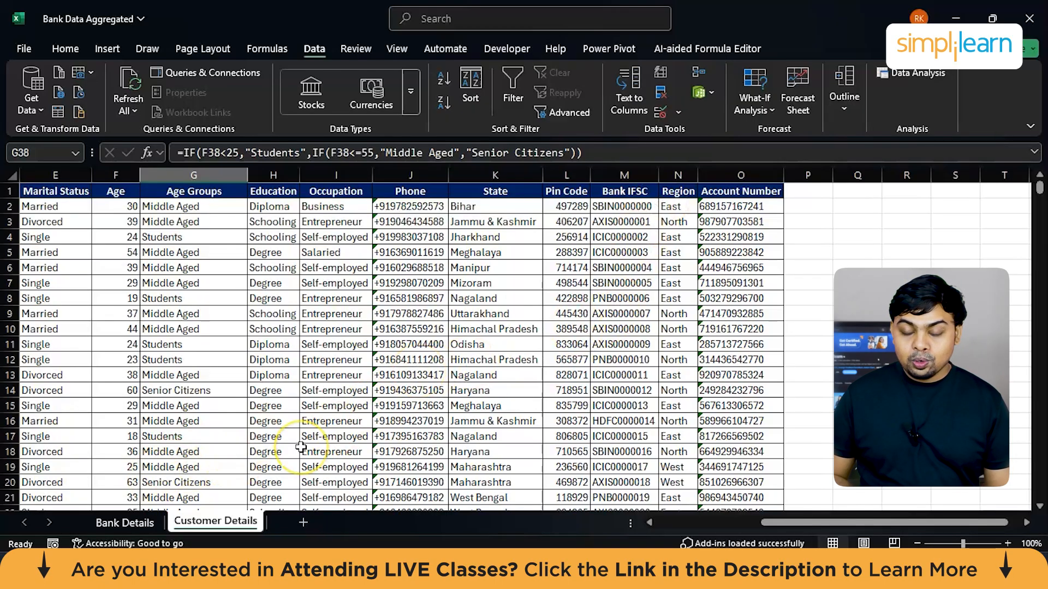
Step: Examine the columns of the Bank Details sheet and return to the Customer Details sheet
click(145, 522)
scroll(519, 400, right, 5)
scroll(518, 399, up, 2)
scroll(518, 399, right, 3)
scroll(519, 399, left, 3)
scroll(518, 399, left, 1)
scroll(411, 304, up, 8)
scroll(403, 305, right, 4)
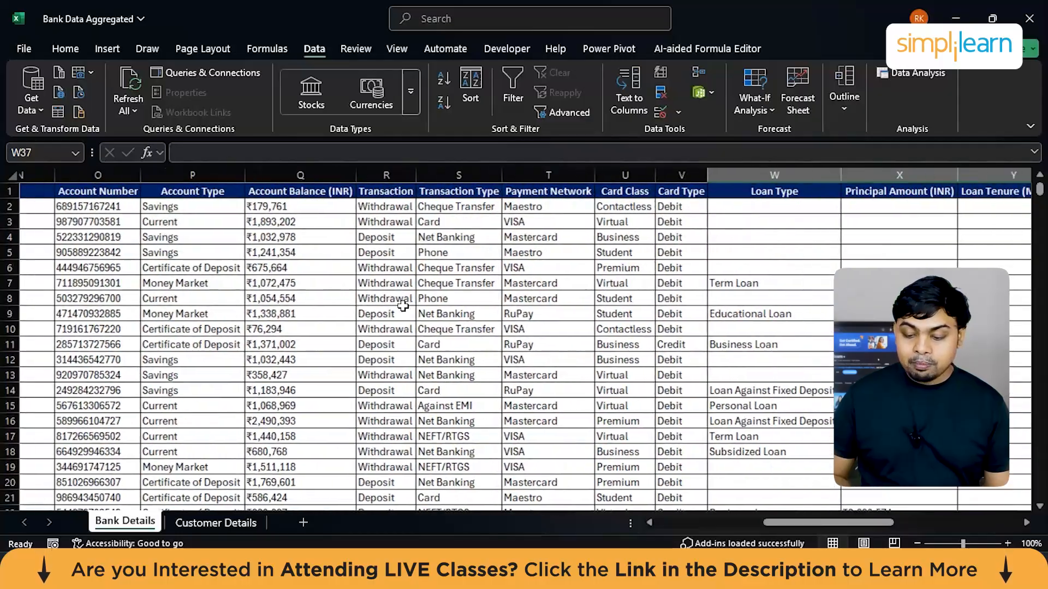
scroll(402, 305, left, 2)
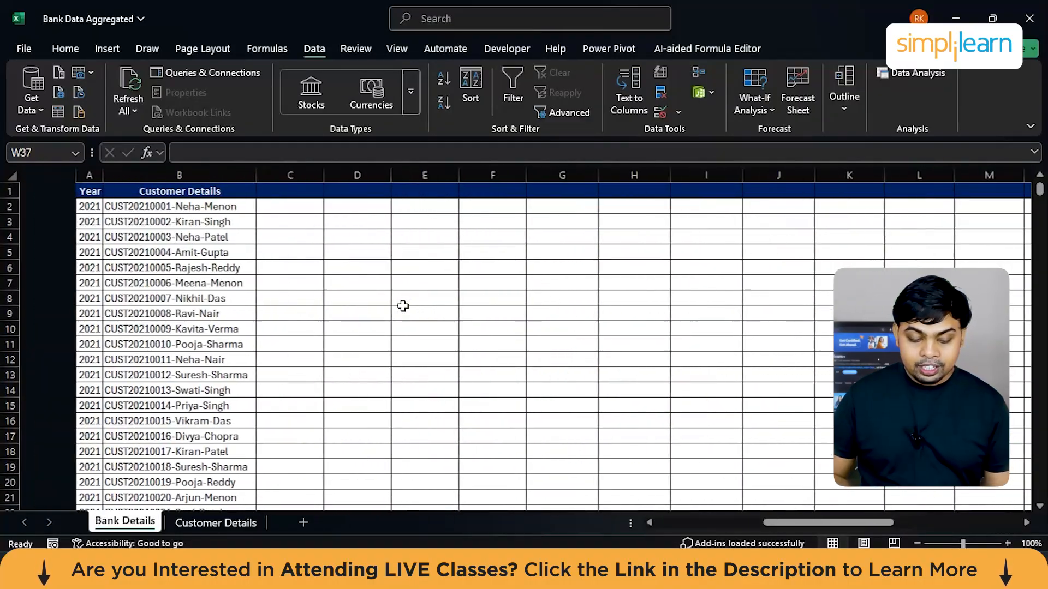
click(244, 521)
click(221, 521)
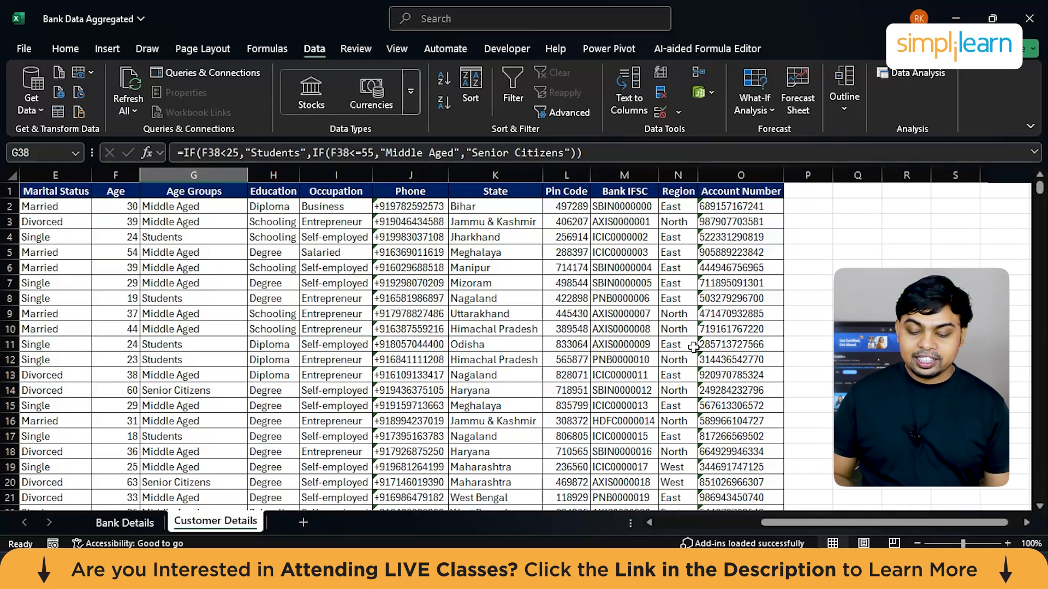
Step: Insert two blank columns between the Bank IFSC and Region columns
click(677, 175)
right_click(679, 175)
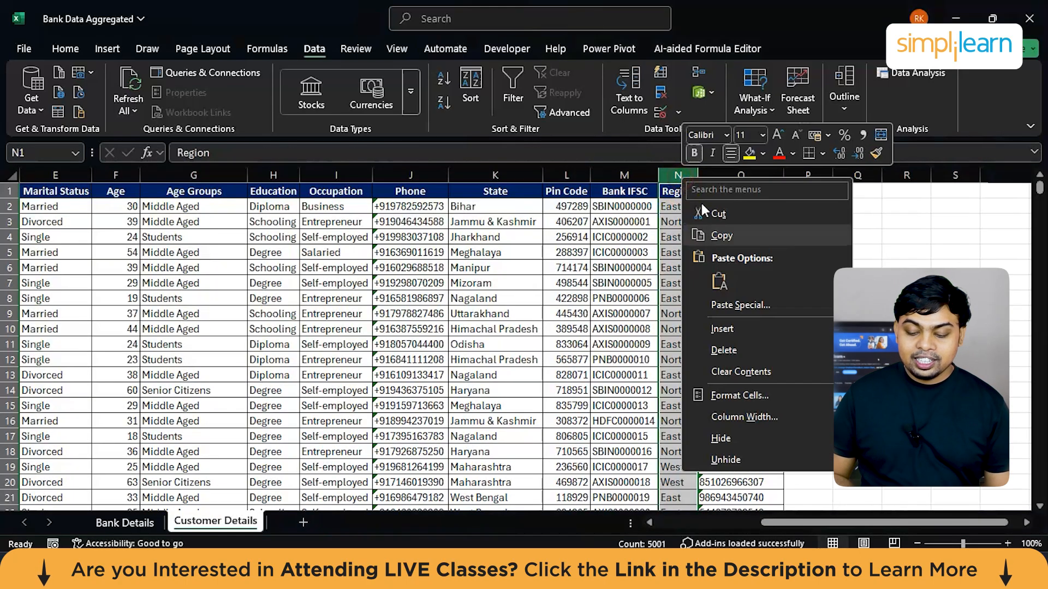
click(719, 328)
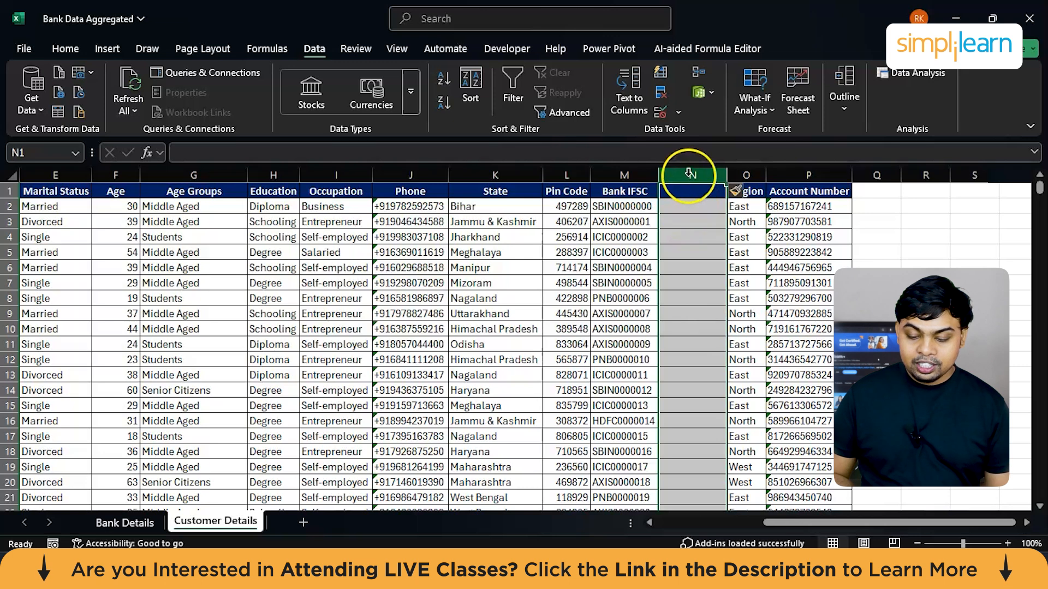
right_click(688, 175)
click(731, 327)
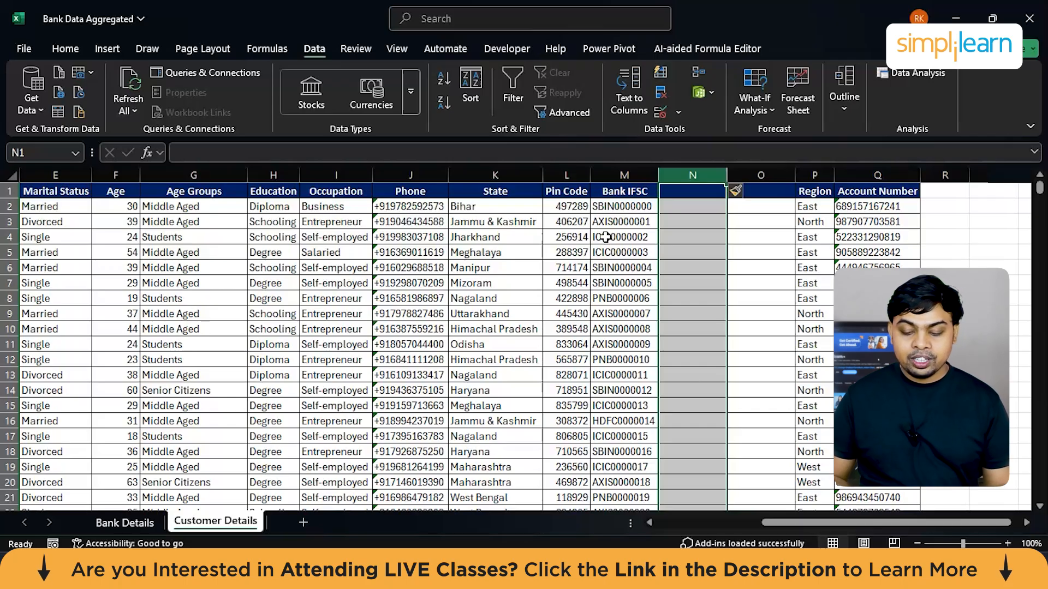
Step: Examine the Bank IFSC codes down the column to identify the bank prefixes they start with
click(611, 220)
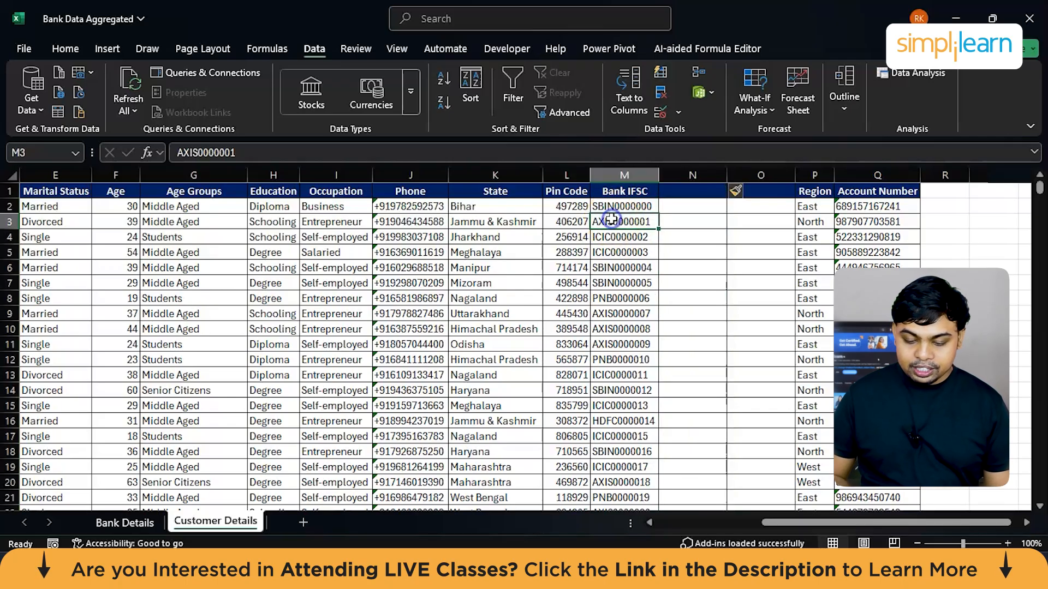
scroll(608, 282, down, 2)
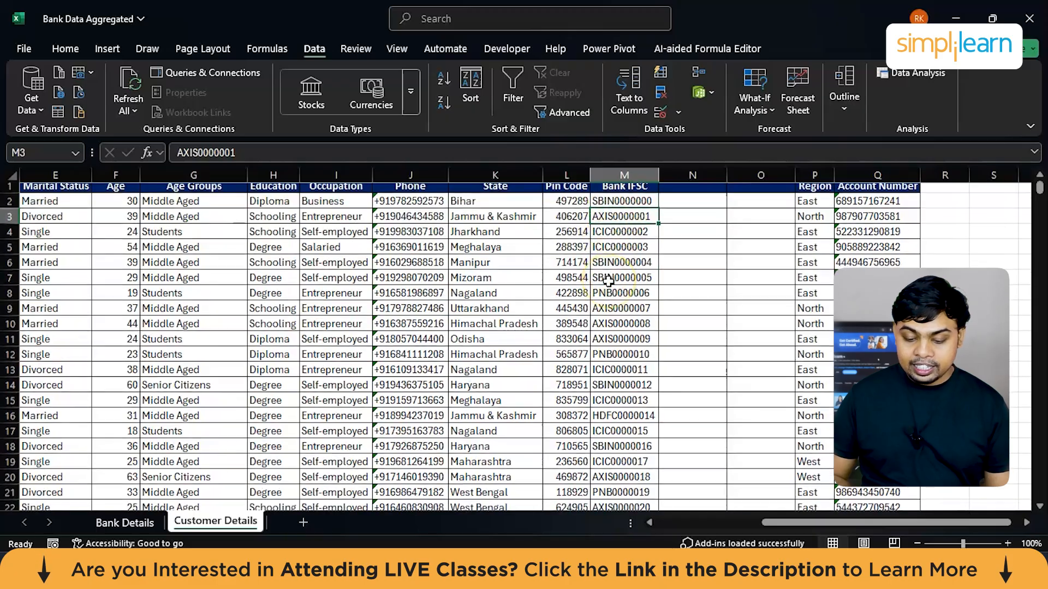
scroll(608, 282, down, 3)
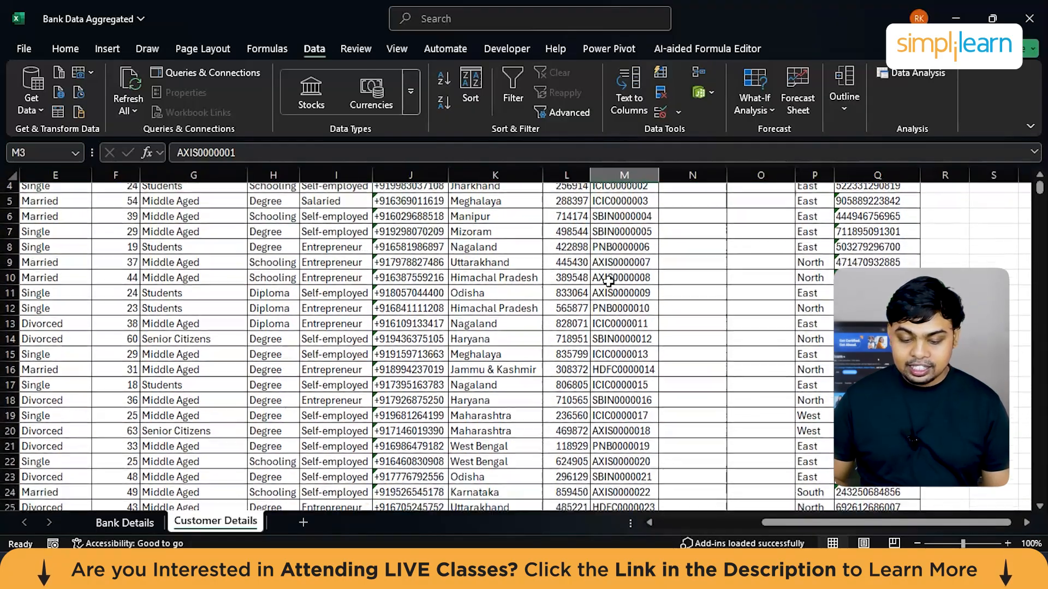
scroll(608, 282, down, 4)
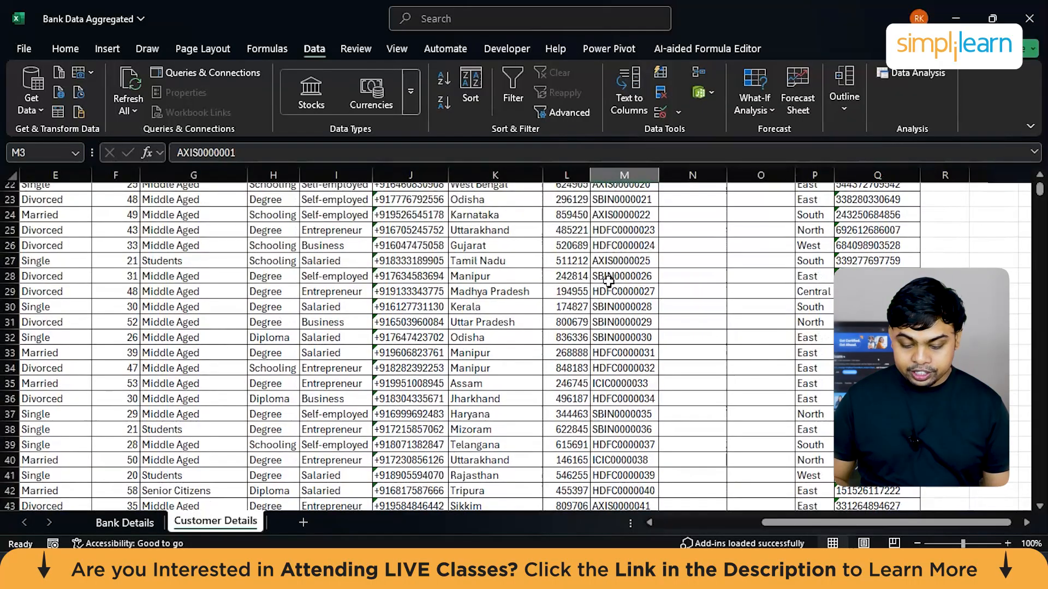
scroll(608, 282, up, 7)
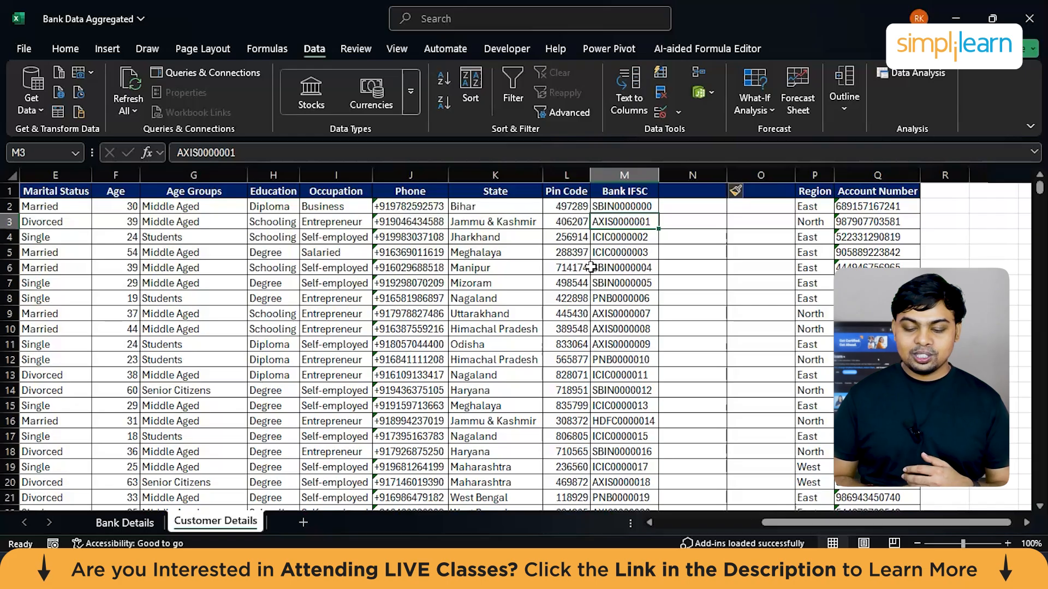
Step: Extract the first four characters of the Bank IFSC code in M2 into N2 with =LEFT(M2,4)
click(680, 208)
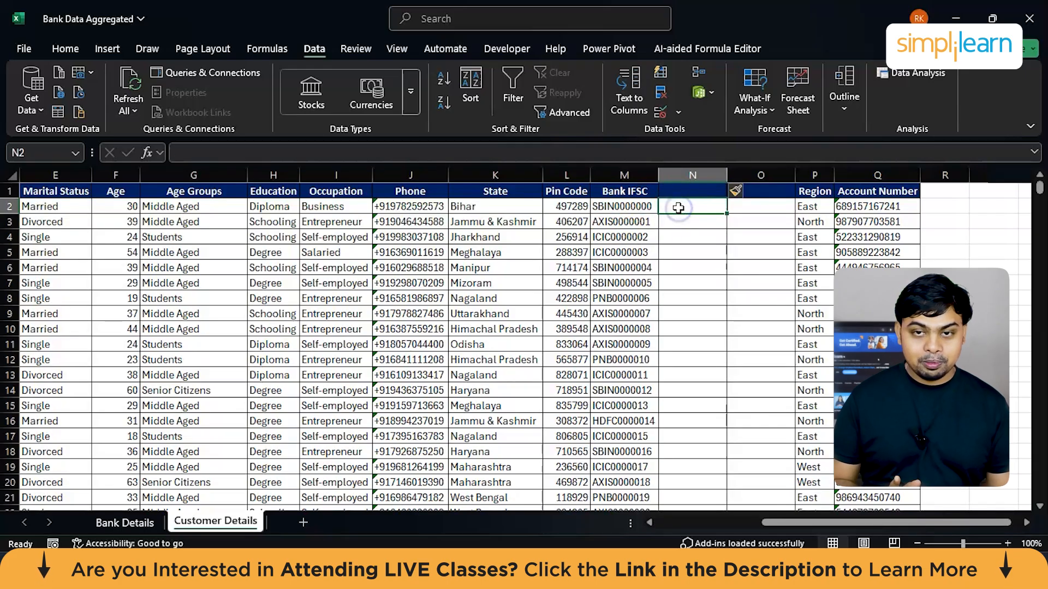
text(=)
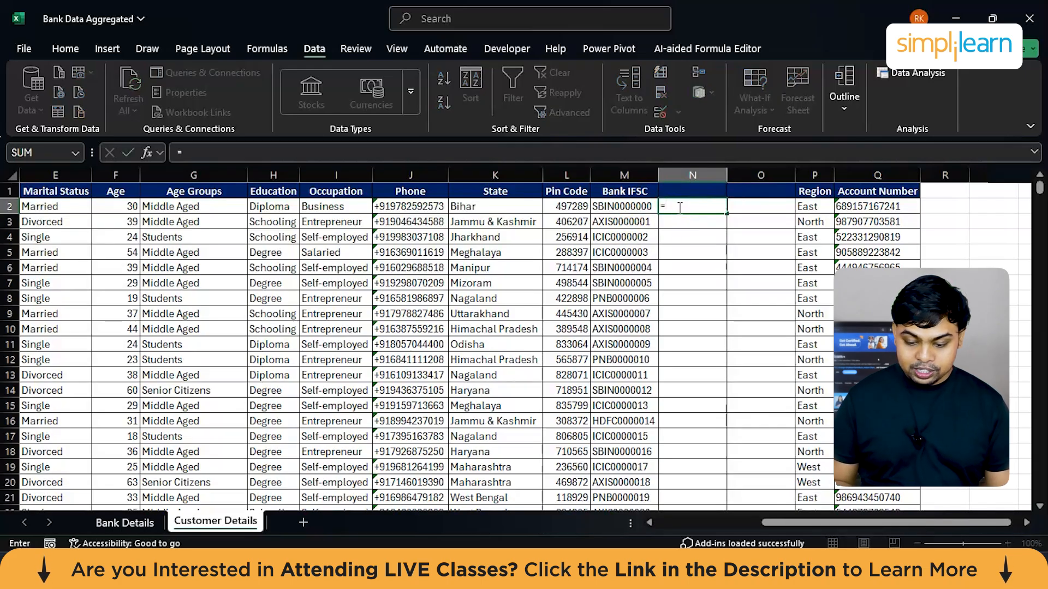
text(lef)
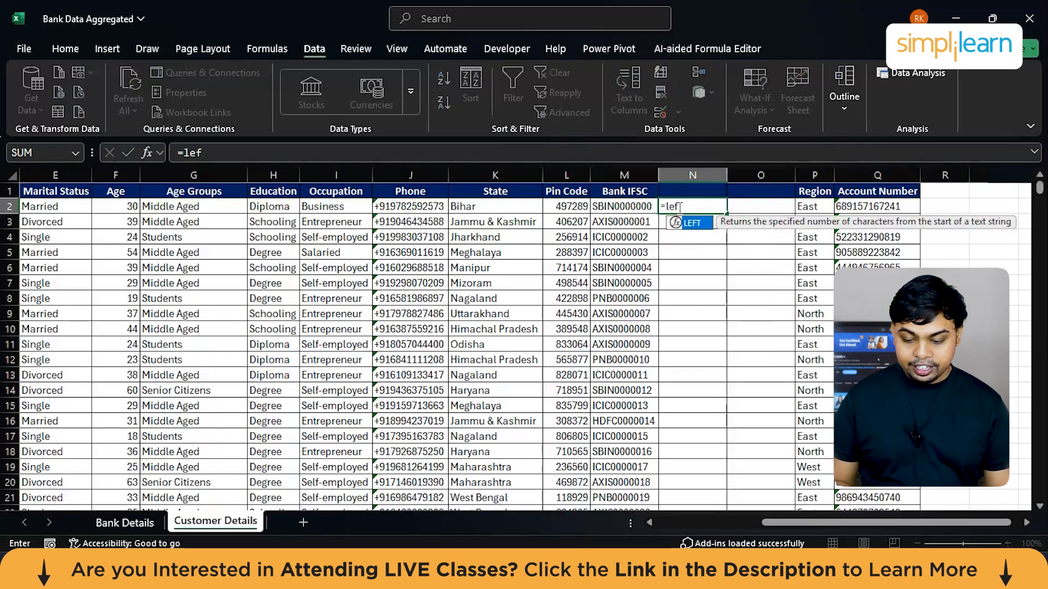
key(Tab)
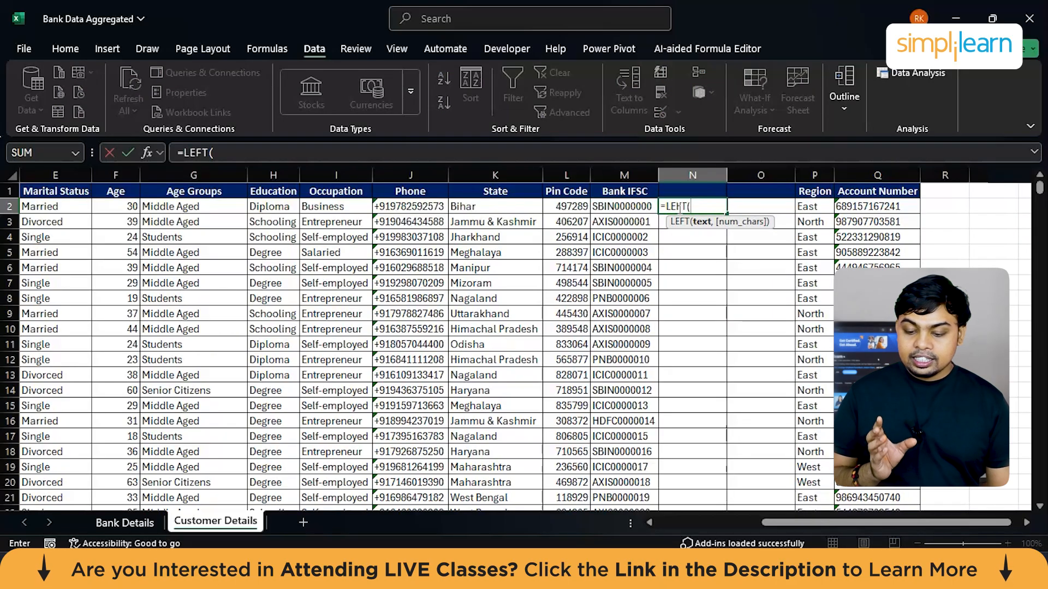
click(622, 205)
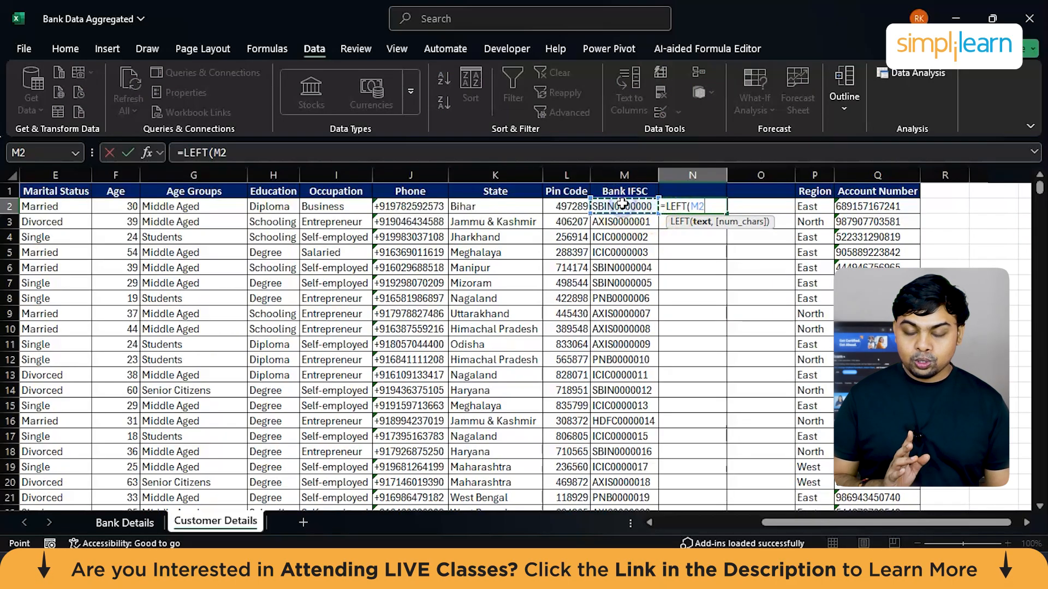
text(,)
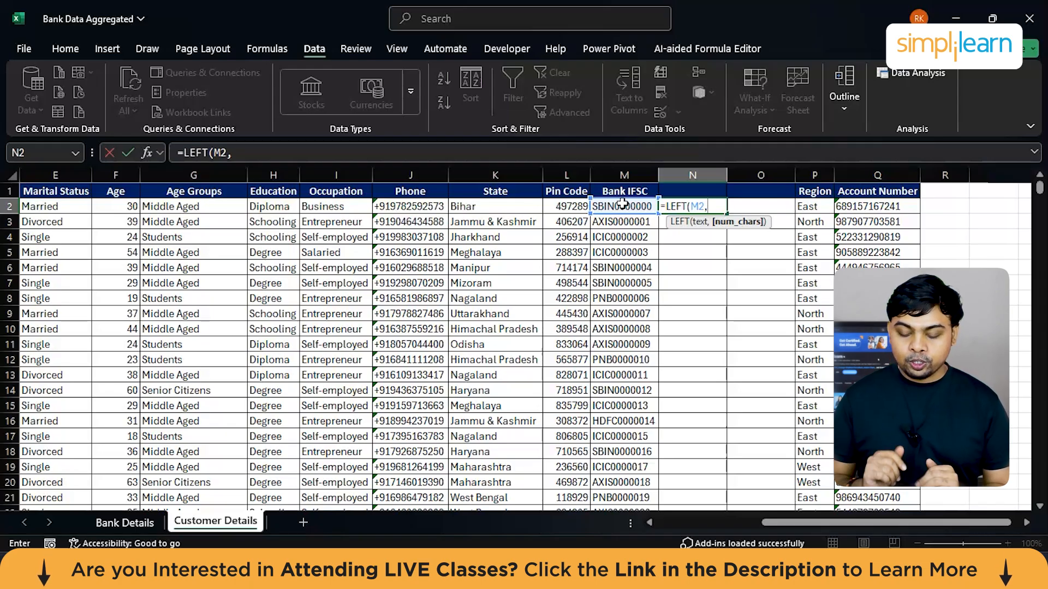
text(4)
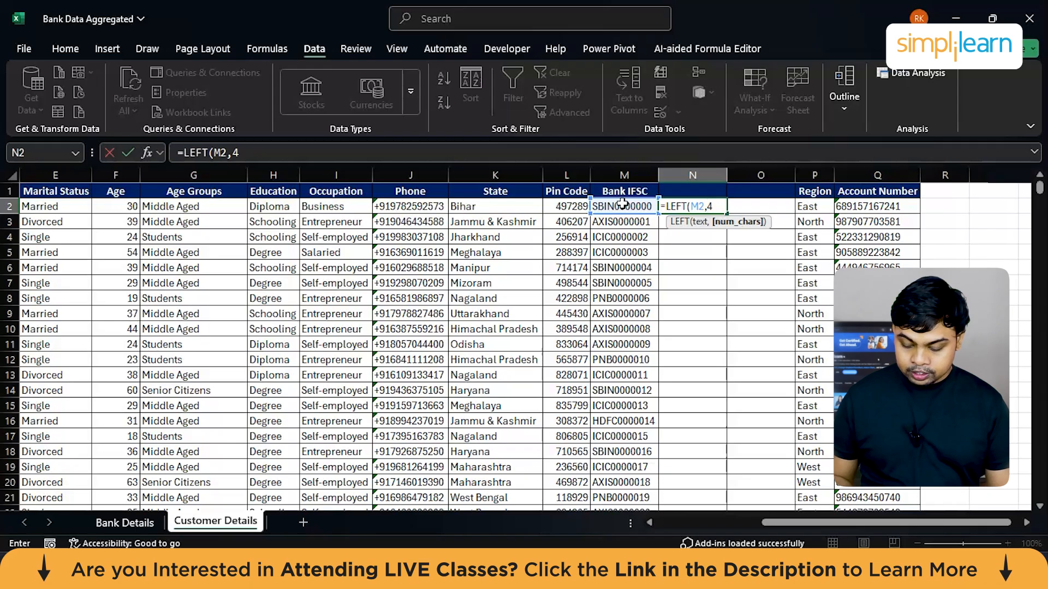
key(Return)
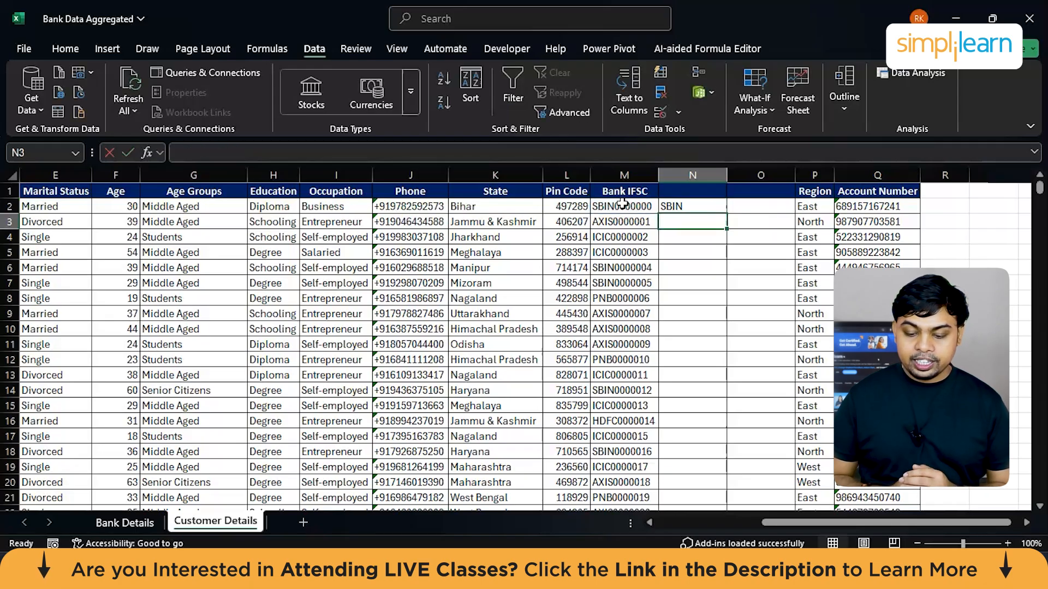
click(741, 206)
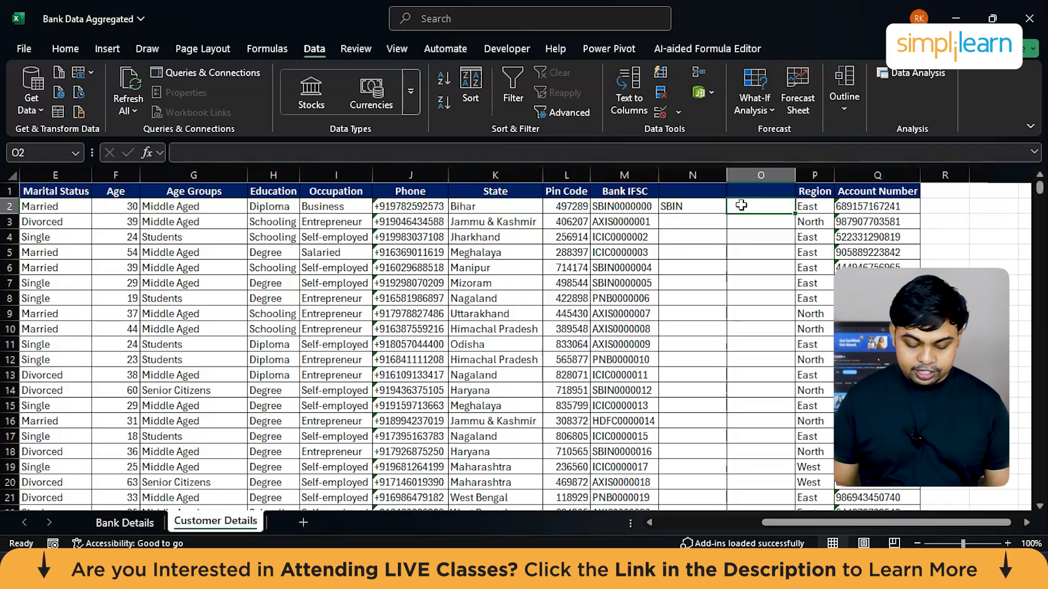
text(i)
key(BackSpace)
key(Tab)
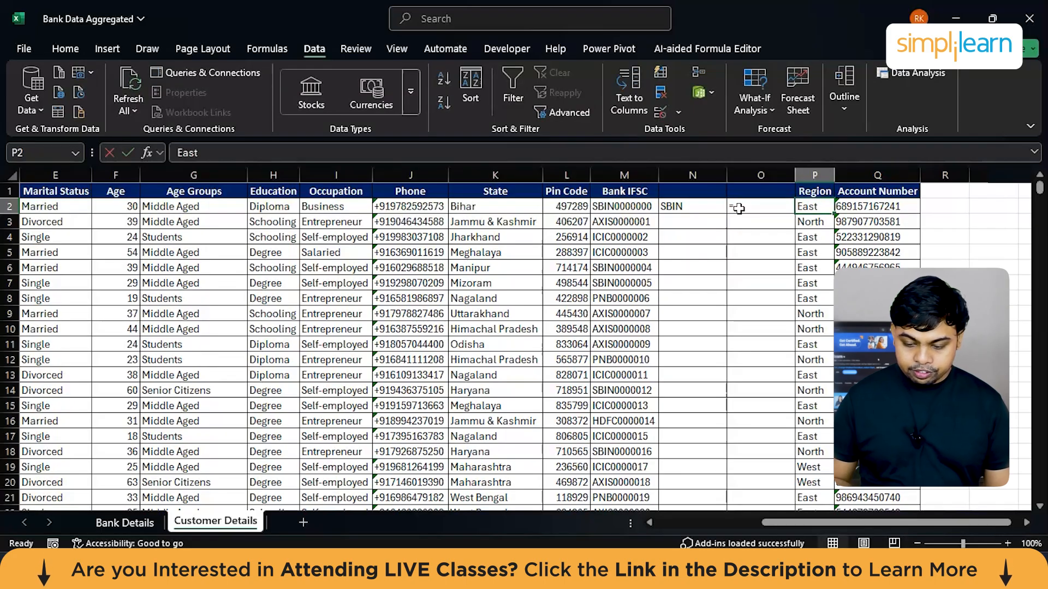
Step: Begin an IF formula in O2 that returns "State Bank of India" when N2 equals "SBIN"
click(741, 206)
text(=IF()
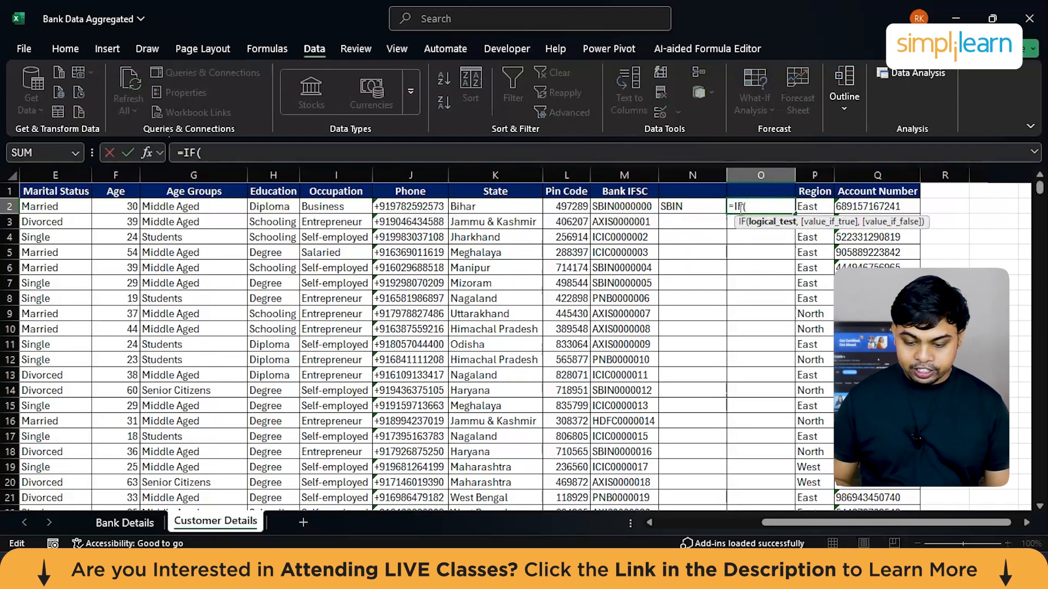
click(694, 206)
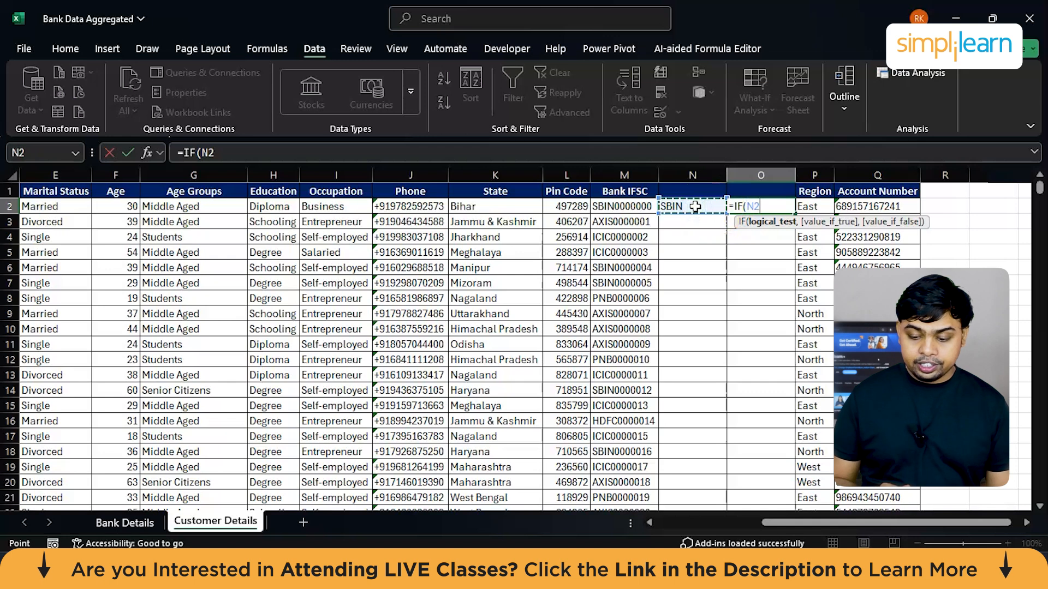
text(=")
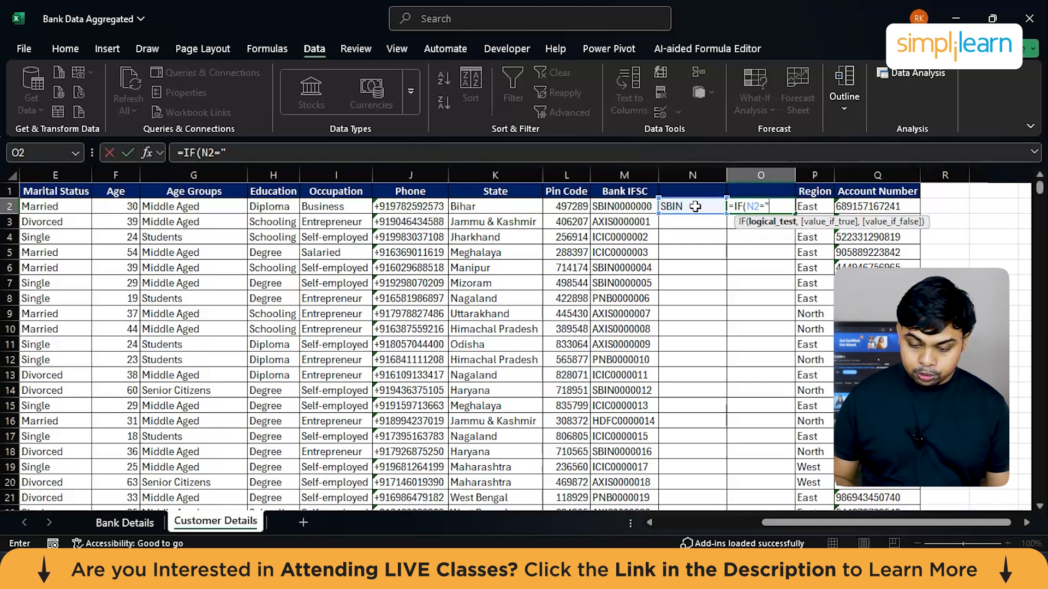
text(SBIN)
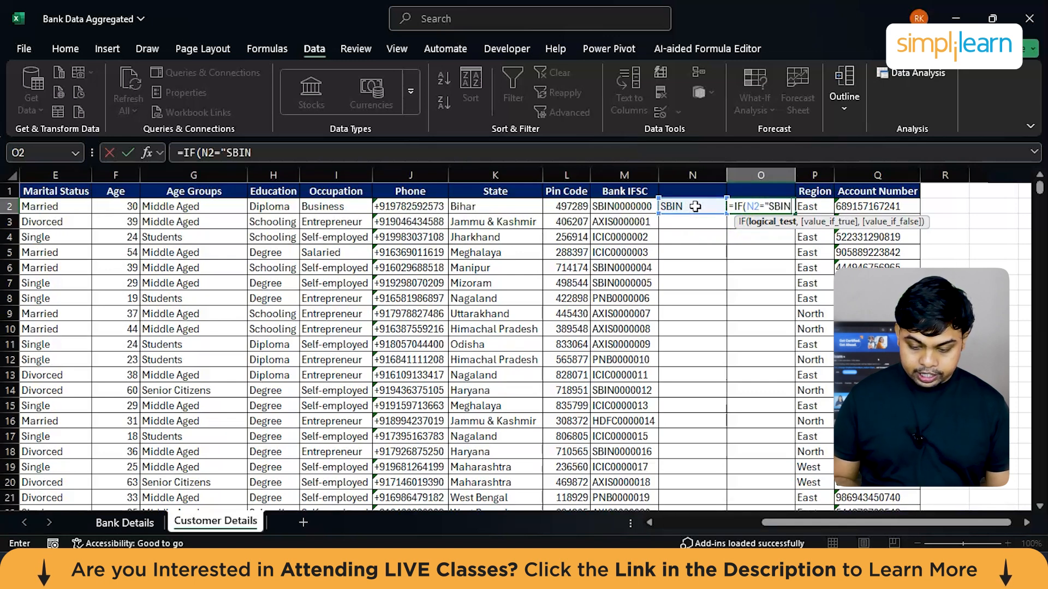
text(","S)
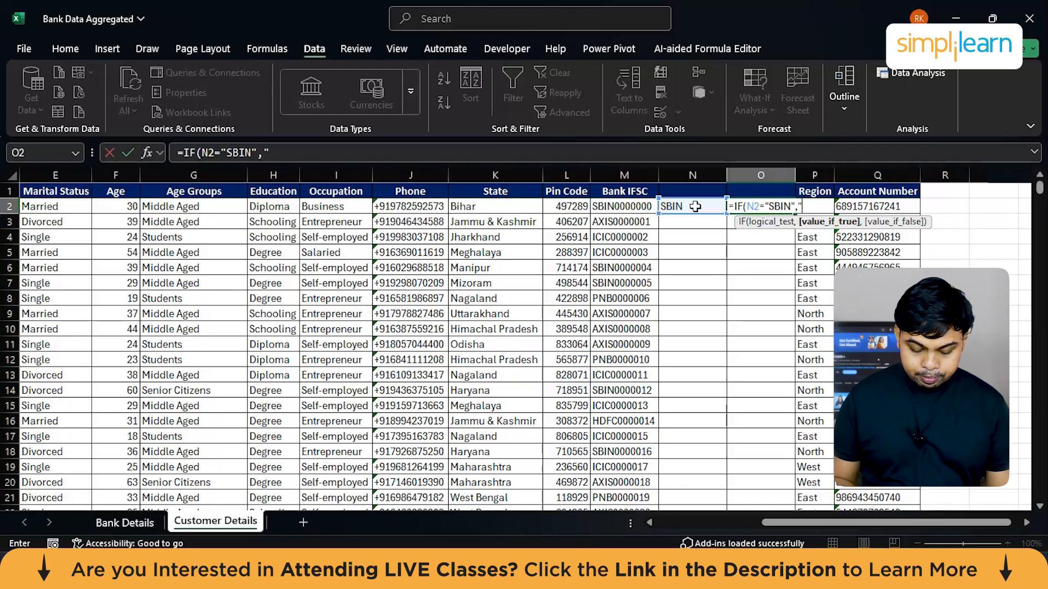
text(tate)
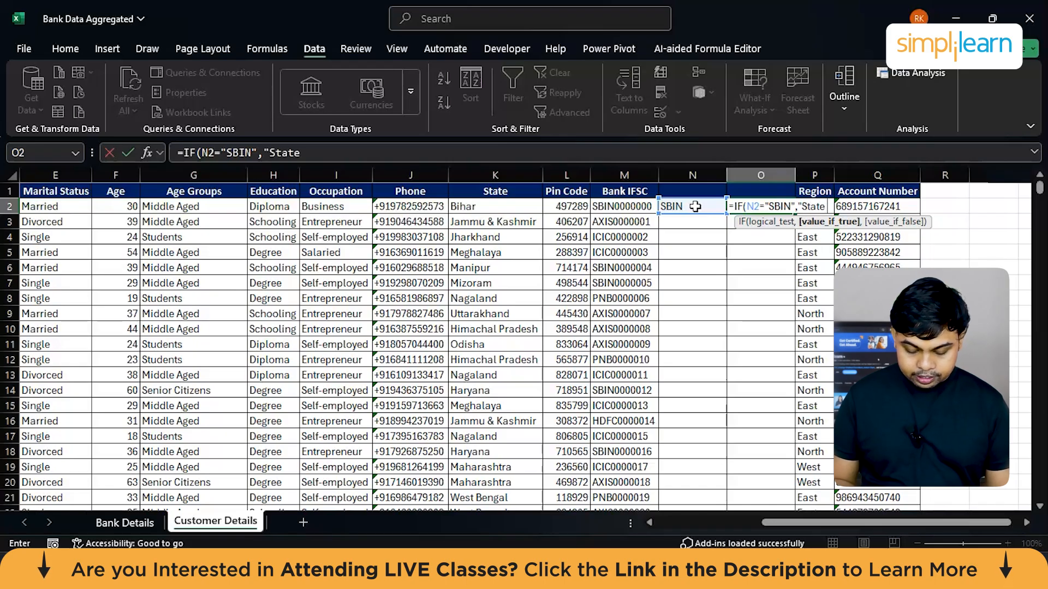
text( Bank of)
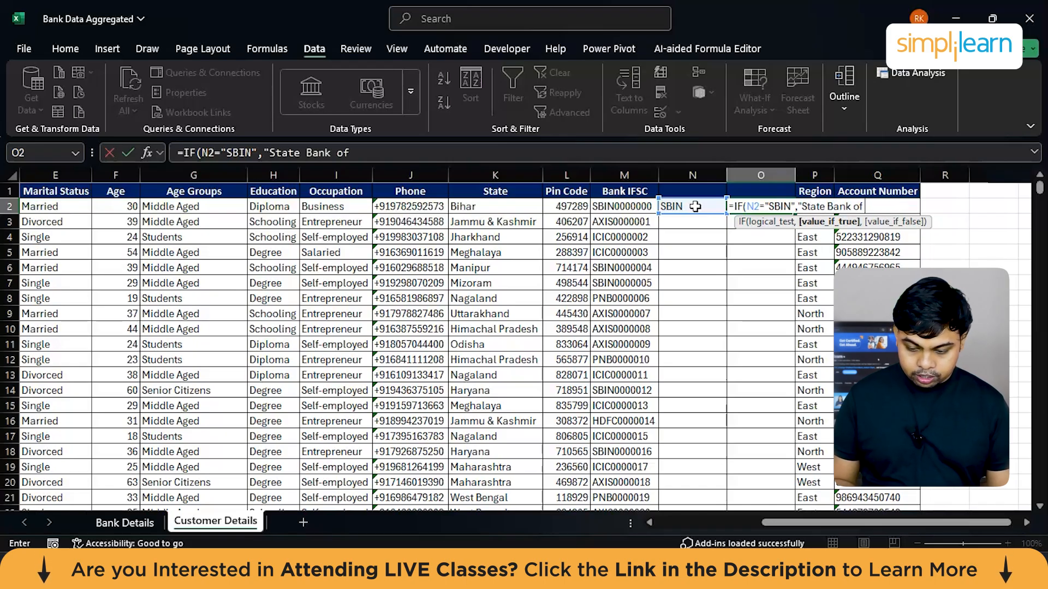
text( India",)
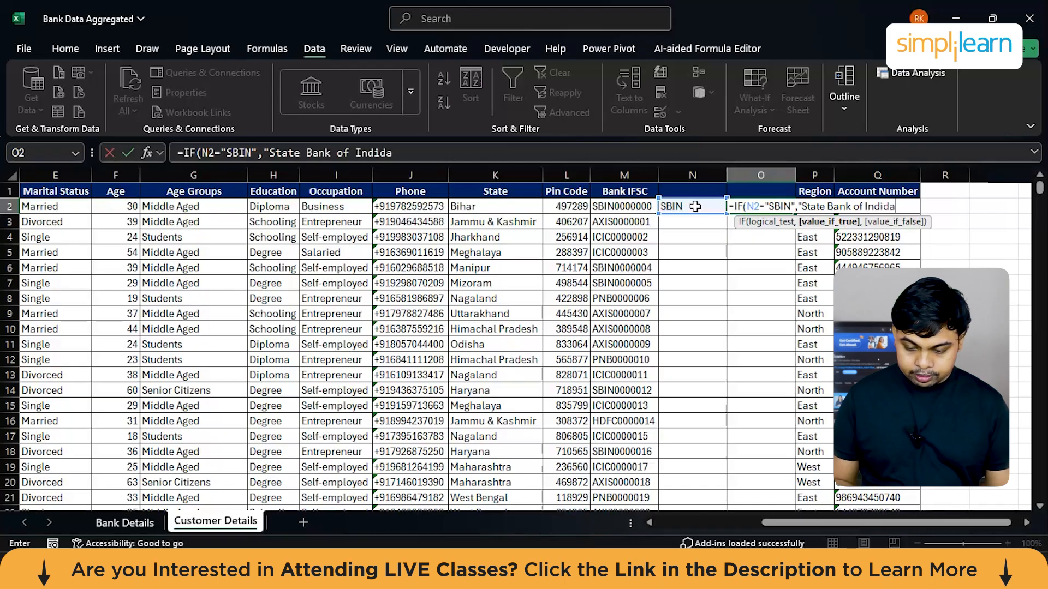
text( IF()
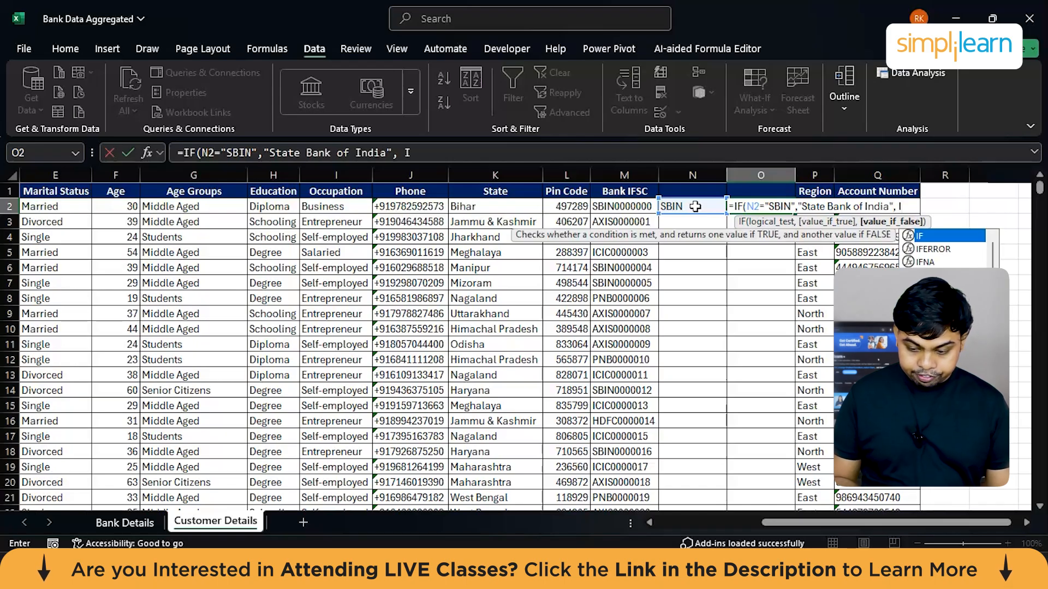
Step: Nest a second IF in the O2 formula that returns "Axis Bank" when N2 equals "AXIS"
click(689, 206)
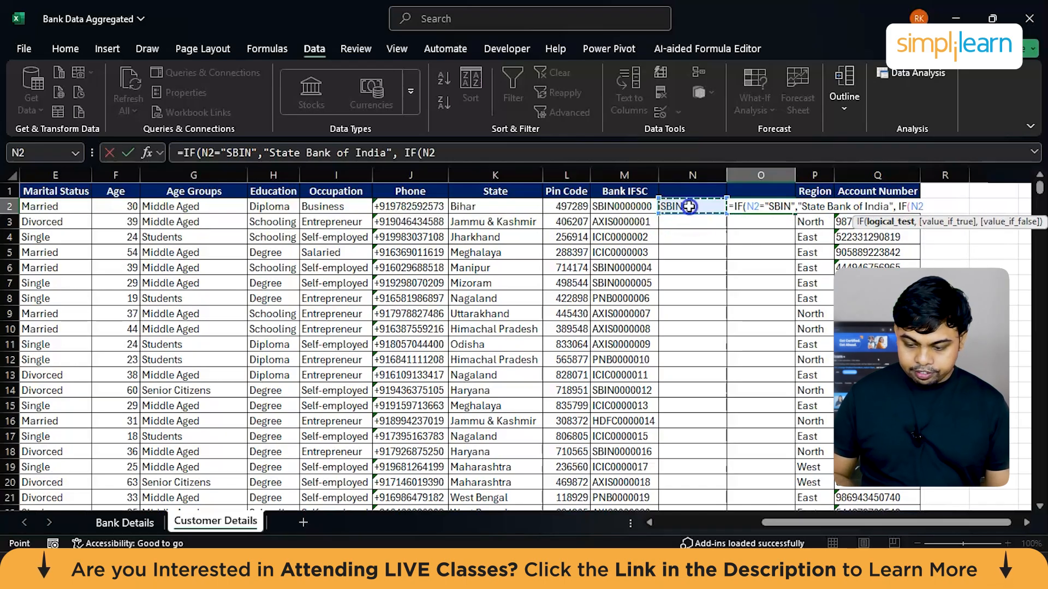
text(="AXIX)
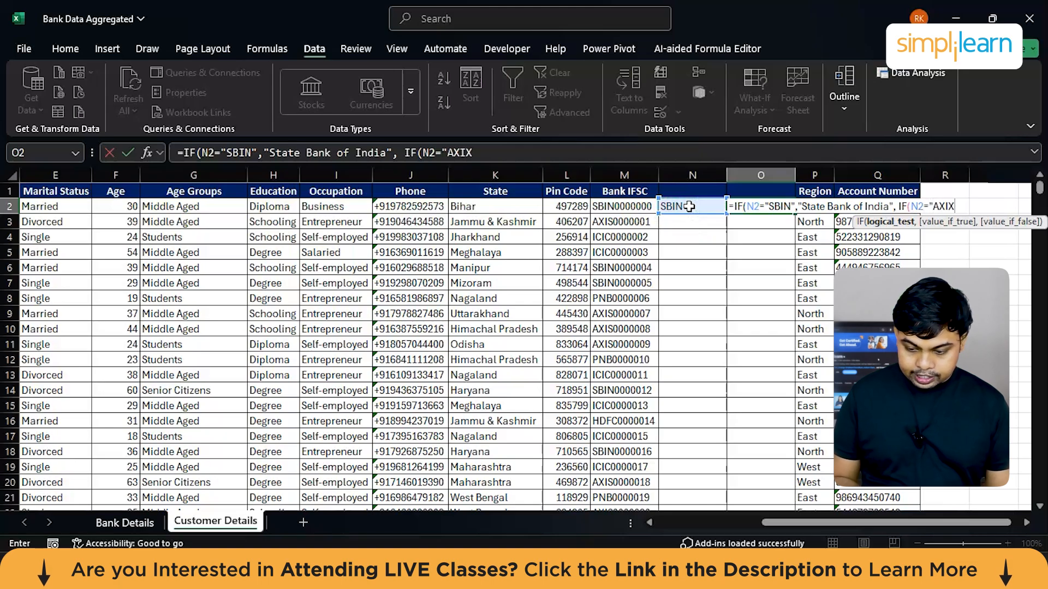
key(BackSpace)
text(S",)
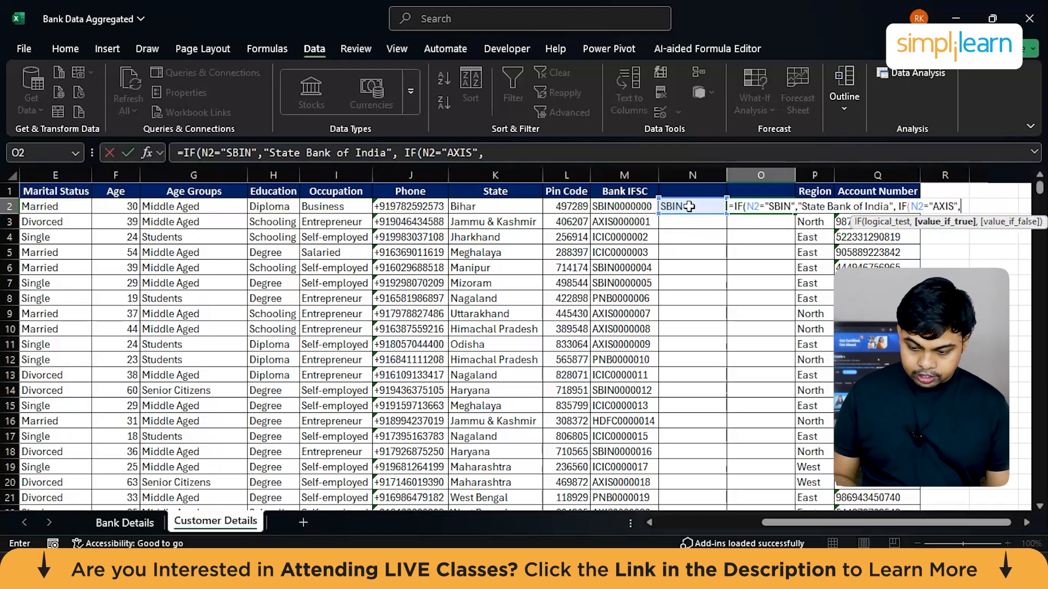
text("Axis Bank",IF()
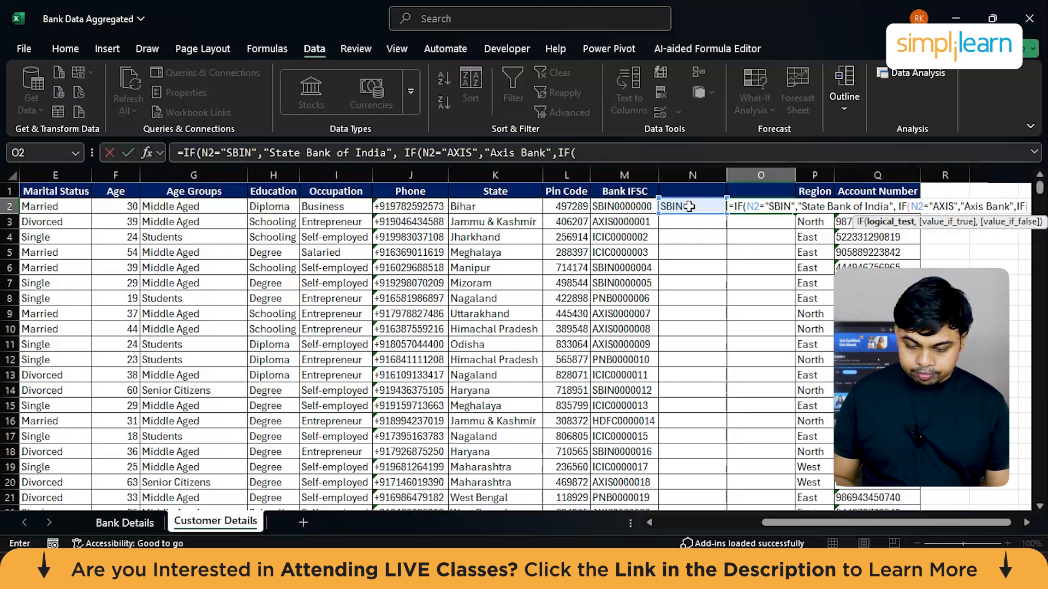
Step: Fill the third nested IF in the O2 formula to return "HDFC Bank" when N2 equals "HDFC"
click(687, 207)
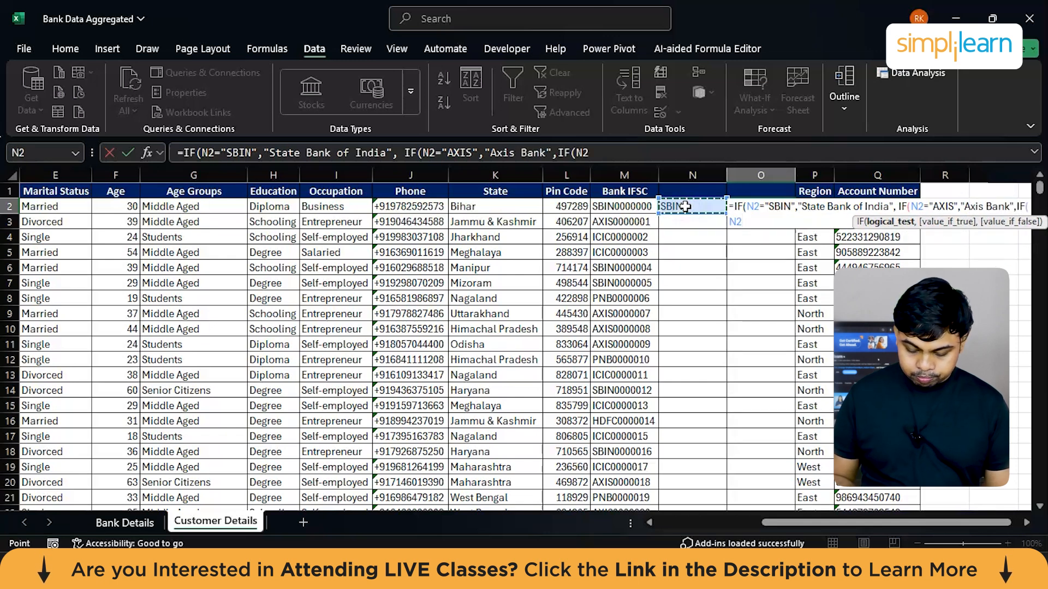
text(="H)
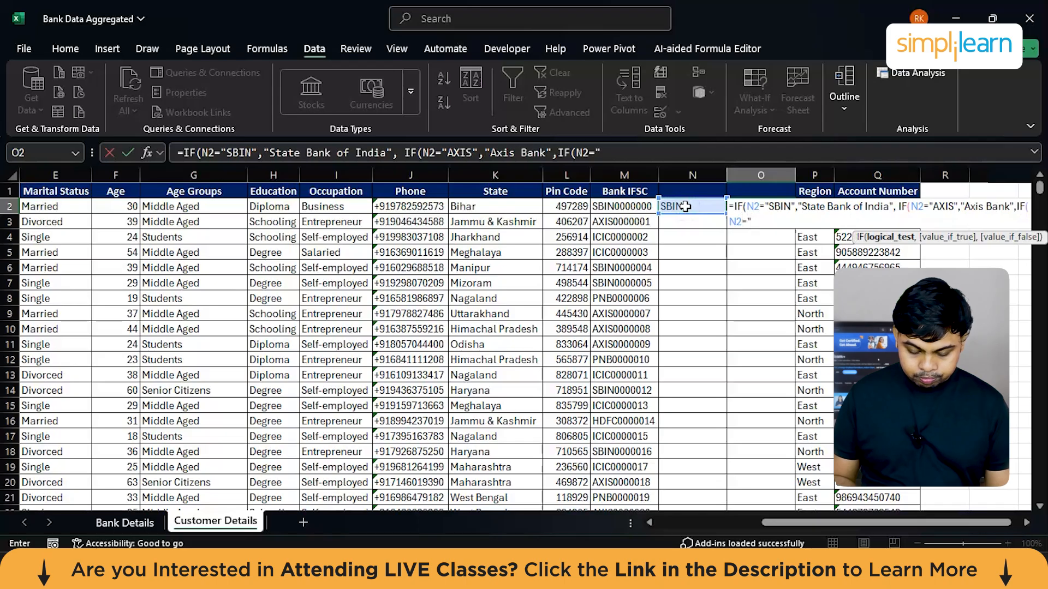
text(DFC","HDFC B)
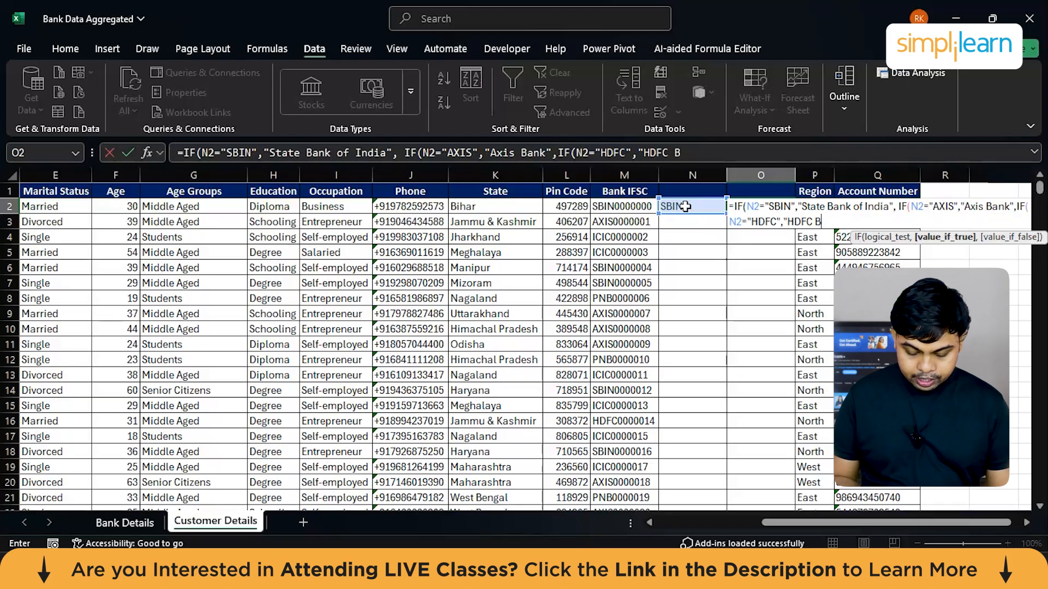
text(ank",)
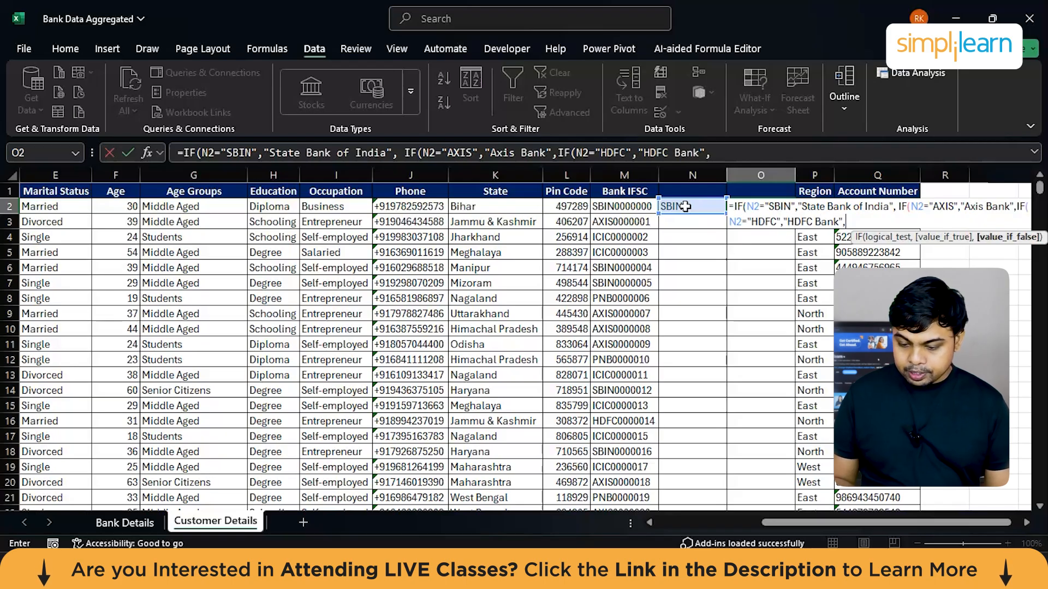
text(If)
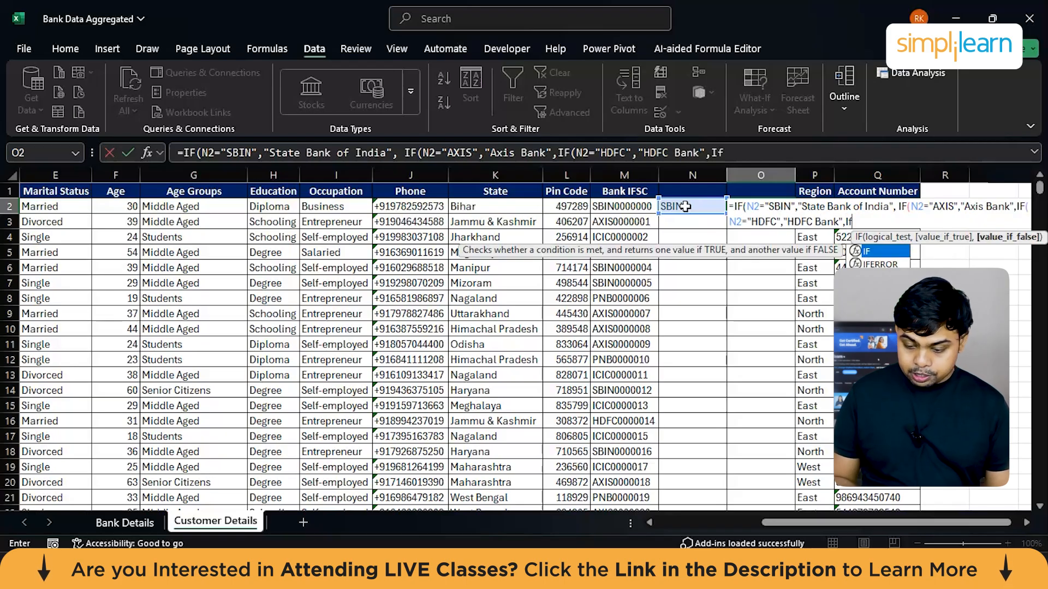
Step: Nest a fourth IF in the O2 formula that returns "Punjab National Bank" when N2 equals "PNB0"
key(Tab)
text(PNB0)
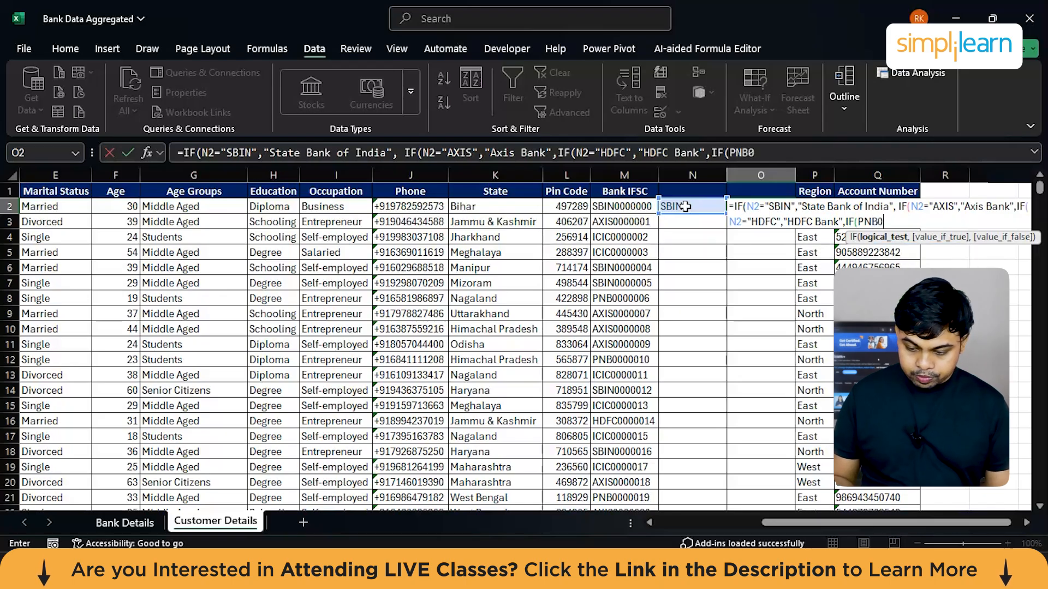
key(BackSpace)
key(BackSpace)
key(BackSpace)
key(BackSpace)
click(678, 207)
text(="PNB0)
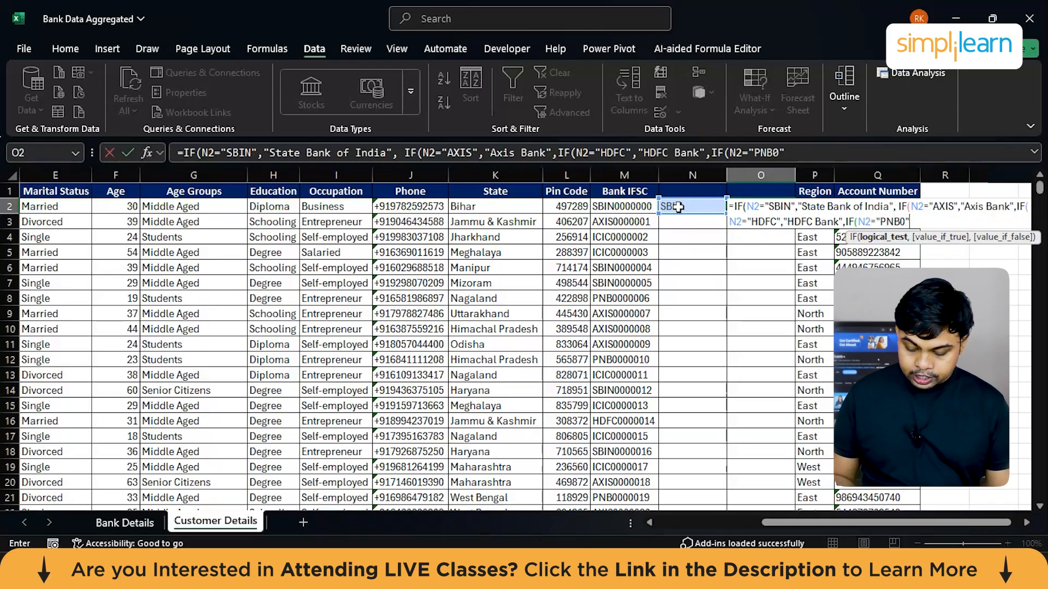
text(",)
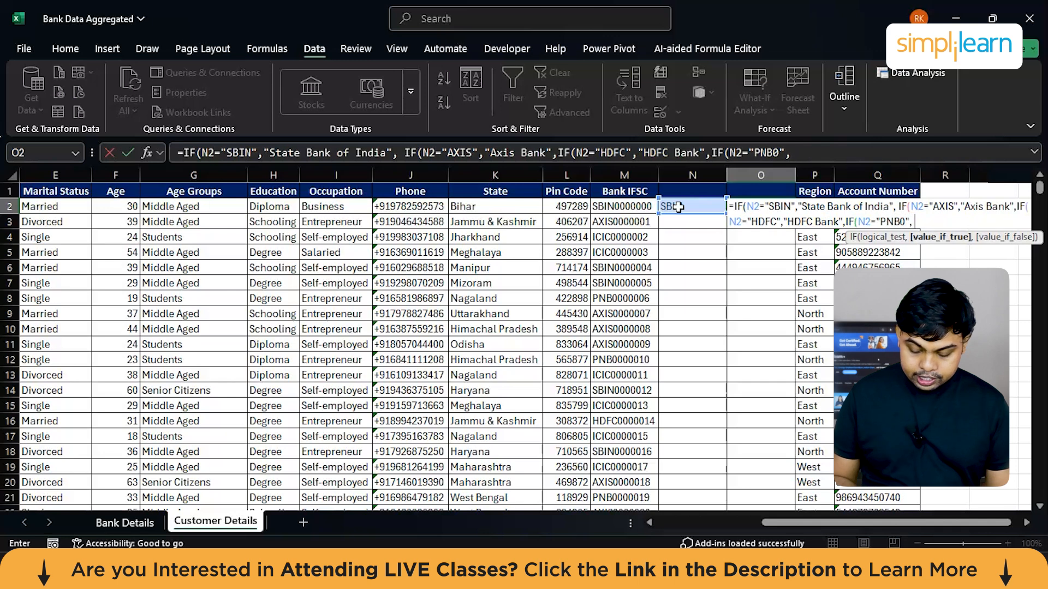
text( "Punb)
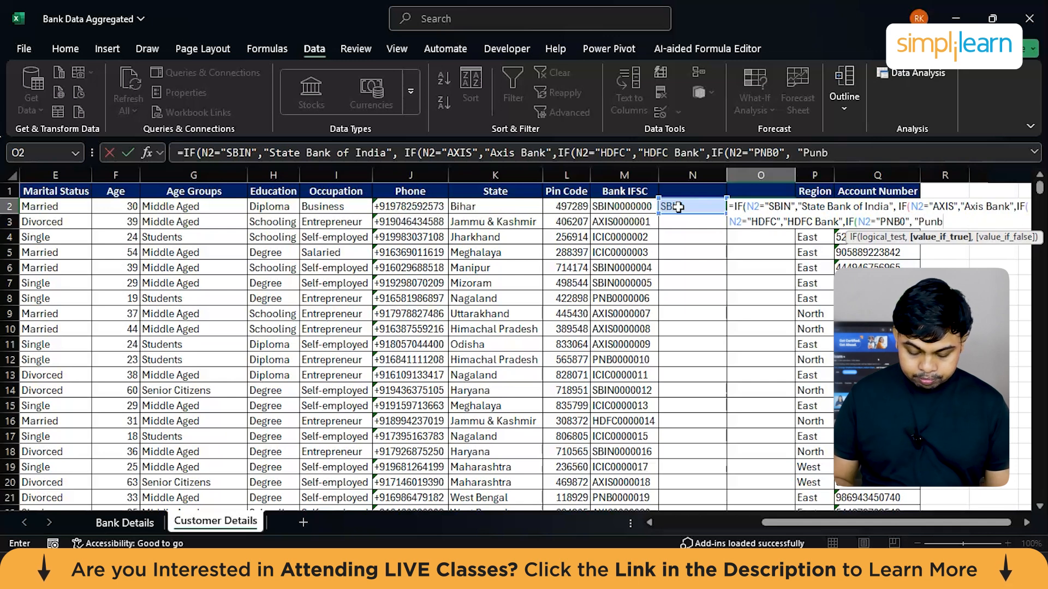
key(BackSpace)
text(jab National Bank",)
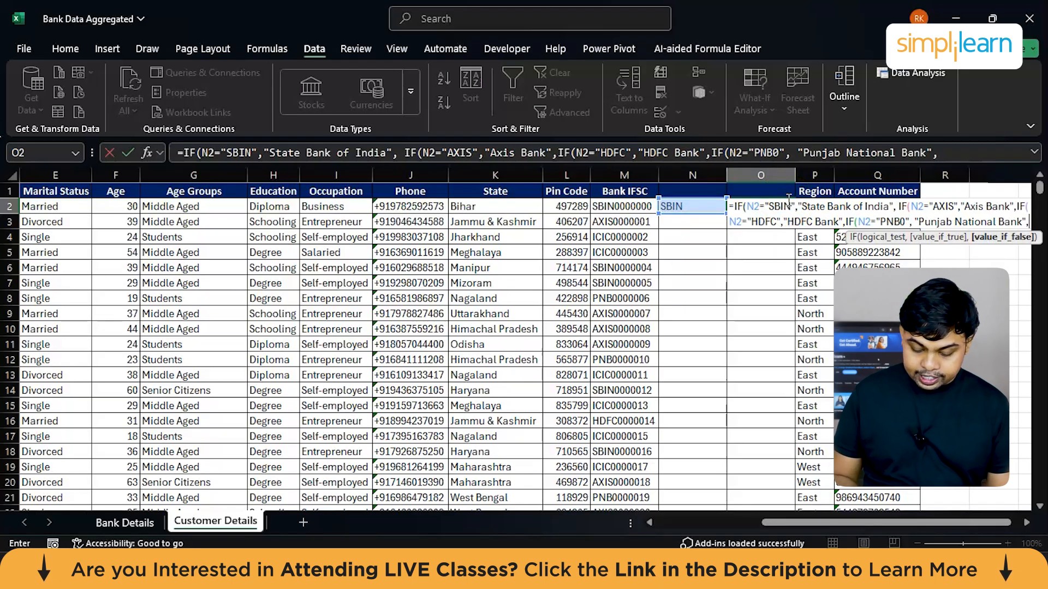
Step: Nest a fifth IF in the O2 formula that returns "ICICI Bank" when N2 equals "ICIC"
text(IF()
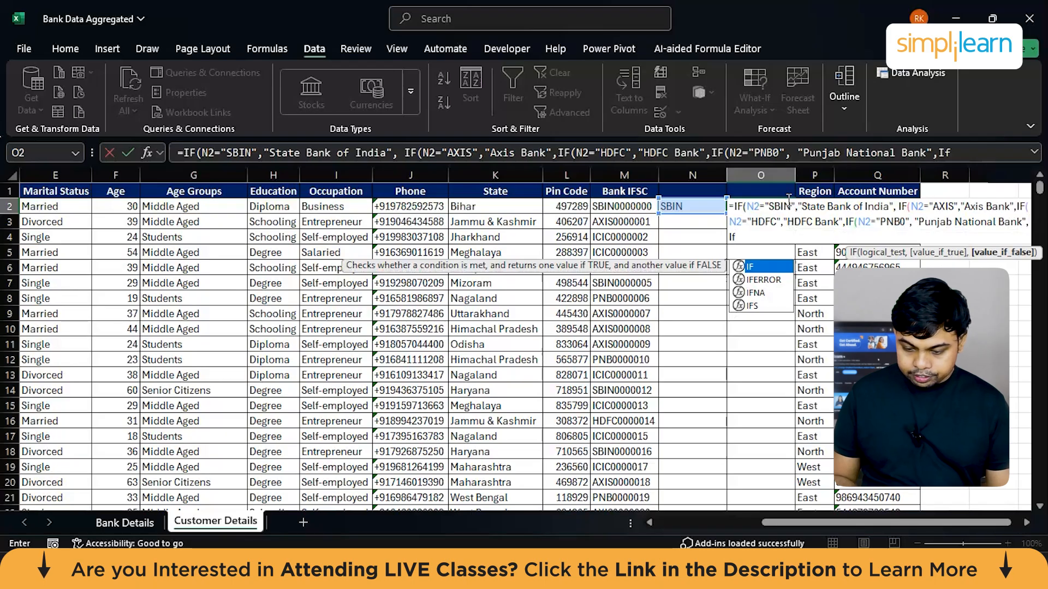
click(692, 209)
text(=)
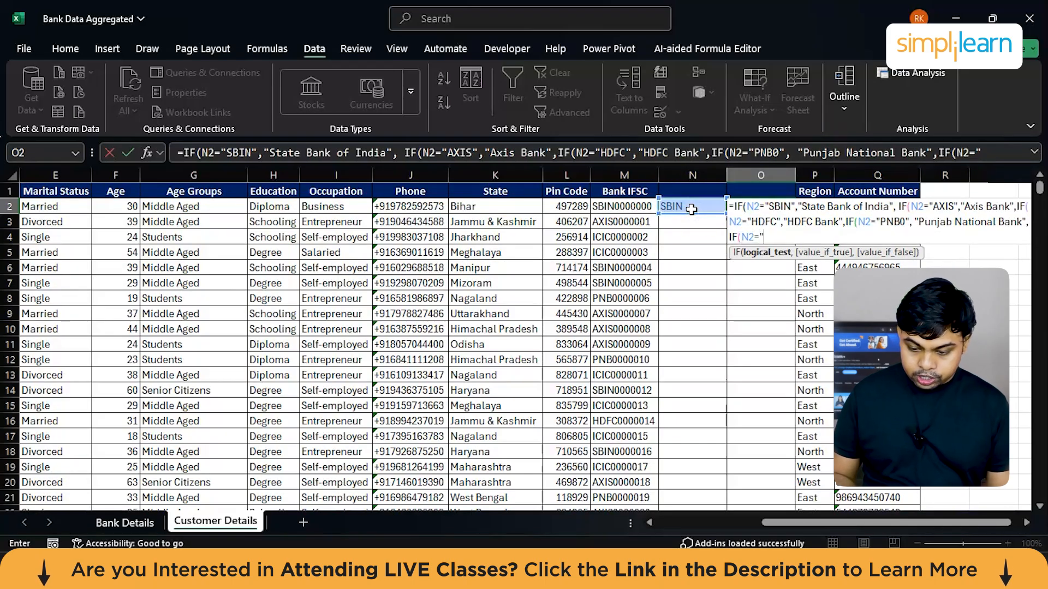
text("ICIC)
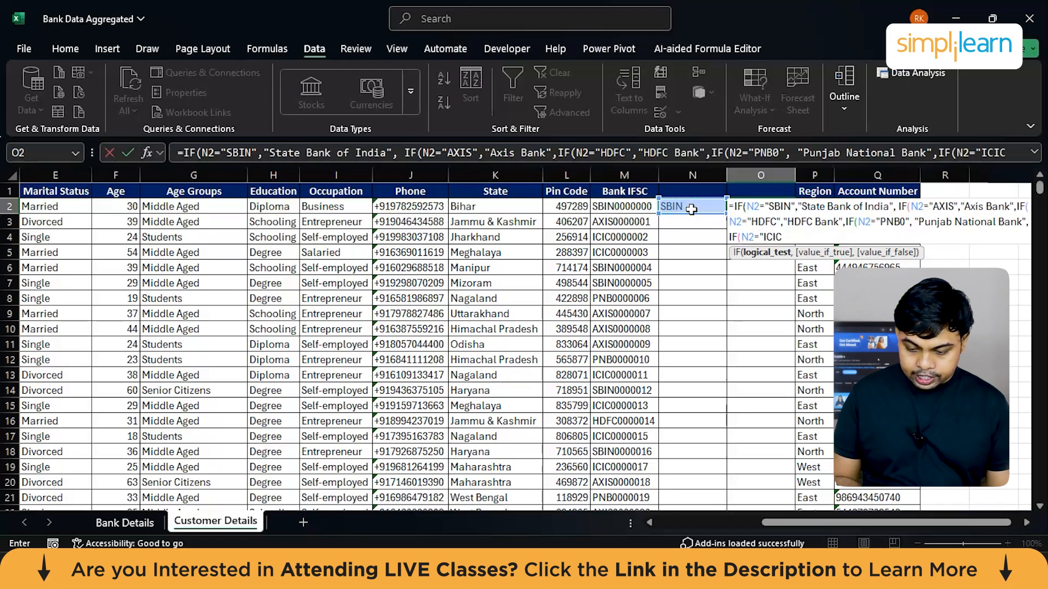
text(",")
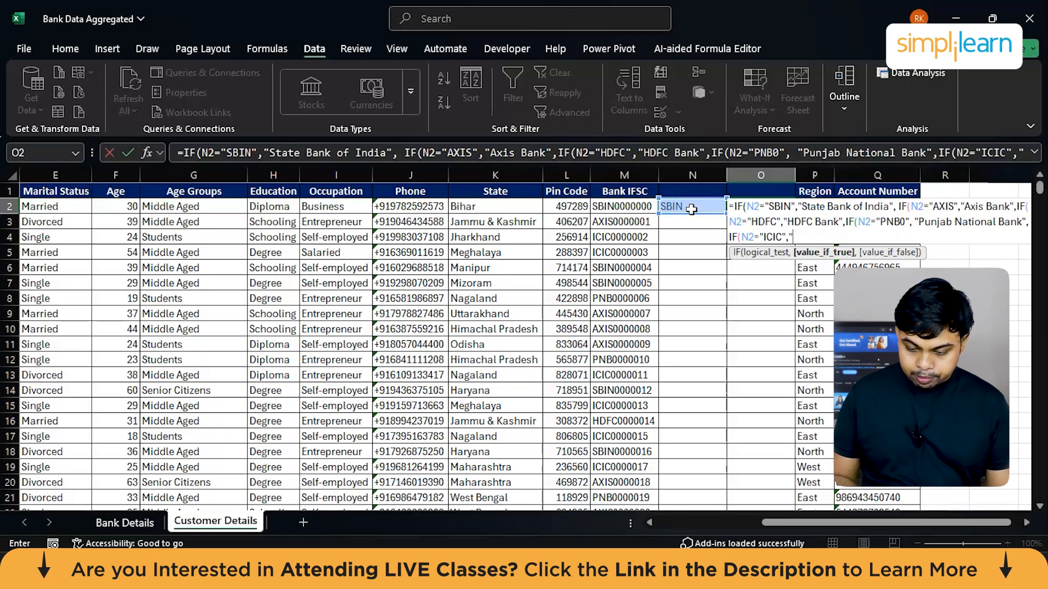
text(ICIC)
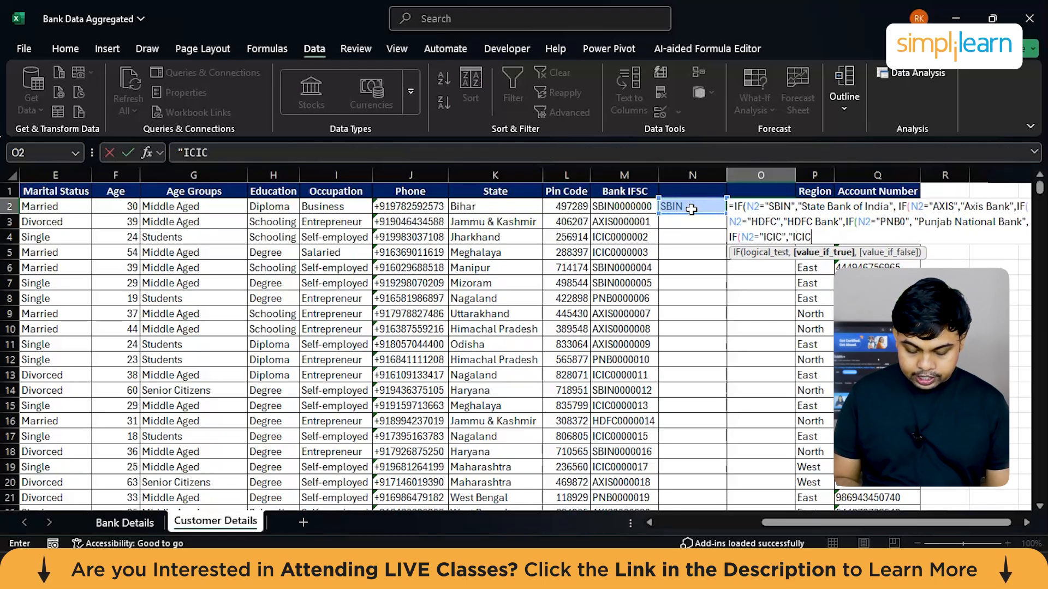
text(I Bank")
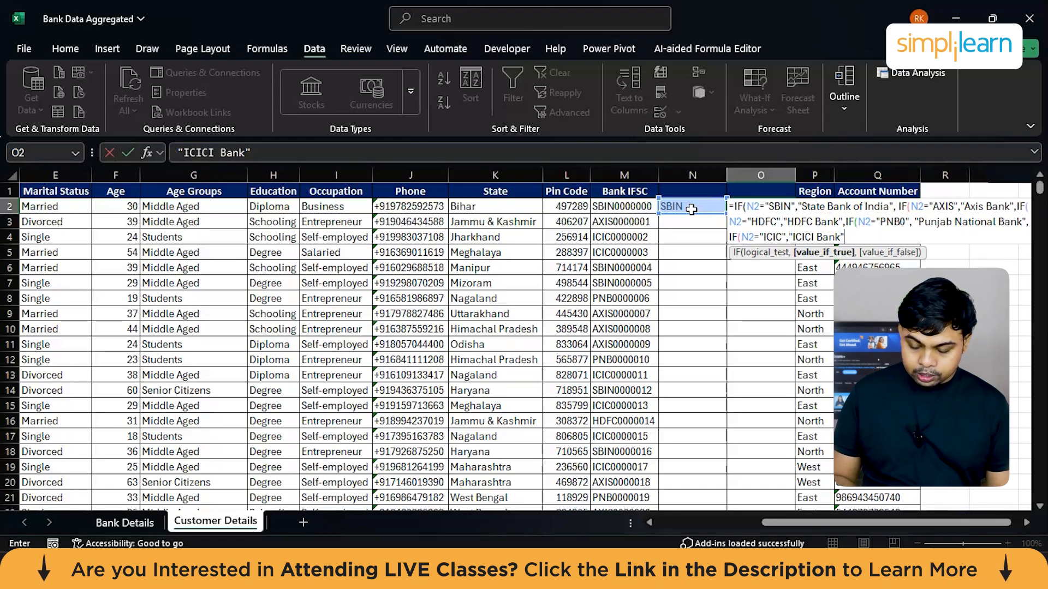
text())
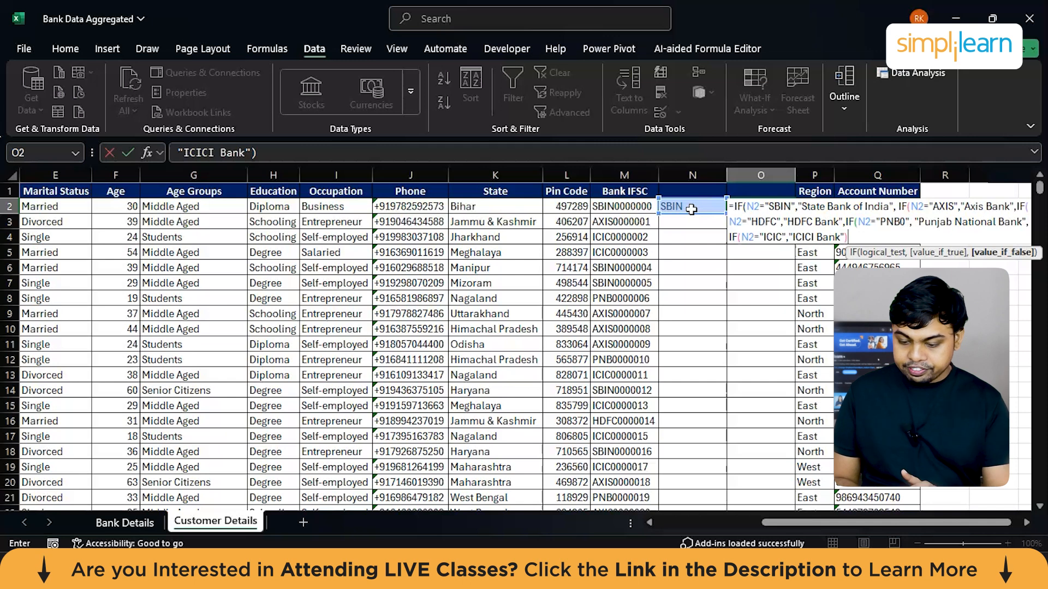
text()))
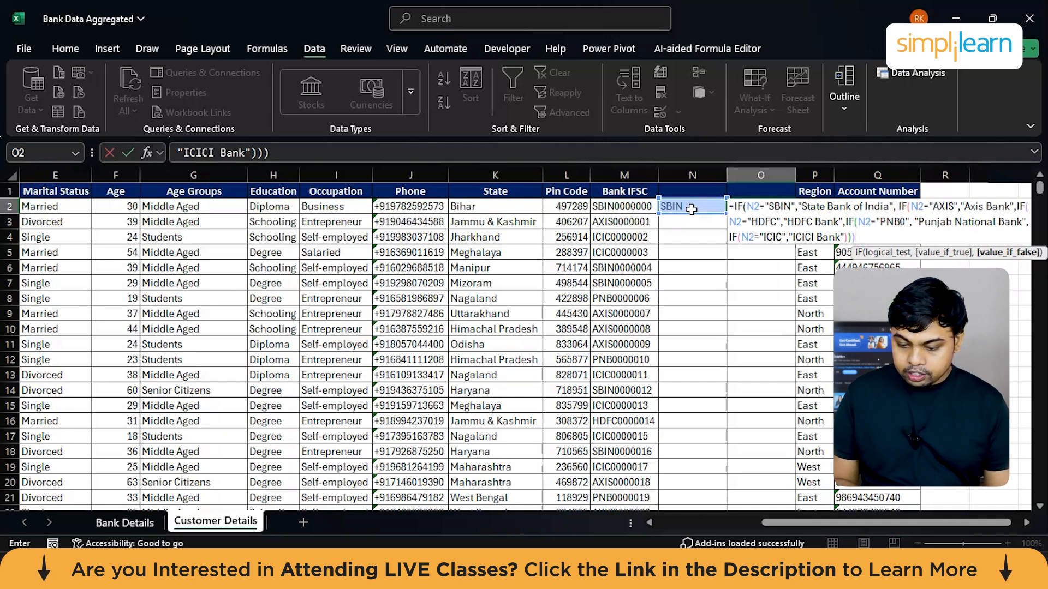
text()))
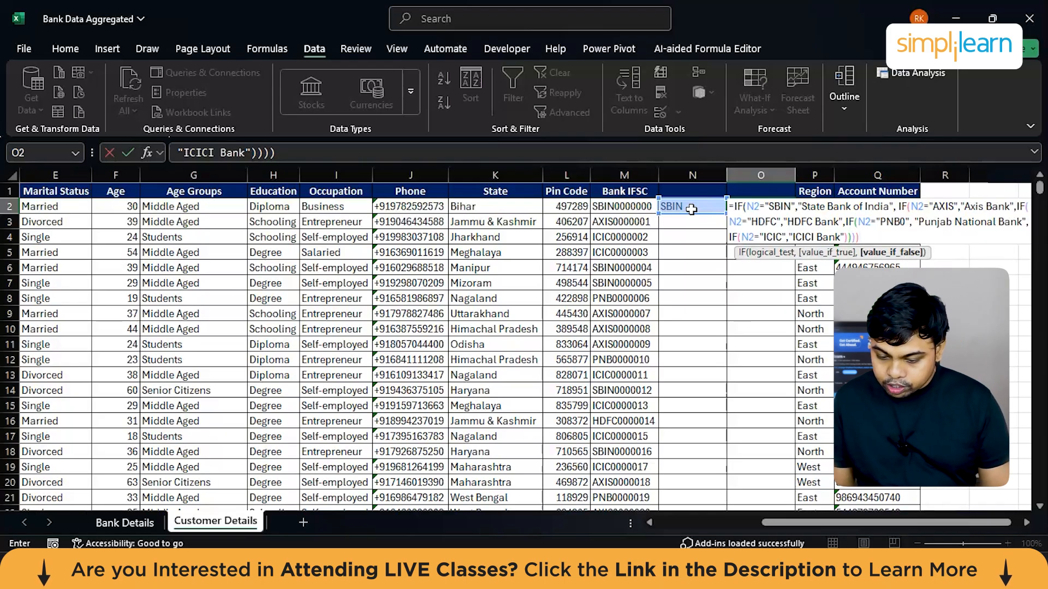
text())
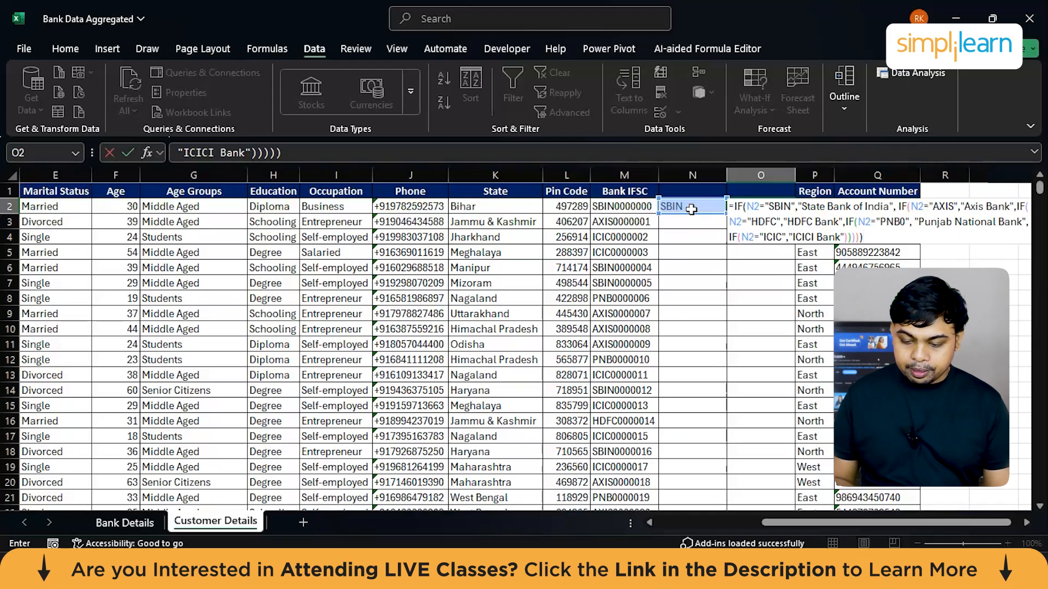
Step: Close all five nested IFs to complete the O2 formula, and fit column O's width to its contents
key(Return)
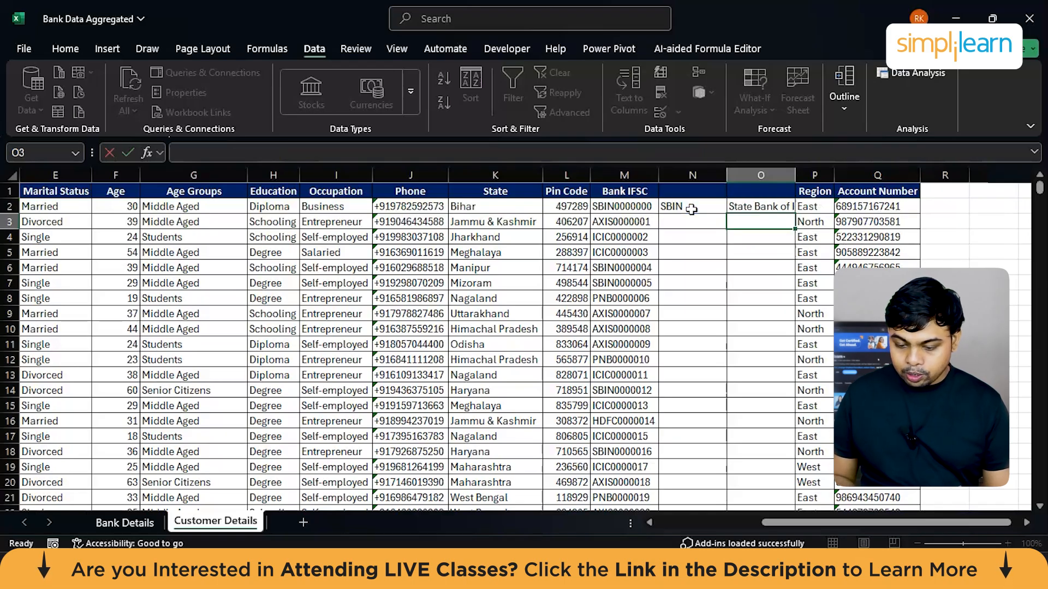
double_click(798, 168)
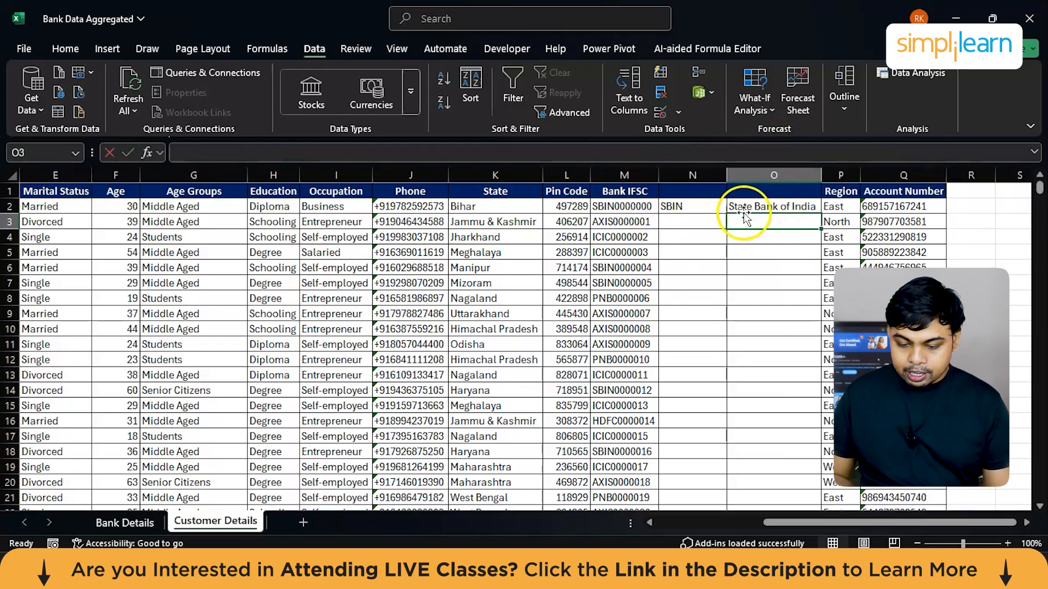
Step: Fill the N2 prefix formula and the O2 bank name formula down their columns to the last data row
click(706, 206)
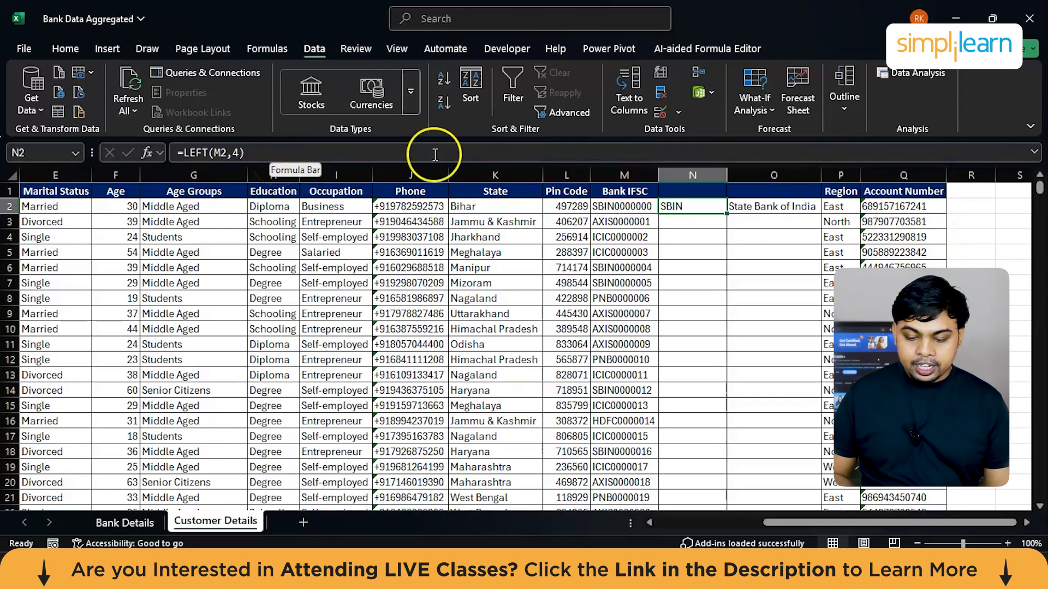
click(759, 208)
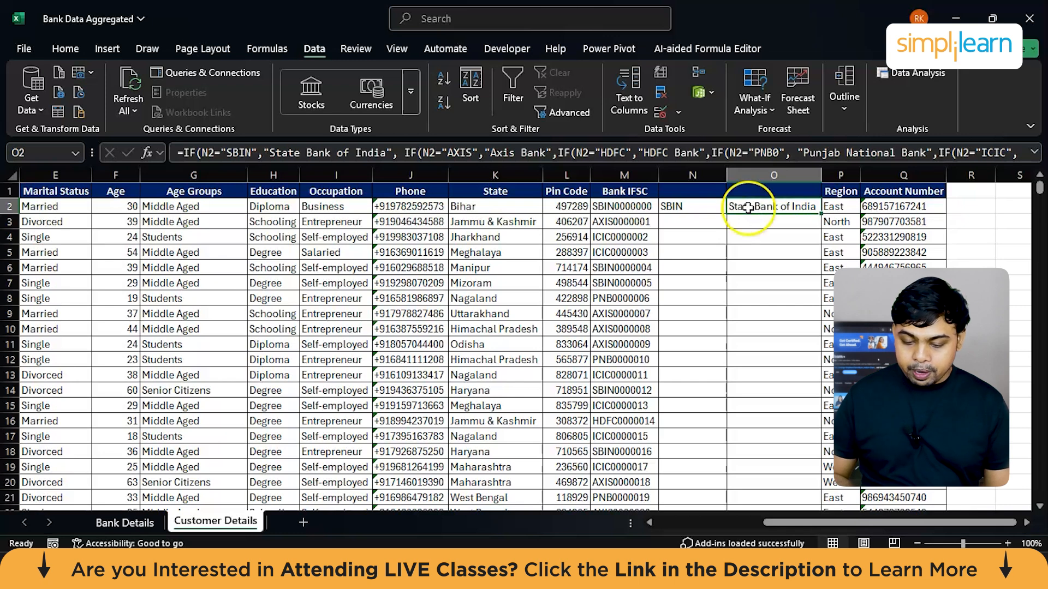
click(707, 214)
double_click(726, 213)
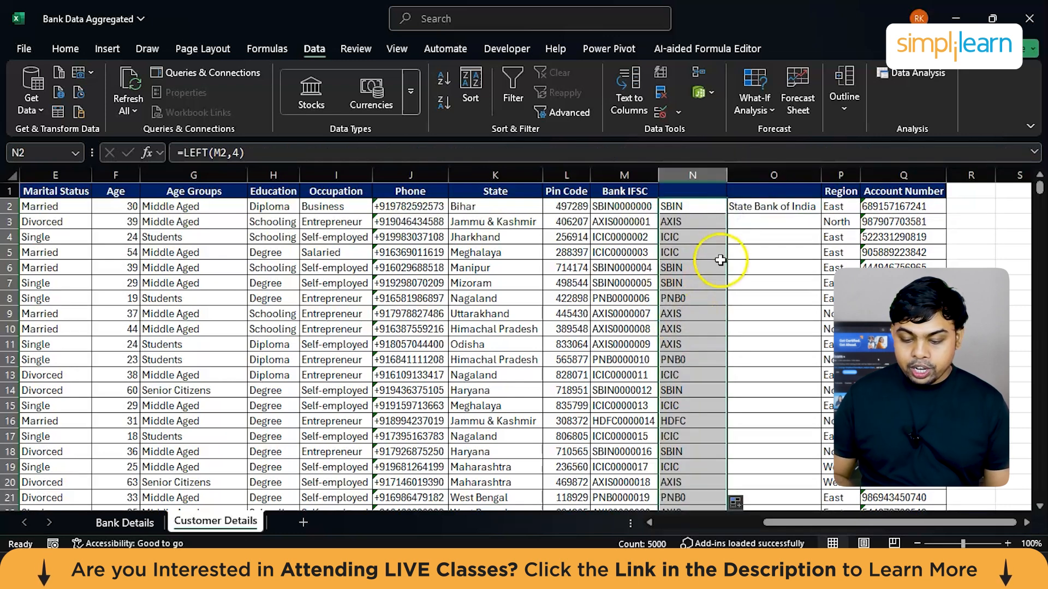
click(783, 213)
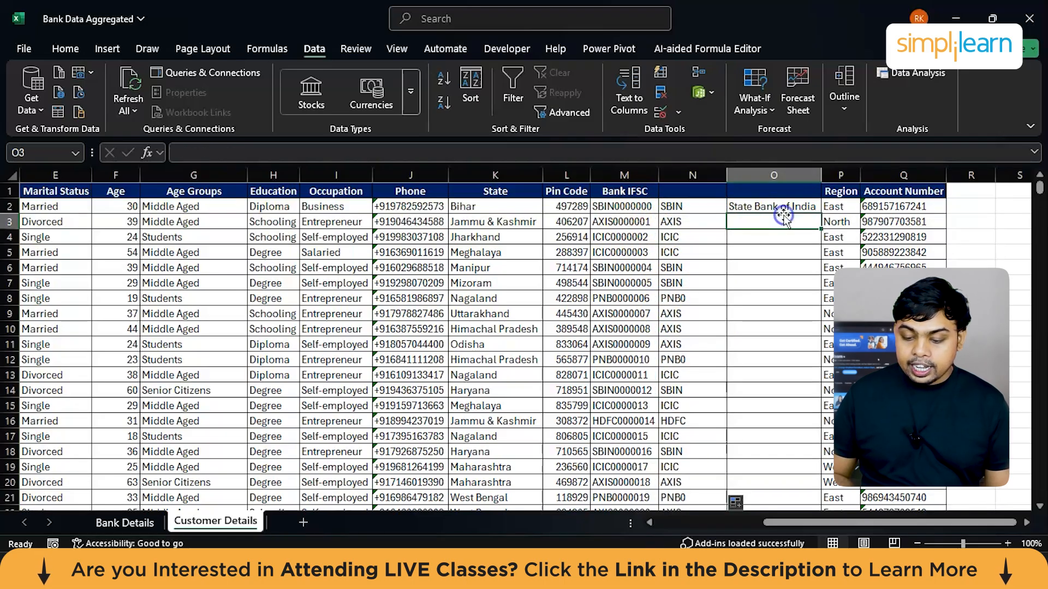
double_click(820, 214)
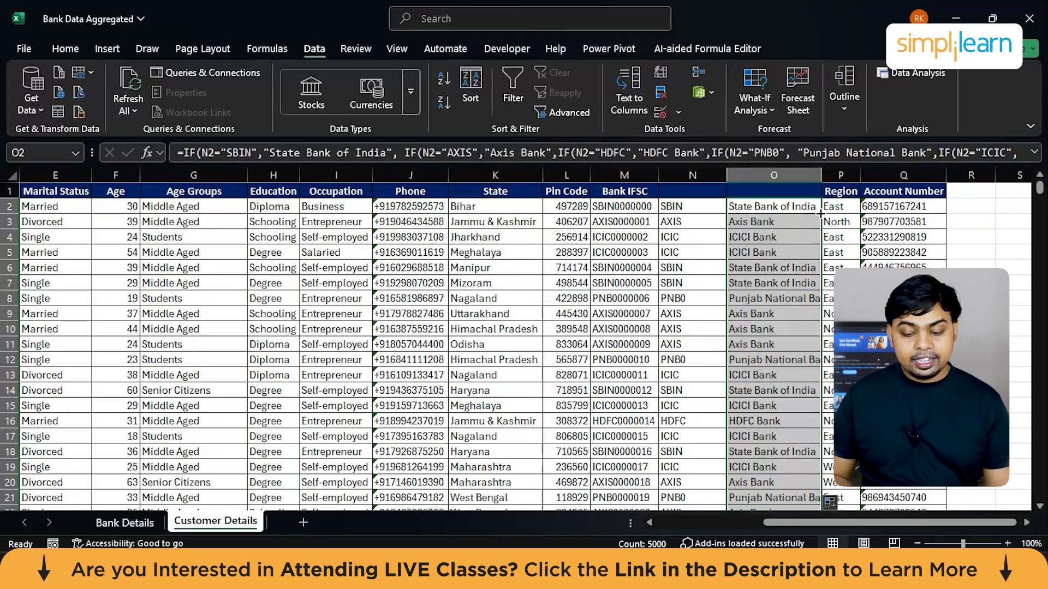
Step: Label the bank name column "Bank Name" in O1 and the prefix column "First 4 IFSC" in N1
click(739, 191)
text(Bank)
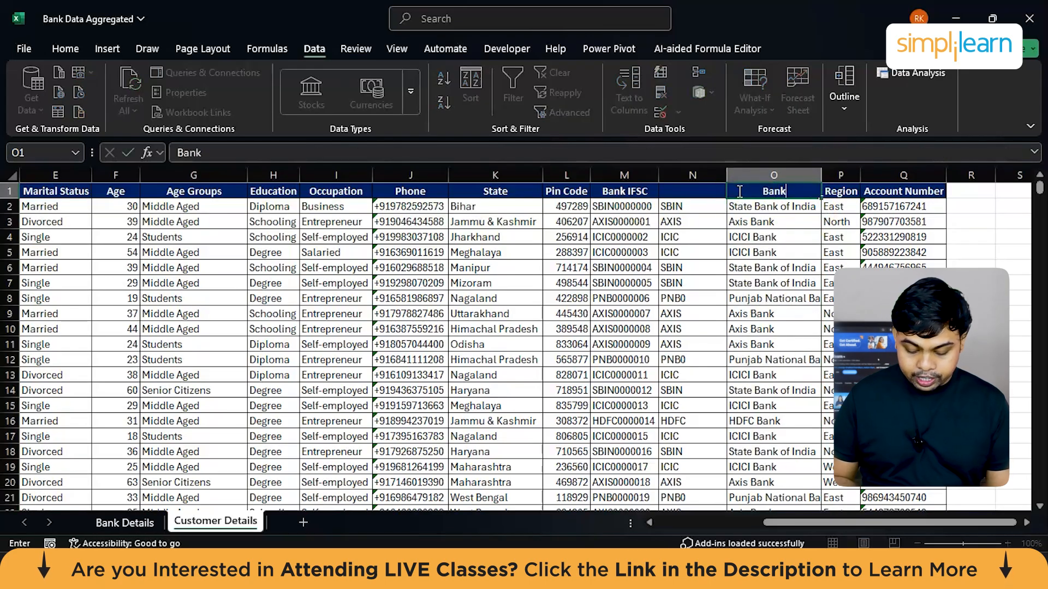
text( Name)
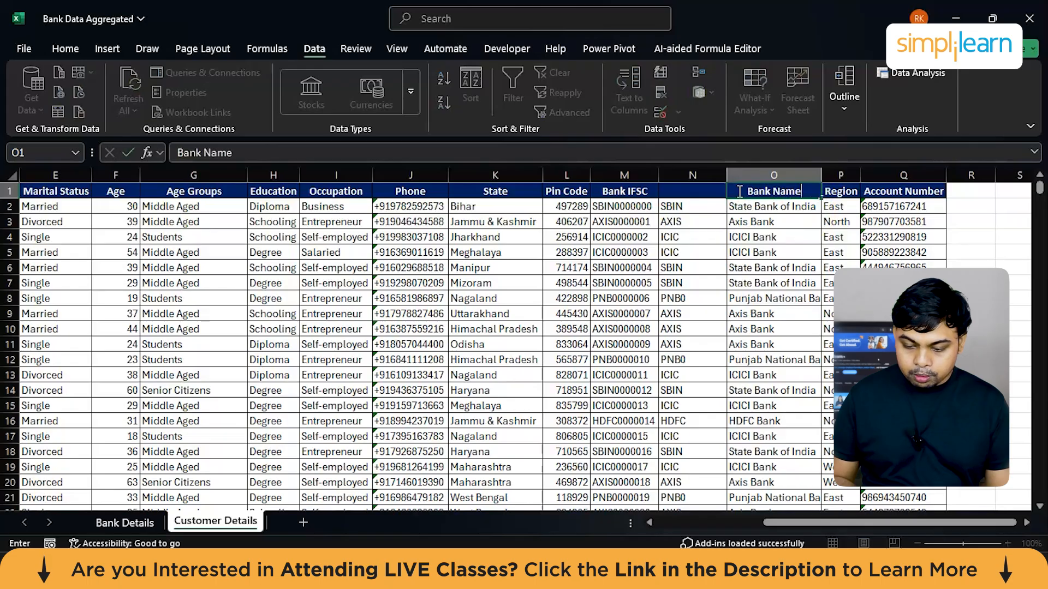
click(698, 188)
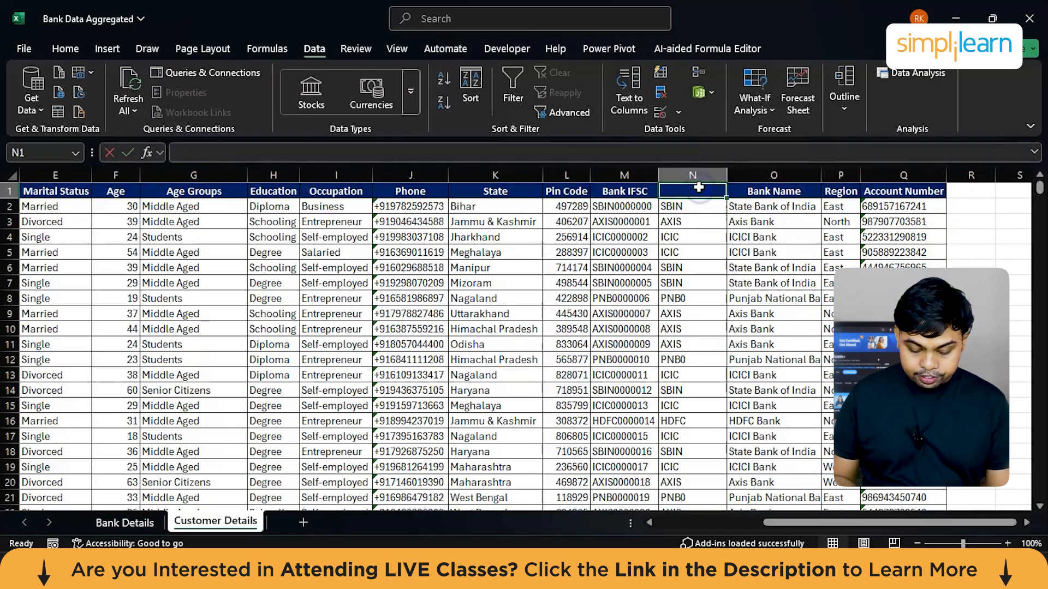
text(First 4 IS)
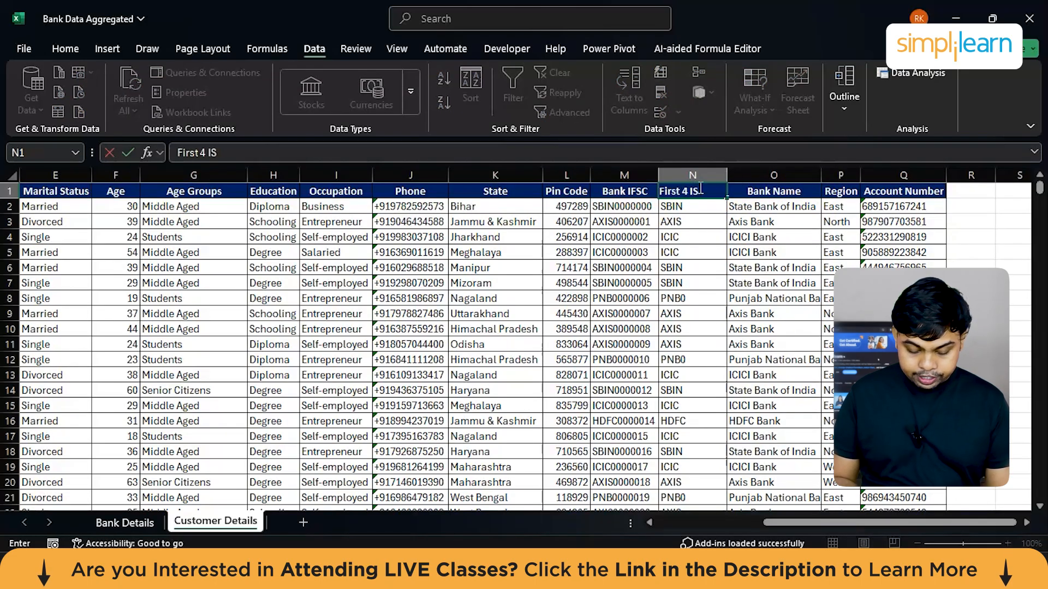
key(BackSpace)
text(FSC)
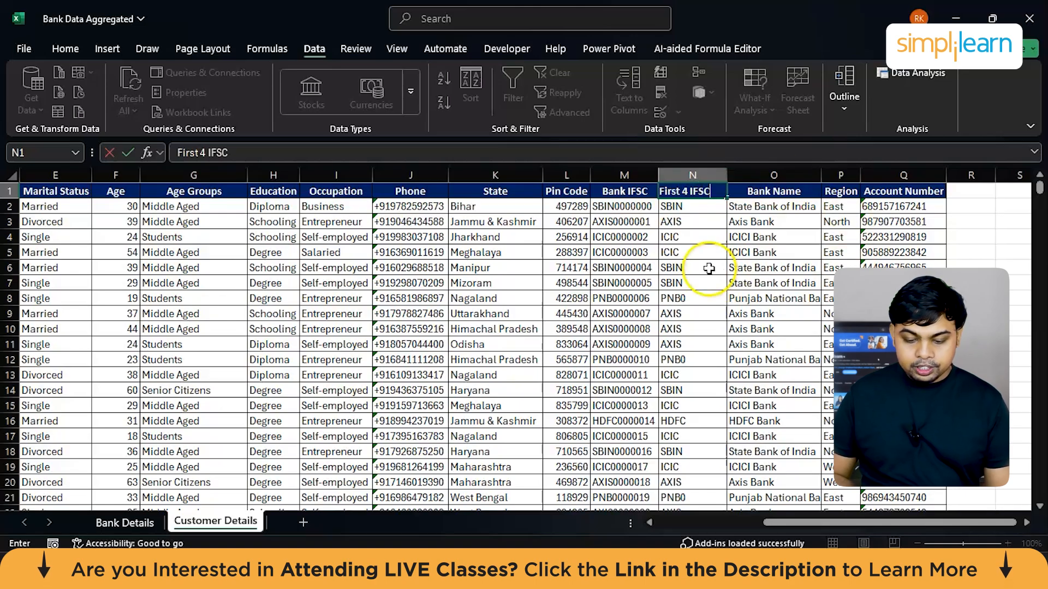
Step: Fit the Customer ID column's width to its contents
scroll(449, 280, left, 3)
scroll(449, 281, left, 3)
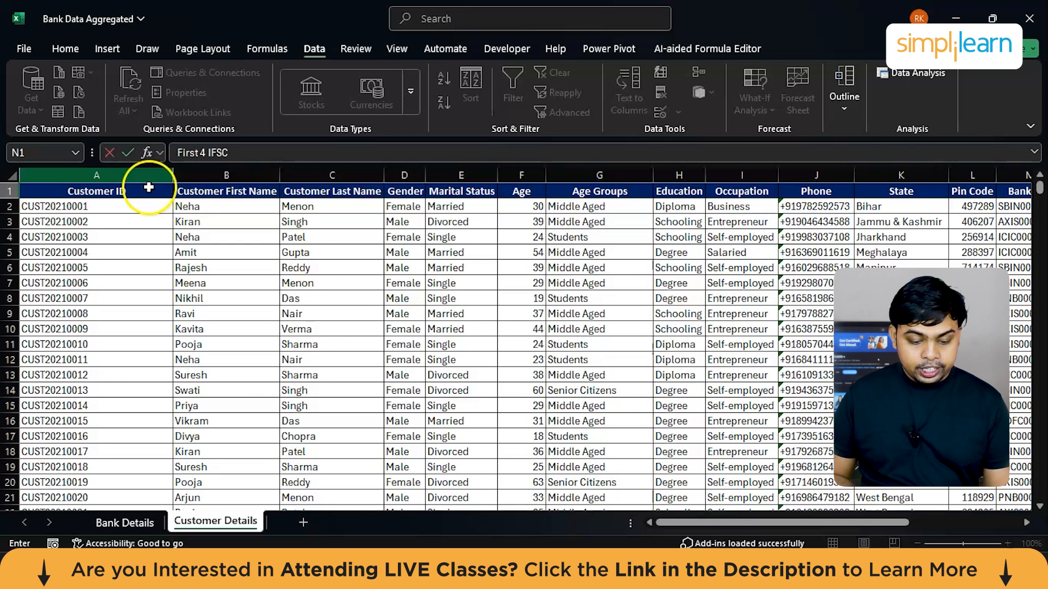
click(175, 175)
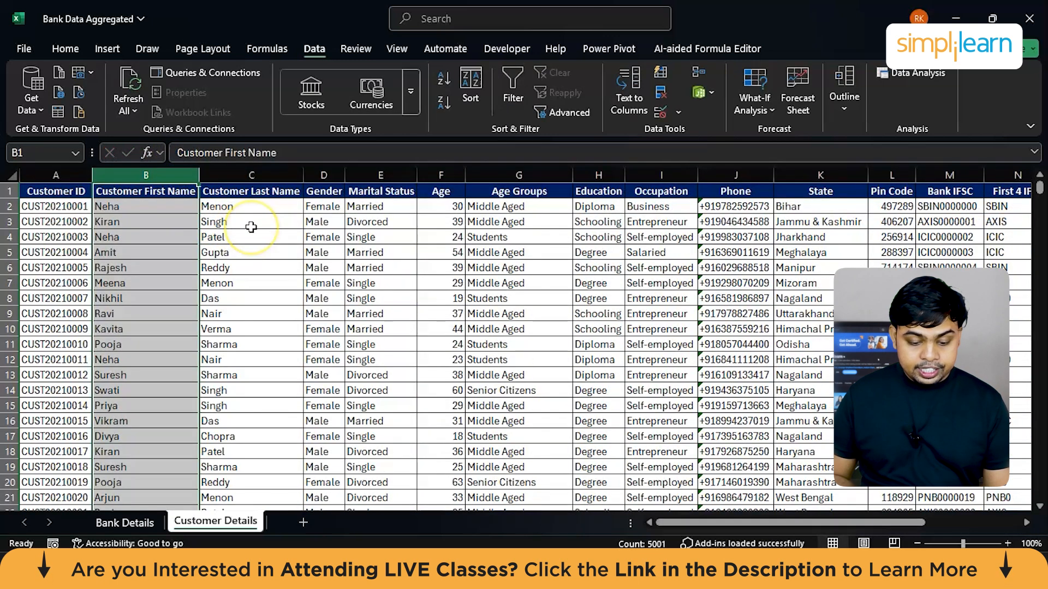
Step: Review the cleaned Customer Details columns through Account Number, and switch to the Bank Details sheet
scroll(251, 226, right, 3)
scroll(251, 226, right, 3)
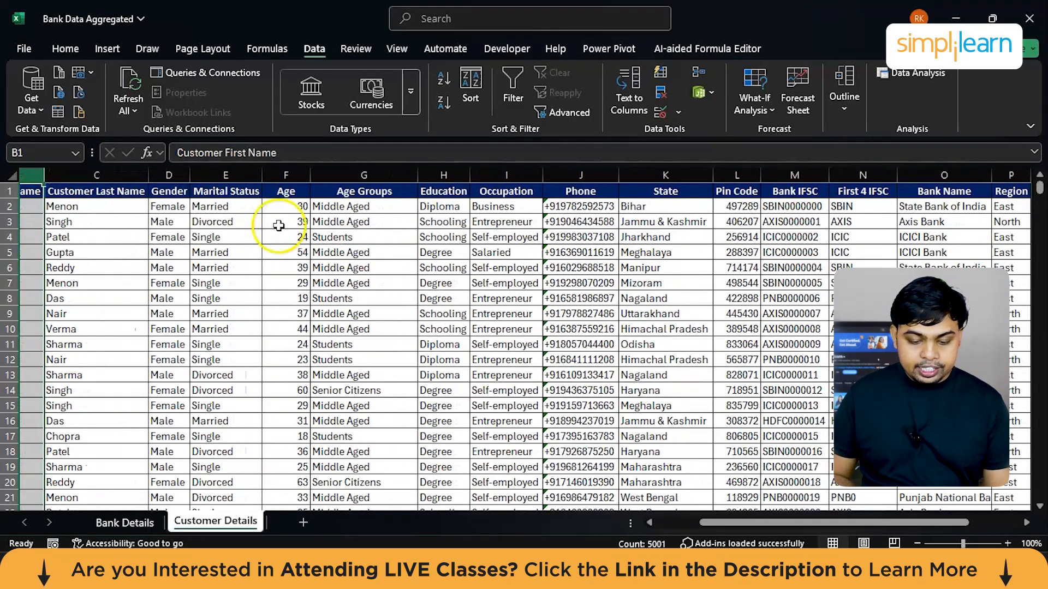
click(299, 173)
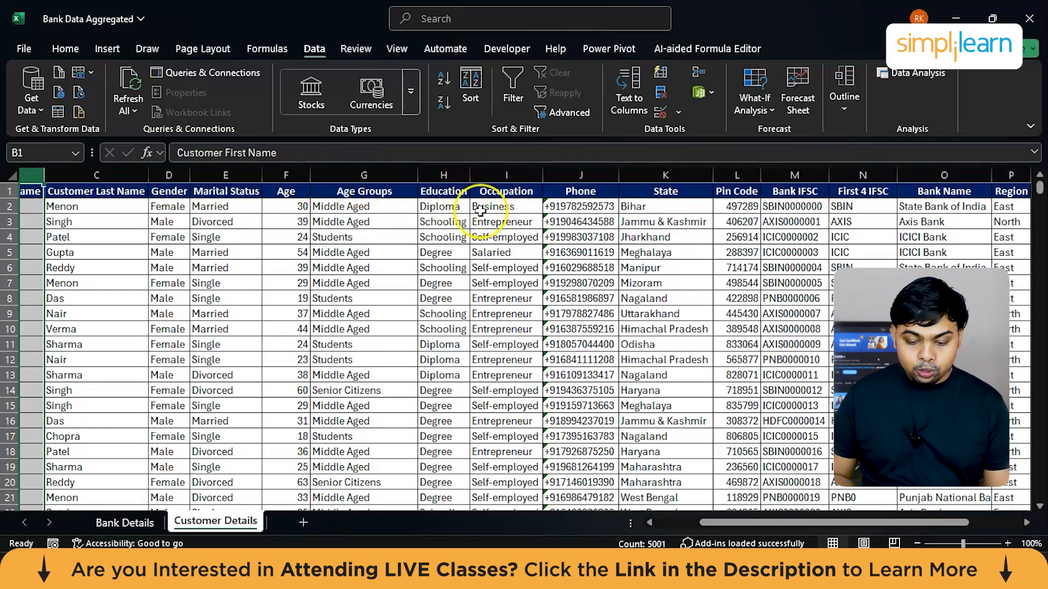
scroll(480, 210, right, 5)
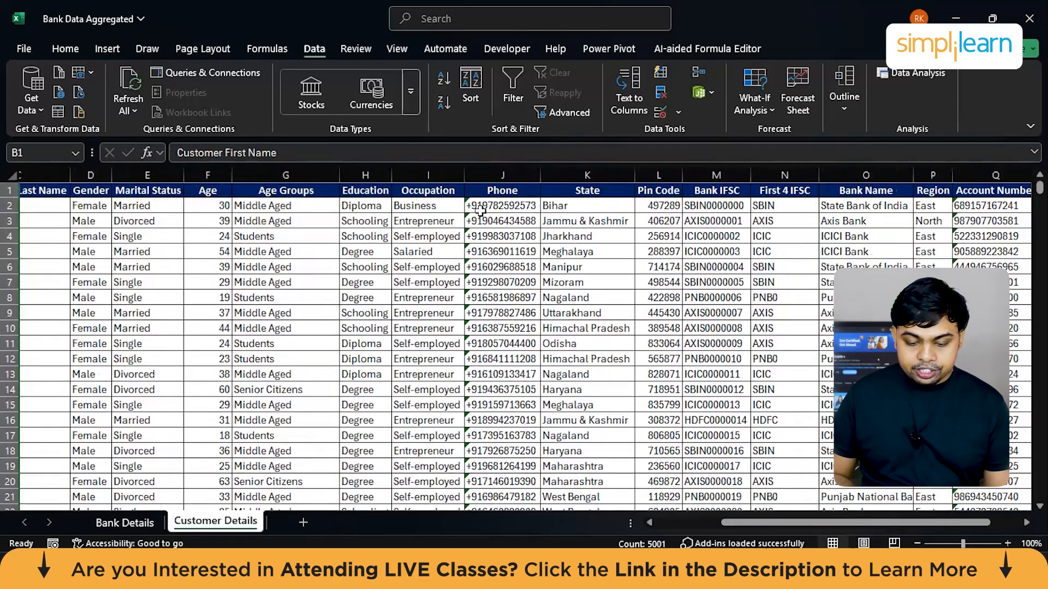
scroll(480, 210, right, 5)
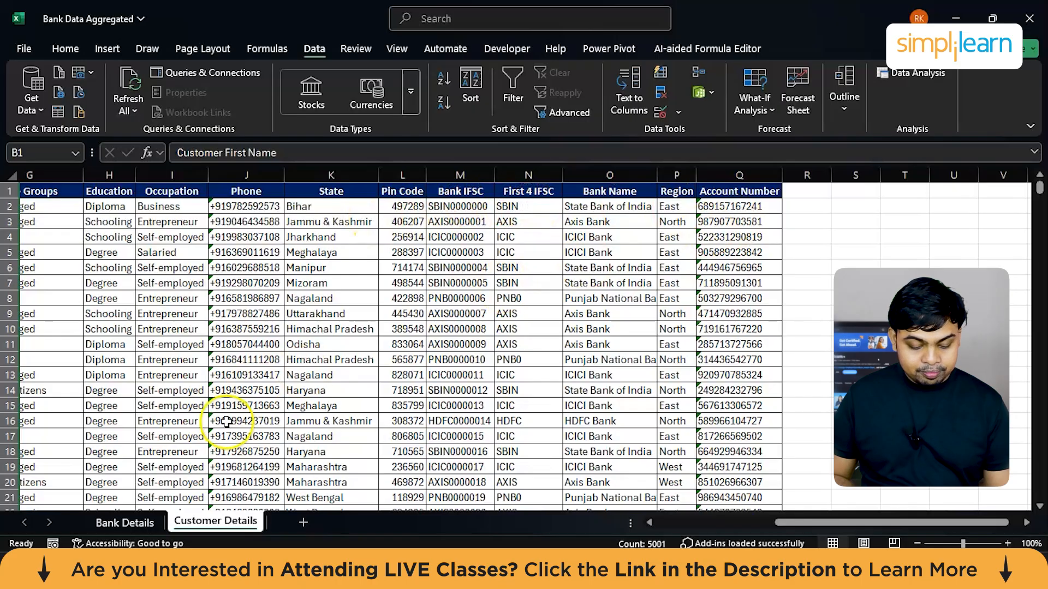
click(125, 523)
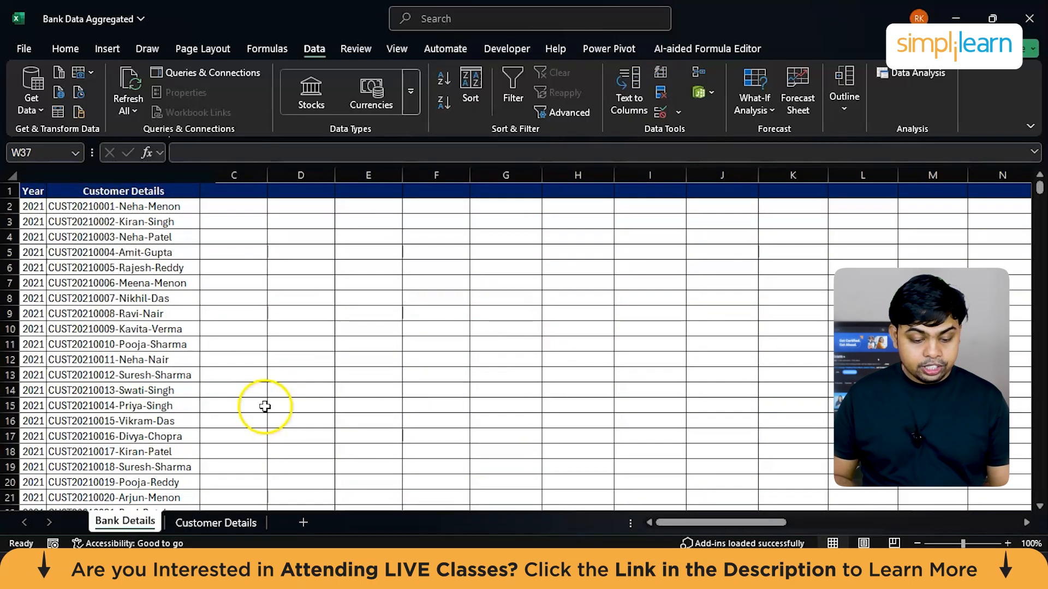
Step: Review the Bank Details columns from Account Number through Remaining Balance, and switch back to the Customer Details sheet
scroll(311, 428, right, 3)
scroll(312, 427, right, 7)
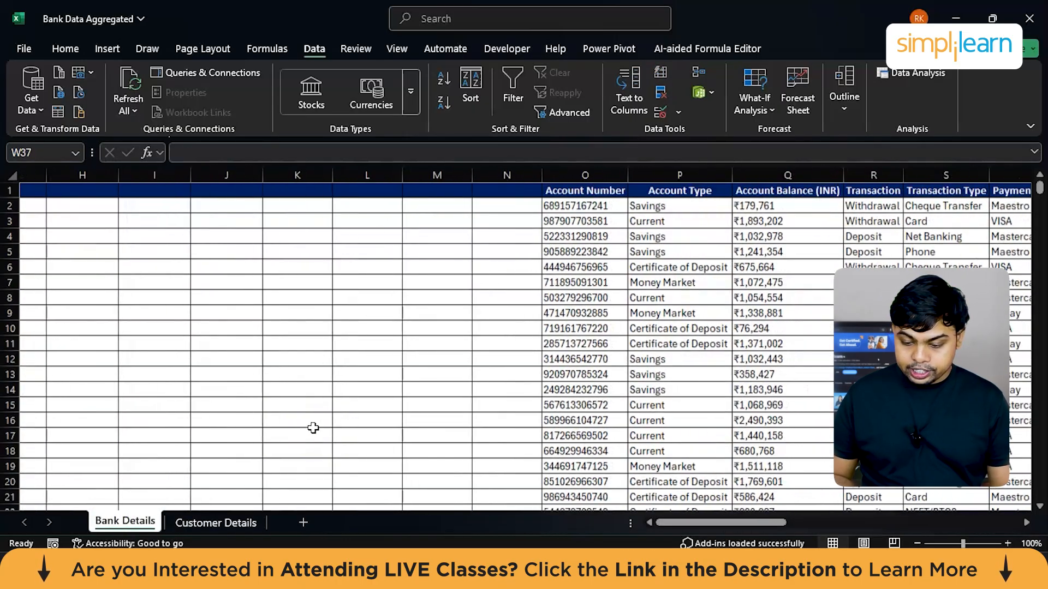
scroll(313, 428, right, 6)
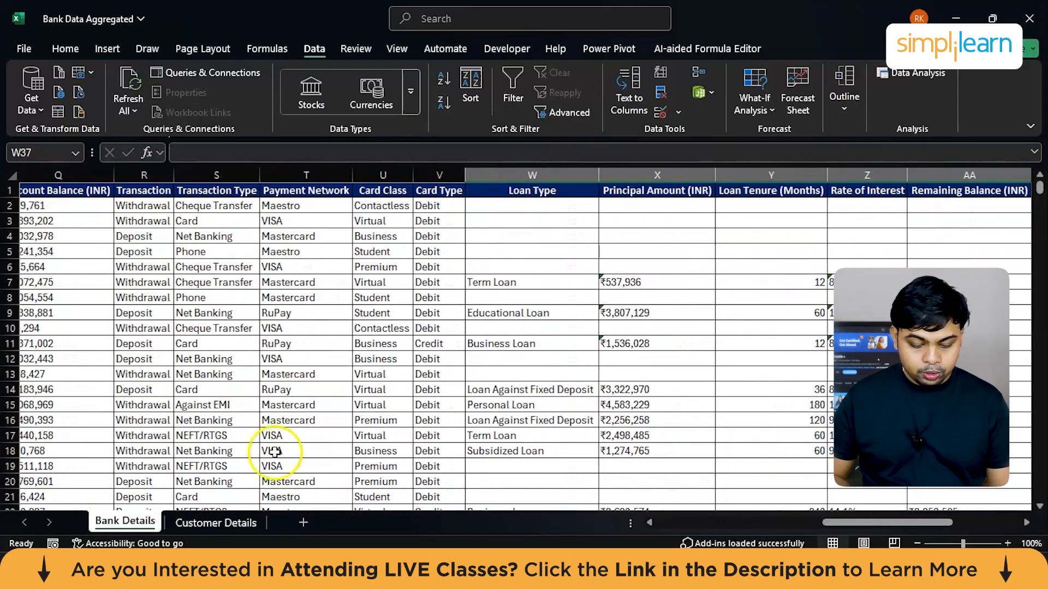
click(215, 522)
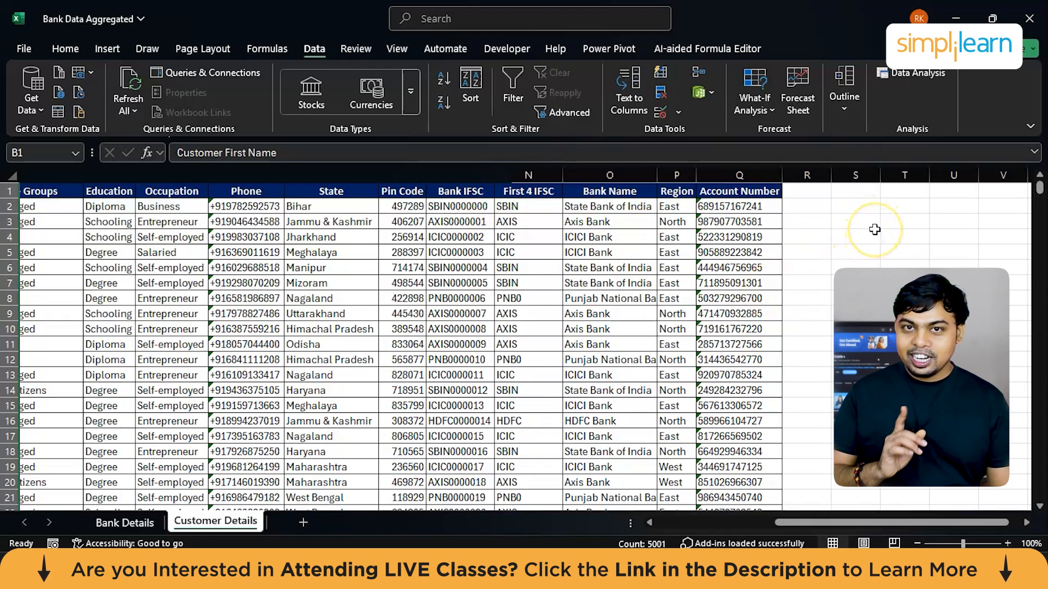
Step: Start a list of bank names beside the data, entering ICICI Bank, HDFC Bank and State Bank of India in U3:U5
scroll(873, 231, right, 3)
scroll(873, 230, right, 2)
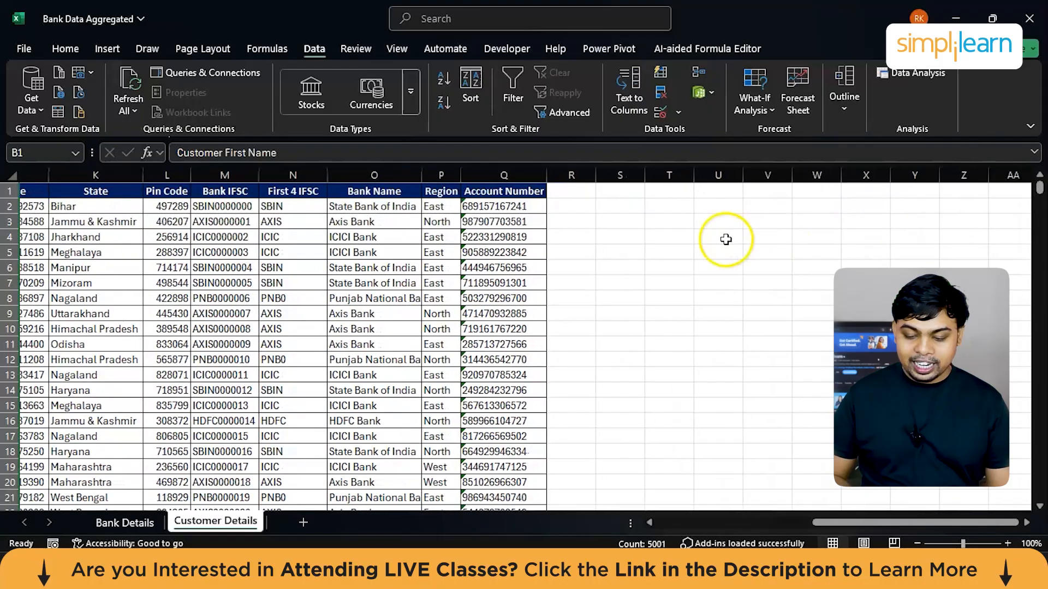
click(718, 225)
text(ICIC)
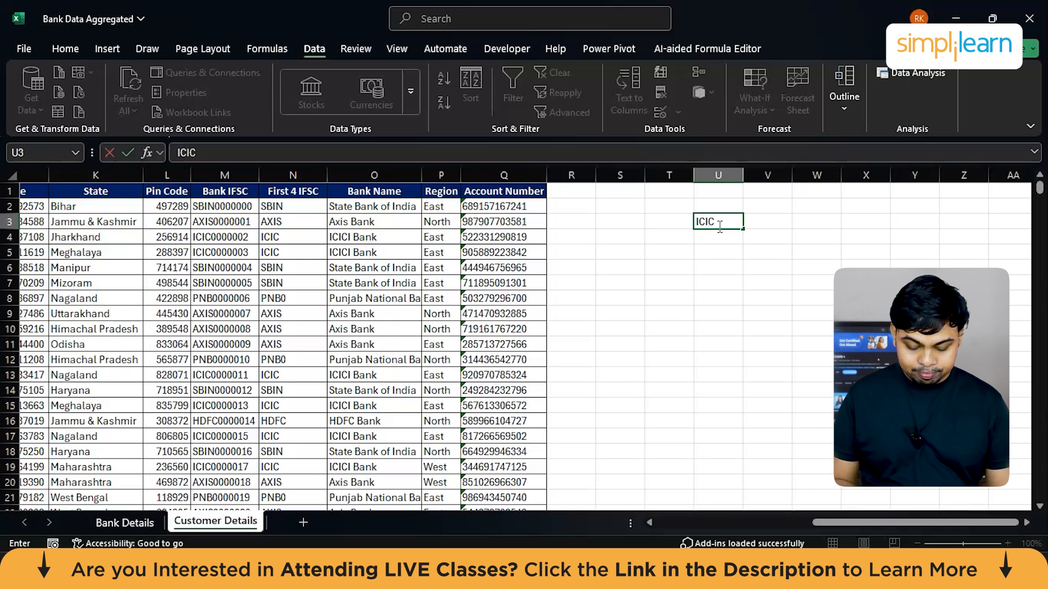
text(k)
key(Return)
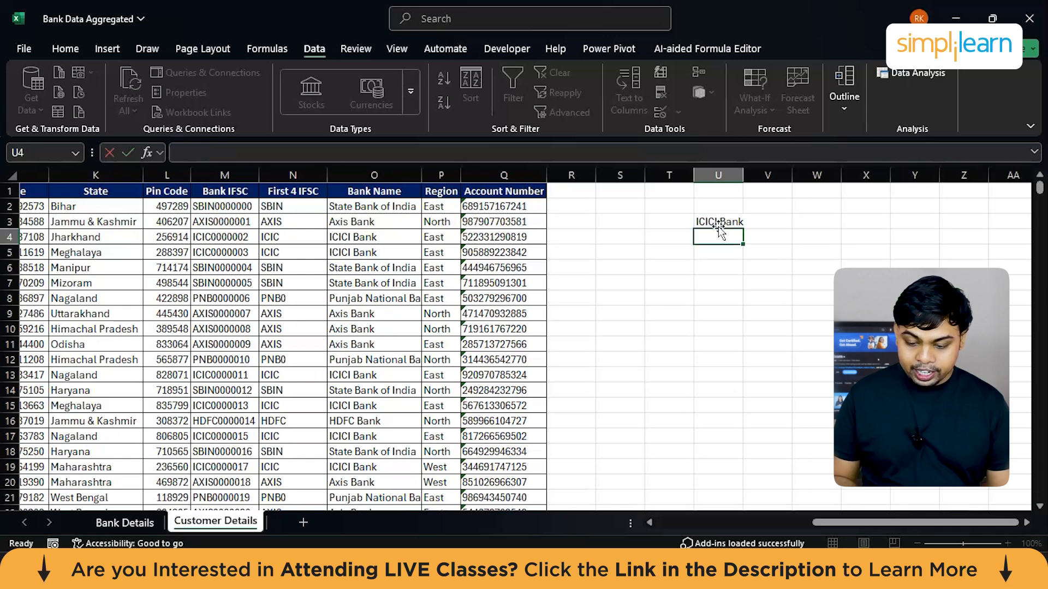
text(HDFC)
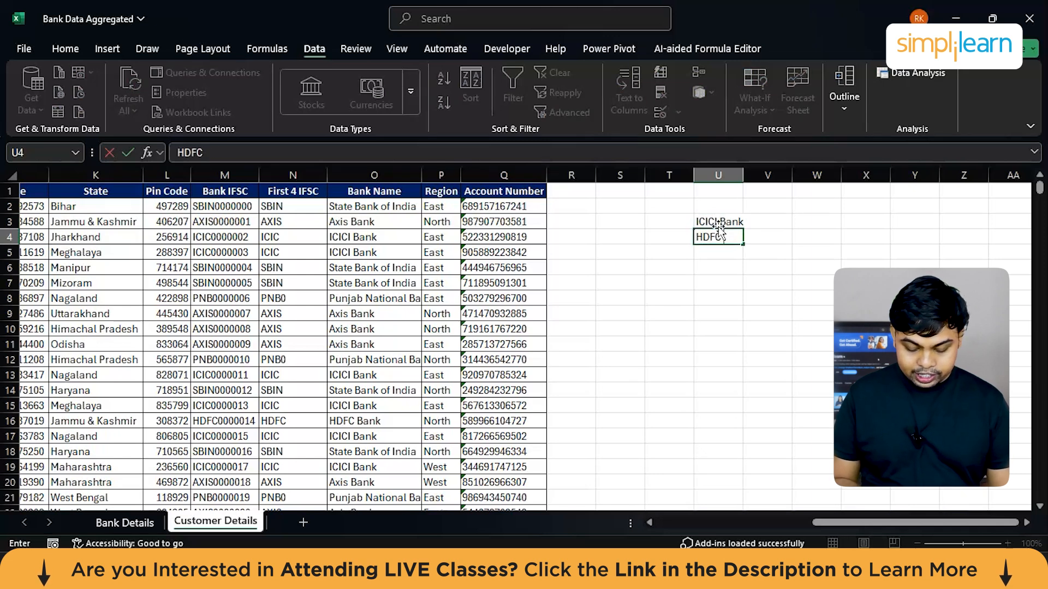
text( Bank)
key(Return)
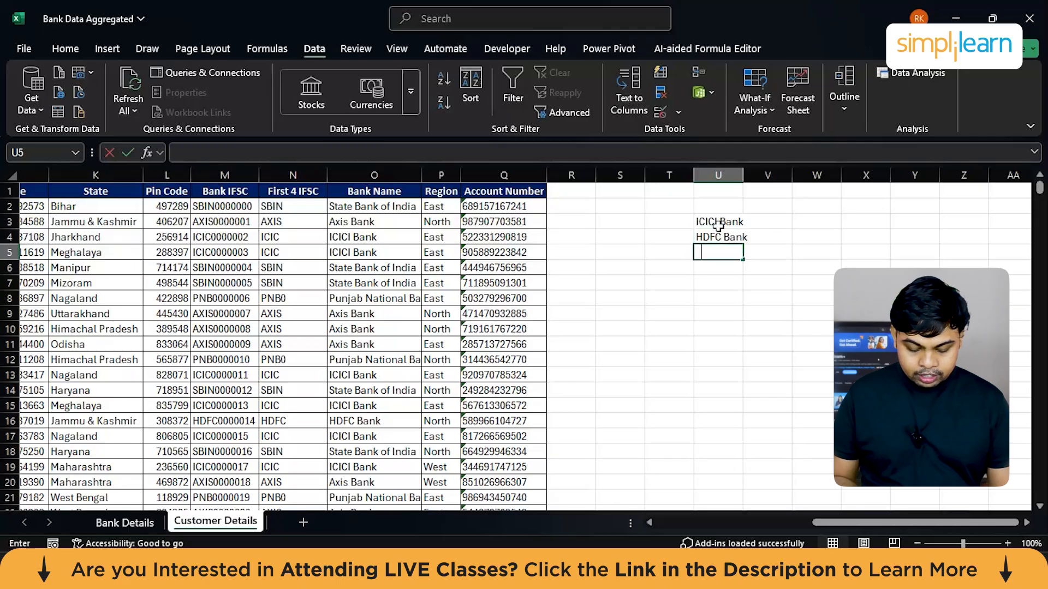
text(State Bank of India)
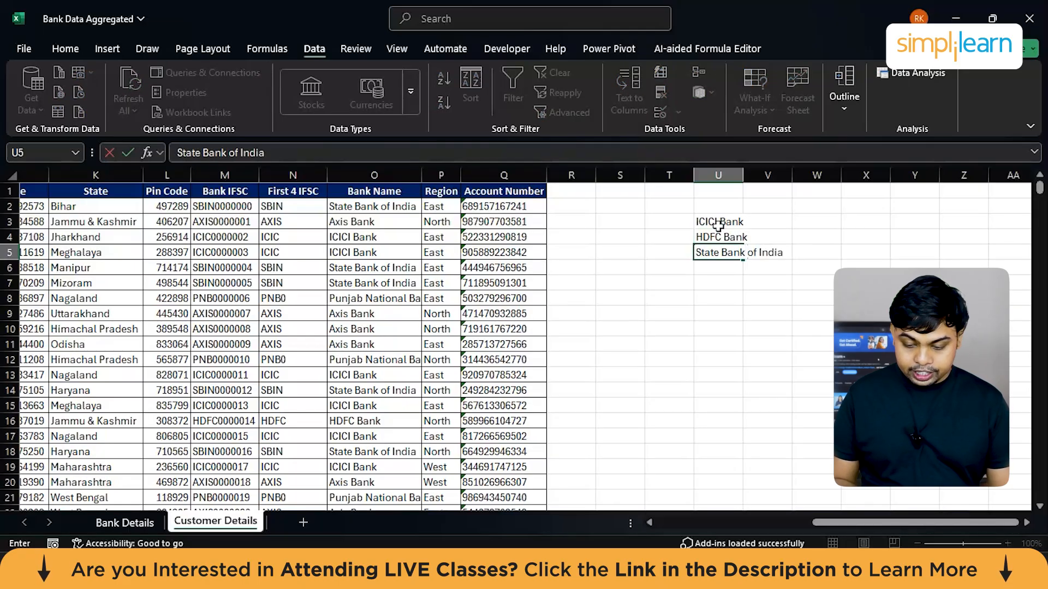
key(Return)
Step: Add Axis Bank and Punjab National Bank to the list in U6:U7, and fit column U's width to its contents
text(Axis B)
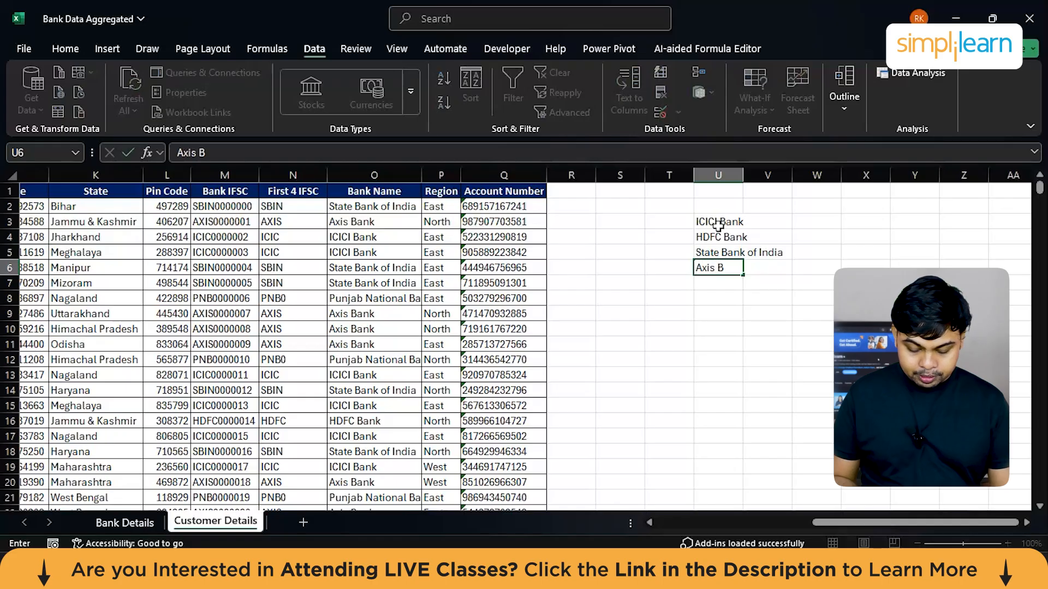
text(ank)
key(Return)
text(Pub)
text(njab Nati)
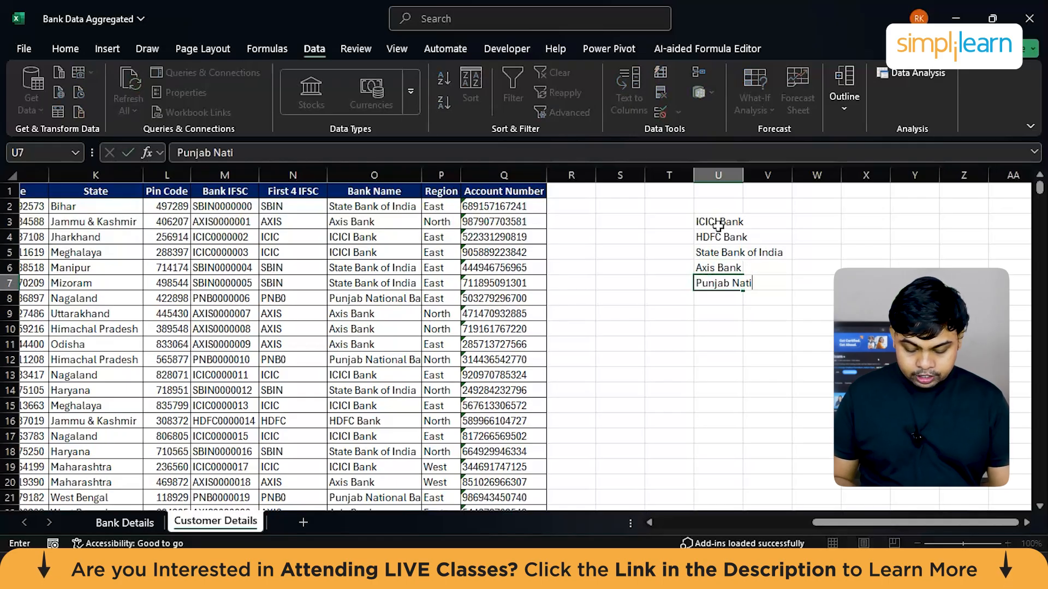
text(onal BAnk)
key(Return)
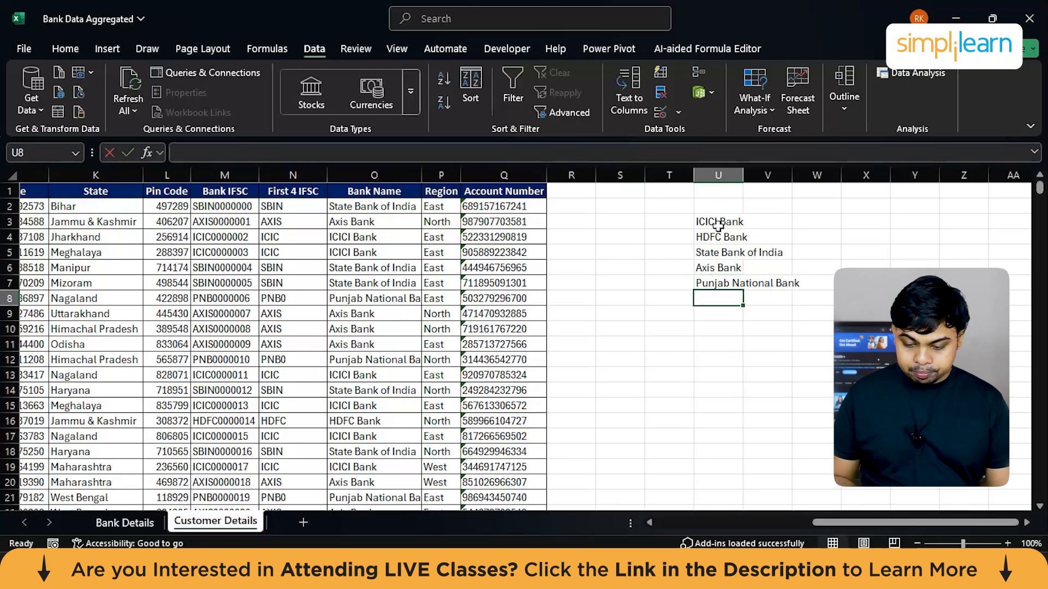
double_click(743, 175)
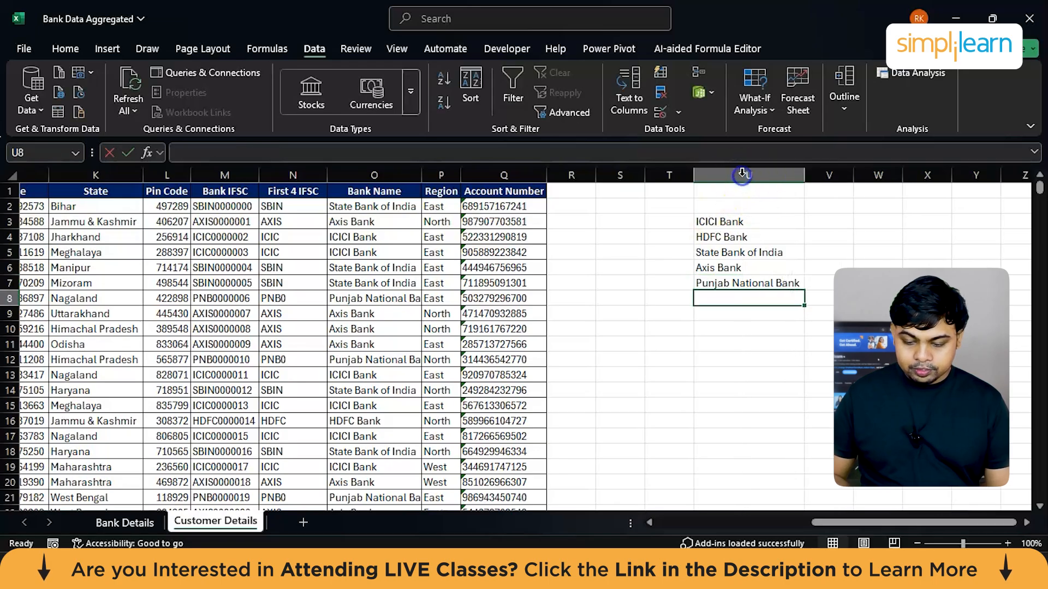
Step: Title the list "Banks" in U2 and apply all borders to U2:U7
click(720, 206)
text(Banks)
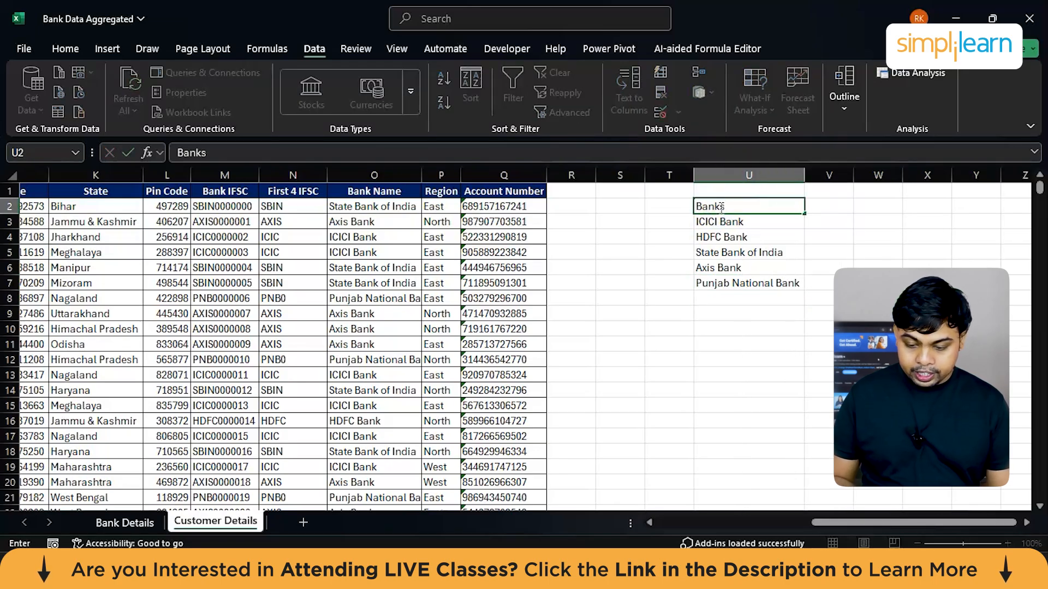
drag(758, 281, 743, 224)
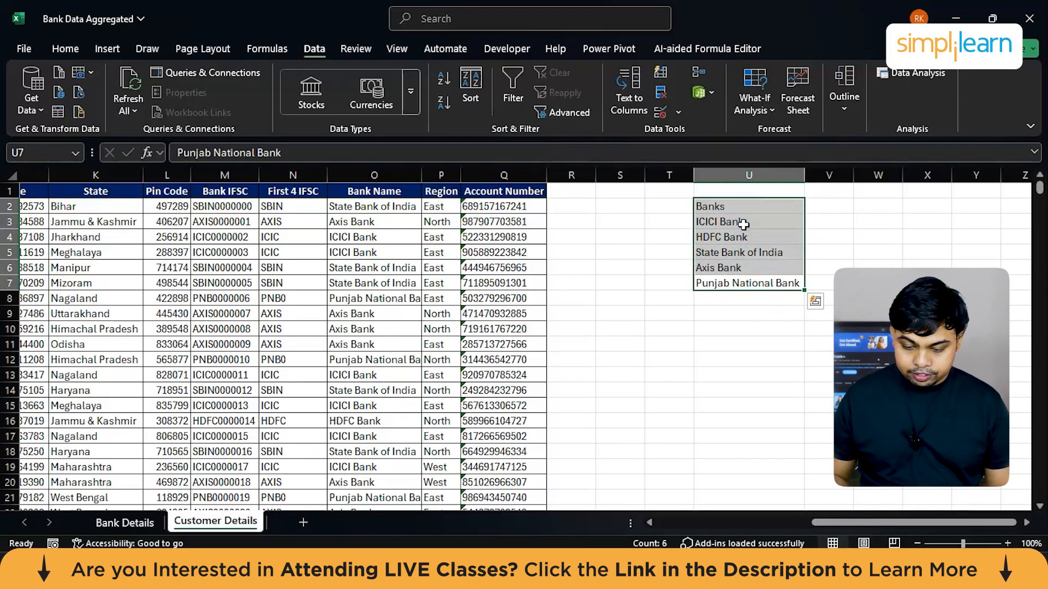
click(66, 49)
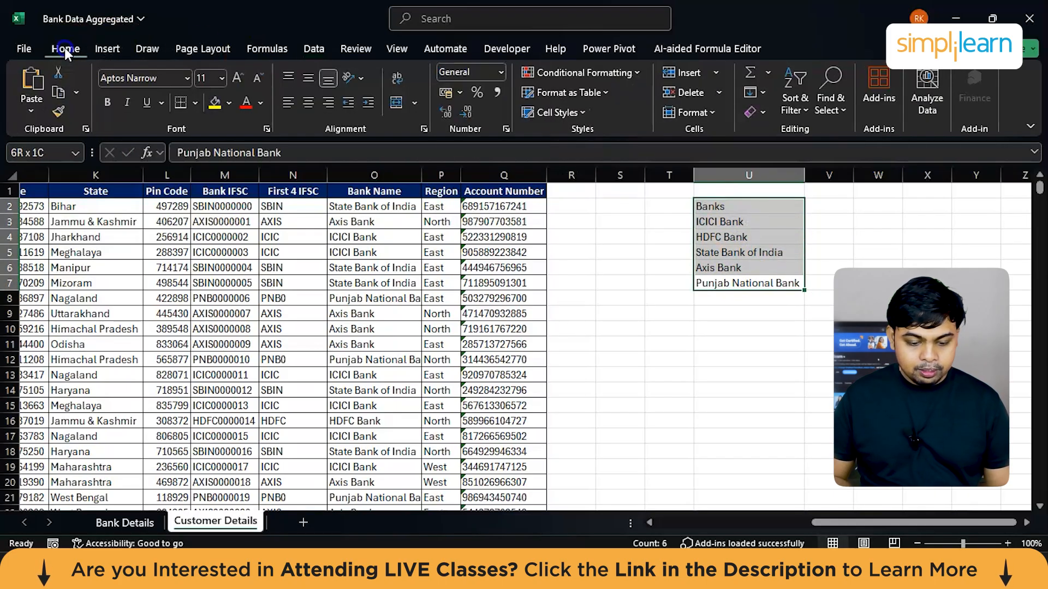
click(196, 103)
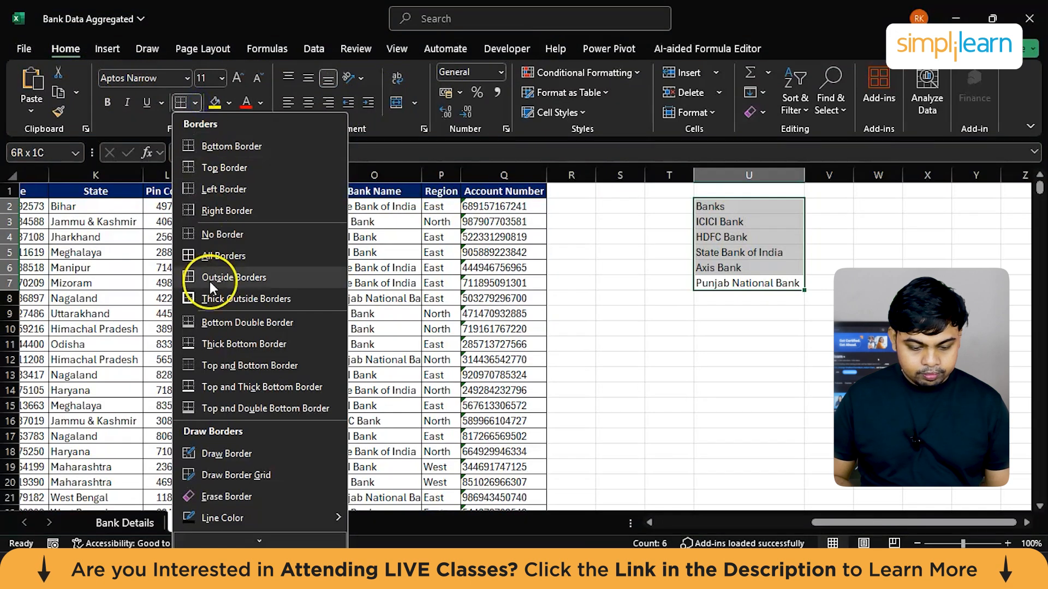
click(210, 254)
Step: Format the Banks heading in U2 as bold white text on a dark blue fill
click(719, 207)
key(ctrl+b)
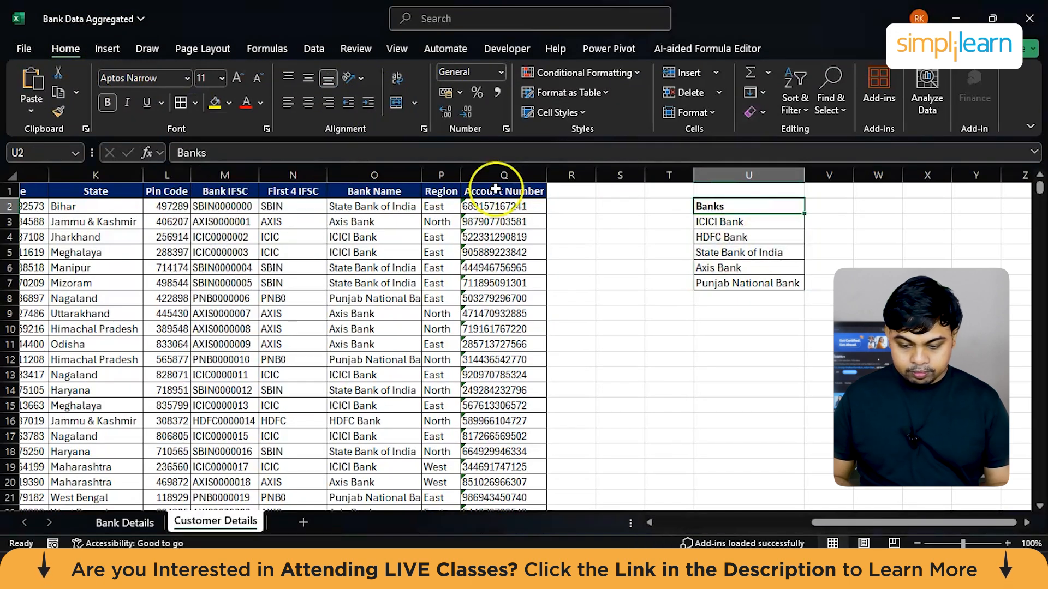
click(260, 103)
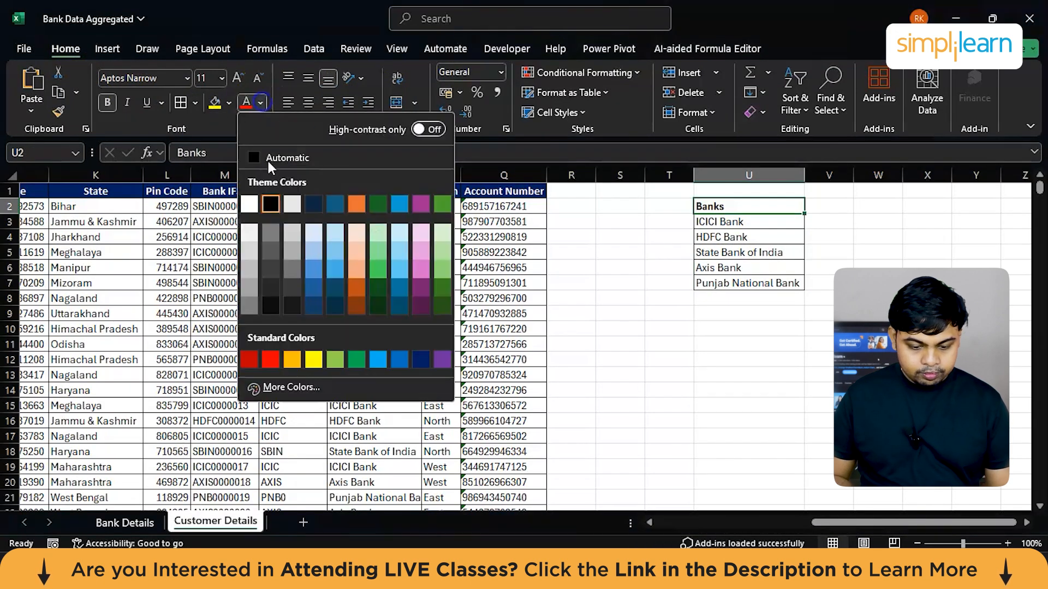
click(249, 204)
click(230, 104)
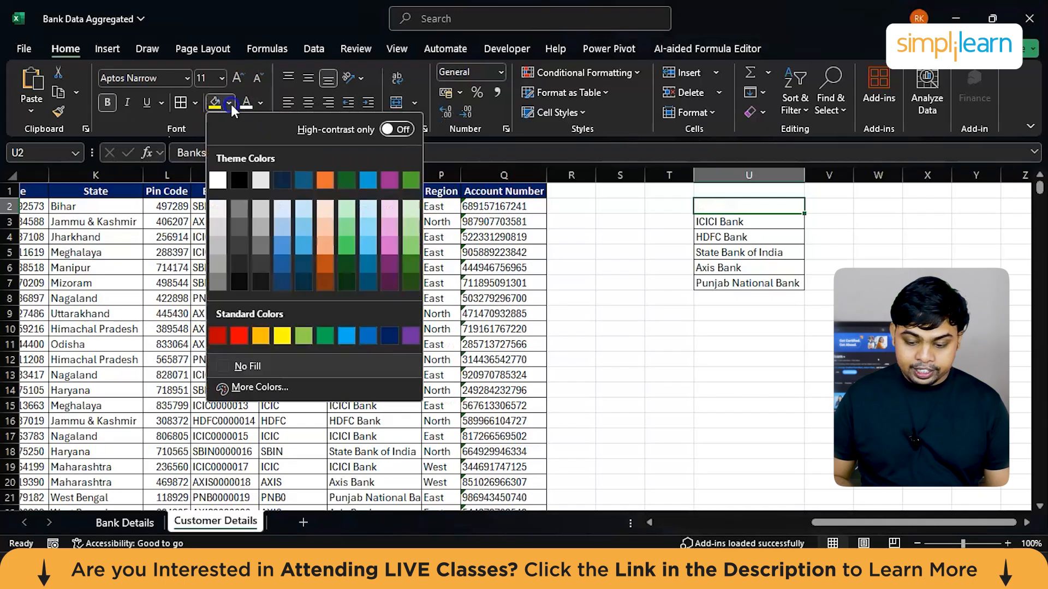
click(390, 334)
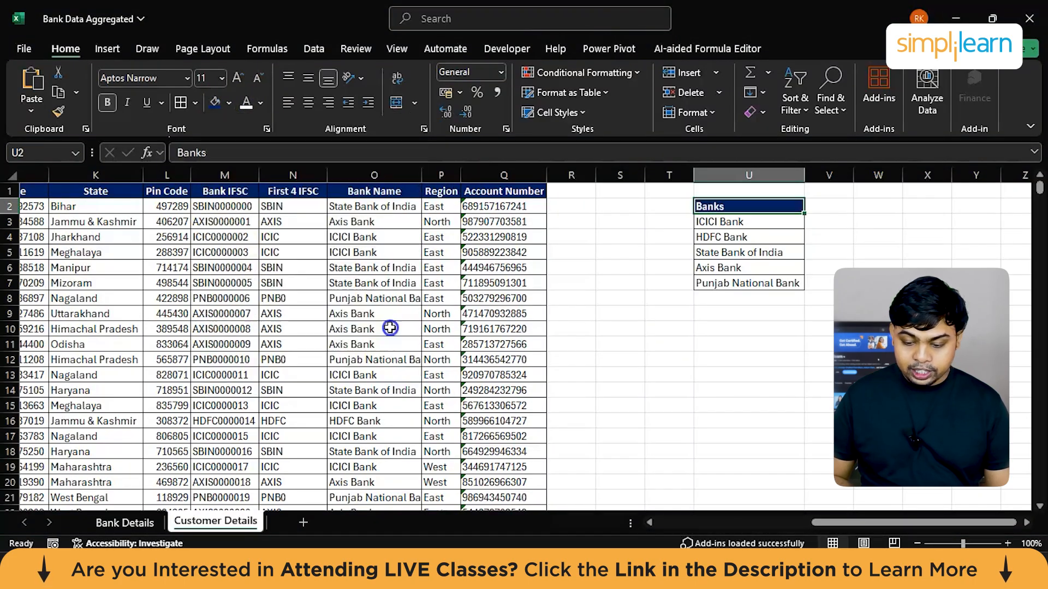
click(788, 350)
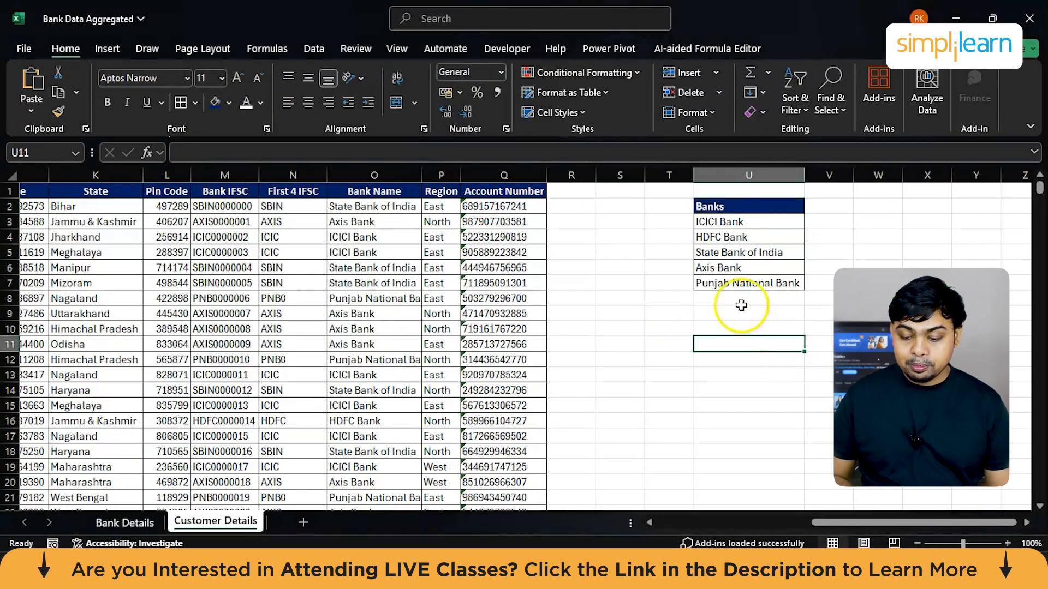
click(712, 323)
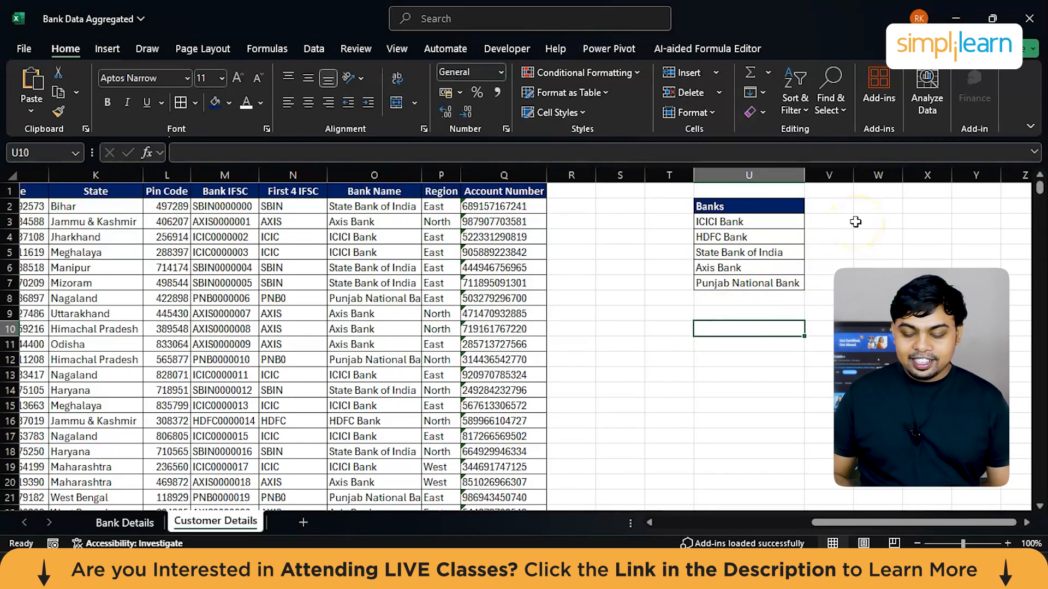
click(871, 206)
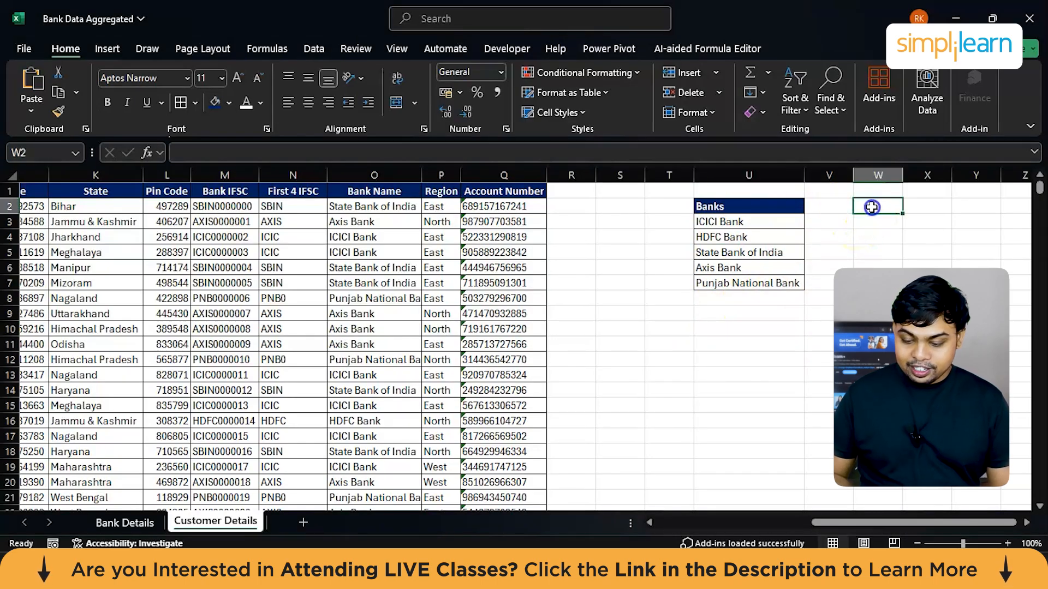
click(783, 209)
text(Patel)
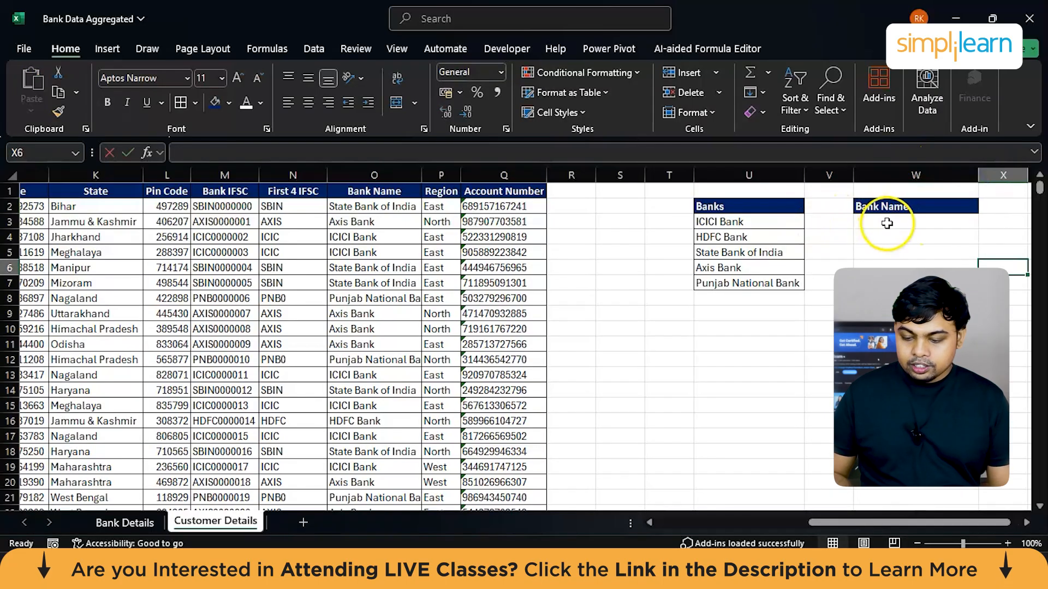
Step: Open the data validation settings for cell W3 under the Bank Name heading, and show the allowed value types
click(887, 221)
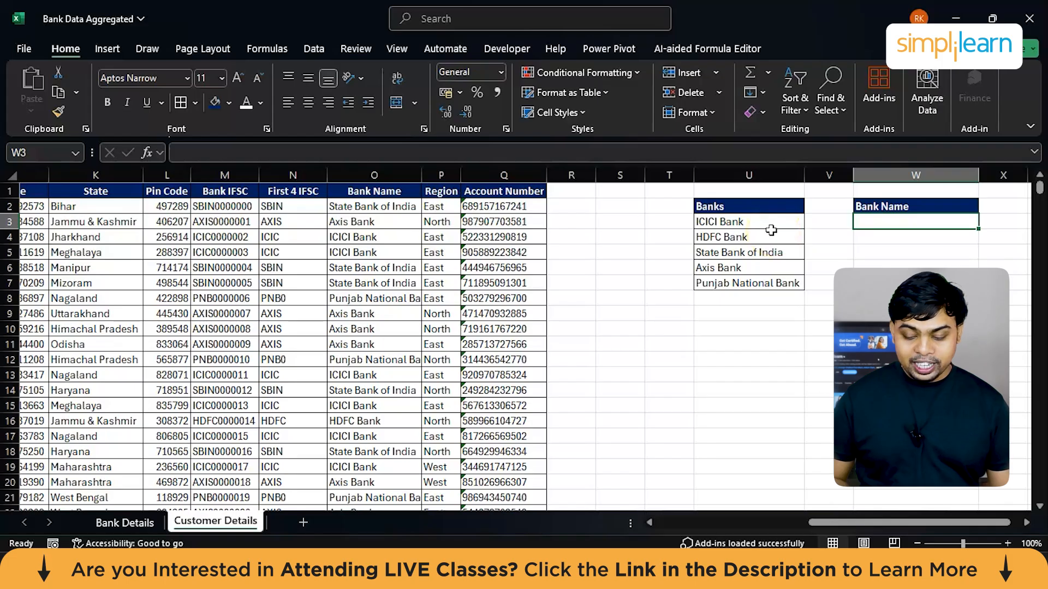
click(866, 225)
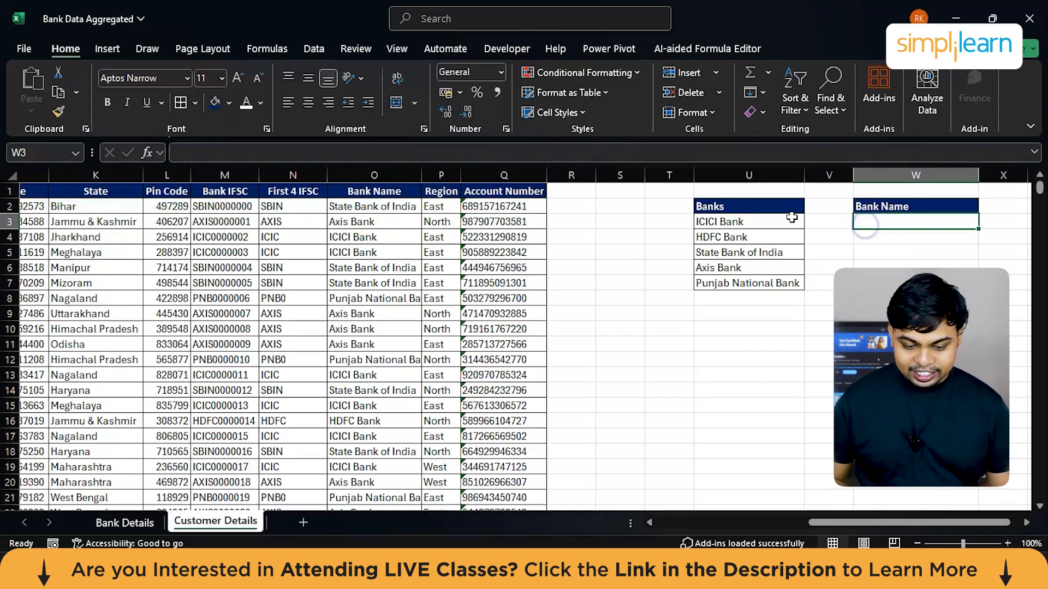
click(315, 49)
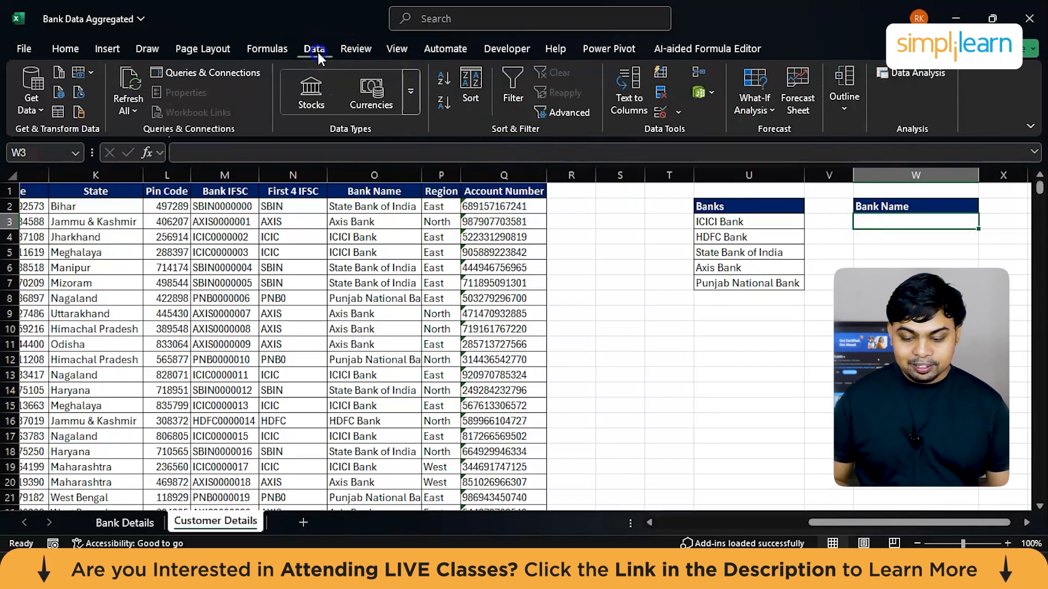
click(663, 110)
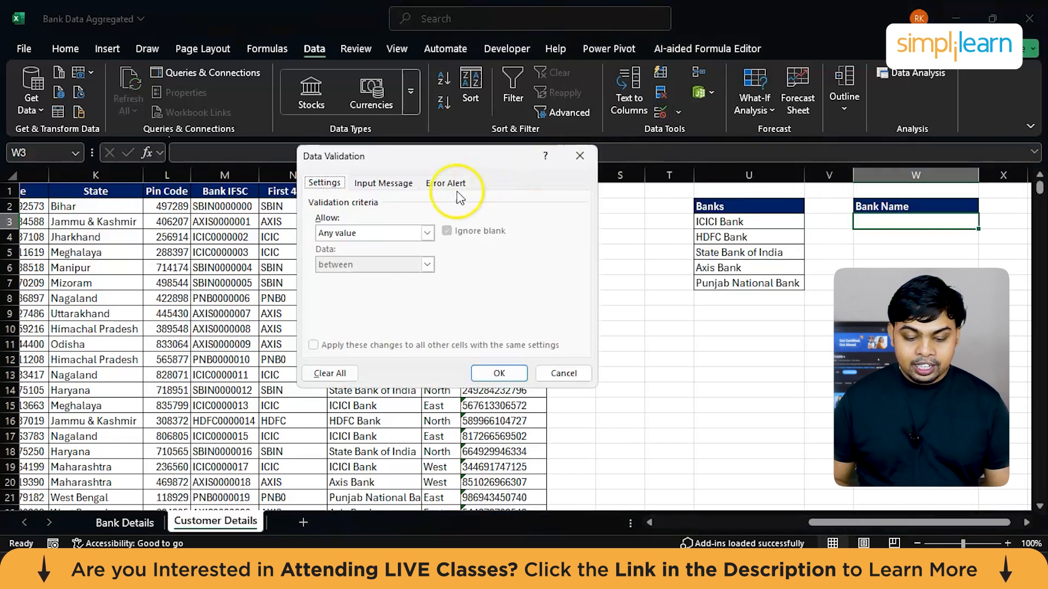
click(427, 234)
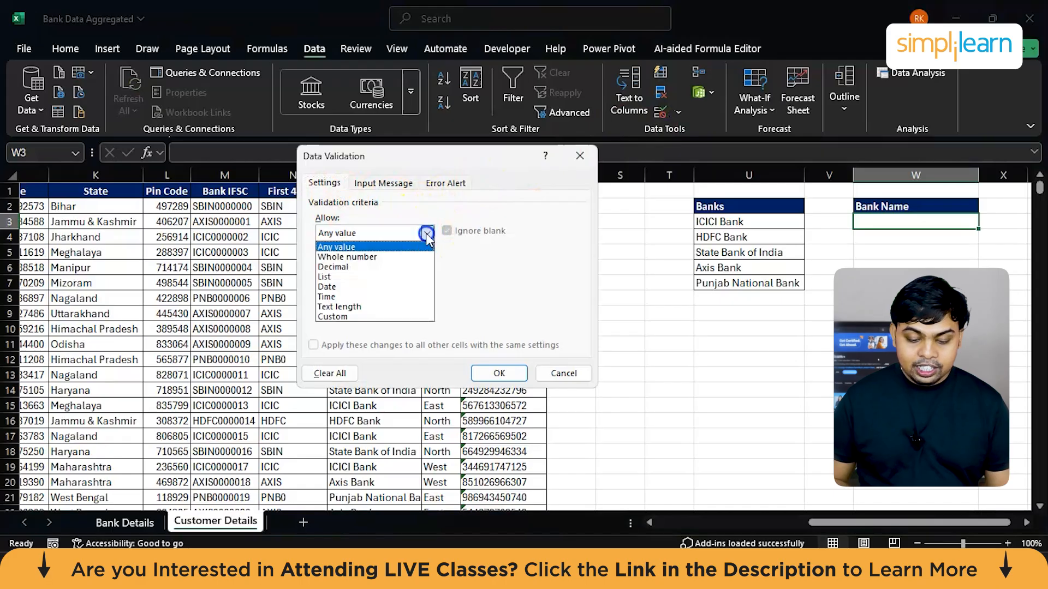
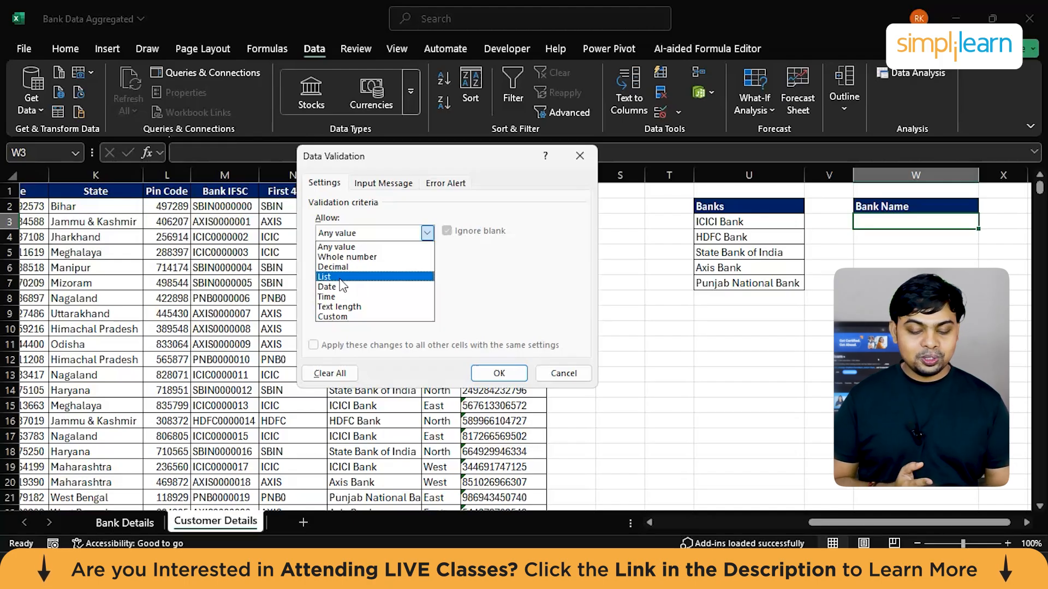
Step: Restrict W3 to a list sourced from the banks in =$U$3:$U$7, and check its in-cell choices
click(324, 279)
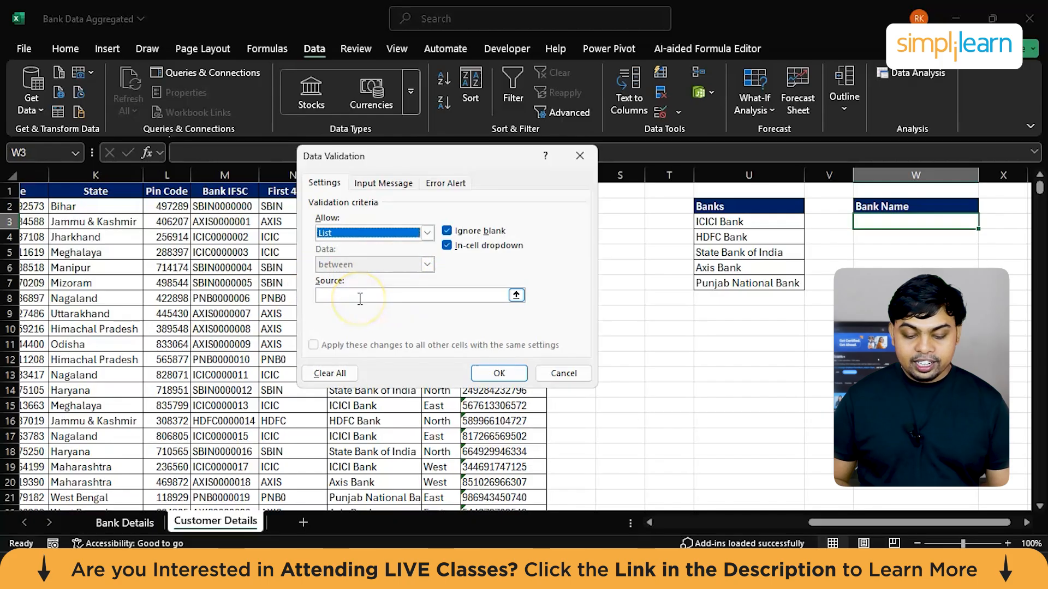
click(360, 298)
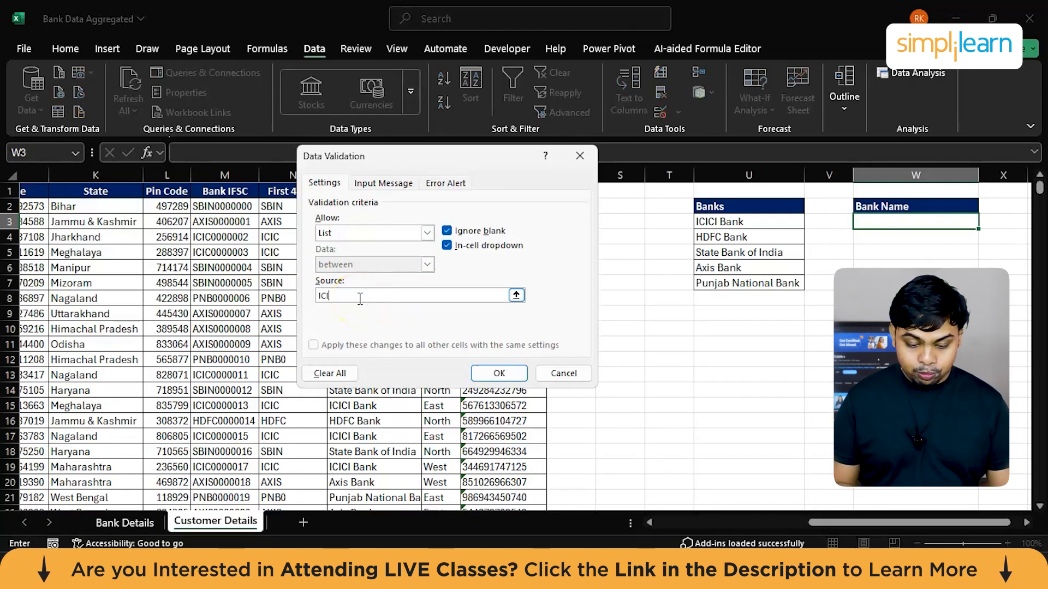
text(ICI)
key(BackSpace)
key(BackSpace)
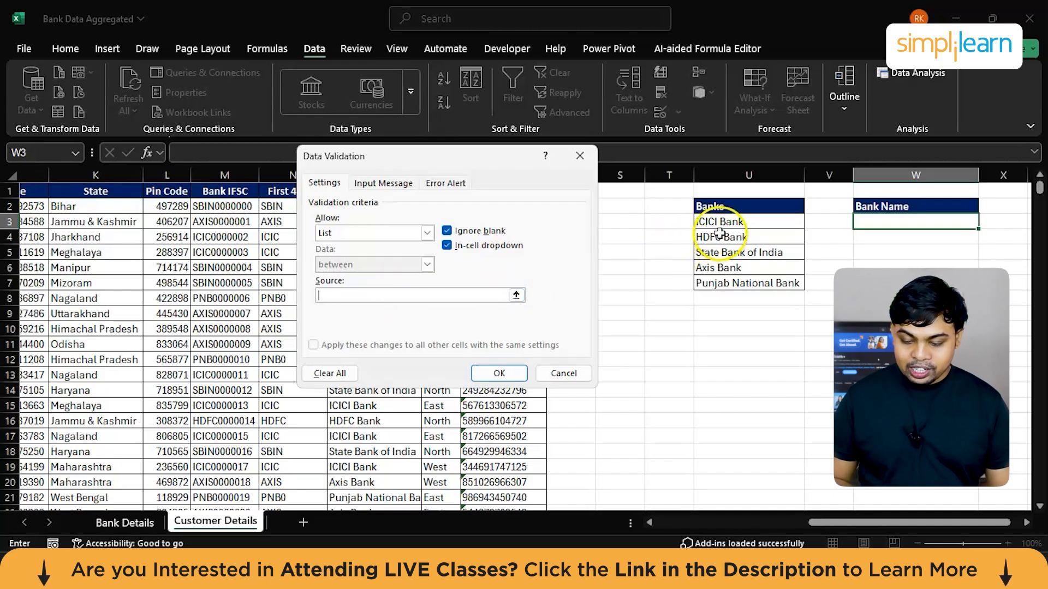
drag(710, 222, 730, 284)
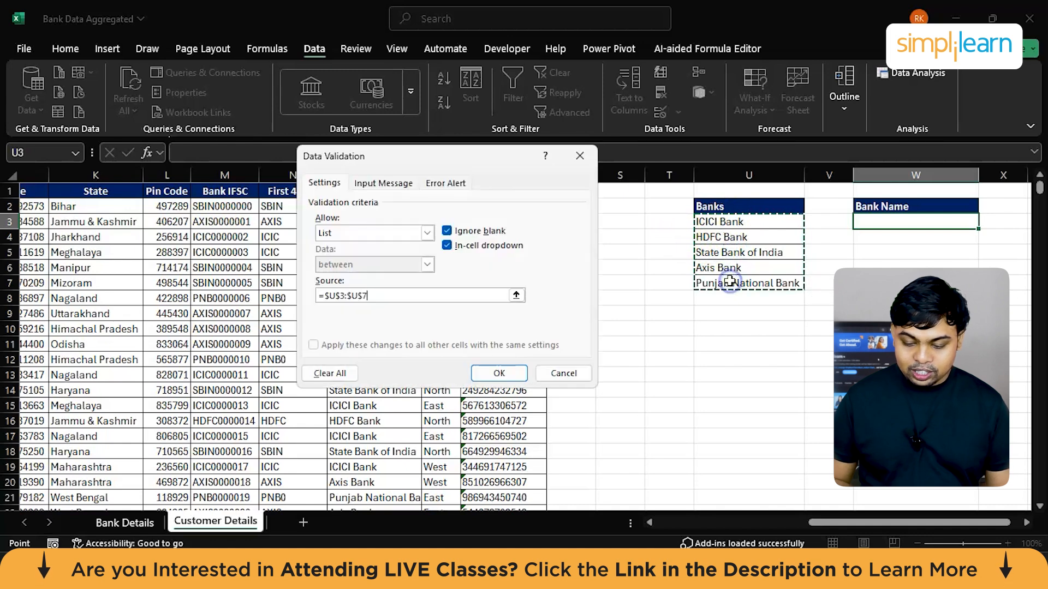
click(498, 373)
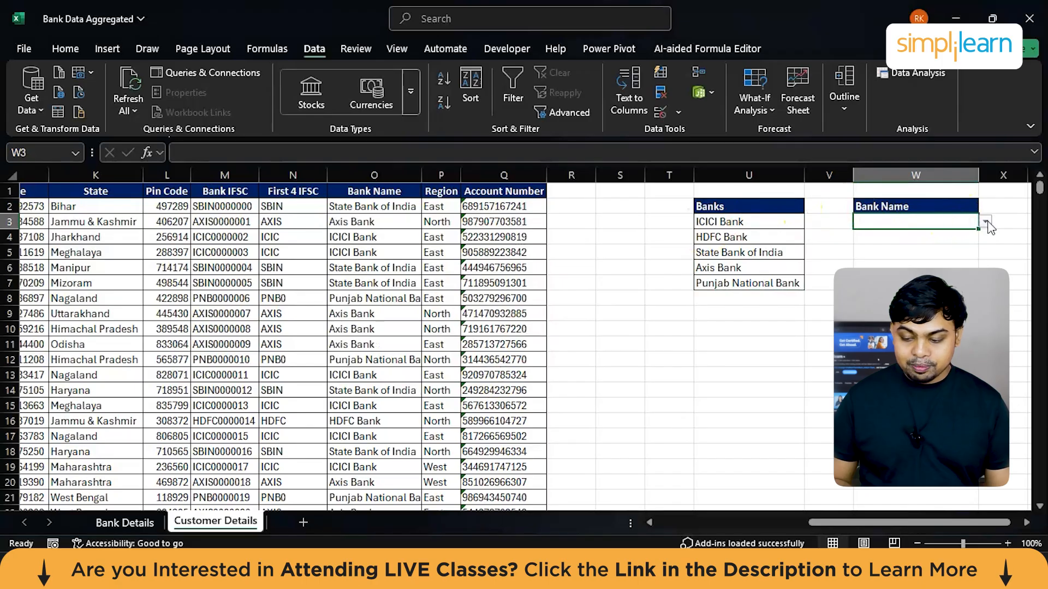
click(985, 222)
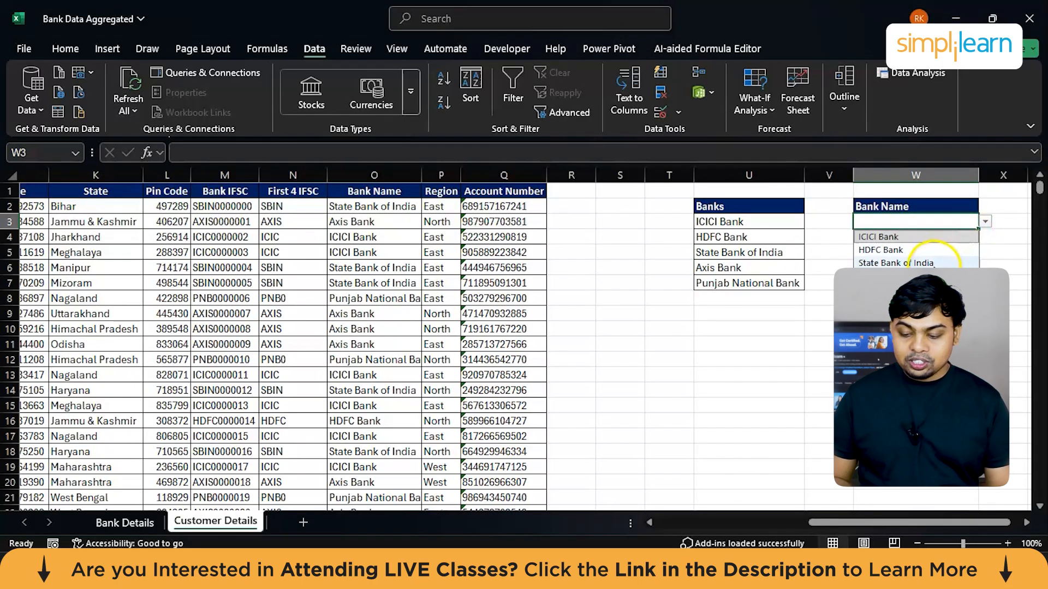
click(986, 223)
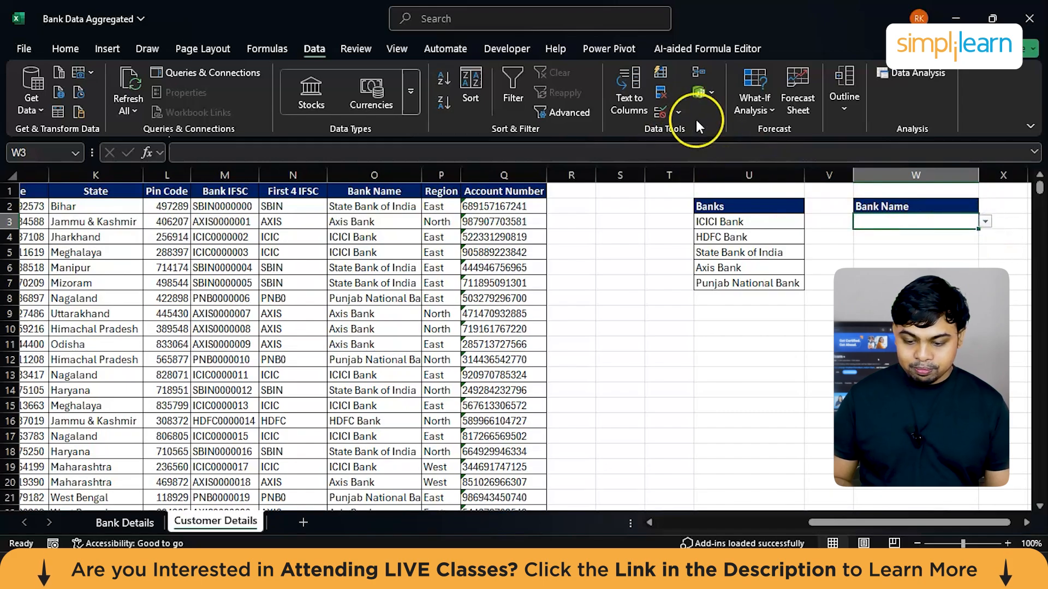
Step: Add an input message to W3's data validation, using "Select a Bank" as both the title and the message
click(660, 111)
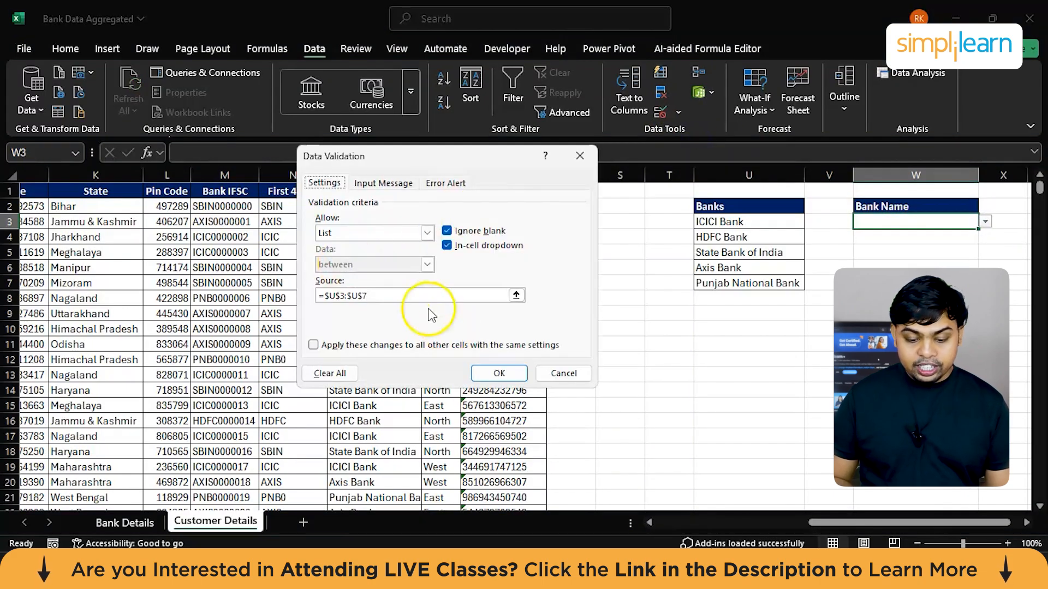
click(384, 184)
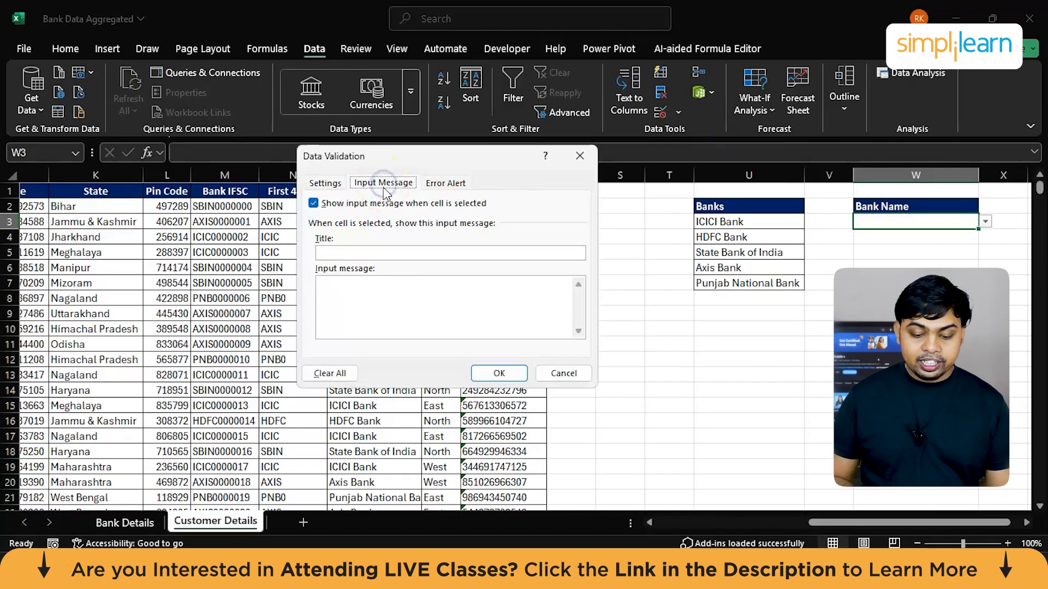
click(371, 252)
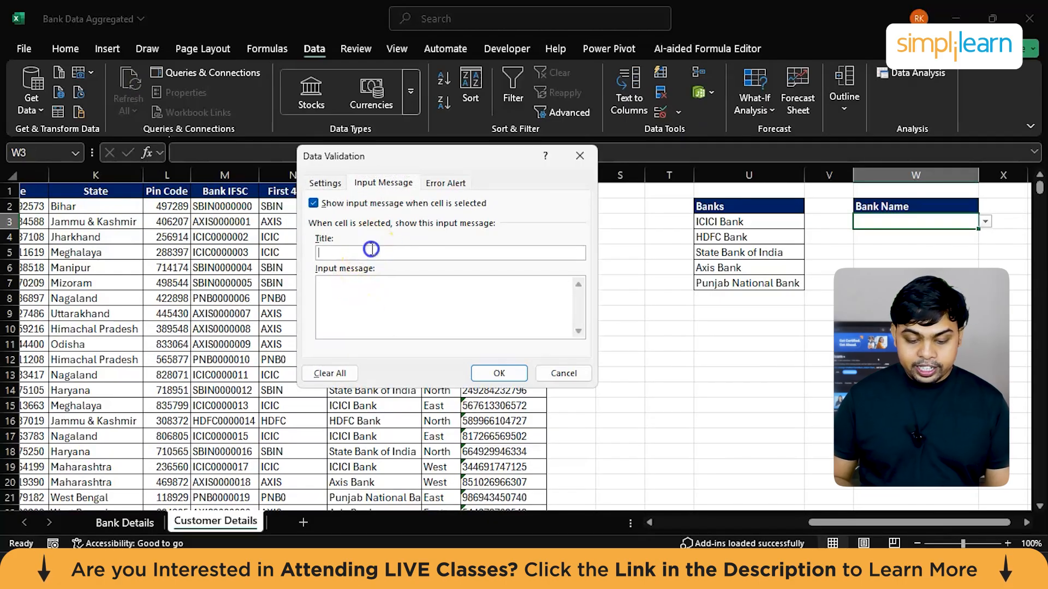
text(Se)
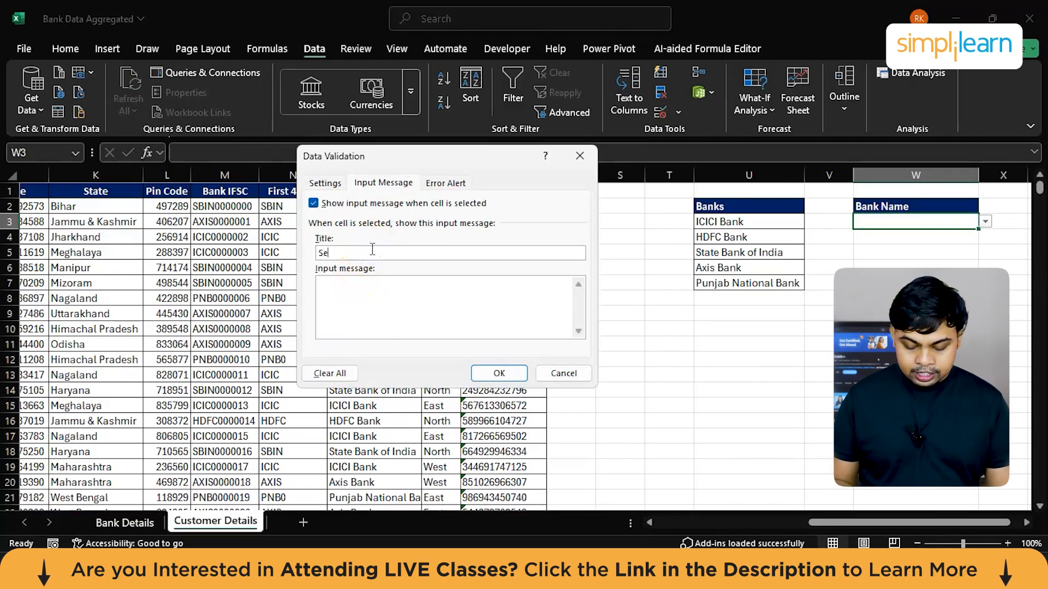
text(lect a Bank)
click(364, 286)
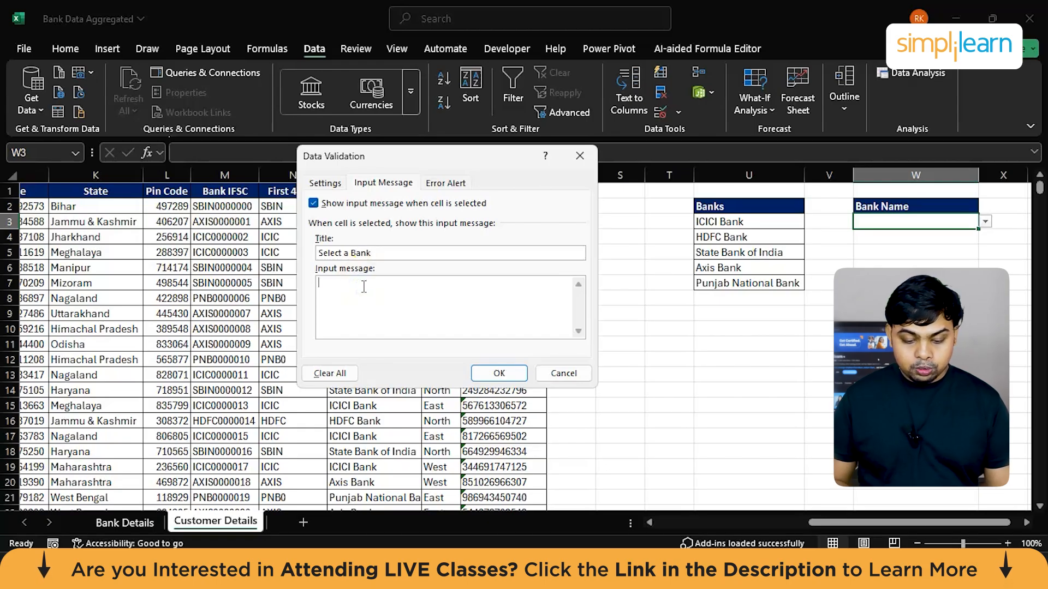
triple_click(350, 254)
key(ctrl+c)
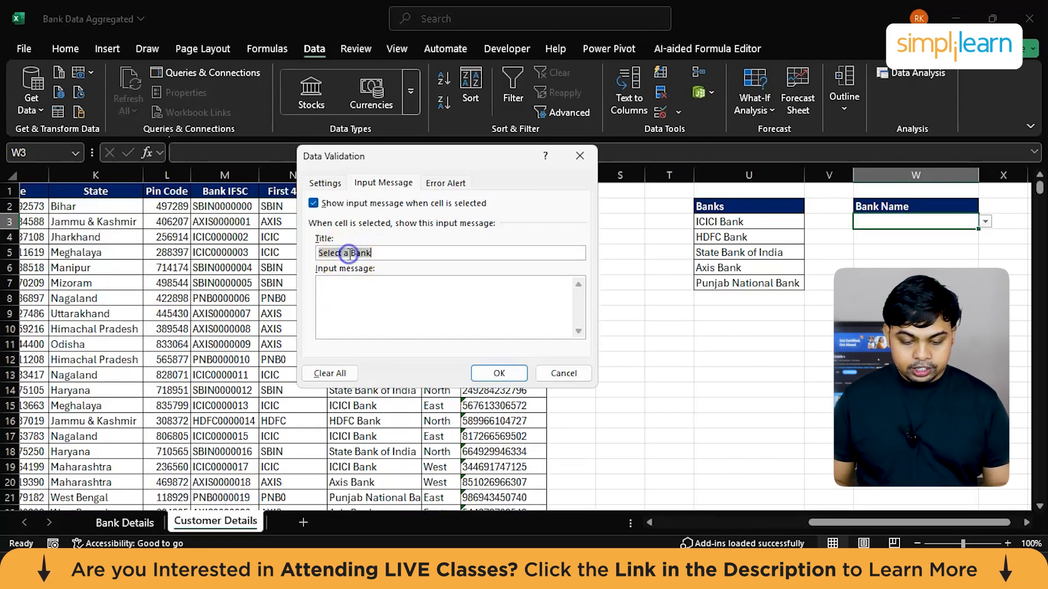
click(341, 291)
key(ctrl+v)
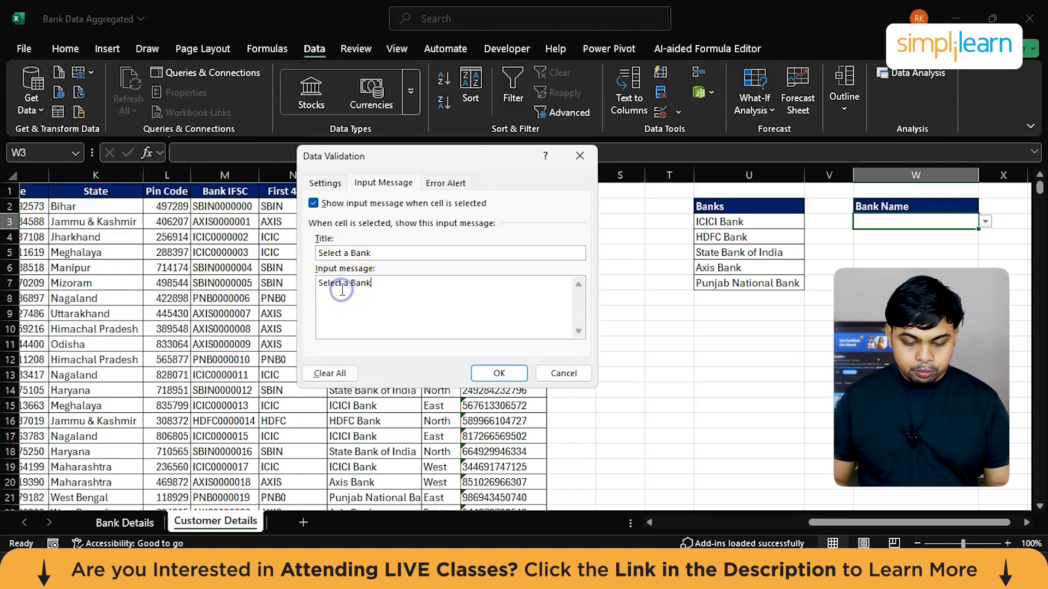
Step: Change the input message title to "Banks List" and extend the message to "Select a Bank from the list"
click(354, 250)
double_click(357, 253)
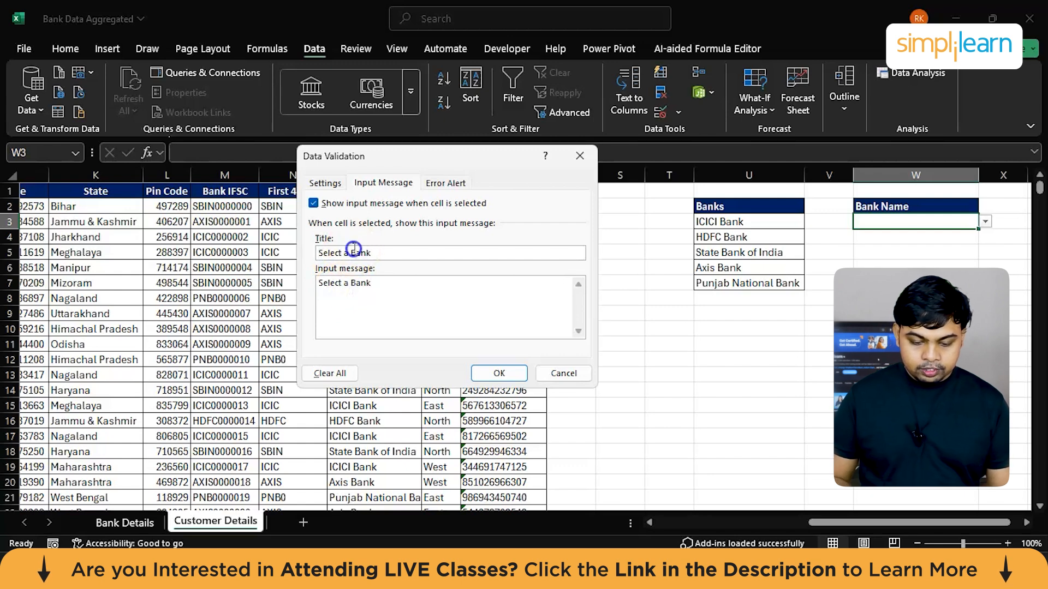
key(shift+Home)
key(BackSpace)
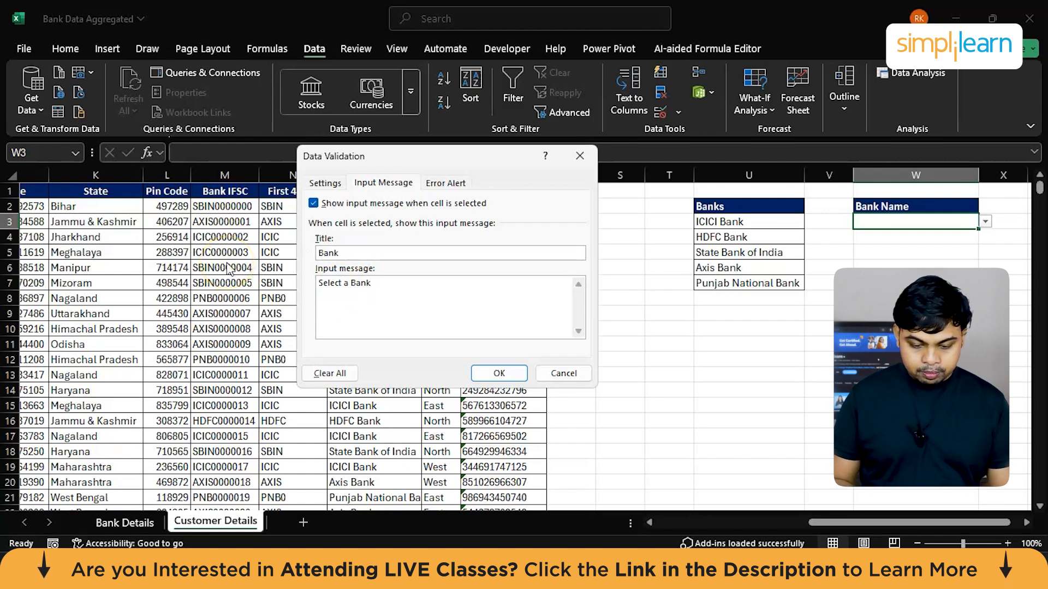
text(s List)
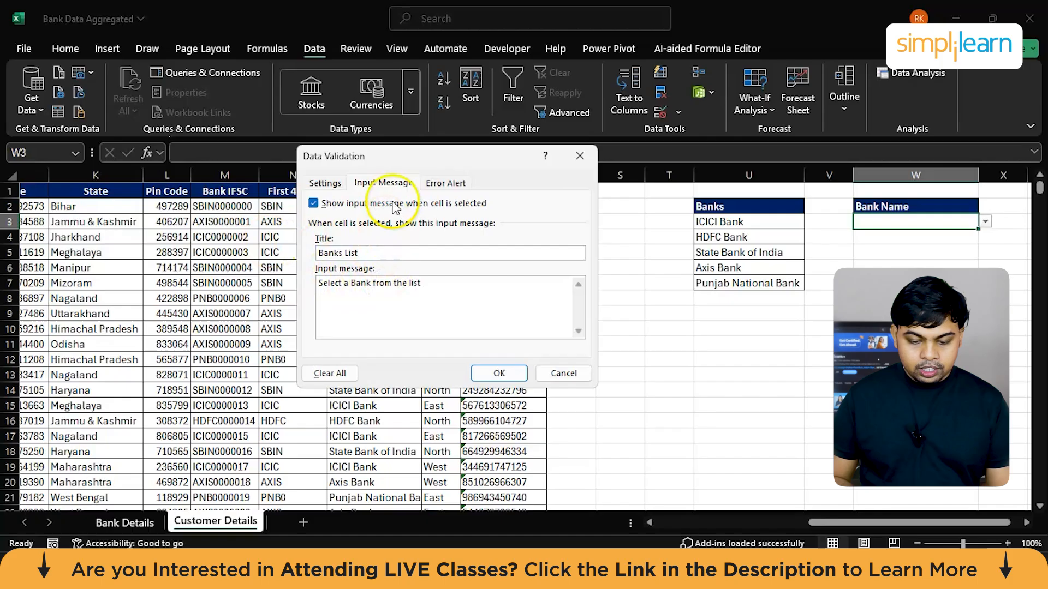
Step: Set W3's error alert to the Stop style with the title "Bank Not Found"
click(446, 183)
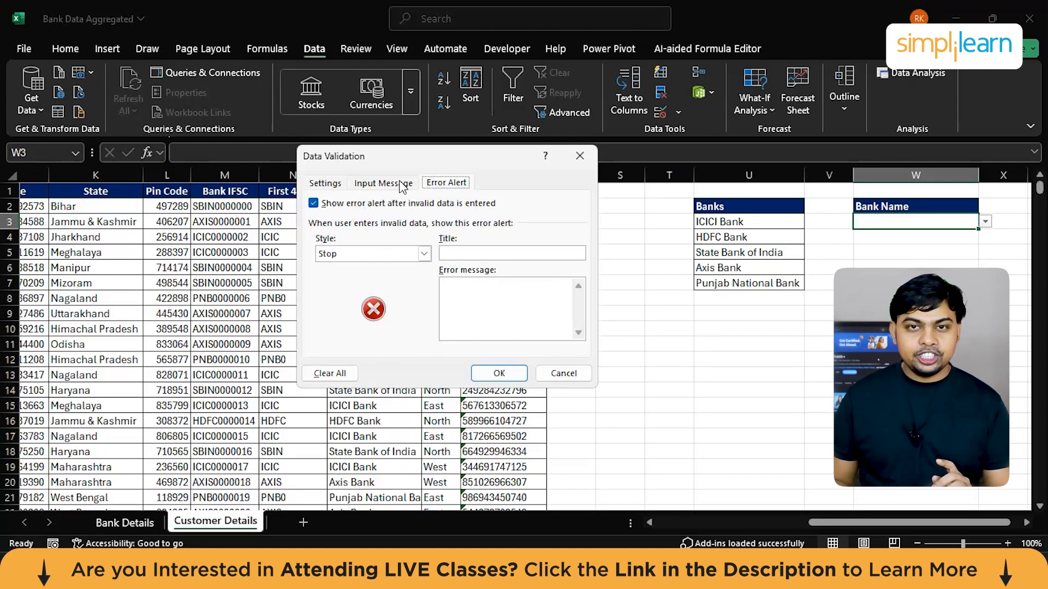
click(393, 255)
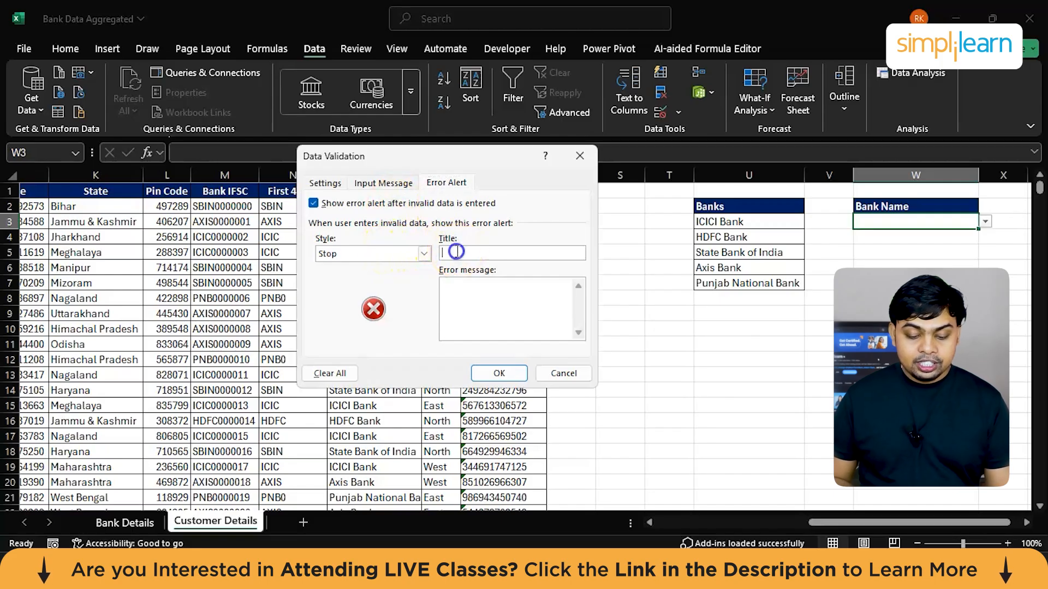
click(423, 256)
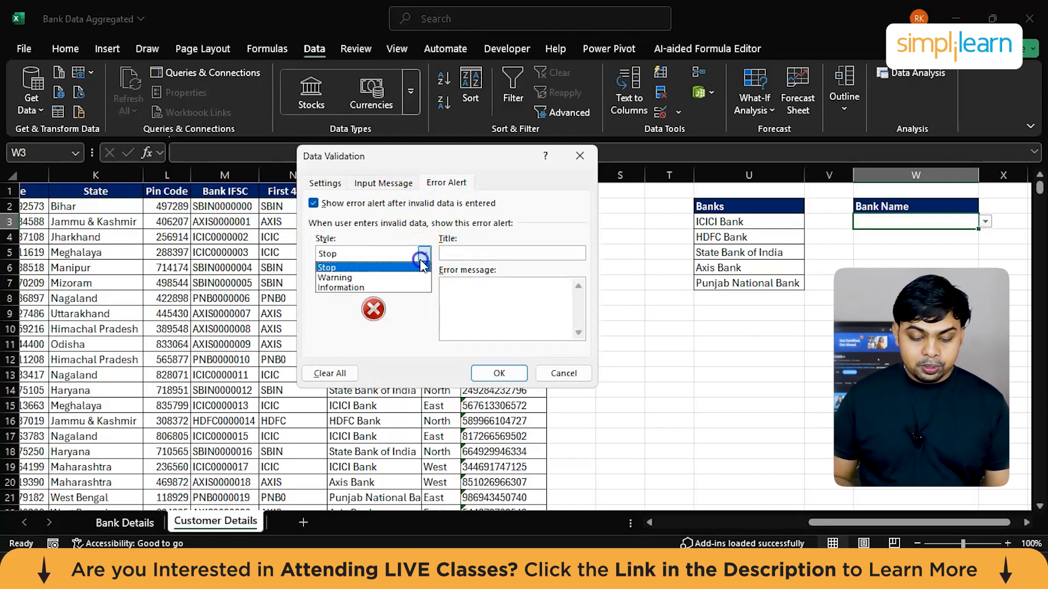
click(379, 267)
click(464, 254)
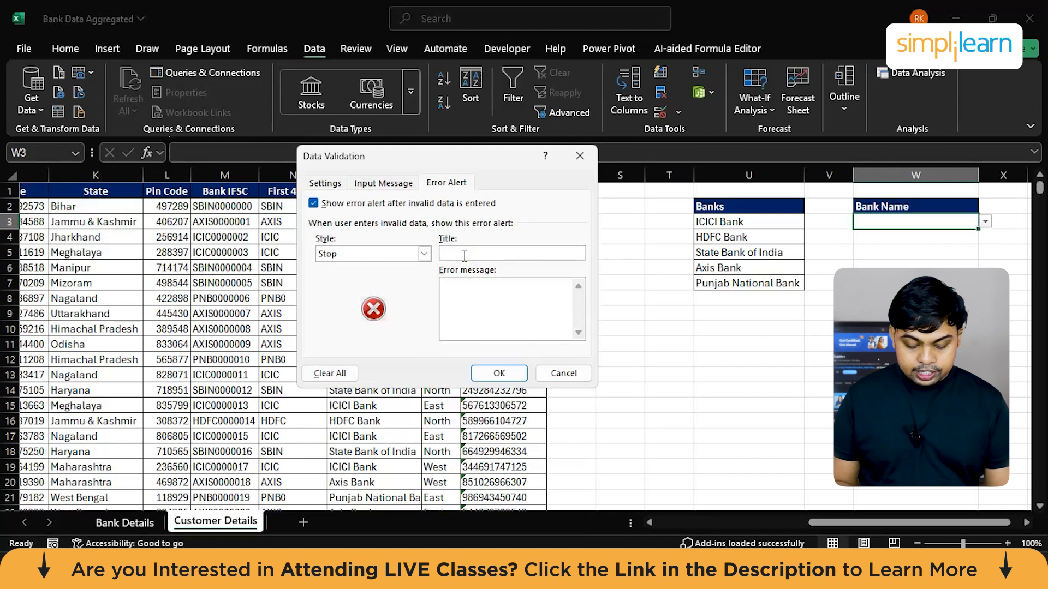
text(Bank Not Found)
Step: Enter the error message "Please select from the list provided only" and apply the validation settings to W3
click(467, 304)
text(Please select from the lit pr)
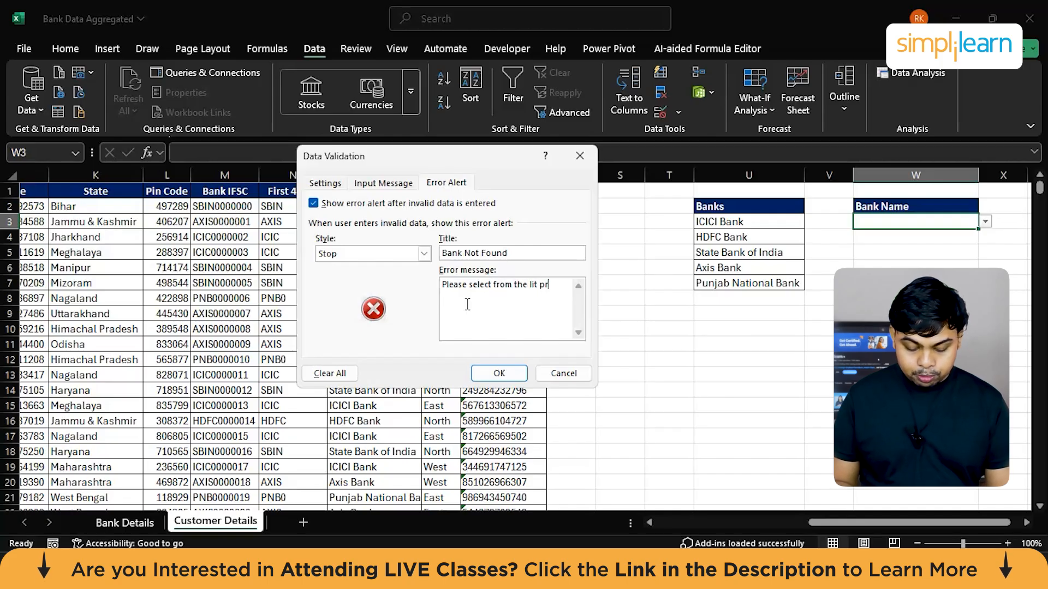
text(ded only)
click(533, 285)
text(s)
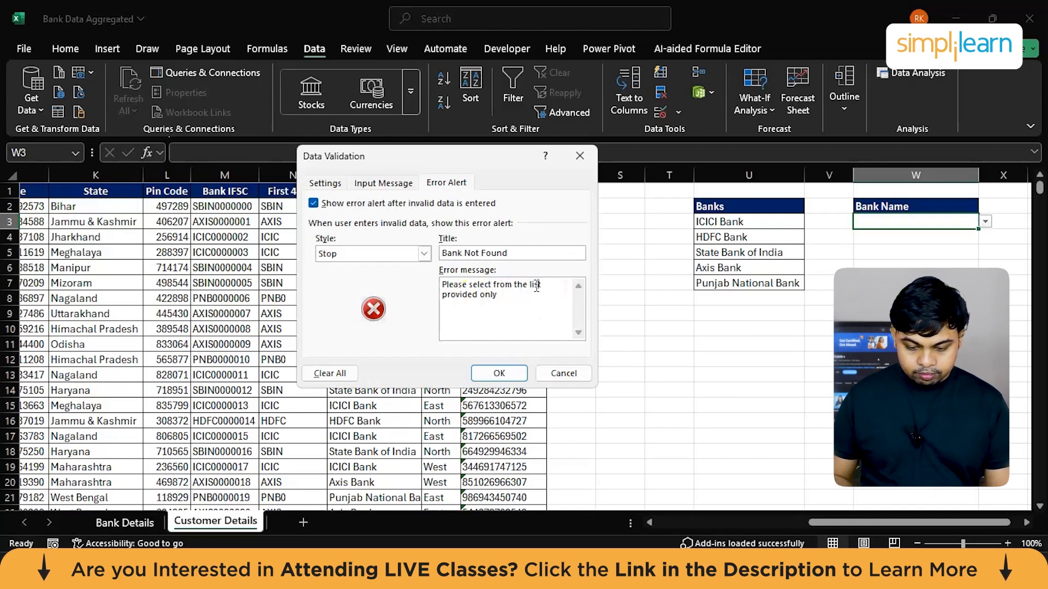
click(510, 375)
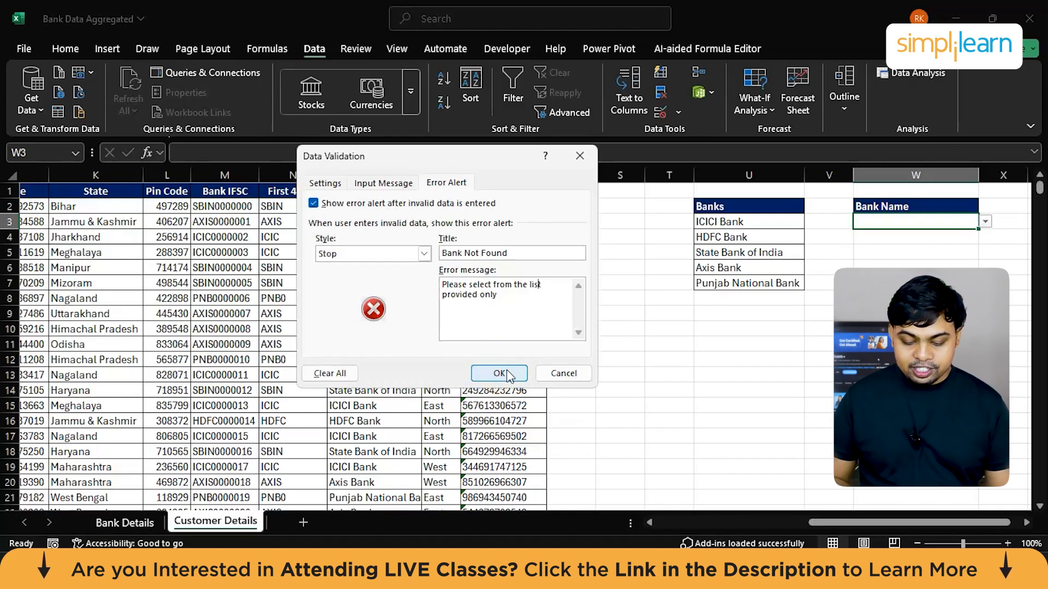
click(506, 371)
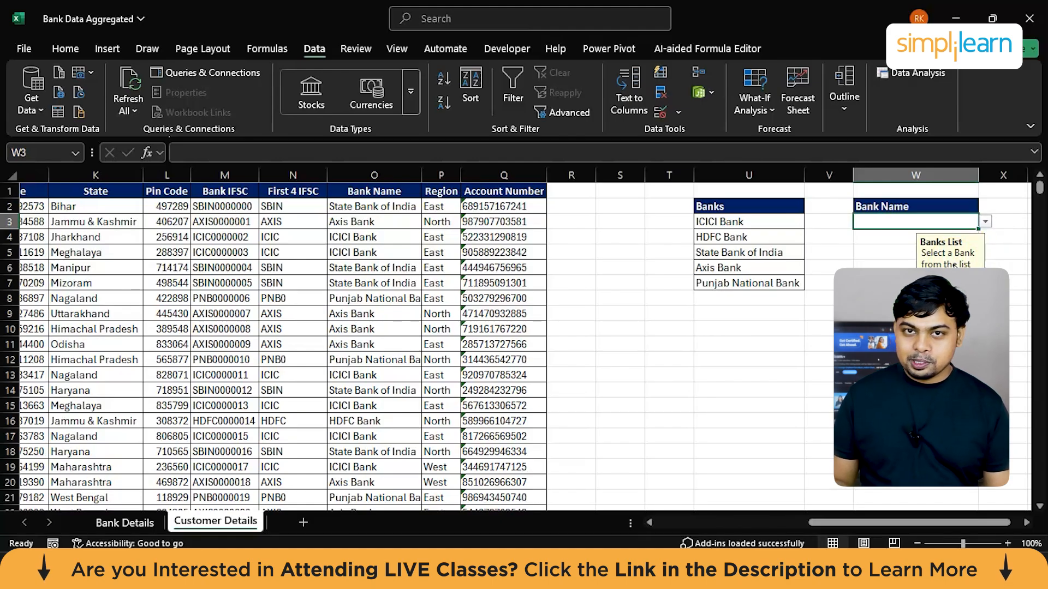
Step: Choose HDFC Bank from the list in W3 and fill the cell down column W with its validation
click(985, 221)
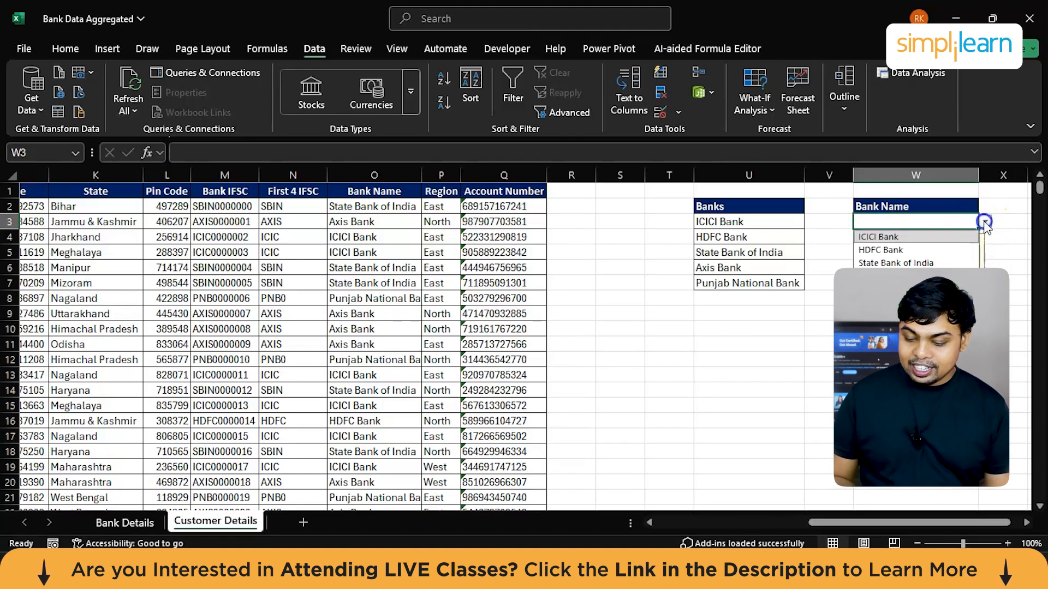
click(936, 250)
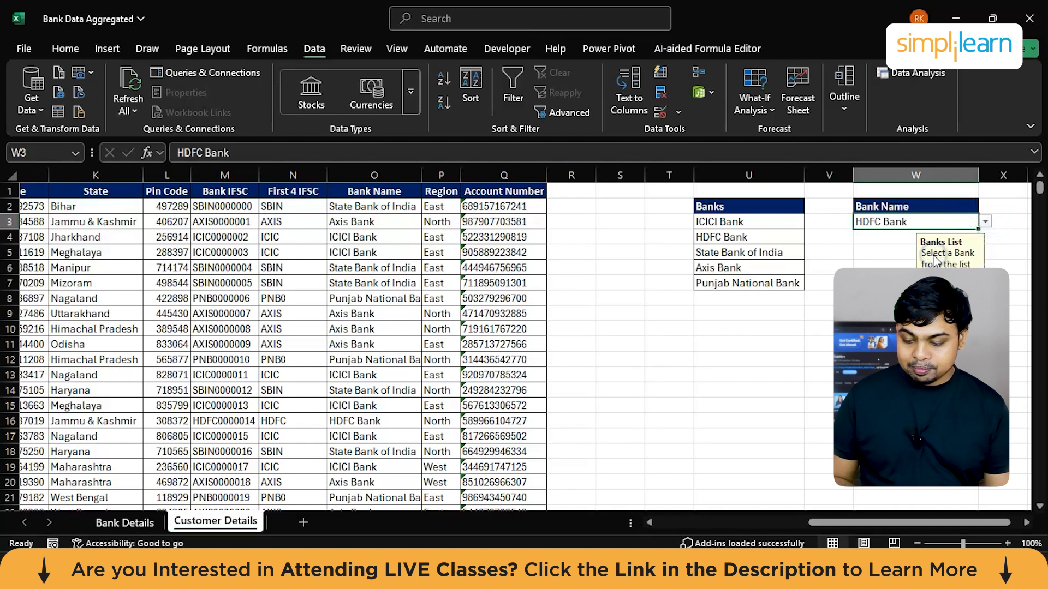
drag(978, 229, 979, 279)
Step: Clear the copied bank names below W3, leaving the validated cells empty
click(893, 239)
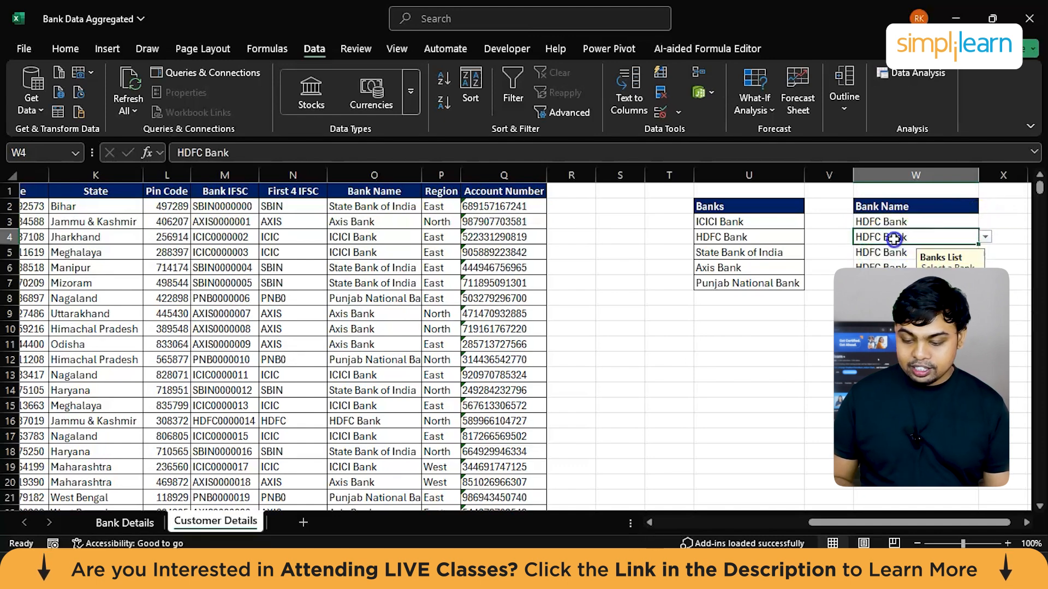
key(Delete)
key(Up)
key(Down)
key(Down)
key(Delete)
key(Down)
key(Delete)
key(Down)
key(Delete)
key(Down)
Step: Test the validation by trying to enter "Random bank" in W4, and dismiss the error alert
click(894, 240)
click(946, 239)
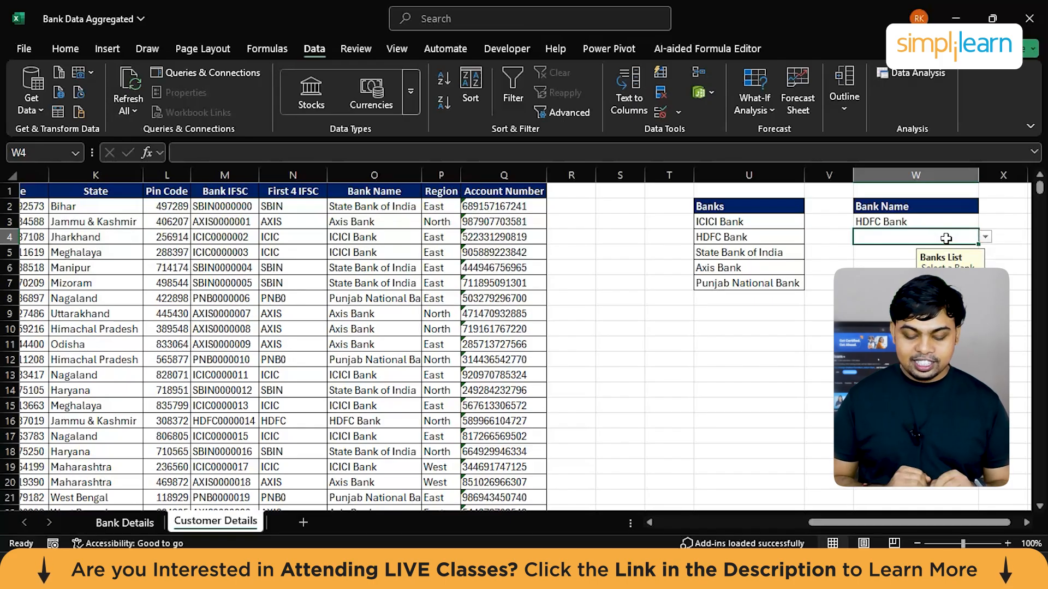
text(Random bank)
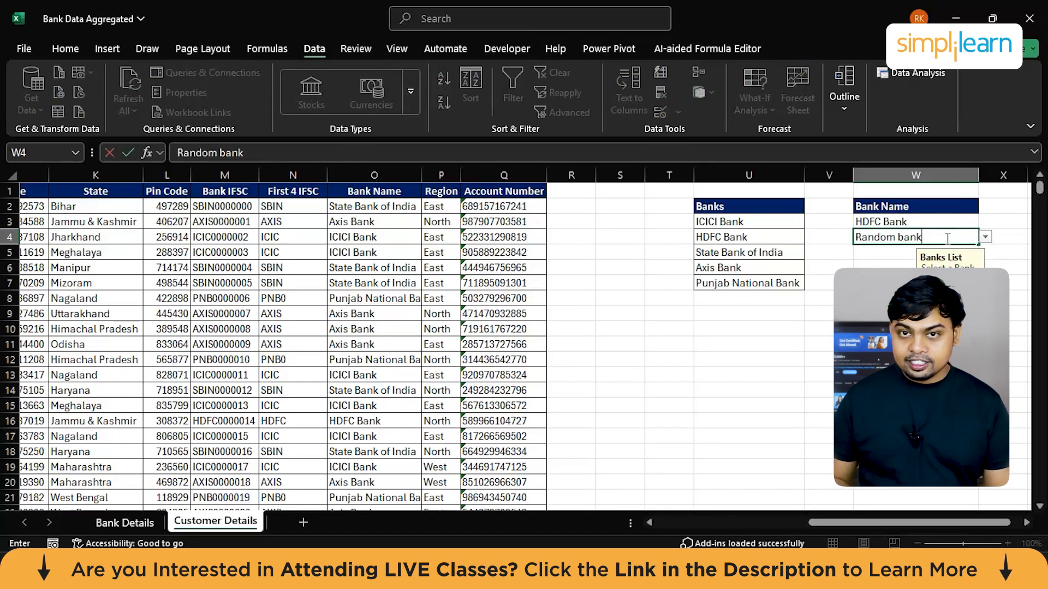
key(Return)
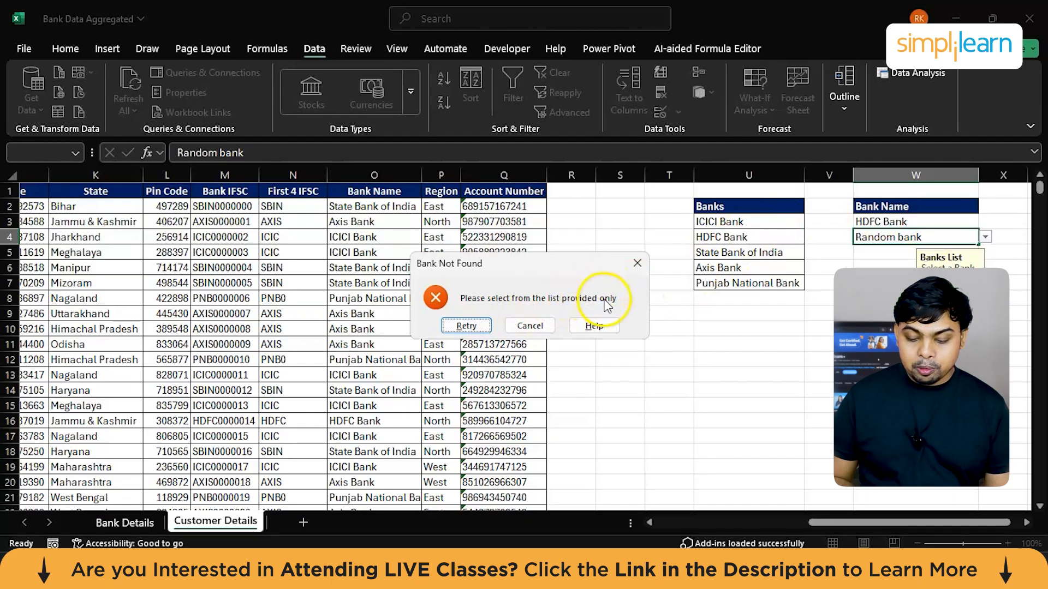
click(638, 263)
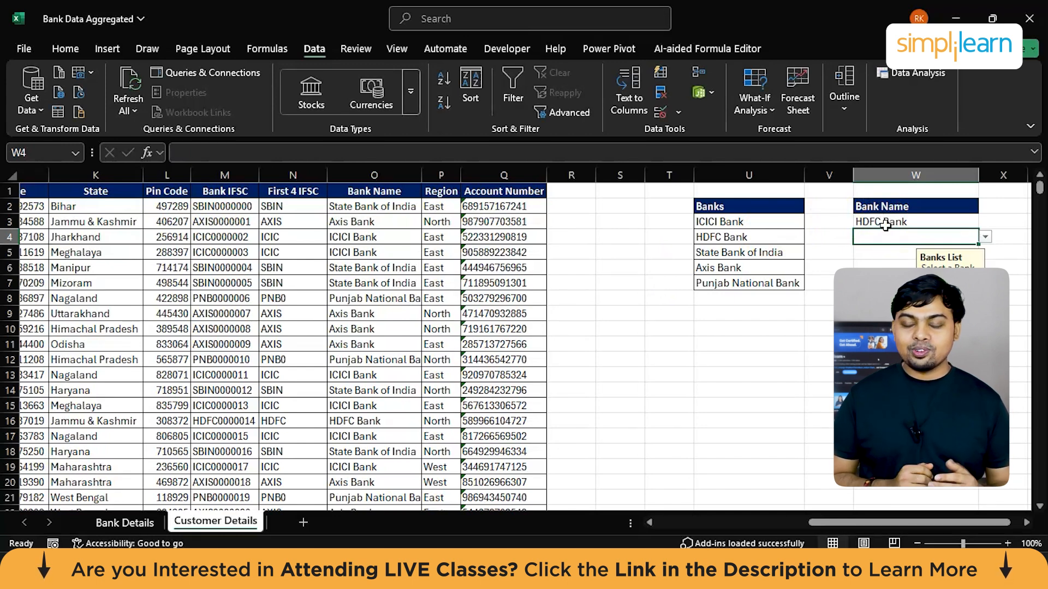
Step: Choose State Bank of India from the validation list in both W4 and W6
click(986, 238)
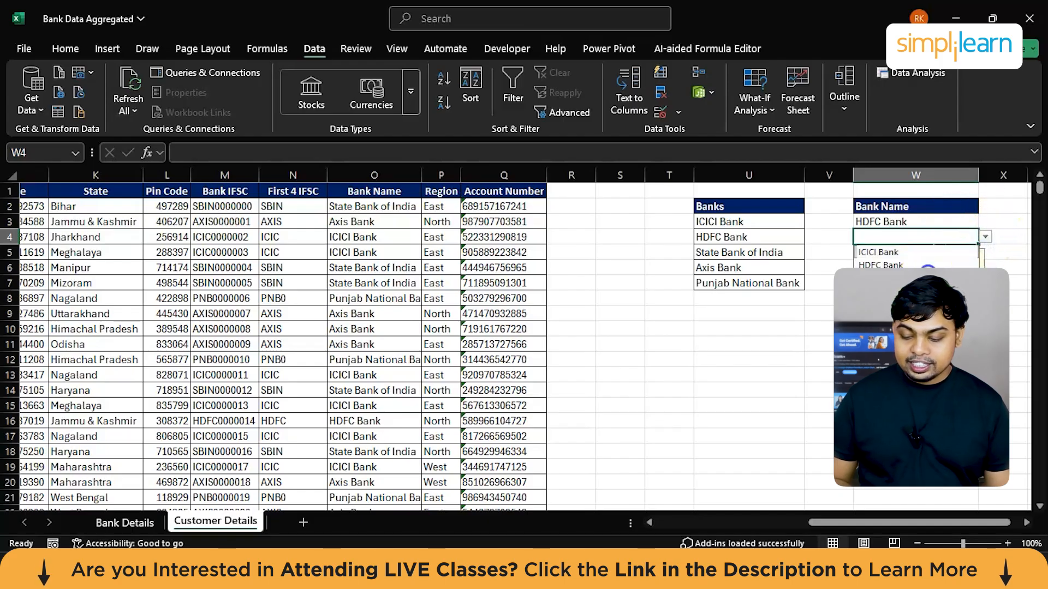
click(928, 273)
click(884, 265)
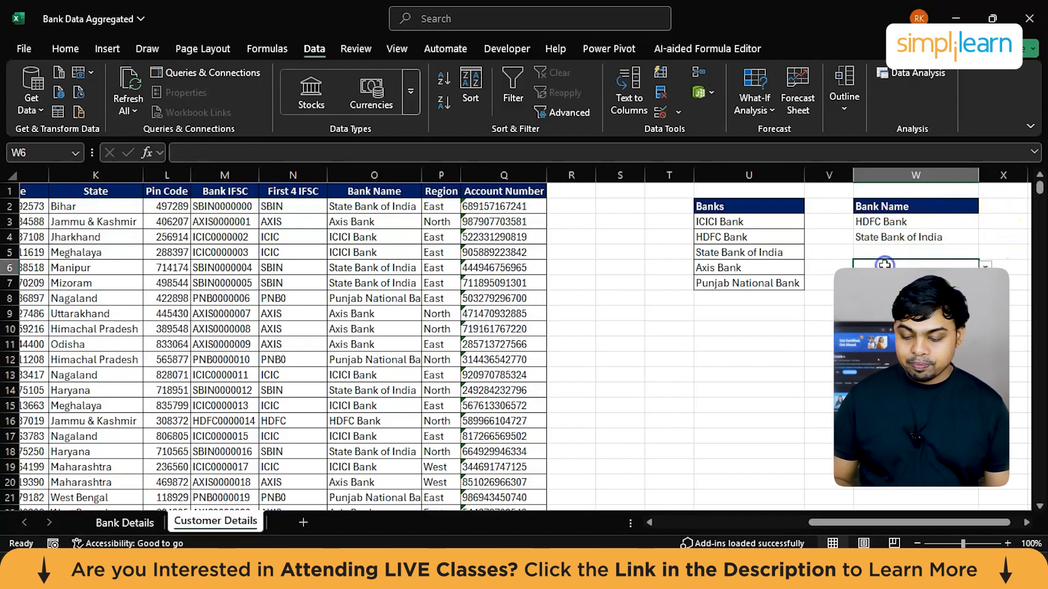
click(986, 266)
click(900, 300)
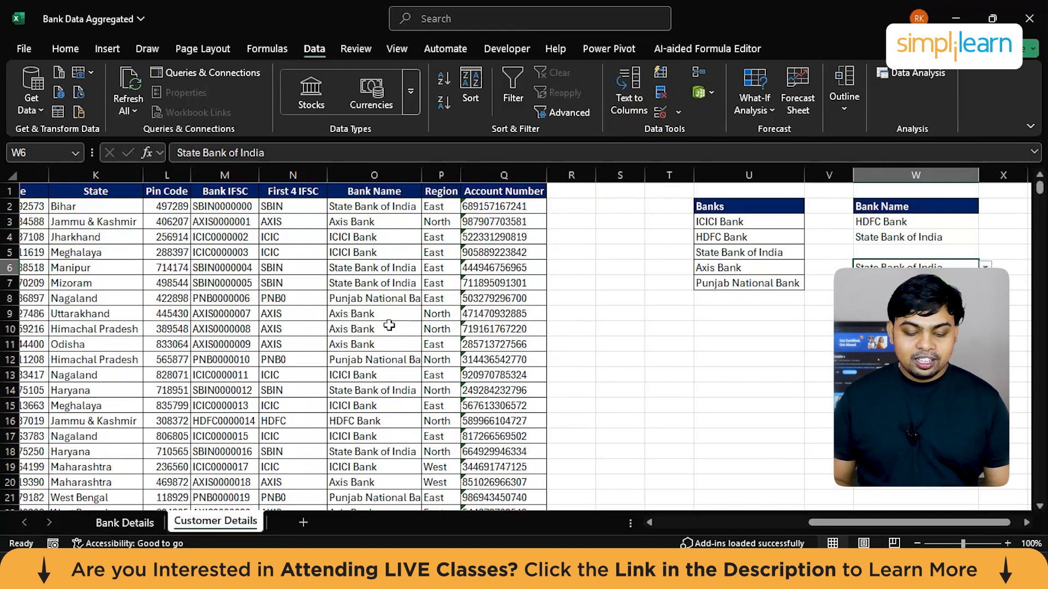
Step: Add a new blank worksheet after the Customer Details sheet
scroll(389, 325, left, 6)
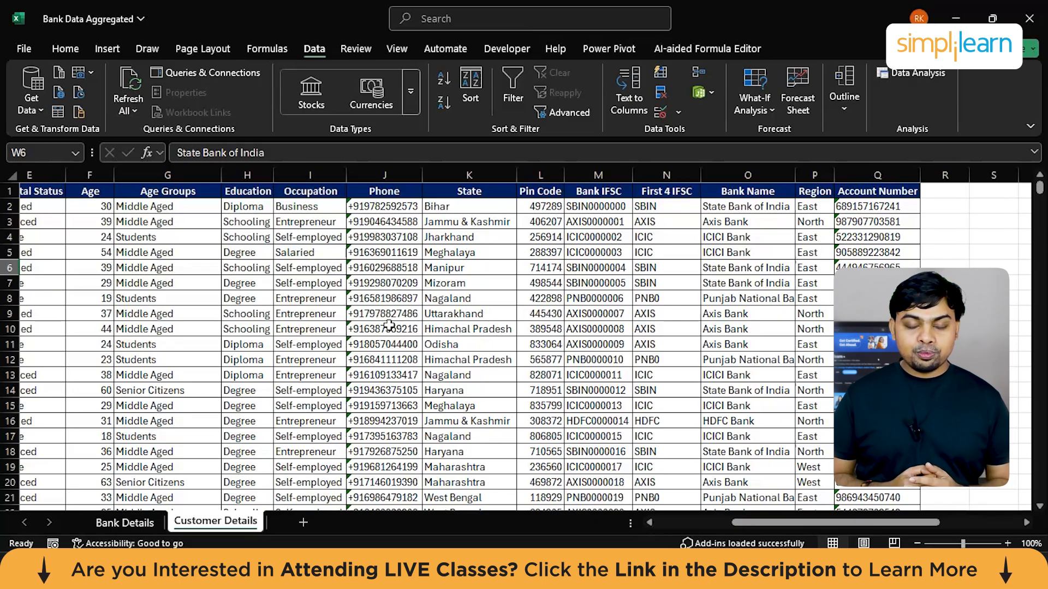
scroll(389, 326, left, 5)
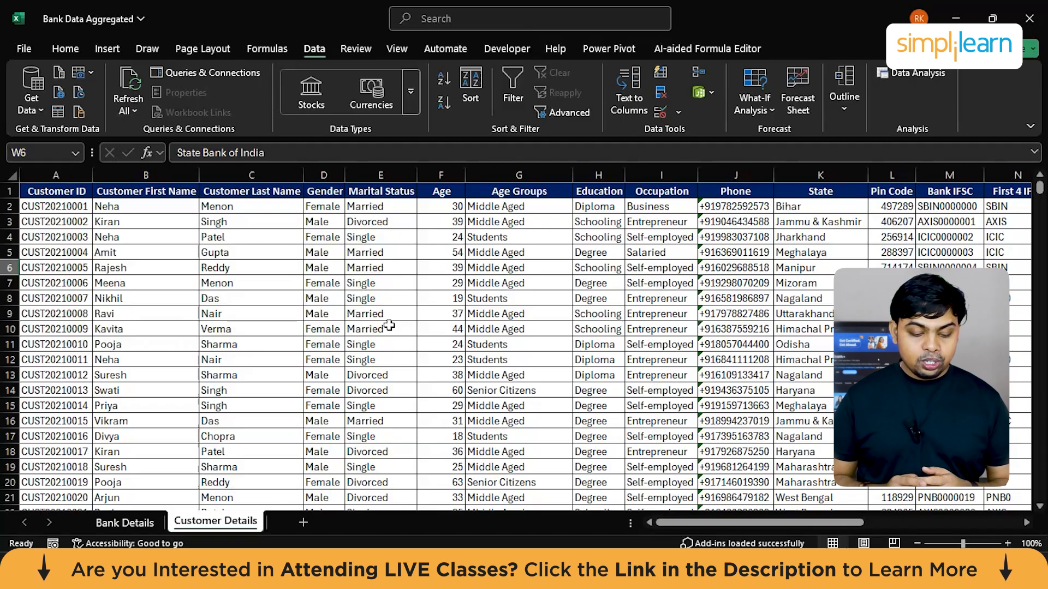
scroll(325, 329, left, 2)
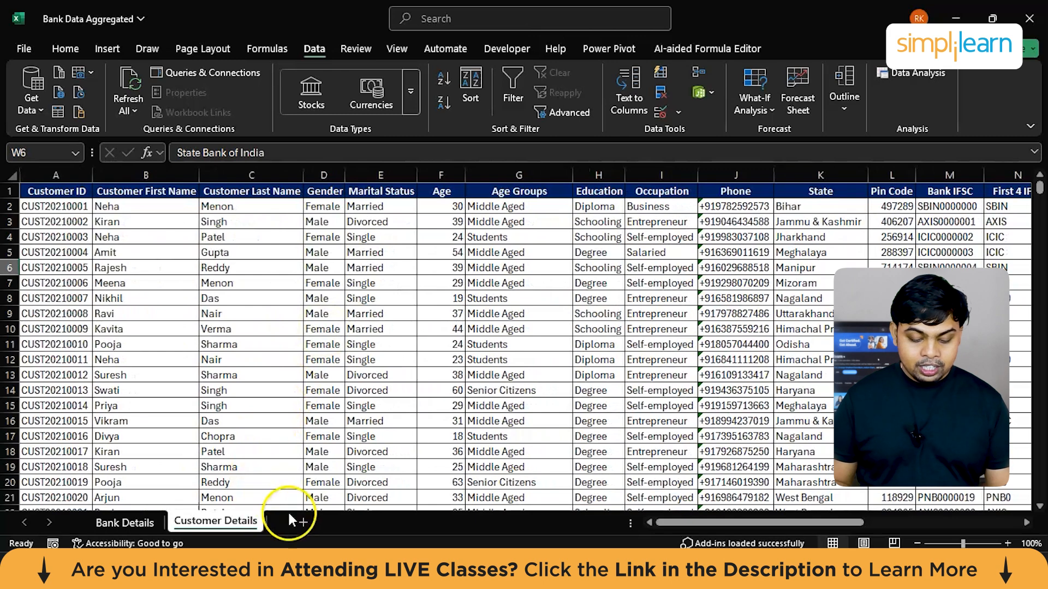
scroll(419, 376, right, 4)
scroll(418, 375, right, 4)
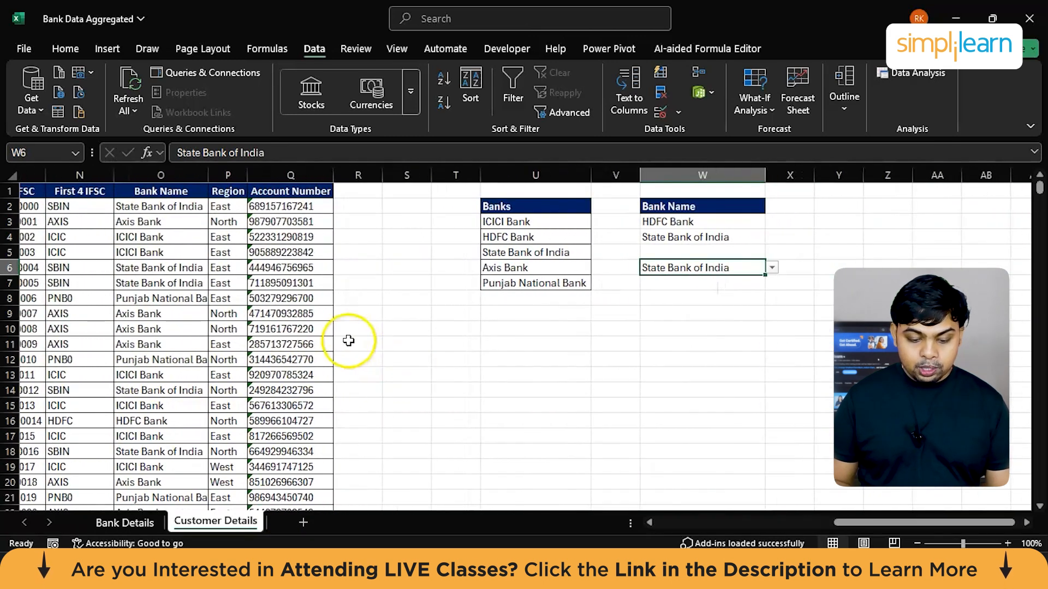
click(301, 522)
Step: Copy the Year column from the Bank Details sheet into column A of the new blank sheet
click(127, 524)
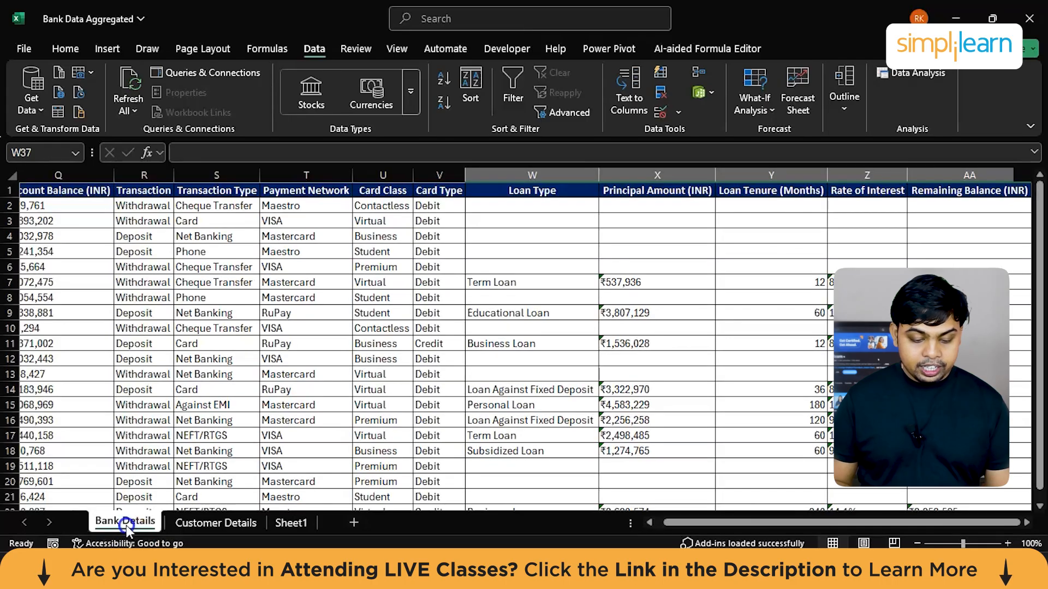
scroll(240, 370, left, 10)
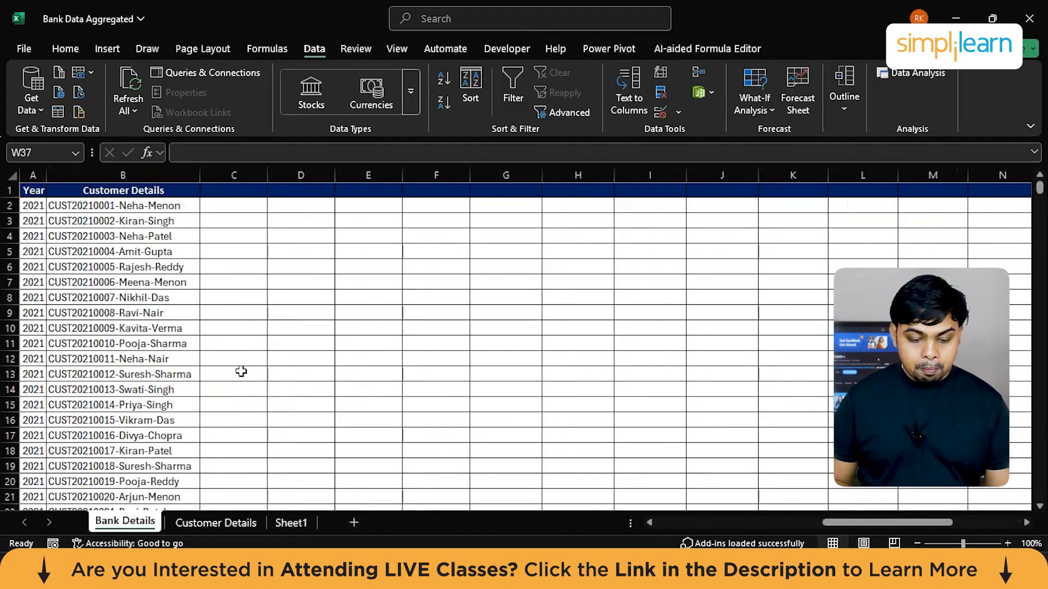
click(36, 188)
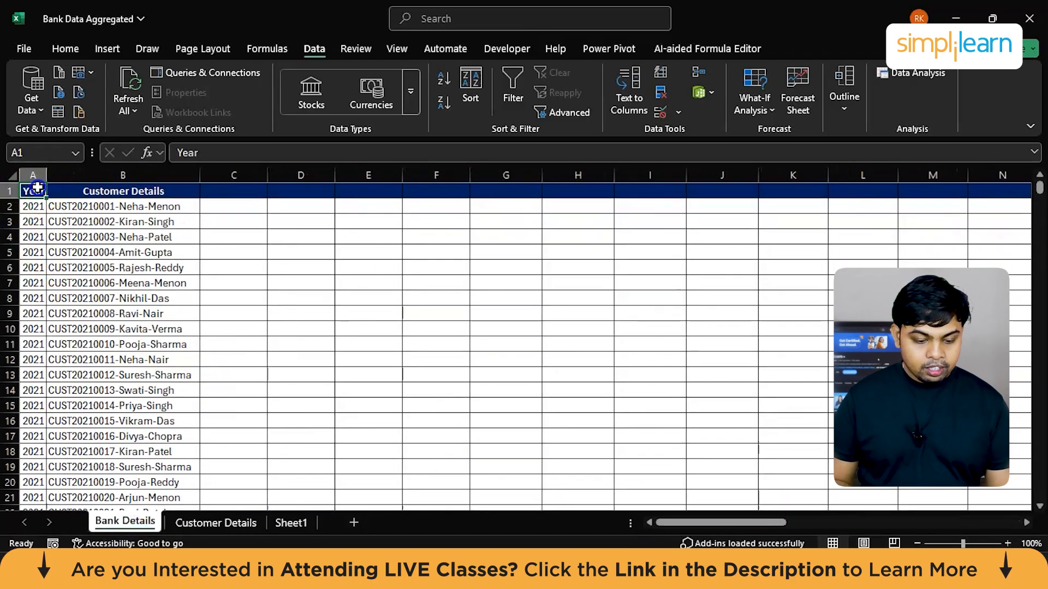
click(34, 174)
key(ctrl+c)
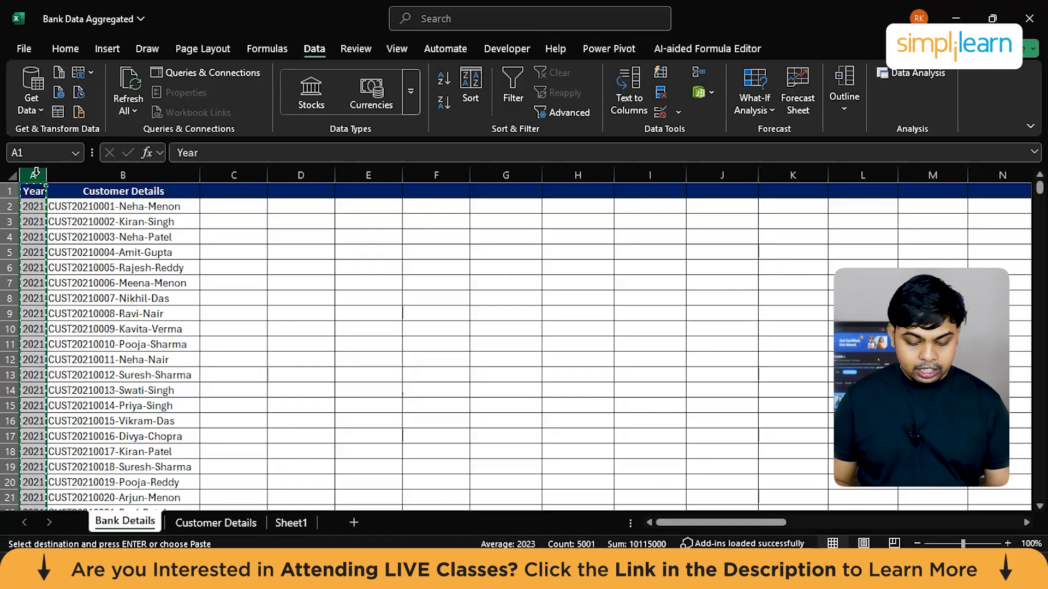
click(289, 522)
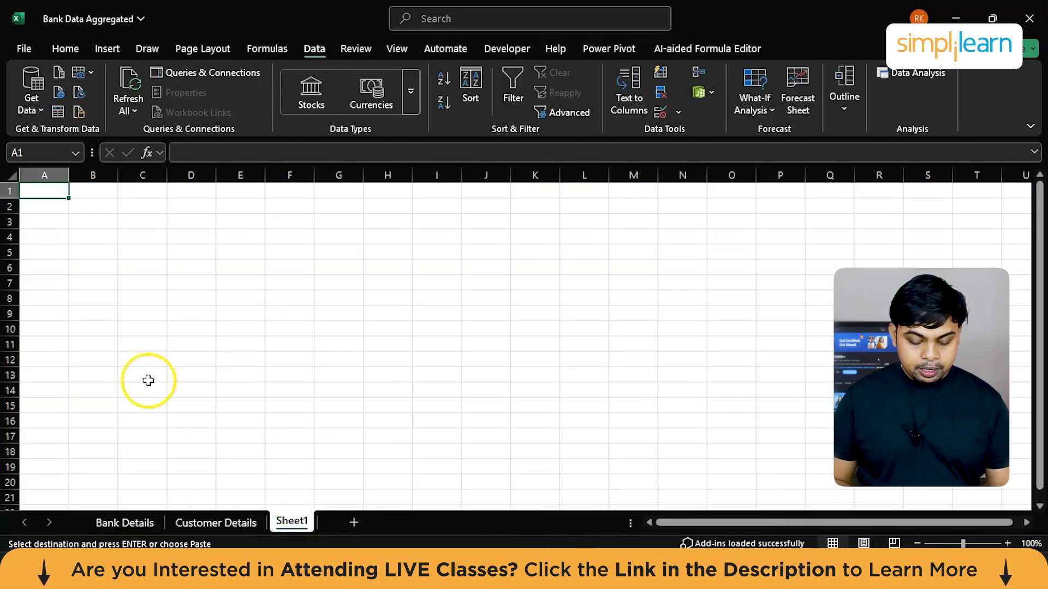
key(ctrl+v)
Step: Rename the new sheet as Workbook
double_click(292, 521)
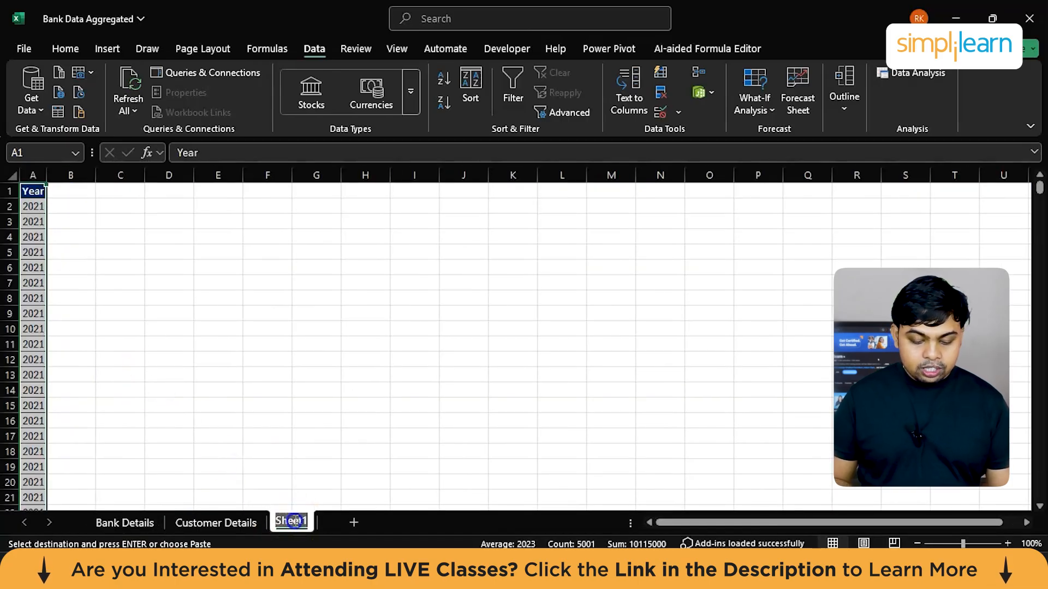
text(Wor)
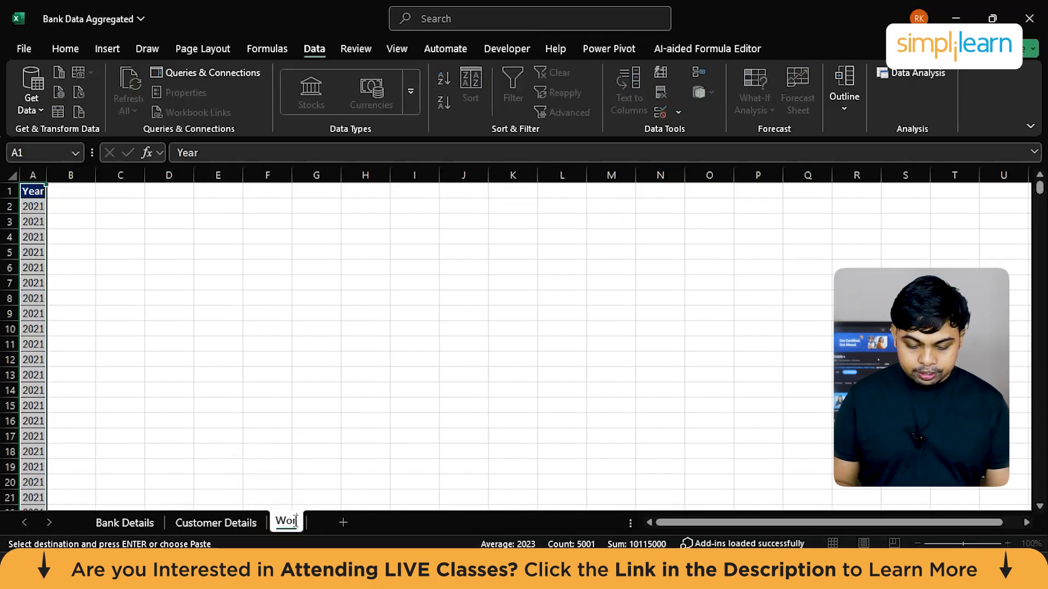
text(kbook)
click(125, 522)
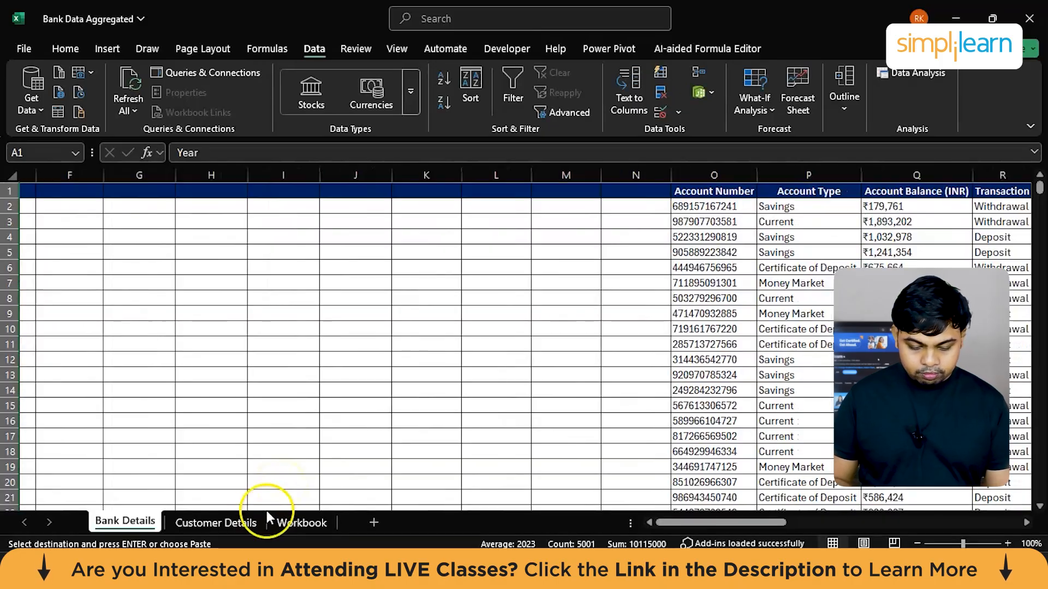
Step: Copy the entire customer table from Customer Details and show the paste options for cell B1 of the Workbook sheet
click(220, 524)
scroll(179, 405, left, 10)
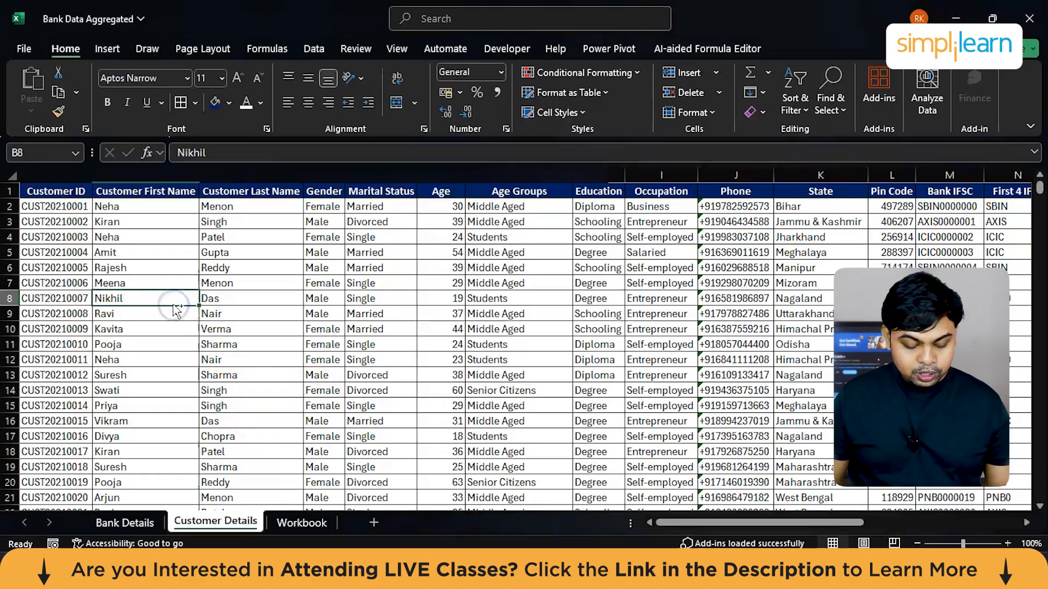
key(ctrl+a)
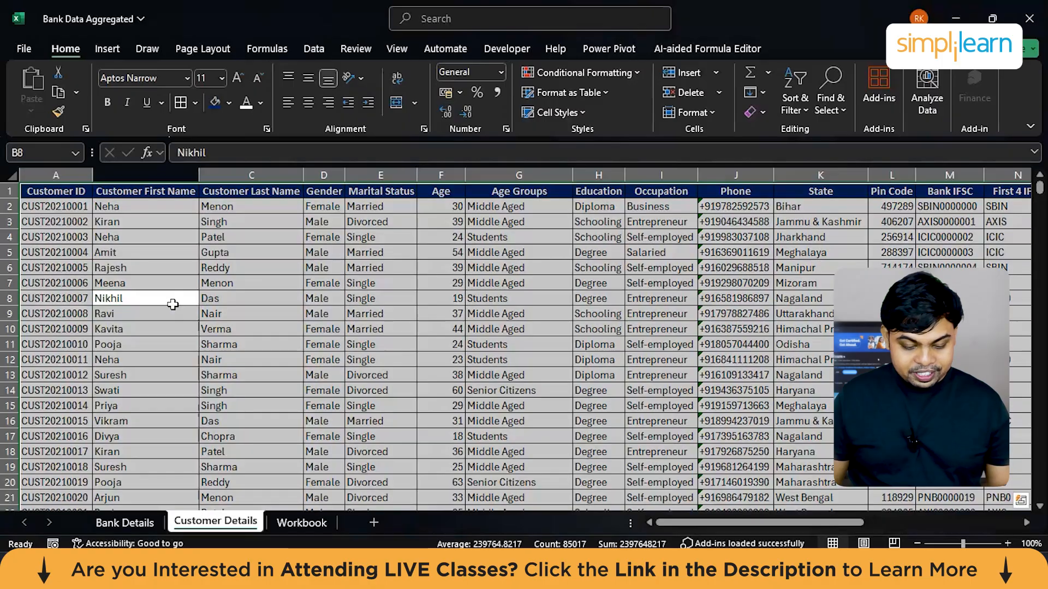
key(ctrl+c)
click(294, 519)
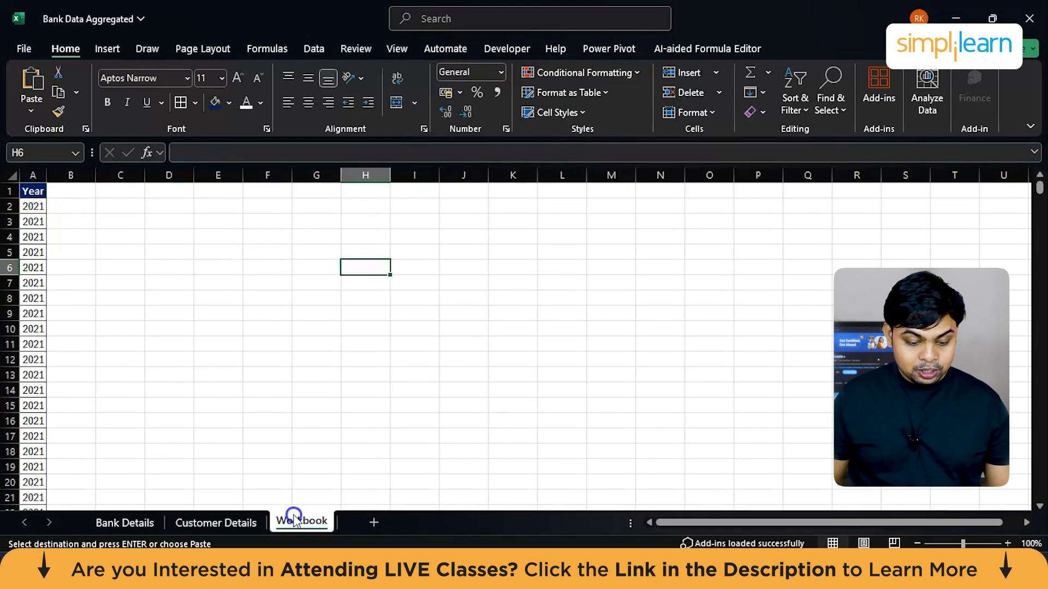
click(70, 193)
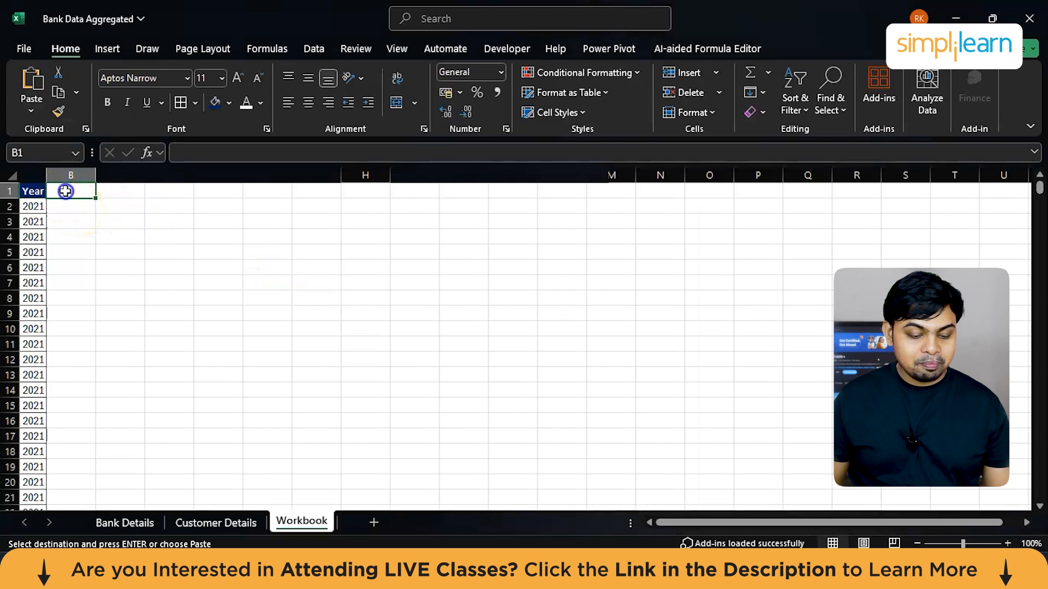
click(41, 112)
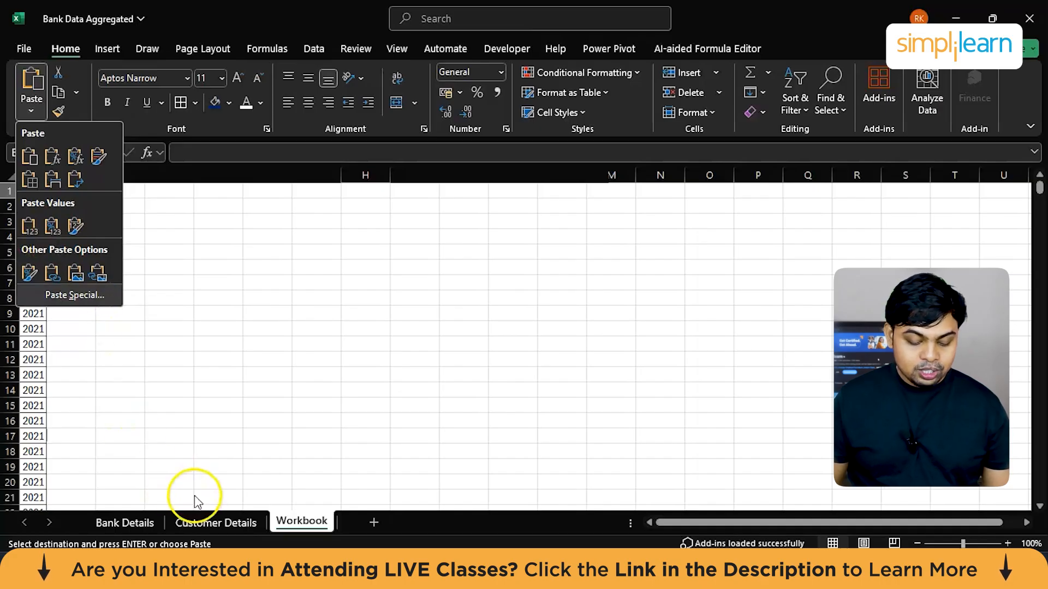
Step: Examine the Age Groups formulas and the last rows of the table on the Customer Details sheet
click(198, 517)
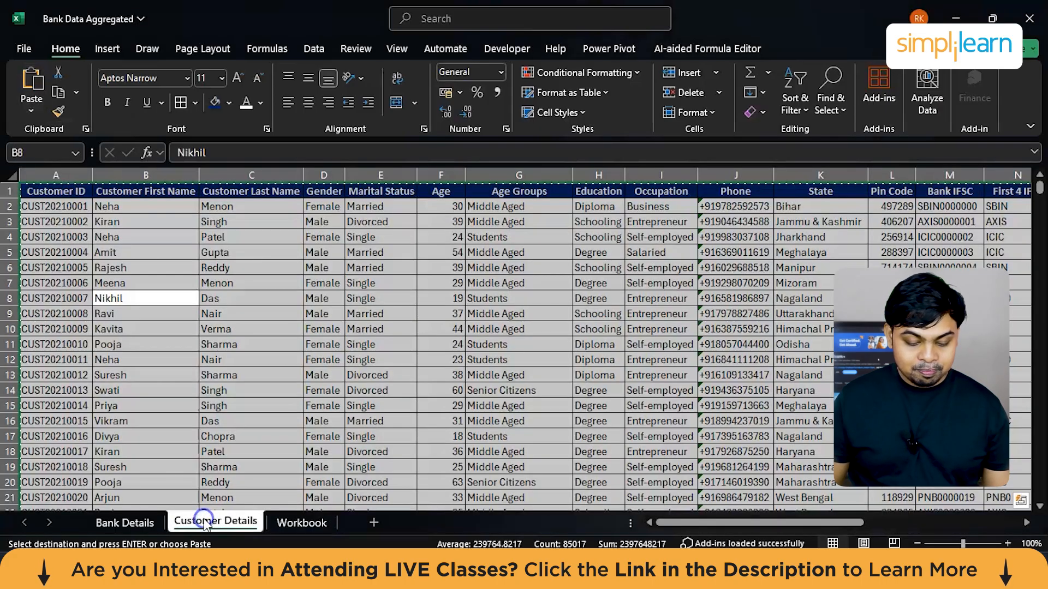
click(511, 327)
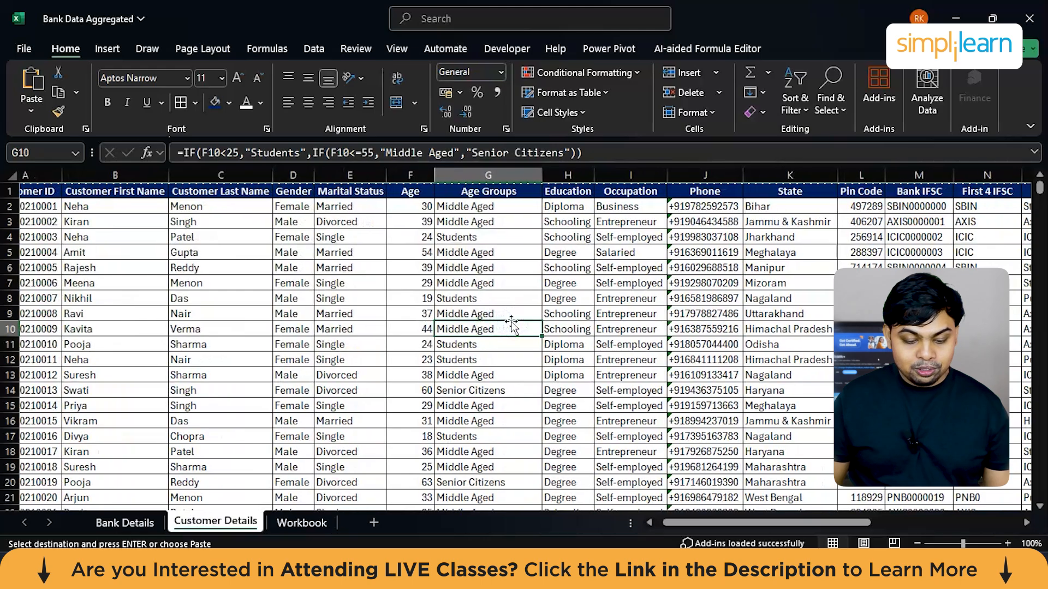
click(474, 210)
key(ctrl+Down)
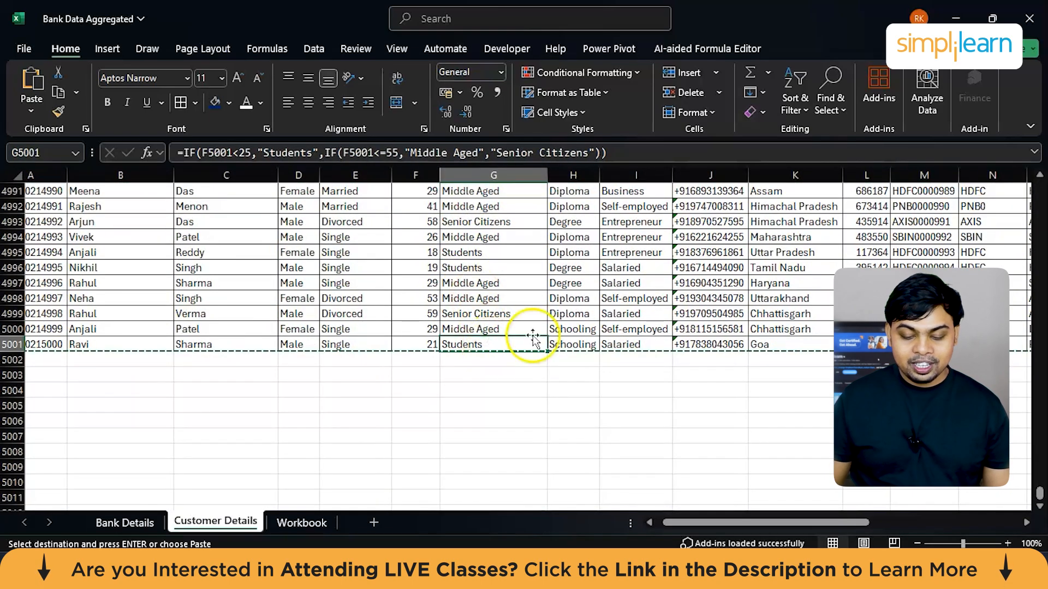
click(592, 330)
scroll(597, 335, right, 5)
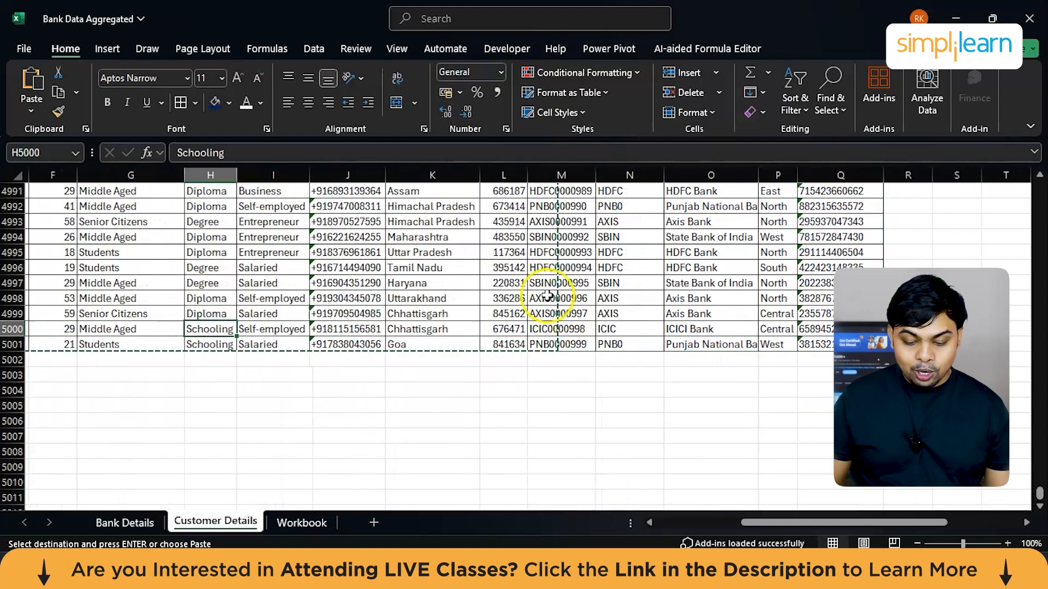
click(611, 284)
click(348, 406)
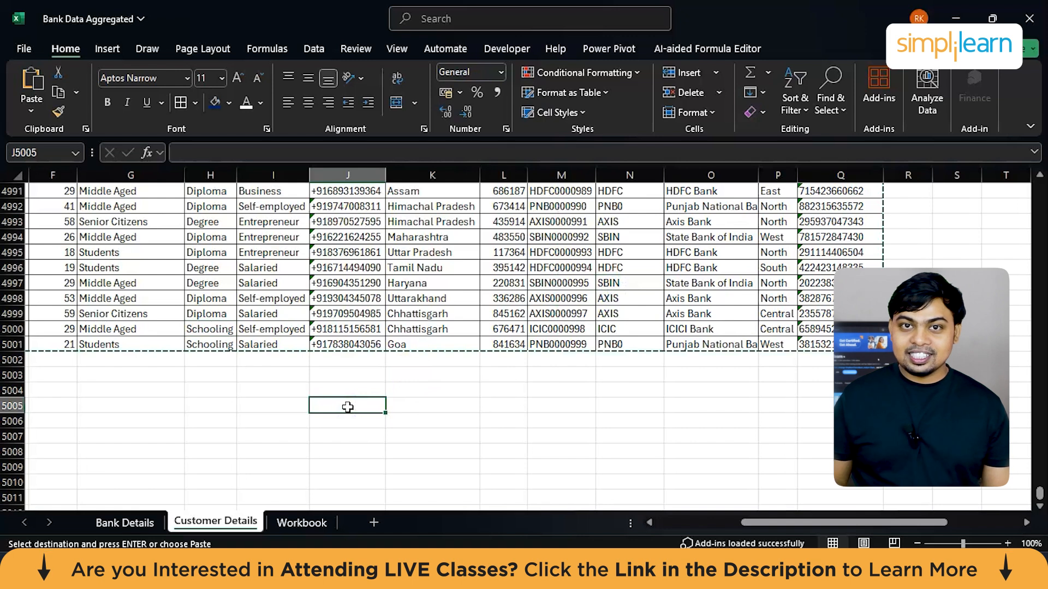
Step: Paste the copied customer table as values only at B1 of the Workbook sheet and auto-fit the Customer ID column
click(303, 522)
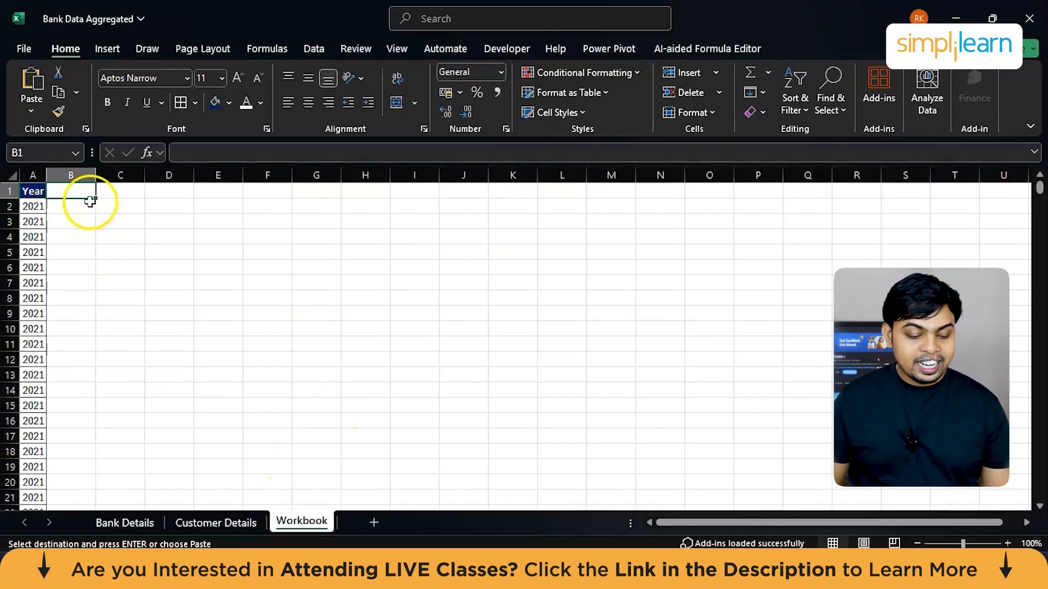
click(30, 111)
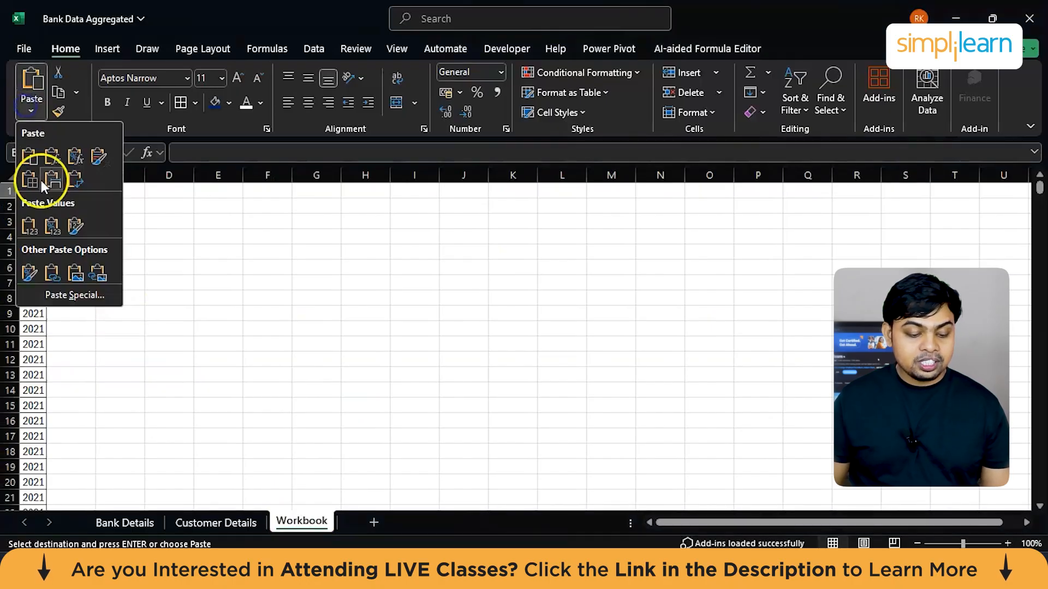
click(29, 226)
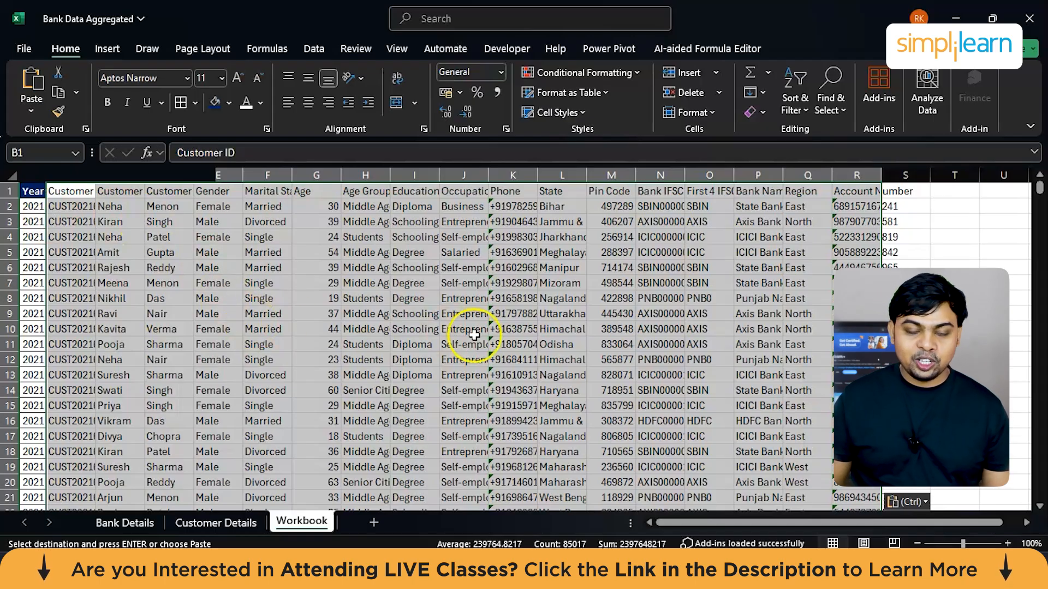
drag(95, 174, 95, 175)
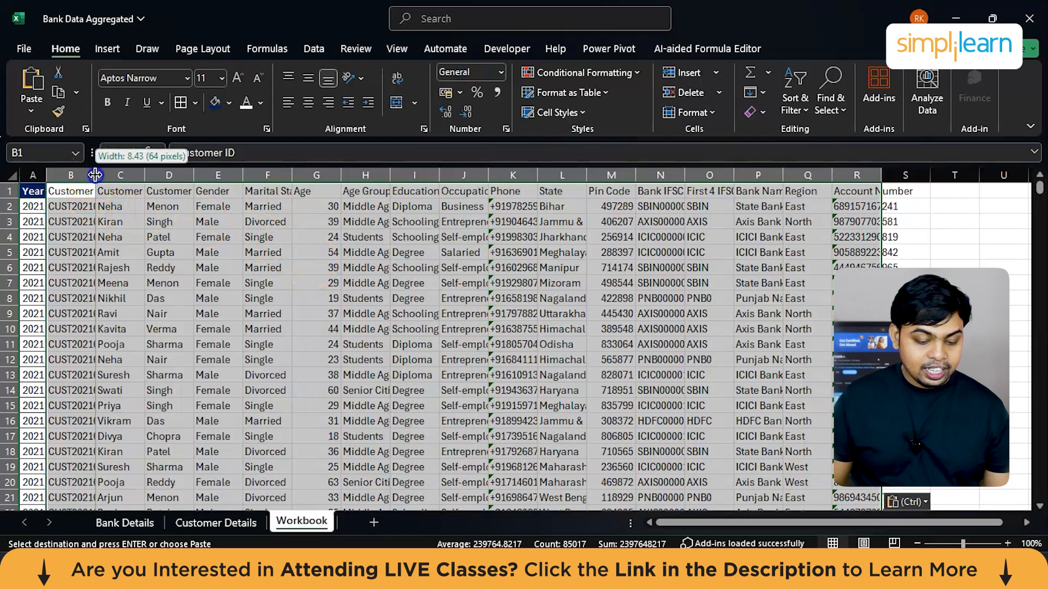
double_click(95, 174)
scroll(298, 257, right, 2)
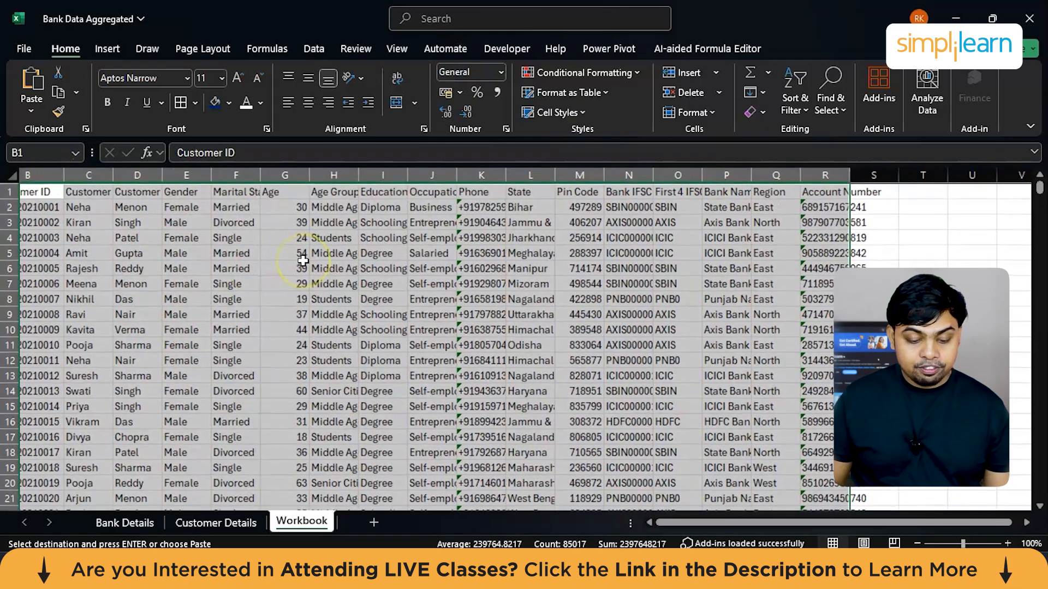
scroll(303, 261, right, 3)
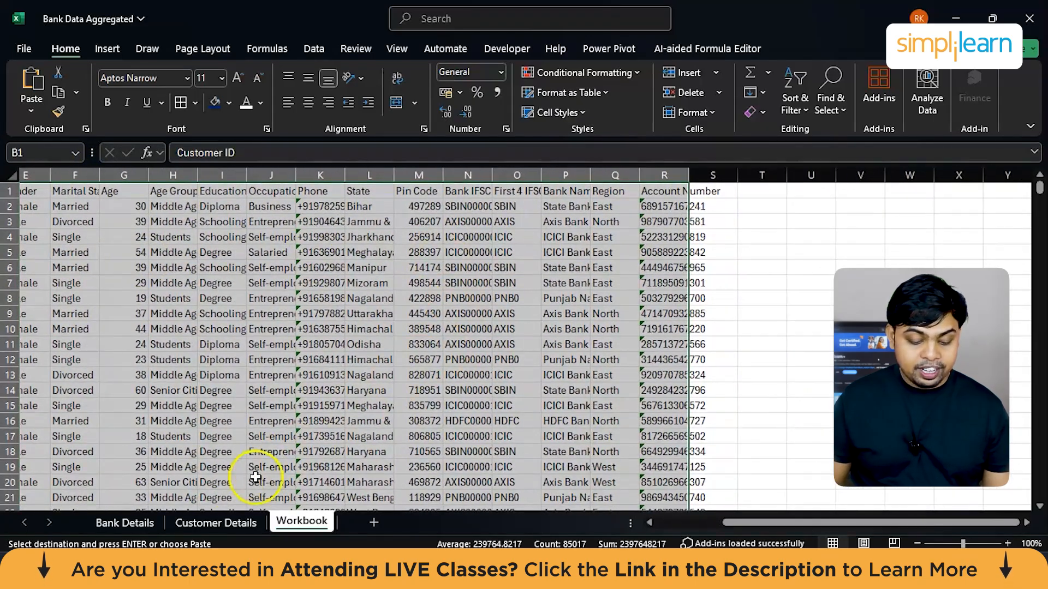
Step: Delete all the empty columns, C through N, between Customer Details and Account Number on the Bank Details sheet
click(123, 522)
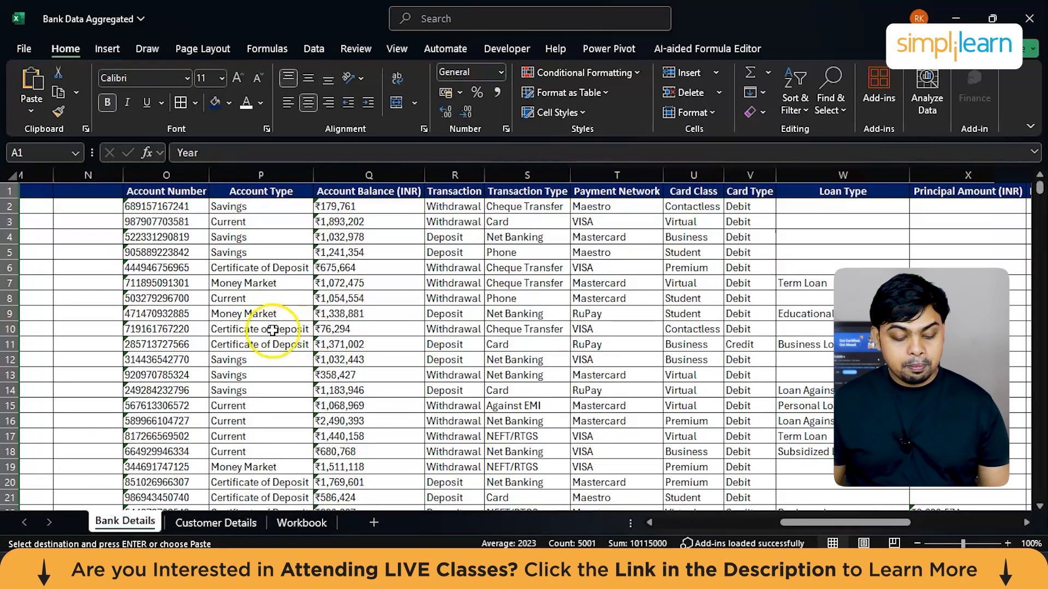
scroll(158, 281, left, 5)
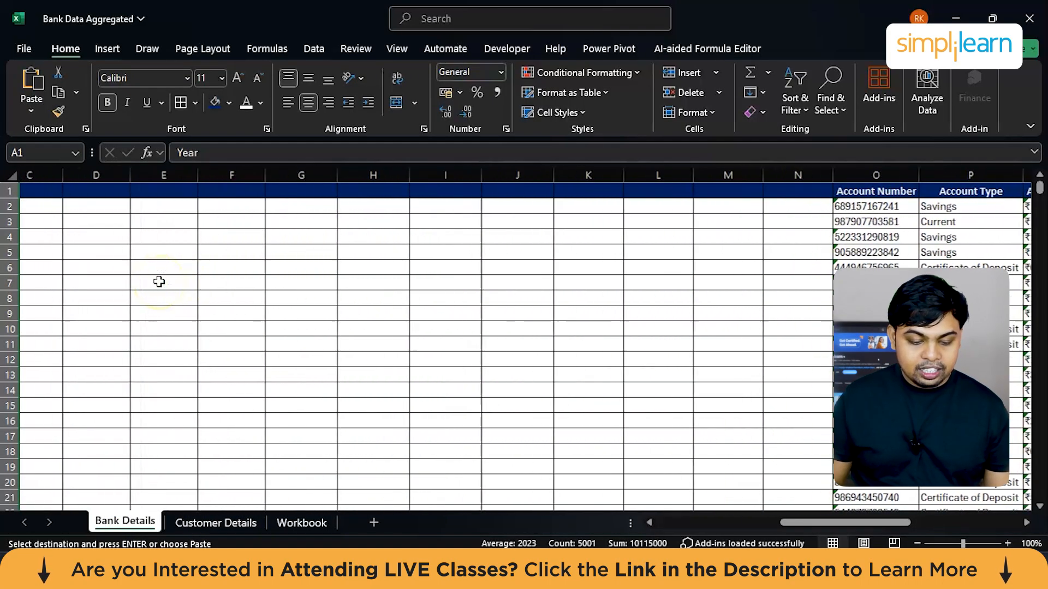
scroll(96, 240, left, 3)
drag(206, 165, 908, 176)
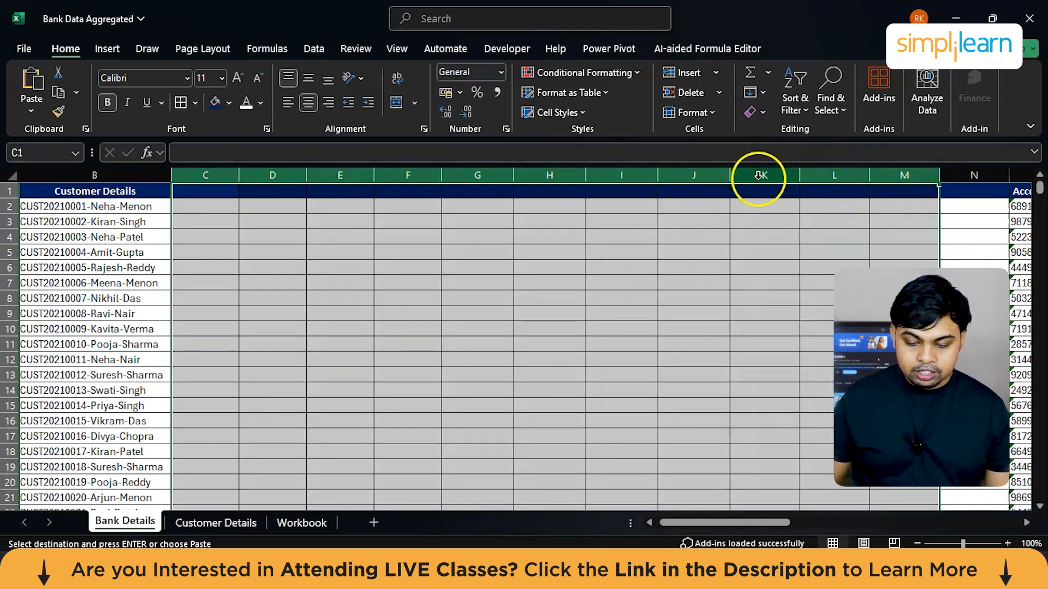
right_click(758, 175)
click(767, 341)
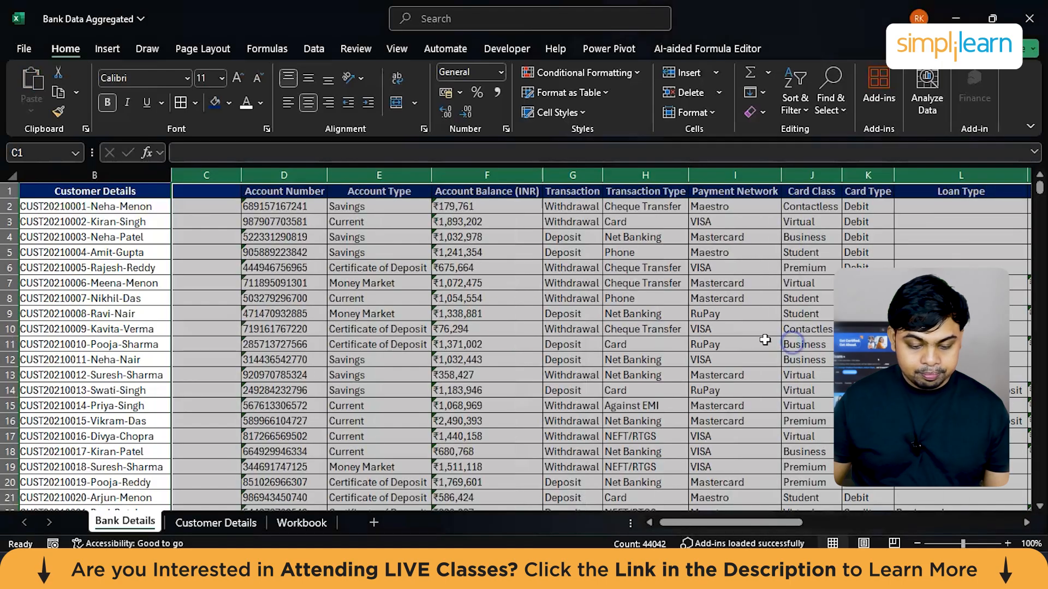
right_click(206, 175)
click(245, 343)
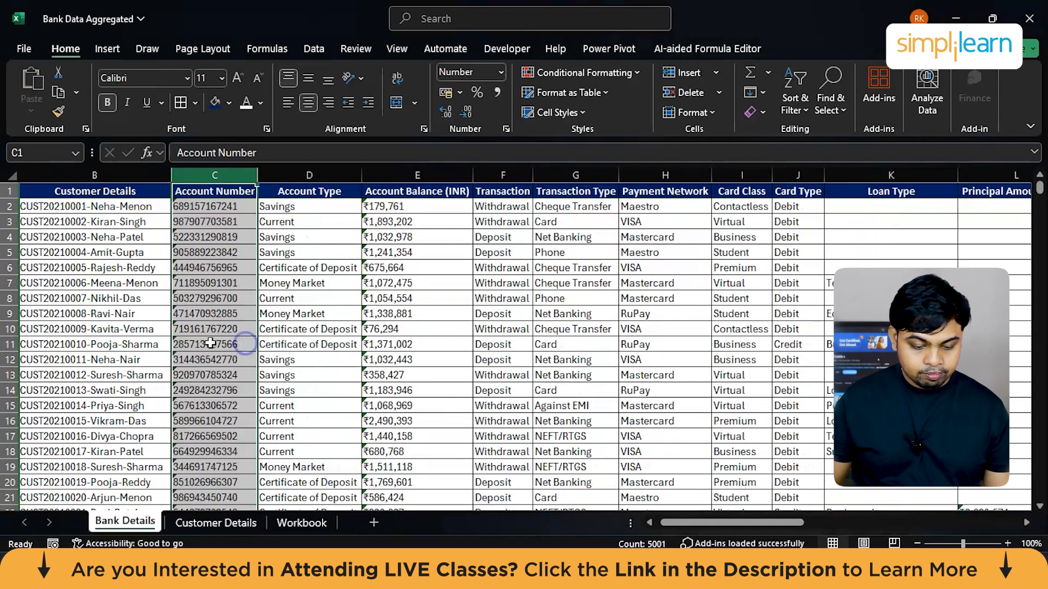
click(269, 298)
Step: Copy columns C through P, Account Number to Non-Profiting, from the Bank Details sheet
drag(214, 175, 327, 175)
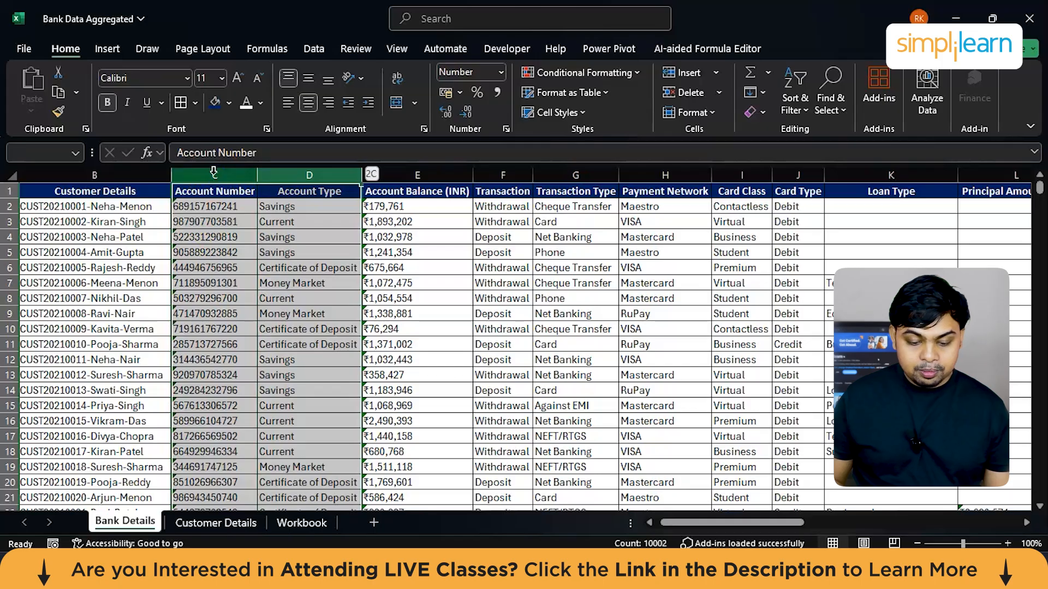
key(shift+Right)
key(shift+Right)
key(shift+Right)
key(shift+Right)
key(shift+Right)
key(shift+Right)
key(shift+Right)
key(shift+Right)
key(shift+Right)
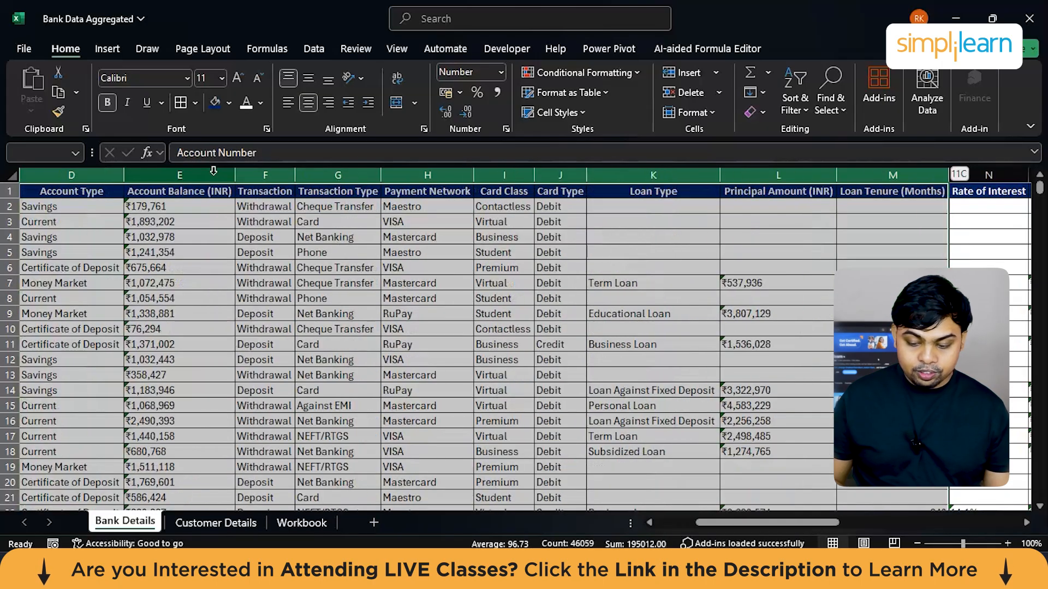
key(shift+Right)
key(shift+Right)
key(shift+Right)
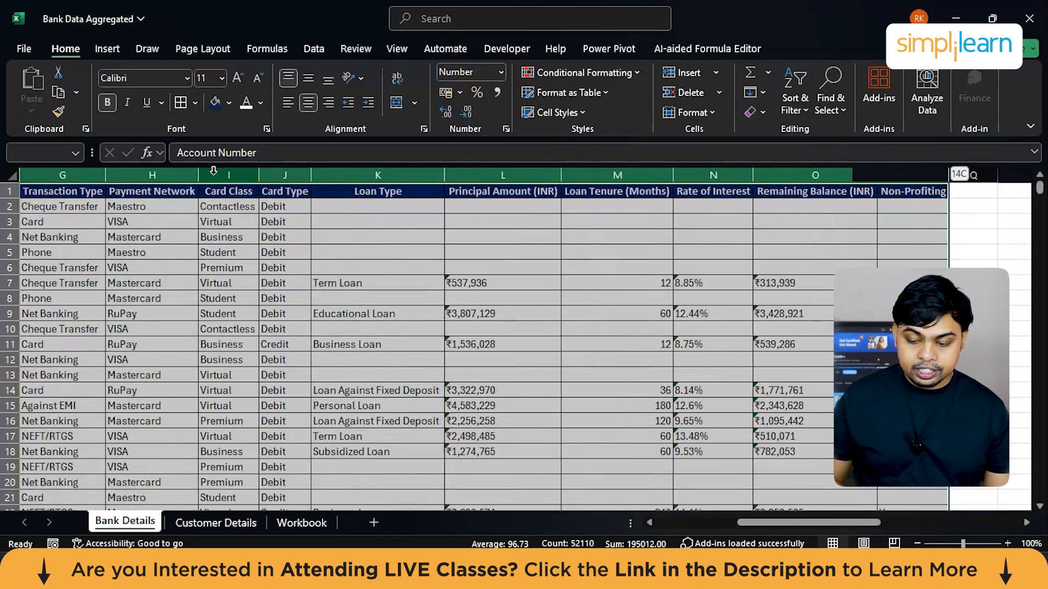
key(ctrl+c)
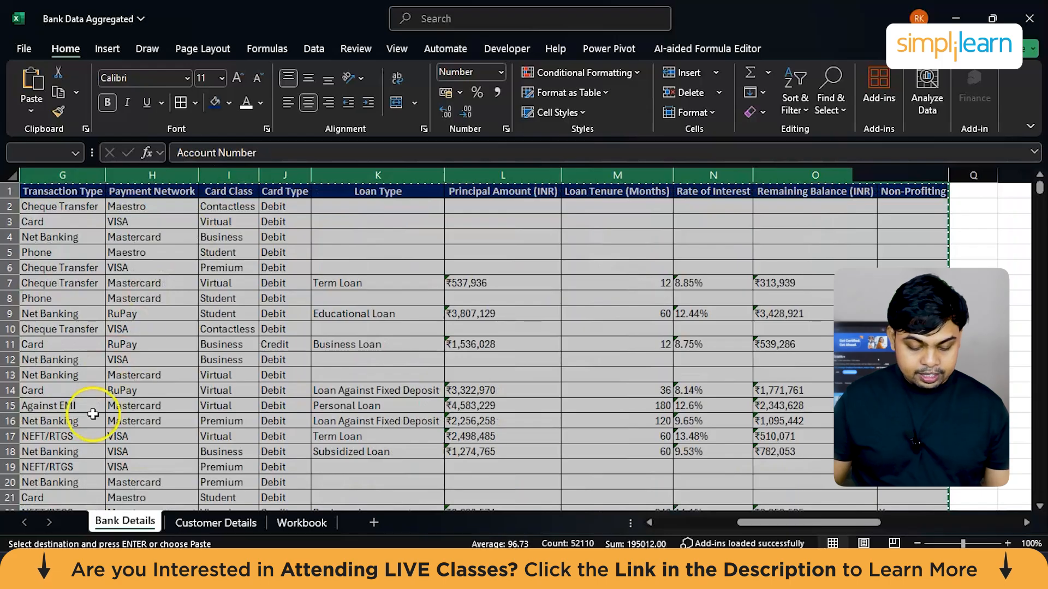
Step: Paste the copied bank columns as values only at S1 of the Workbook sheet
click(301, 523)
scroll(524, 349, right, 5)
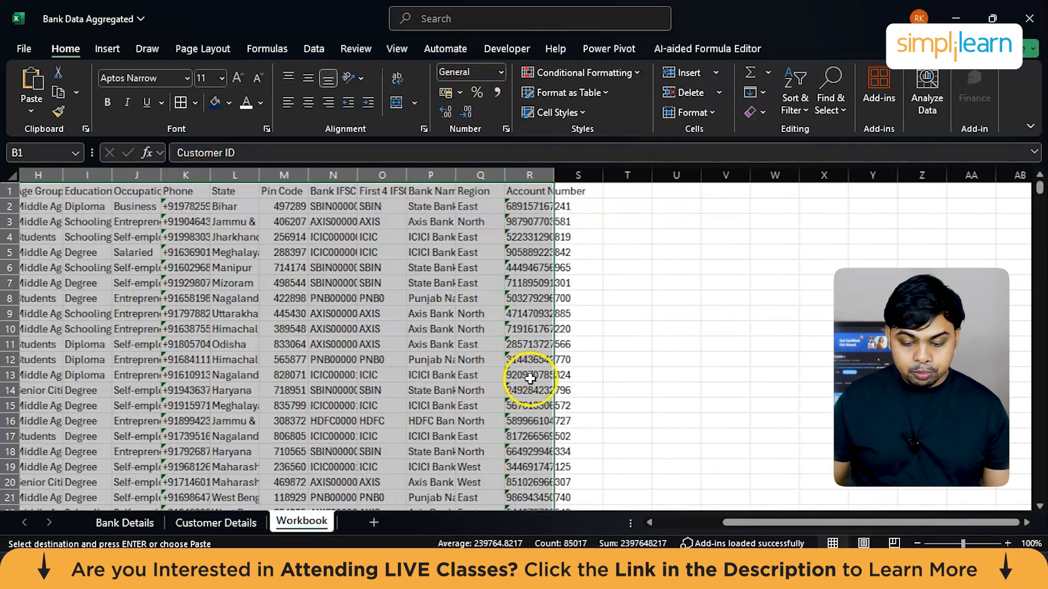
click(546, 191)
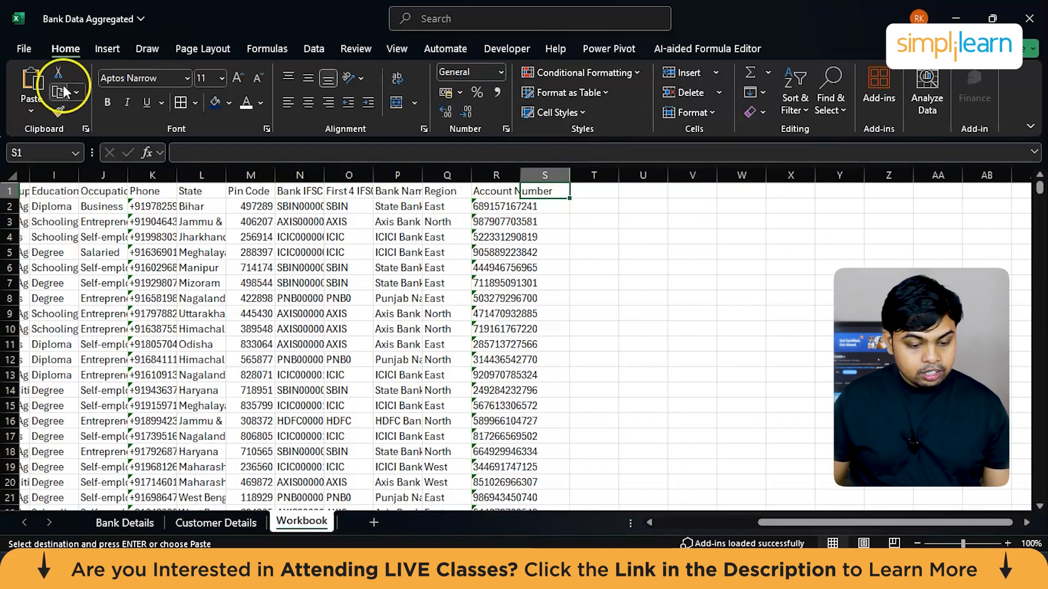
click(23, 110)
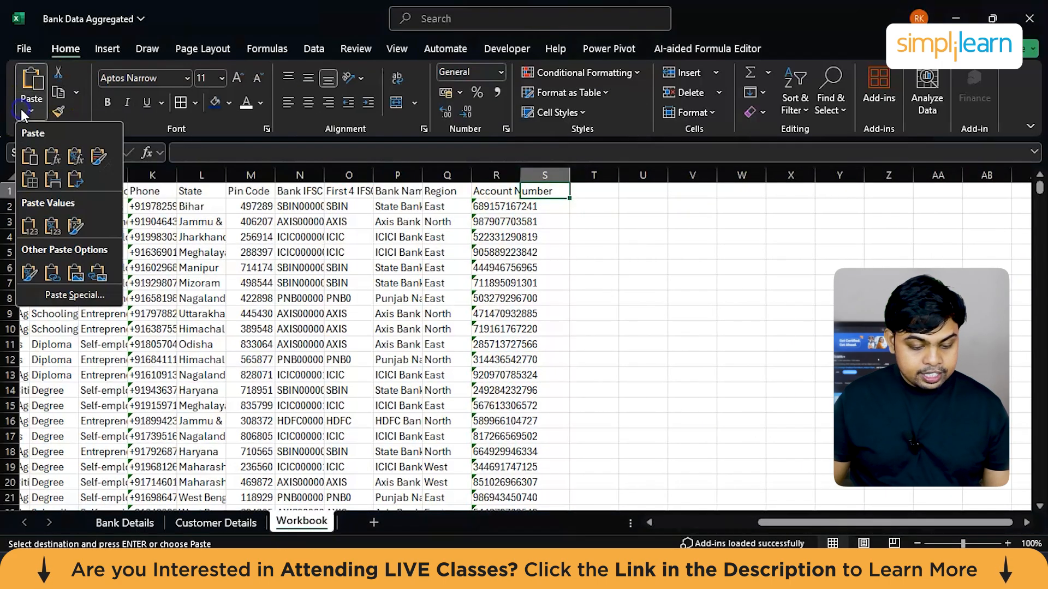
click(29, 226)
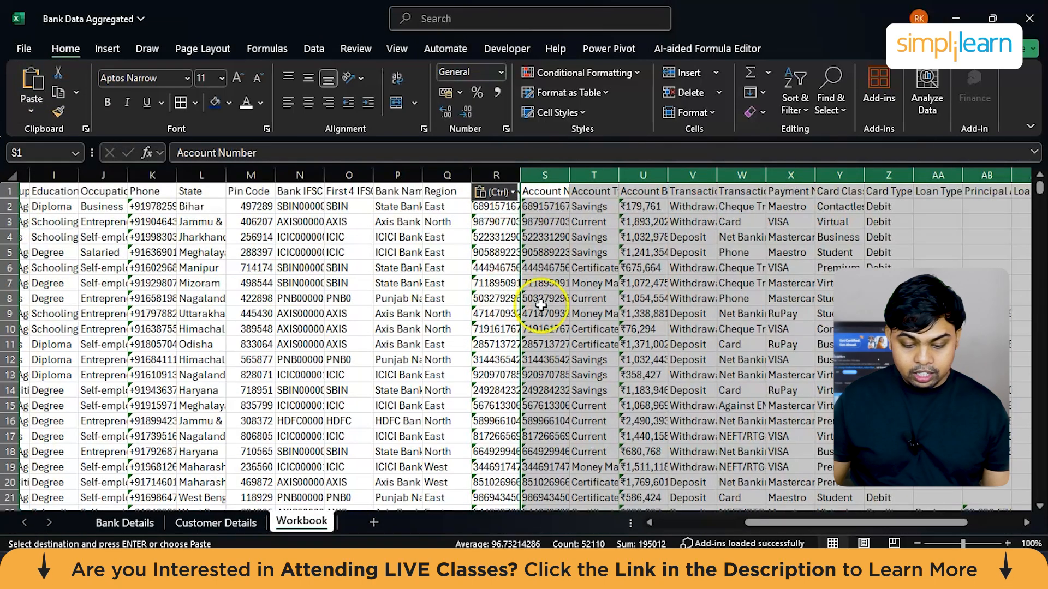
Step: Delete the duplicate Account Number column S from the Workbook sheet
click(497, 314)
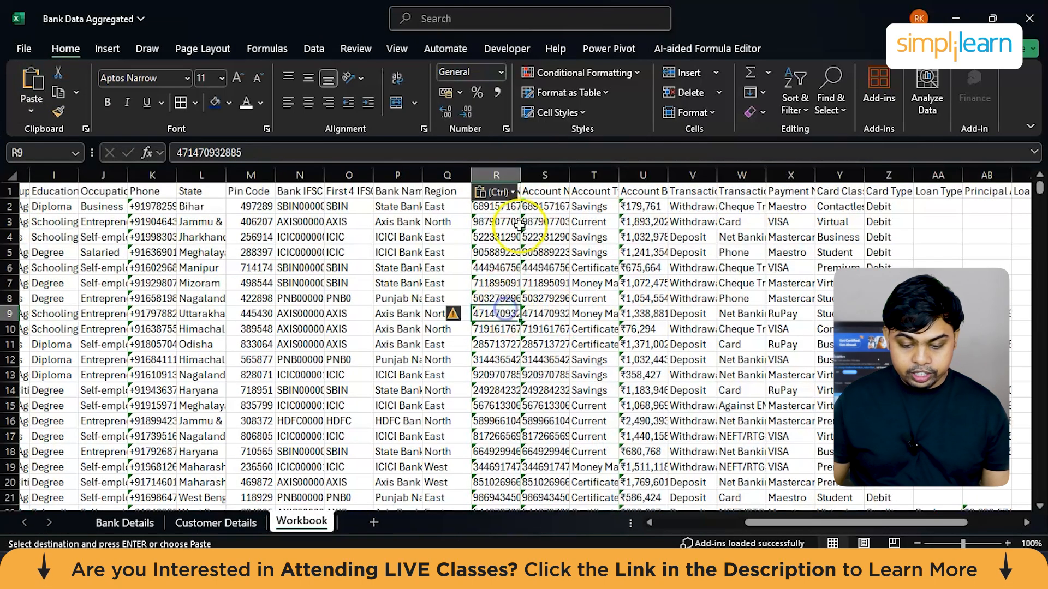
click(545, 176)
right_click(545, 178)
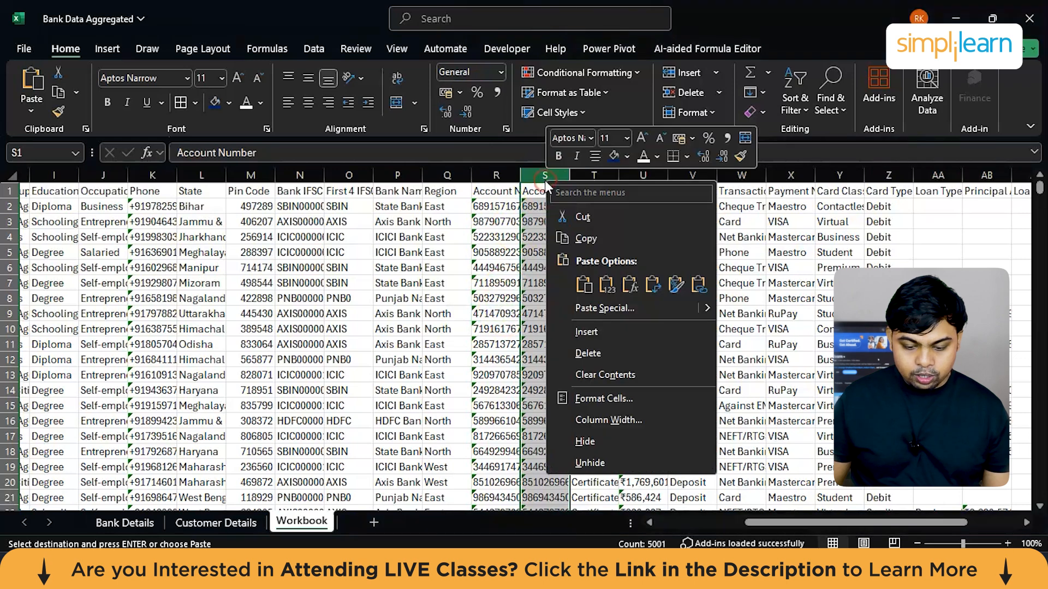
click(588, 353)
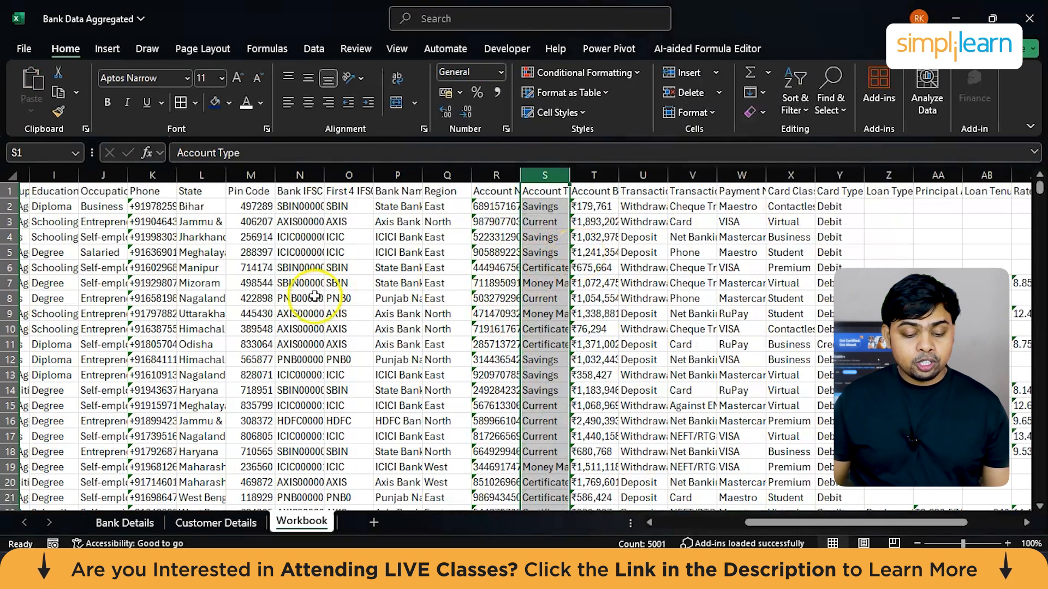
scroll(131, 293, left, 4)
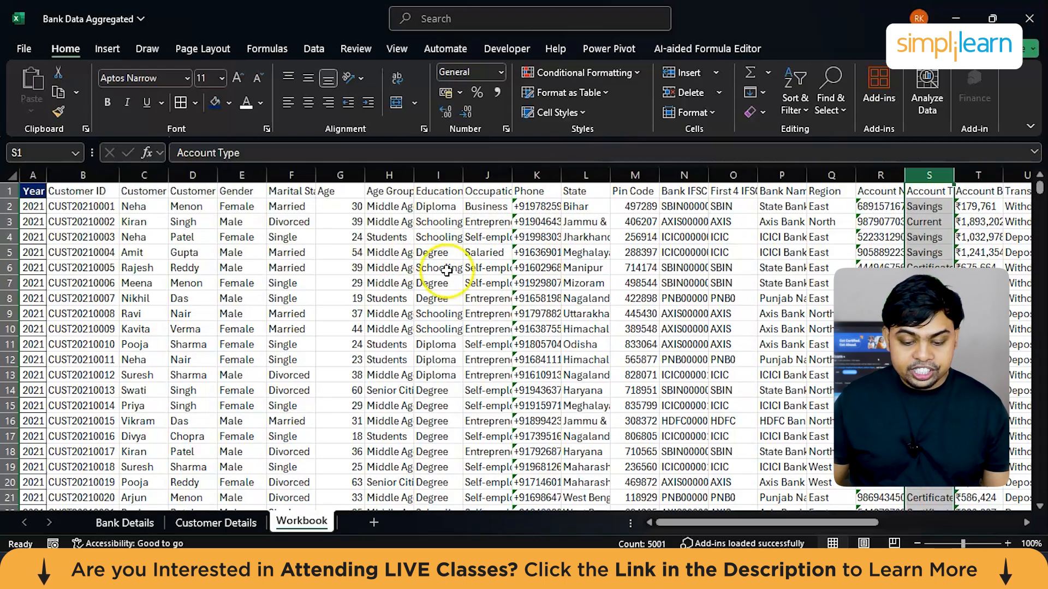
click(404, 275)
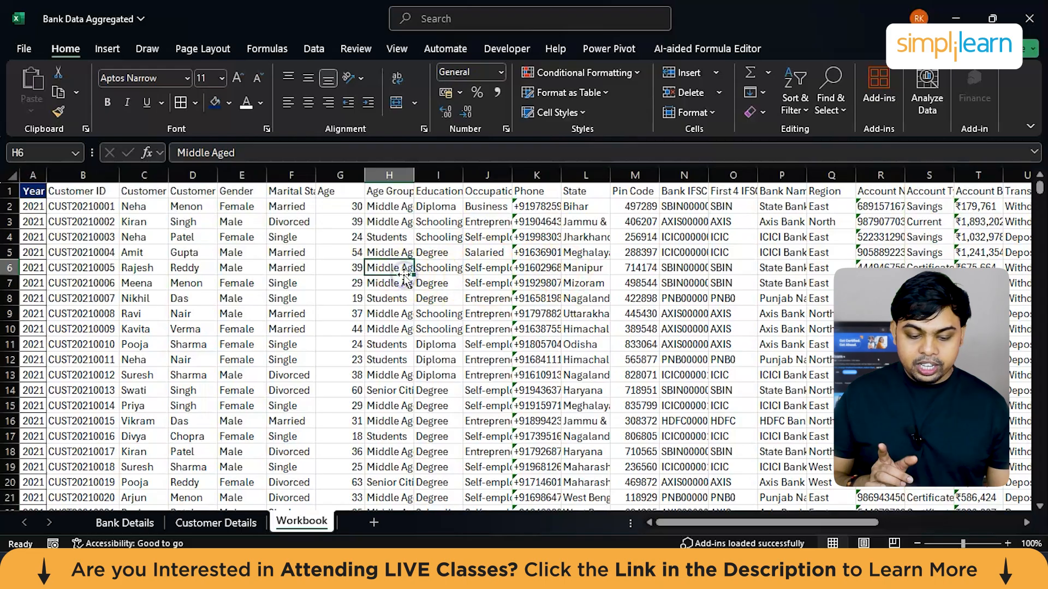
drag(407, 278, 338, 282)
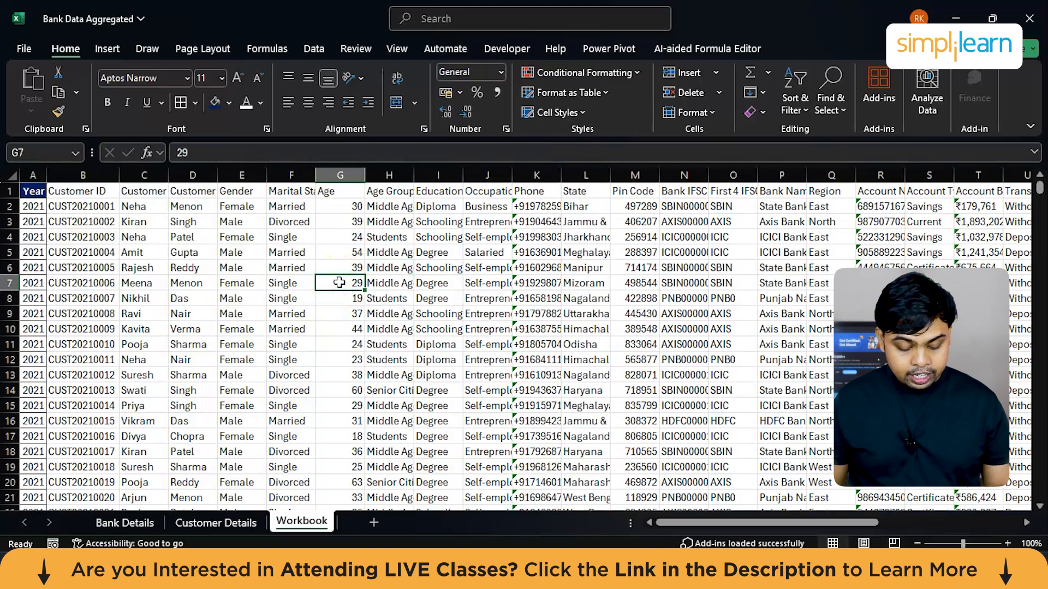
key(ctrl+a)
key(ctrl+q)
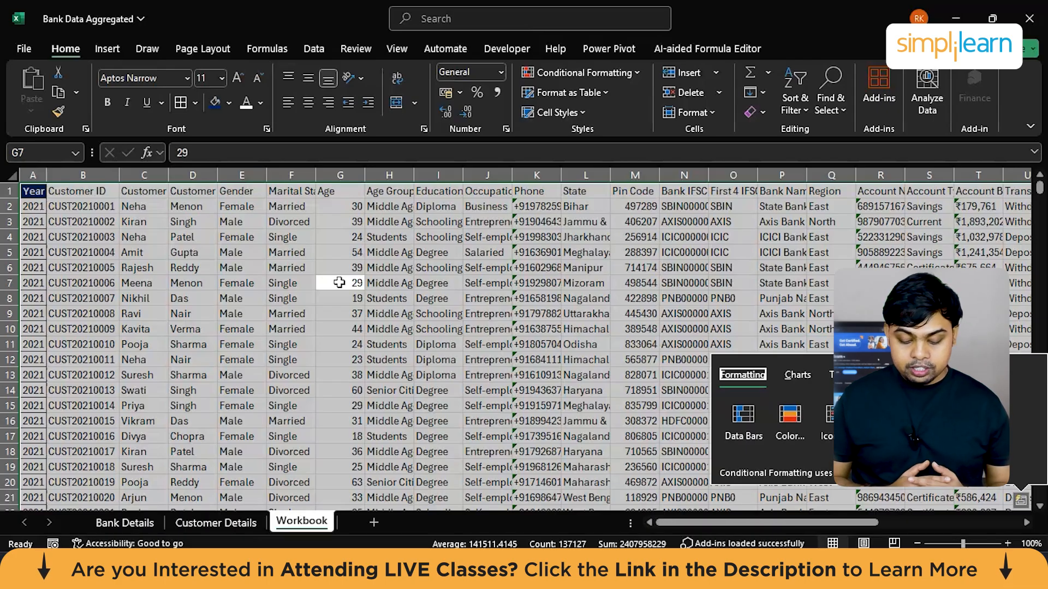
key(o)
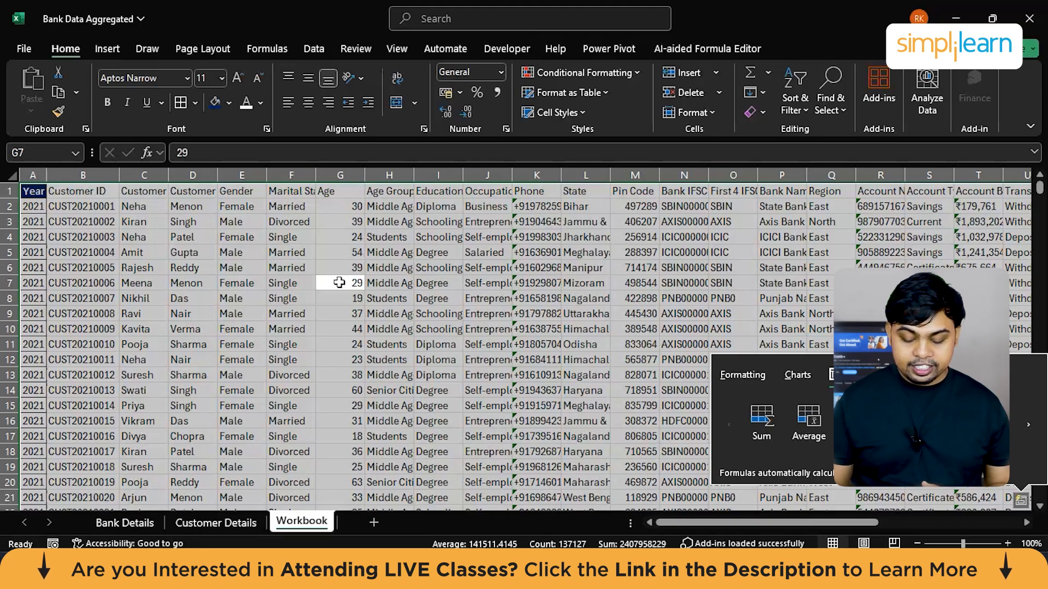
Step: Select the entire combined table on the Workbook sheet and auto-fit all its column widths
click(439, 312)
key(ctrl+a)
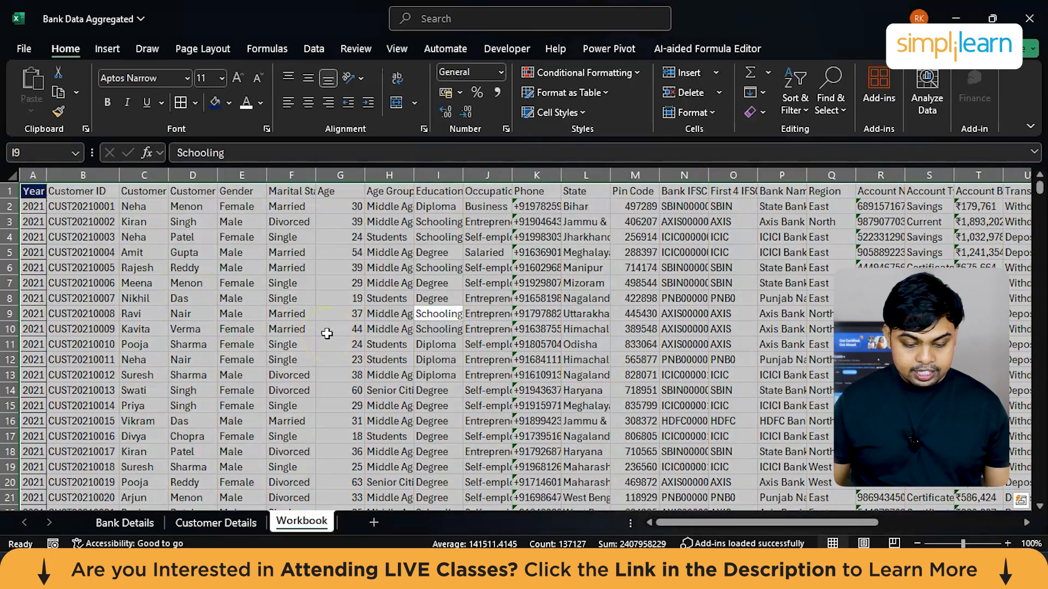
key(alt+h)
key(o)
key(i)
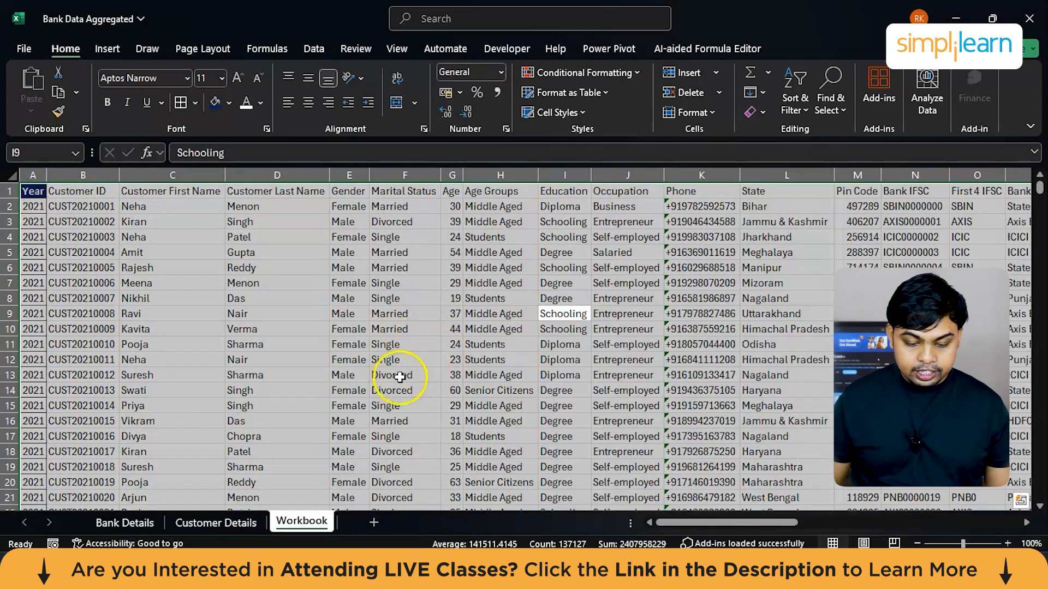
click(410, 338)
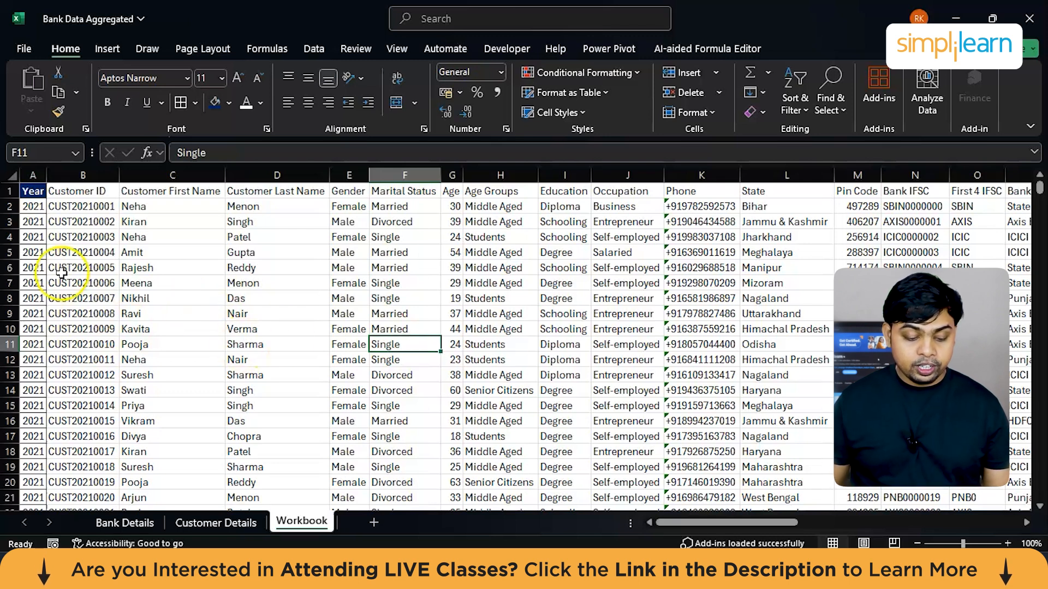
Step: Format the Workbook table's entire header row with a dark blue fill and bold white text
click(36, 191)
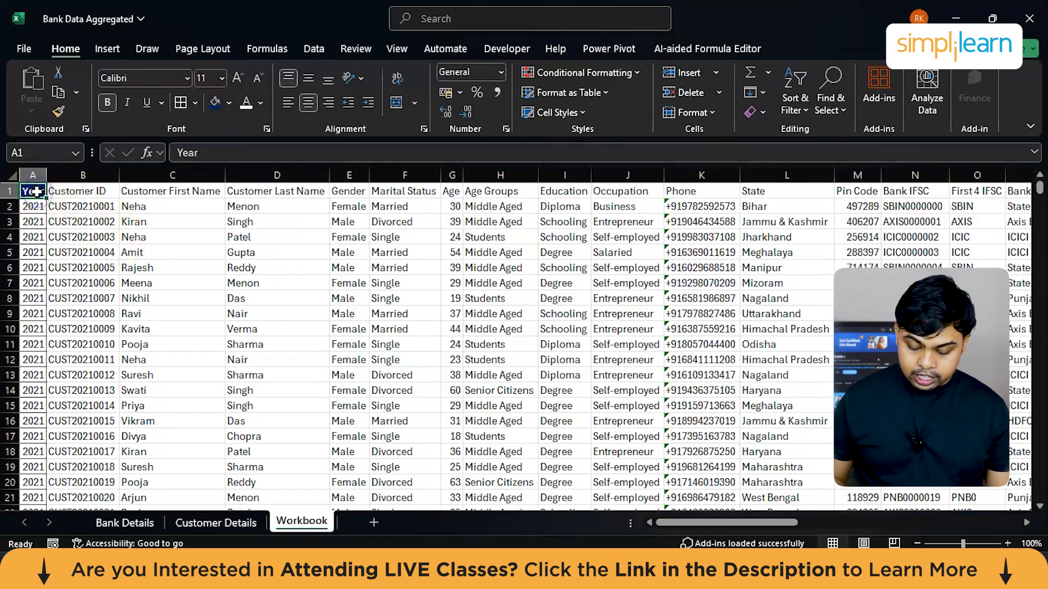
key(ctrl+shift+Right)
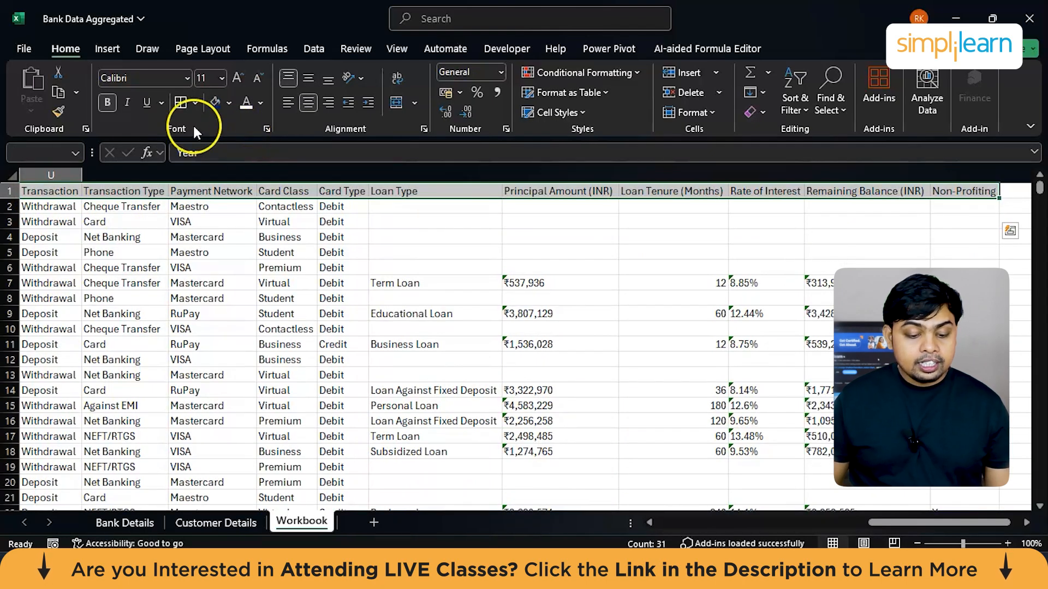
click(214, 101)
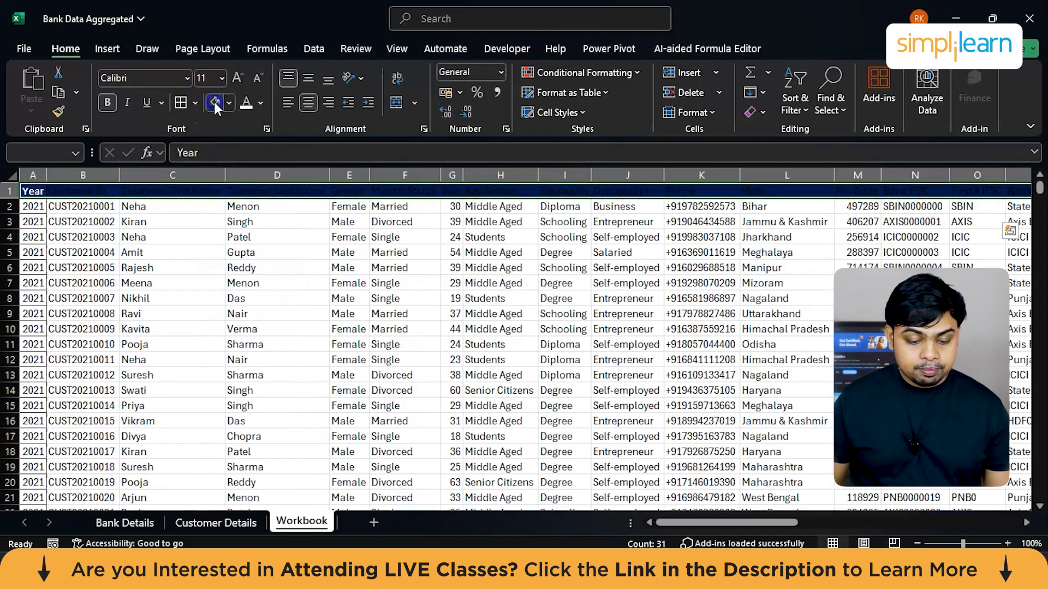
click(251, 107)
click(205, 289)
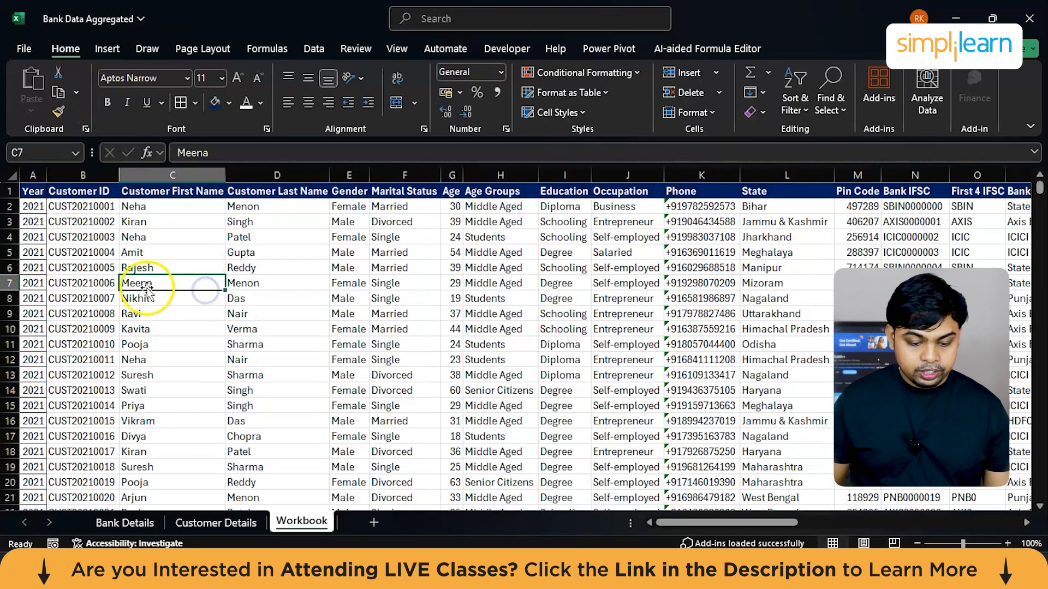
Step: Apply all borders to the entire Workbook table and check the columns through Non-Profiting
click(285, 312)
key(ctrl+a)
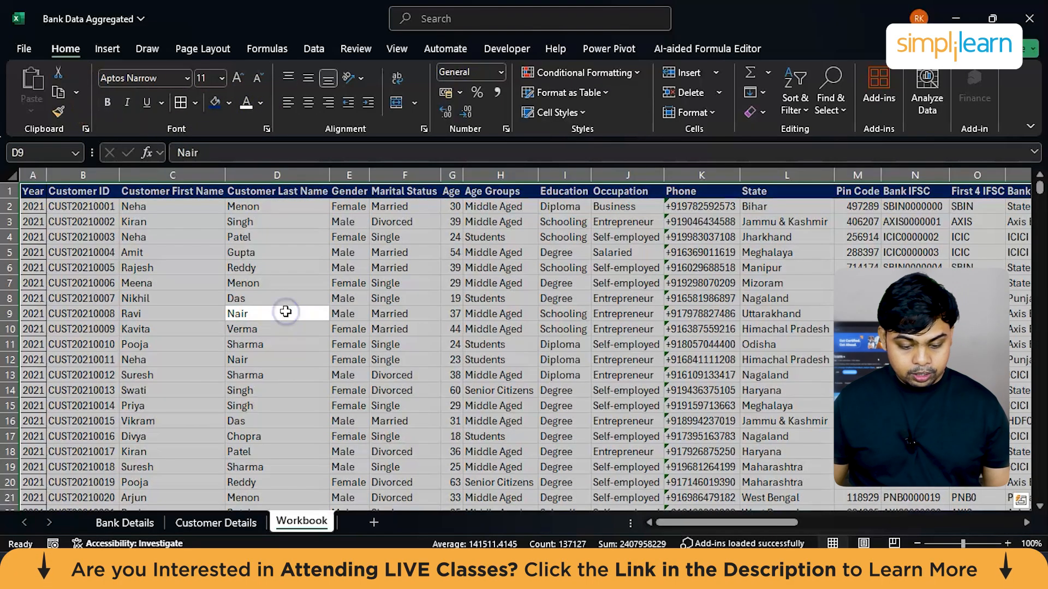
click(179, 102)
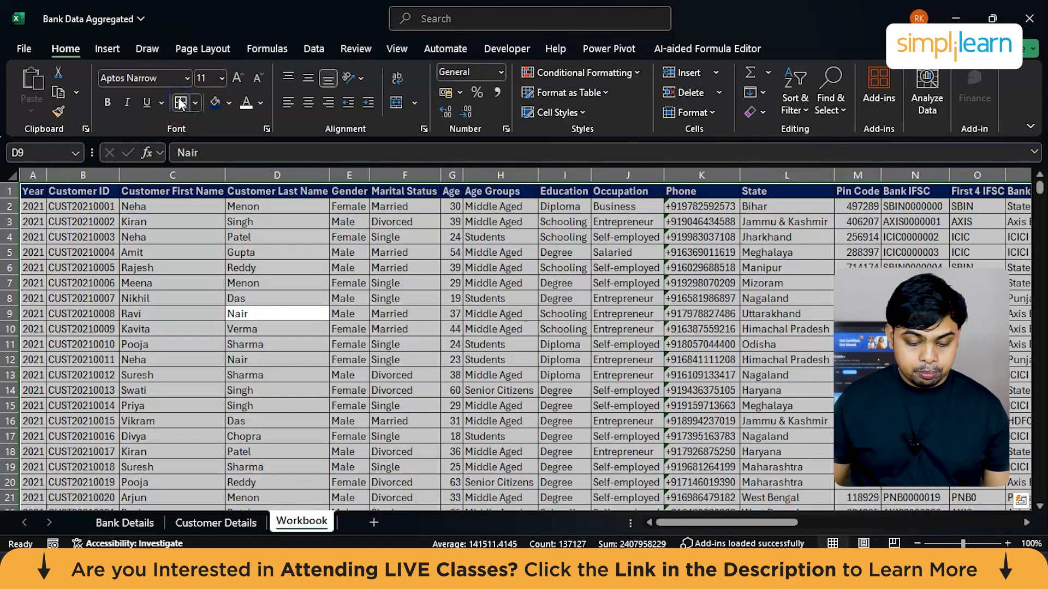
click(439, 389)
scroll(441, 389, right, 10)
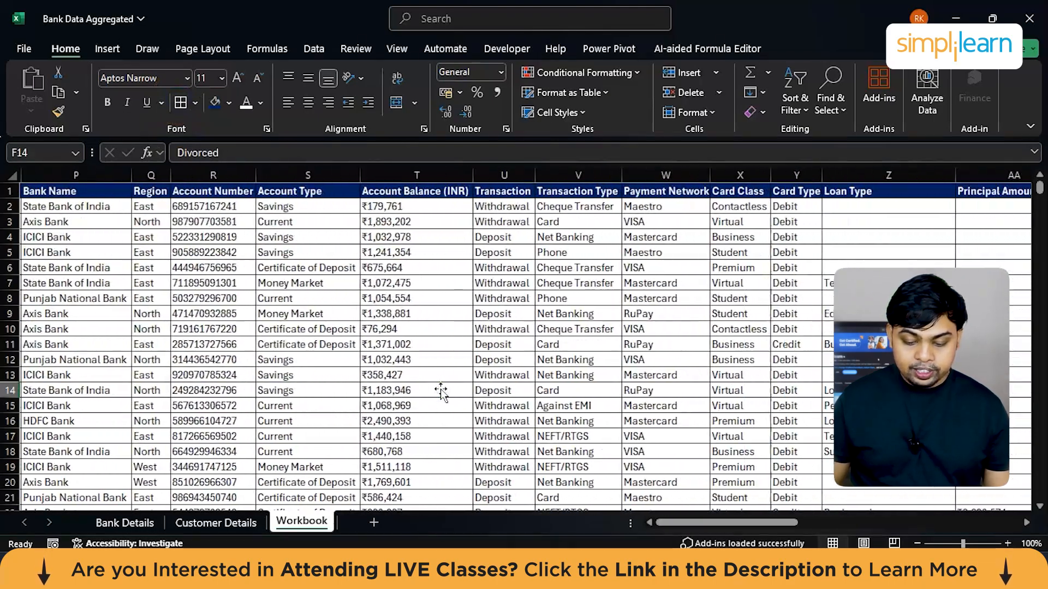
scroll(441, 389, right, 3)
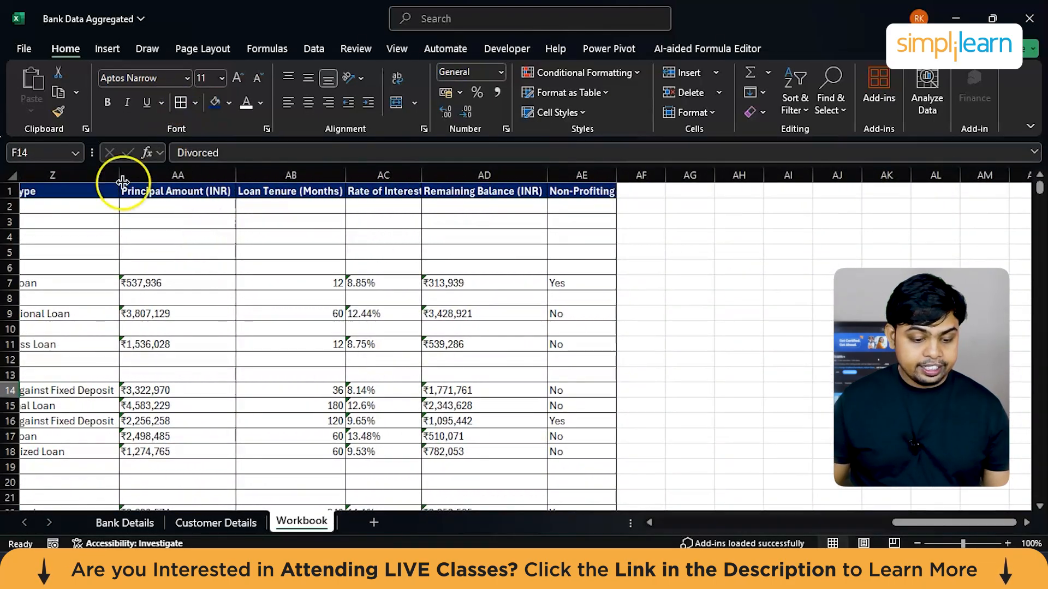
Step: Save the Bank Data Aggregated workbook under its existing name
click(22, 49)
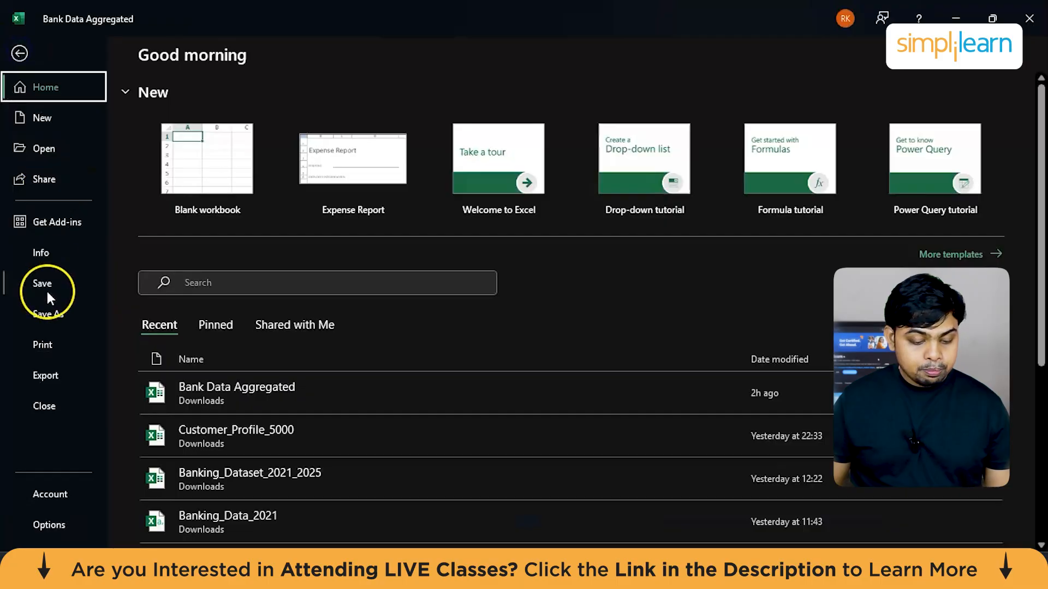
click(46, 282)
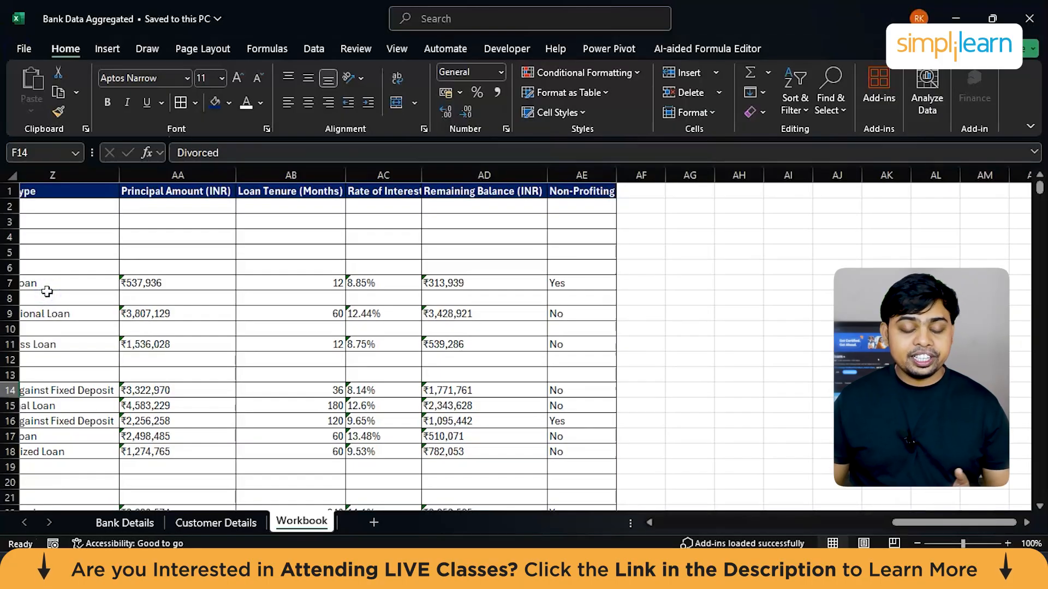
scroll(363, 344, left, 12)
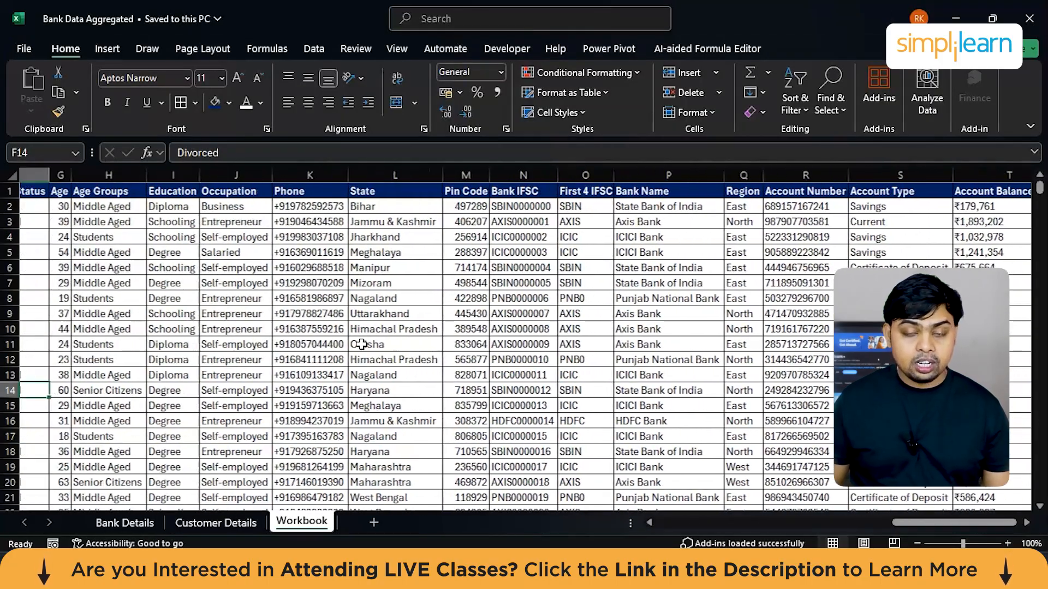
scroll(358, 345, left, 4)
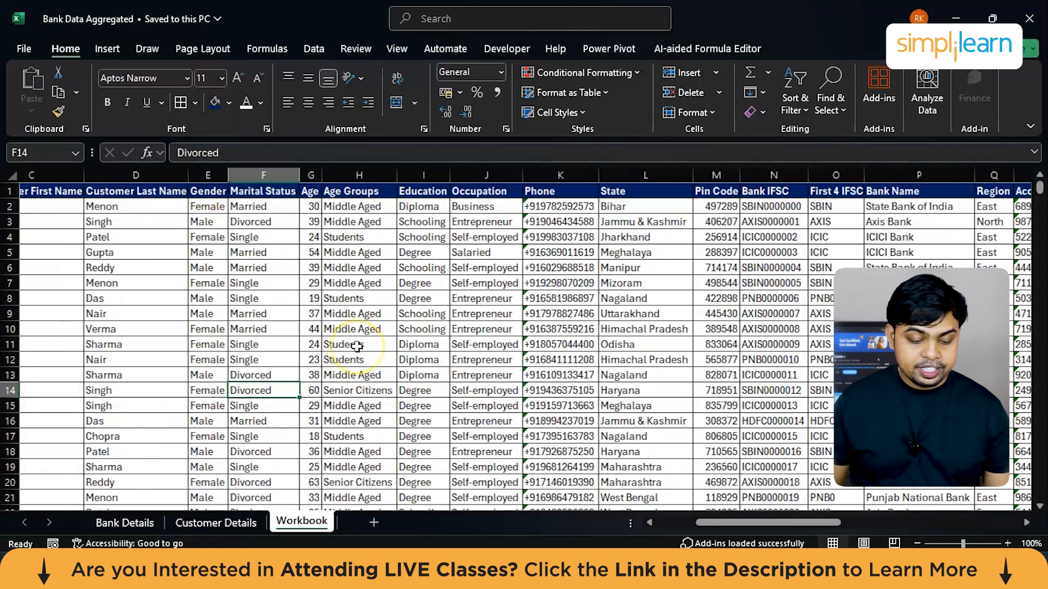
Step: Look through the Customer Details and Bank Details sheets for the Statistics and Results table
click(216, 522)
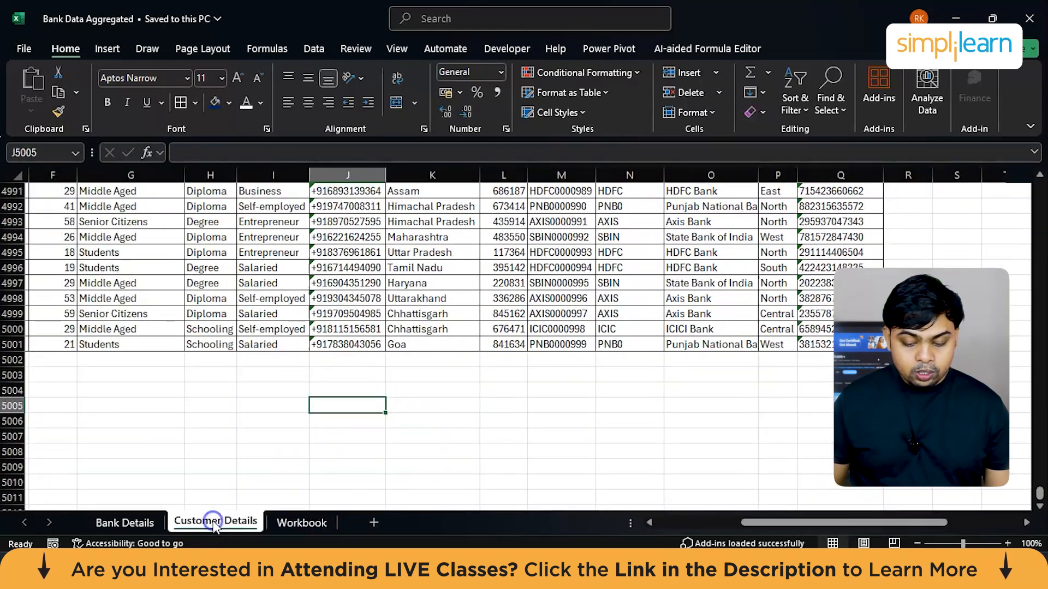
scroll(652, 413, right, 2)
scroll(652, 413, right, 3)
click(134, 521)
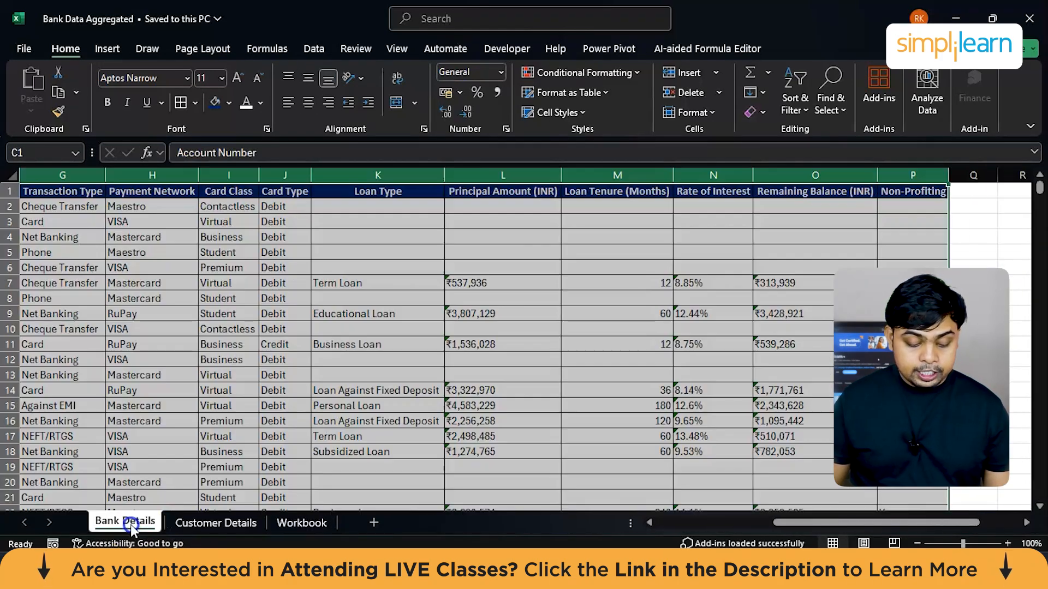
scroll(521, 353, right, 7)
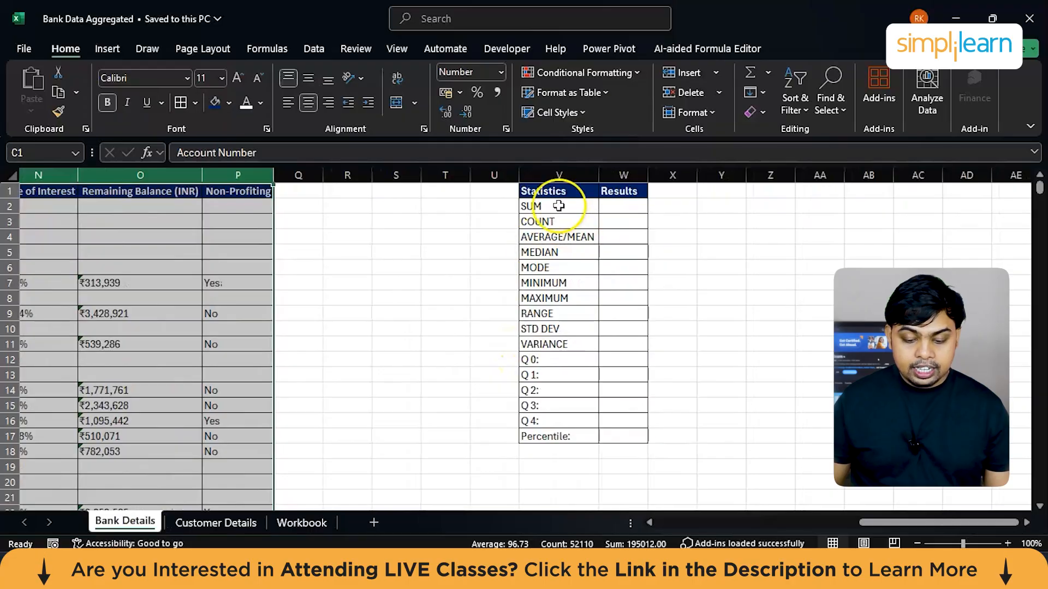
click(538, 216)
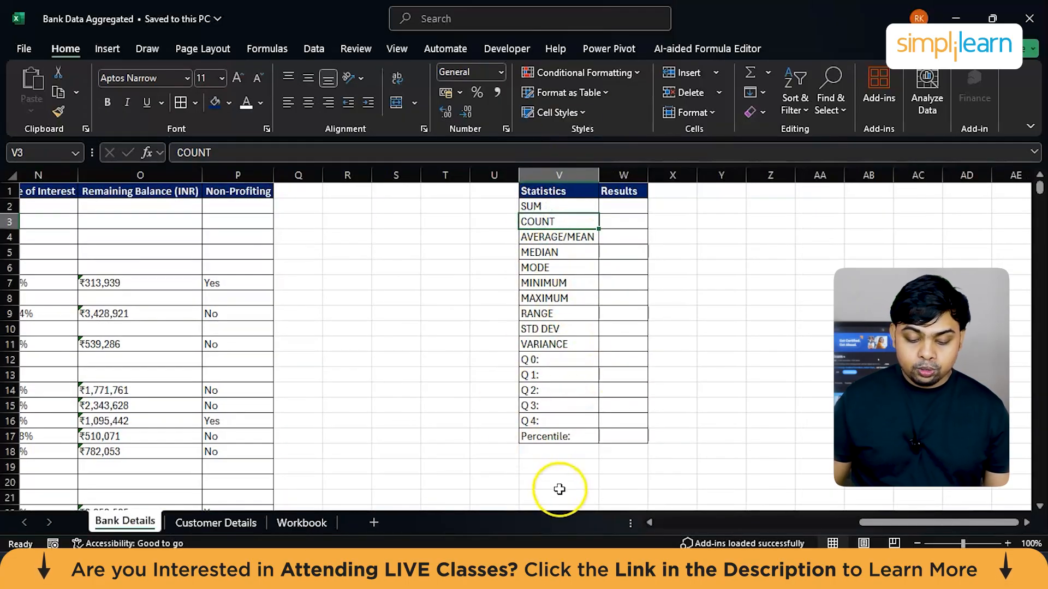
Step: Find the Account Balance (INR) column as the source for the SUM result and select the whole column
click(562, 207)
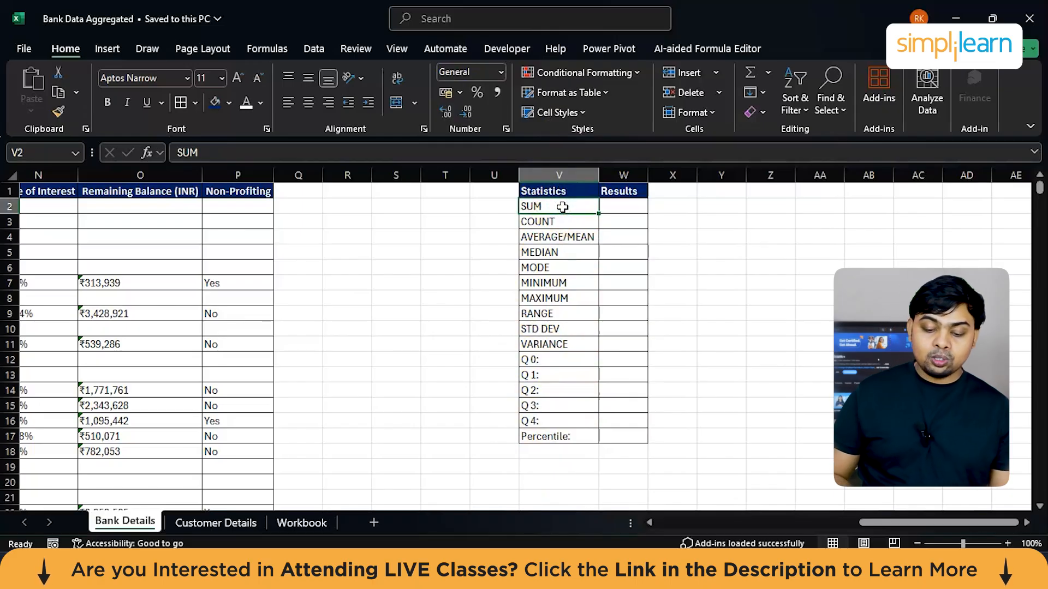
click(624, 208)
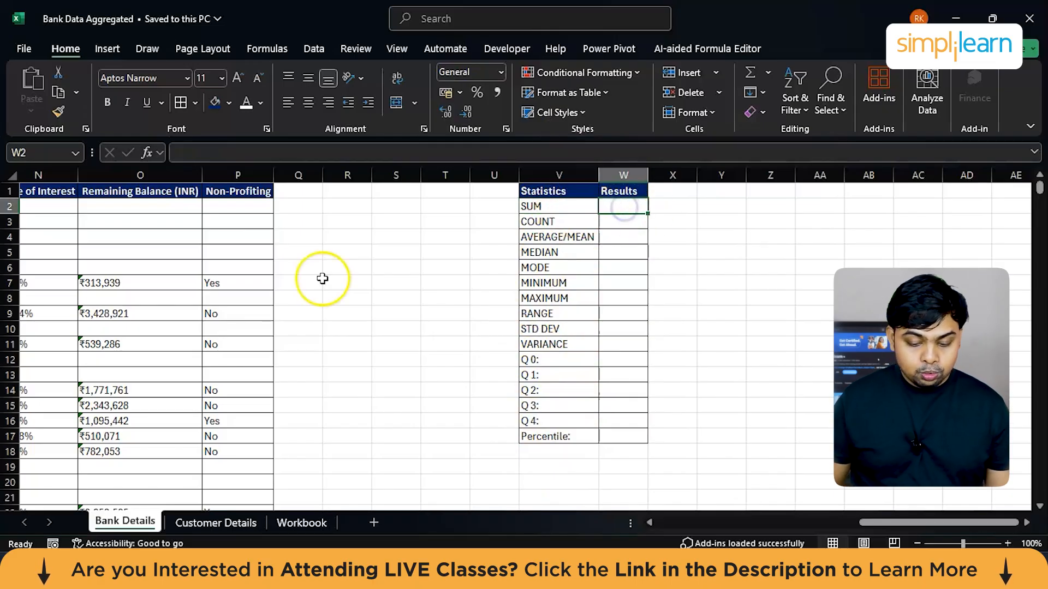
scroll(322, 281, left, 5)
scroll(322, 279, left, 2)
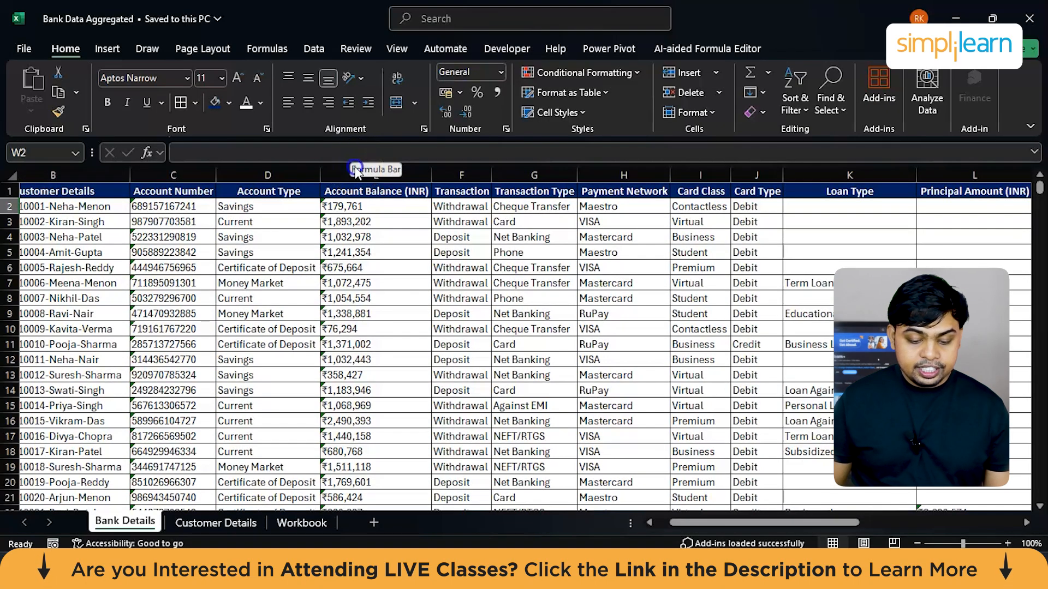
click(335, 174)
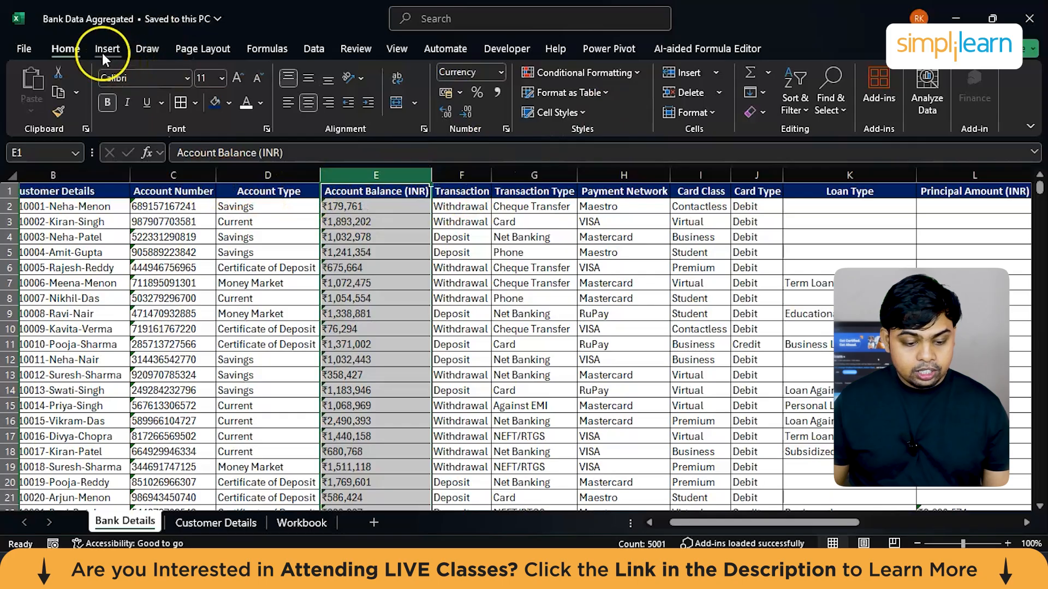
click(392, 48)
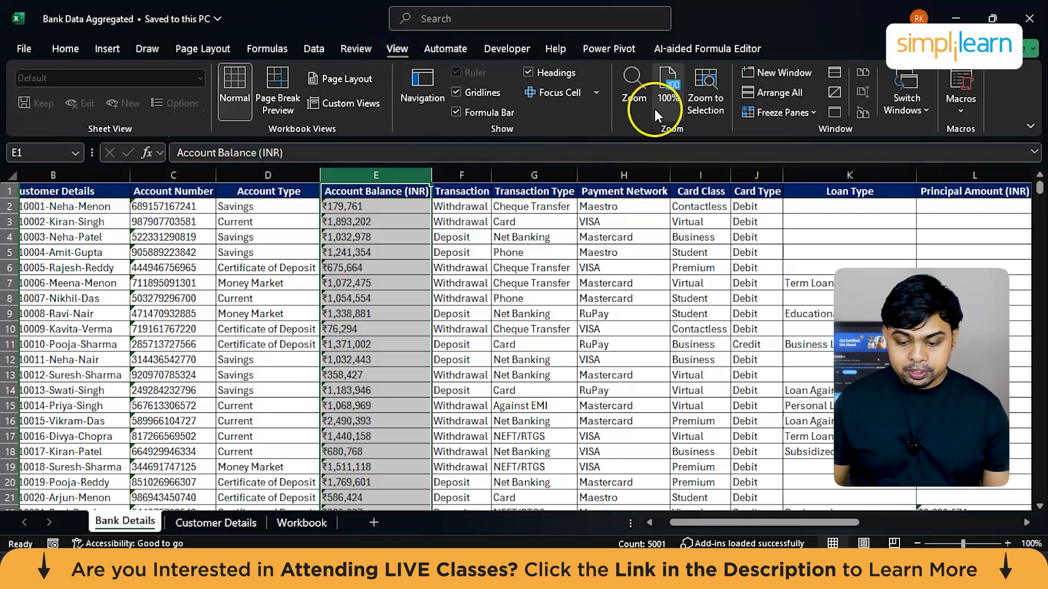
click(796, 113)
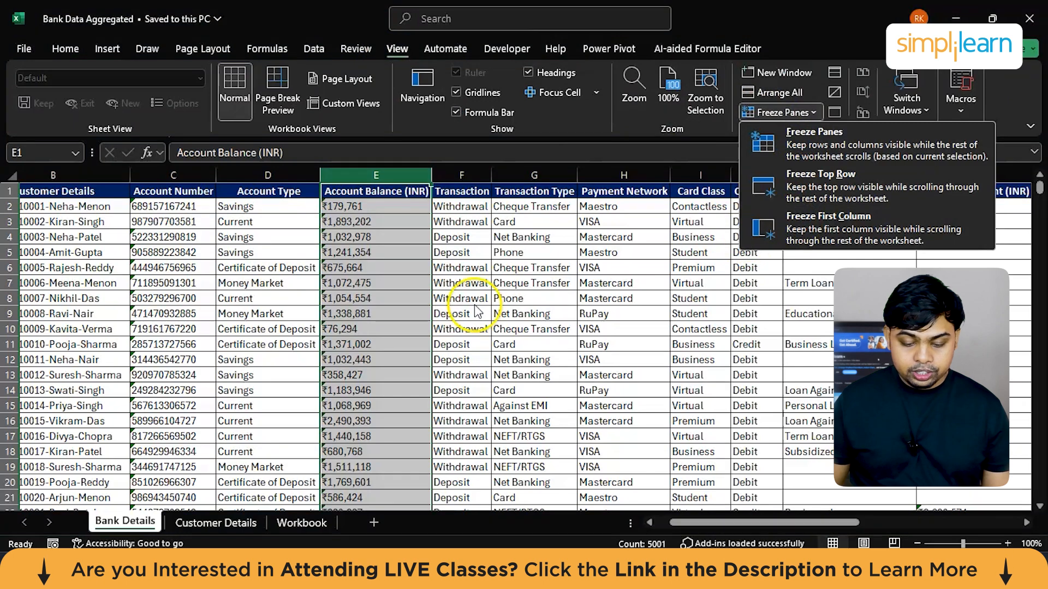
click(343, 278)
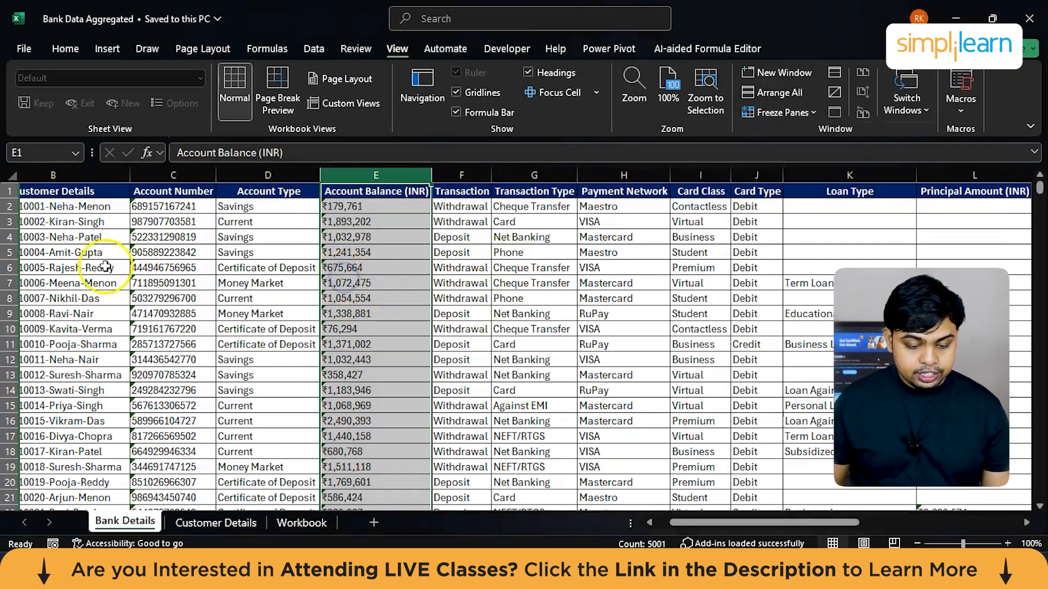
Step: Copy the Account Balance (INR) column into column S, near the Statistics and Results table
scroll(82, 257, left, 1)
click(34, 176)
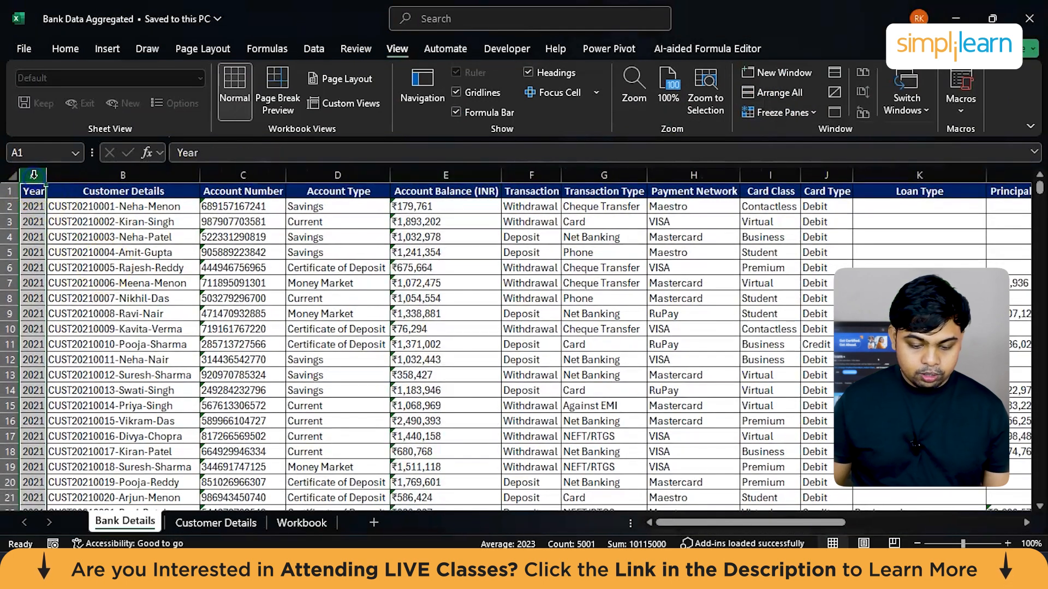
click(440, 173)
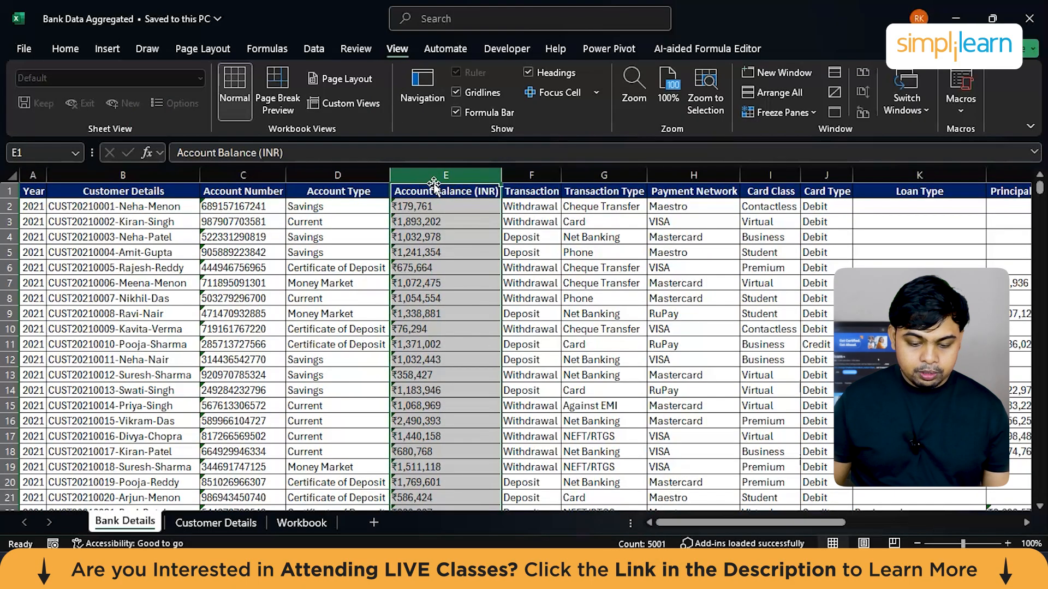
drag(434, 185, 758, 202)
scroll(626, 240, right, 3)
scroll(626, 240, right, 3)
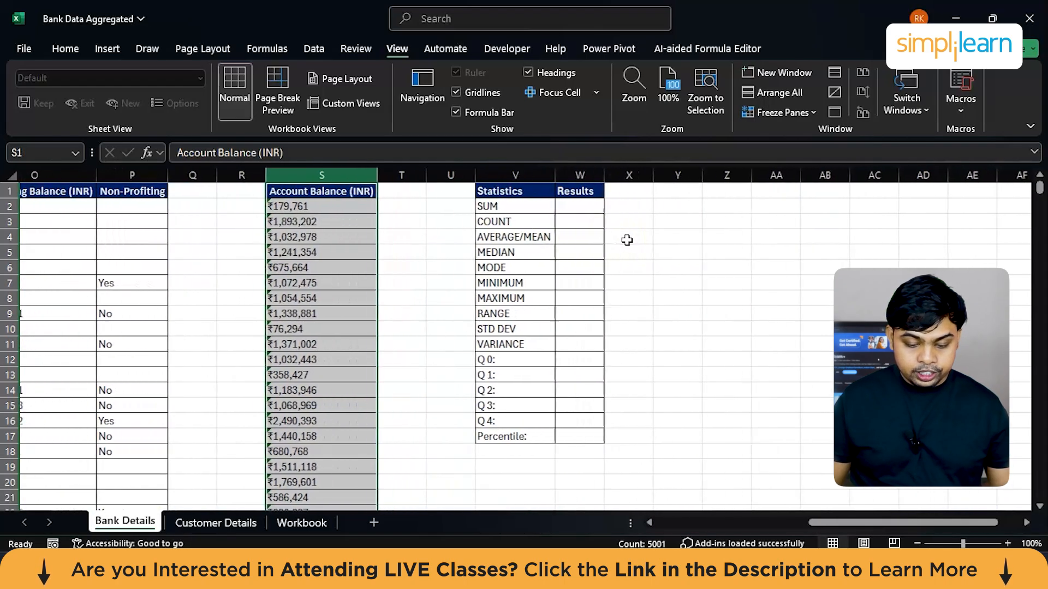
click(426, 253)
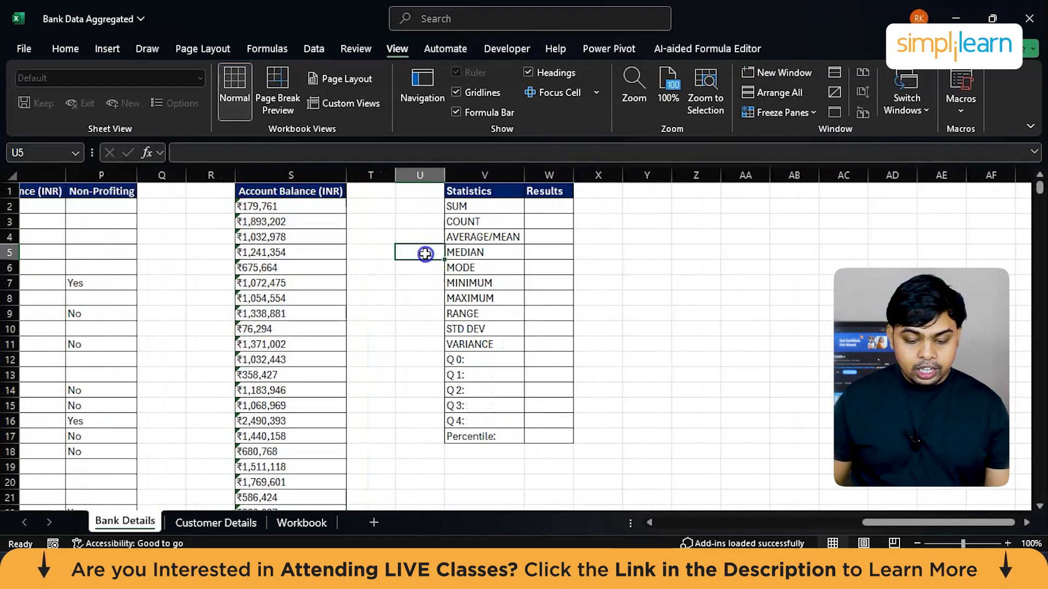
Step: Go through the Statistics labels from SUM down to Percentile against the copied Account Balance column
click(275, 172)
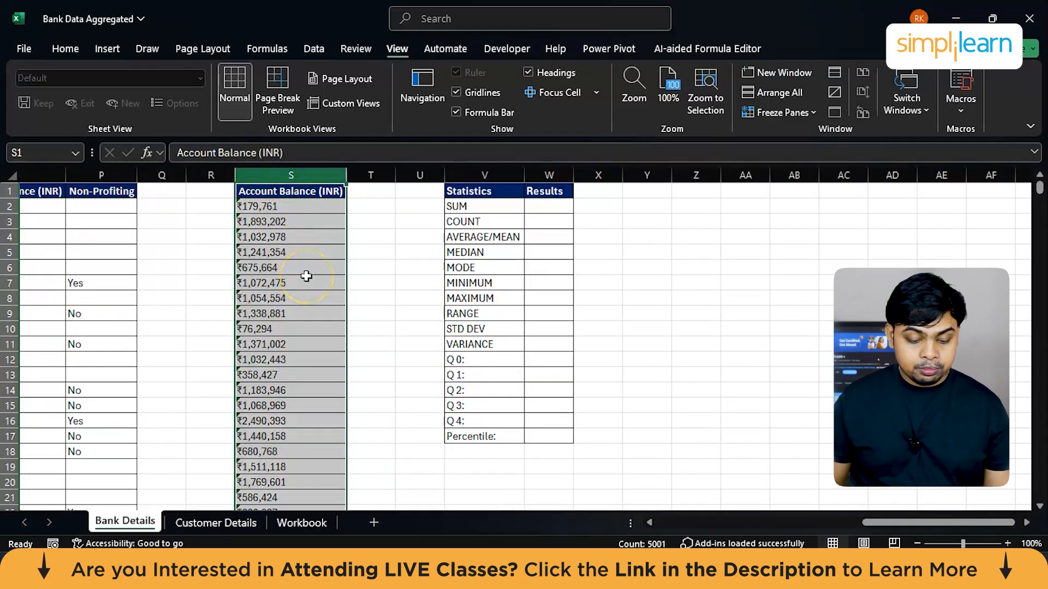
click(476, 207)
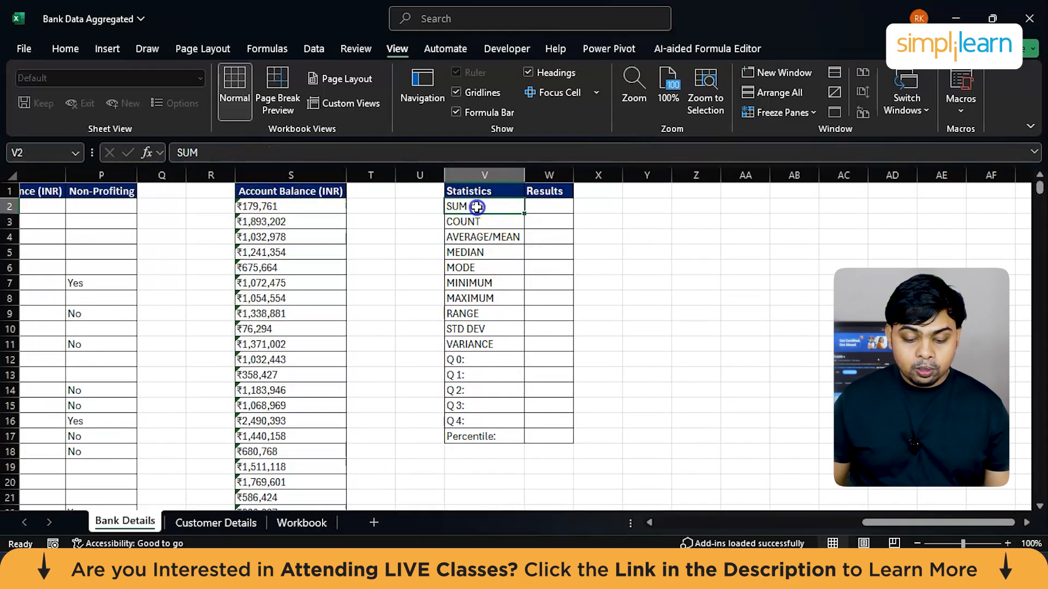
key(shift+Down)
key(shift+Down)
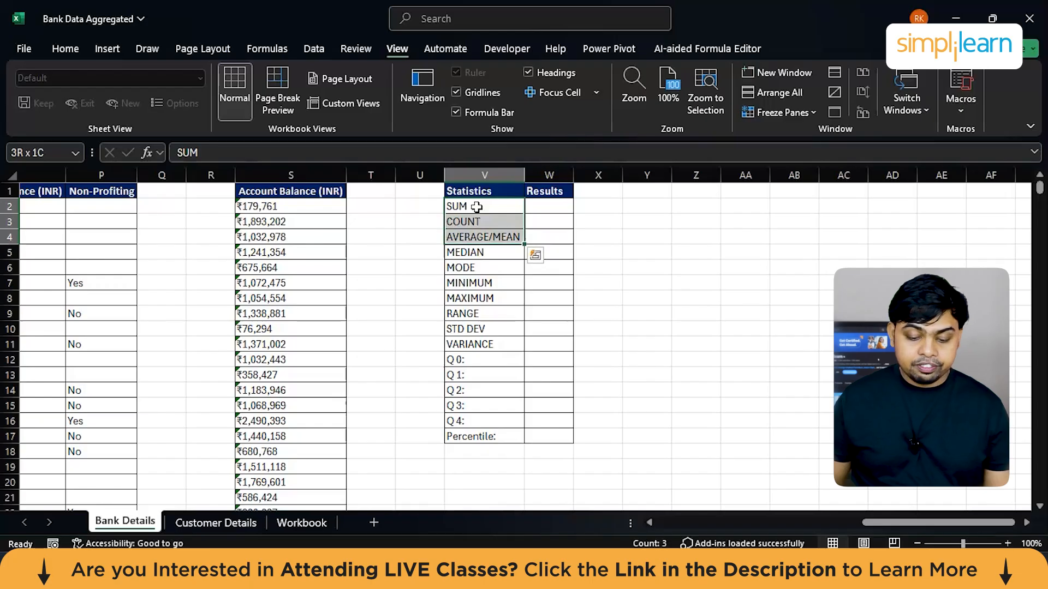
key(shift+Down)
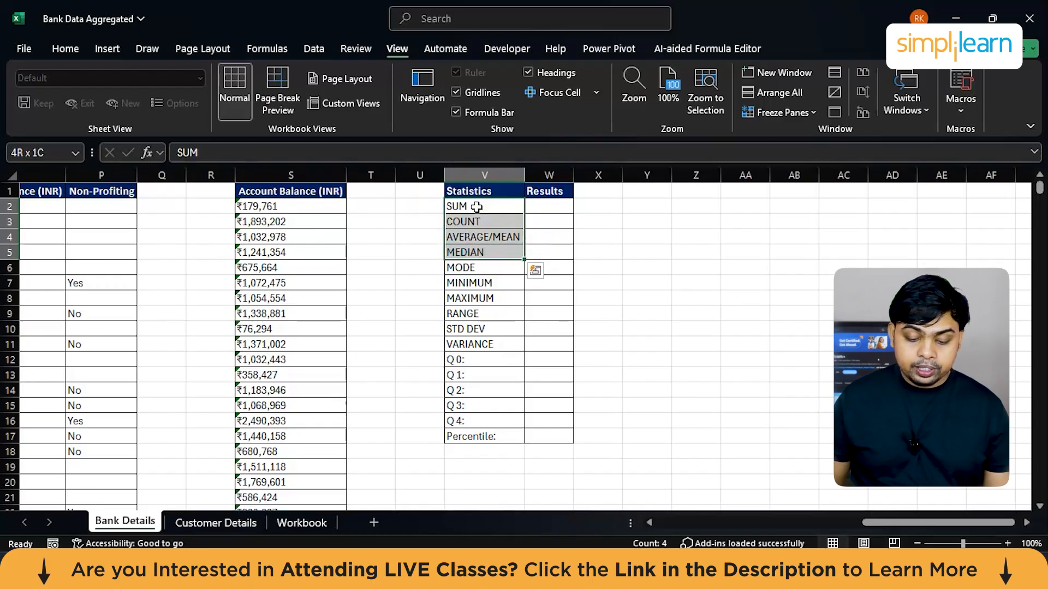
key(shift+Down)
key(shift+Down)
key(shift+Down)
key(shift+Down)
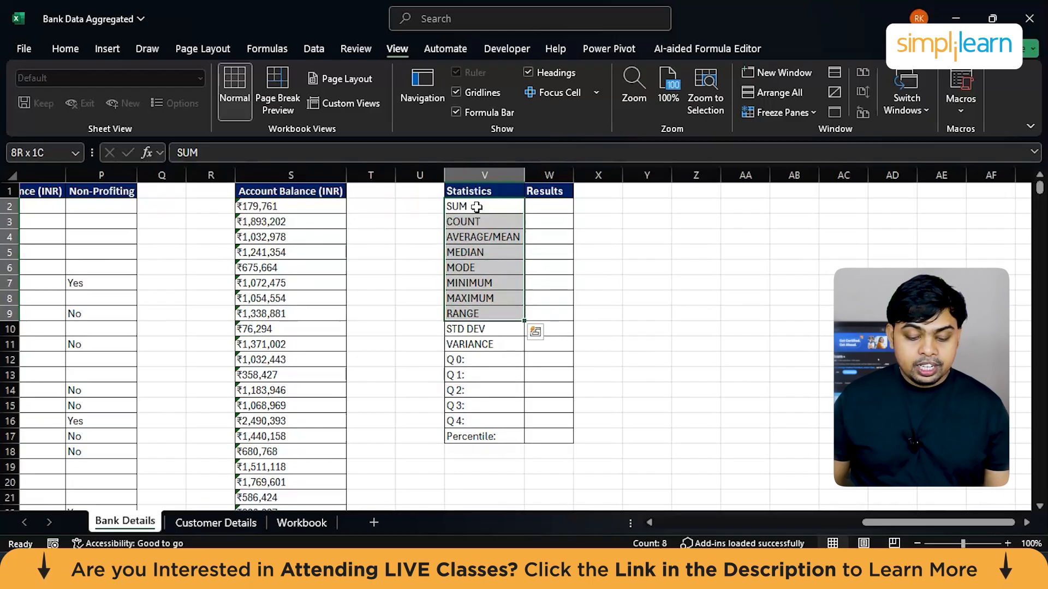
key(shift+Down)
key(shift+Down)
key(shift+Down)
key(shift+Down)
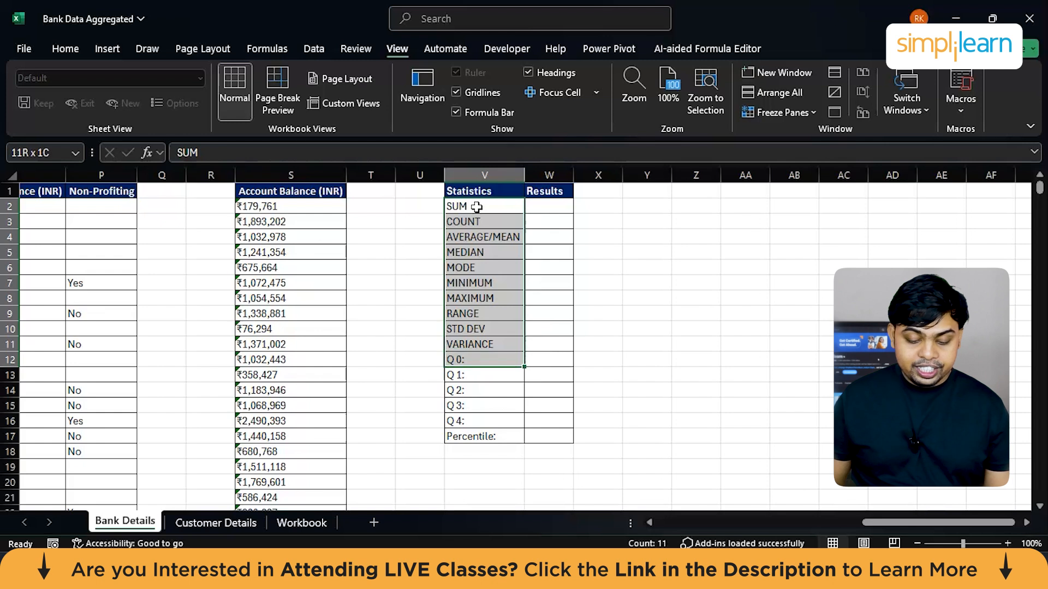
click(486, 438)
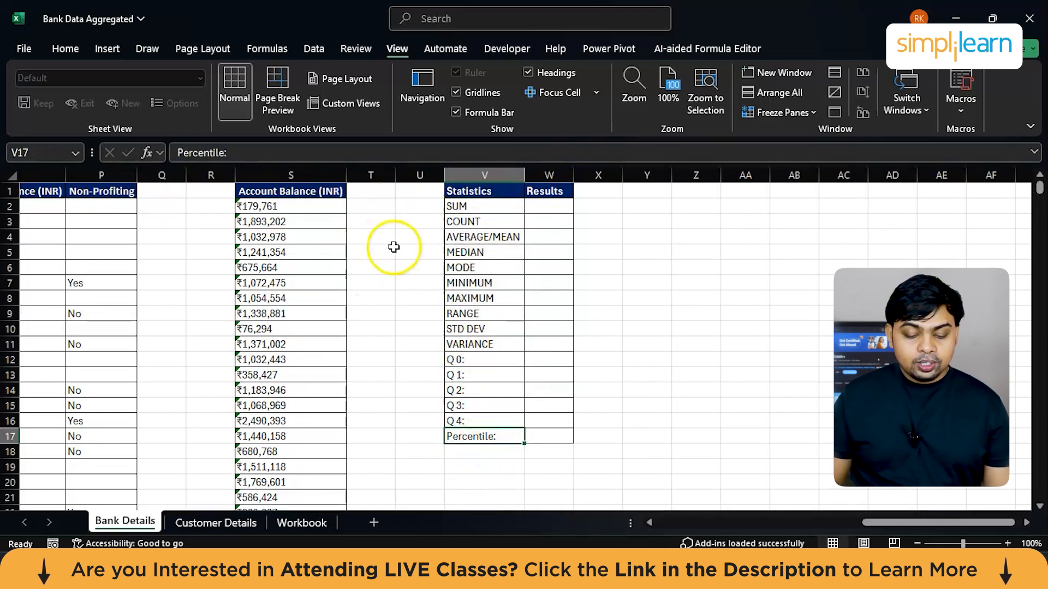
Step: Enter =SUM(S:S) in W2 as the SUM result for the copied Account Balance column
click(551, 207)
text(=s)
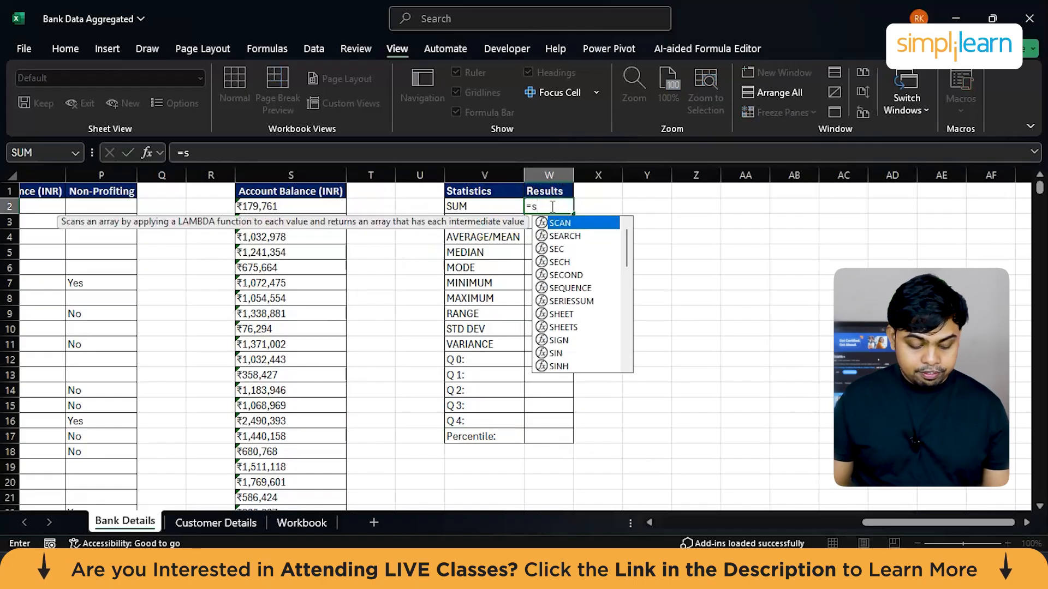
text(u)
key(Tab)
key(BackSpace)
key(BackSpace)
key(BackSpace)
key(BackSpace)
key(BackSpace)
key(BackSpace)
key(BackSpace)
key(BackSpace)
key(BackSpace)
text(m)
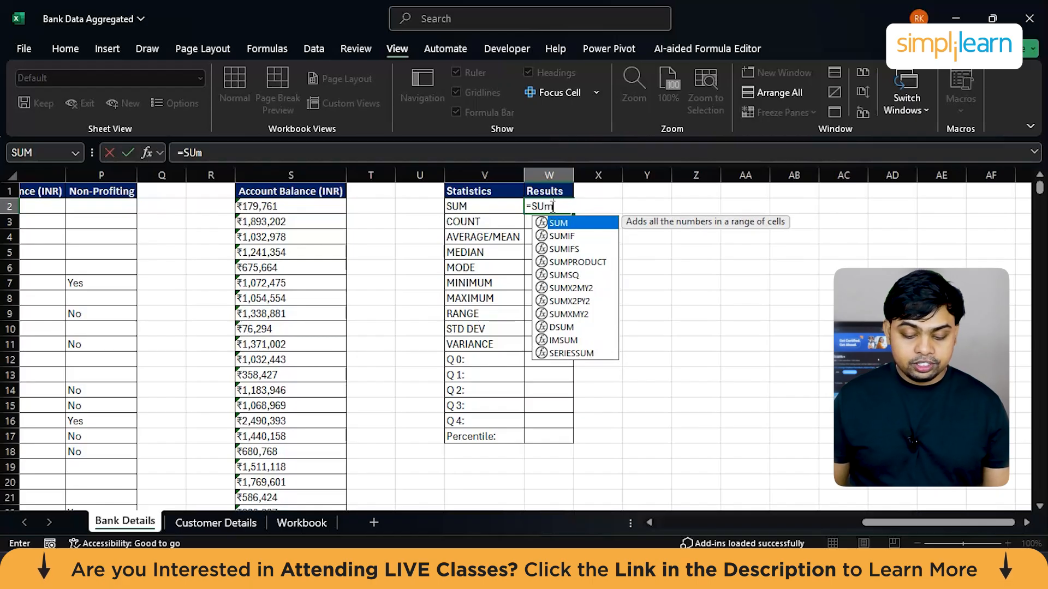
key(Tab)
click(295, 175)
key(Return)
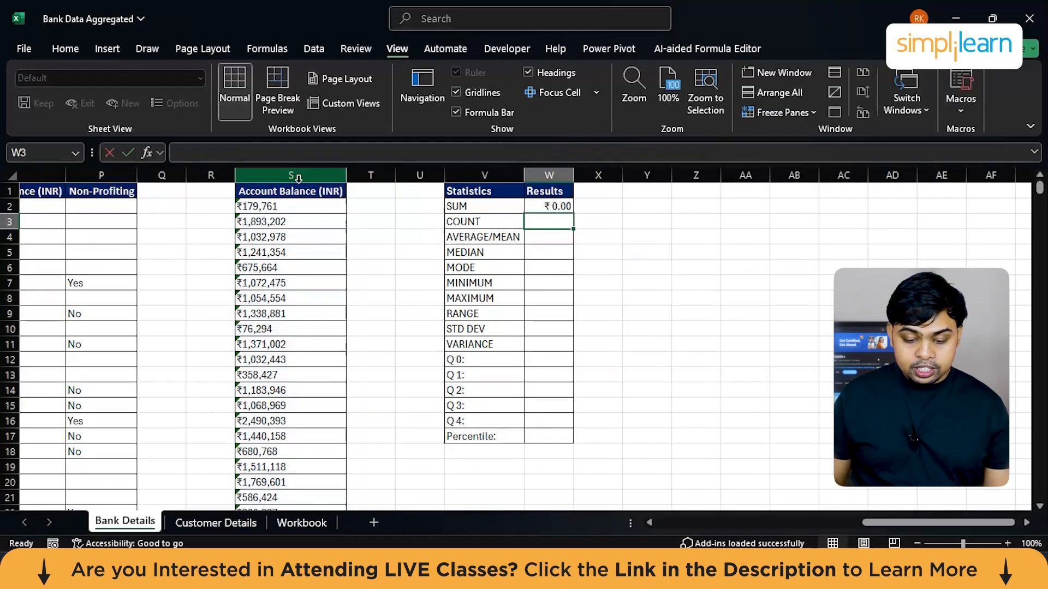
Step: Replace the SUM formula in W2 with one covering only the Account Balance values from S2 downward
click(551, 206)
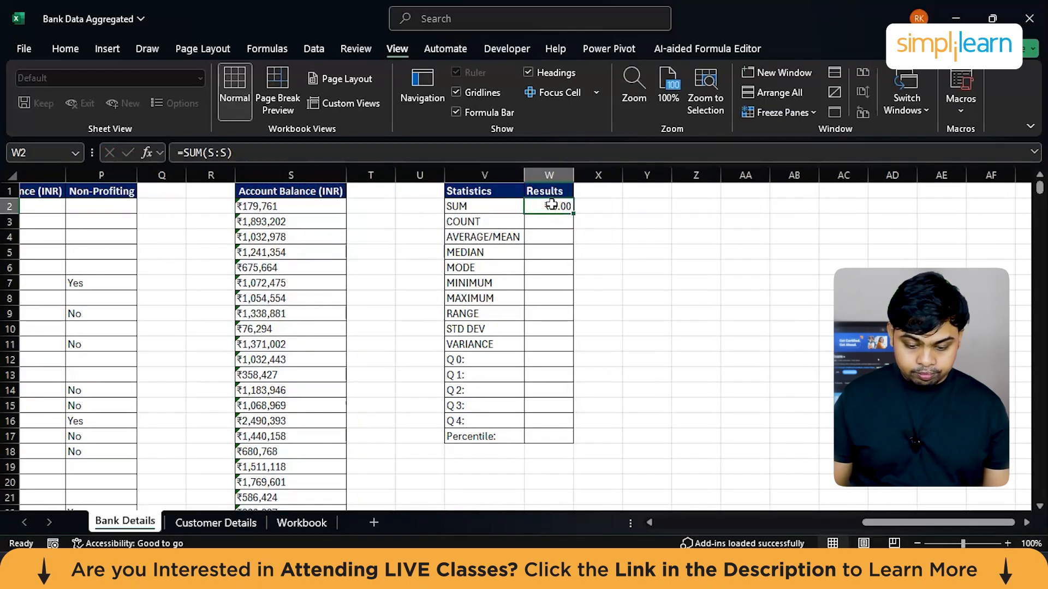
text(=su)
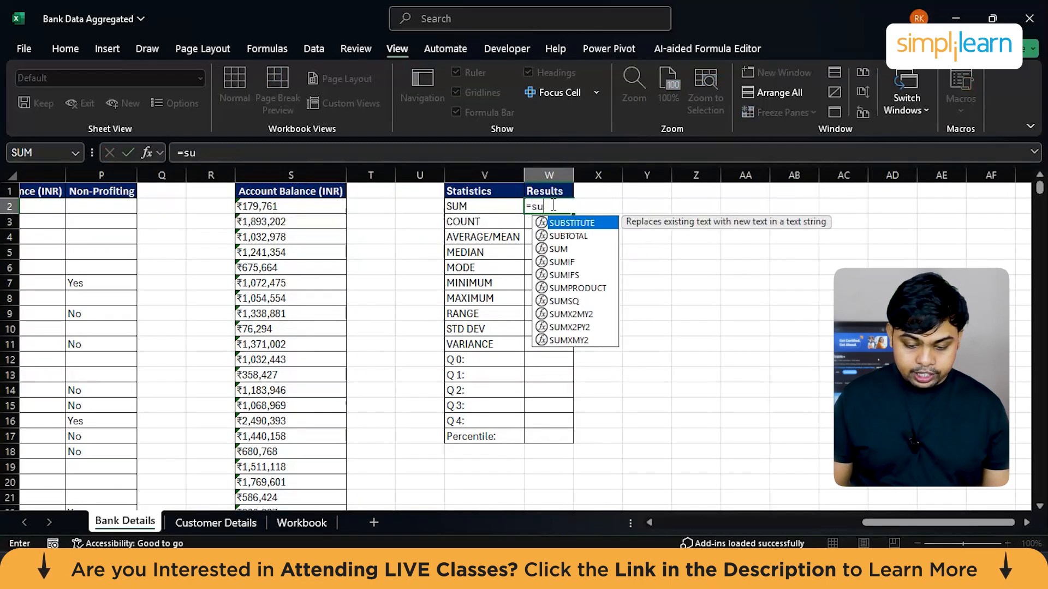
text(m)
key(Tab)
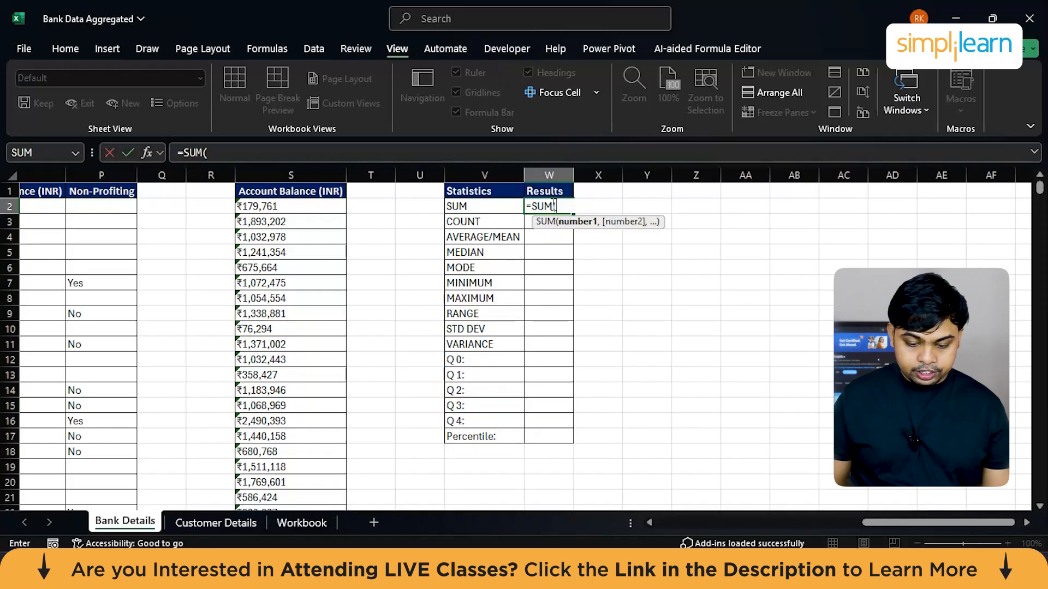
click(325, 207)
key(ctrl+shift+Down)
key(Return)
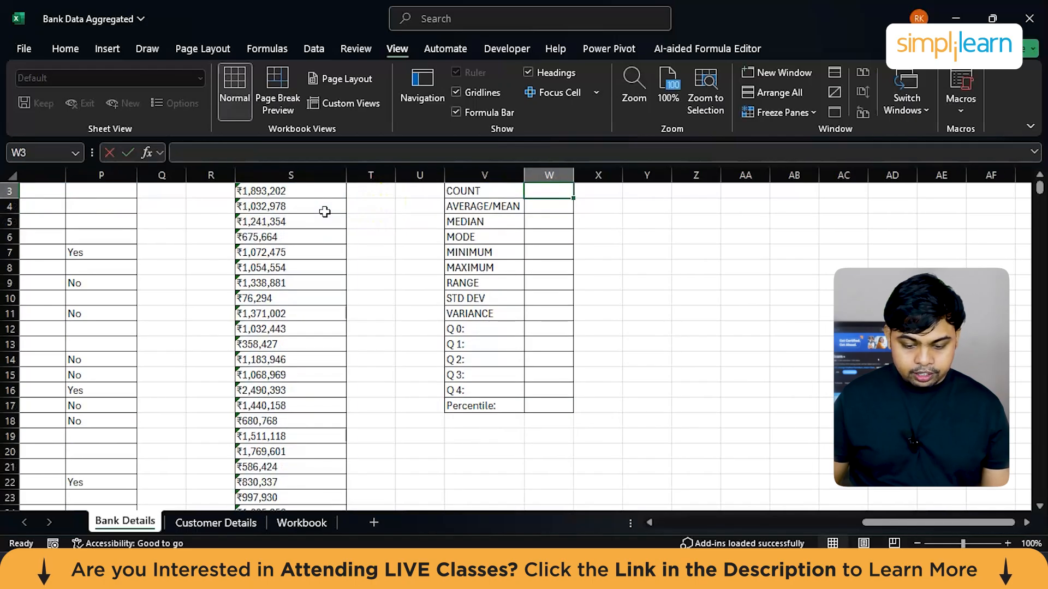
Step: Inspect the first copied Account Balance value in S2 and the SUM result cell W2
scroll(470, 311, up, 1)
scroll(470, 311, down, 5)
click(243, 421)
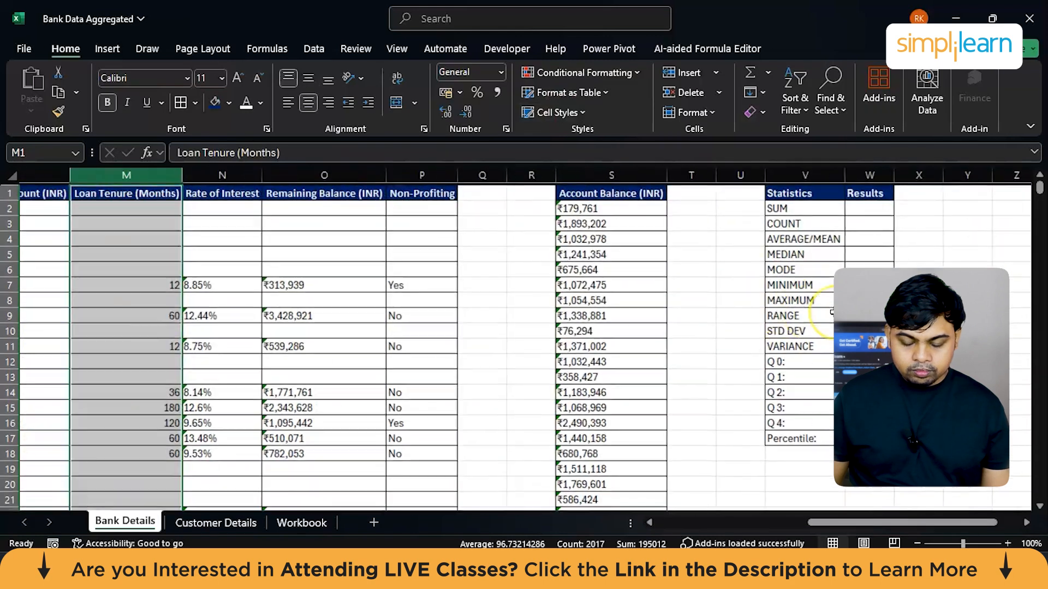
scroll(831, 312, right, 2)
click(546, 219)
click(565, 232)
click(391, 205)
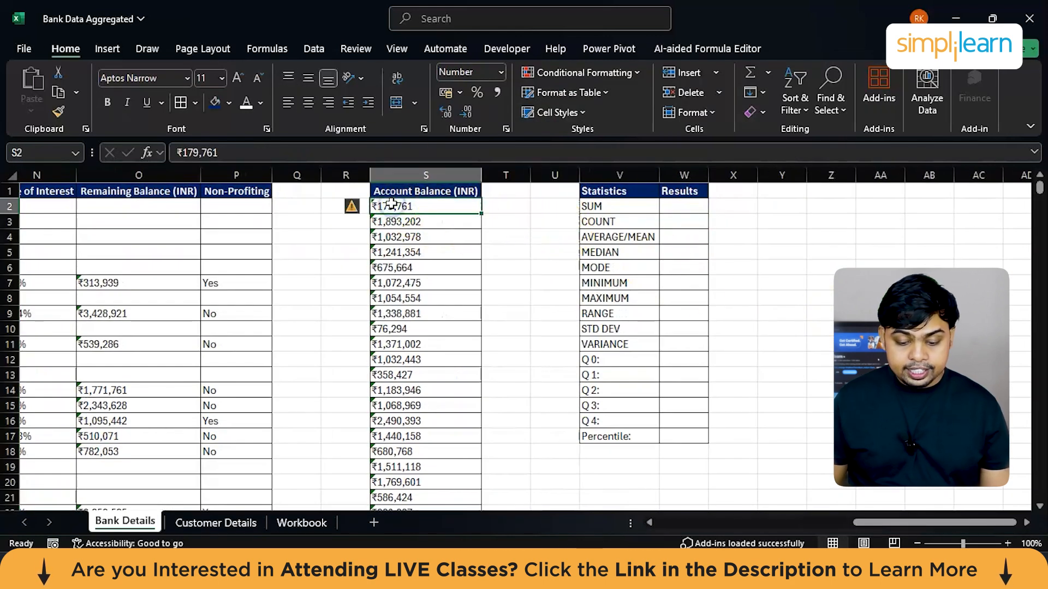
click(682, 206)
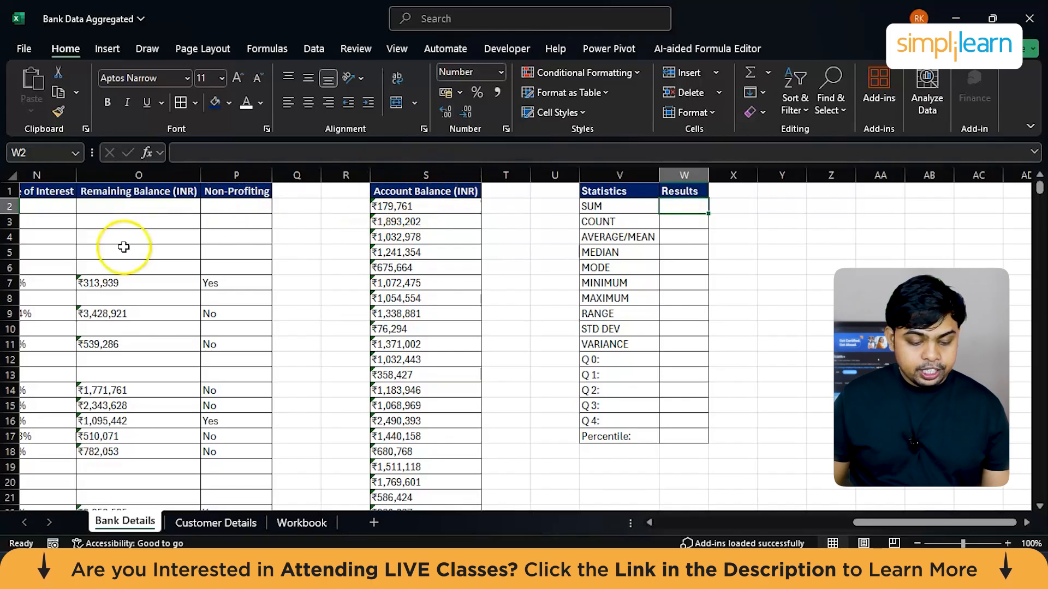
Step: Turn on filtering for the Loan Tenure (Months) column on the Bank Details sheet
scroll(124, 247, left, 6)
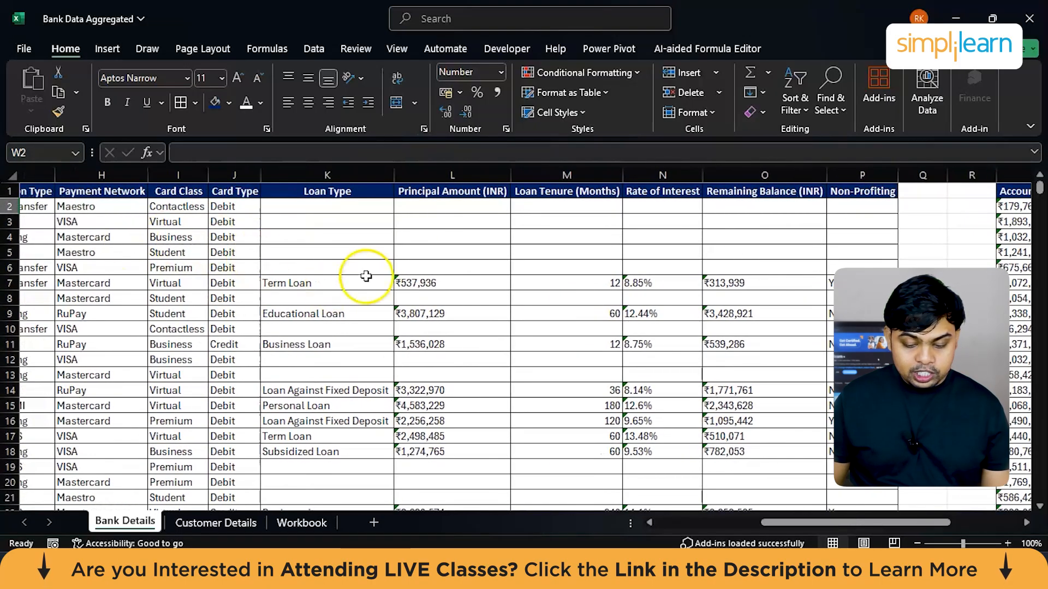
click(573, 173)
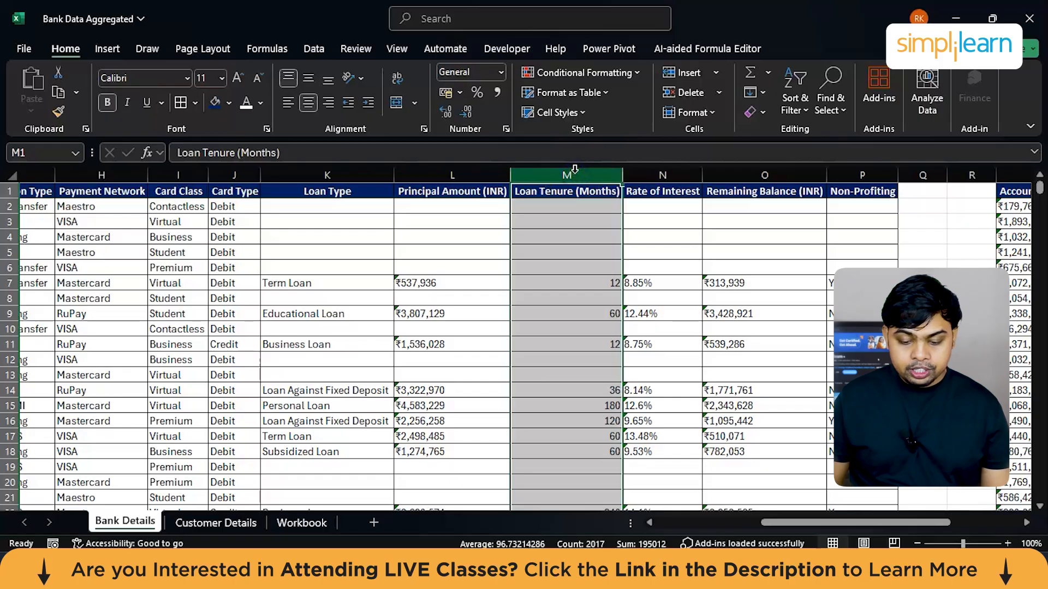
click(566, 173)
scroll(567, 173, right, 3)
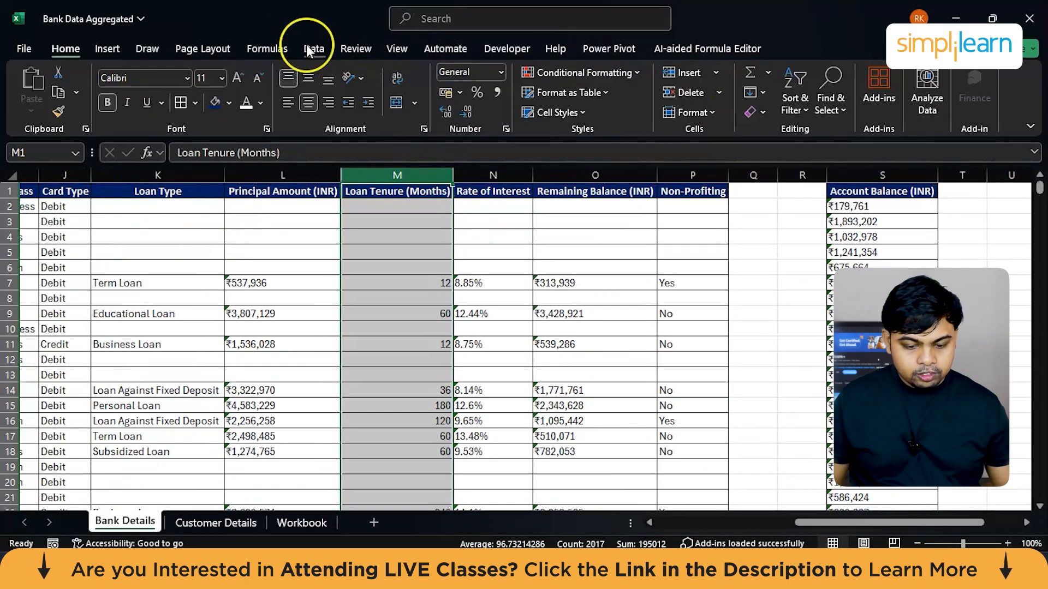
click(308, 48)
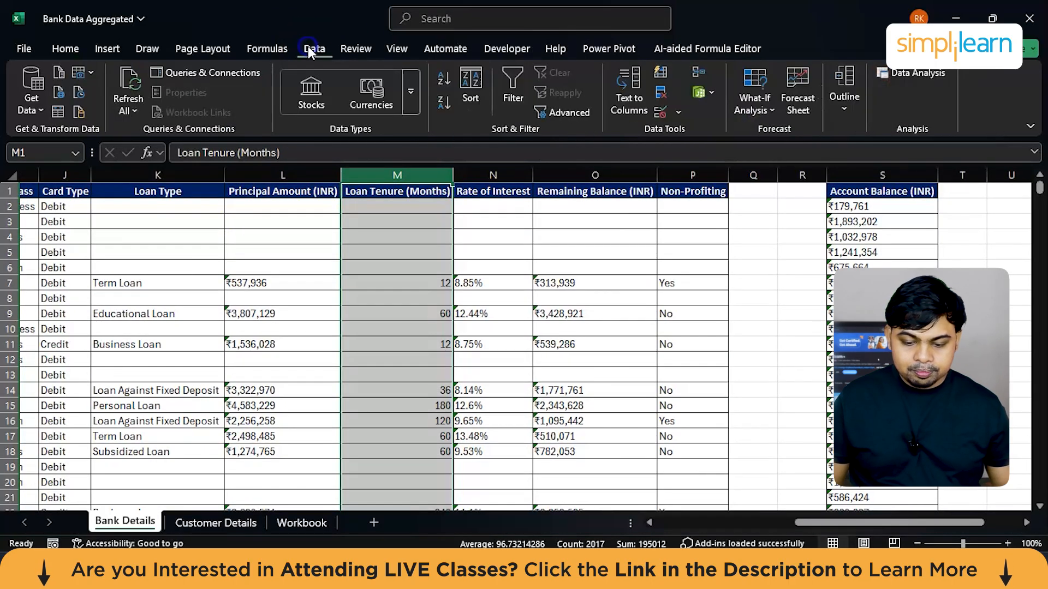
click(507, 99)
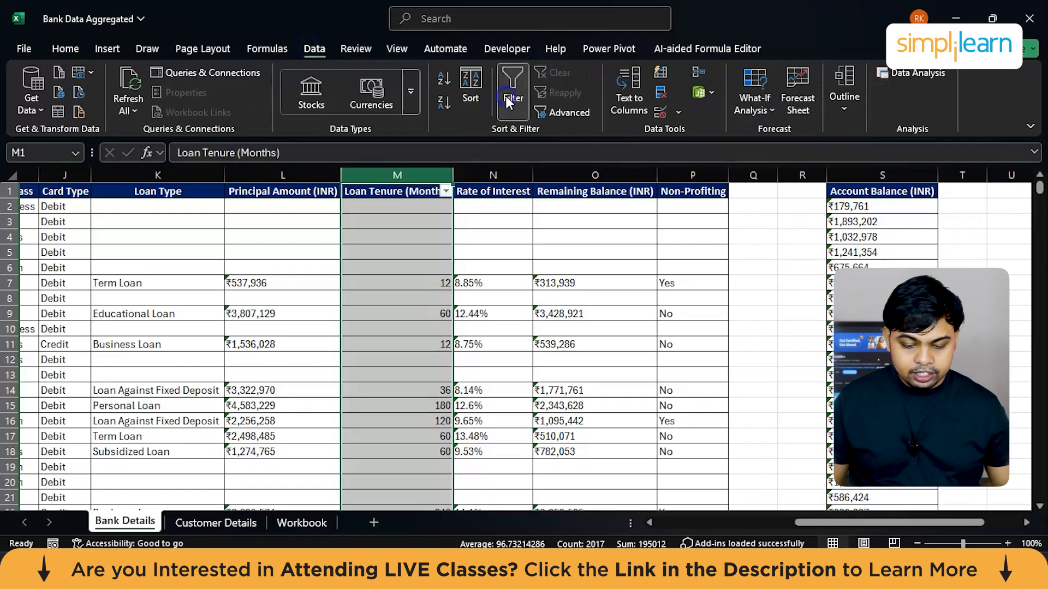
Step: Try to exclude the blank entries from the Loan Tenure (Months) column
click(445, 191)
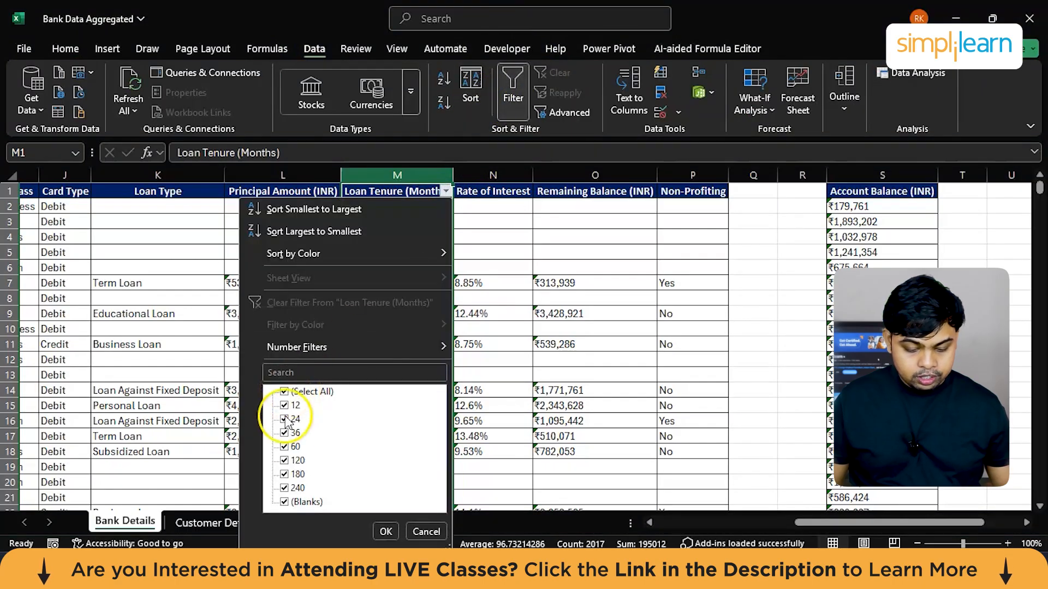
click(285, 499)
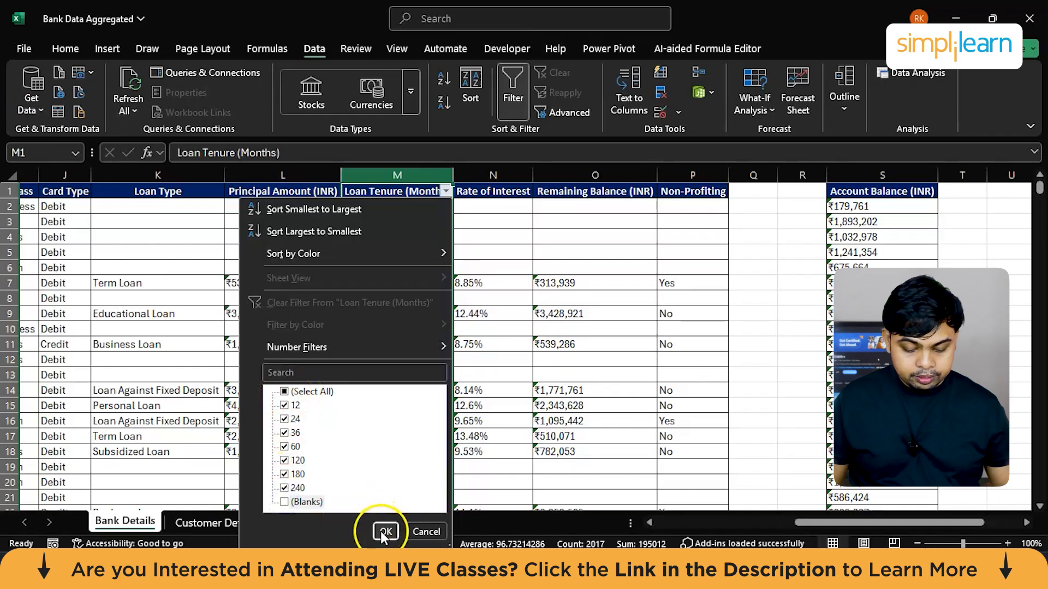
click(385, 531)
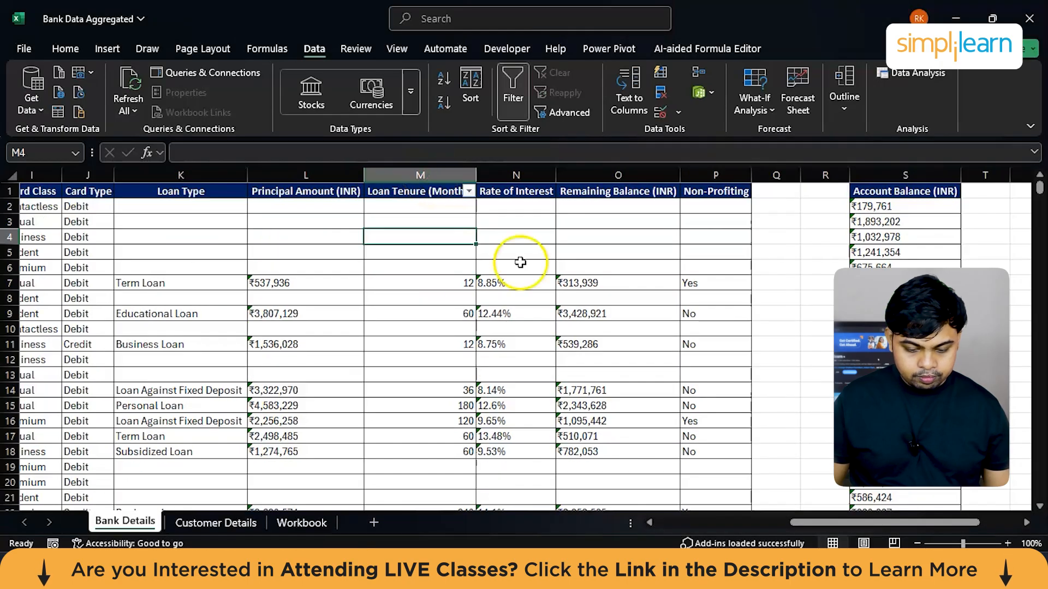
Step: Copy the Statistics and Results table to the Customer Details sheet, starting at AB2
scroll(518, 240, right, 6)
drag(537, 192, 615, 433)
key(ctrl+c)
click(216, 521)
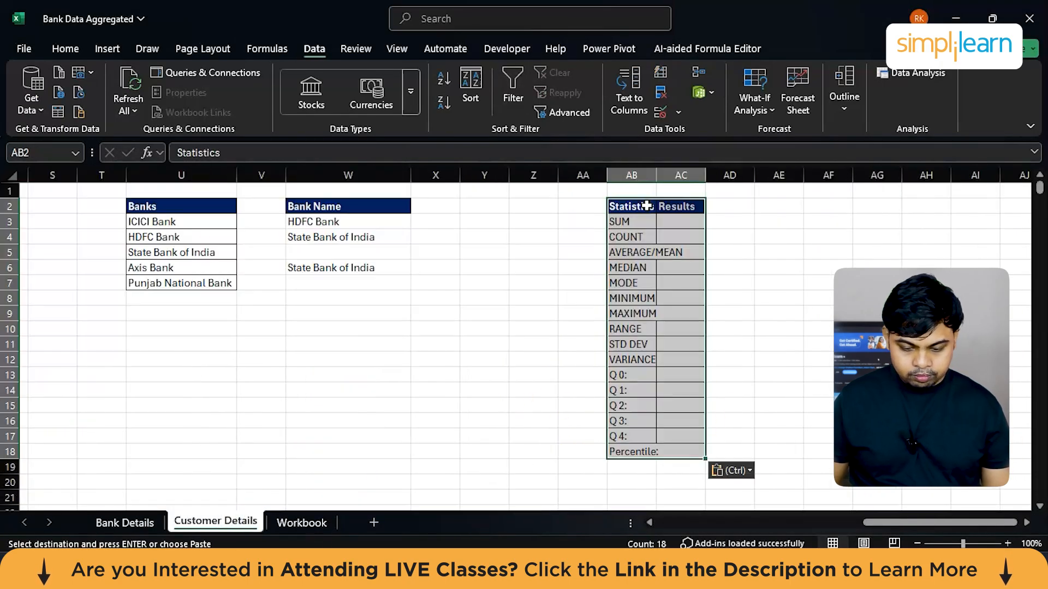
Step: Filter the blanks out of Loan Tenure (Months) on Bank Details and copy the filtered column to Z2 on Customer Details
click(135, 528)
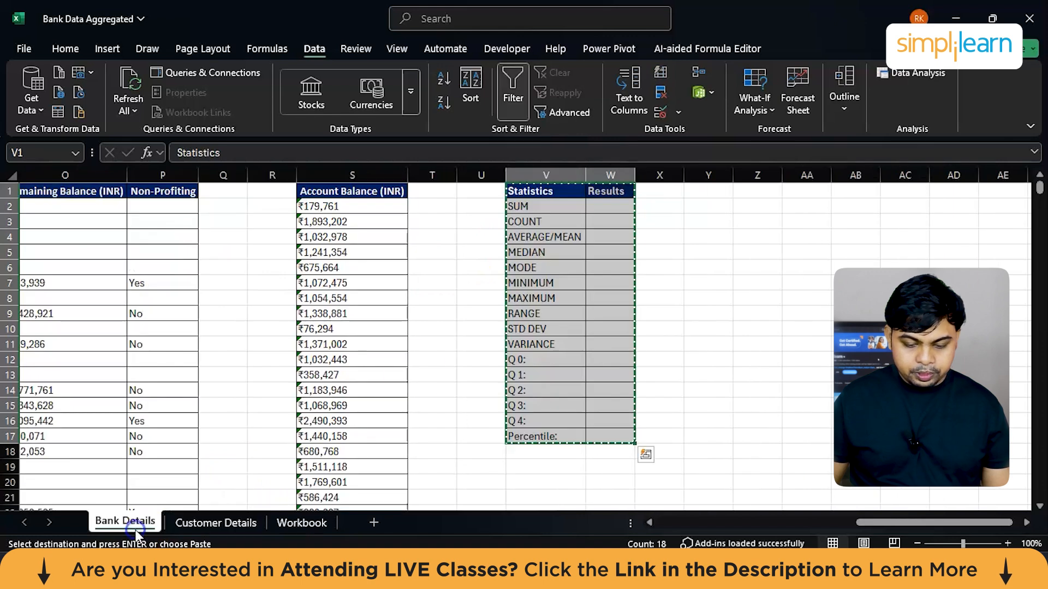
scroll(322, 308, left, 3)
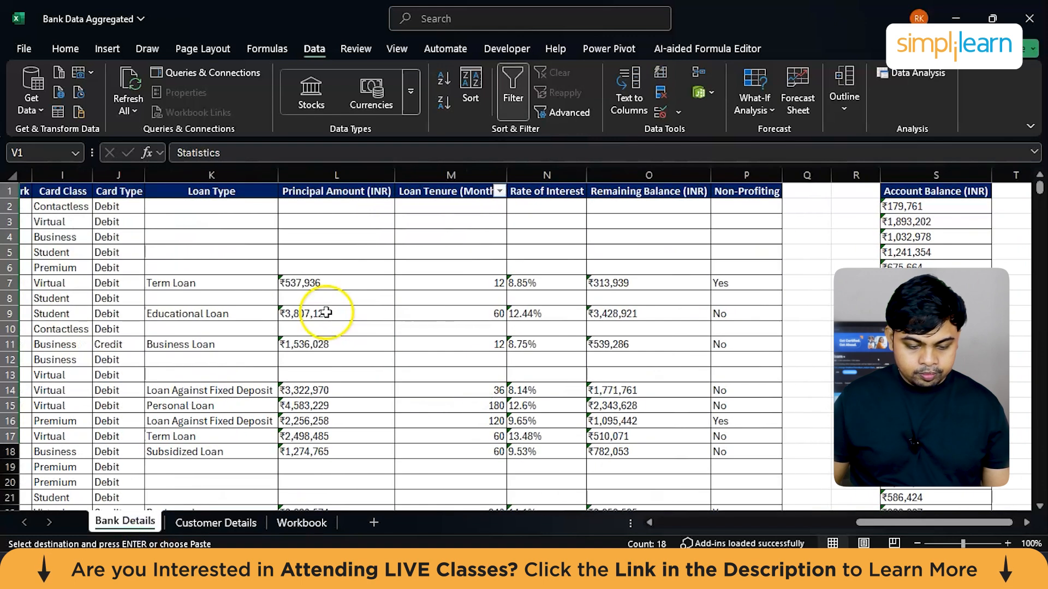
click(499, 191)
click(338, 502)
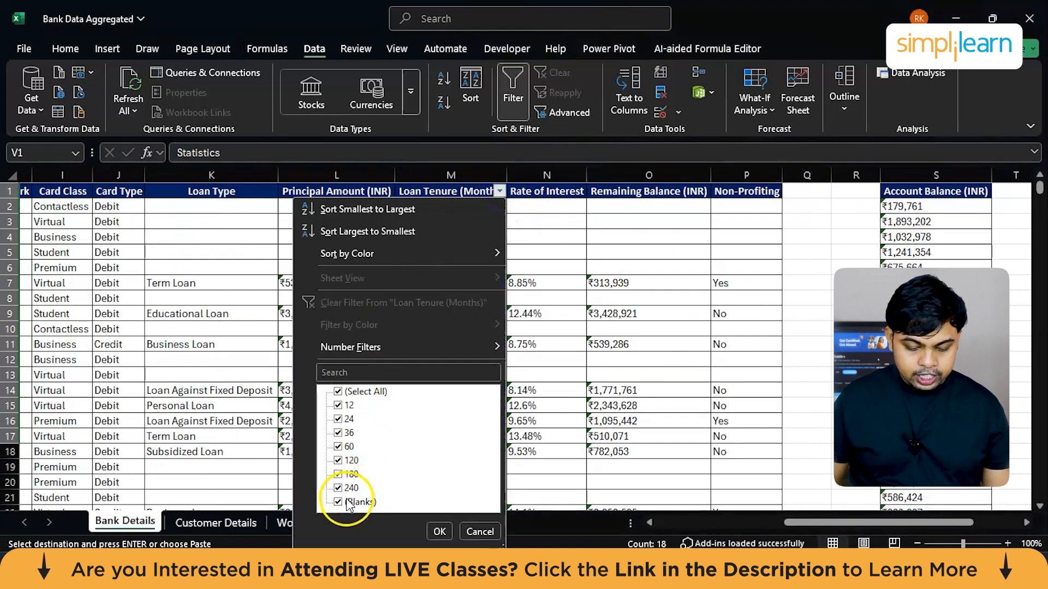
click(440, 531)
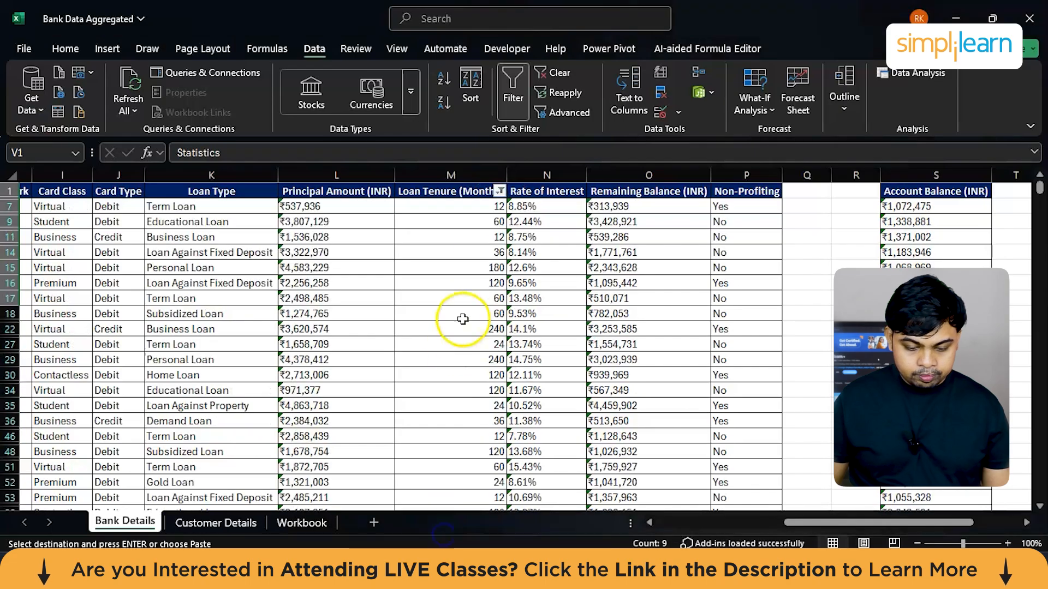
drag(468, 194, 469, 494)
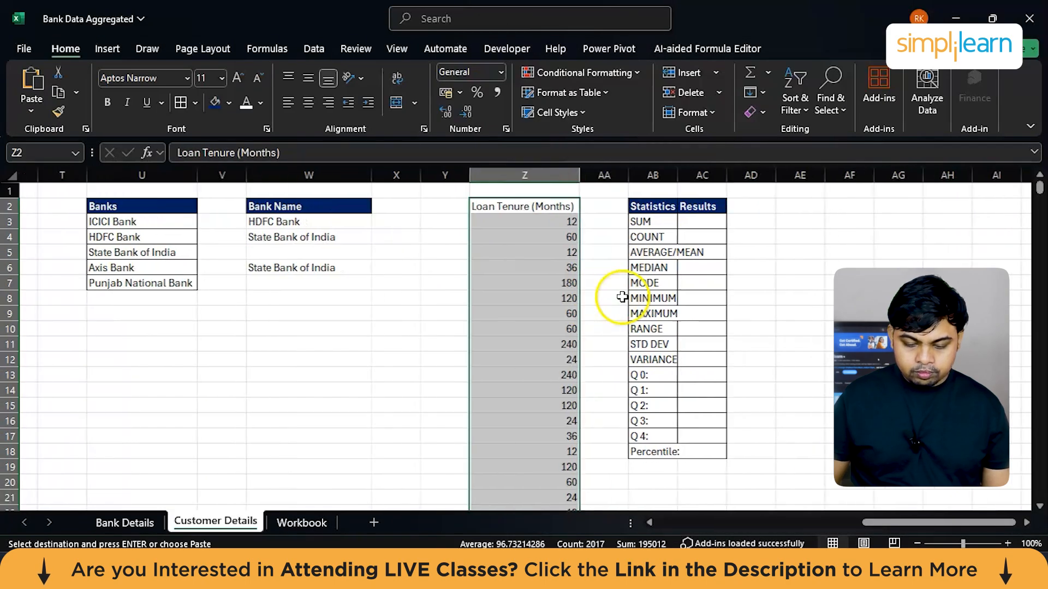
scroll(613, 297, right, 2)
Step: Enter a SUM formula in AC3 covering the Loan Tenure values from Z3 downward
click(630, 220)
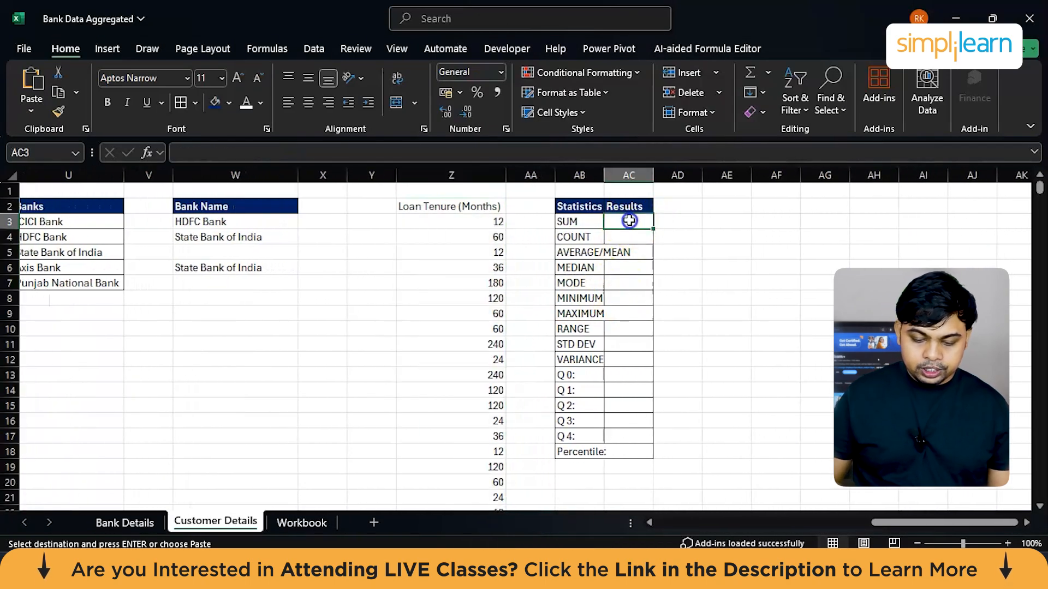
text(=)
text(ubstitute()
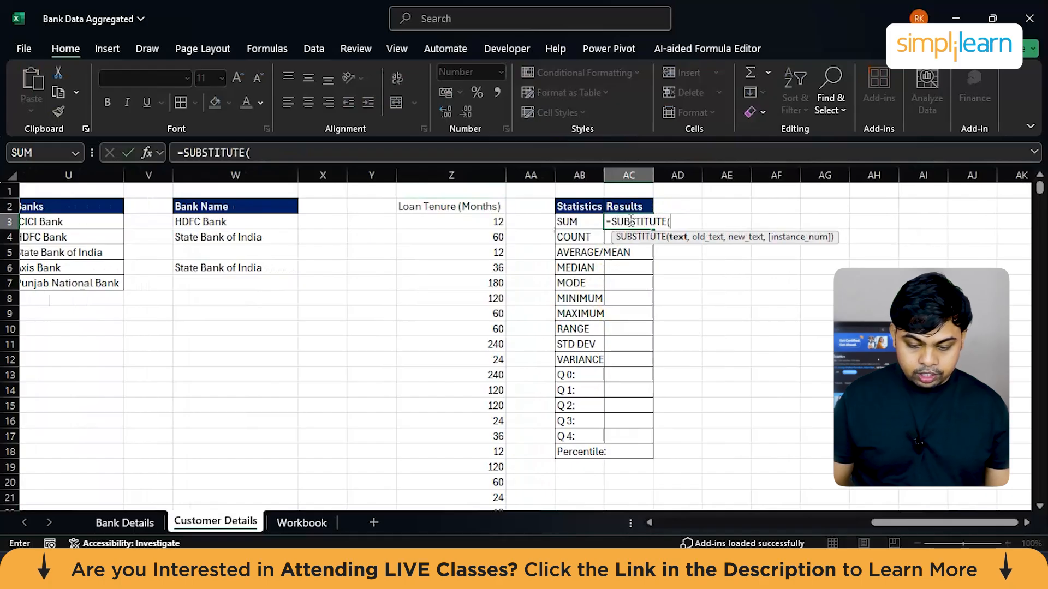
key(BackSpace)
key(BackSpace)
key(BackSpace)
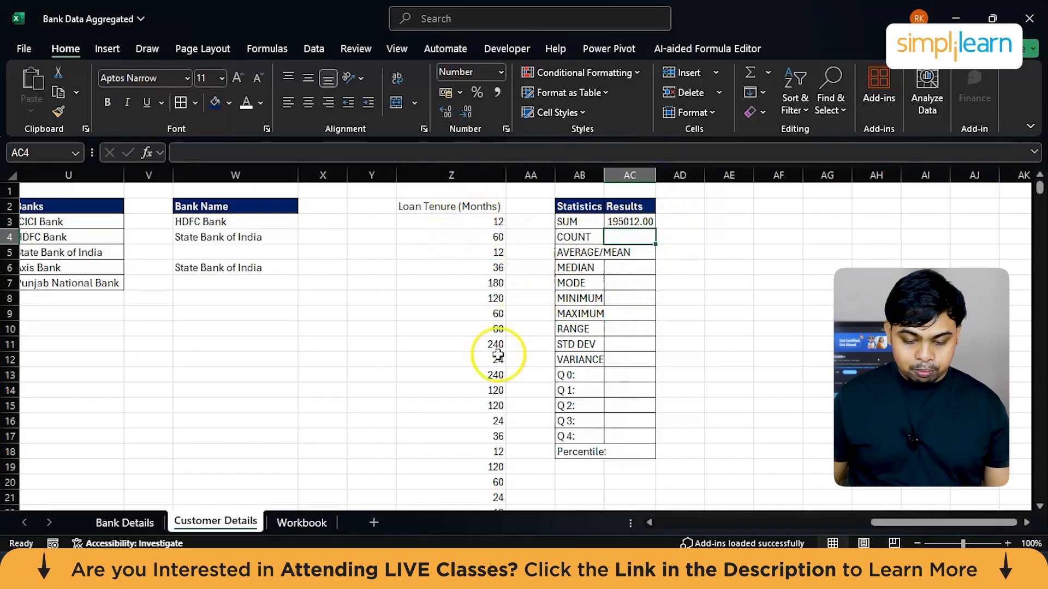
Step: Enter a COUNT formula in AC4 covering the Loan Tenure values from Z3 downward
text(=)
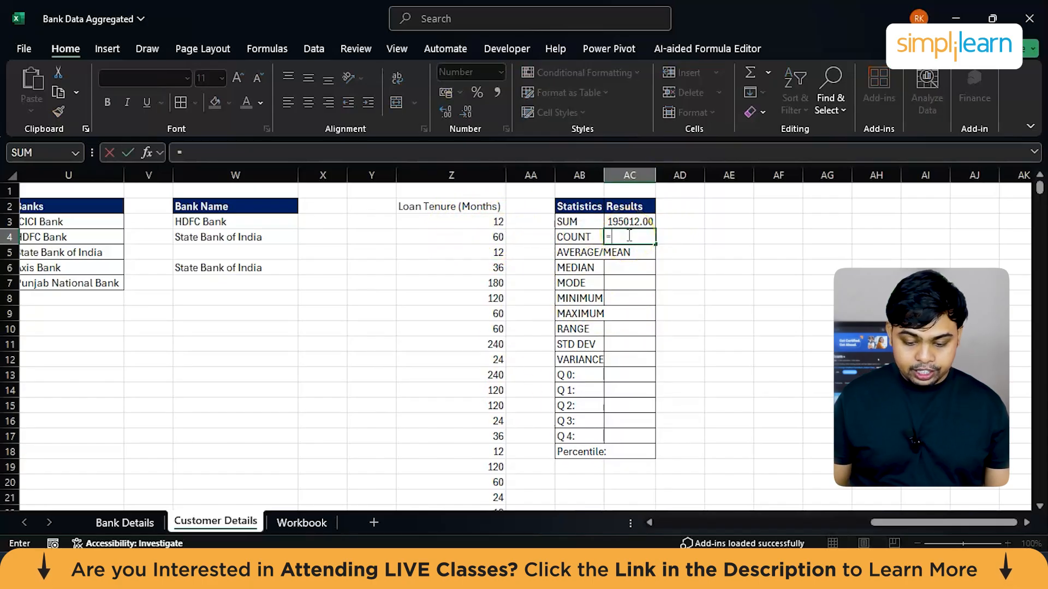
text(cou)
key(Tab)
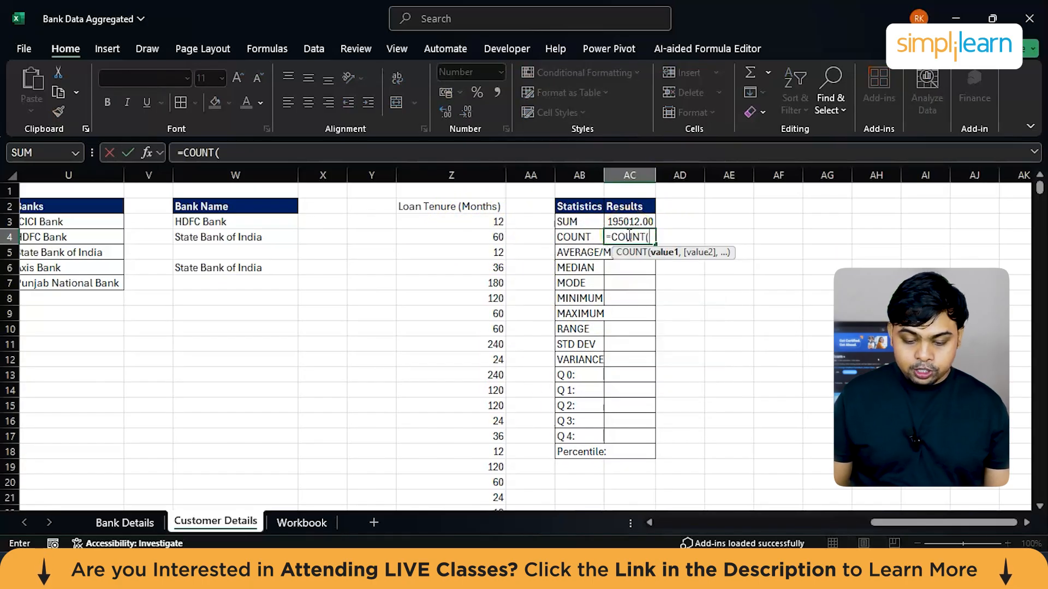
click(469, 218)
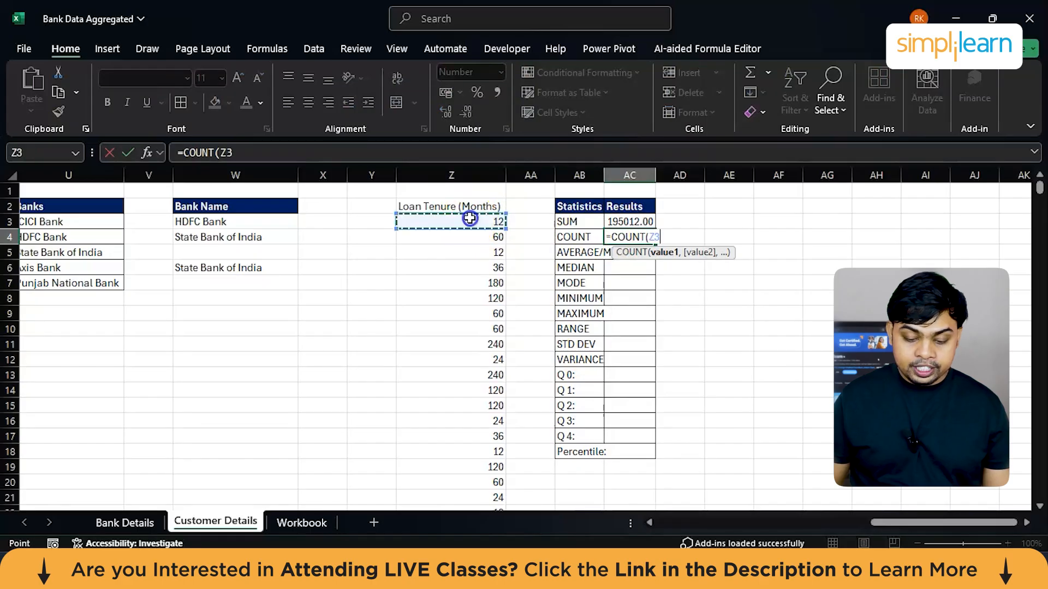
key(ctrl+shift+Down)
key(Return)
scroll(467, 215, up, 2)
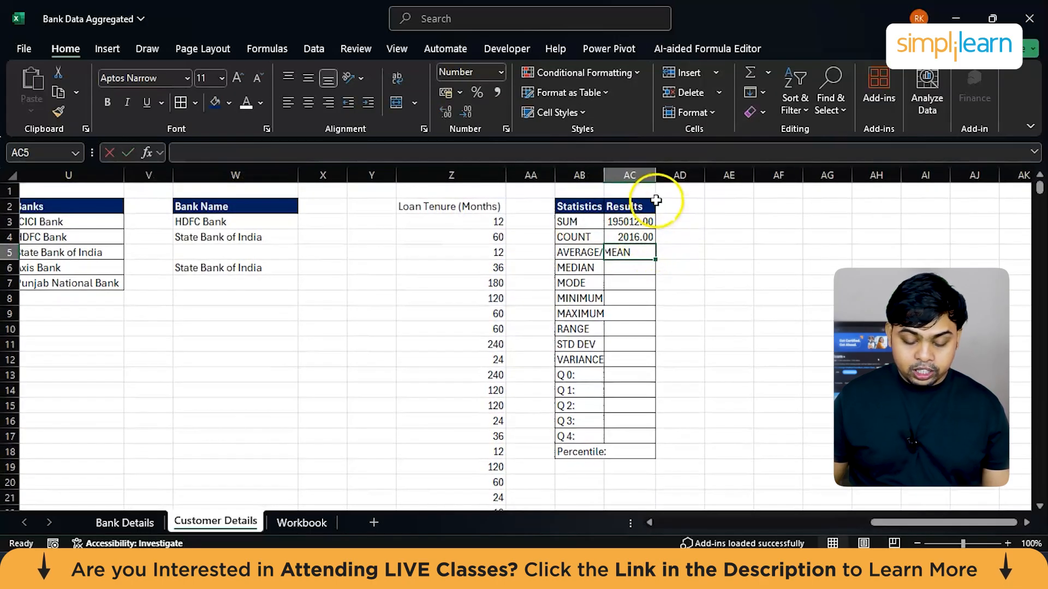
Step: Review the filtered Loan Tenure rows on Bank Details and return to Customer Details
click(104, 523)
scroll(468, 312, up, 5)
scroll(468, 312, up, 20)
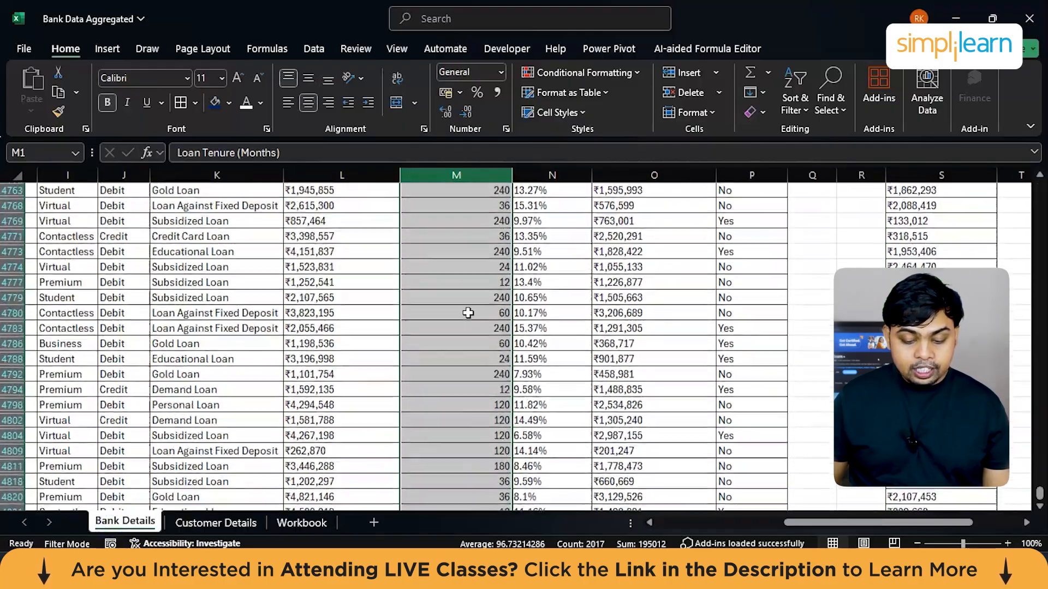
scroll(468, 313, up, 20)
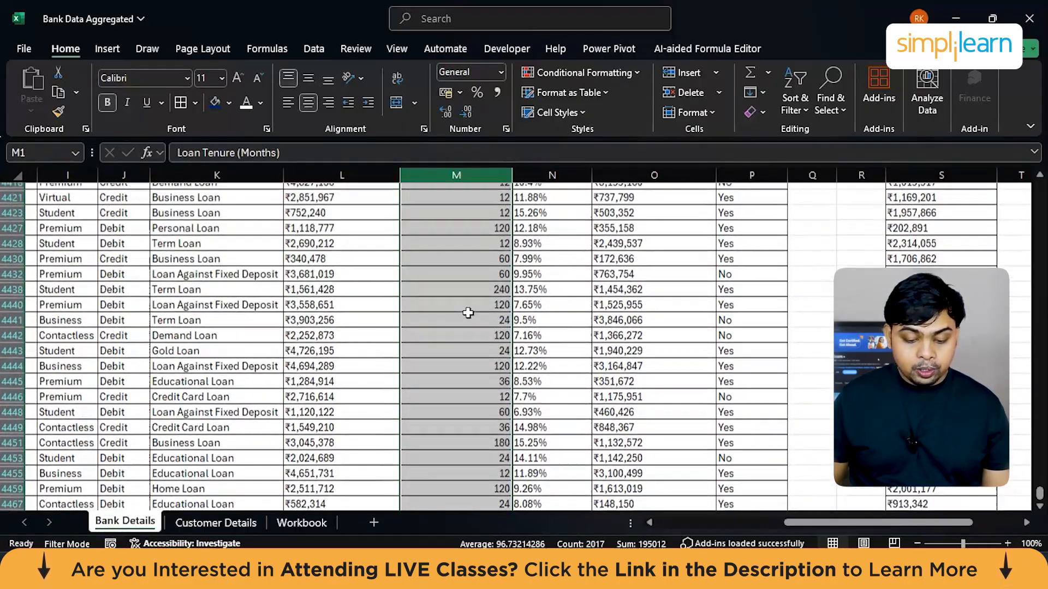
scroll(468, 312, up, 20)
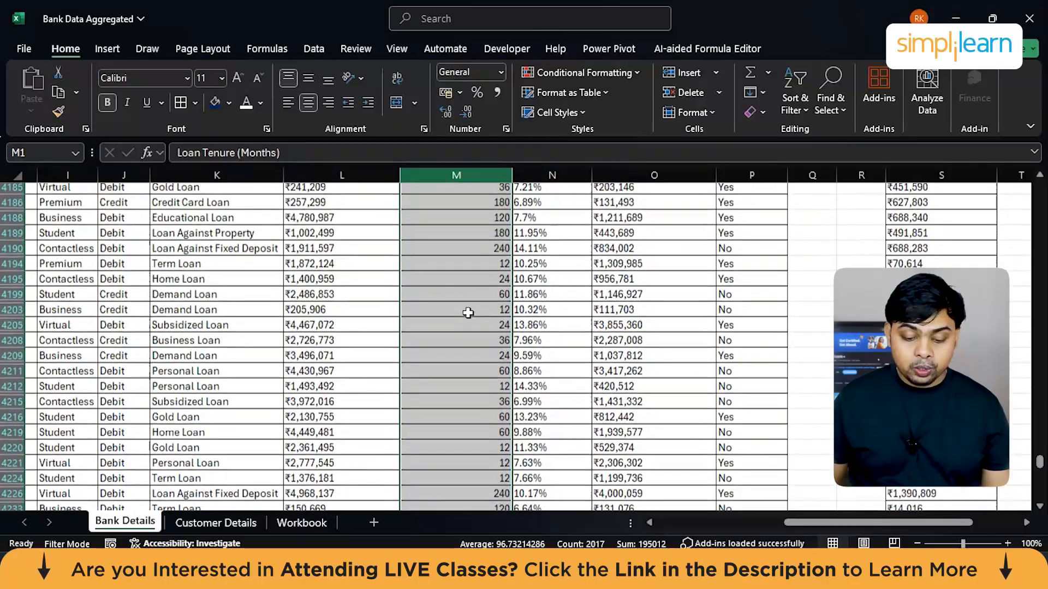
click(225, 525)
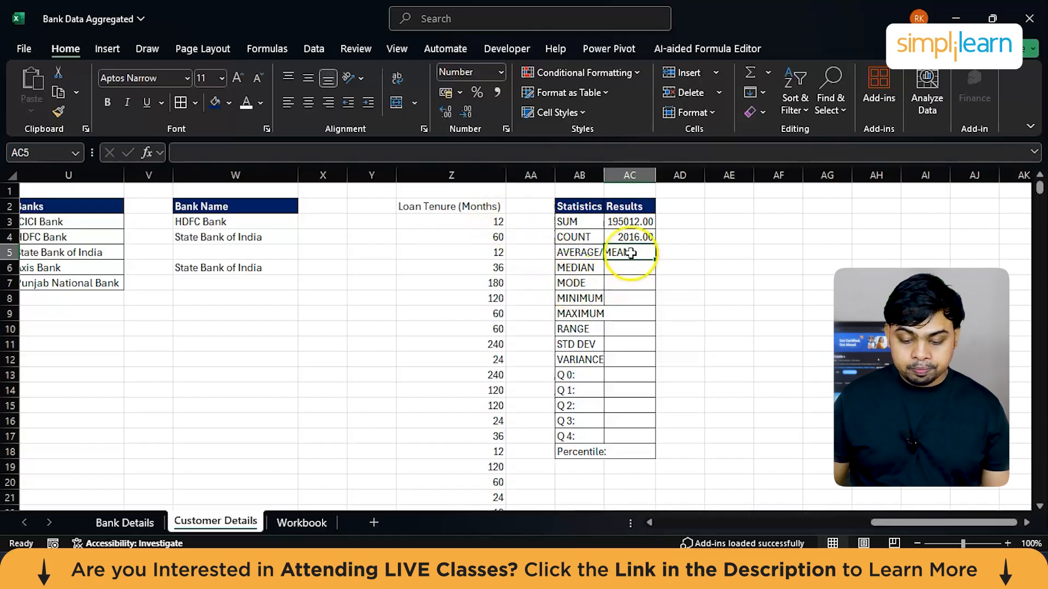
Step: Fit column AB to its labels and enter an AVERAGE formula in AC5 for the Loan Tenure values from Z3 downward
double_click(604, 175)
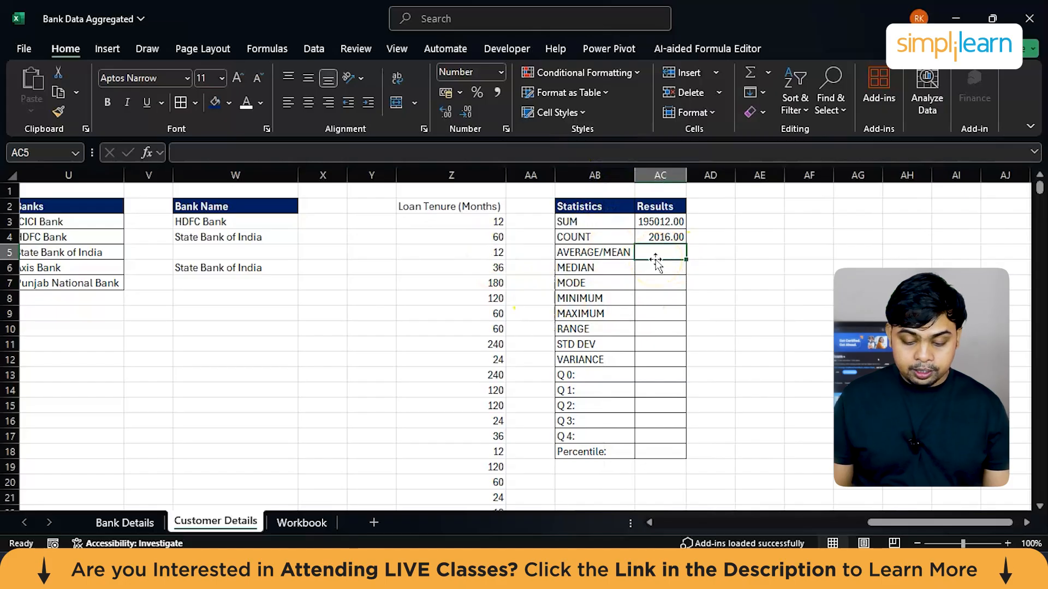
text(=av)
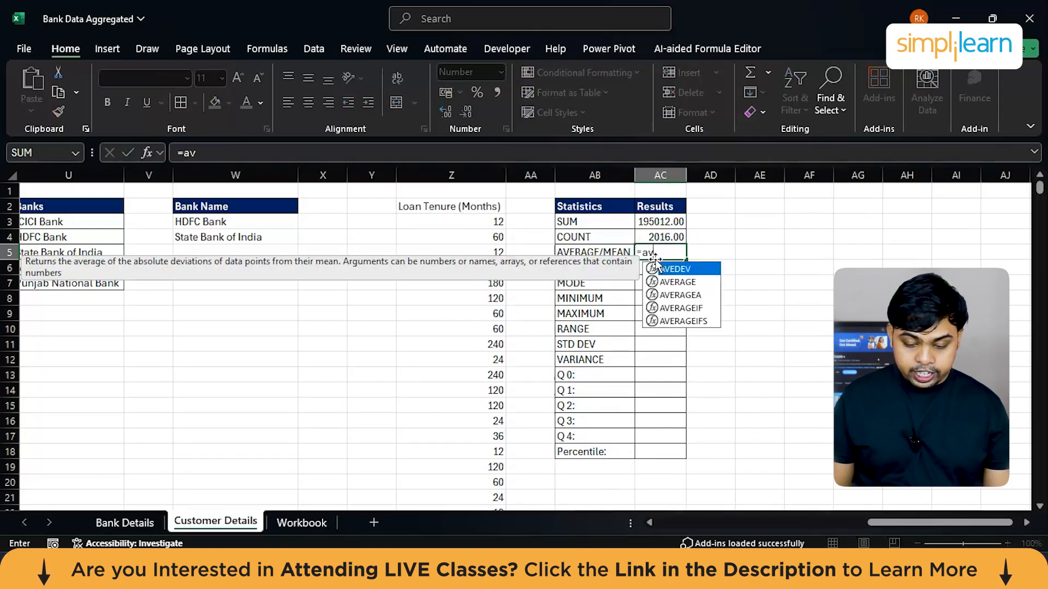
key(Down)
key(Tab)
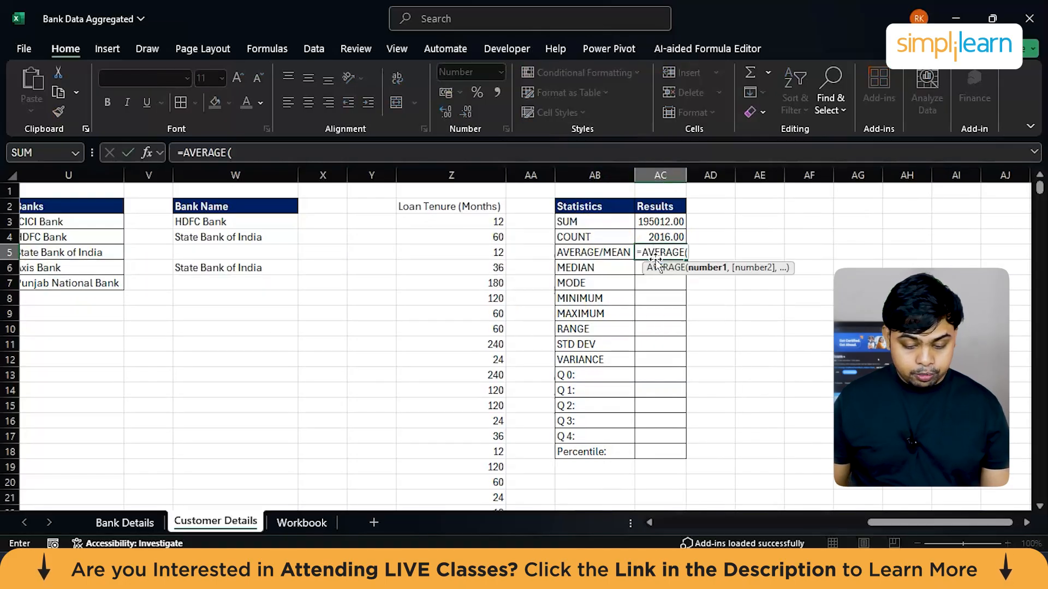
click(480, 224)
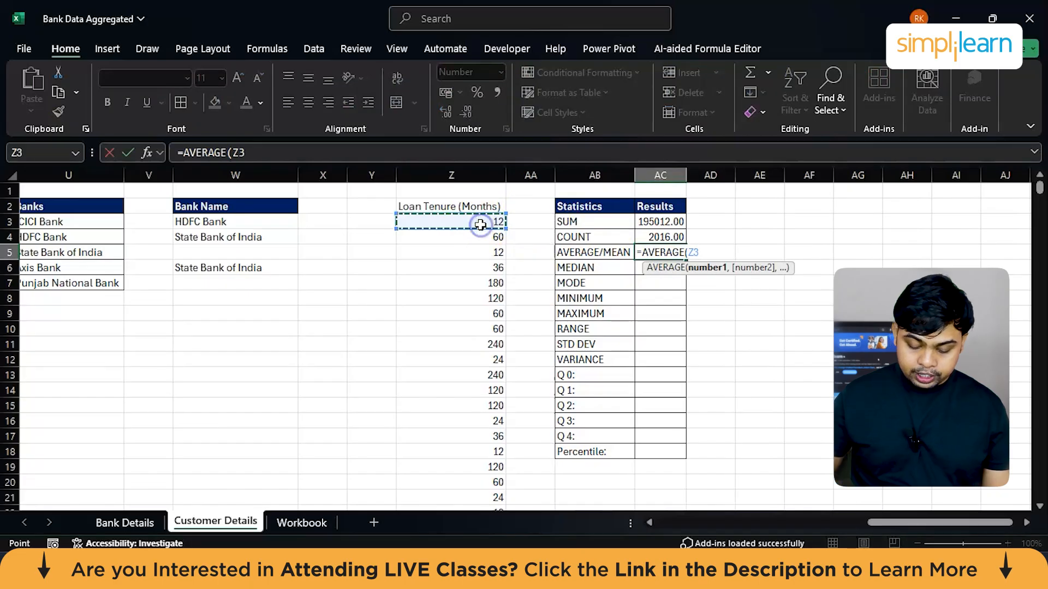
key(ctrl+shift+Down)
key(Return)
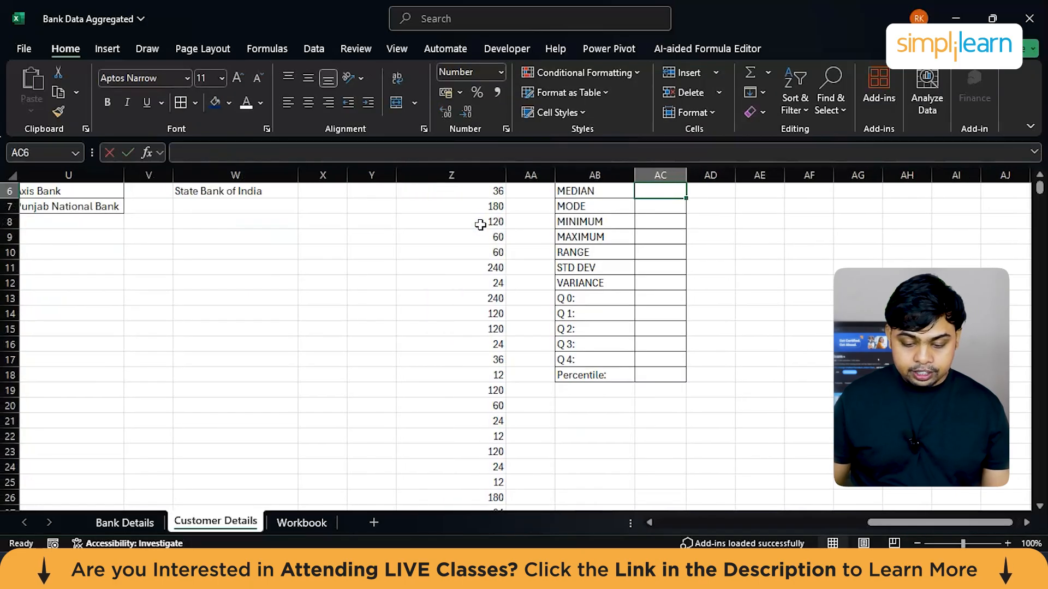
scroll(480, 224, up, 2)
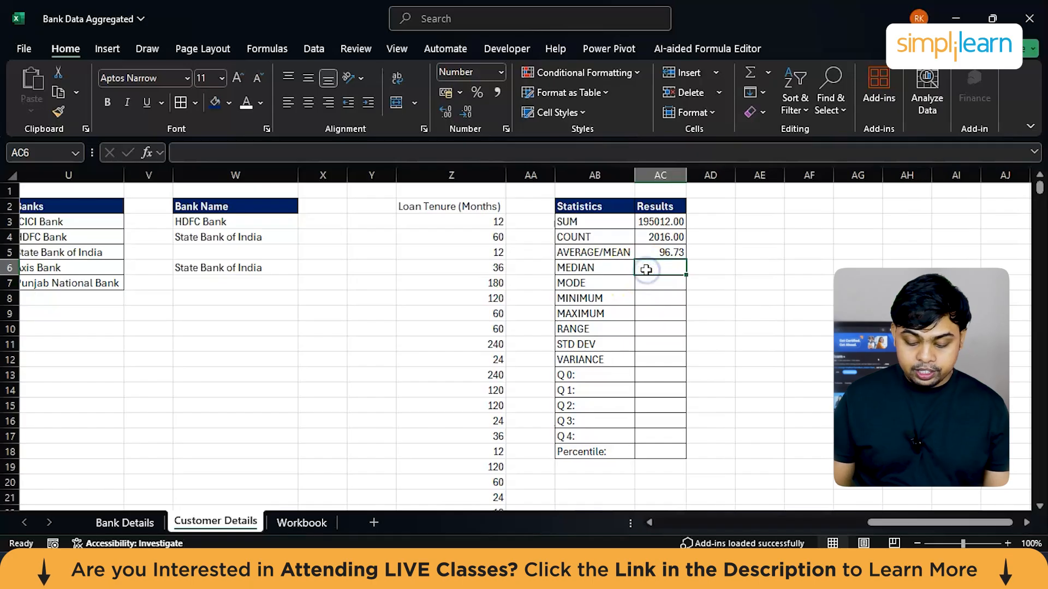
Step: Enter a MEDIAN formula in AC6 covering the Loan Tenure values from Z3 downward
text(=)
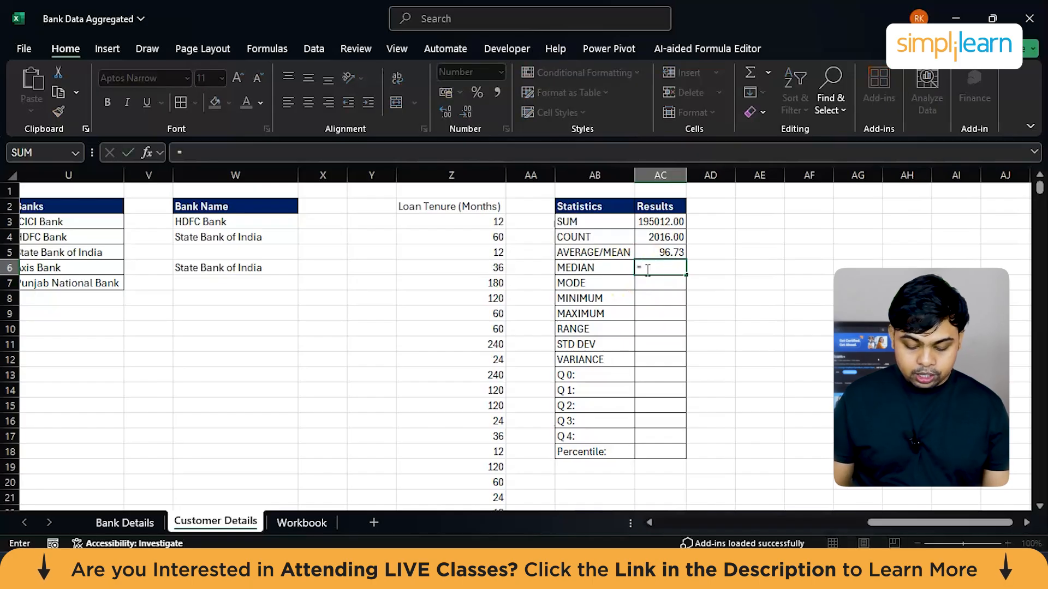
text(mead)
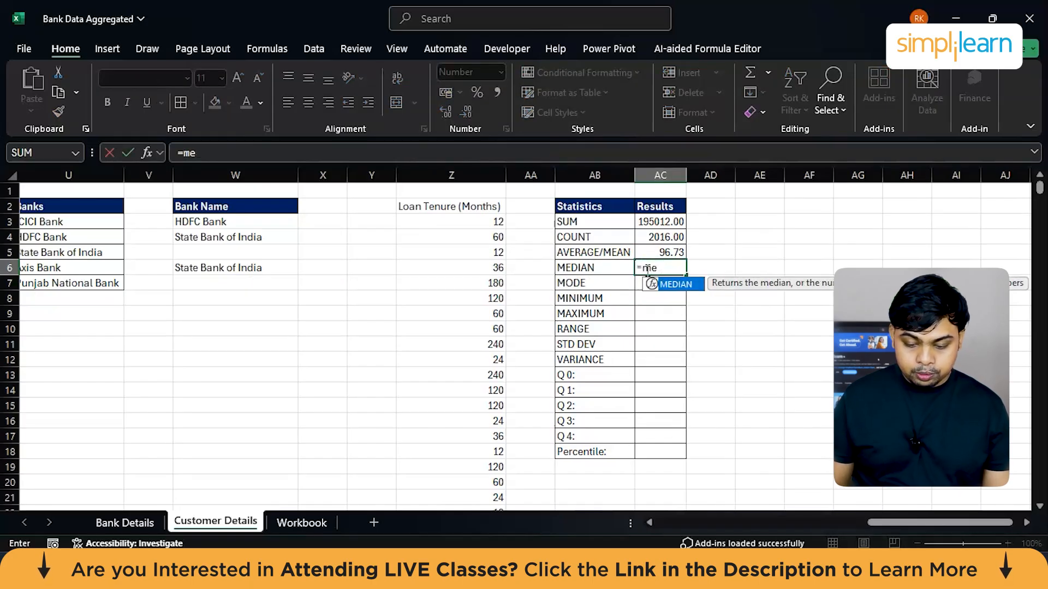
key(Tab)
click(486, 222)
key(ctrl+shift+Down)
key(Return)
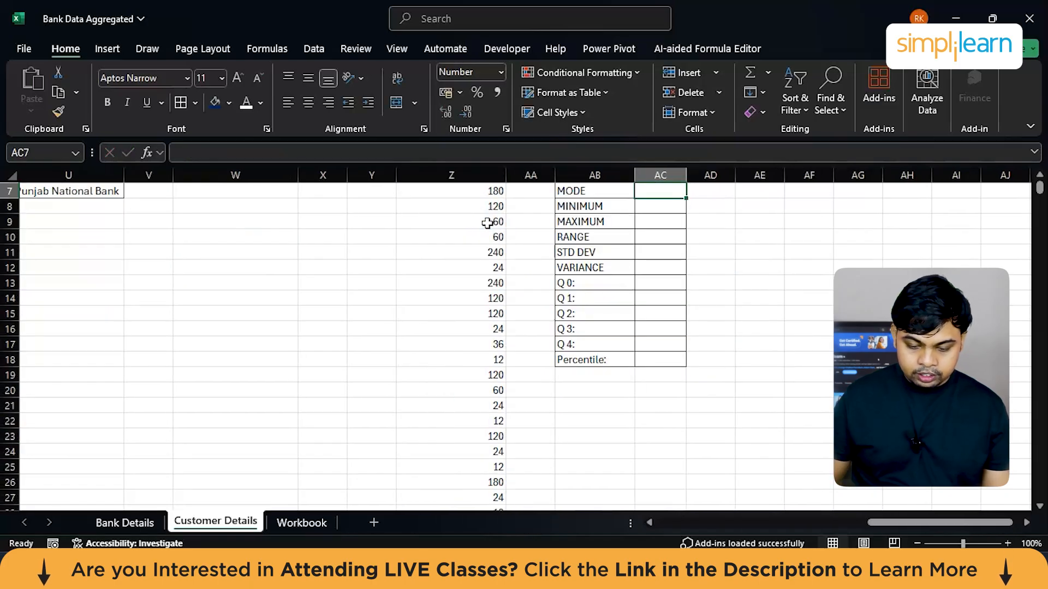
scroll(487, 222, up, 2)
Step: Enter a MODE formula in AC7 covering the Loan Tenure values from Z3 downward
text(=mode)
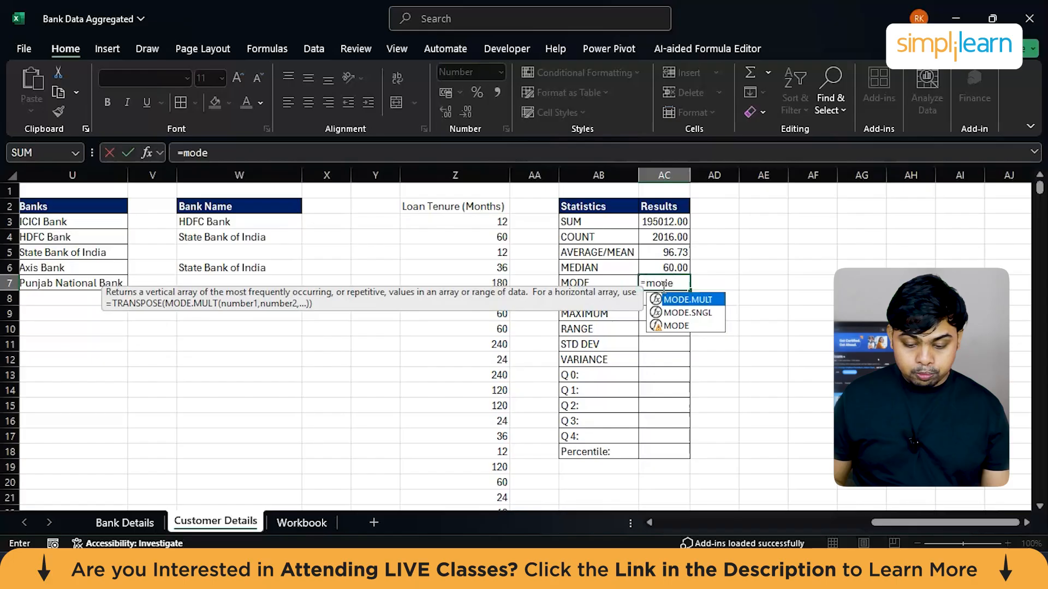
key(Down)
key(Down)
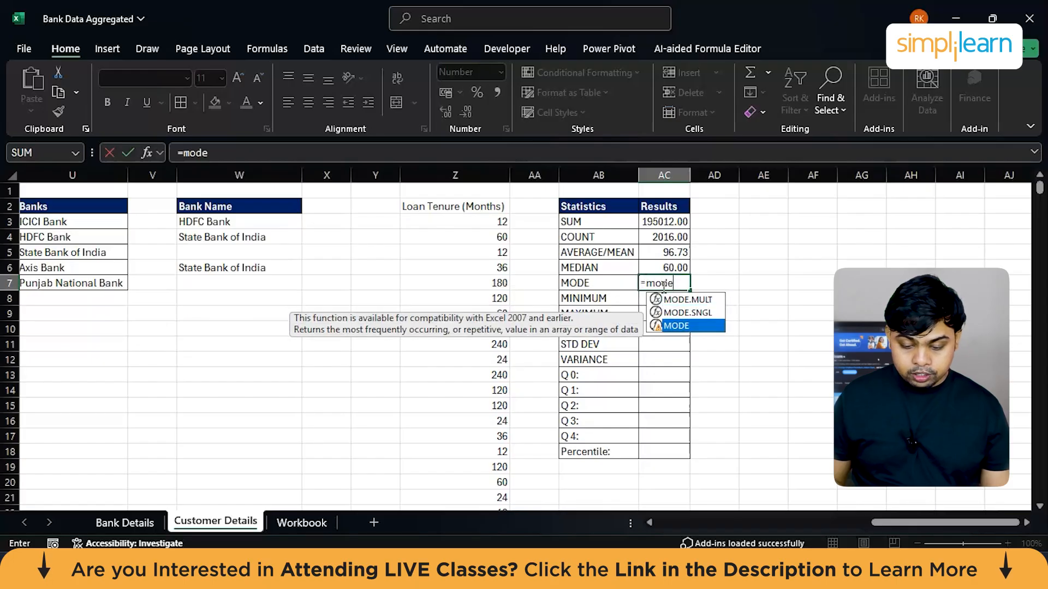
key(Tab)
click(485, 224)
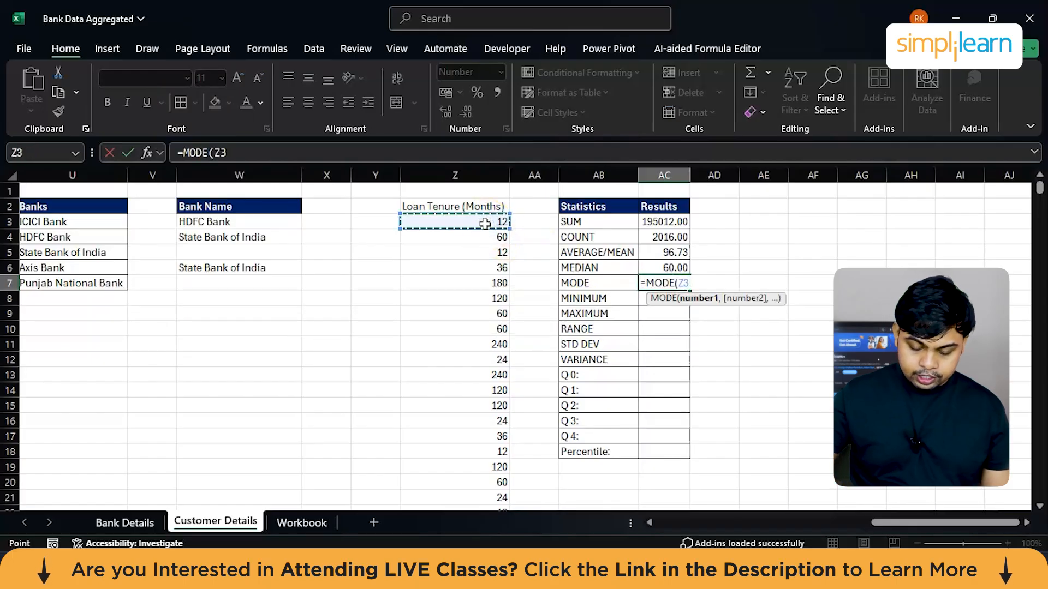
key(ctrl+shift+Down)
key(Return)
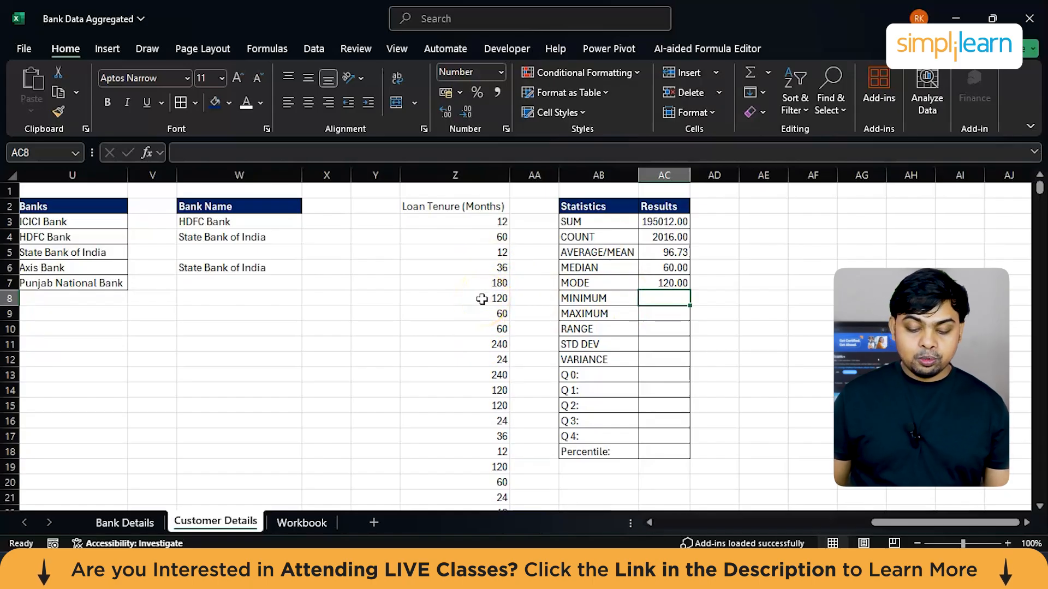
Step: Look through the Loan Tenure values in column Z for occurrences of the mode value
scroll(479, 318, down, 3)
scroll(480, 322, down, 8)
scroll(480, 322, down, 9)
scroll(479, 321, down, 5)
scroll(480, 322, up, 13)
scroll(480, 321, up, 11)
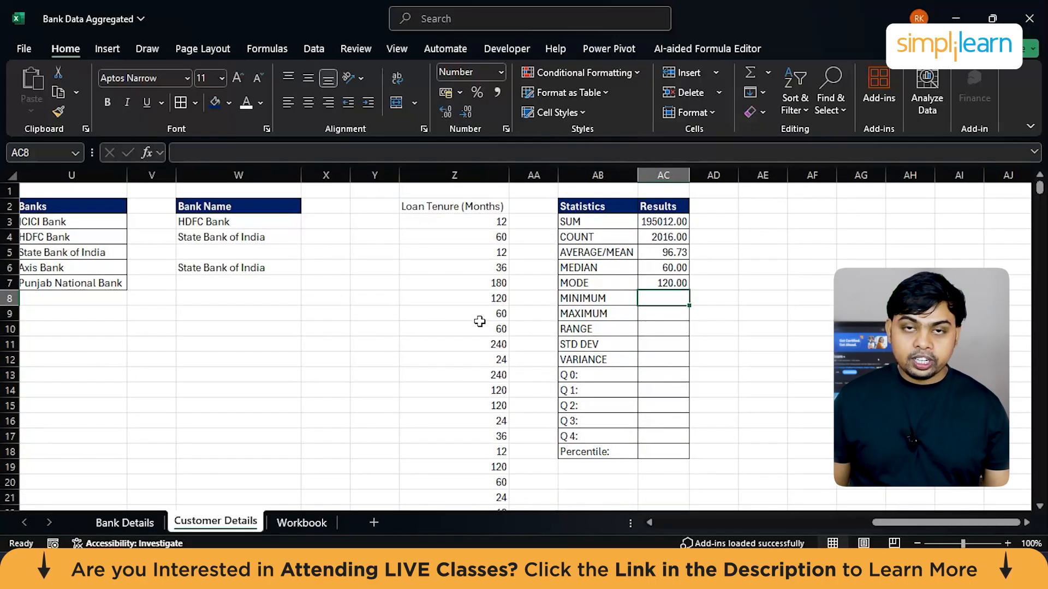
click(498, 299)
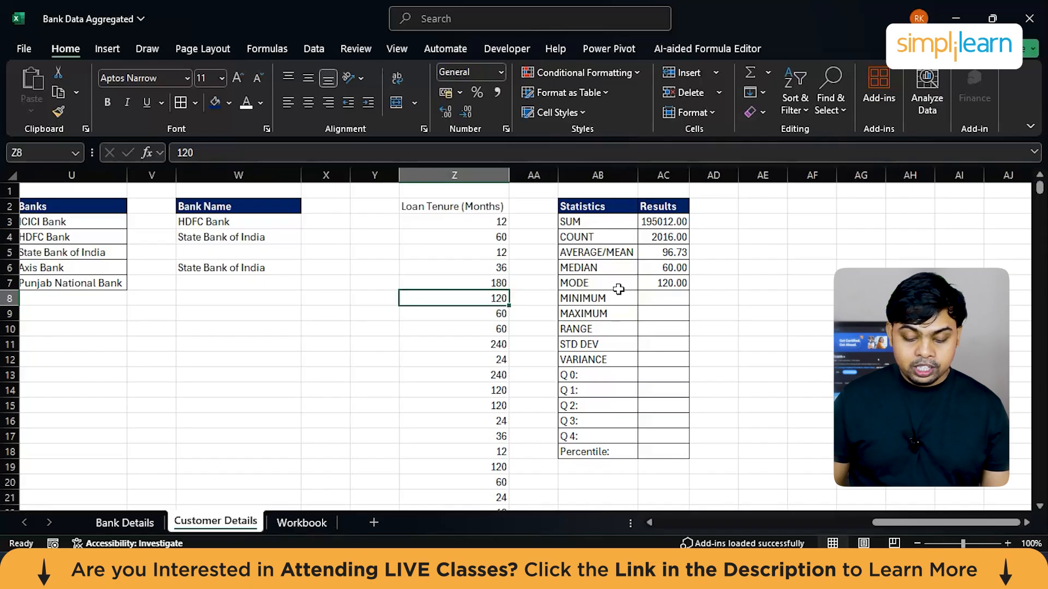
Step: Enter a MIN formula in AC8 covering the Loan Tenure values from Z3 downward
click(665, 298)
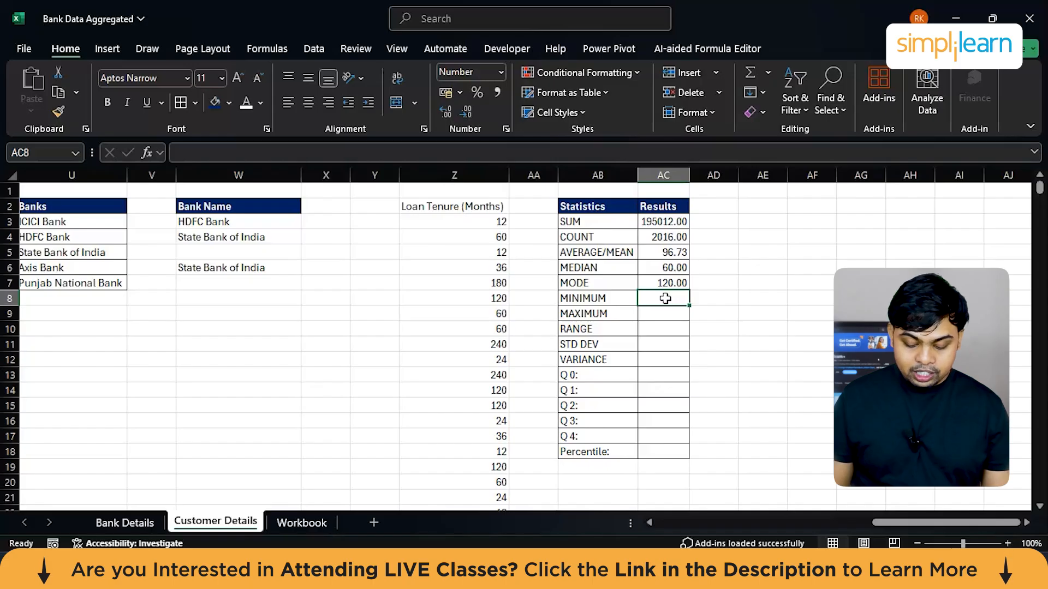
text(=min)
key(Tab)
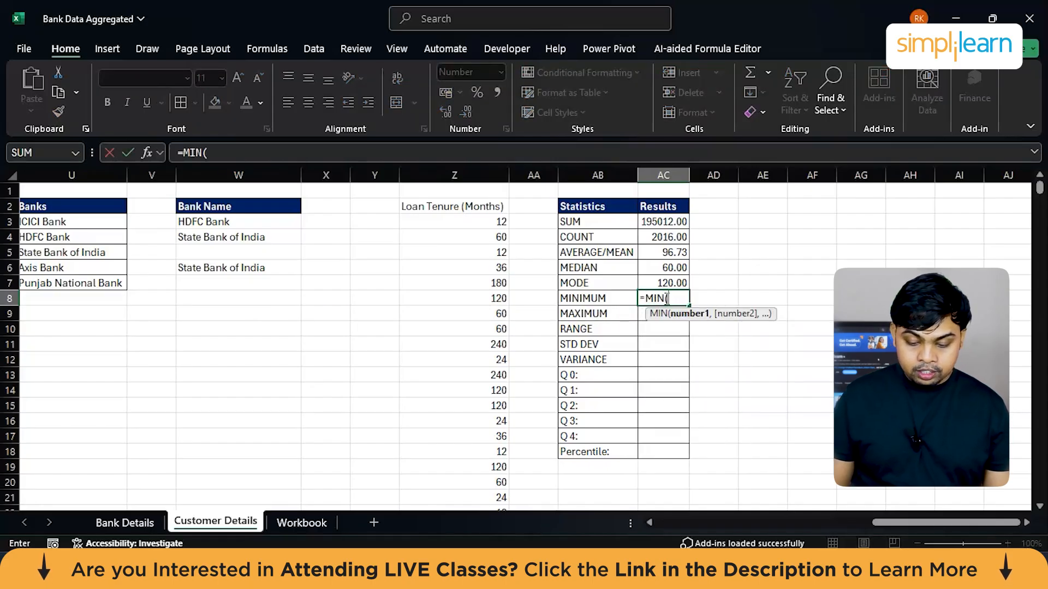
click(485, 222)
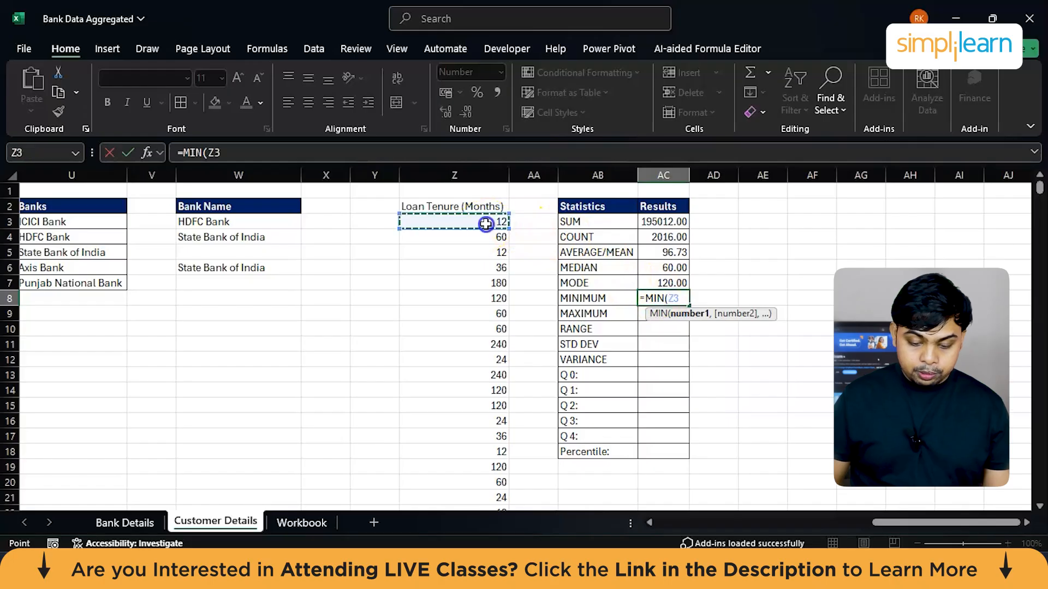
key(ctrl+shift+Down)
key(Return)
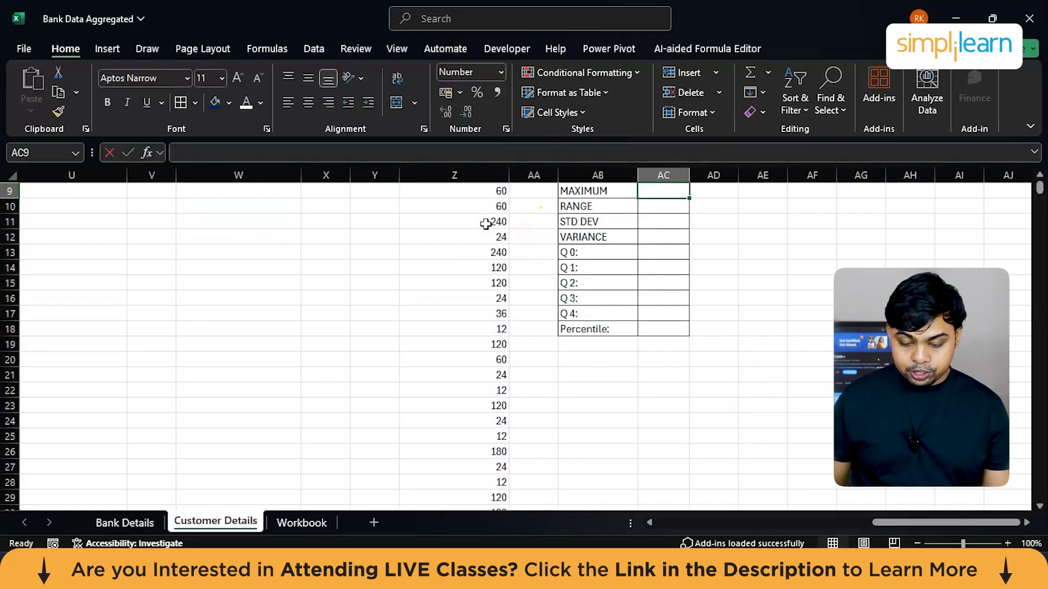
Step: Enter a MAX formula in AC9 covering the Loan Tenure values from Z3 downward
text(=max)
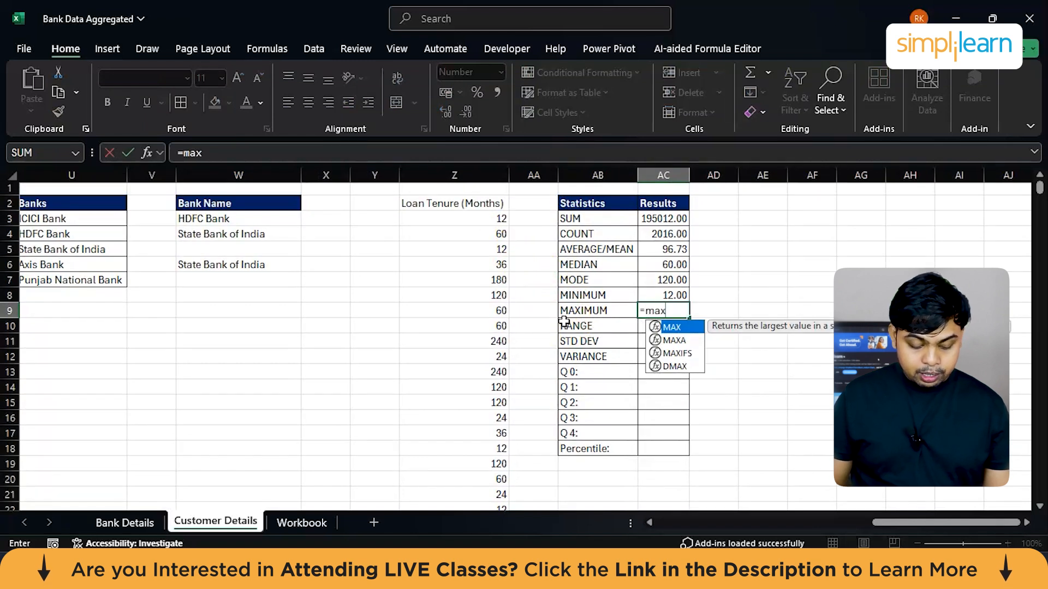
key(Tab)
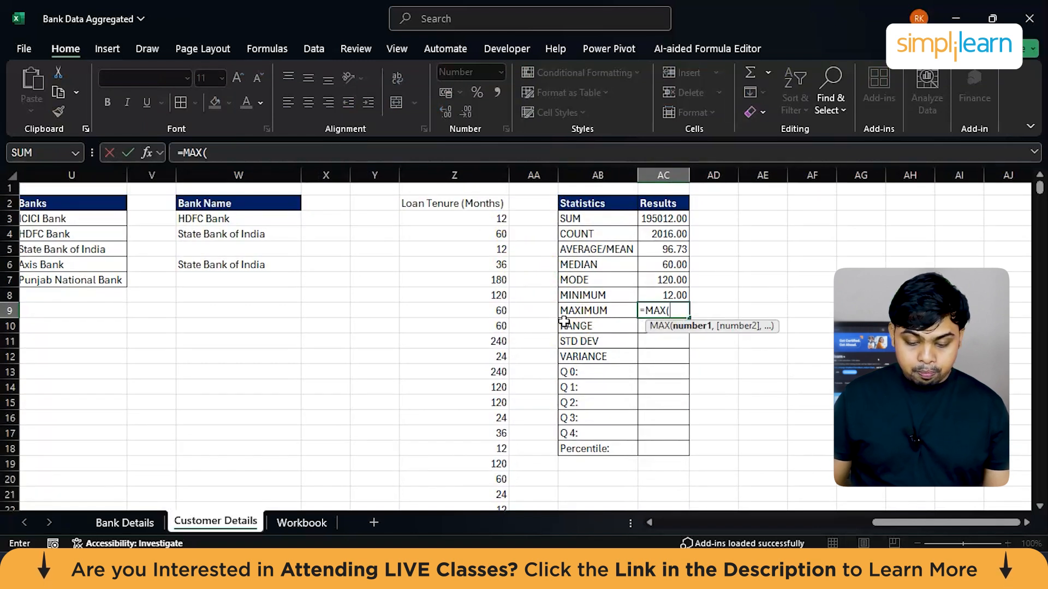
click(482, 220)
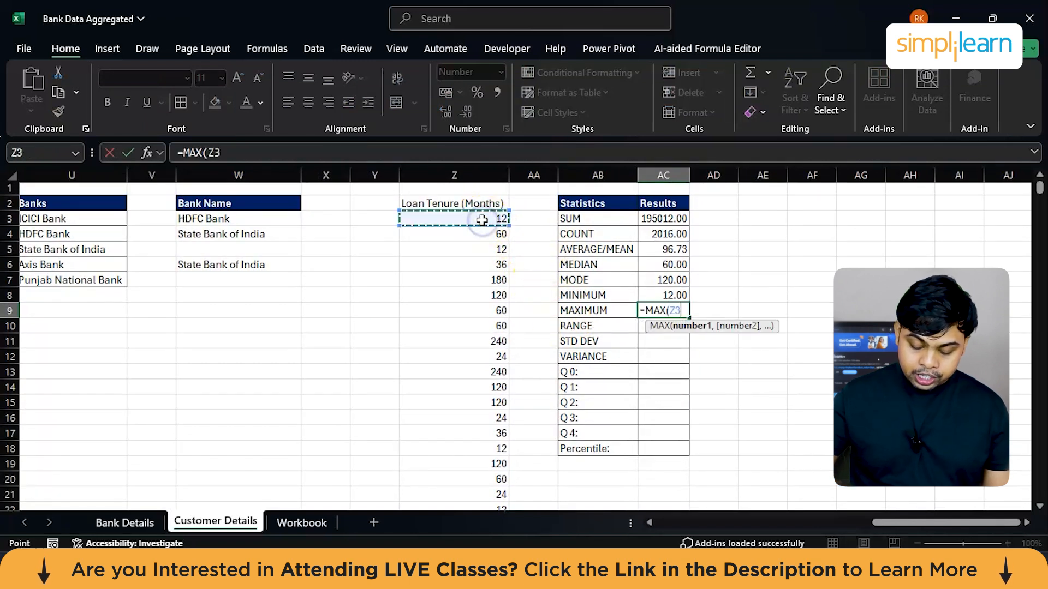
key(ctrl+shift+Down)
key(Return)
Step: Calculate the Loan Tenure range in AD10 by subtracting the minimum in AC8 from the maximum in AC9
scroll(482, 221, up, 3)
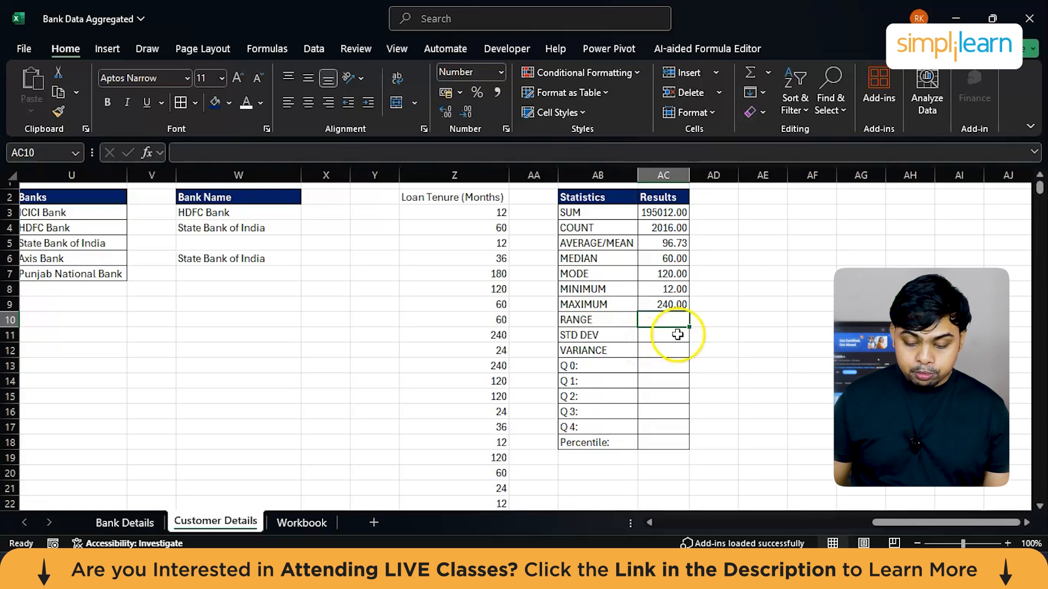
click(707, 320)
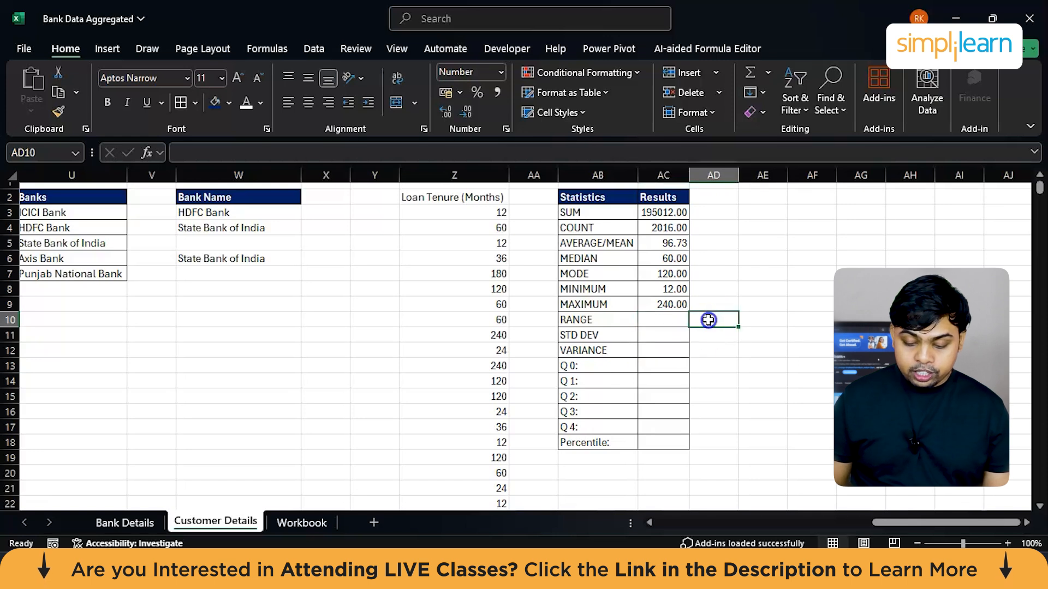
click(660, 306)
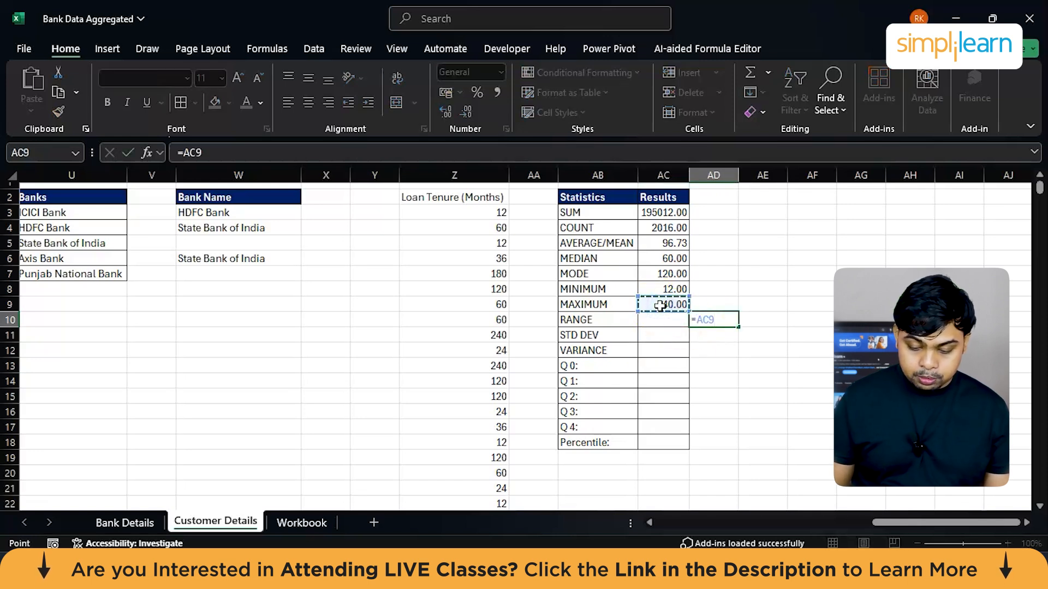
text(-)
click(660, 289)
key(Return)
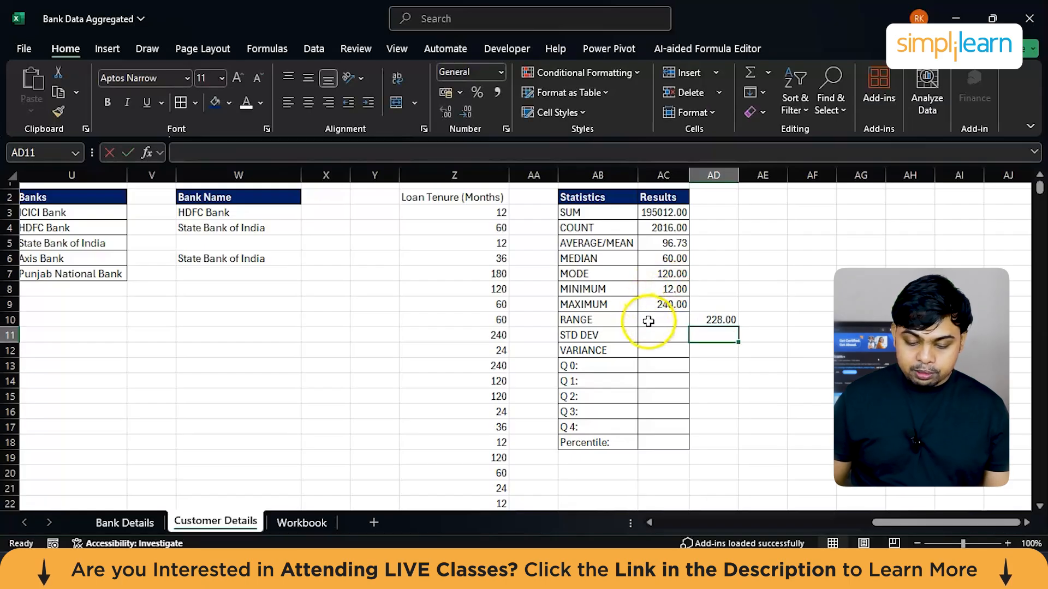
click(648, 321)
text(=ra)
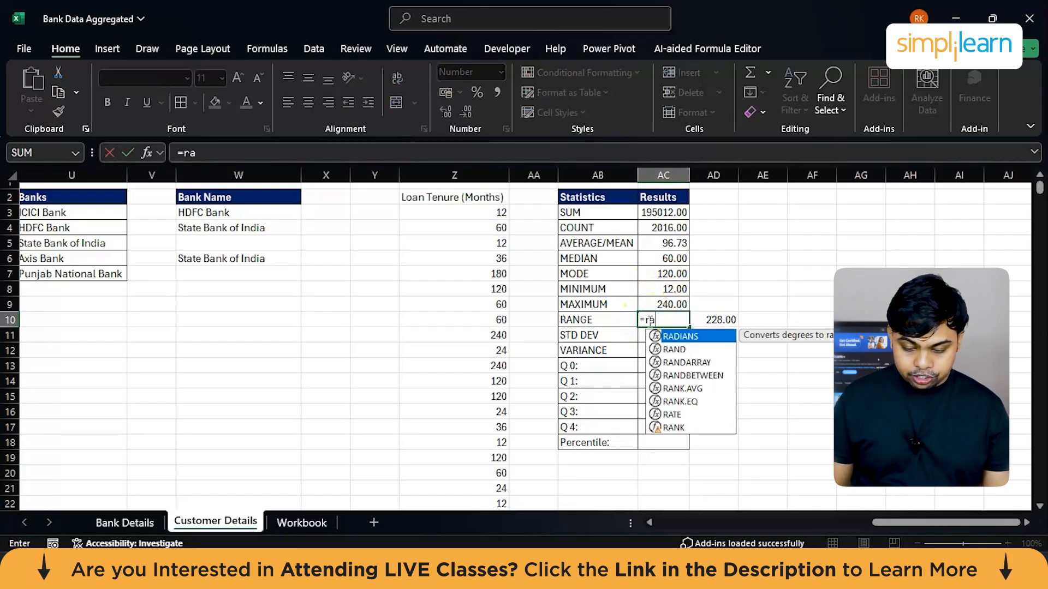
text(n)
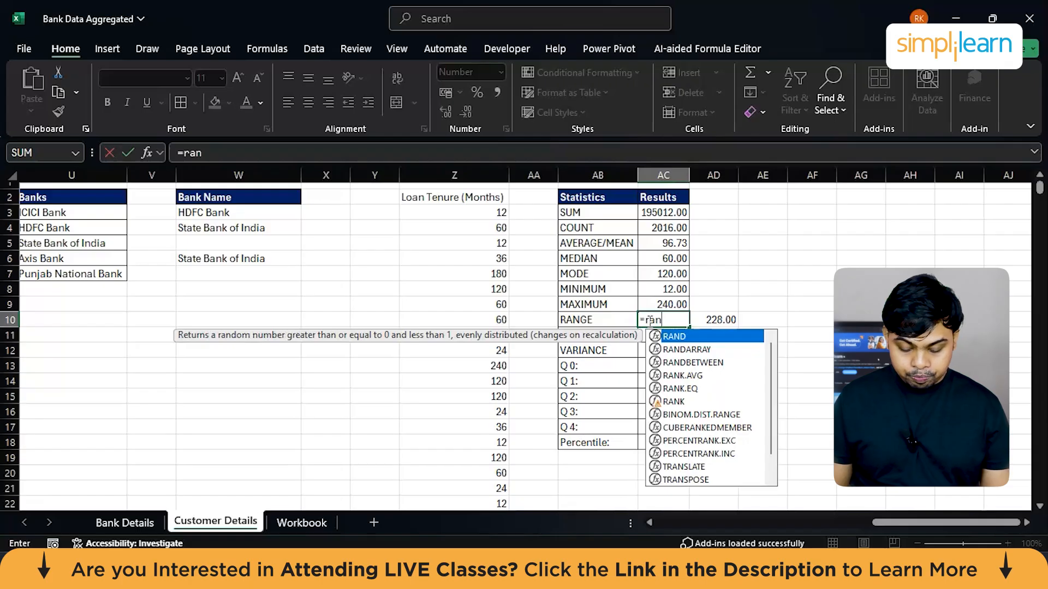
key(BackSpace)
key(BackSpace)
key(BackSpace)
key(Escape)
click(664, 317)
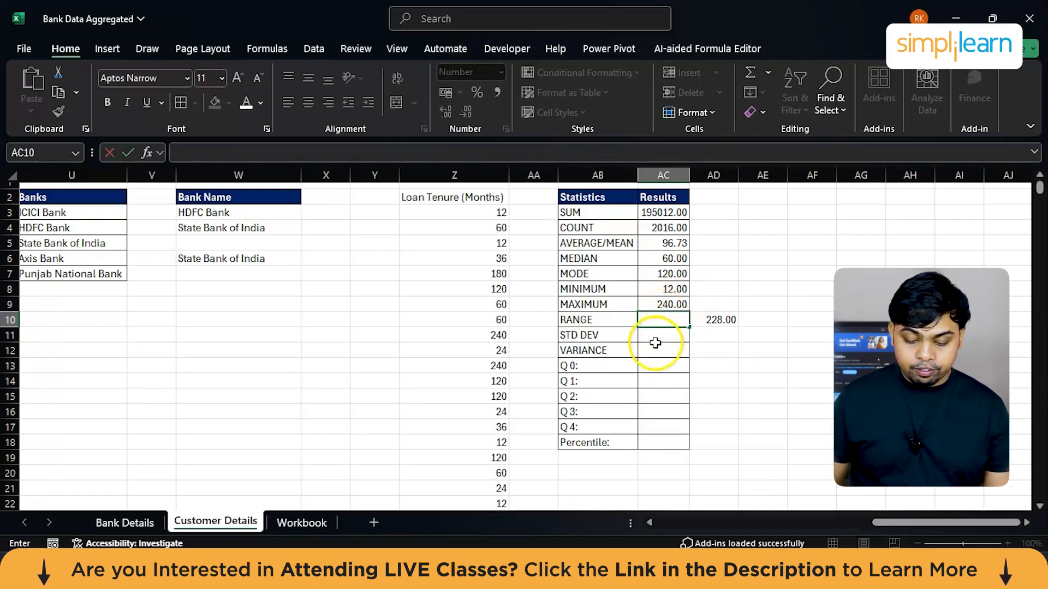
Step: Start a formula in AC11 and compare the descriptions of the suggested standard deviation functions, including STDEV.P, STDEV.S and STDEVA
click(660, 337)
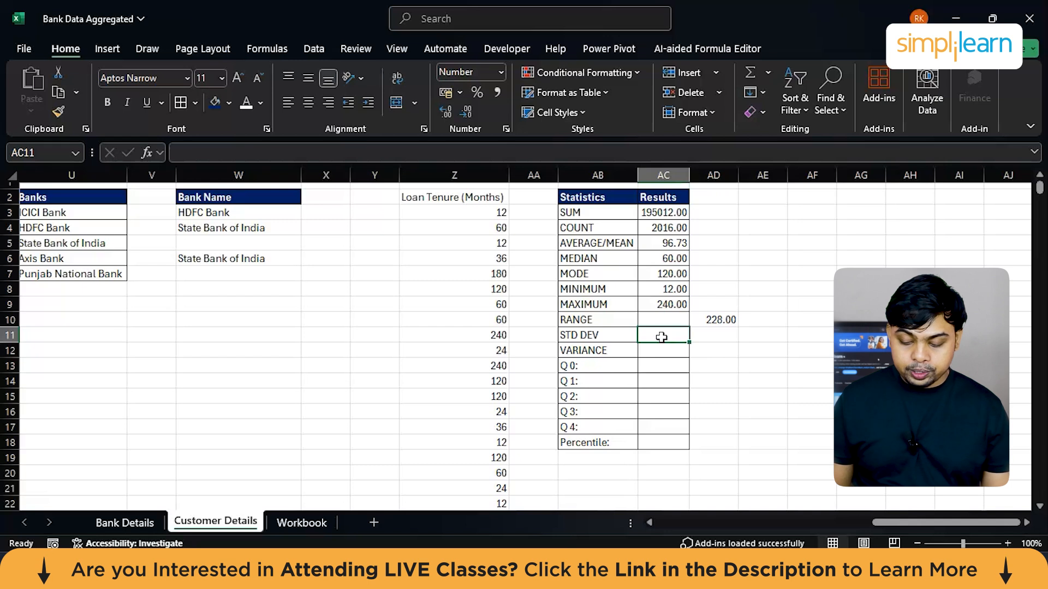
text(=st)
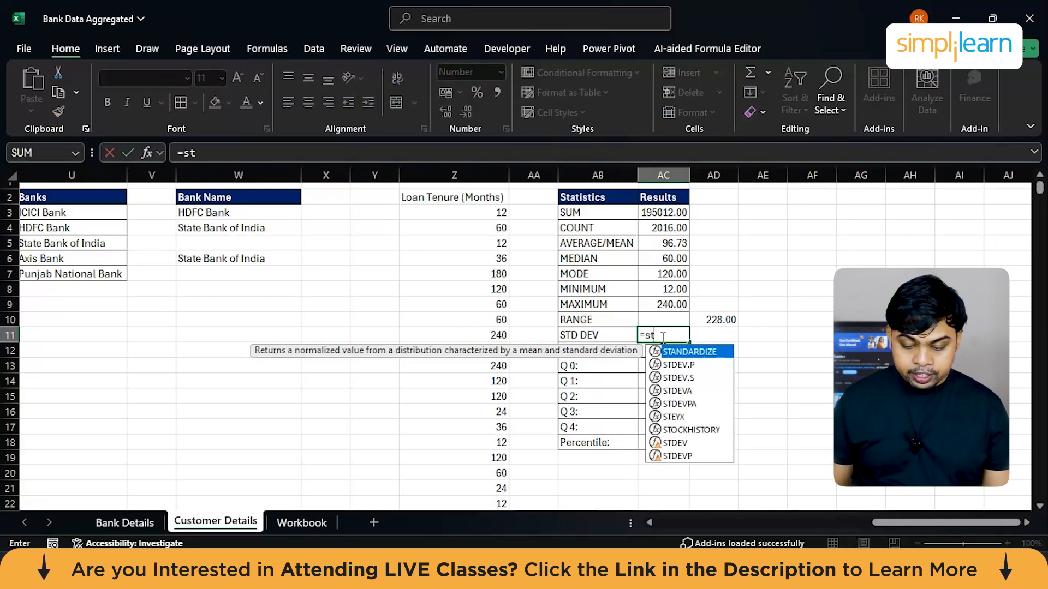
key(Down)
key(Down)
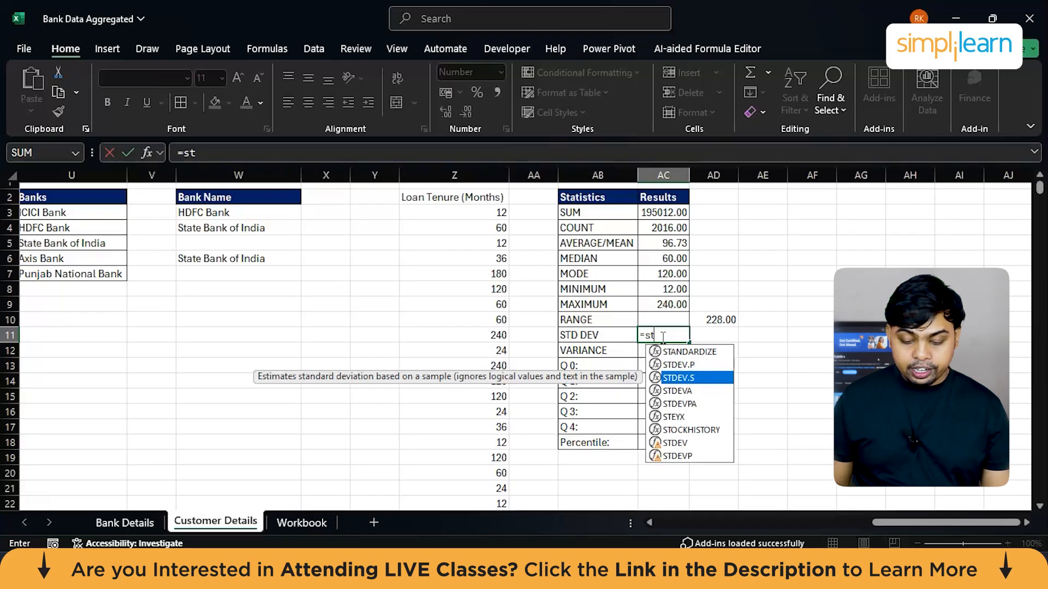
key(Up)
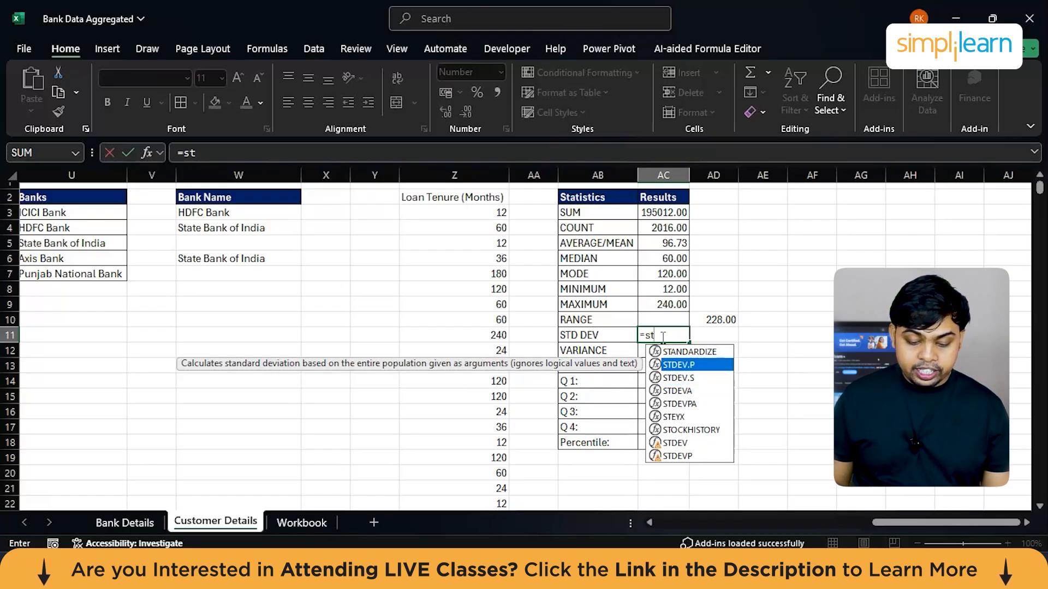
key(Down)
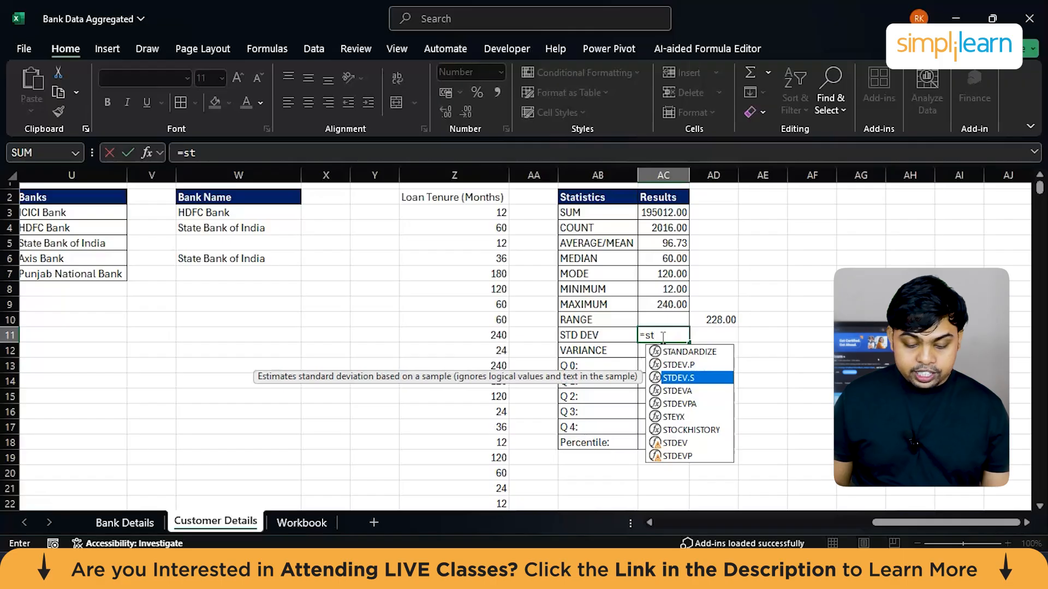
key(Down)
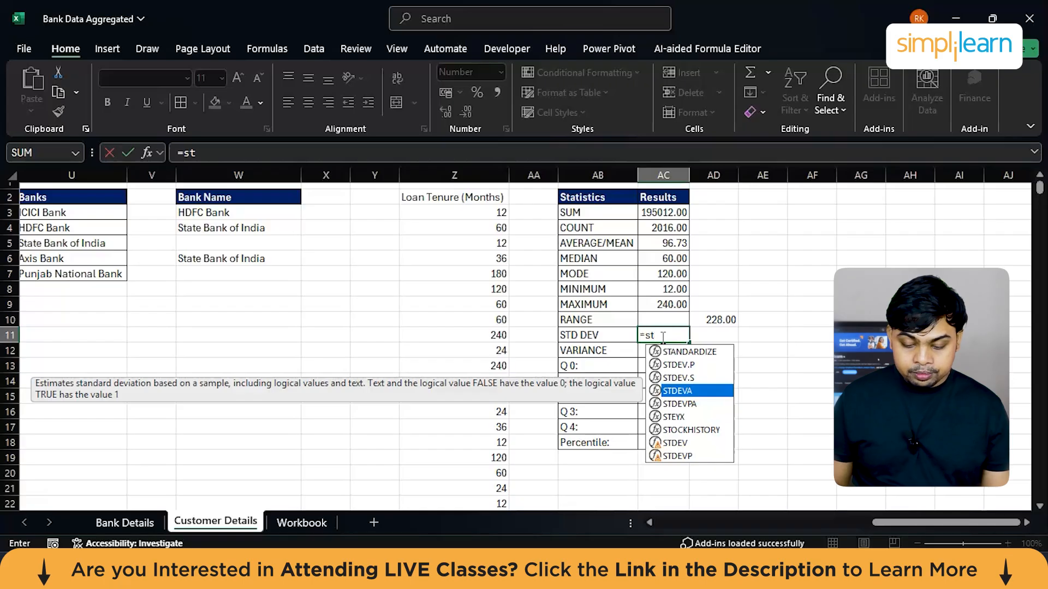
key(Up)
key(Up)
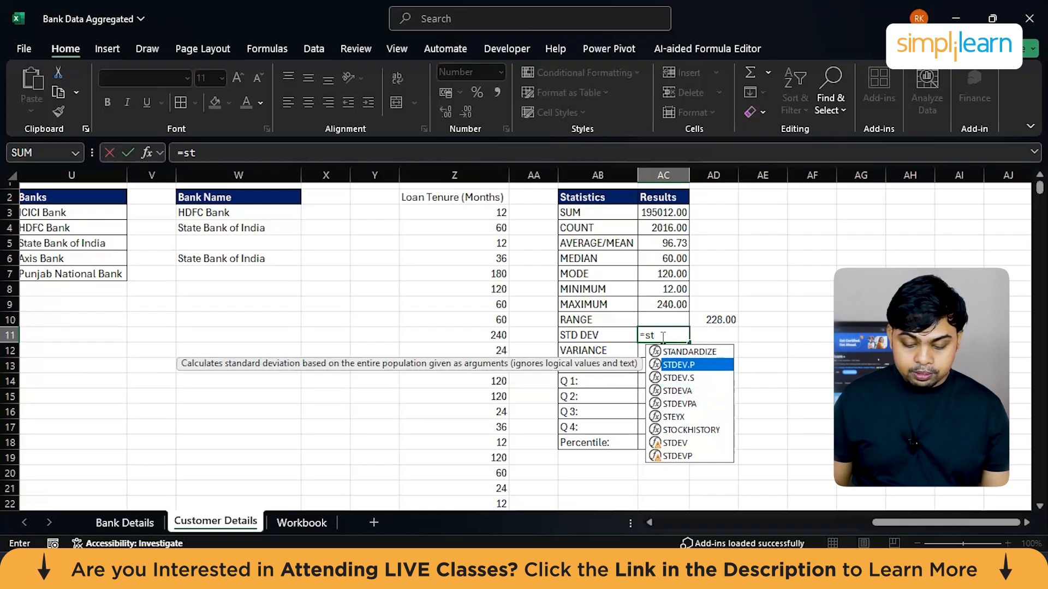
key(Down)
key(Down)
key(Down)
key(Down)
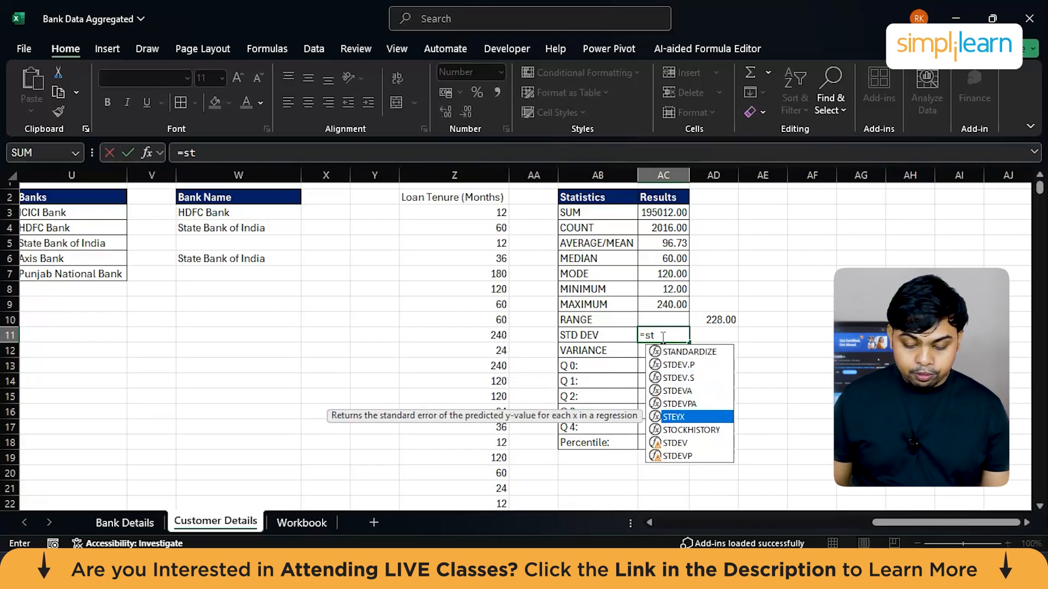
Step: Complete the AC11 formula with STDEV.P covering the Loan Tenure values from Z3 downward
key(Up)
key(Up)
key(Up)
key(Up)
key(Tab)
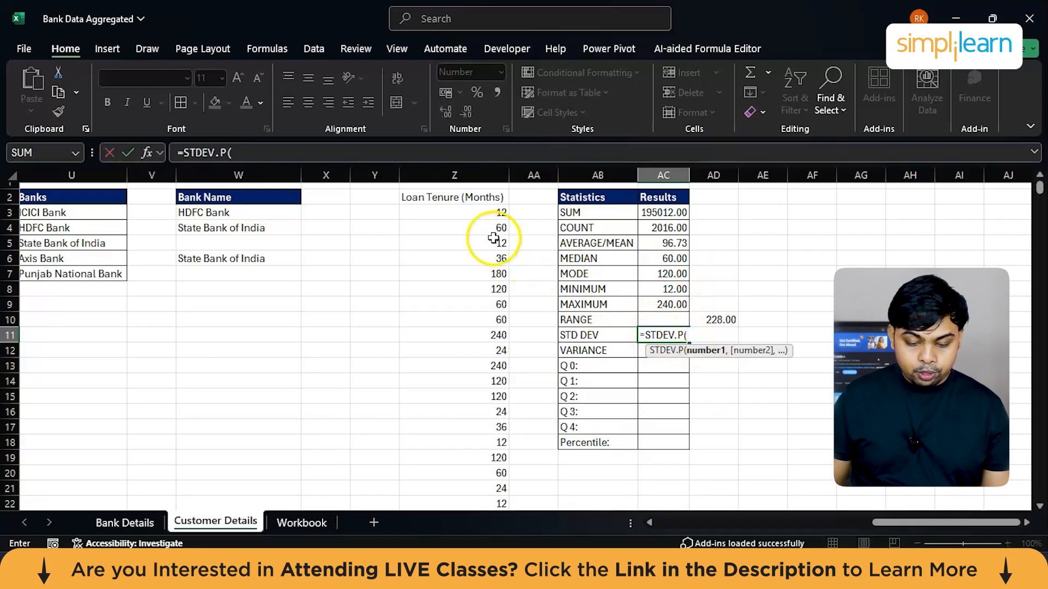
click(493, 212)
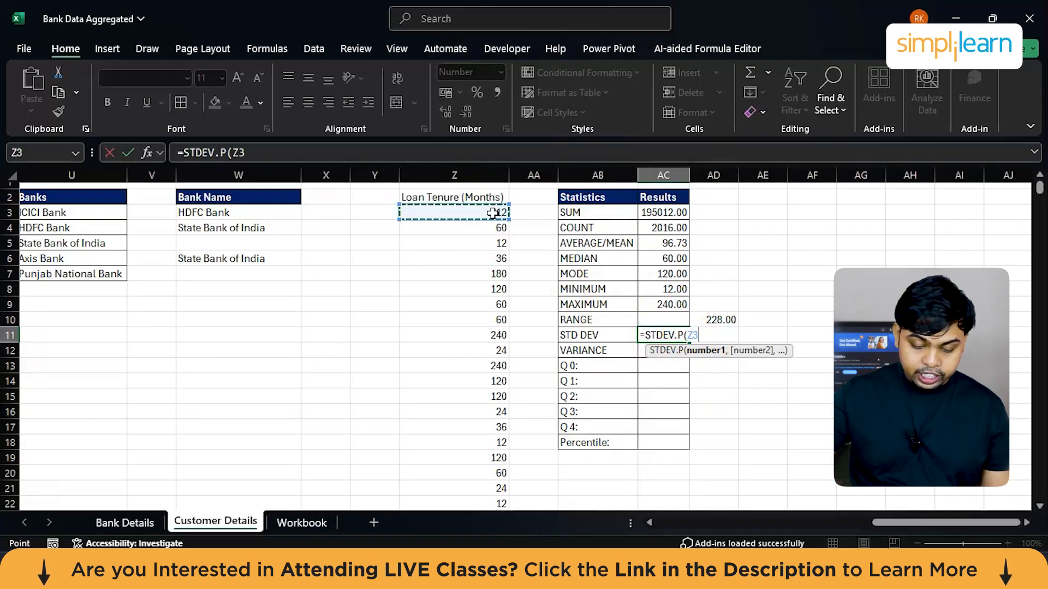
key(ctrl+shift+Down)
key(Return)
scroll(492, 213, up, 4)
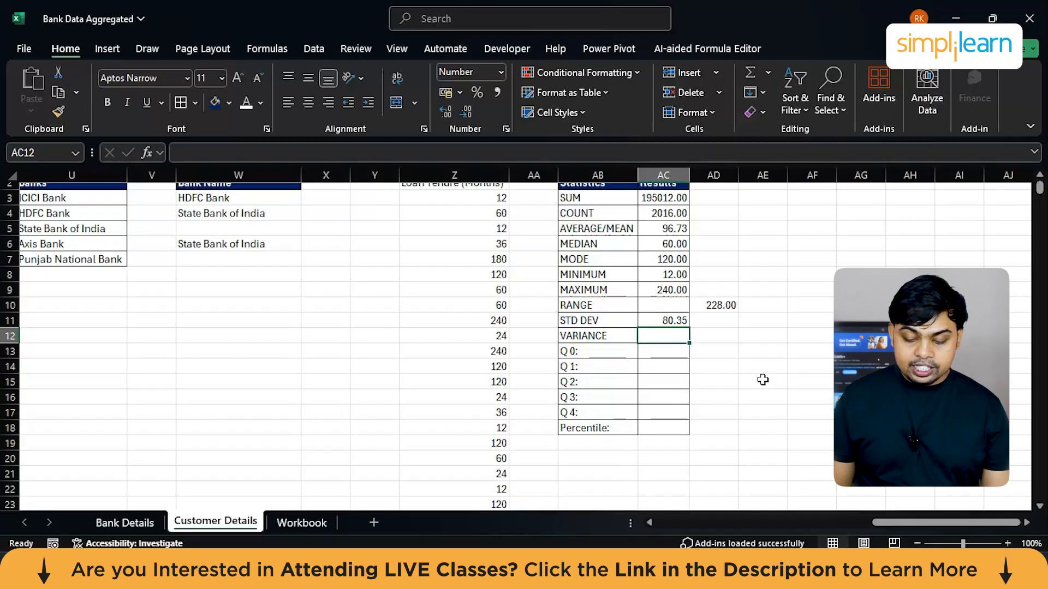
text(=v)
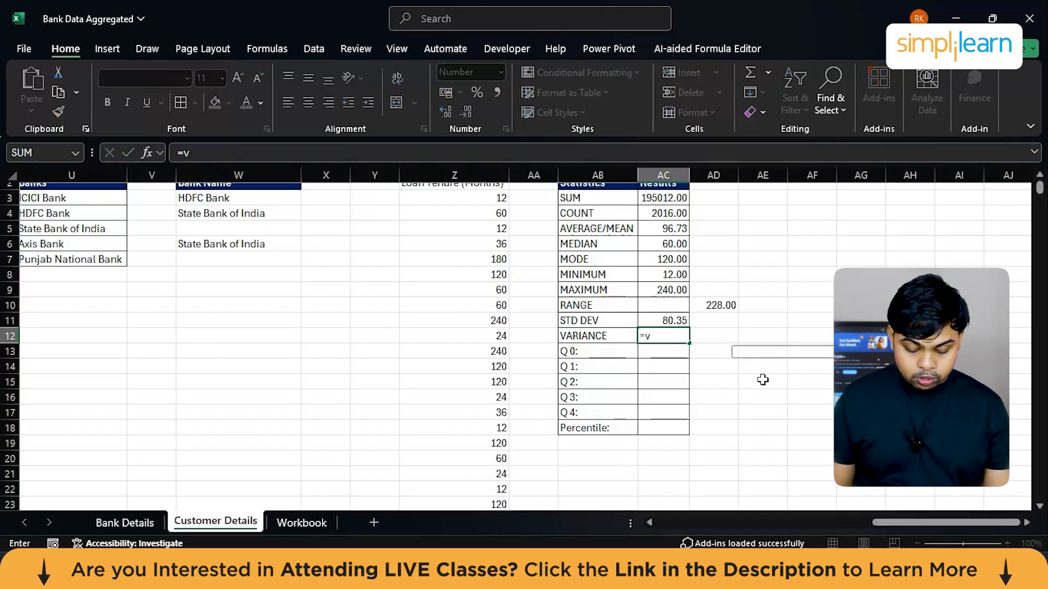
text(ari)
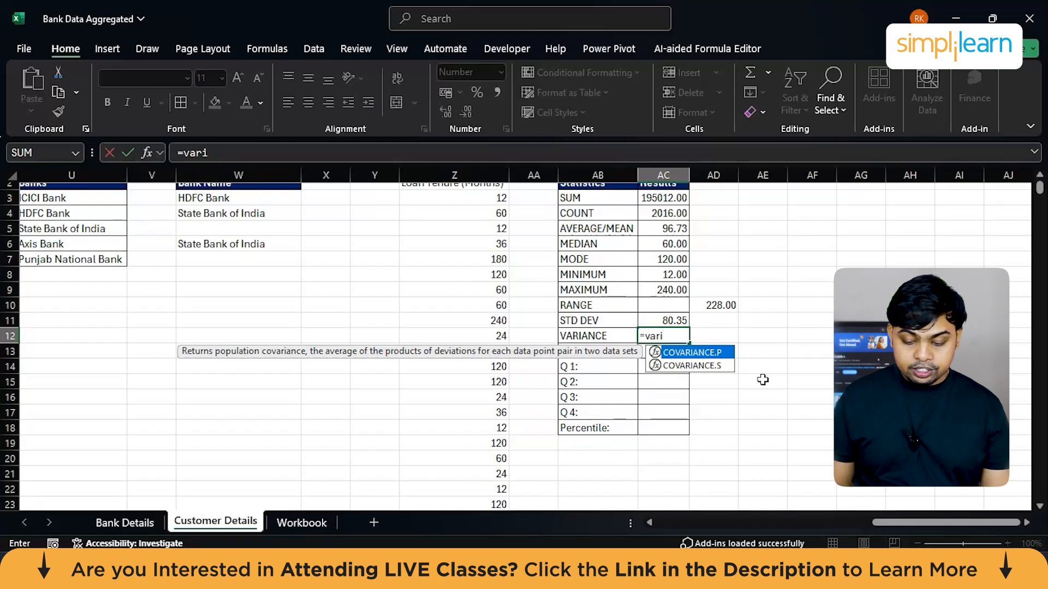
key(Tab)
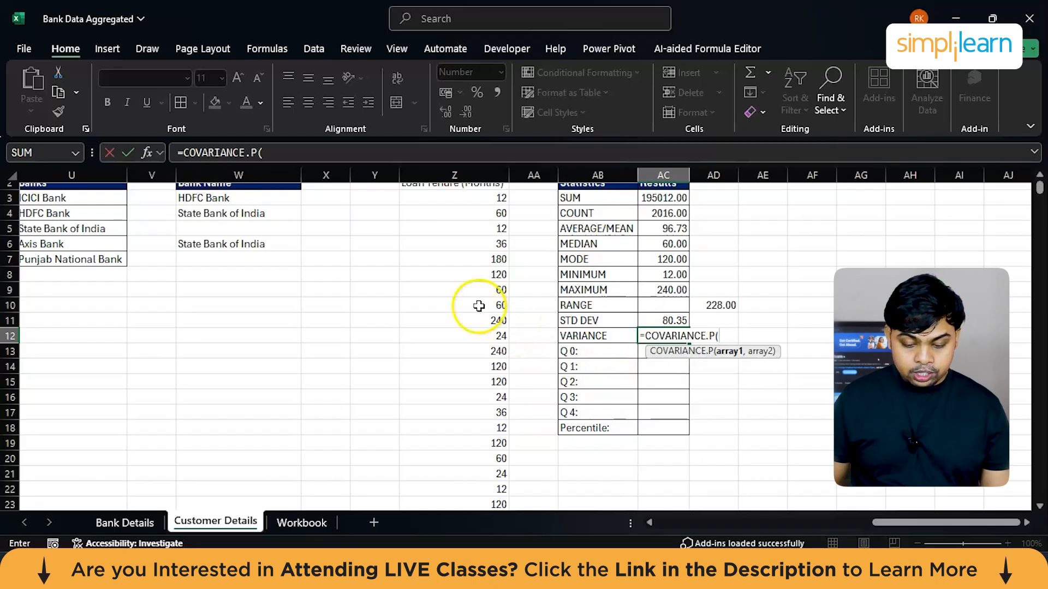
scroll(456, 271, up, 1)
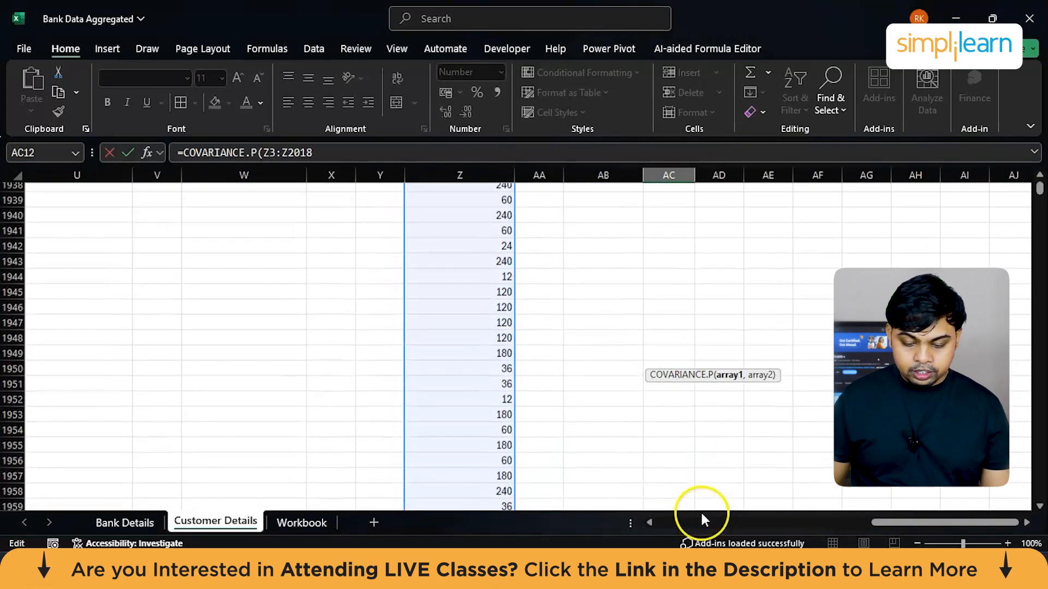
scroll(659, 293, up, 20)
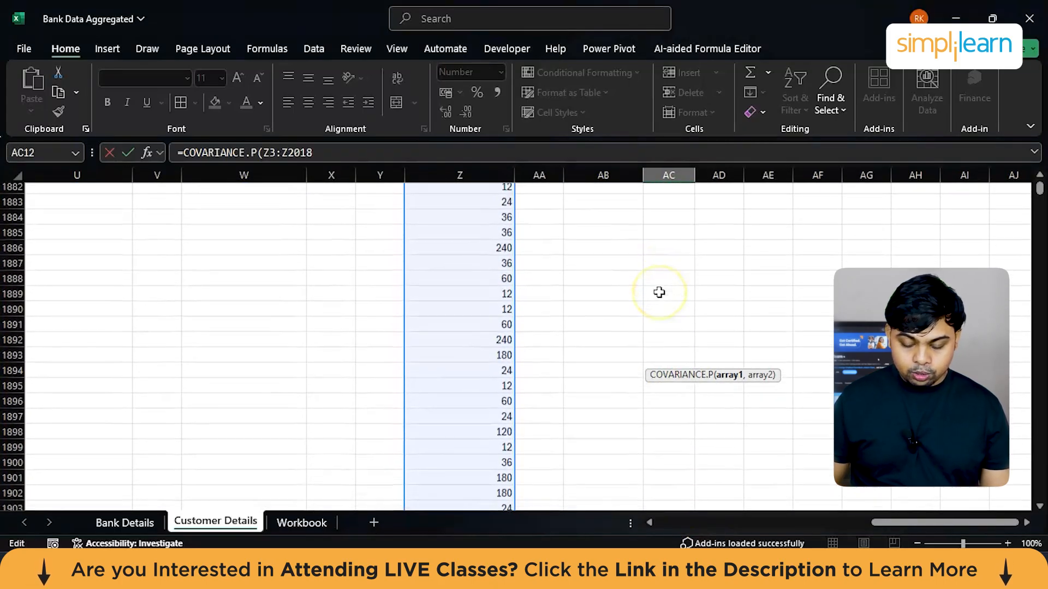
Step: Start a PERCENTILE.EXC formula in AC18 using the Loan Tenure values Z3:Z2018 as its array
click(656, 360)
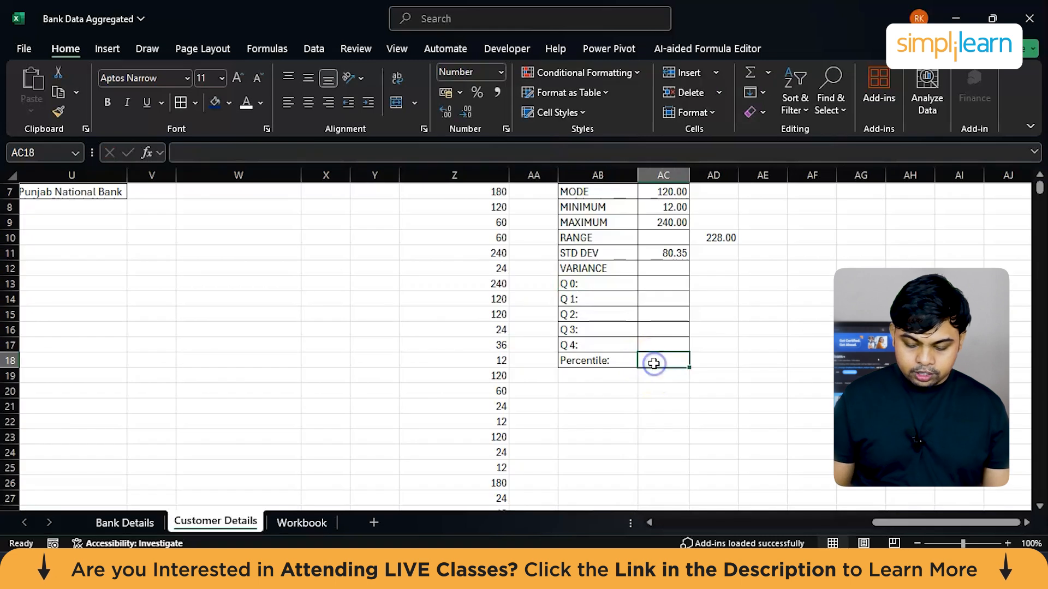
text(=)
text(per)
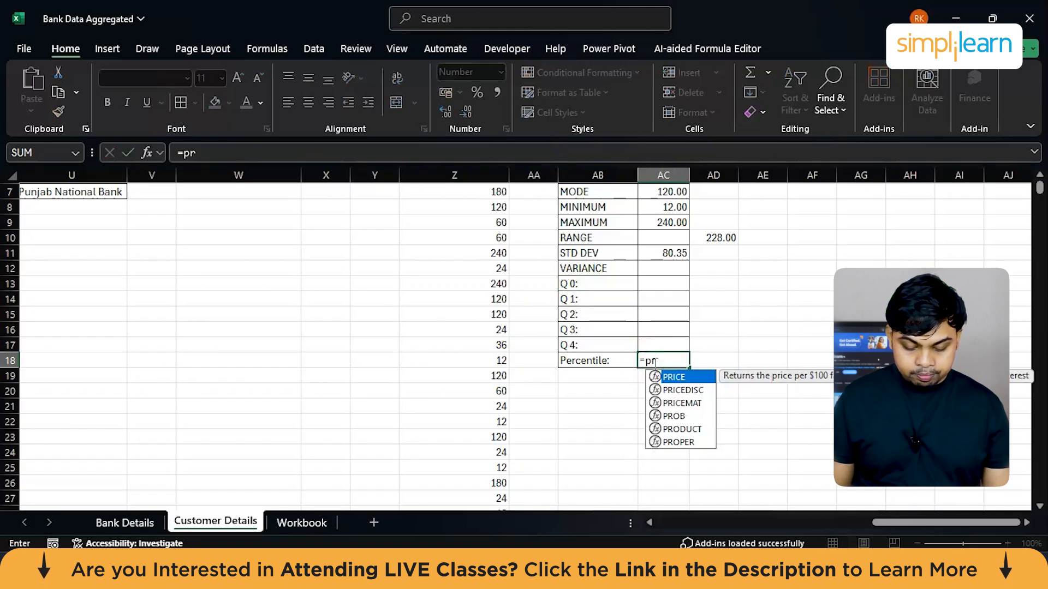
key(BackSpace)
text(er)
key(Tab)
scroll(545, 300, up, 2)
click(480, 223)
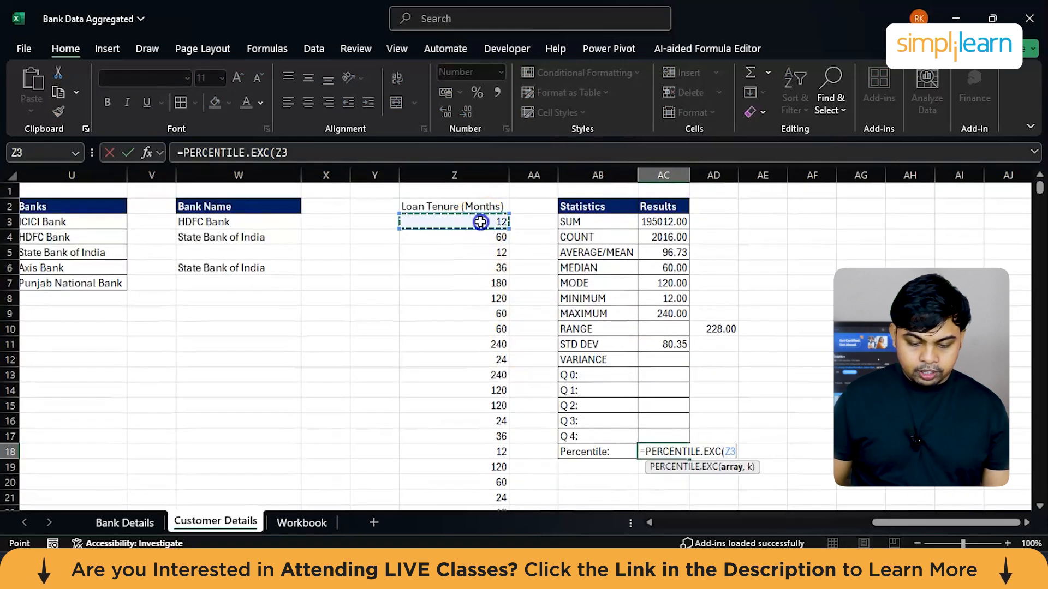
key(ctrl+shift+Down)
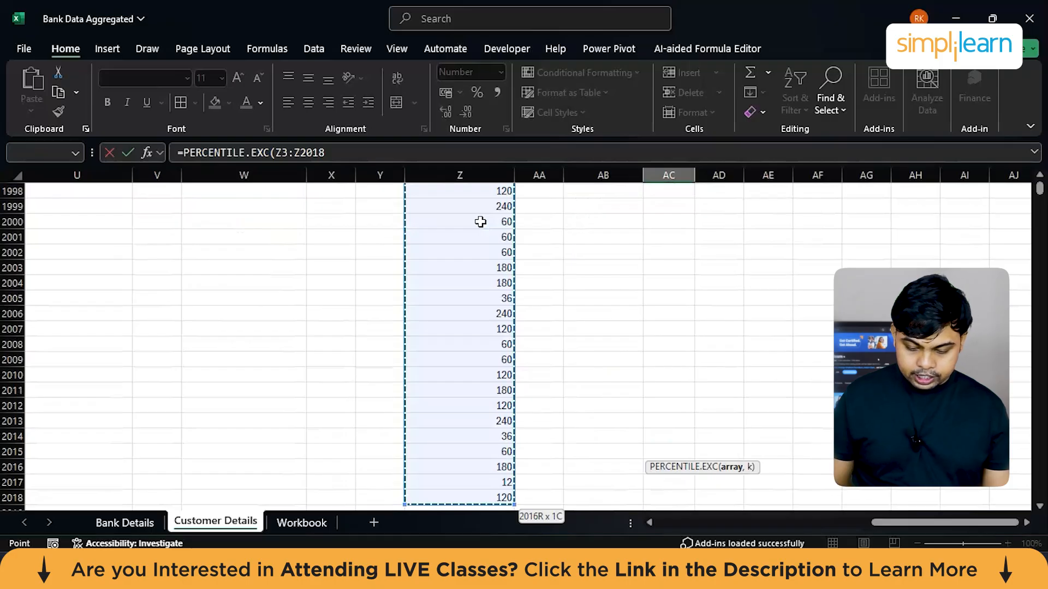
Step: Complete the AC18 percentile formula with a k value of 25
text(,)
scroll(480, 222, up, 20)
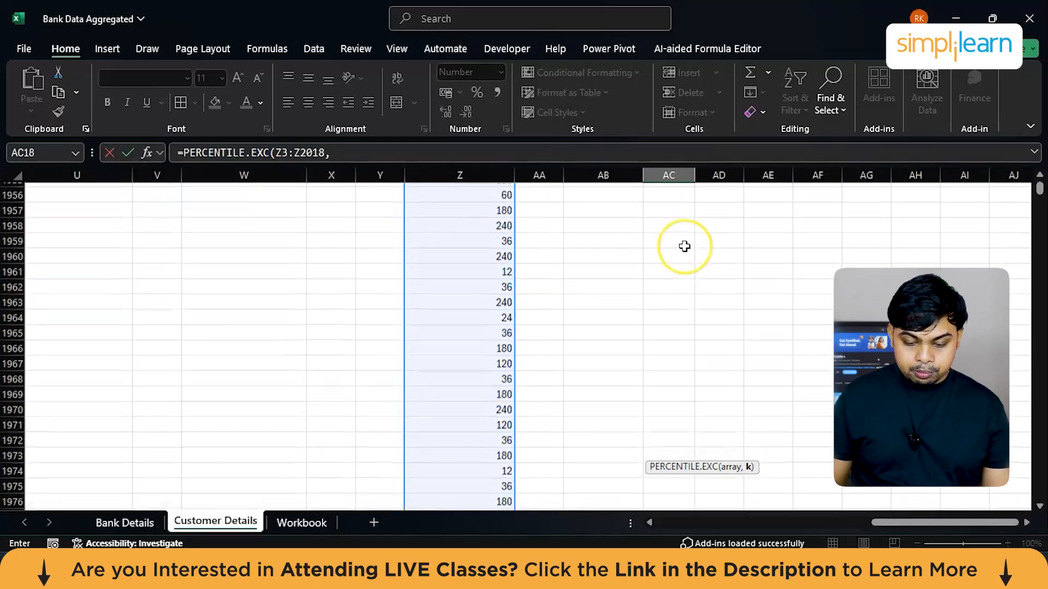
scroll(684, 246, up, 20)
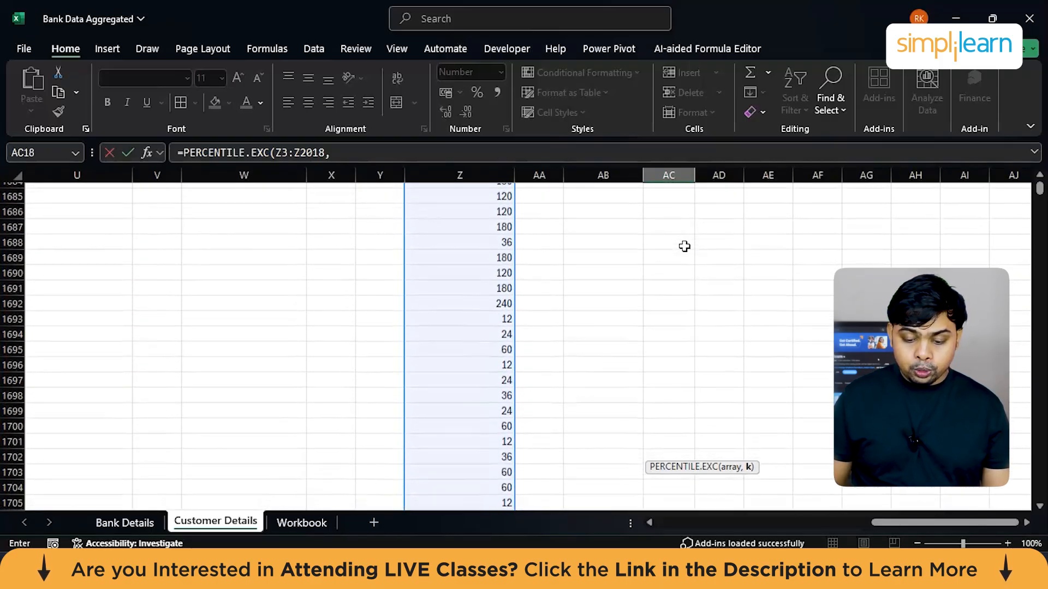
scroll(684, 247, up, 20)
text(25)
key(Return)
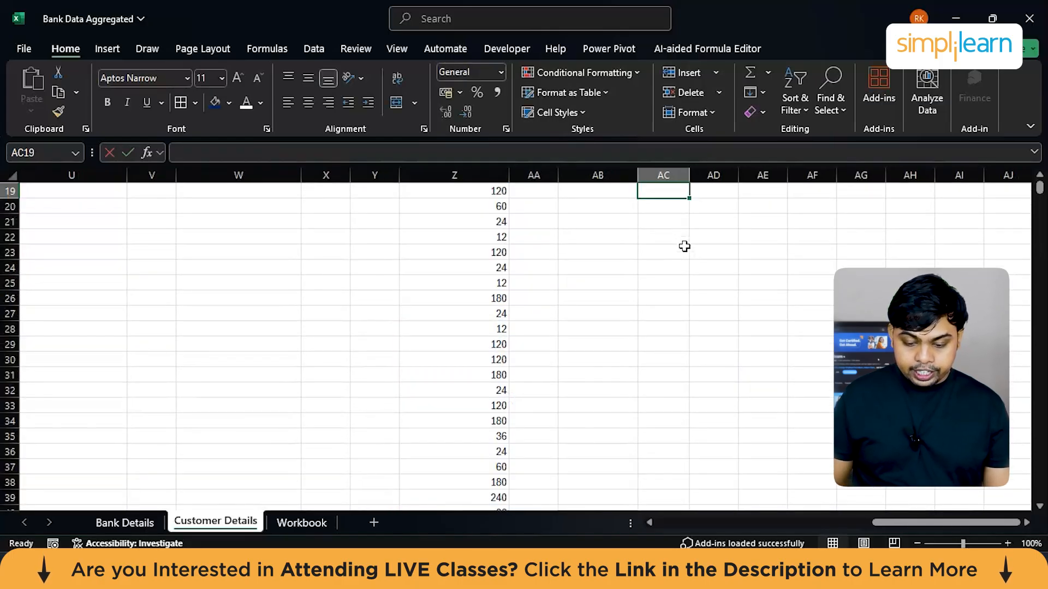
Step: Set the k value of the PERCENTILE.EXC formula in AC18 to 0.21
click(664, 309)
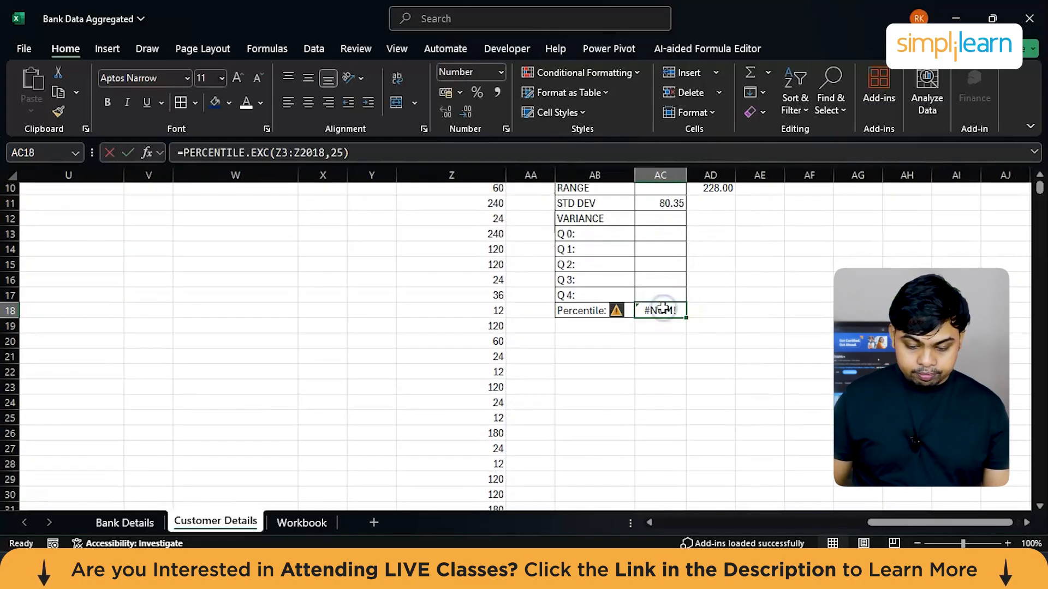
double_click(662, 309)
click(771, 309)
key(BackSpace)
key(BackSpace)
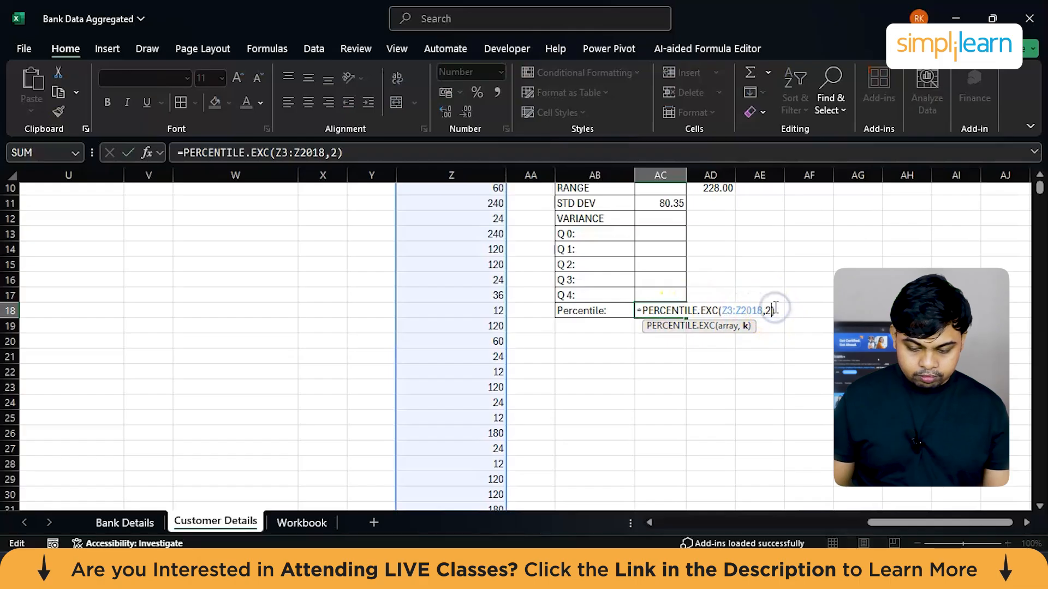
text(0.21)
key(Return)
Step: Review the percentile formula in AC18 and the quartile rows Q 0 to Q 4 in the Statistics table
click(661, 310)
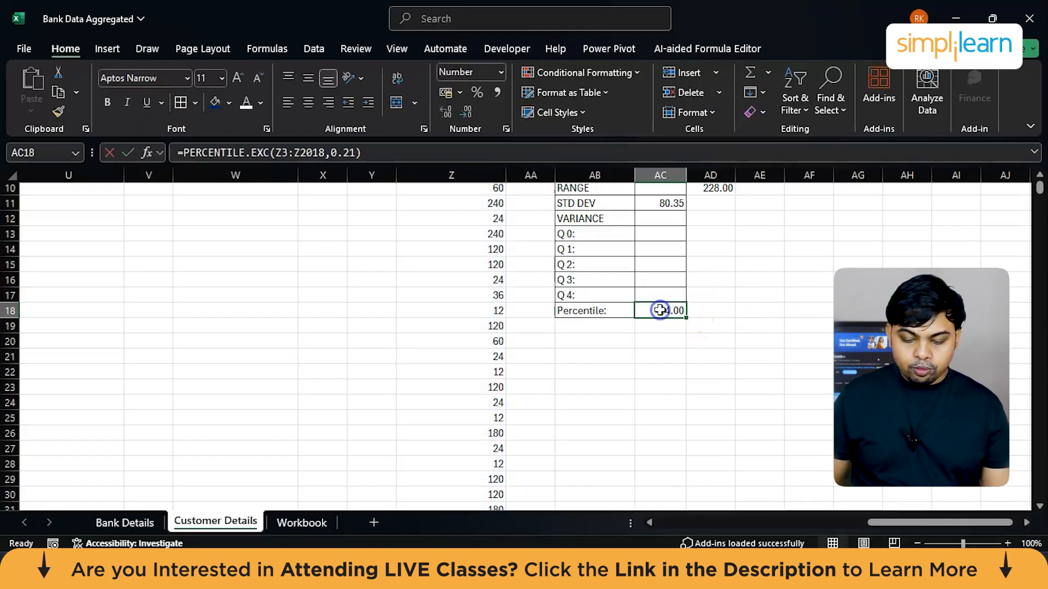
scroll(491, 351, up, 3)
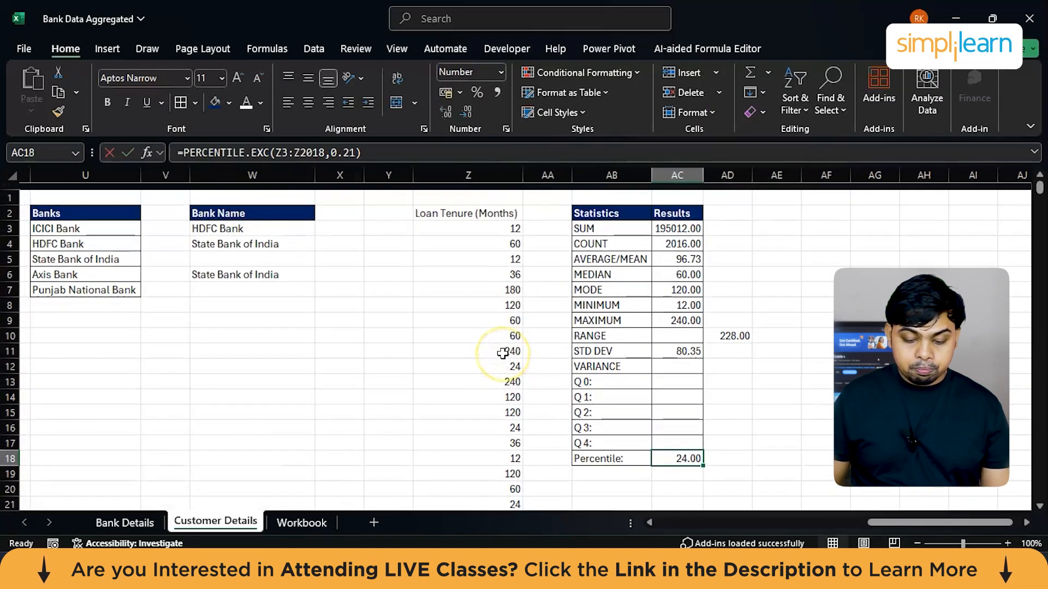
double_click(685, 452)
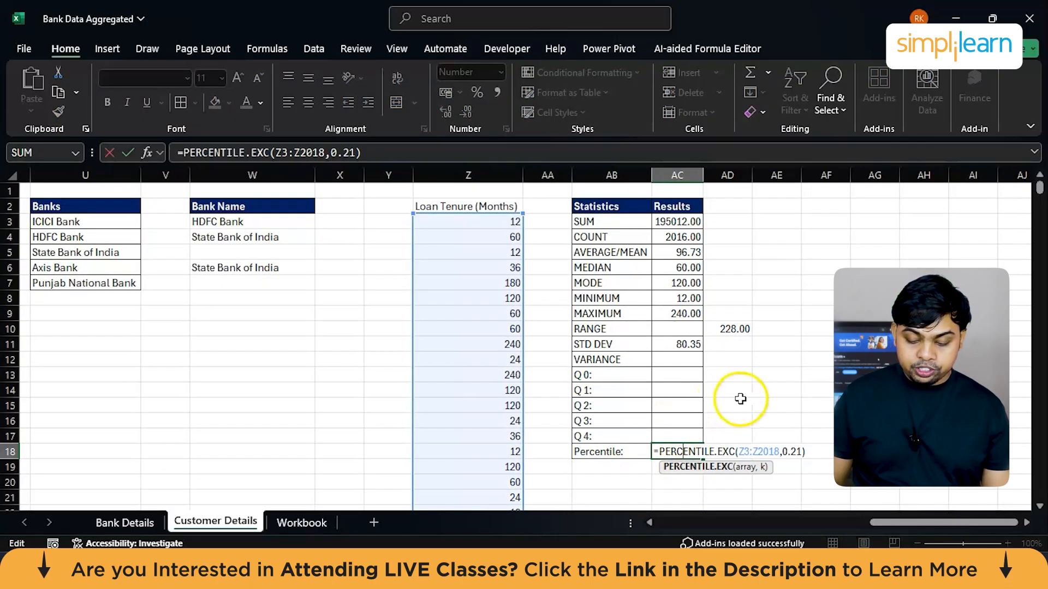
click(774, 390)
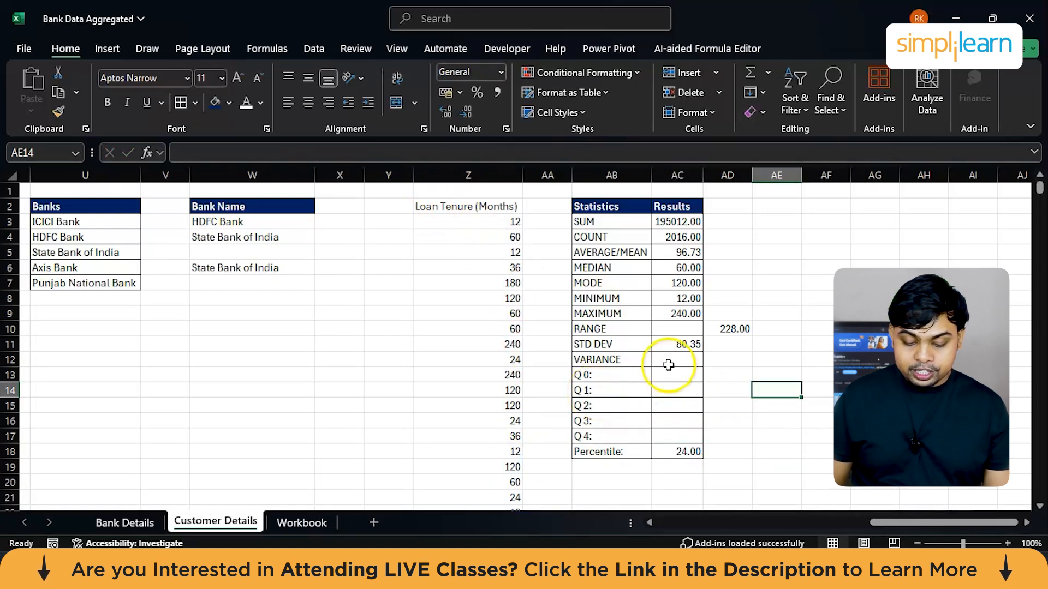
drag(596, 376, 594, 436)
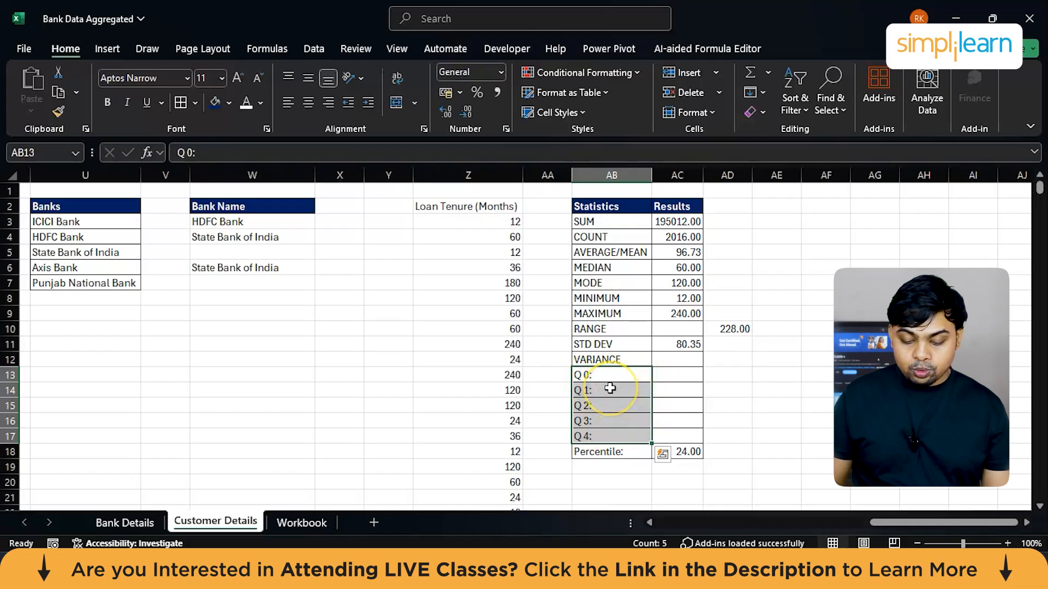
click(603, 406)
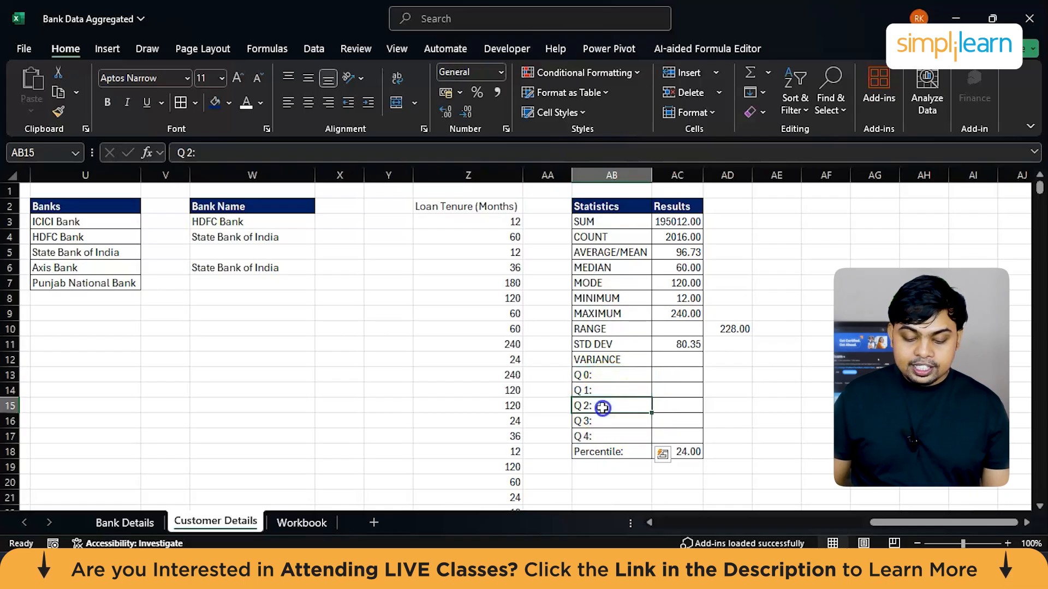
click(661, 407)
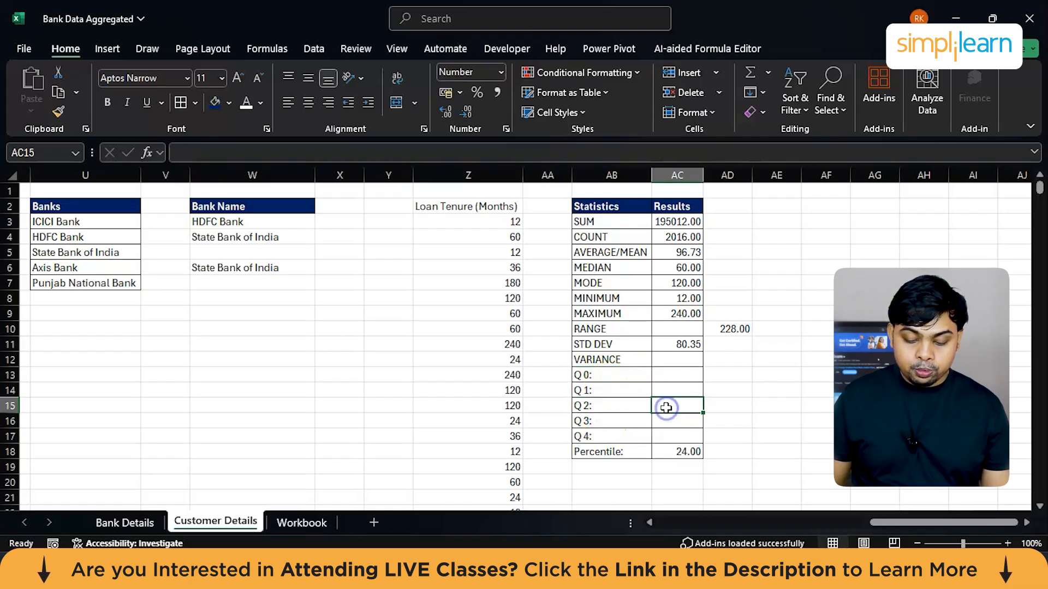
click(664, 436)
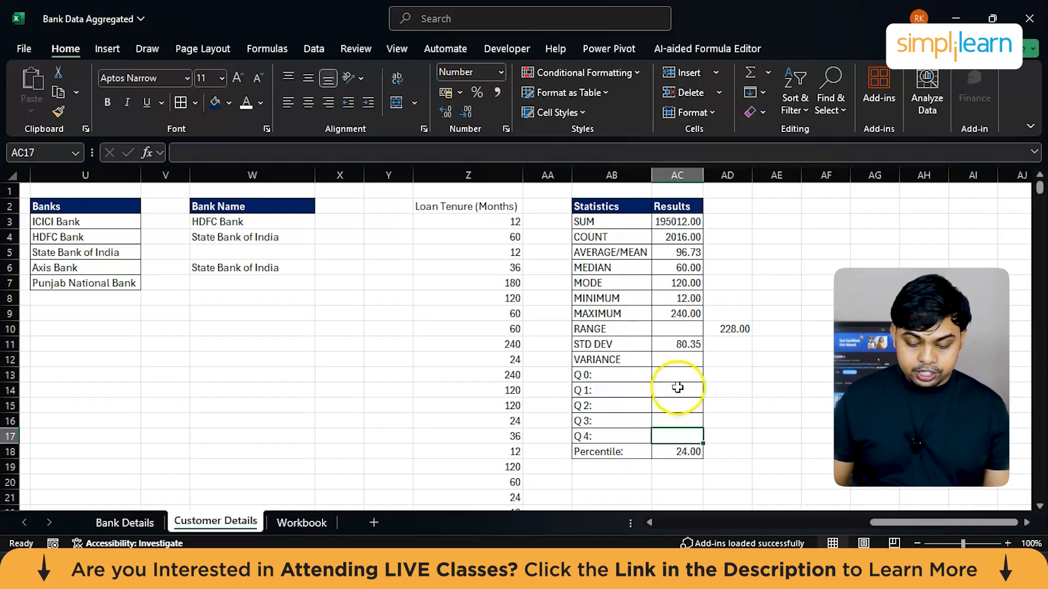
Step: Enter 0.25, 0.5, 0.75 and 1.0 as the results for Q 1 to Q 4 in AC14:AC17
click(684, 371)
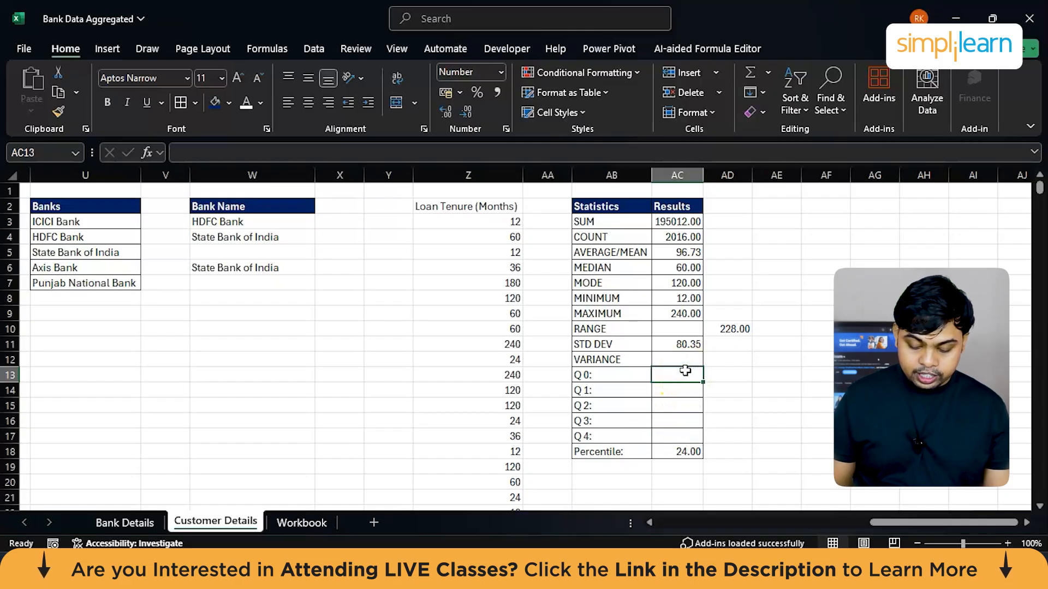
key(Down)
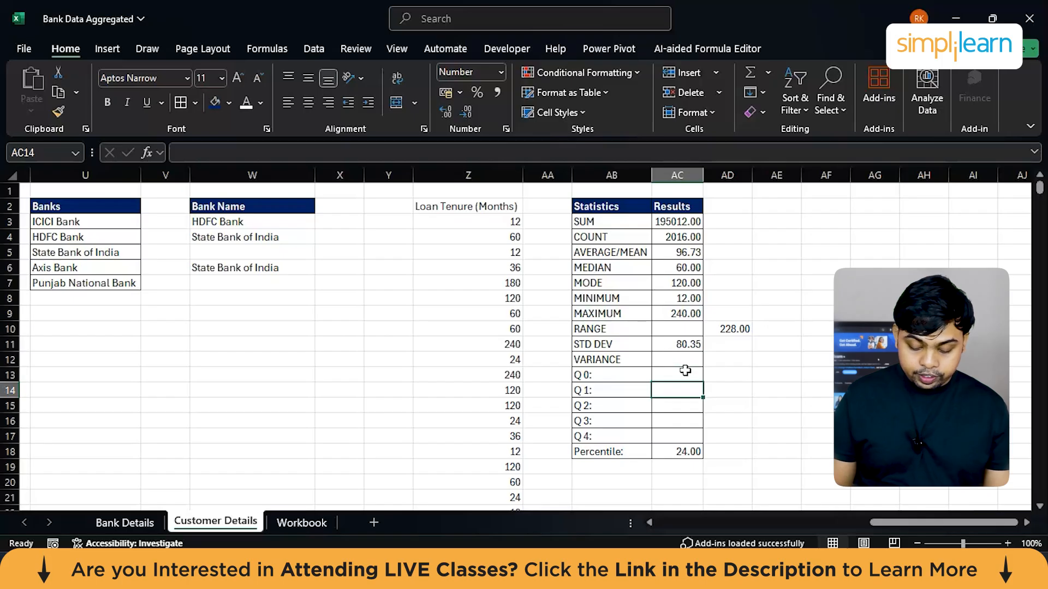
text(0.25)
key(Return)
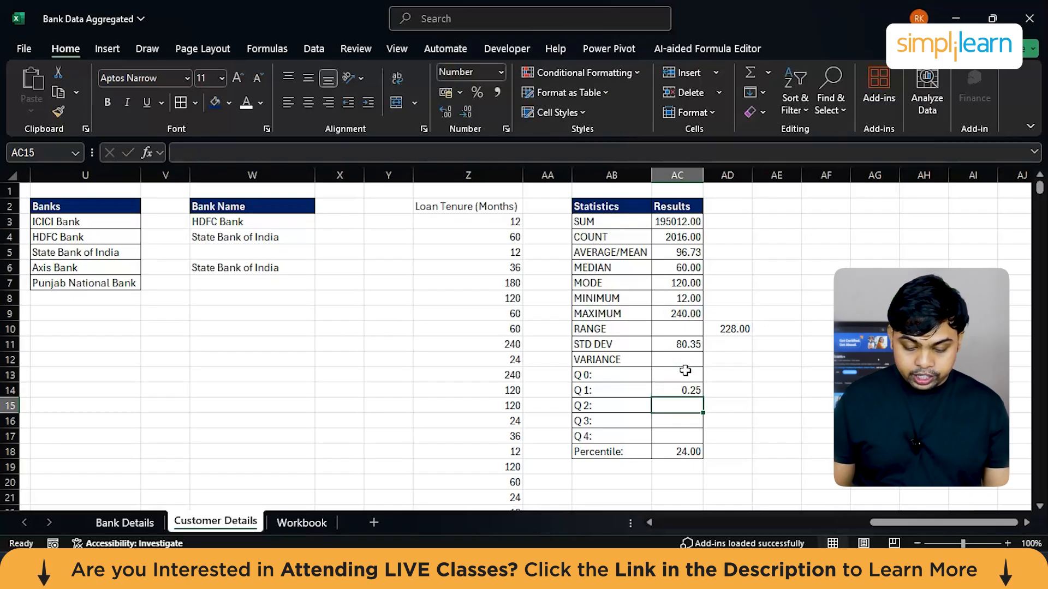
text(0.)
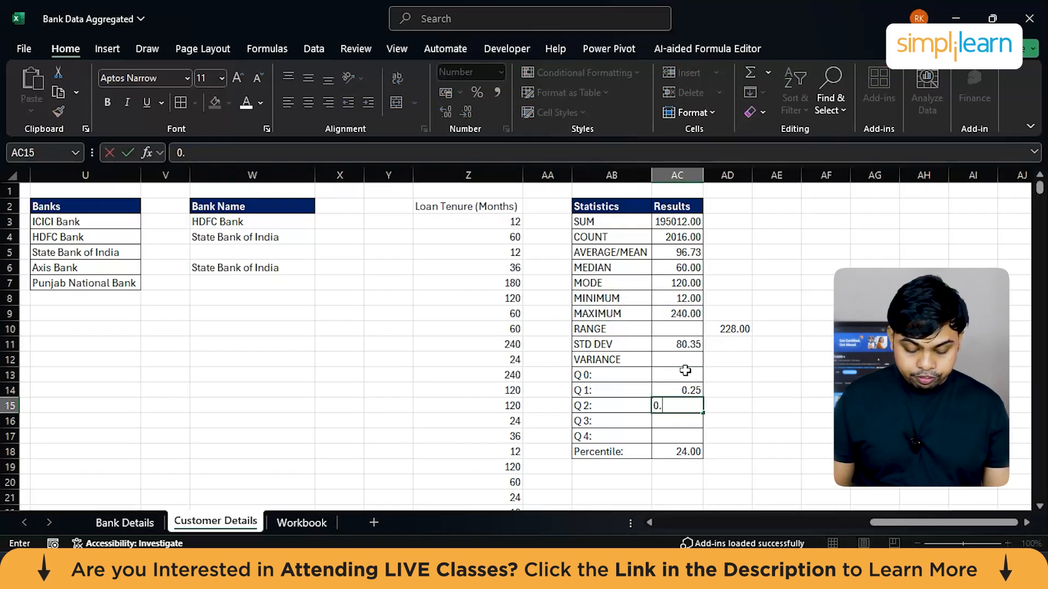
text(50)
key(Return)
text(0.)
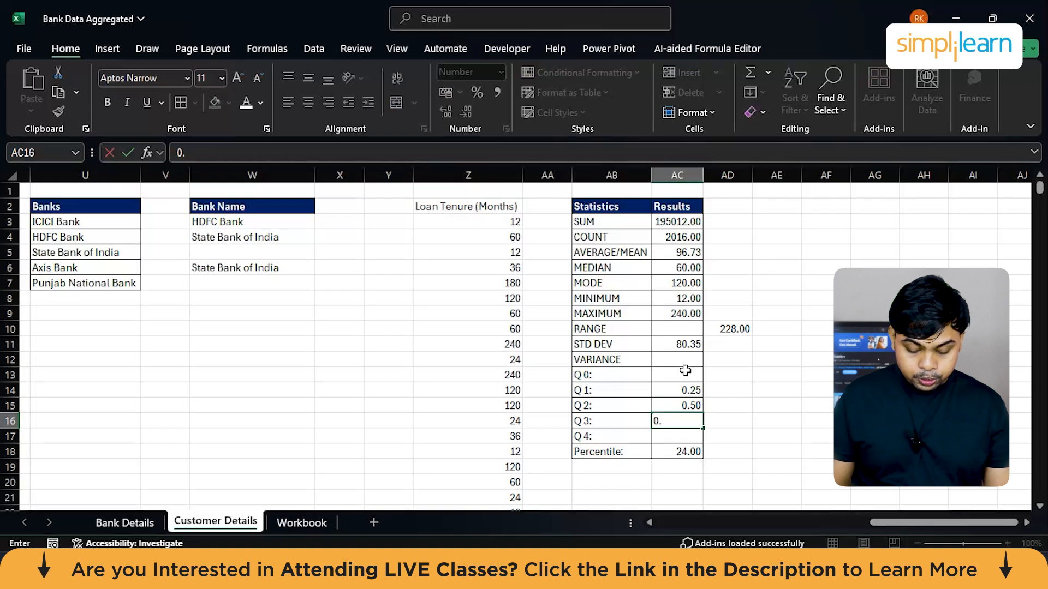
text(75)
key(Return)
text(1.0)
key(Return)
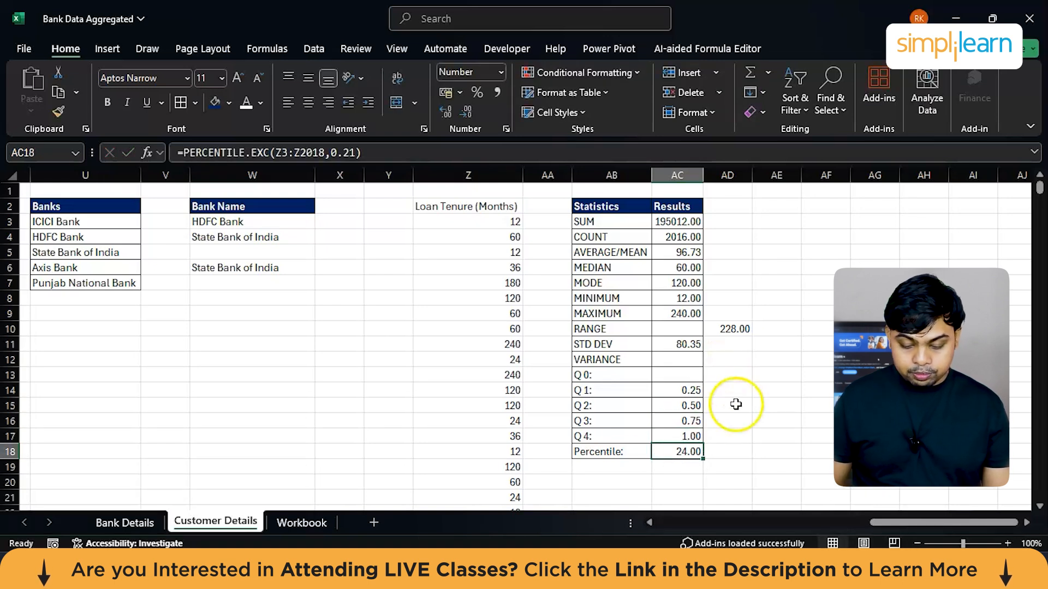
drag(619, 392, 617, 438)
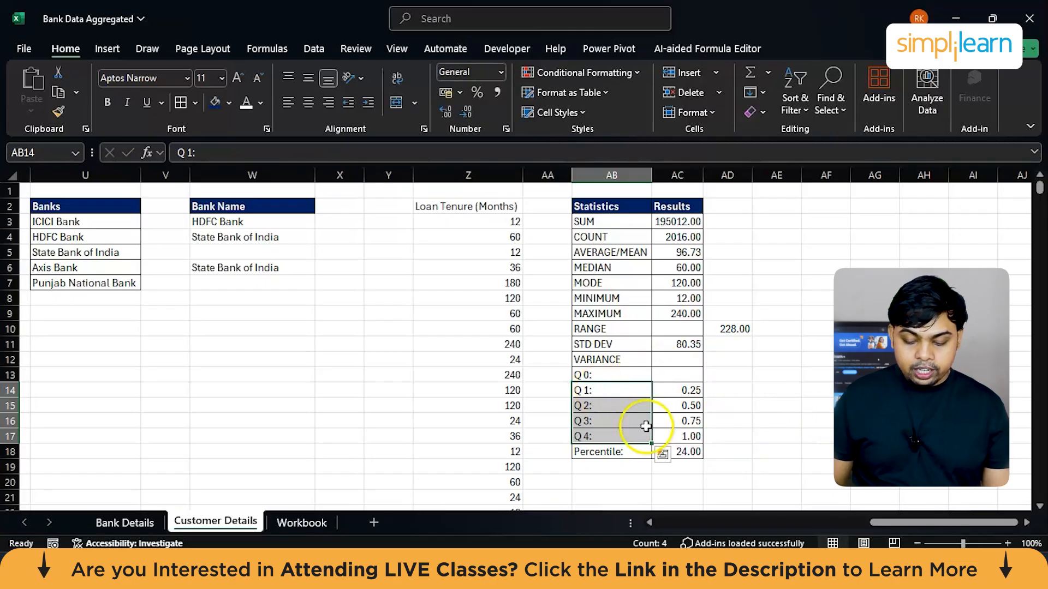
click(301, 522)
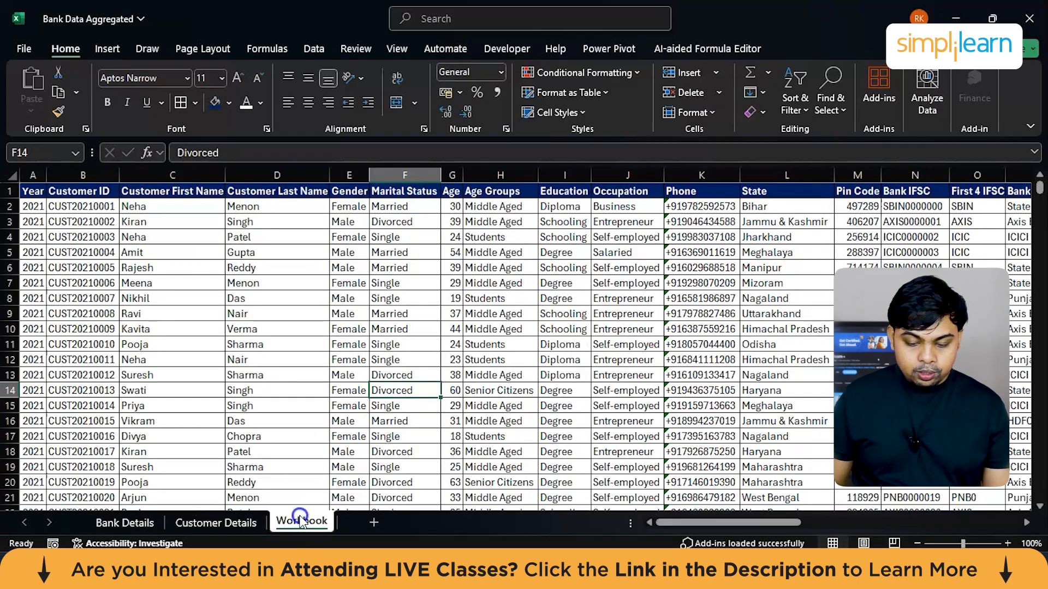
click(137, 524)
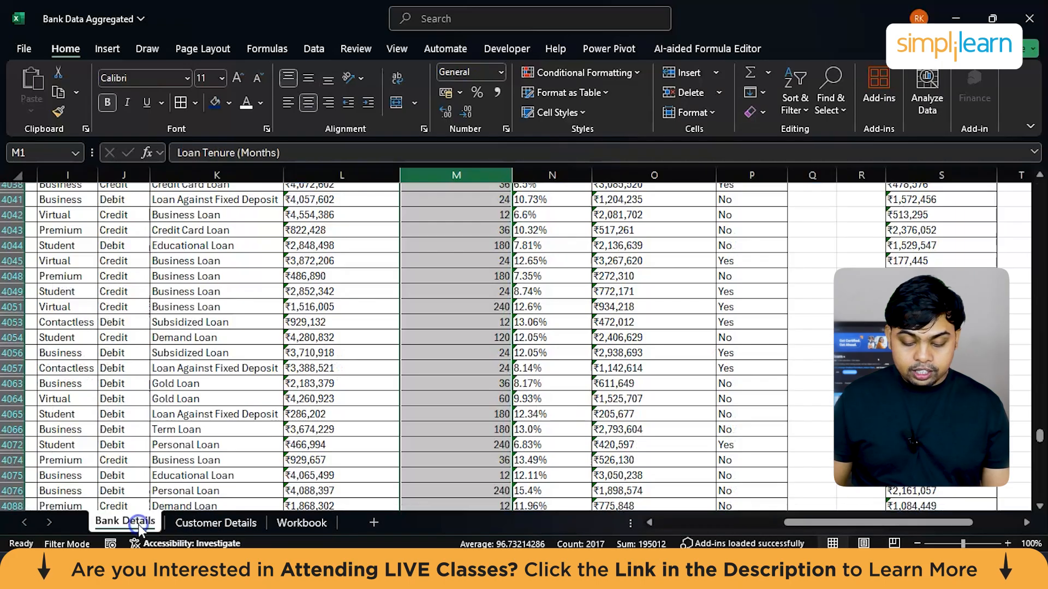
click(188, 525)
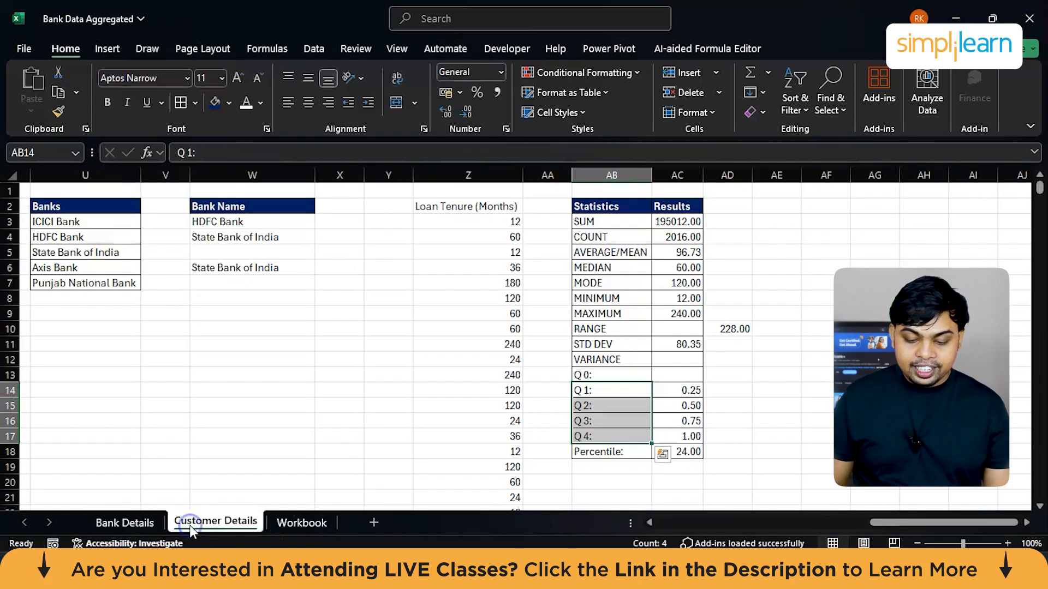
Step: Create a copy of the Workbook sheet in Bank Data Aggregated.xlsx, placed before the Bank Details sheet
click(298, 523)
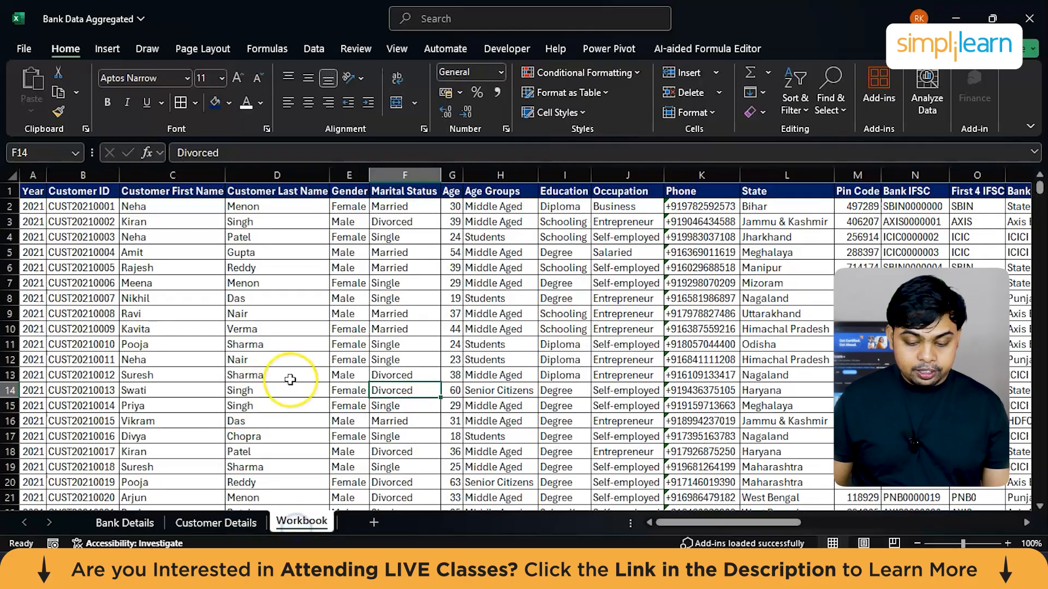
scroll(287, 375, right, 10)
scroll(290, 378, right, 15)
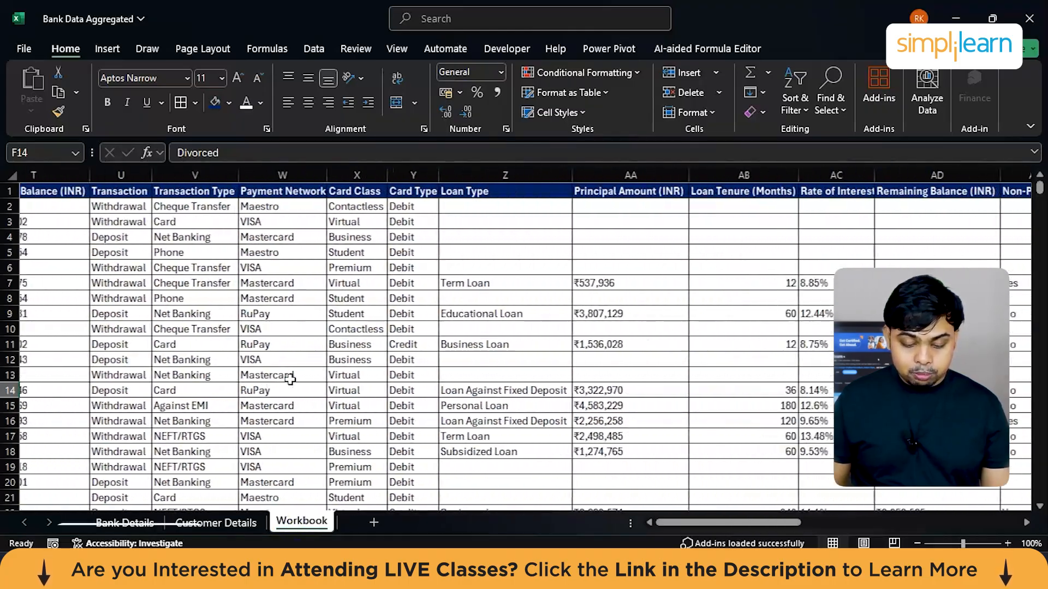
scroll(289, 379, left, 4)
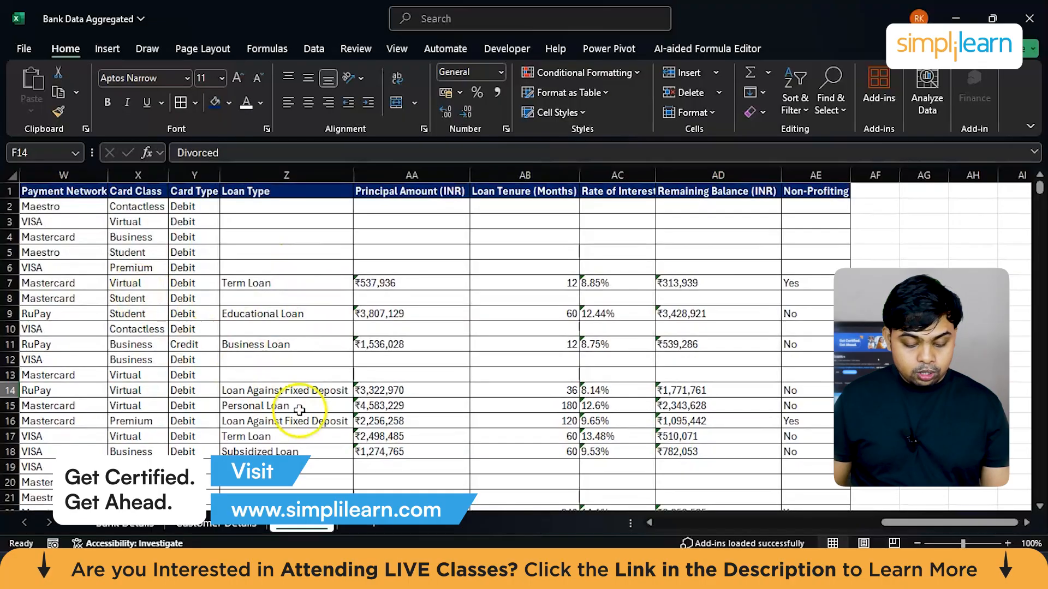
right_click(284, 527)
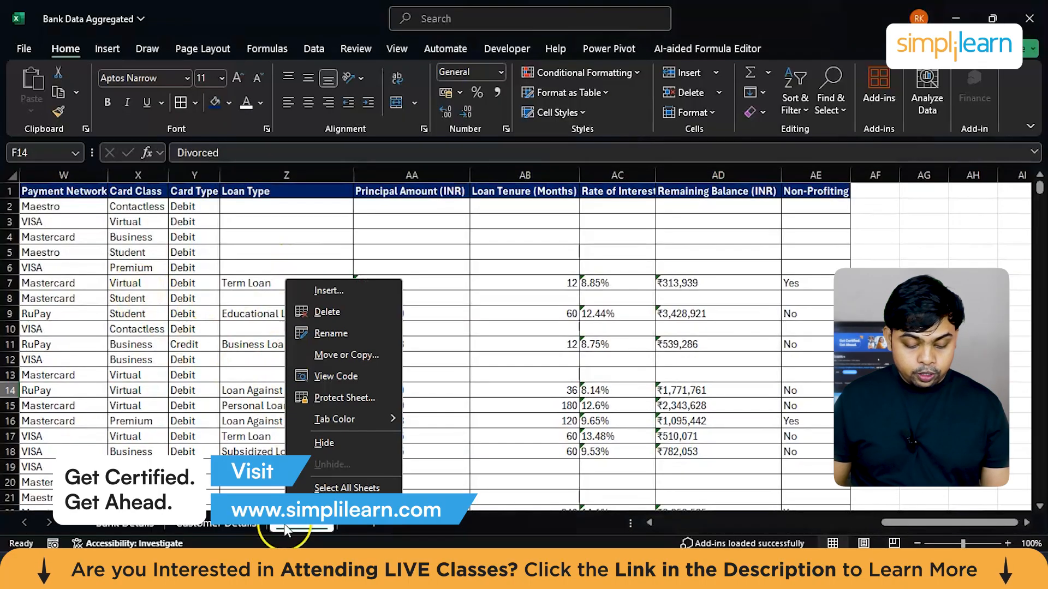
click(344, 356)
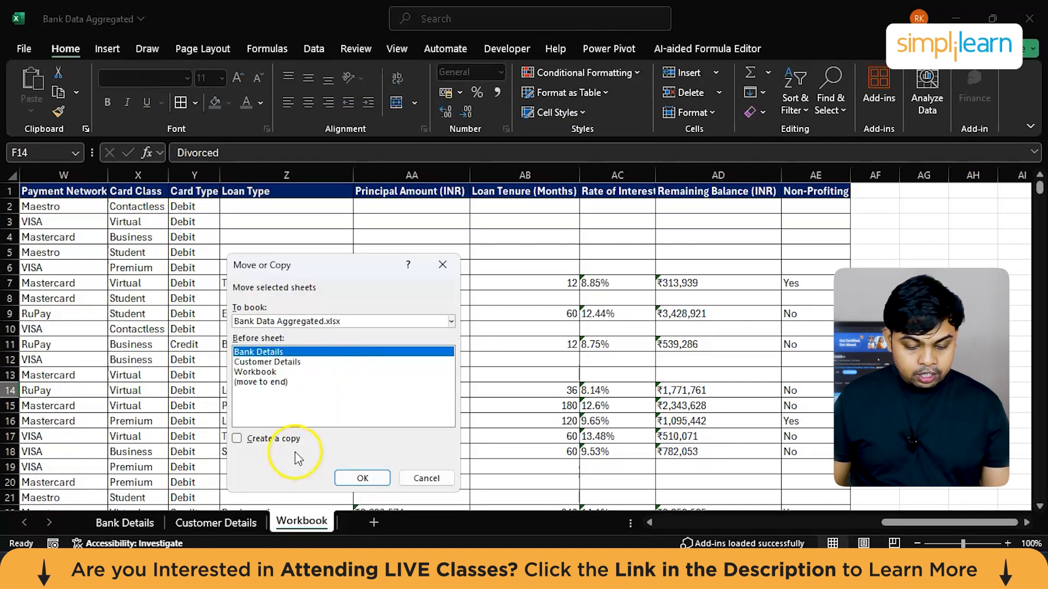
click(275, 438)
click(357, 478)
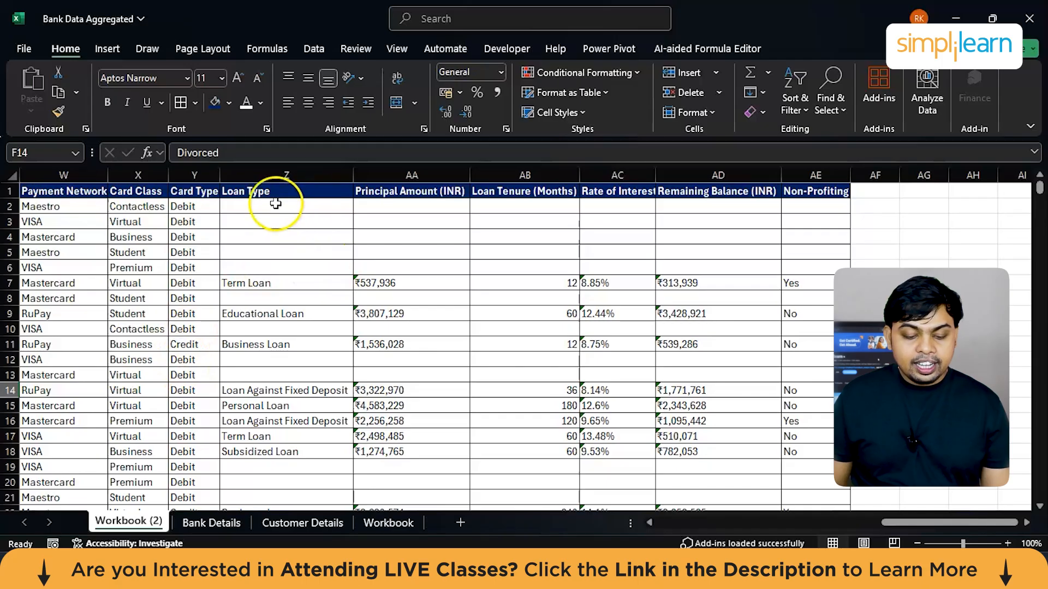
Step: Add a filter to the Loan Type column on the copied Workbook sheet
scroll(199, 256, left, 3)
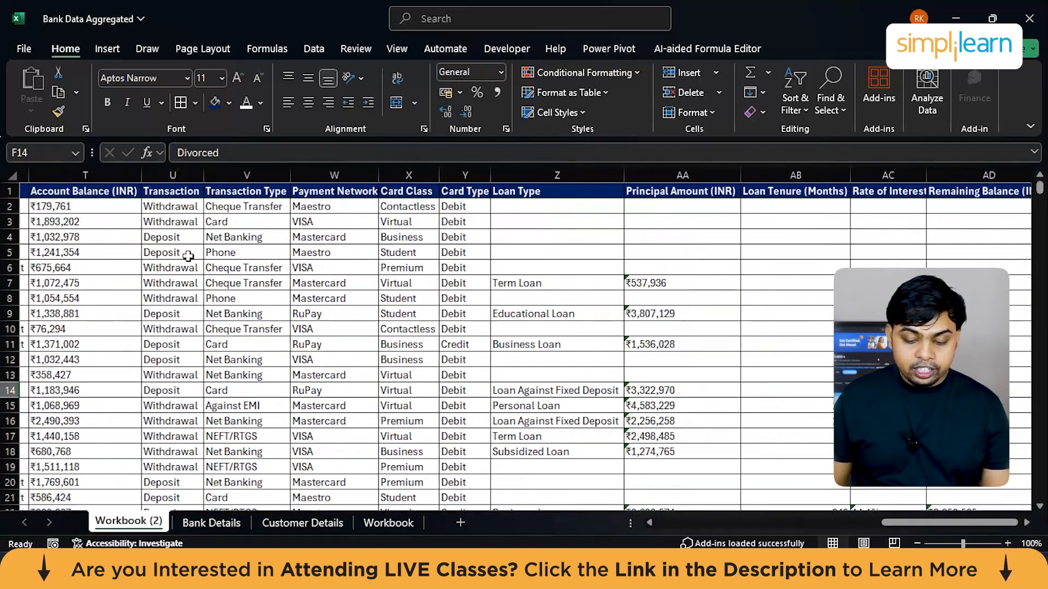
scroll(187, 255, right, 2)
click(436, 242)
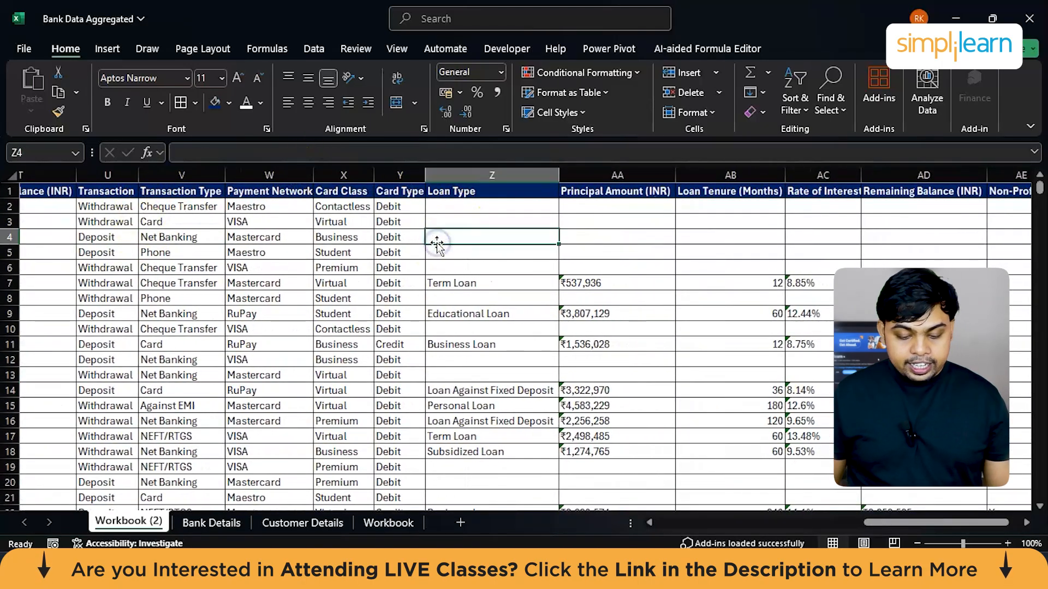
click(471, 171)
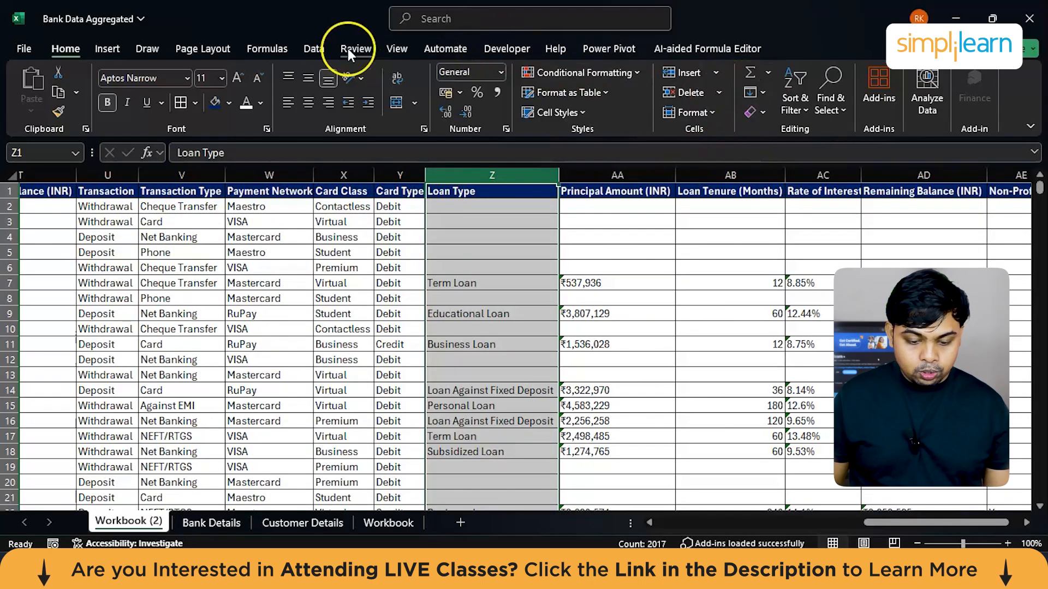
click(313, 49)
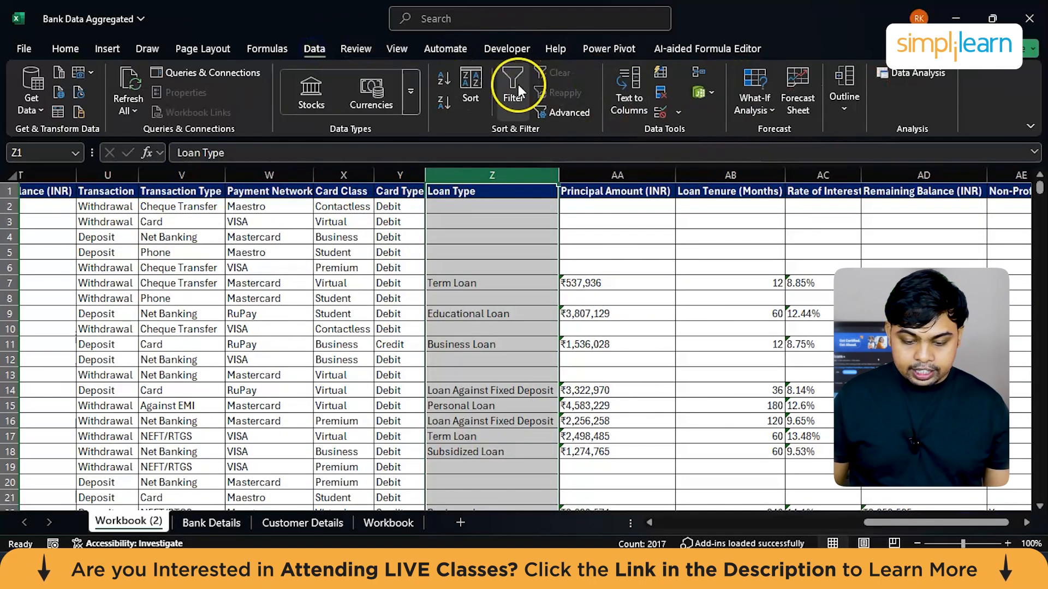
click(502, 84)
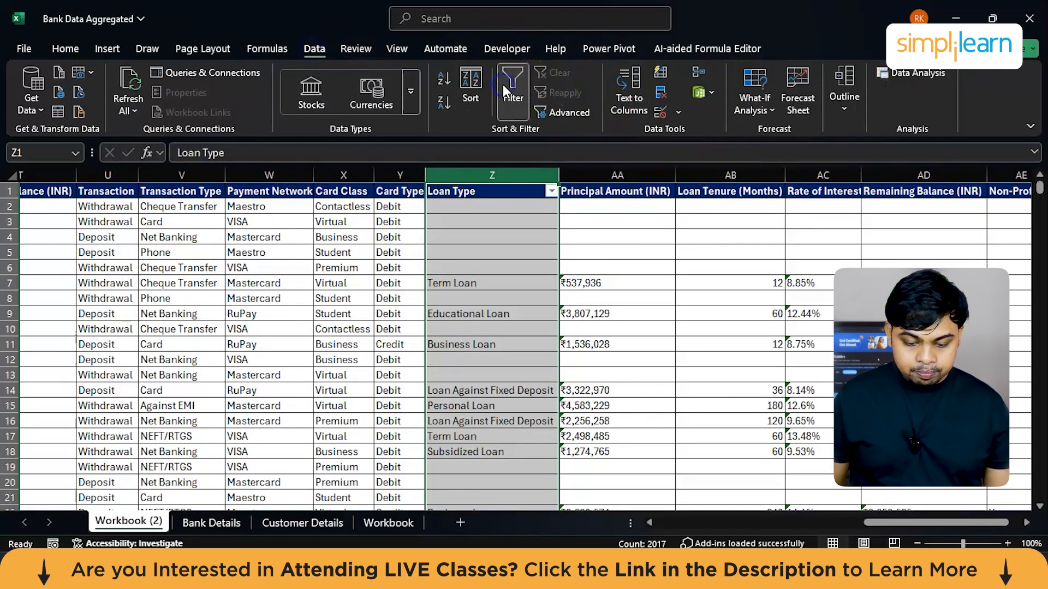
Step: Filter the Loan Type column to show only the blank entries
click(551, 191)
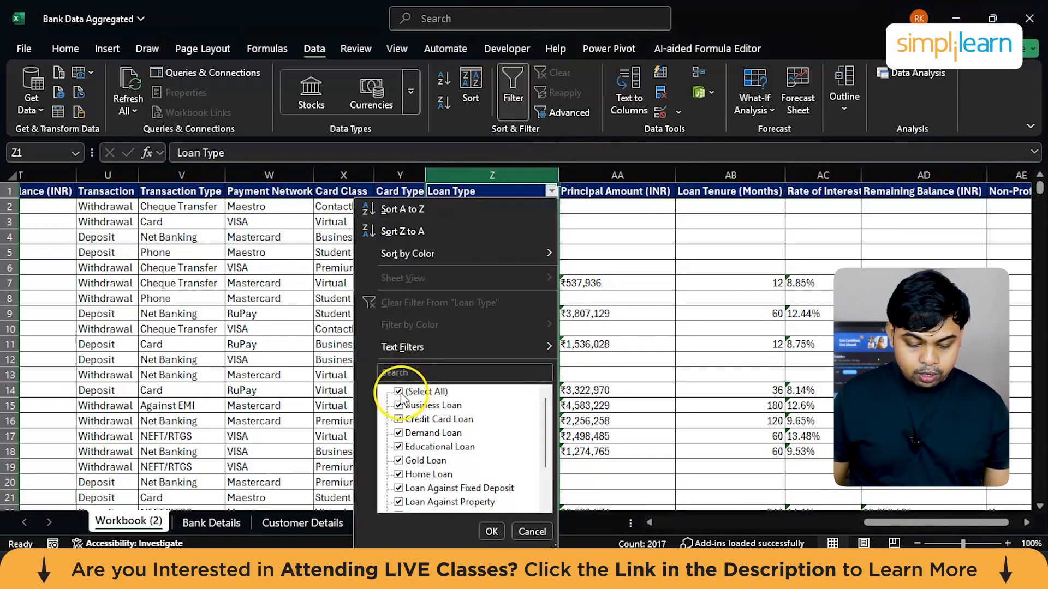
scroll(410, 431, down, 2)
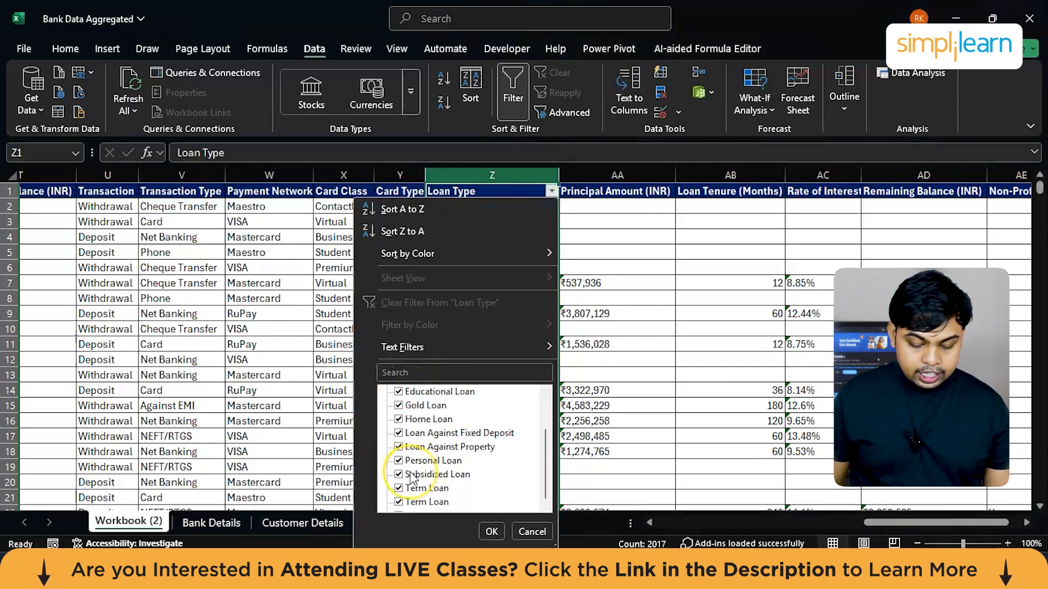
scroll(410, 479, up, 2)
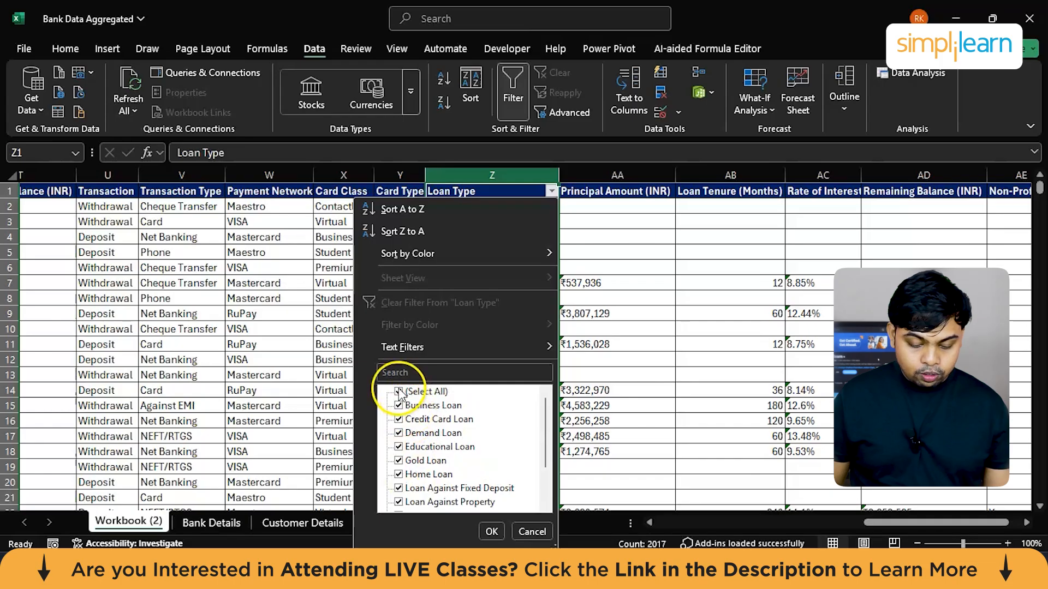
scroll(418, 453, down, 2)
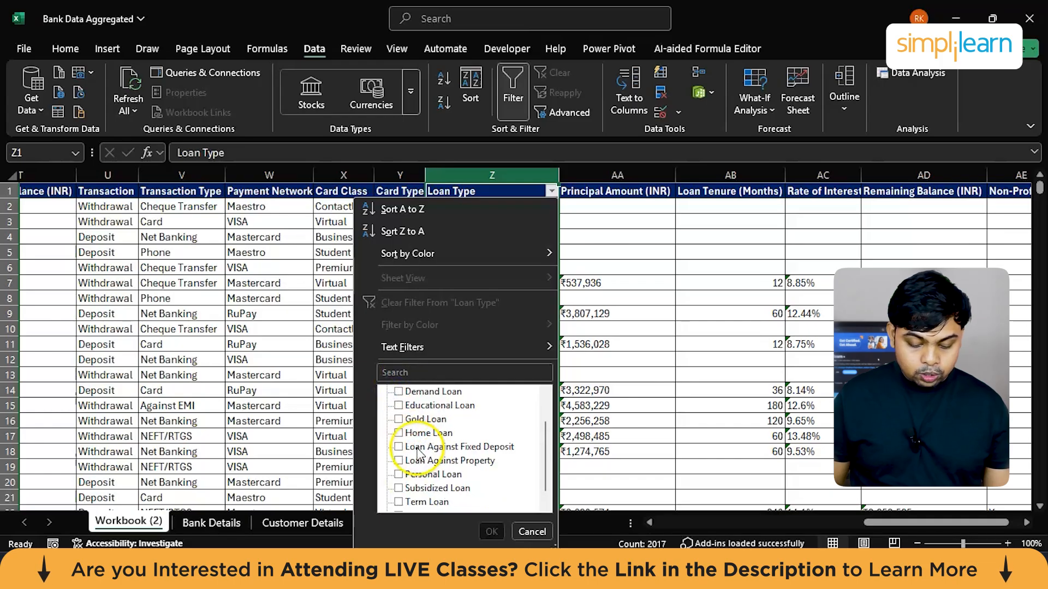
click(399, 502)
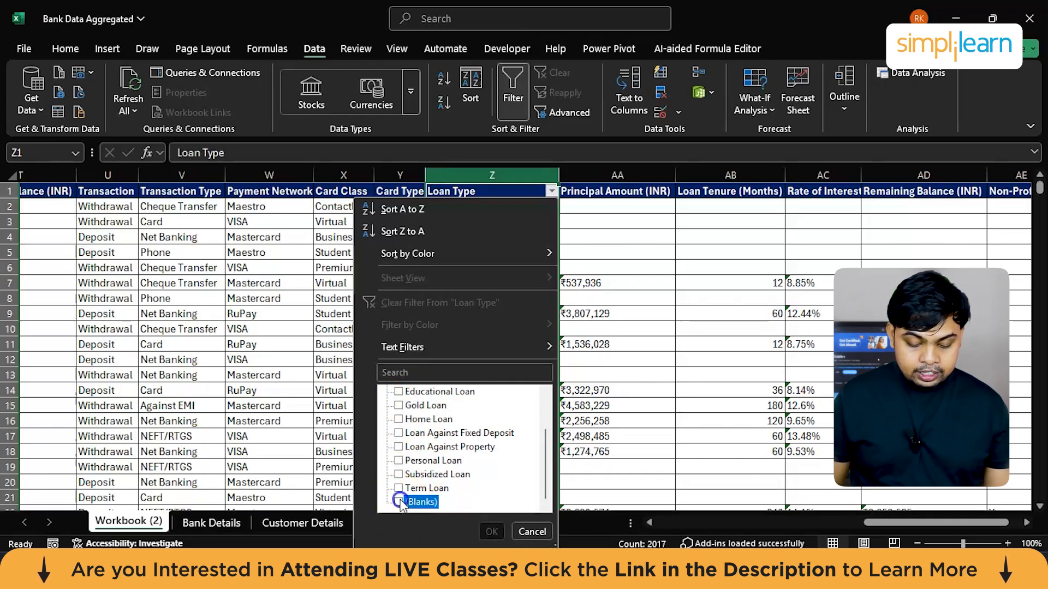
click(490, 532)
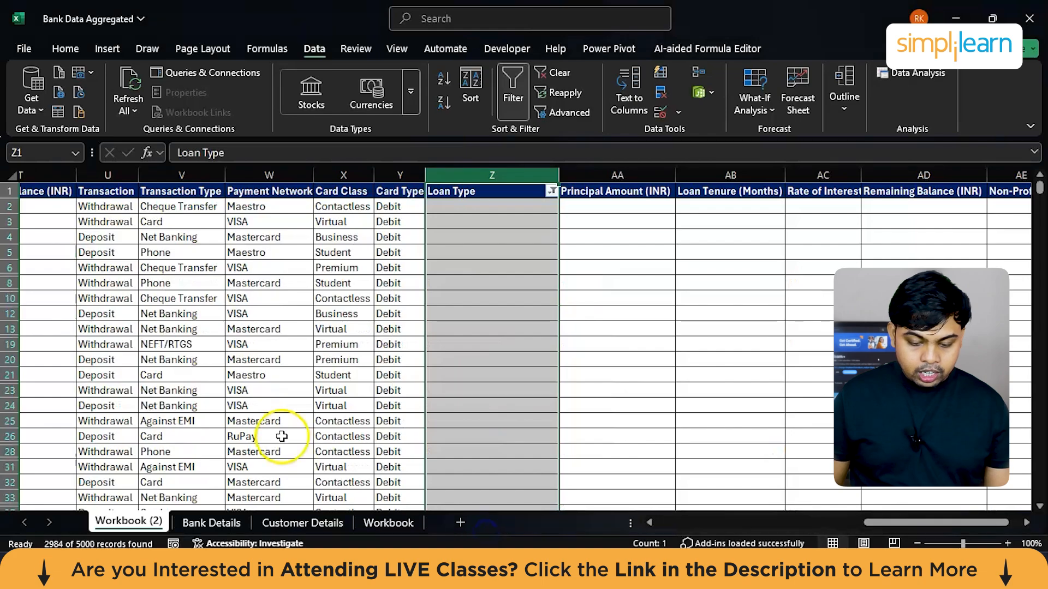
Step: Delete all filtered data rows that have a blank Loan Type, keeping the header row
scroll(170, 373, left, 10)
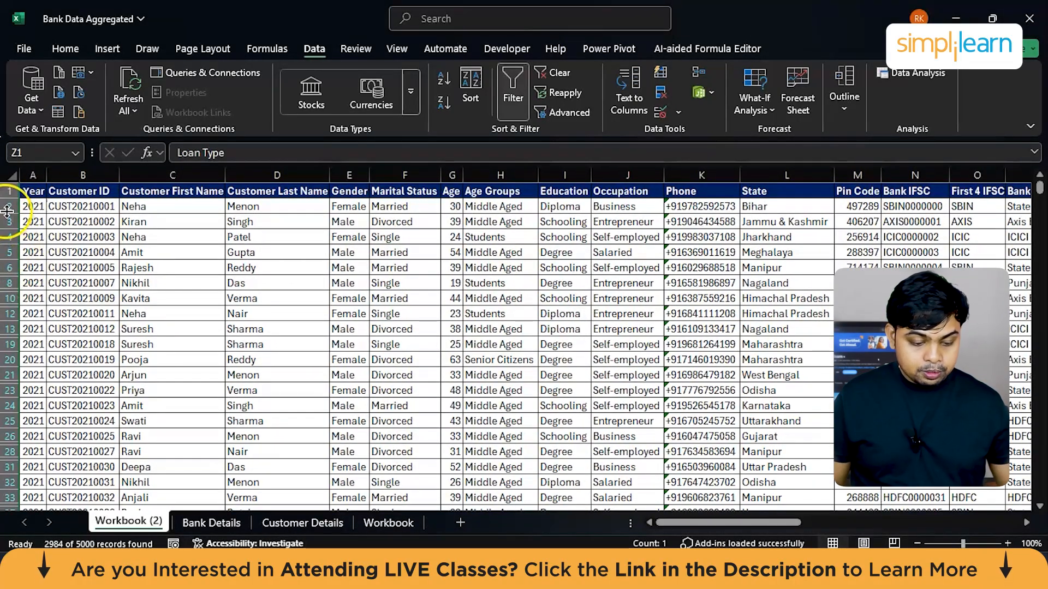
drag(11, 207, 9, 499)
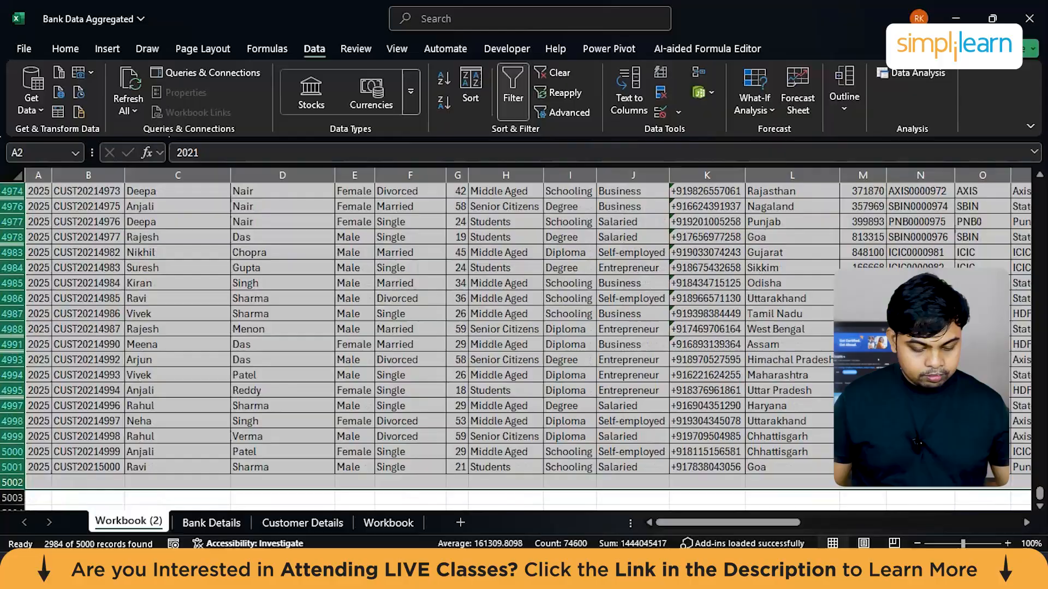
right_click(11, 360)
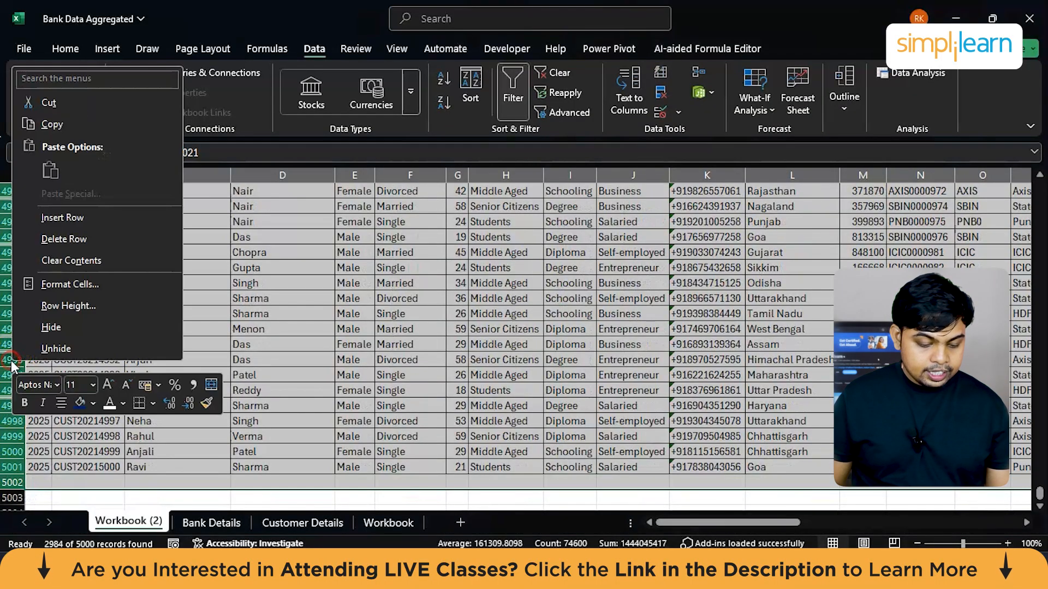
click(86, 234)
Step: Clear the Loan Type filter and check the remaining loan customer records across all columns
scroll(529, 262, right, 3)
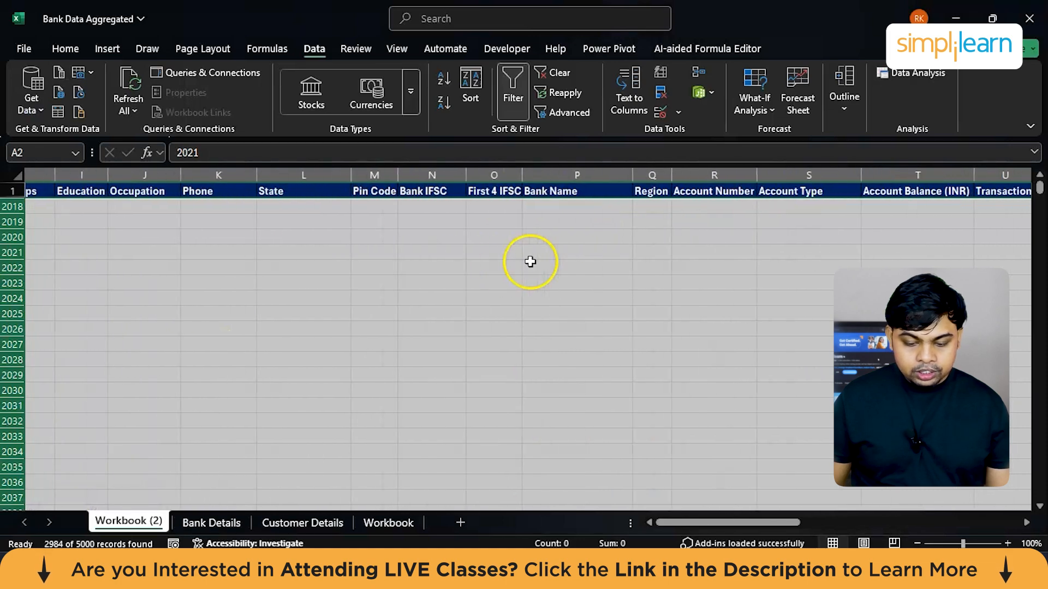
scroll(613, 228, right, 5)
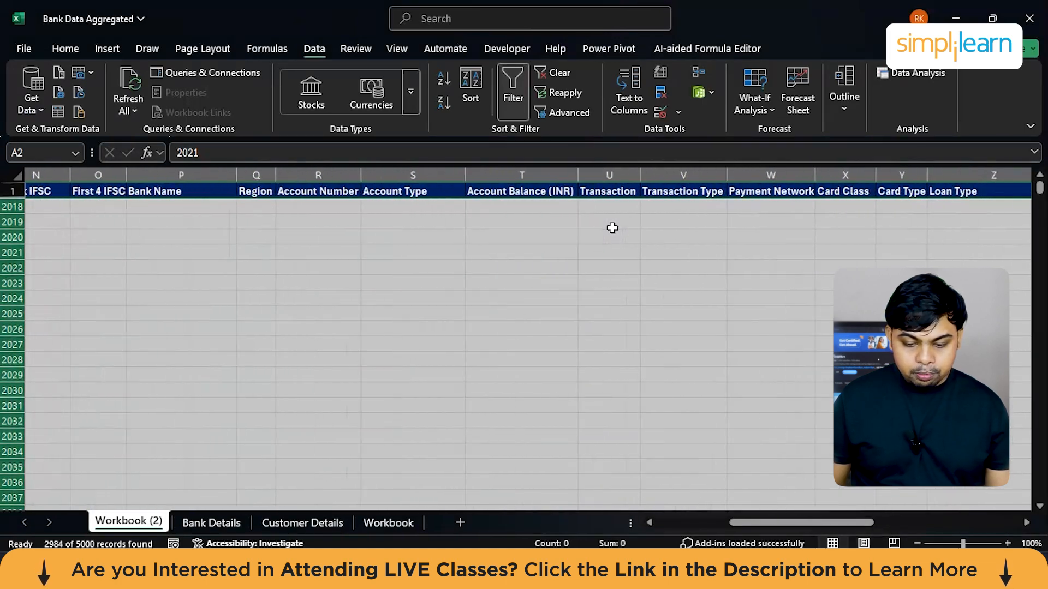
click(555, 74)
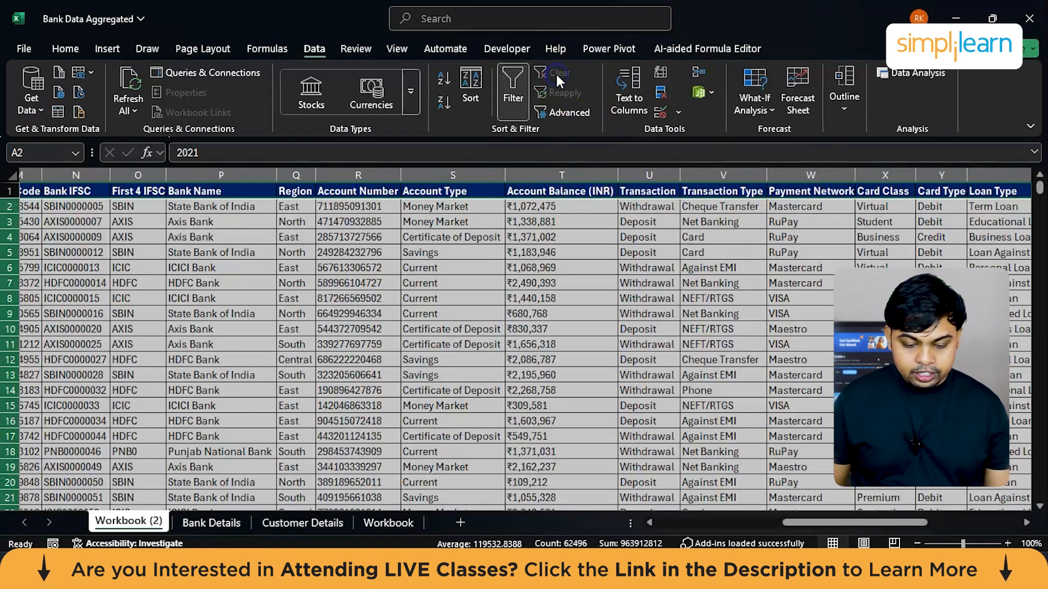
click(461, 317)
scroll(461, 317, left, 5)
scroll(245, 435, right, 3)
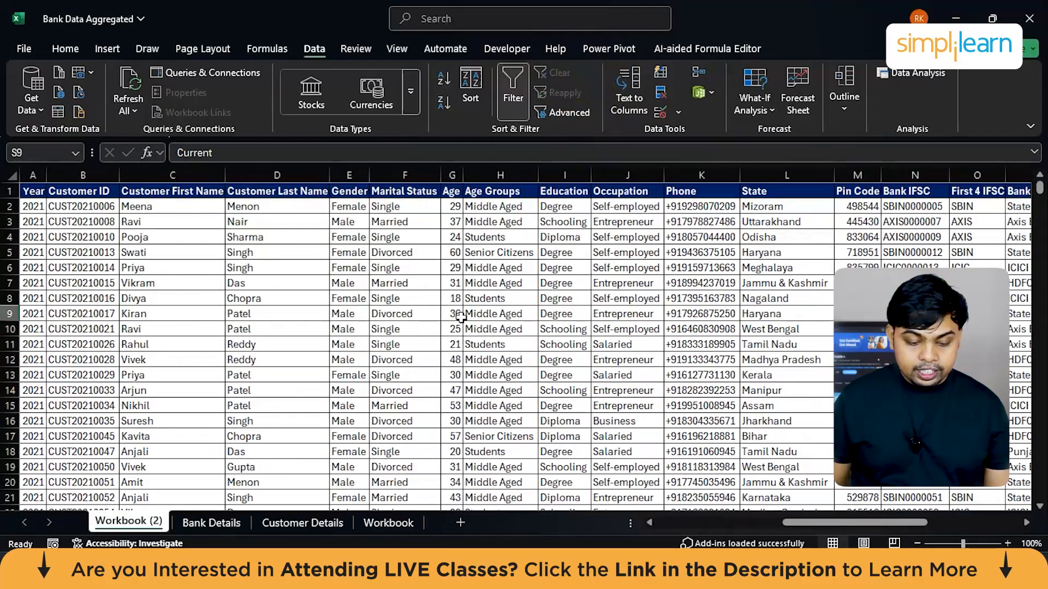
scroll(620, 315, right, 8)
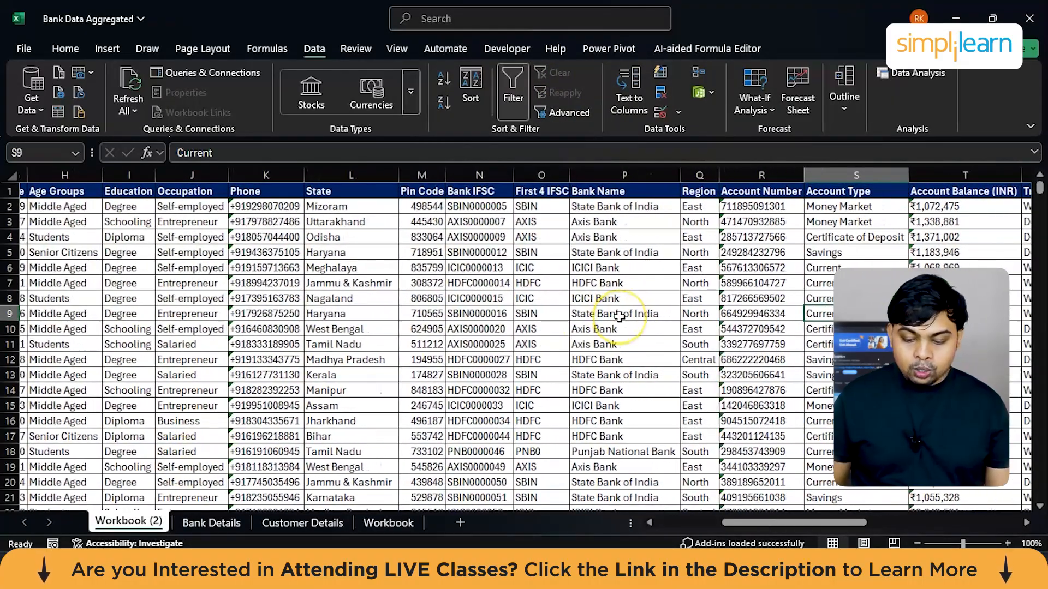
scroll(619, 315, right, 2)
scroll(620, 315, left, 6)
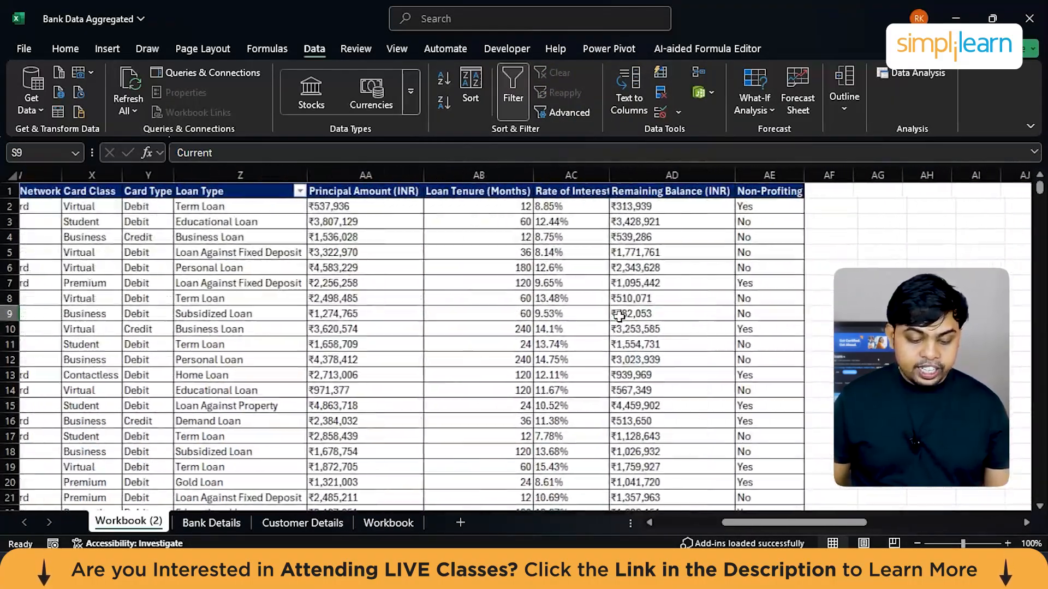
scroll(273, 262, left, 4)
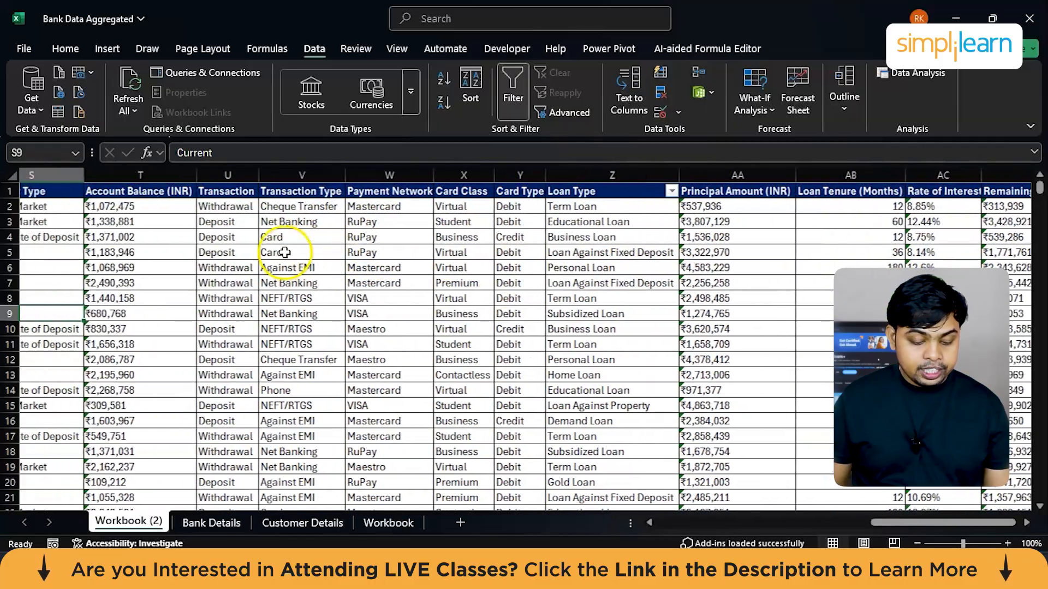
Step: Rename the copied Workbook sheet as Bank Loan Dataset
double_click(121, 522)
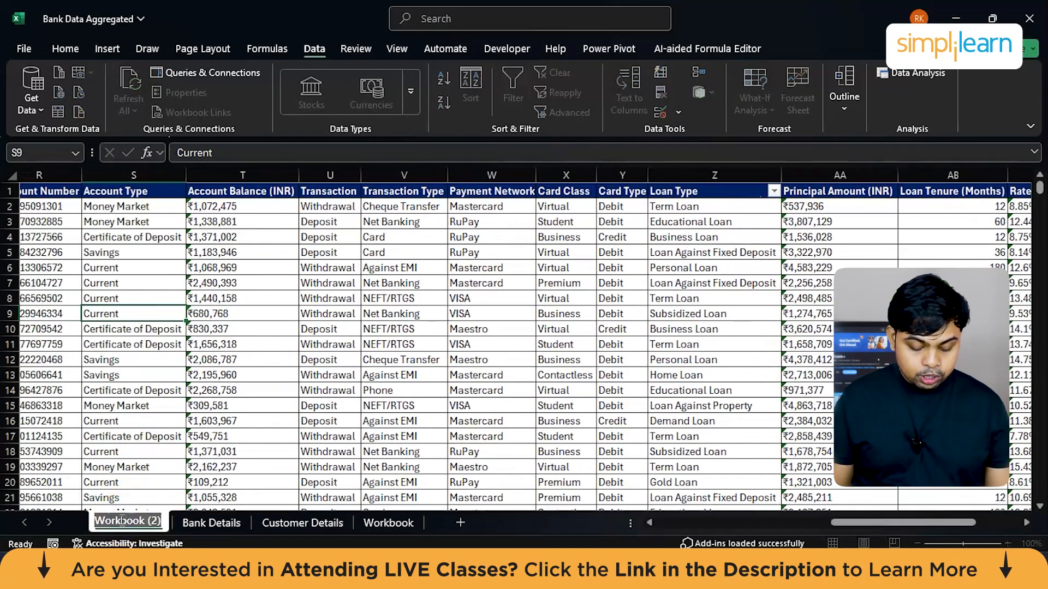
text(Bank)
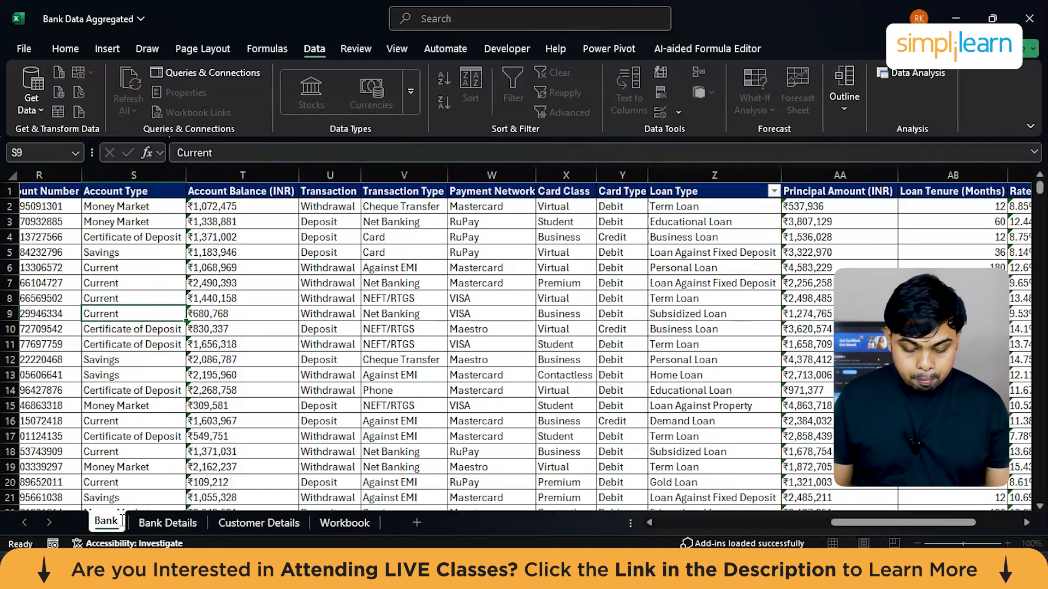
text( Loan Dataset)
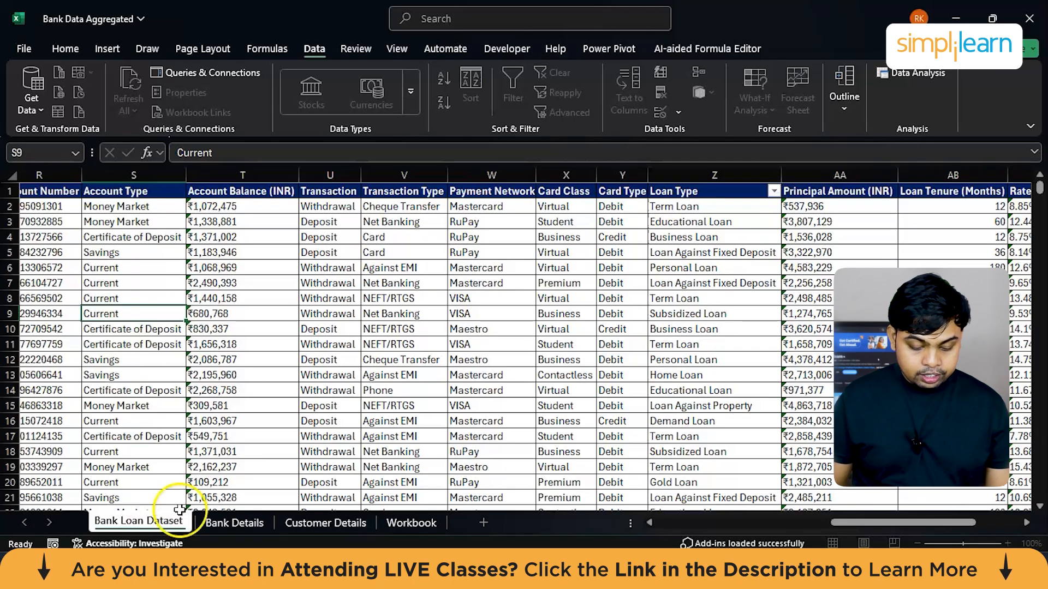
click(394, 420)
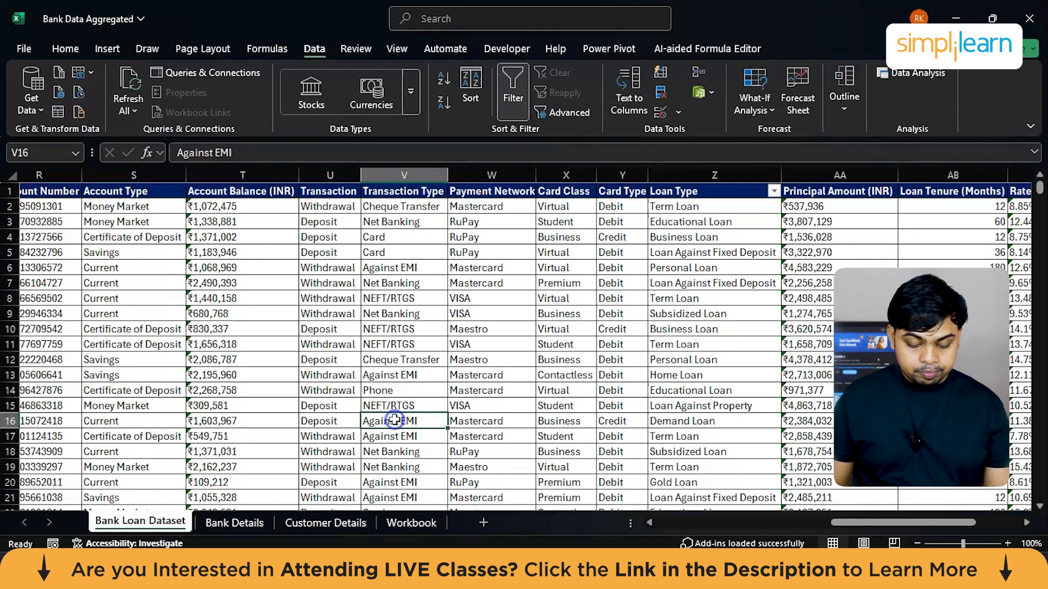
Step: Compare the loan columns of the Workbook sheet with those of the Bank Loan Dataset sheet, from Loan Type through Non-Profiting
click(401, 524)
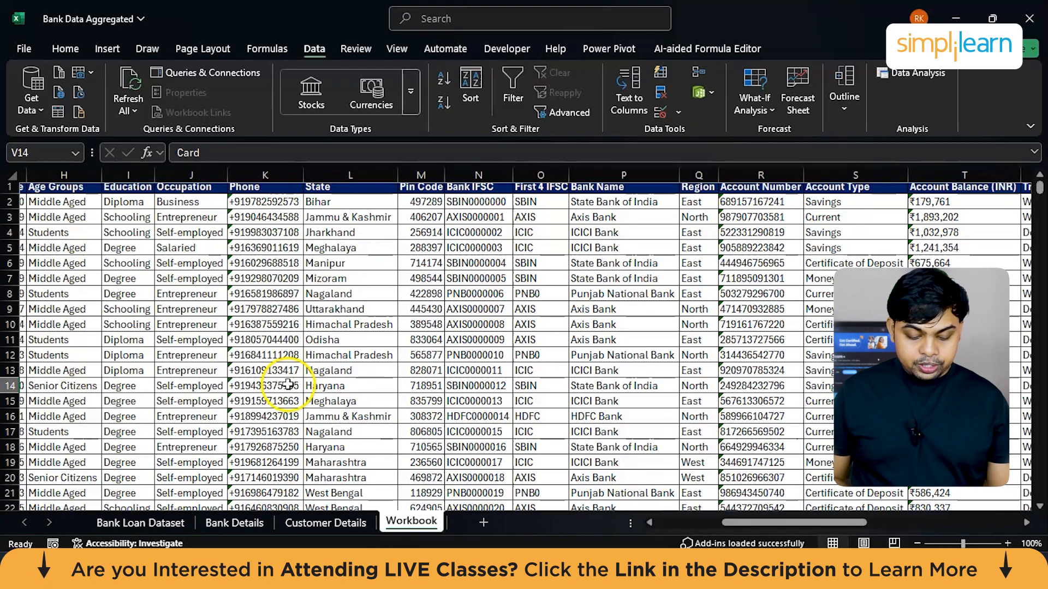
click(256, 357)
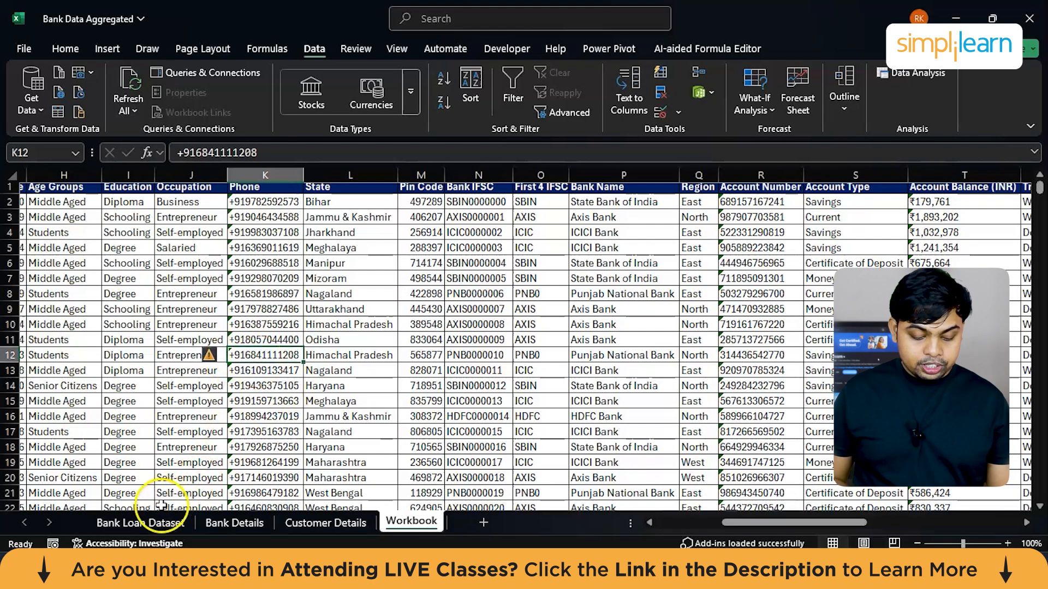
click(141, 522)
click(409, 523)
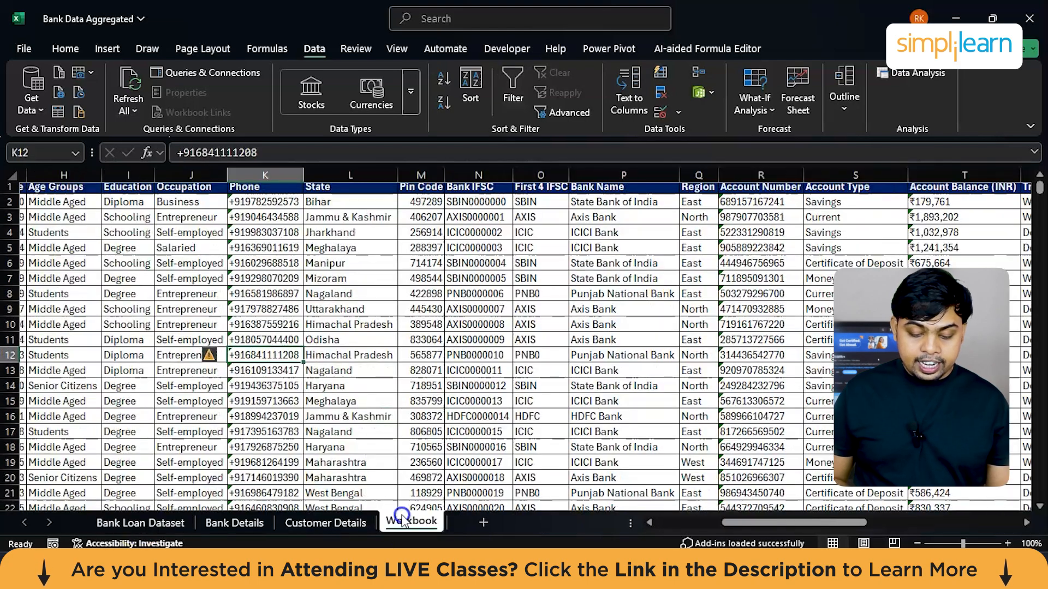
scroll(415, 375, right, 10)
scroll(413, 378, right, 10)
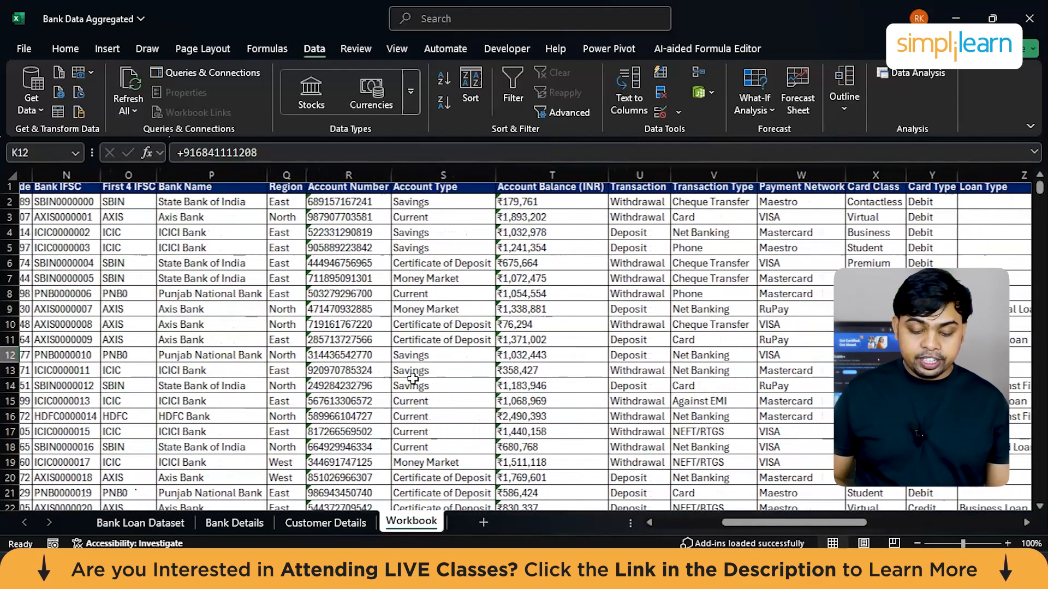
scroll(412, 378, right, 2)
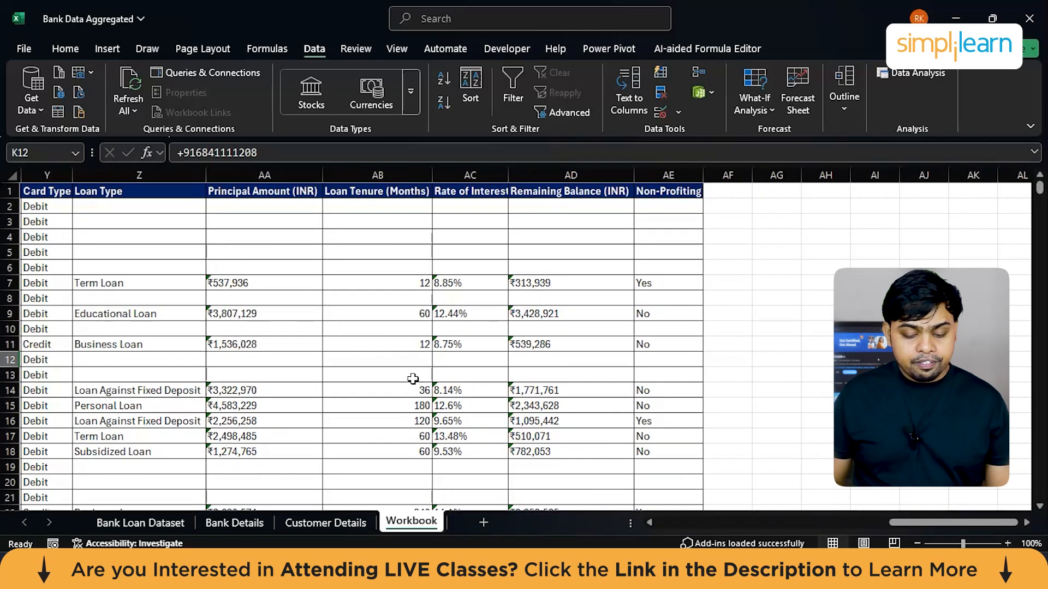
scroll(412, 379, left, 2)
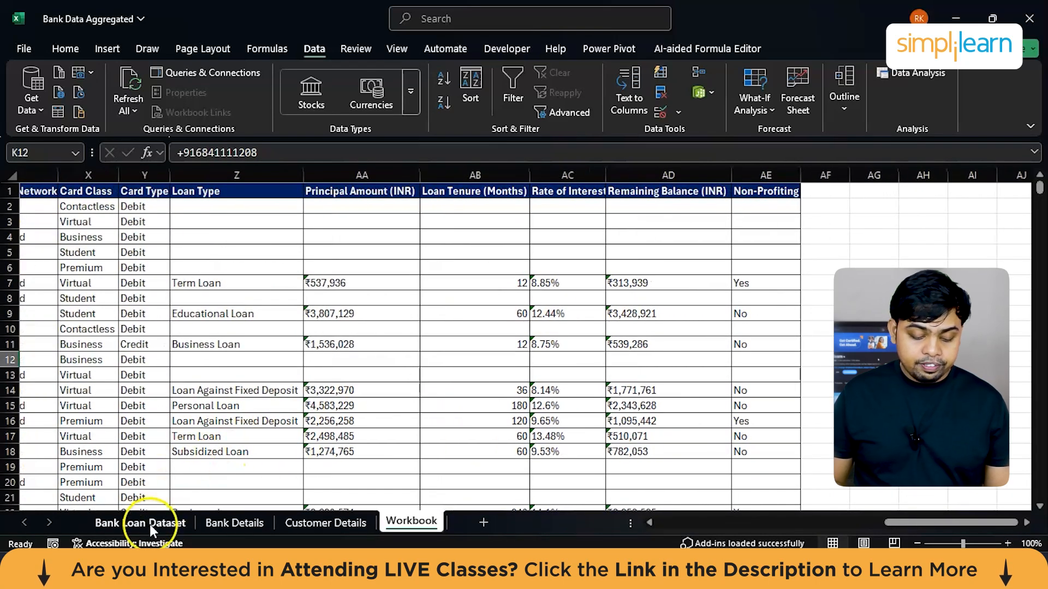
click(149, 525)
click(329, 311)
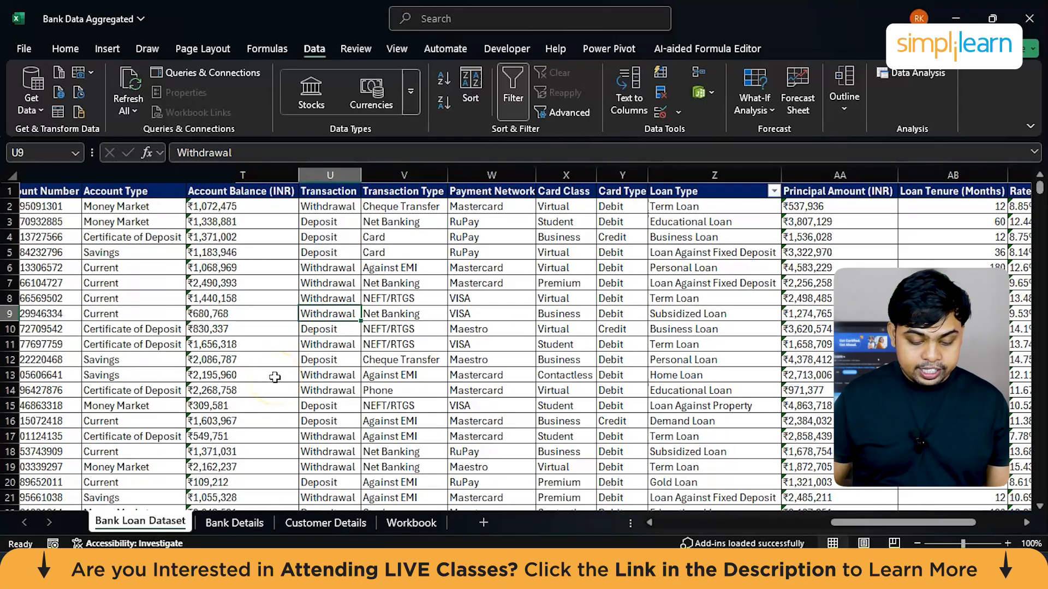
scroll(275, 377, left, 10)
scroll(275, 377, right, 1)
scroll(274, 376, right, 10)
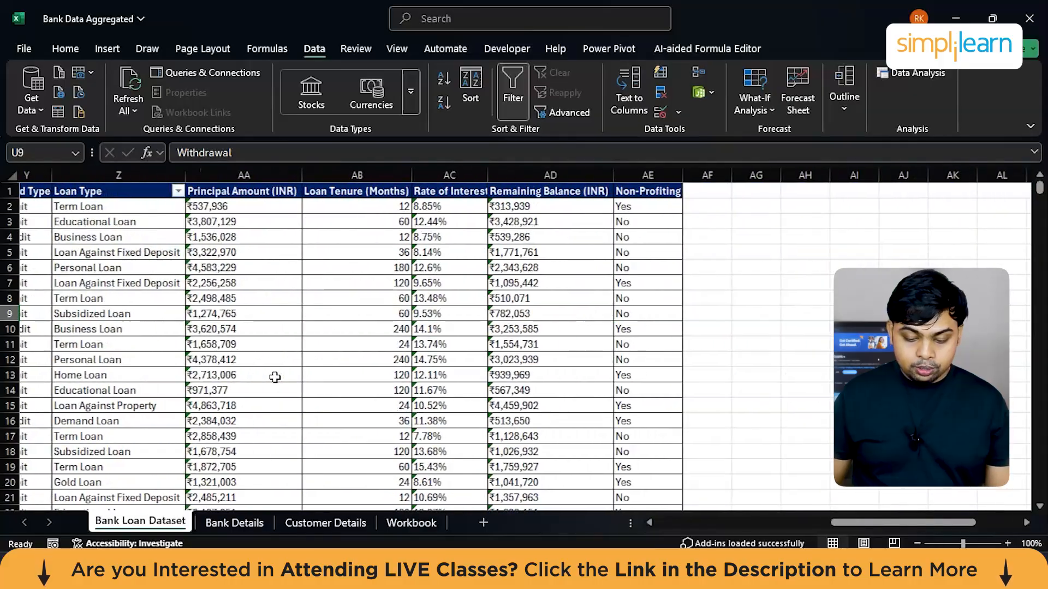
scroll(275, 377, right, 1)
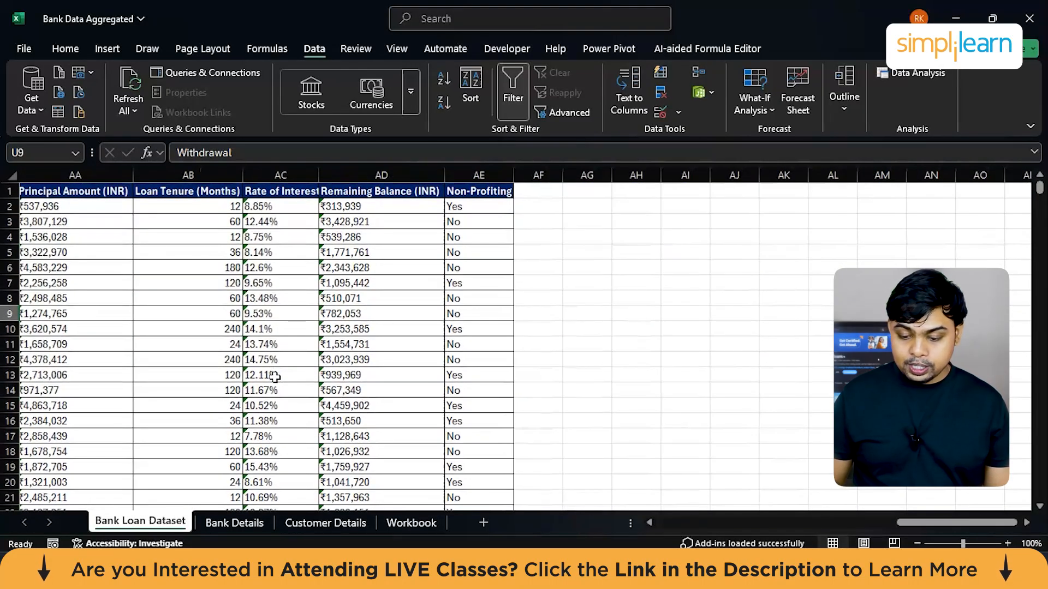
Step: Try to generate Descriptive Statistics with summary statistics for the Bank Loan Dataset range A2:AE2017 on a new worksheet
click(310, 315)
key(ctrl+a)
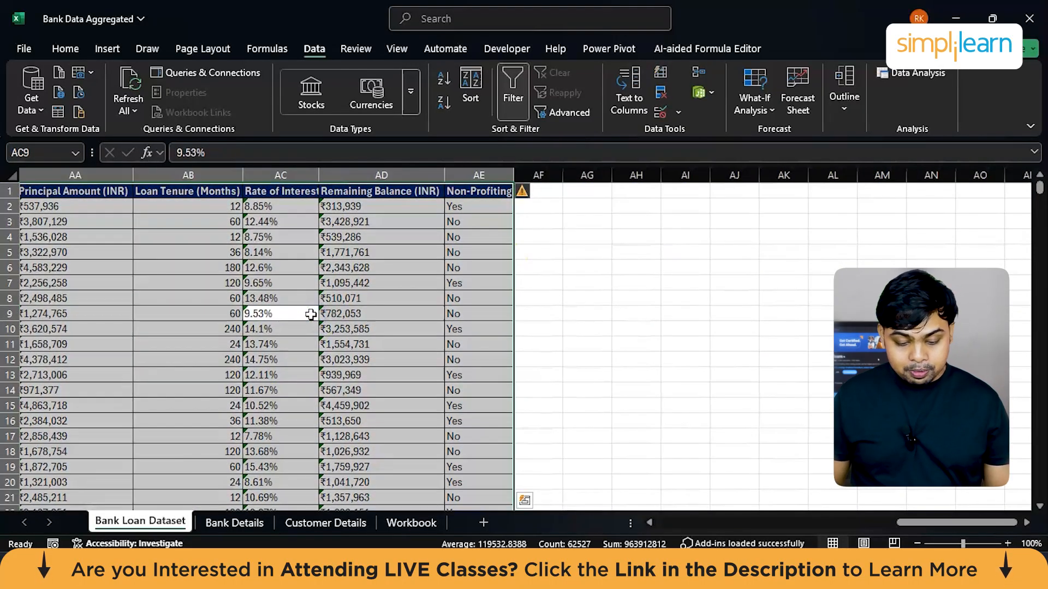
click(890, 81)
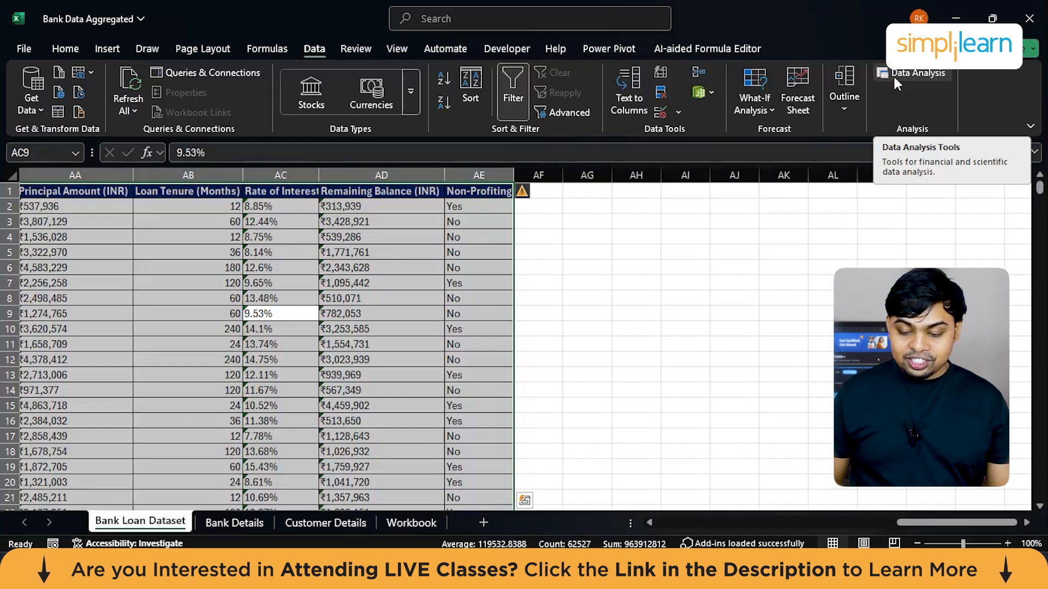
click(892, 74)
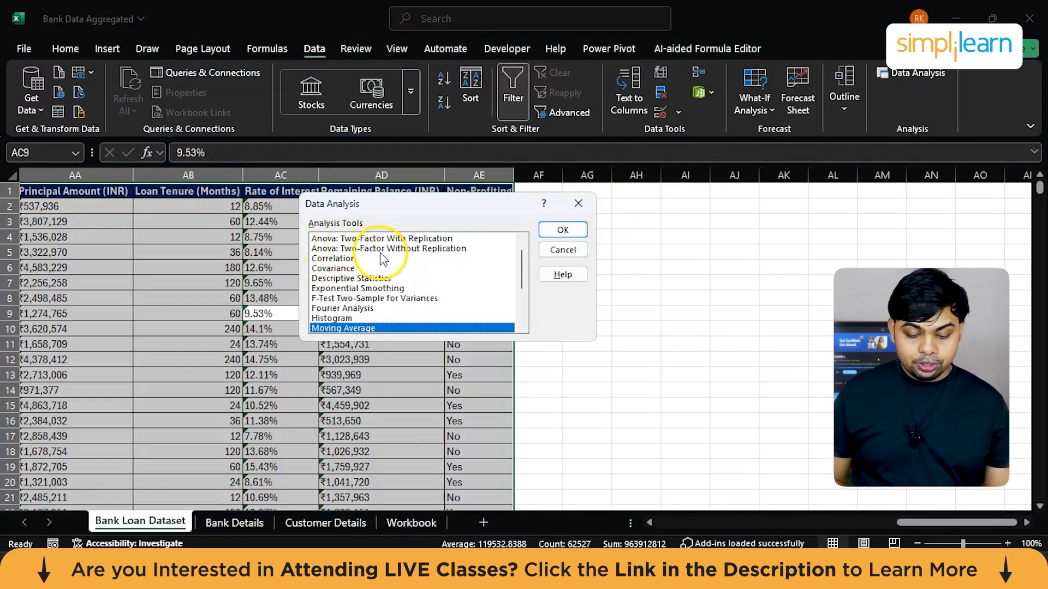
click(352, 281)
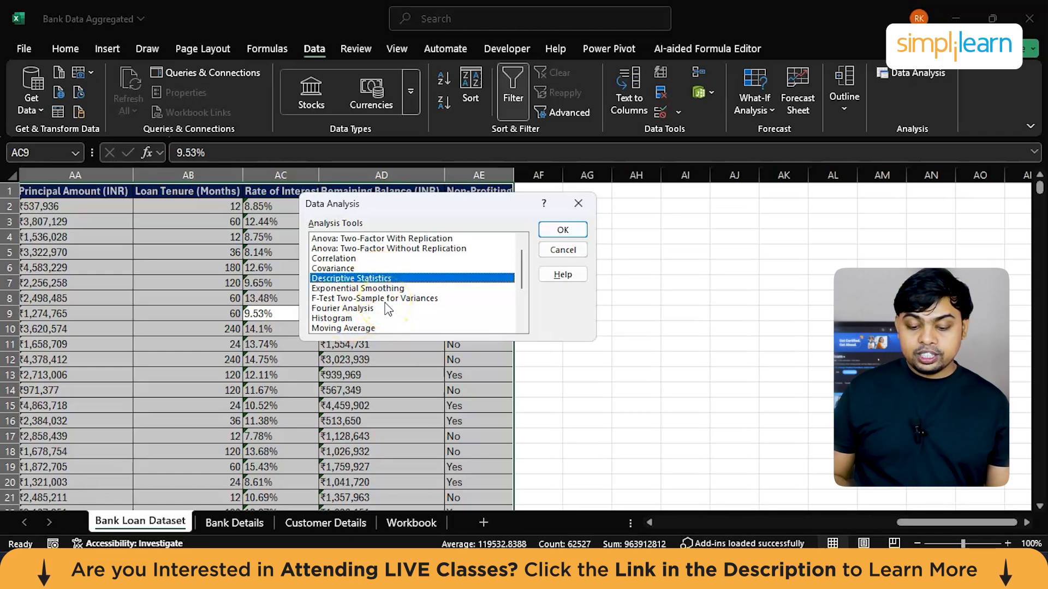
click(562, 231)
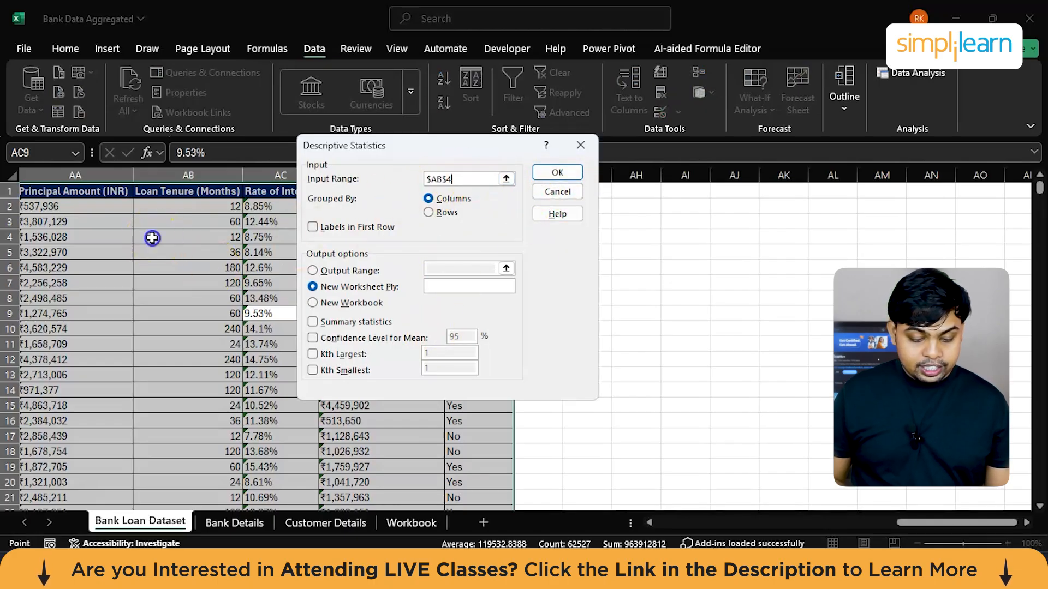
key(ctrl+a)
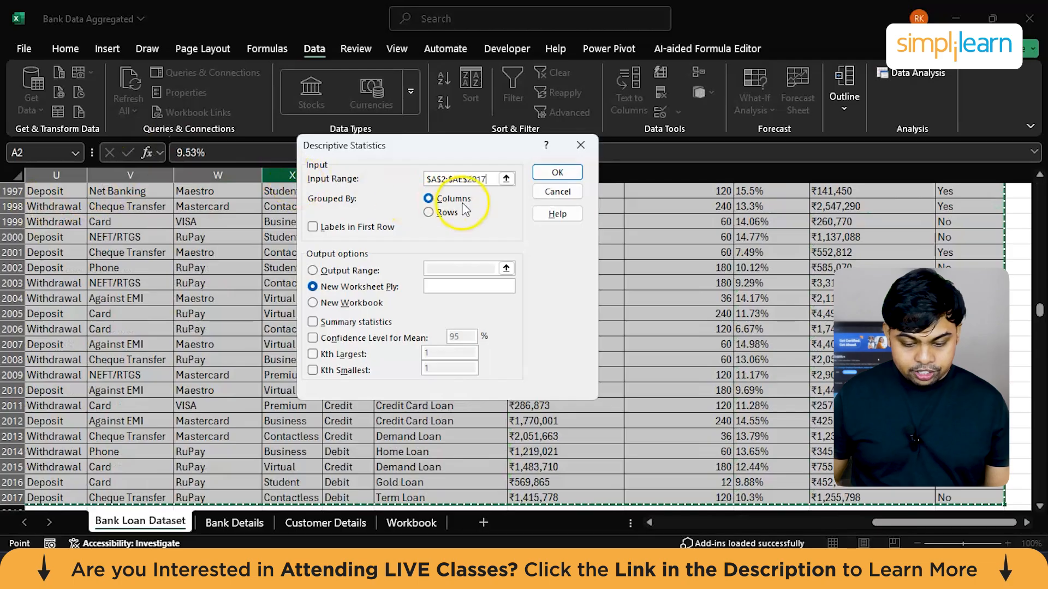
click(556, 173)
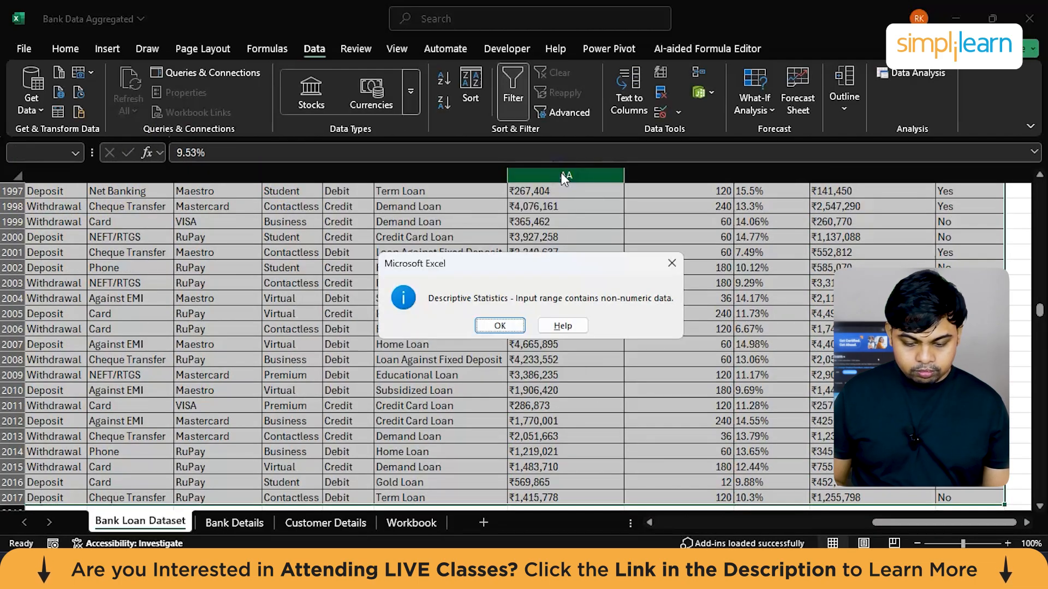
click(500, 325)
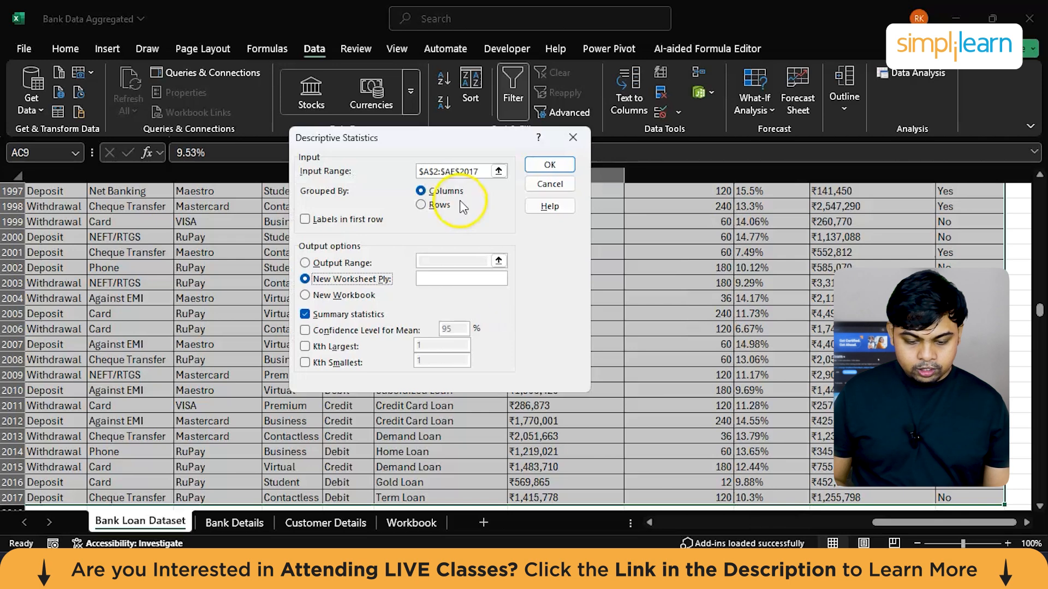
click(464, 171)
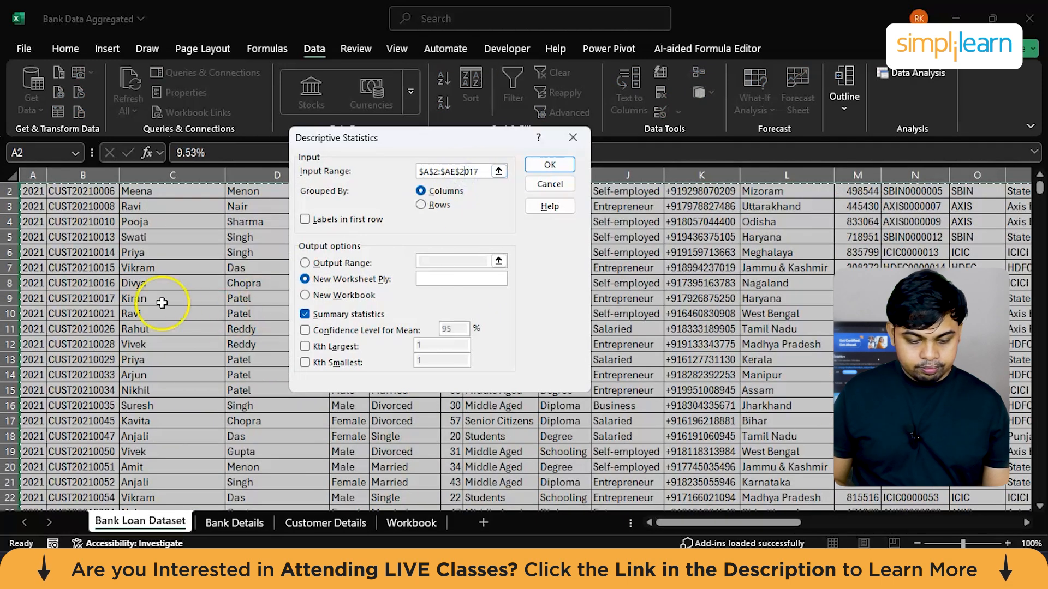
click(572, 137)
click(555, 242)
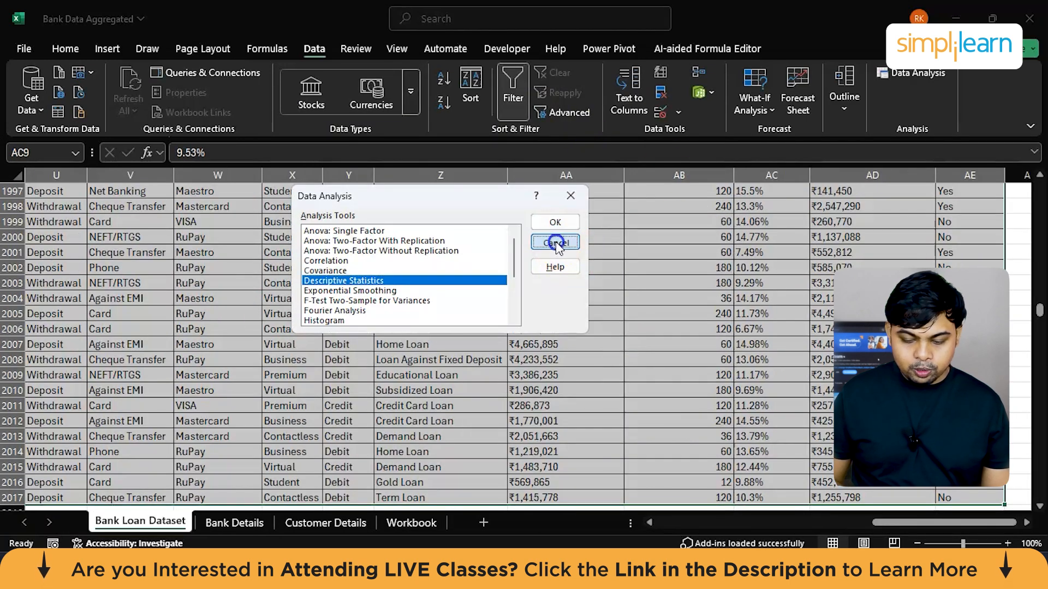
Step: Try to create a forecast sheet from the Principal Amount, Loan Tenure, Rate of Interest and Remaining Balance columns
click(860, 283)
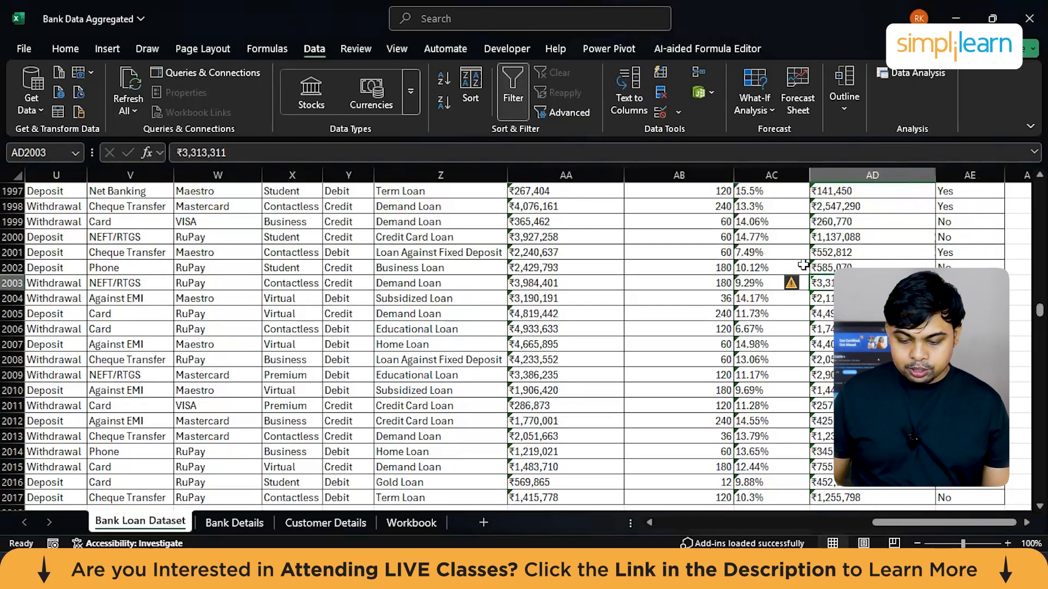
scroll(802, 265, up, 20)
scroll(803, 265, up, 15)
click(741, 254)
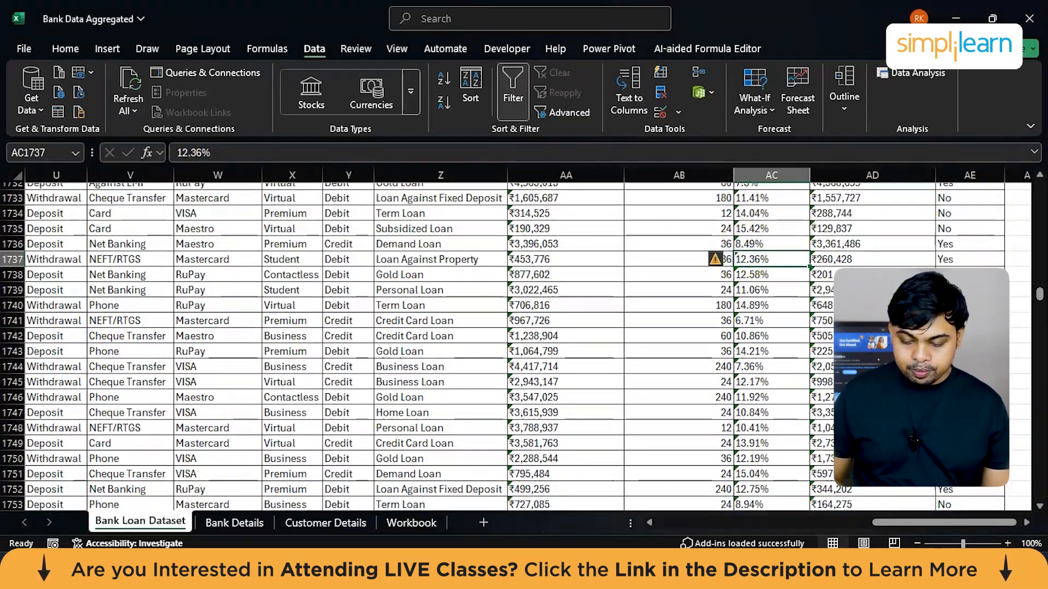
key(ctrl+Up)
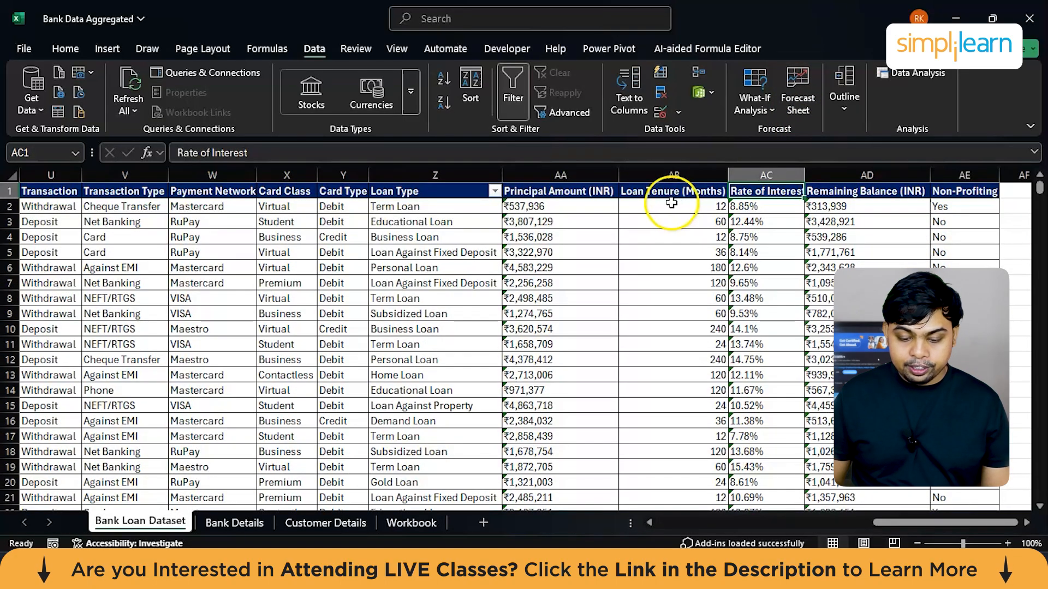
click(550, 171)
ctrl+click(663, 176)
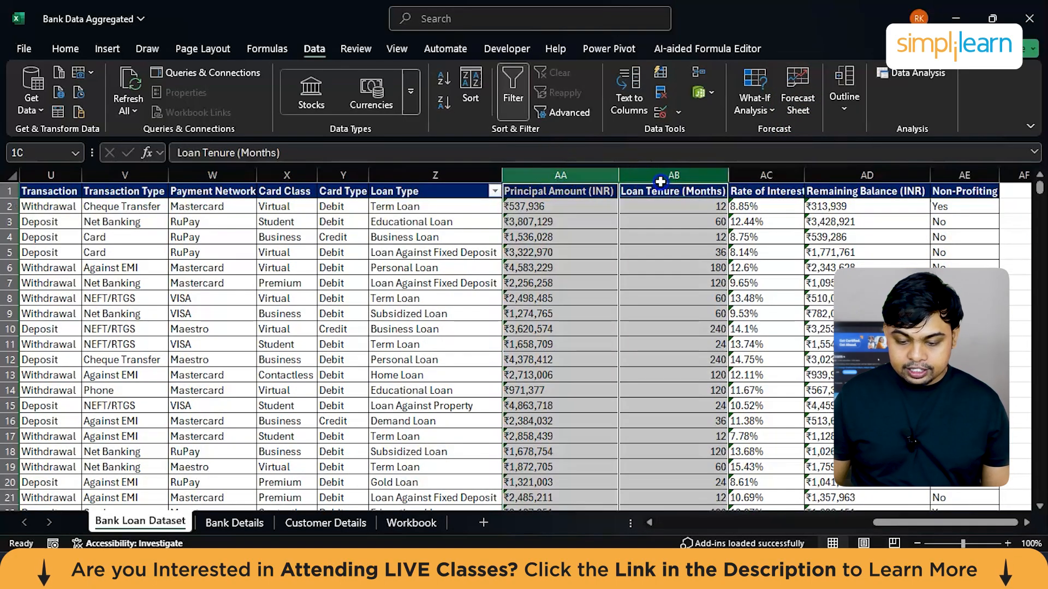
ctrl+click(760, 176)
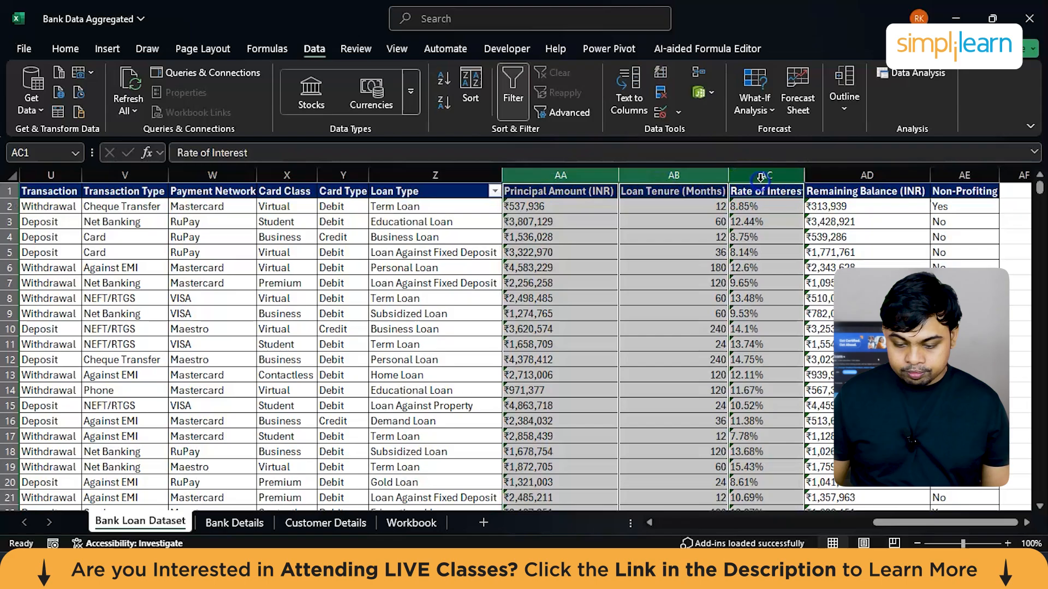
ctrl+click(823, 176)
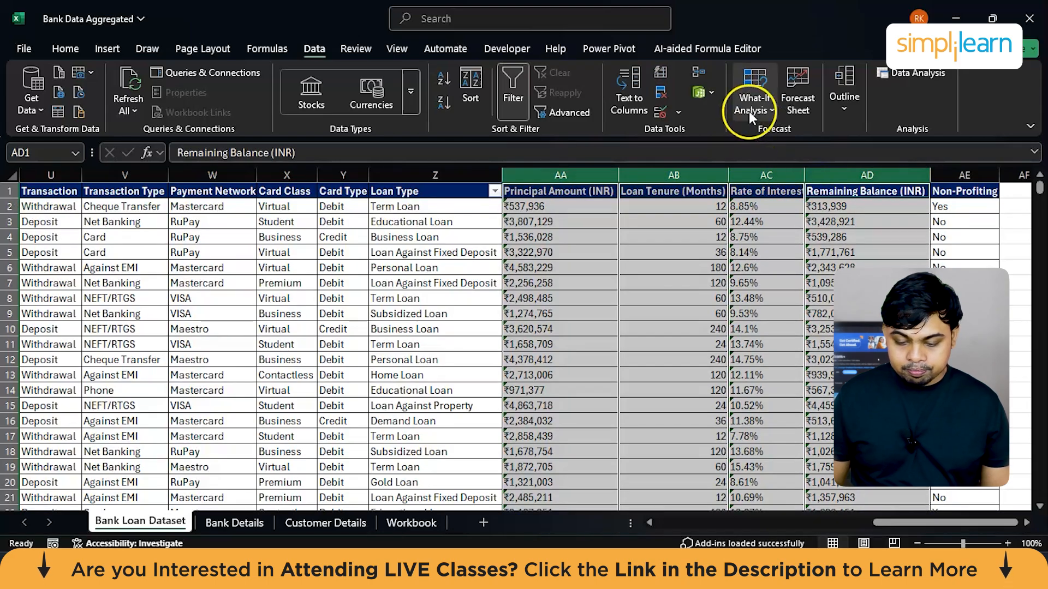
click(751, 96)
click(798, 84)
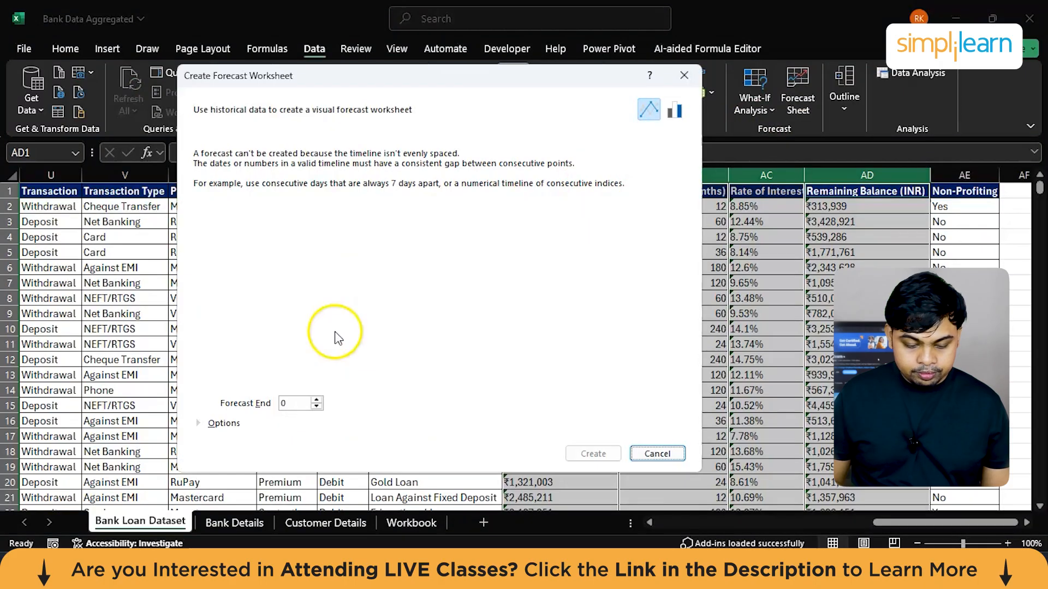
click(633, 455)
click(677, 380)
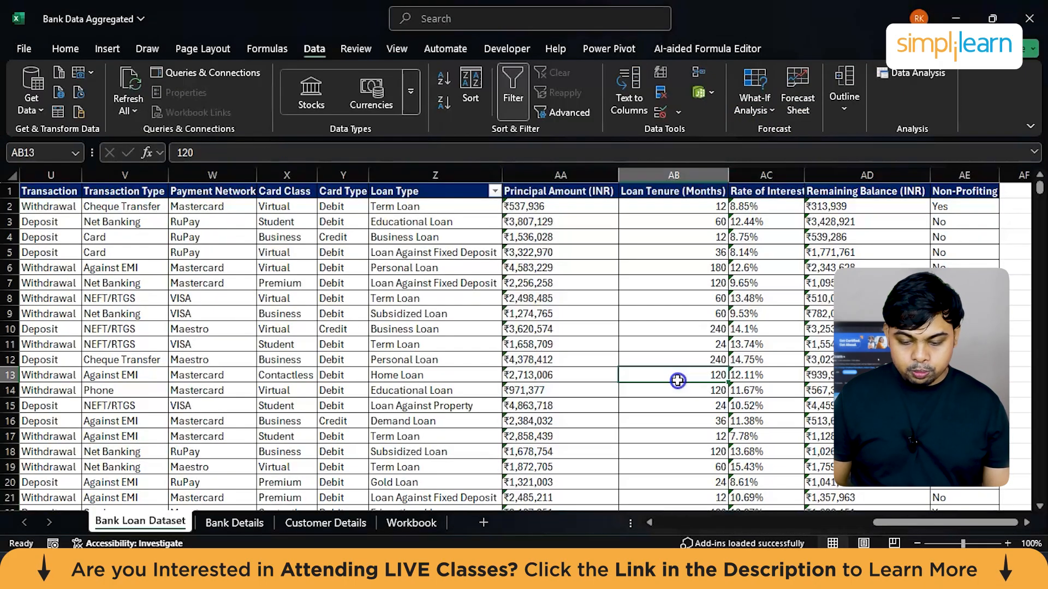
Step: Set up a line-chart forecast worksheet from the Year and Remaining Balance (INR) columns of the Bank Loan Dataset
scroll(594, 403, left, 10)
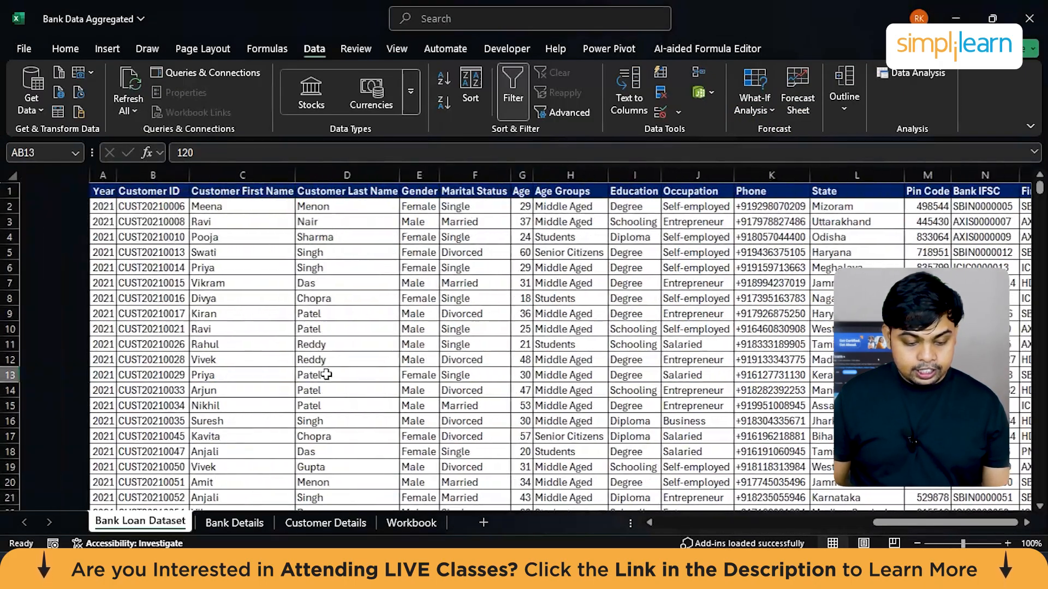
click(30, 174)
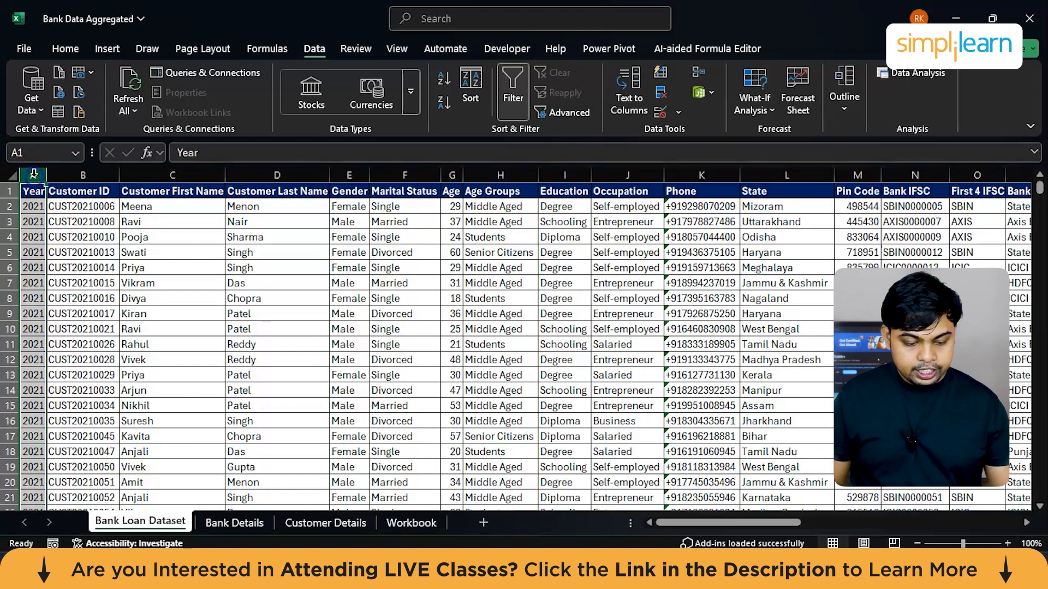
scroll(468, 279, right, 10)
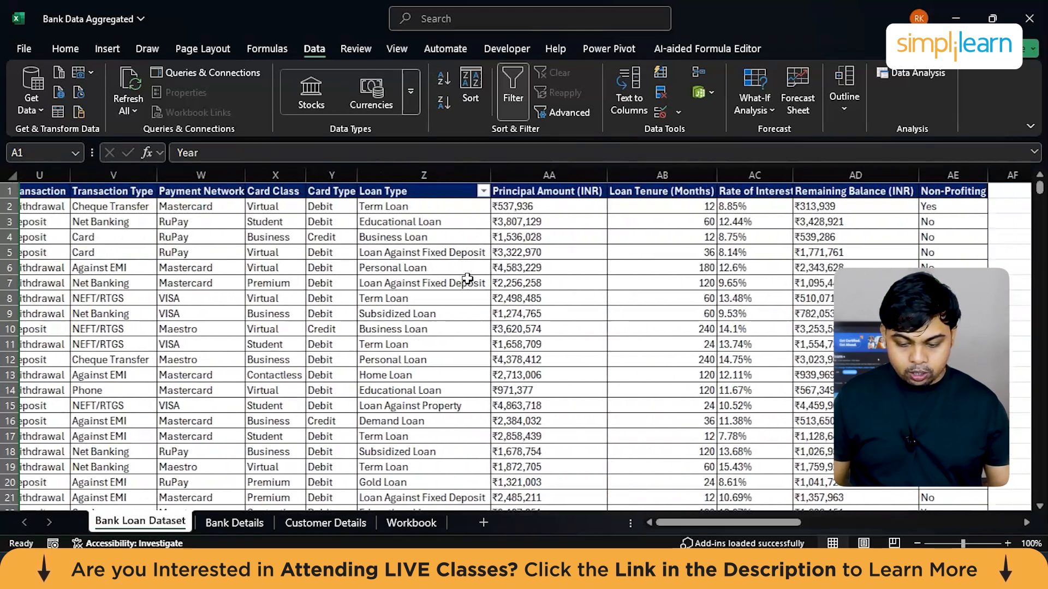
click(625, 175)
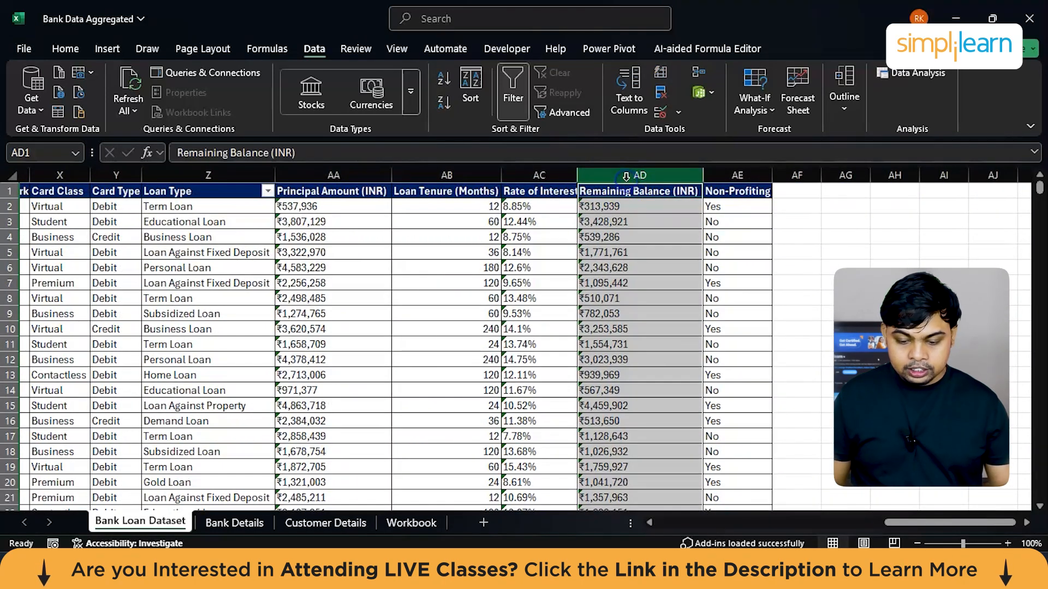
click(798, 77)
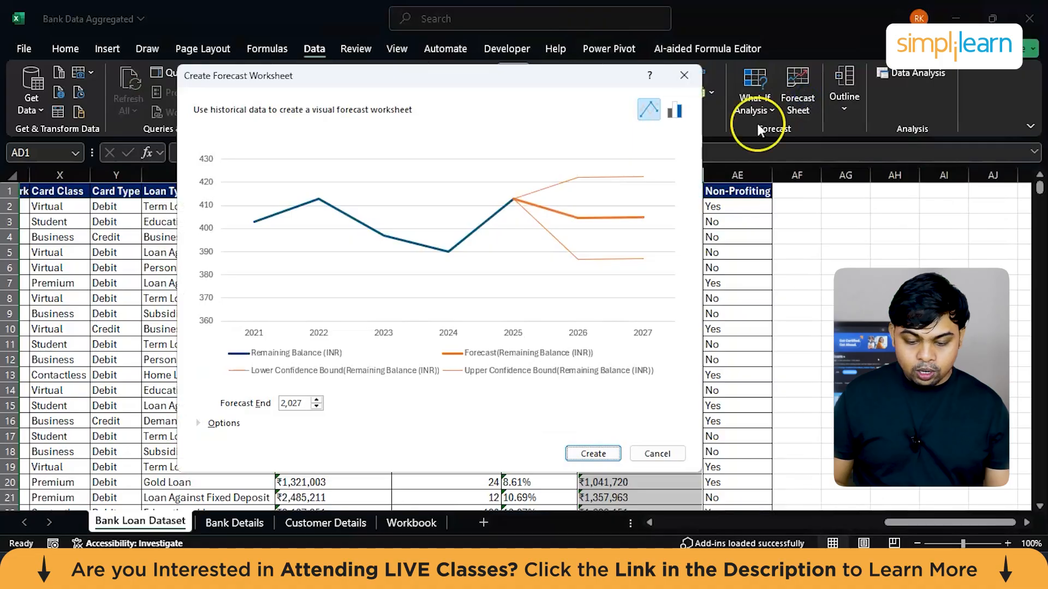
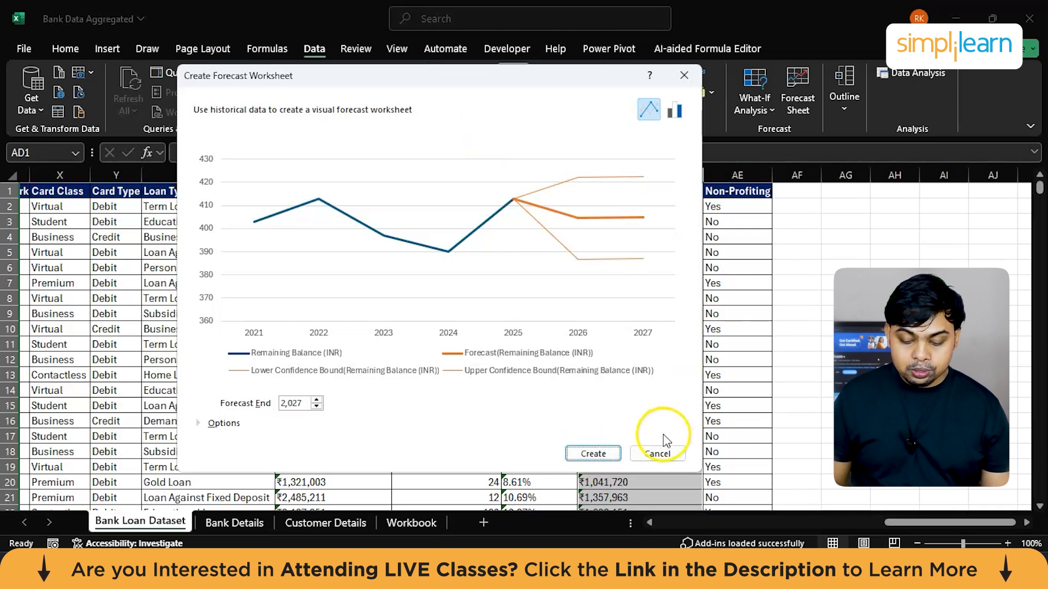
Step: Discard the forecast worksheet setup and look back across the Bank Loan Dataset from the loan columns to the customer columns
click(657, 452)
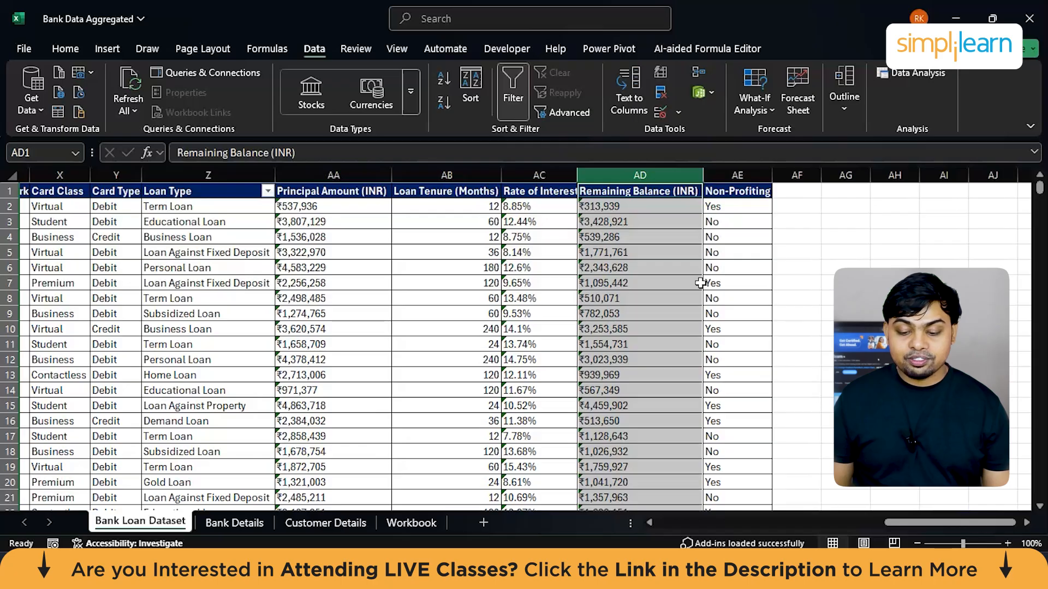
click(462, 251)
scroll(462, 249, left, 3)
scroll(462, 249, left, 5)
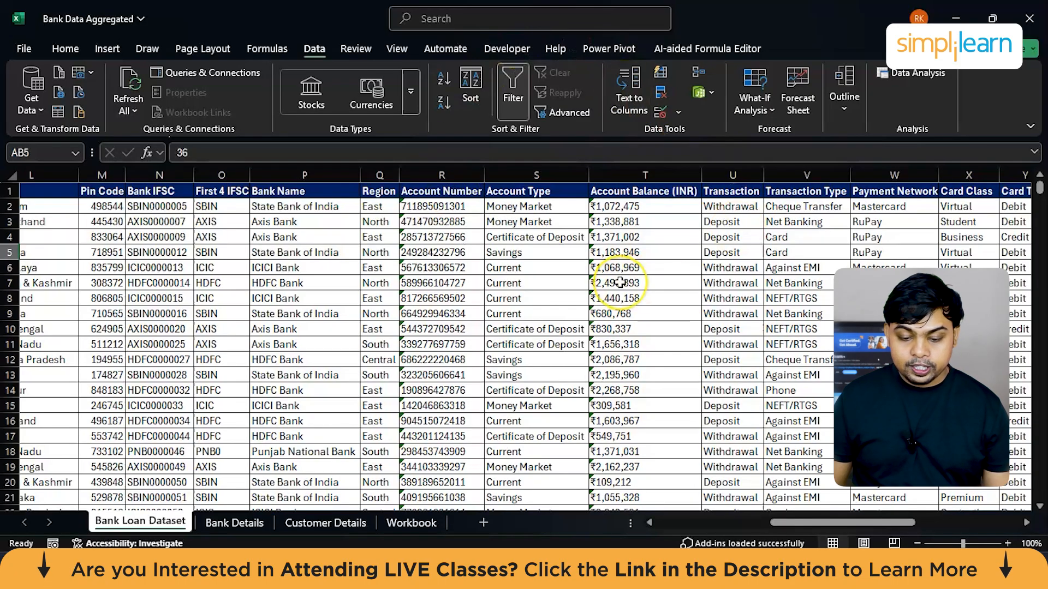
scroll(620, 283, left, 5)
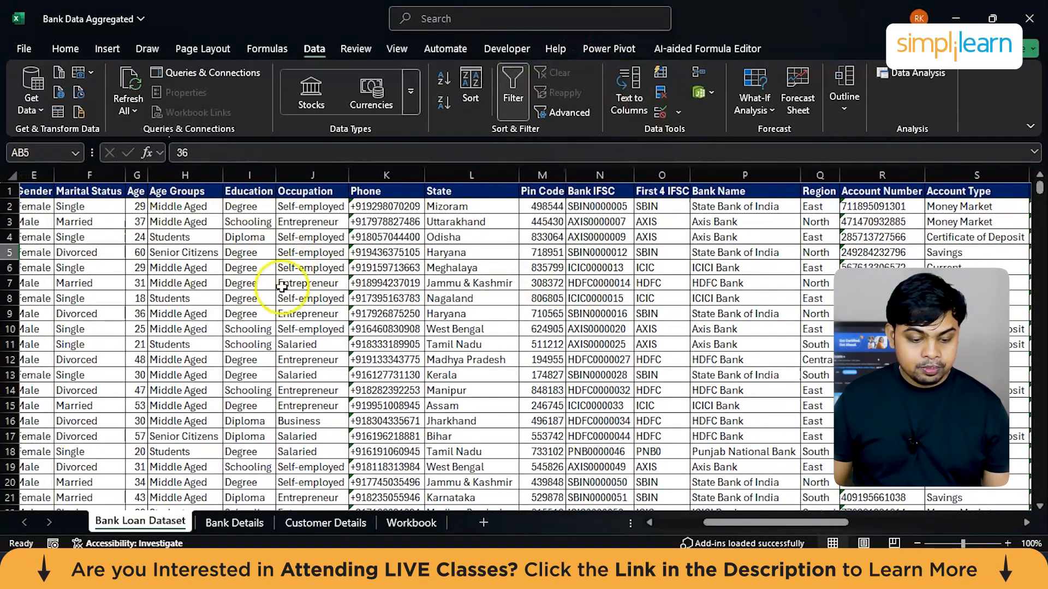
Step: Create a new blank workbook
click(23, 50)
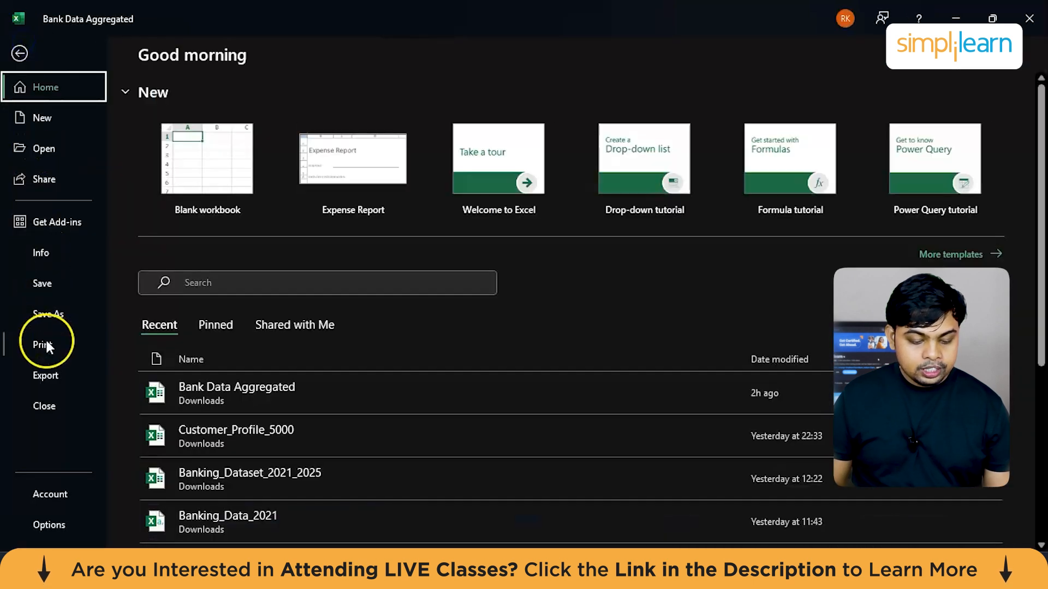
click(202, 155)
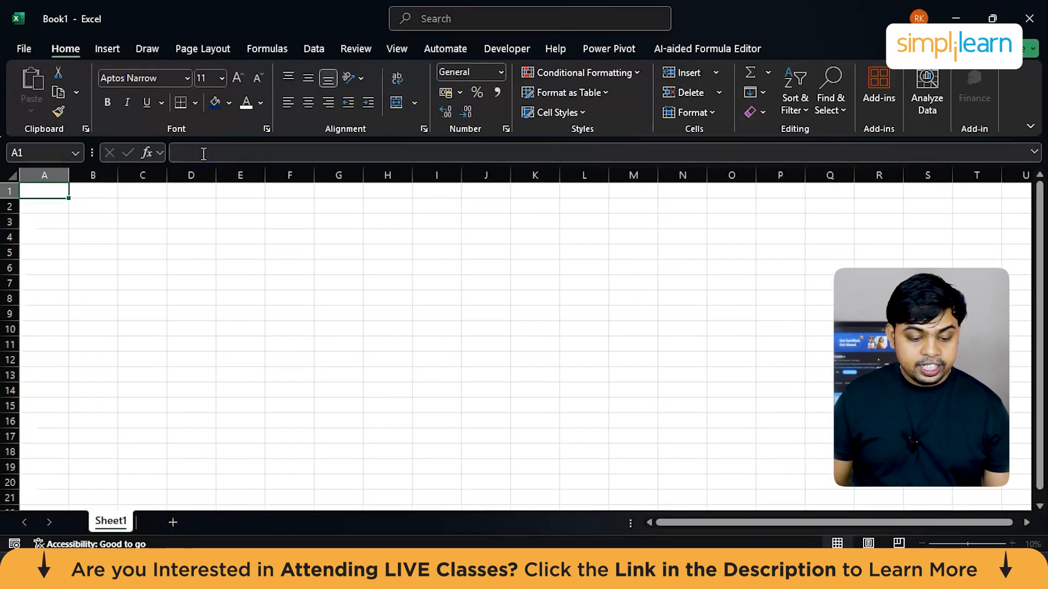
click(19, 51)
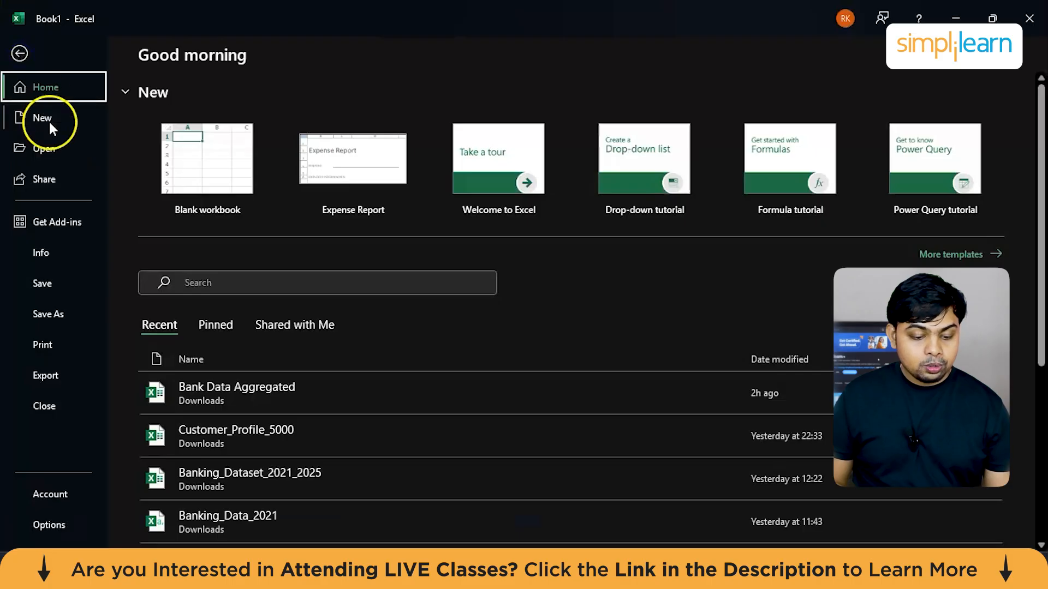
click(20, 54)
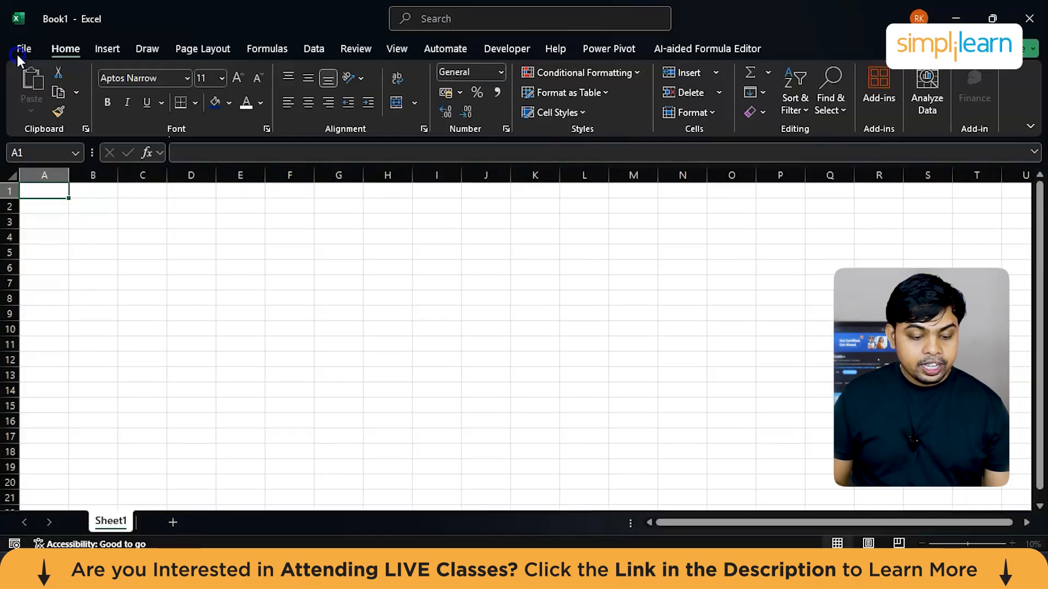
click(97, 50)
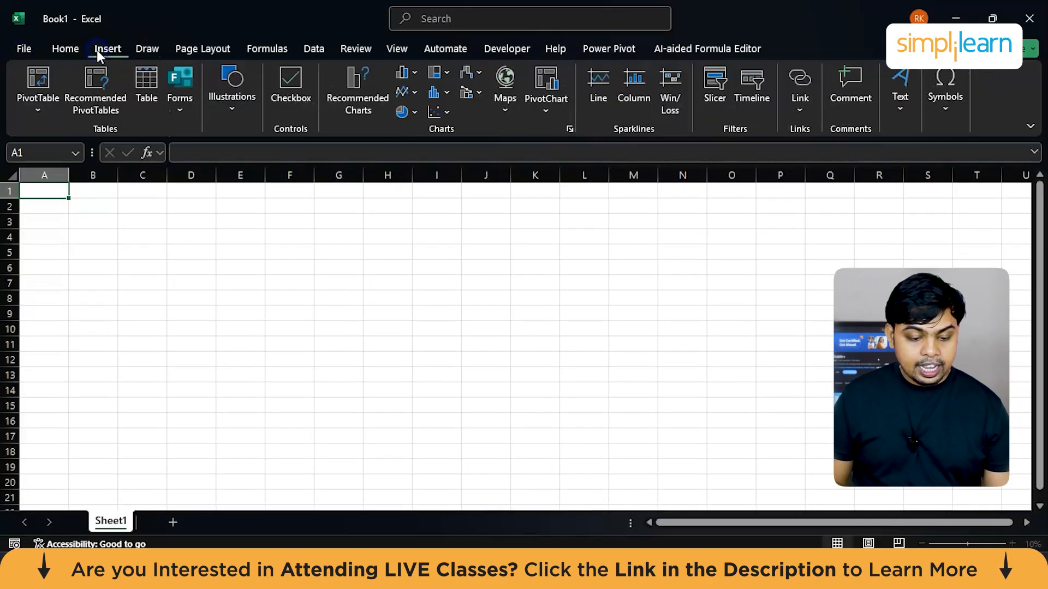
click(65, 50)
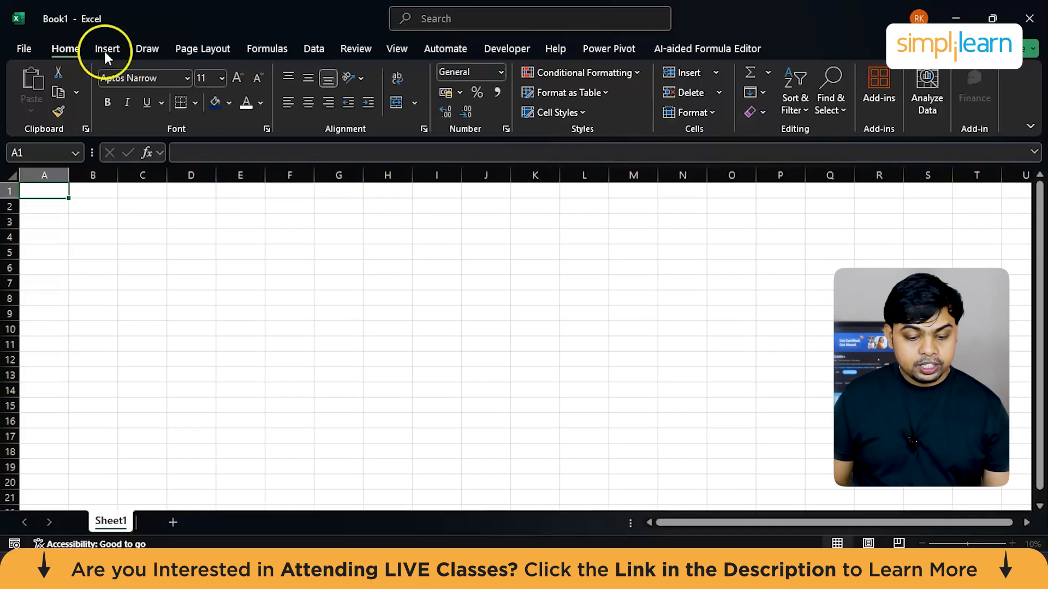
Step: Examine the Get Data import sources, including File, Database, Azure, Power Platform and Other Sources, and close the blank workbook
click(318, 51)
click(32, 103)
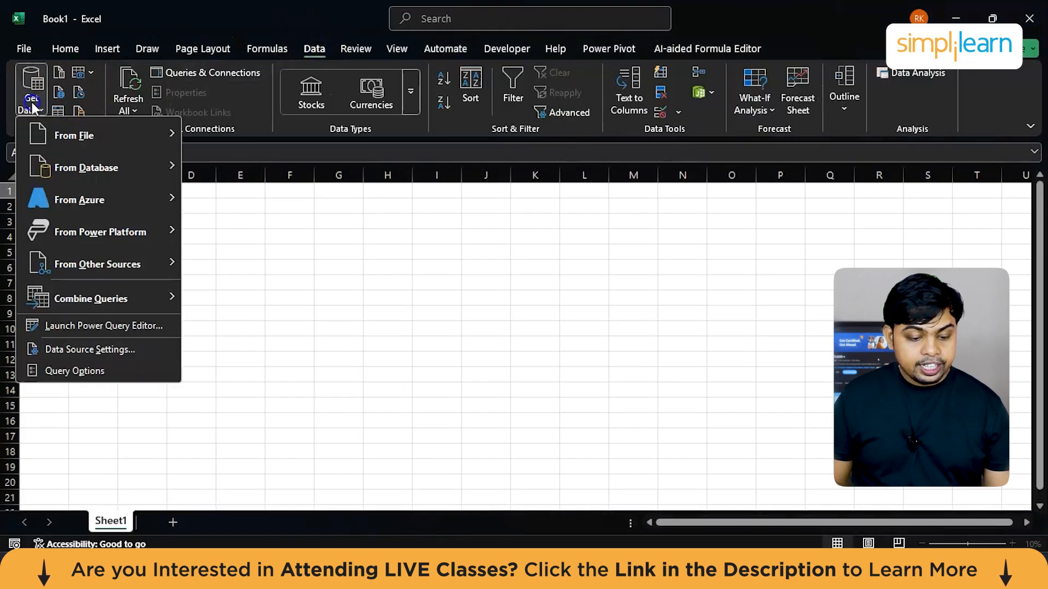
mouse_move(61, 147)
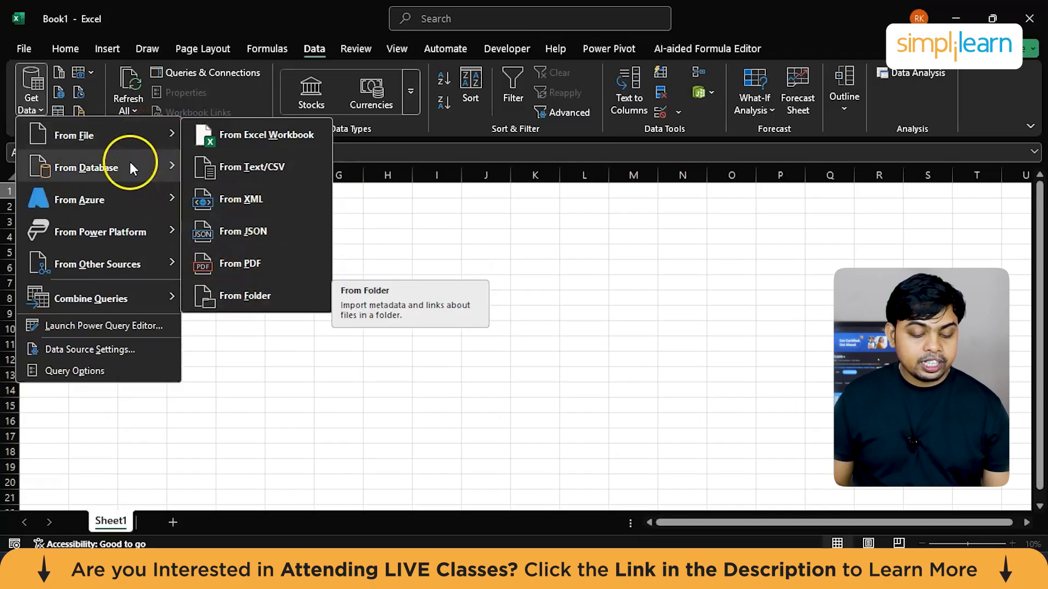
mouse_move(129, 159)
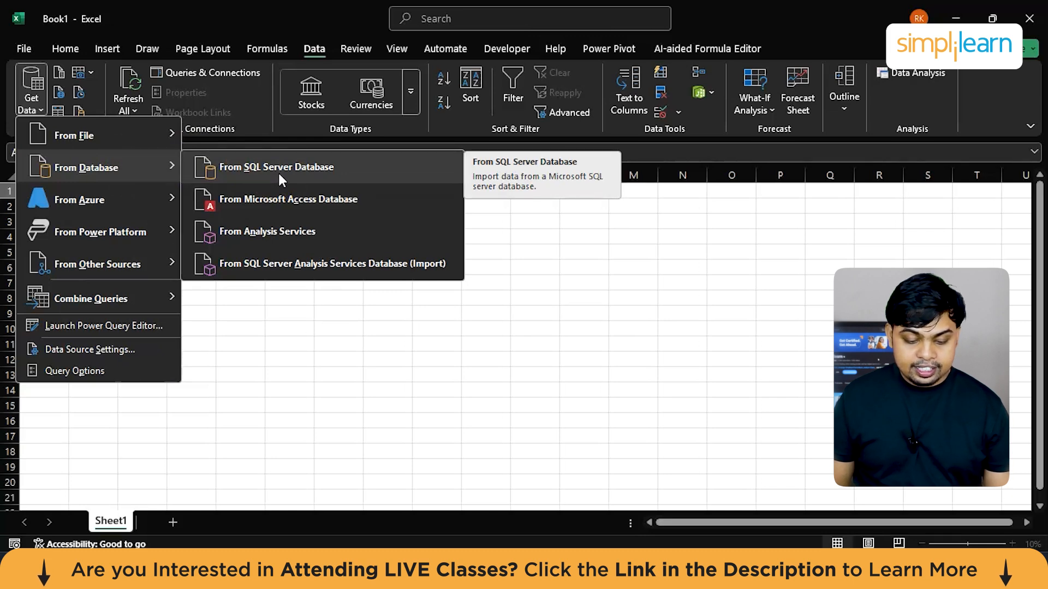
mouse_move(147, 203)
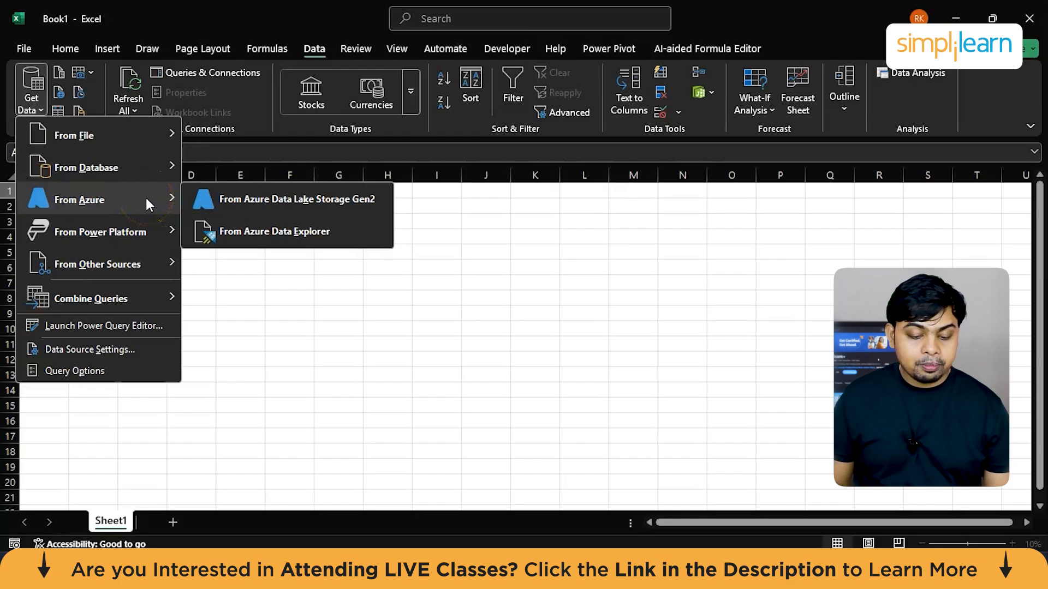
click(127, 232)
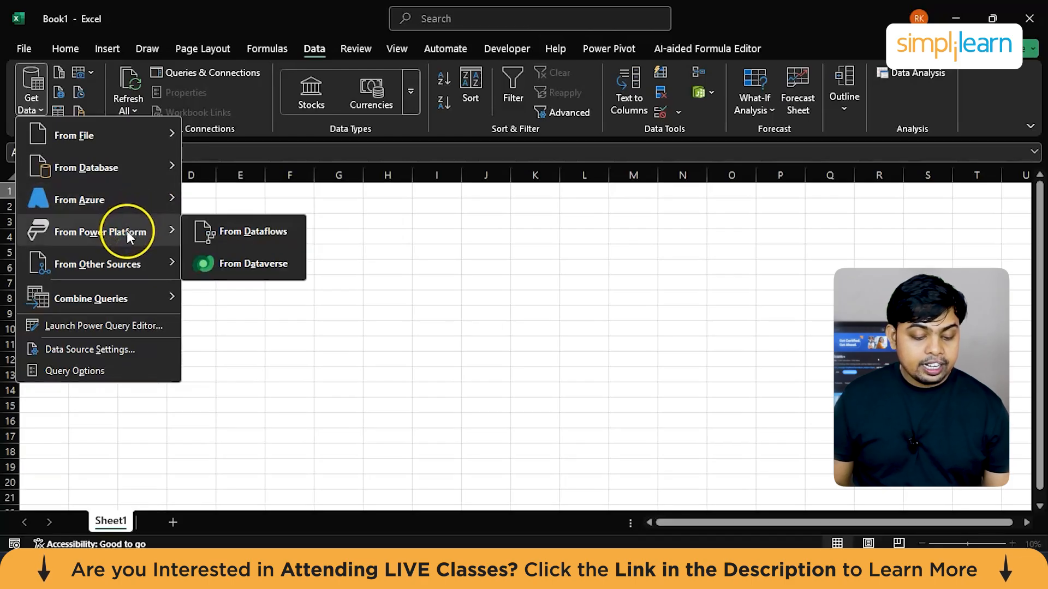
click(123, 265)
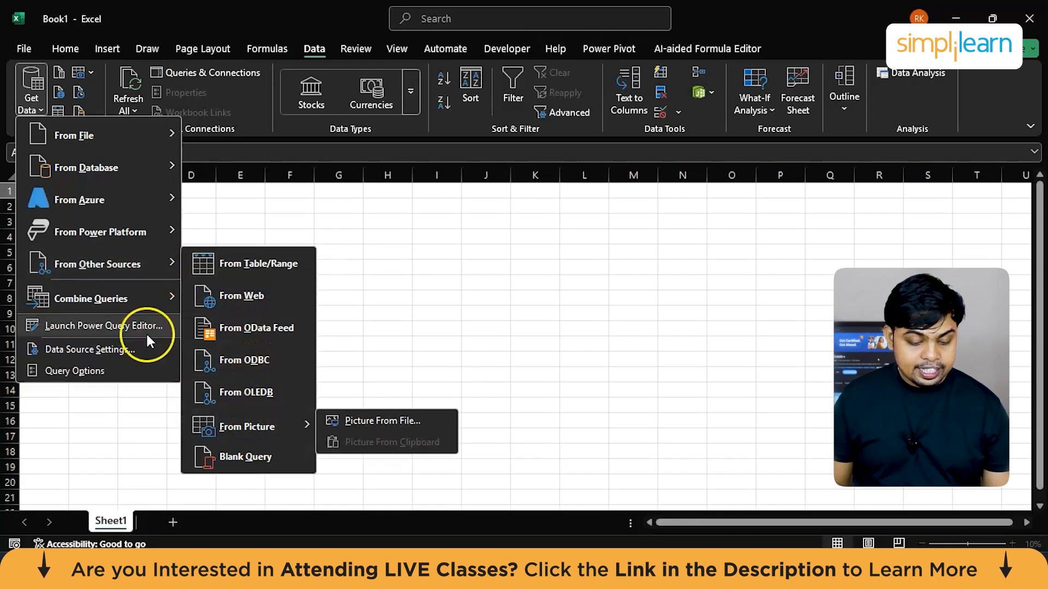
click(126, 303)
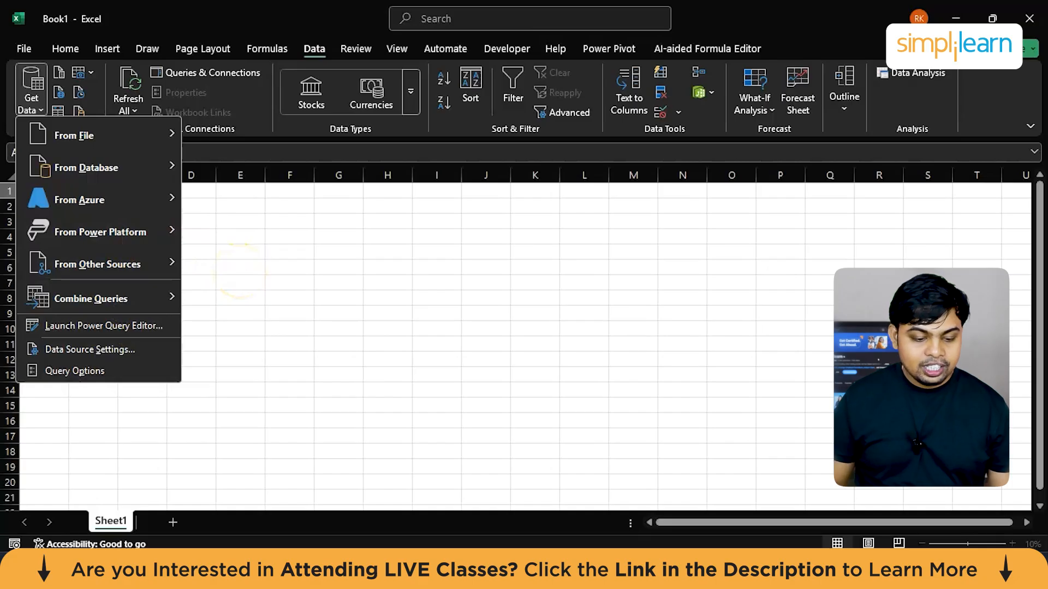
click(1028, 22)
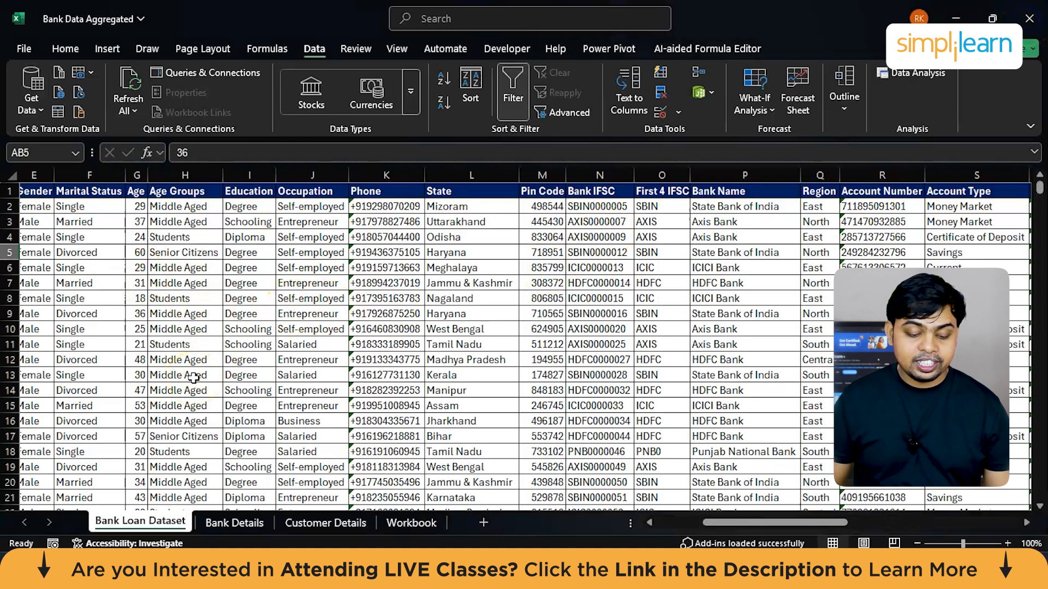
Step: Select the whole Bank Loan Dataset range A1:AE2017 and start a PivotTable from it
scroll(194, 379, left, 4)
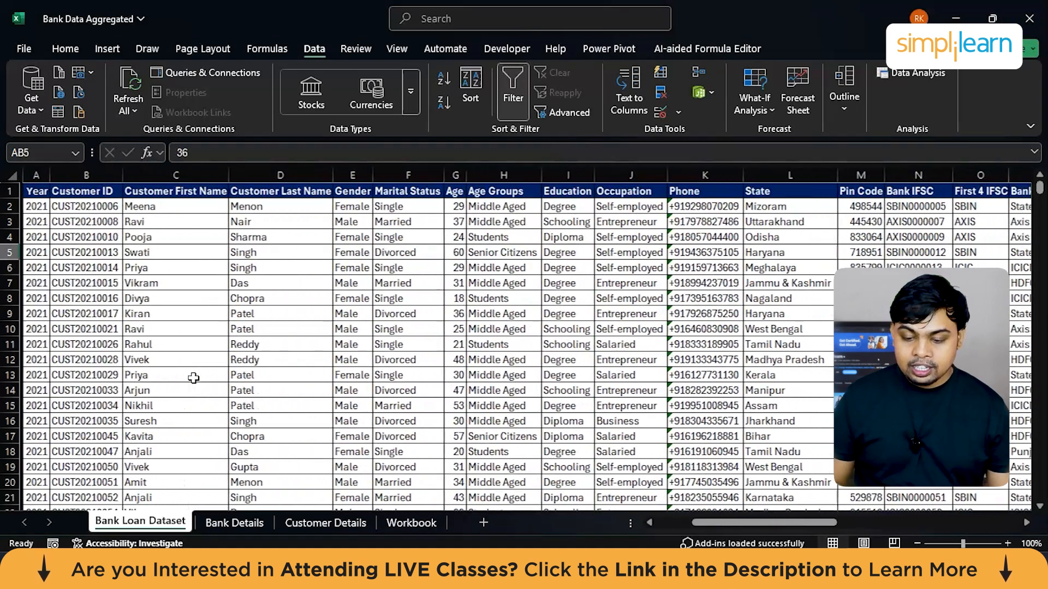
click(273, 329)
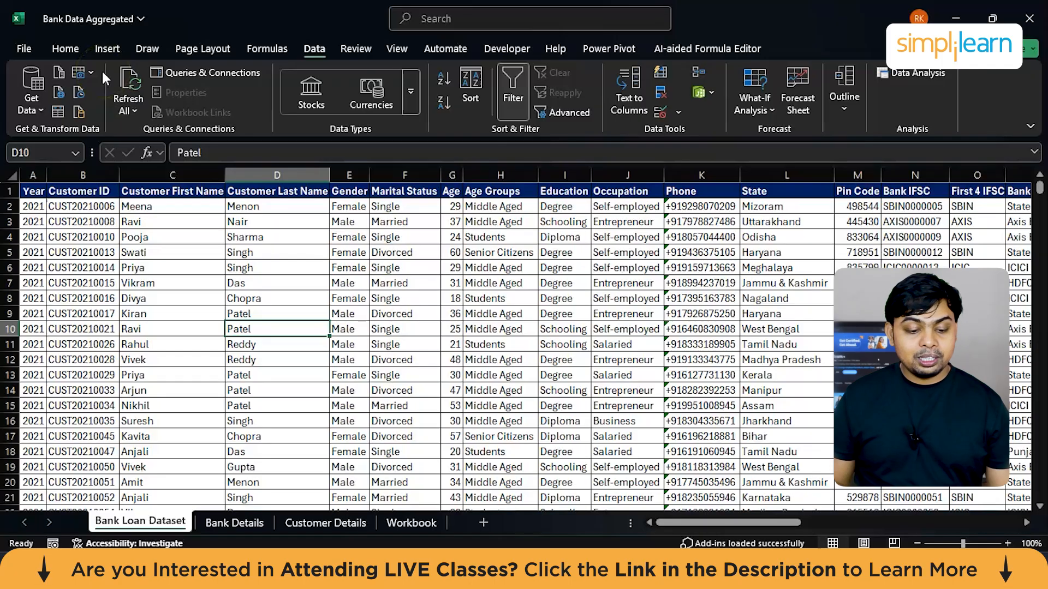
click(104, 220)
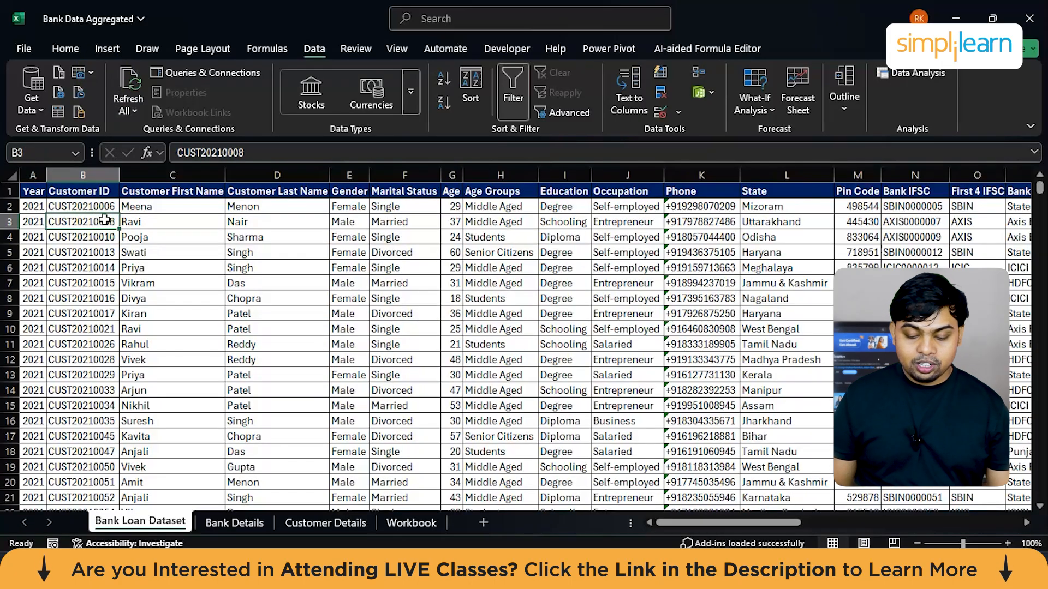
key(ctrl+a)
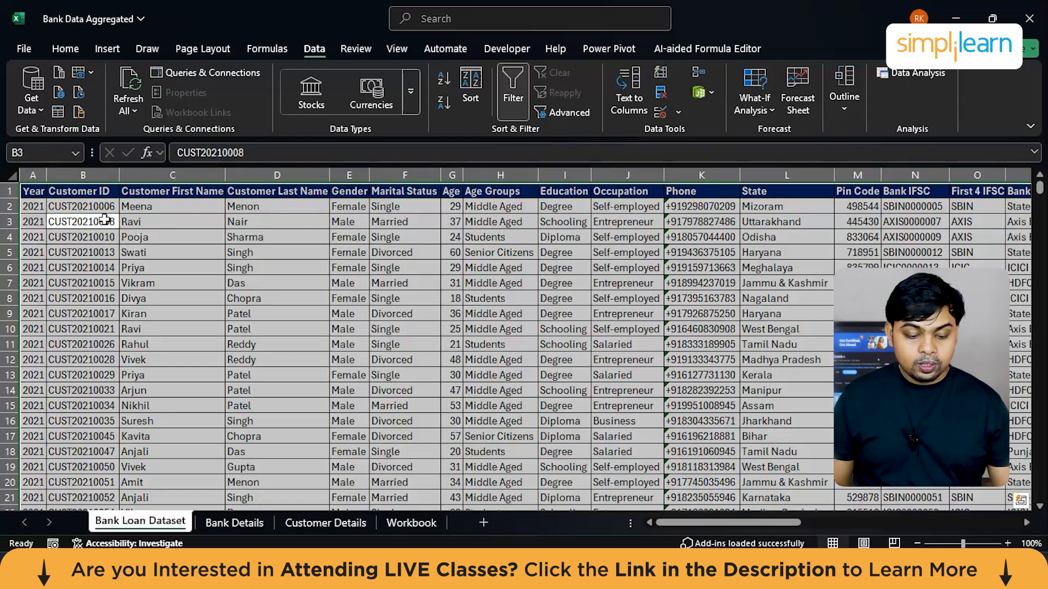
click(155, 267)
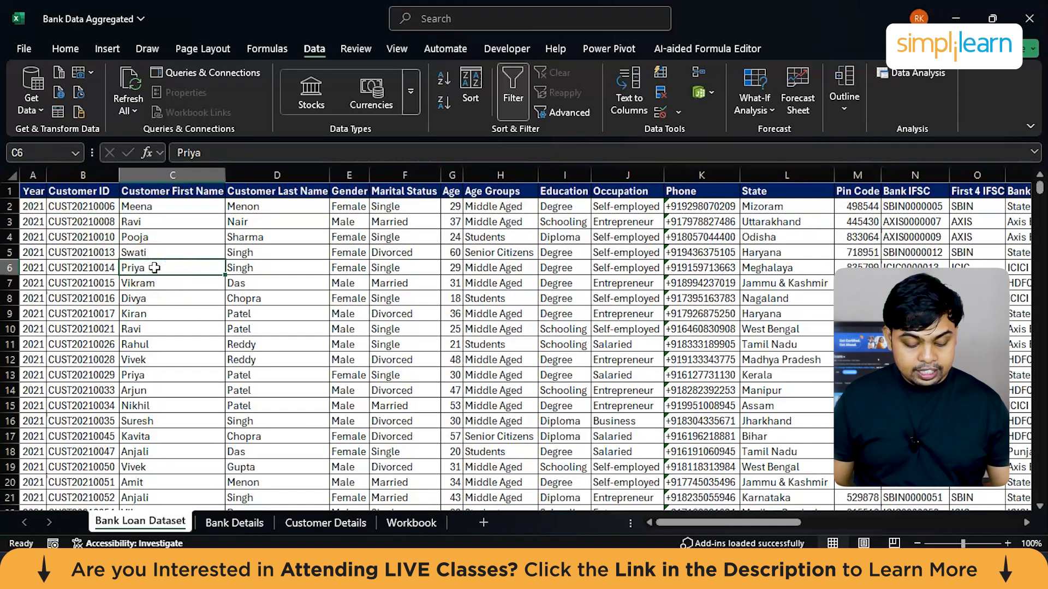
key(ctrl+a)
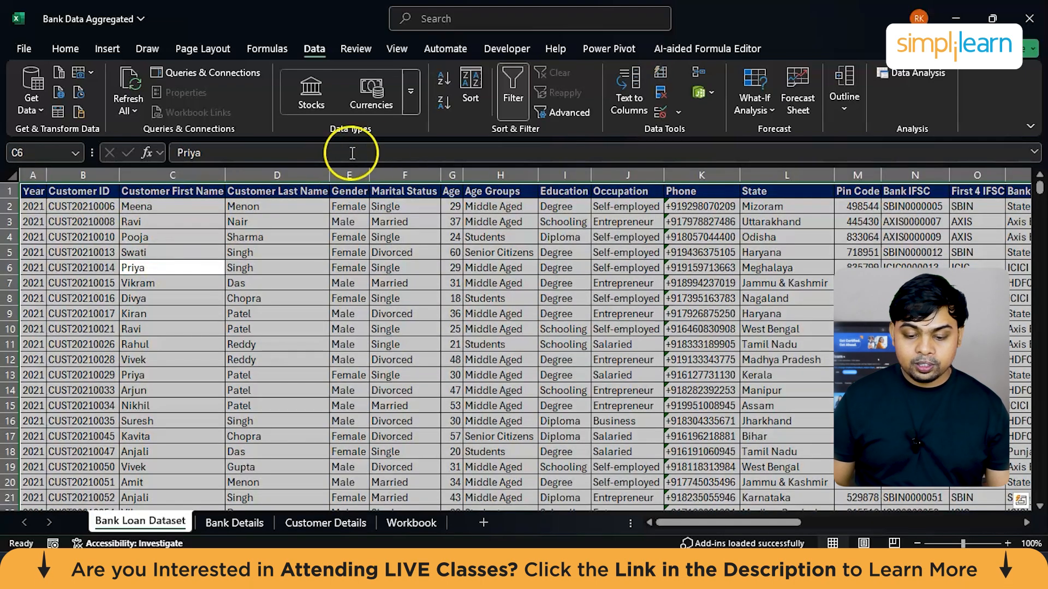
click(112, 48)
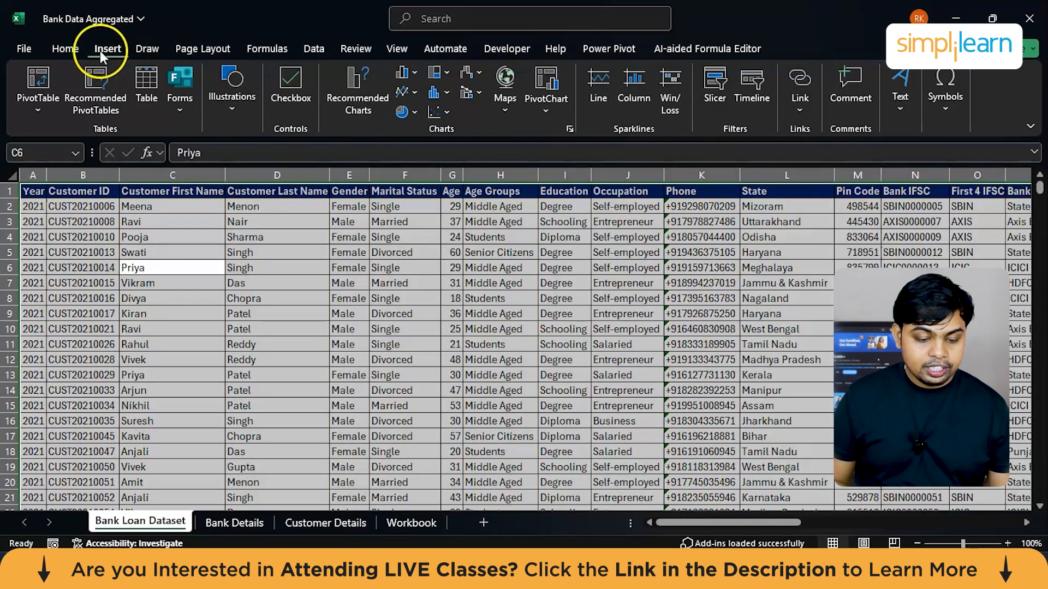
click(34, 100)
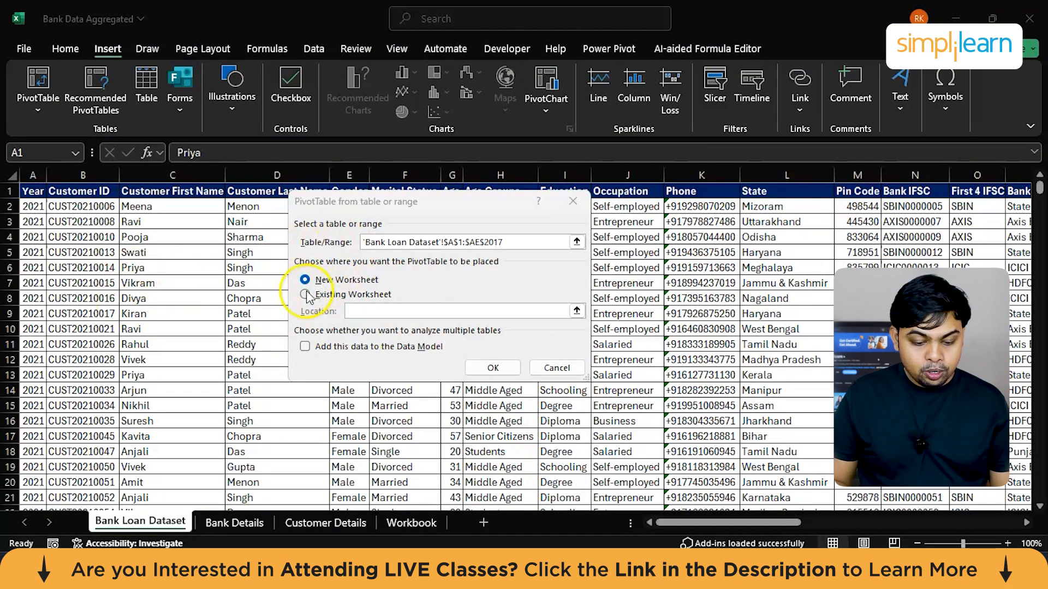